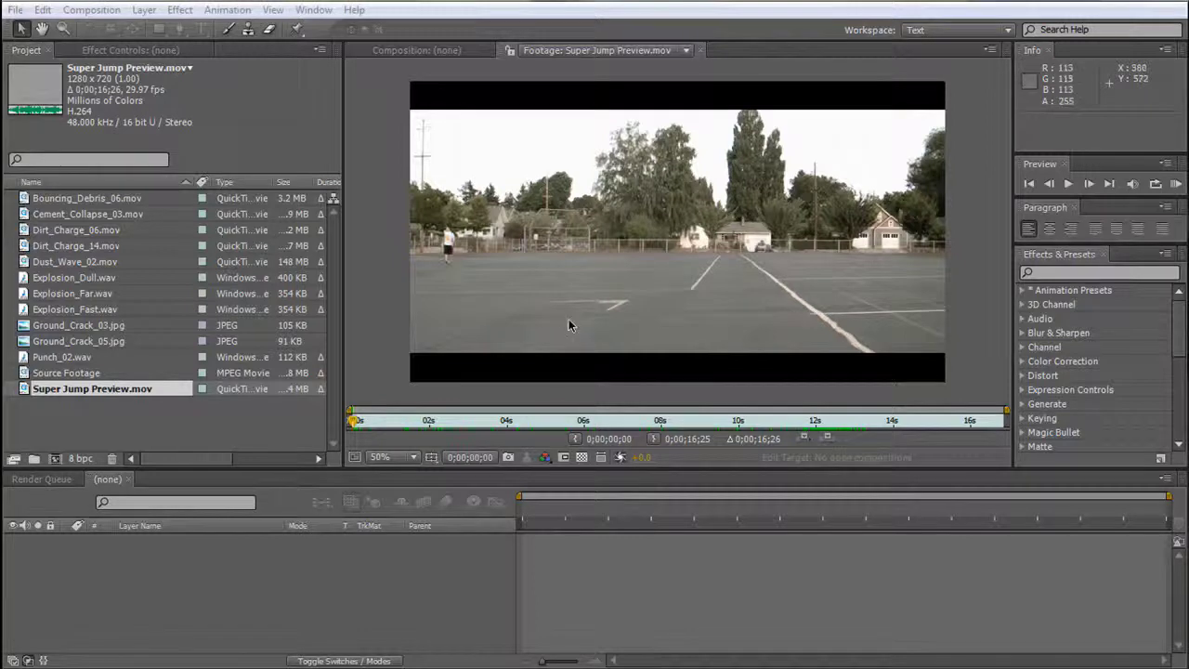
# Scrub Super Jump Preview.mov, then open the Source Footage clip and scrub back to about 50 seconds.
pyautogui.moveTo(357, 421); pyautogui.dragTo(517, 415)
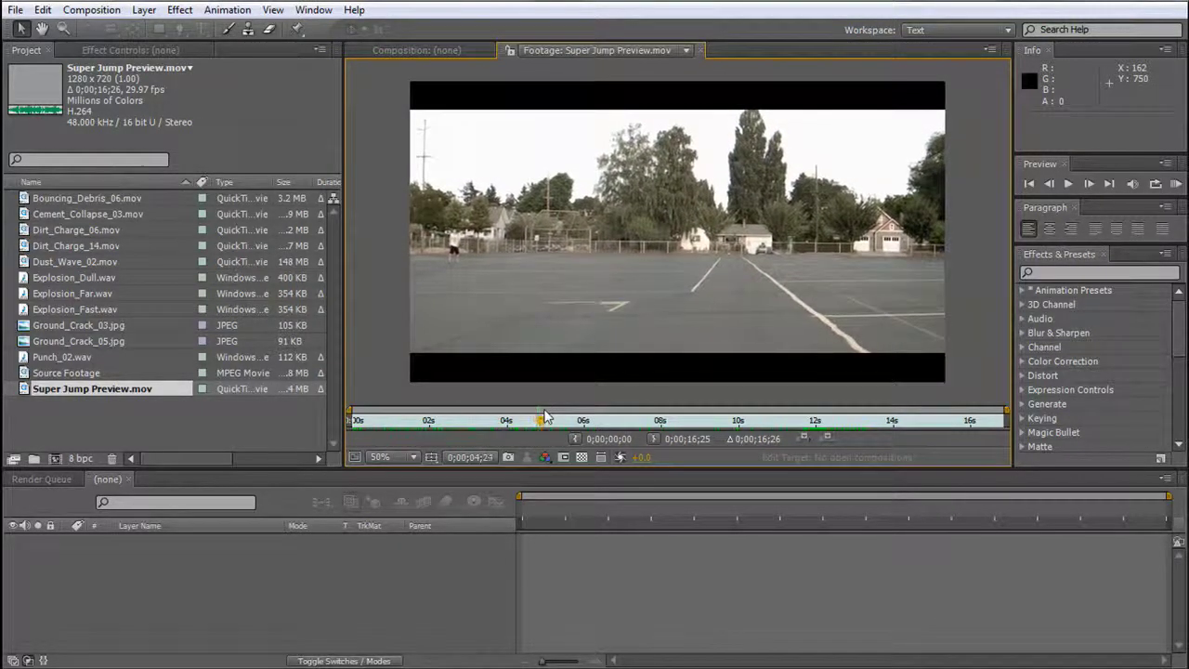
pyautogui.doubleClick(104, 373)
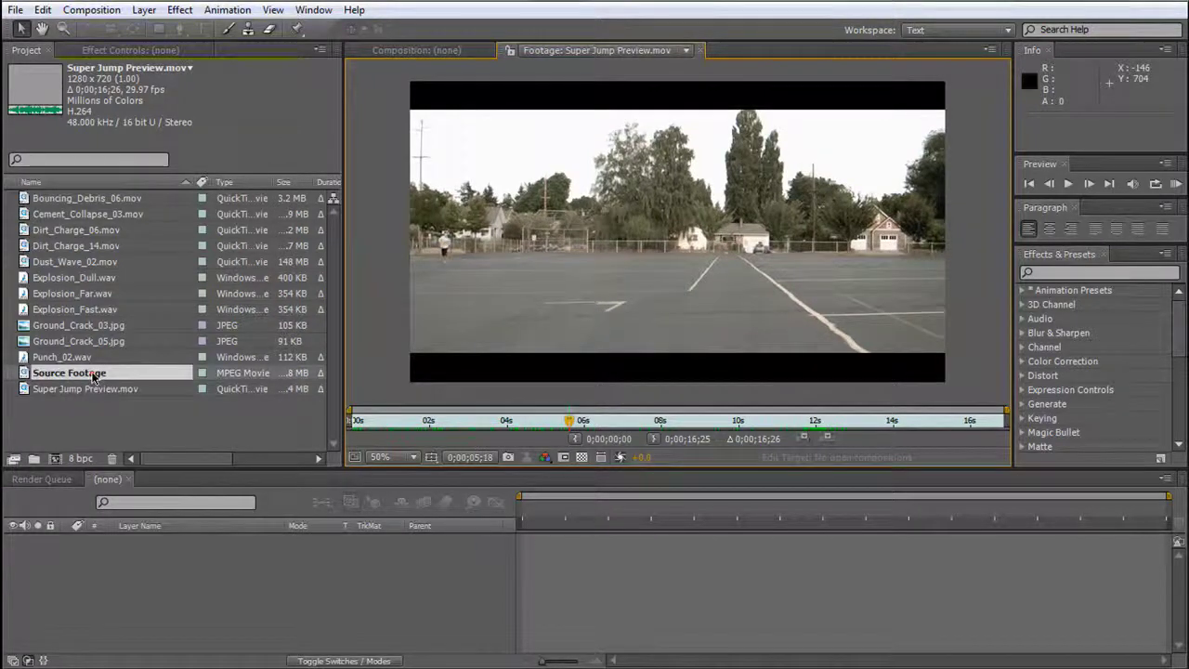
pyautogui.moveTo(363, 421); pyautogui.dragTo(875, 423)
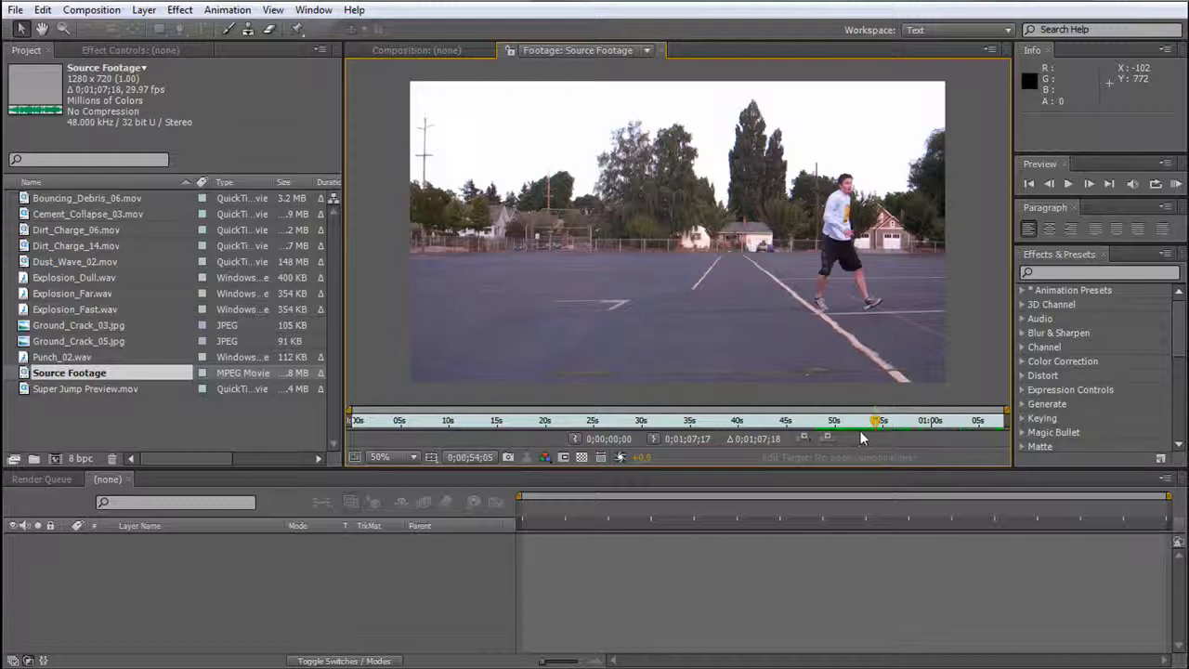
pyautogui.moveTo(871, 424); pyautogui.dragTo(837, 422)
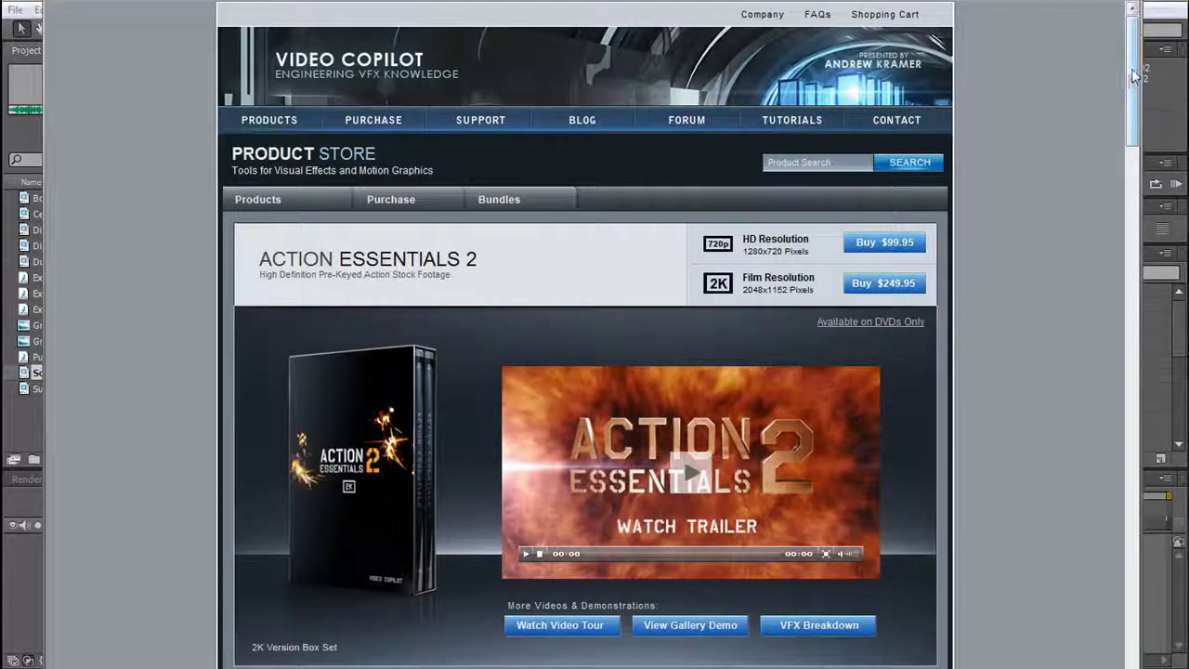
# Scroll down through the Action Essentials 2 page, then leave the browser and return to After Effects.
pyautogui.moveTo(1133, 82); pyautogui.dragTo(1131, 192)
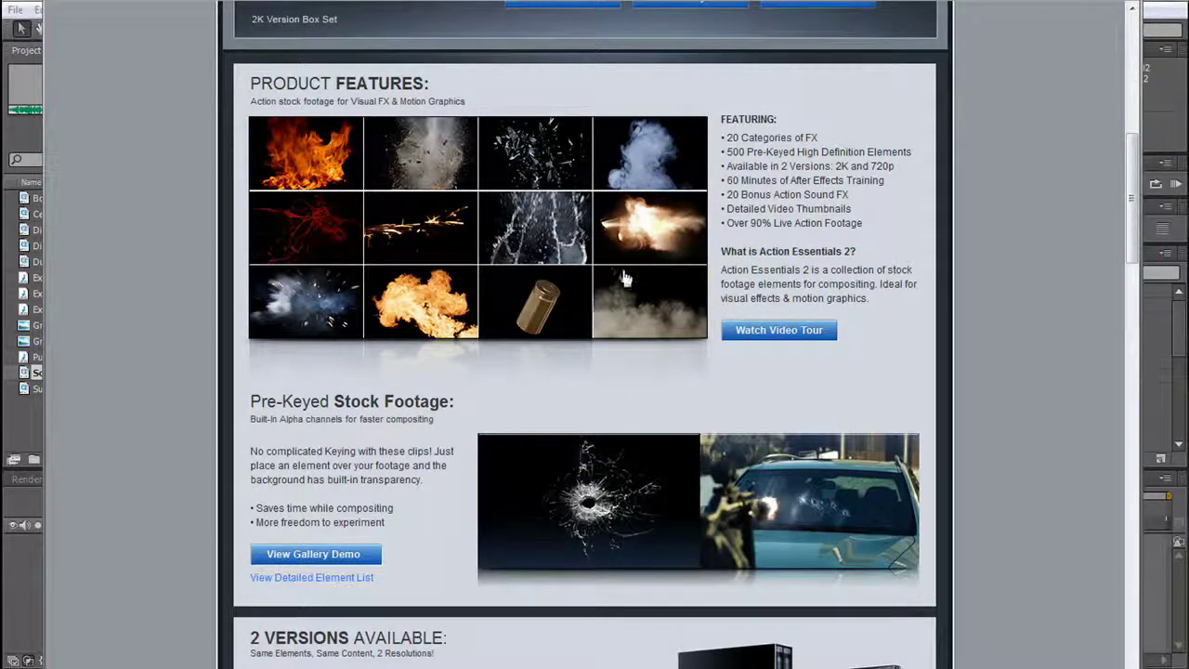
pyautogui.moveTo(1124, 171); pyautogui.dragTo(1132, 335)
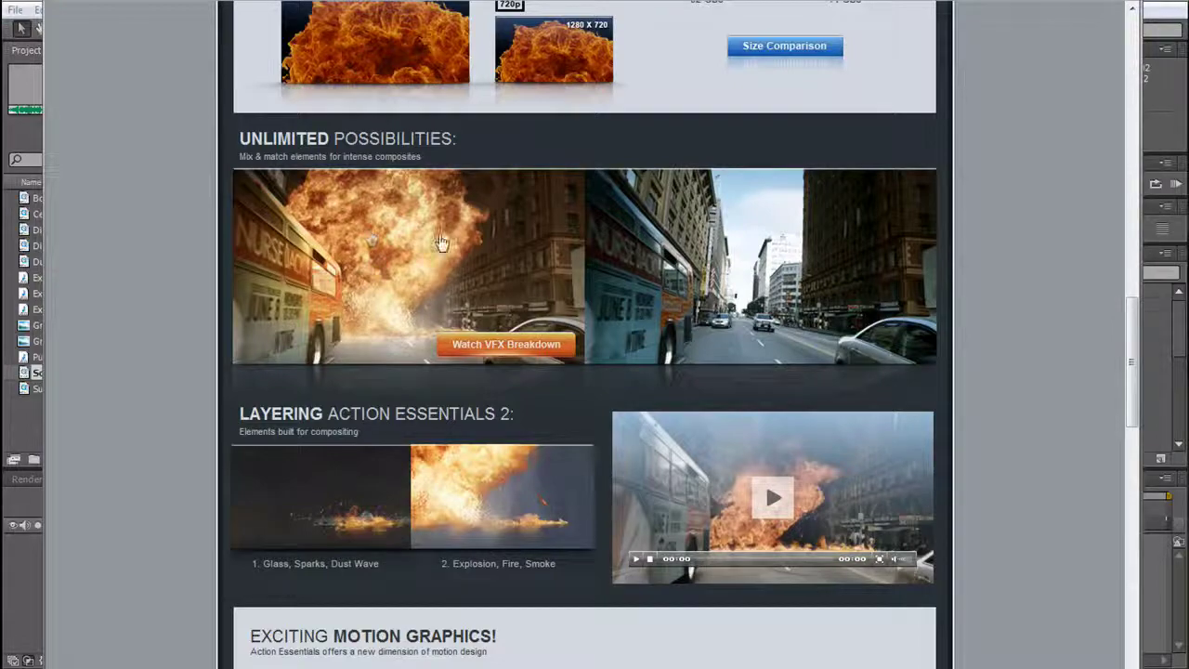
pyautogui.moveTo(1137, 342); pyautogui.dragTo(1138, 529)
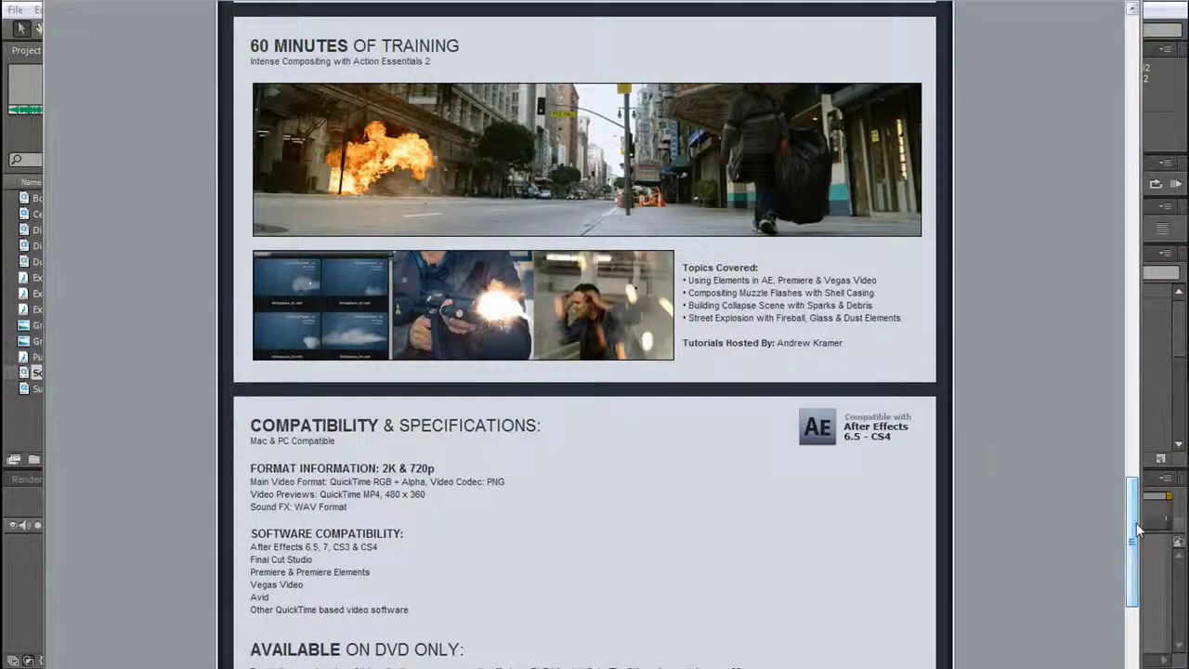
pyautogui.hotkey('alt', 'Tab')
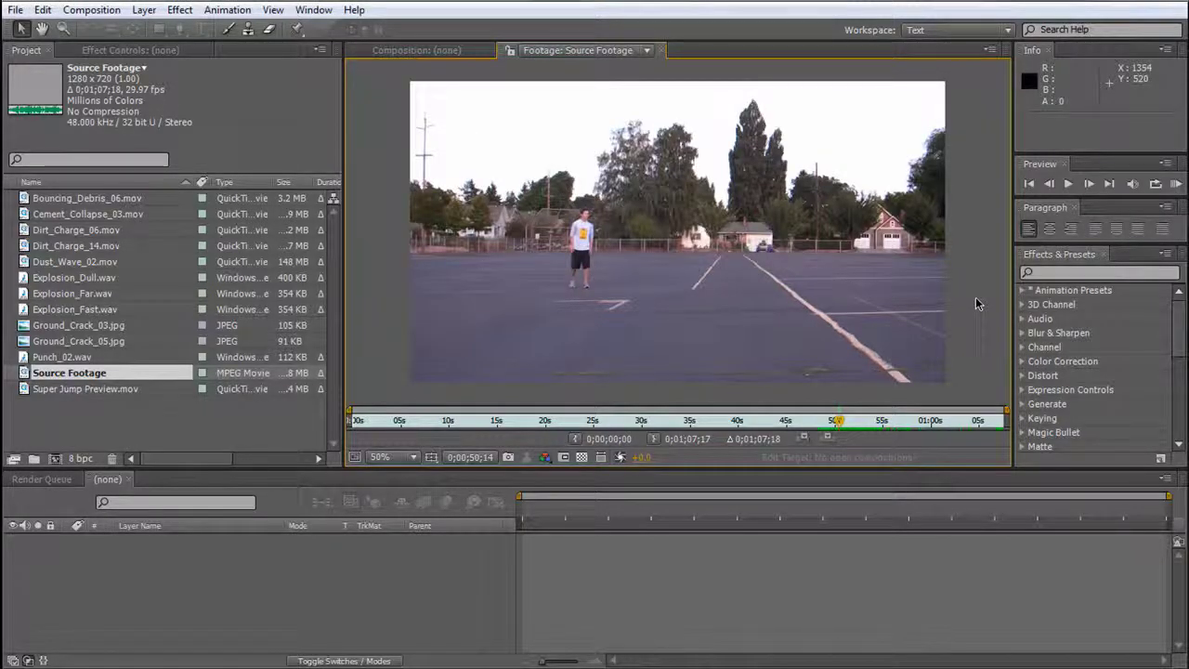
# Review Super Jump Preview.mov again, scrubbing to about 11 seconds.
pyautogui.click(953, 515)
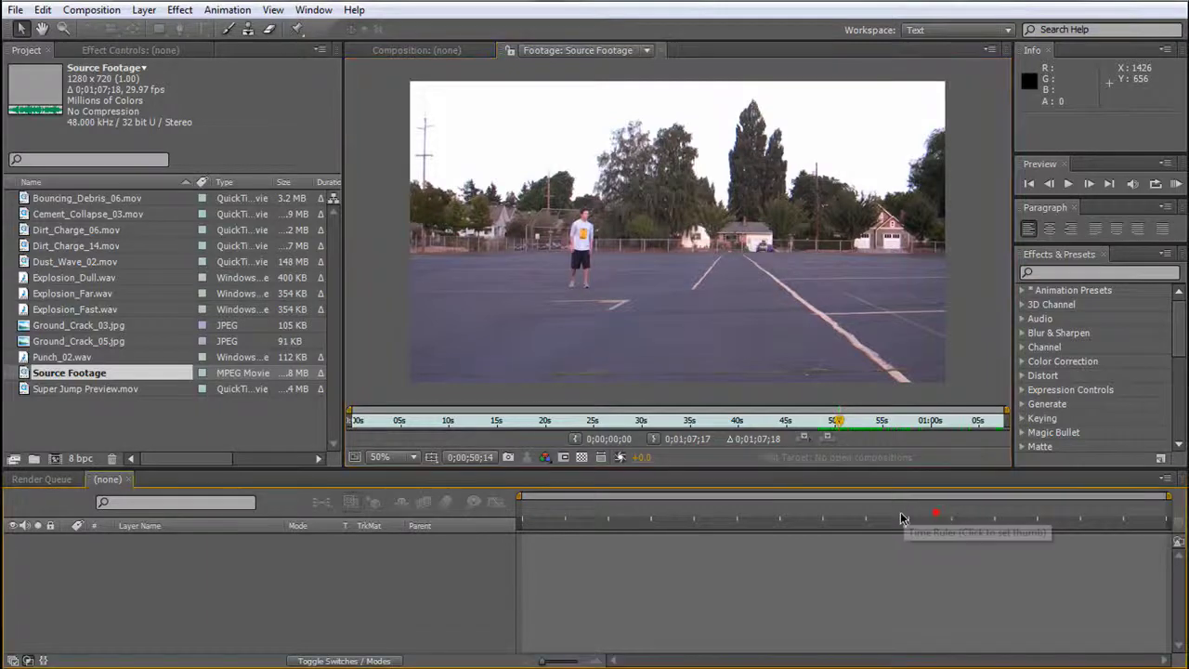
pyautogui.doubleClick(116, 388)
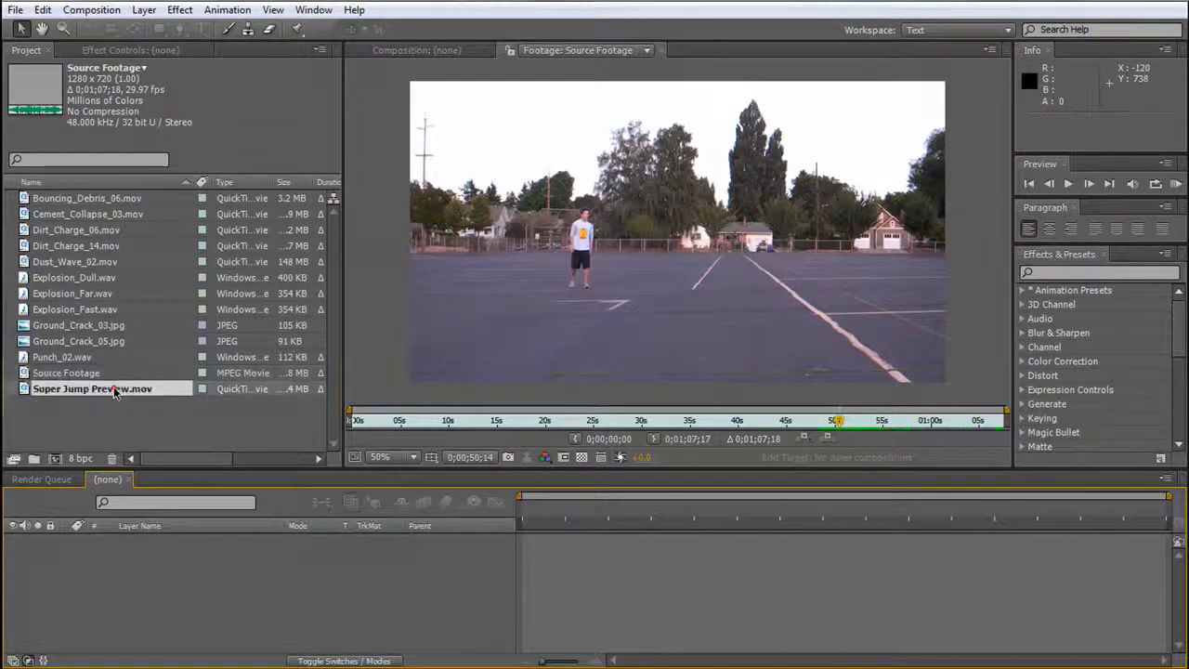
pyautogui.moveTo(737, 421); pyautogui.dragTo(842, 429)
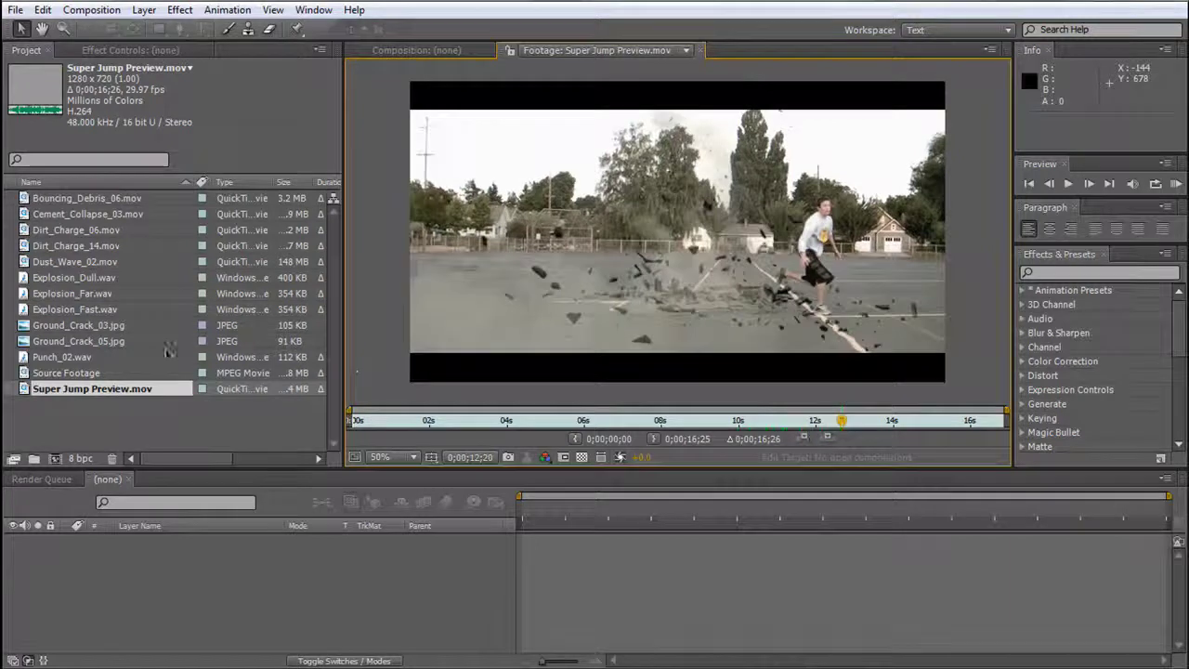
# Build a composition from Source Footage and duplicate its layer twice for three stacked copies.
pyautogui.click(85, 374)
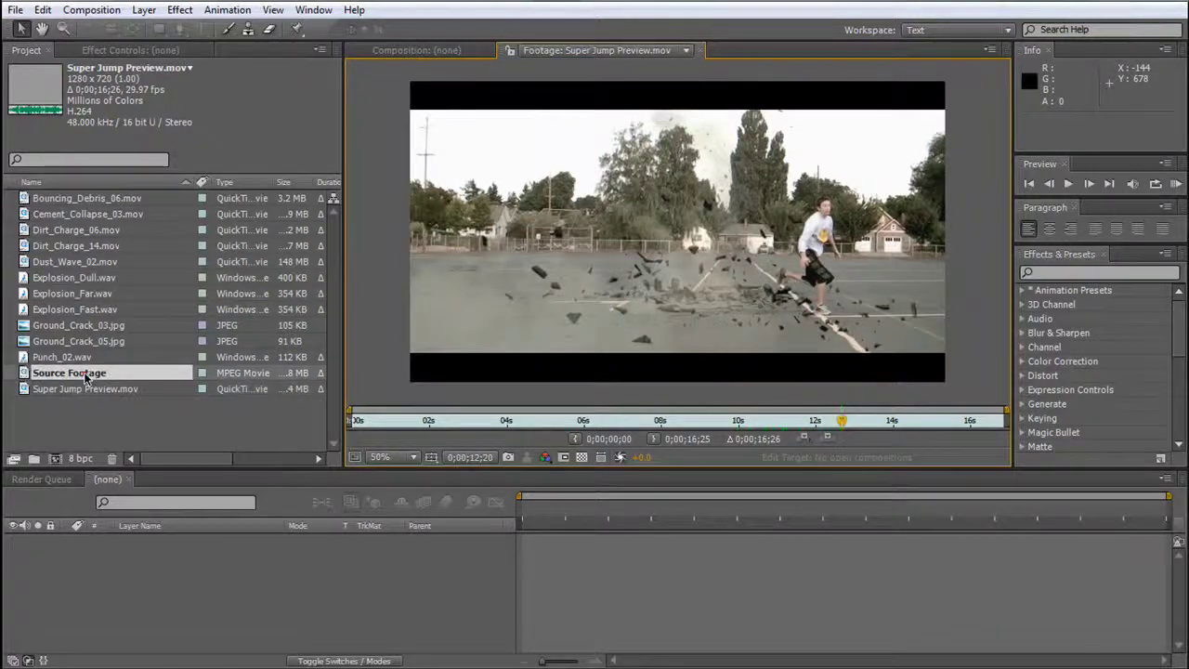
pyautogui.click(58, 458)
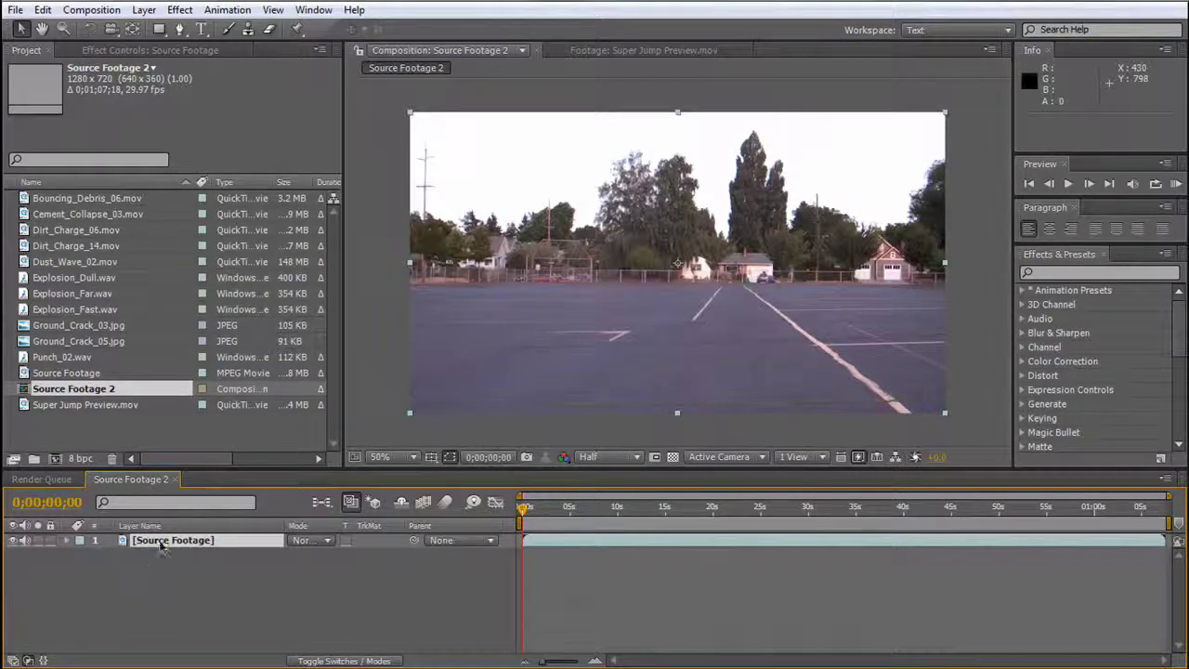
pyautogui.hotkey('ctrl', 'd')
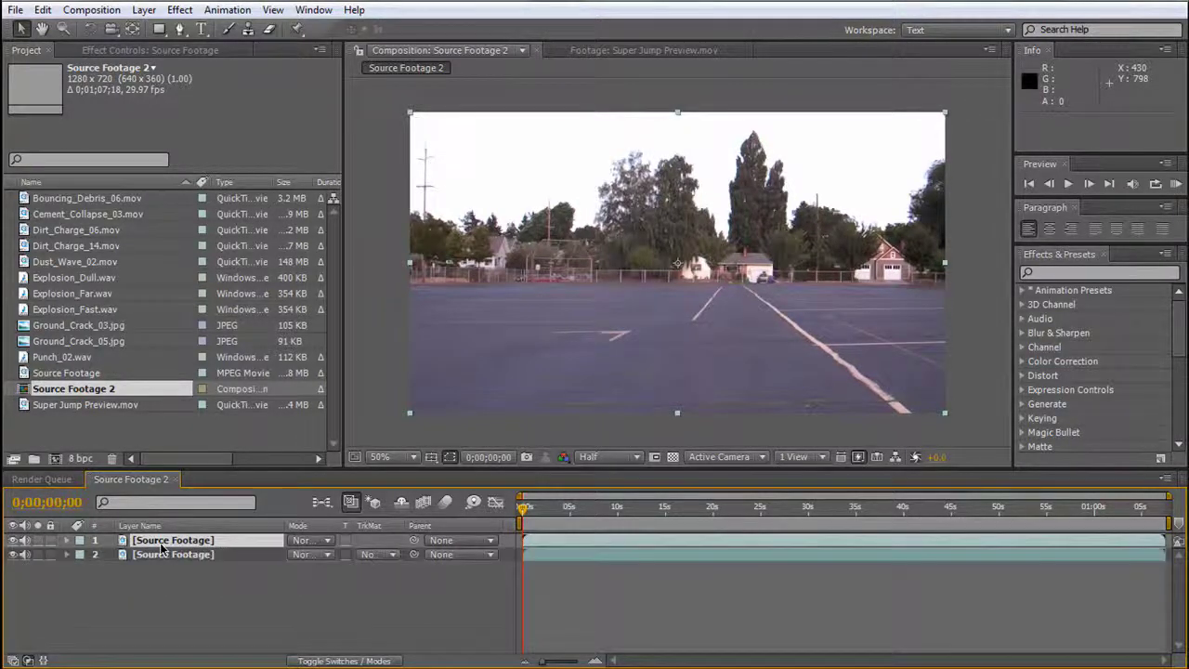
pyautogui.hotkey('ctrl', 'd')
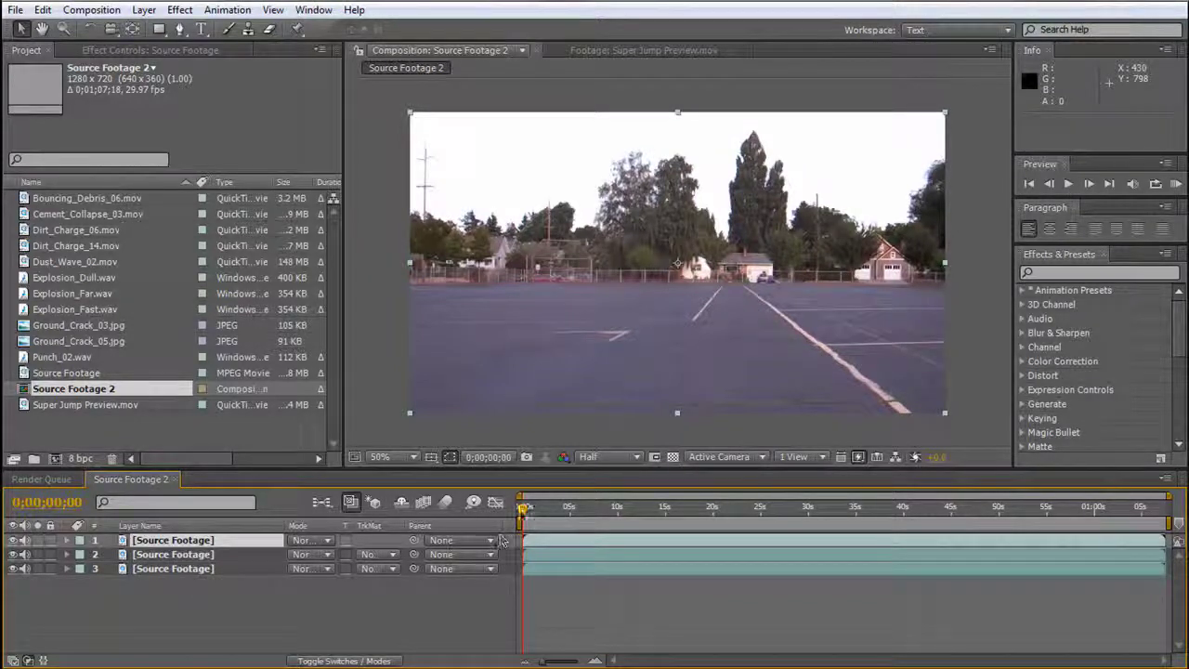
pyautogui.moveTo(523, 507); pyautogui.dragTo(875, 511)
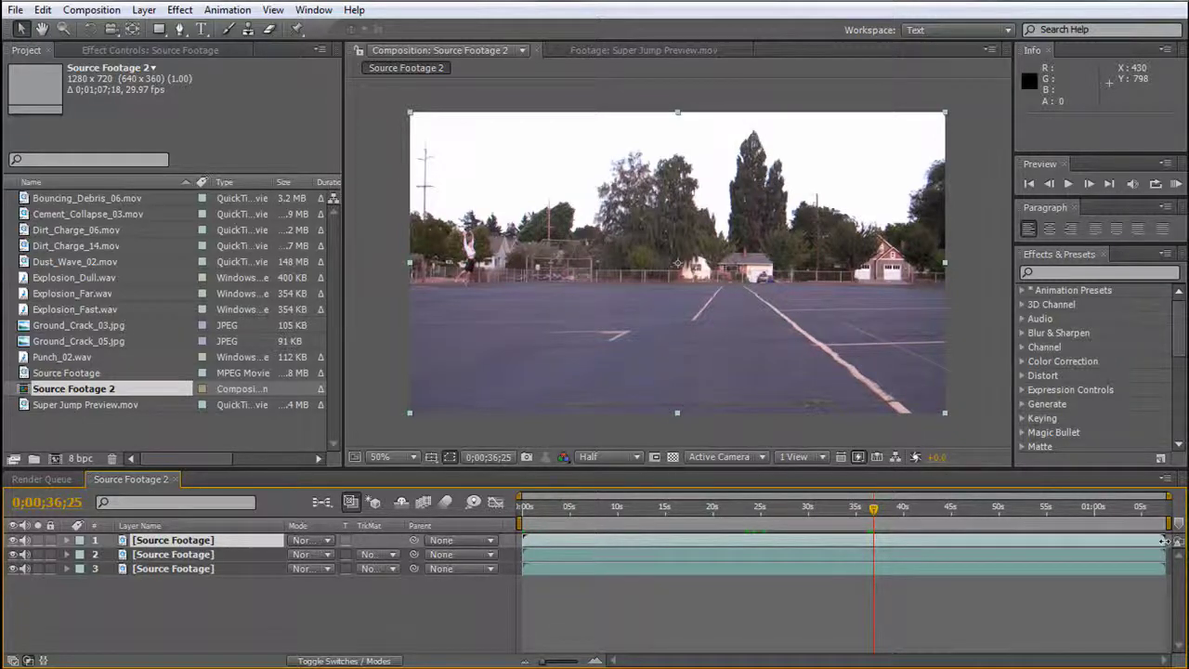
# Trim layer 1 to the empty-court stretch between about 31 and 36 seconds and slide it to the start.
pyautogui.moveTo(1163, 540); pyautogui.dragTo(916, 556)
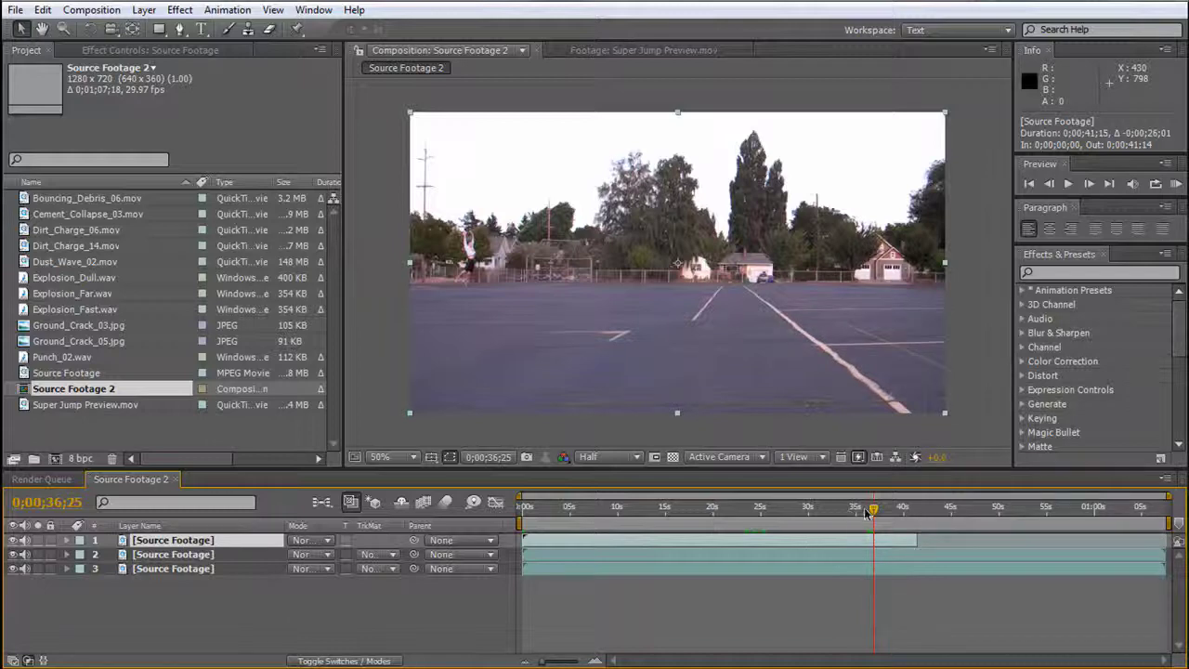
pyautogui.hotkey('alt', ']')
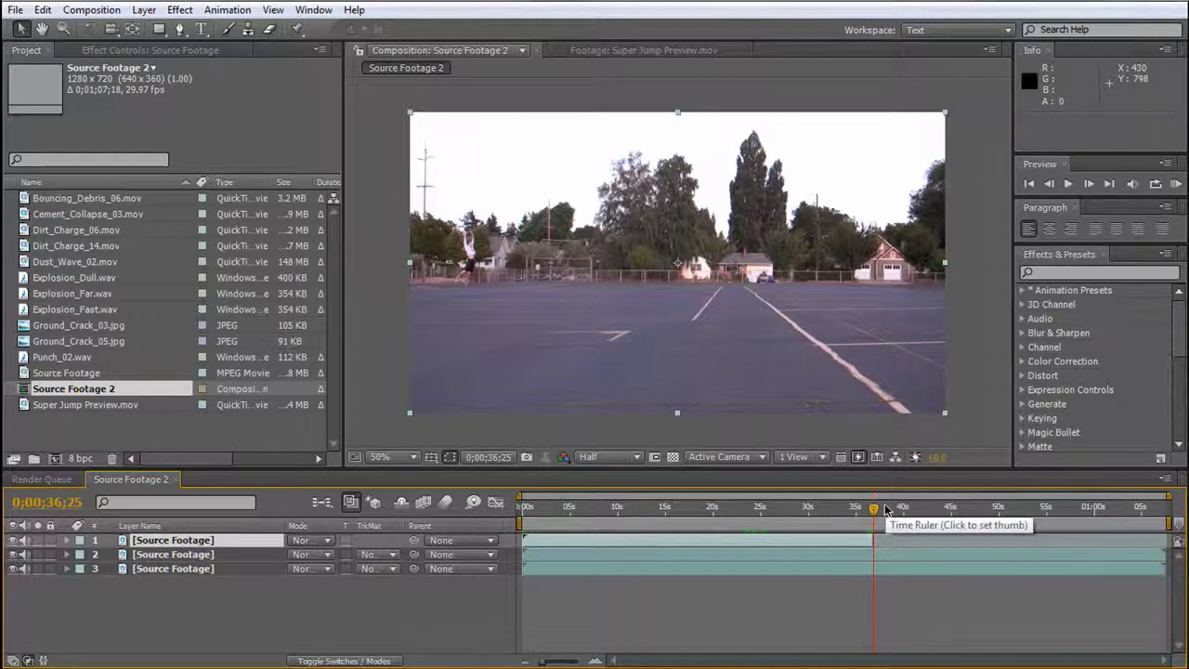
pyautogui.moveTo(873, 509); pyautogui.dragTo(818, 531)
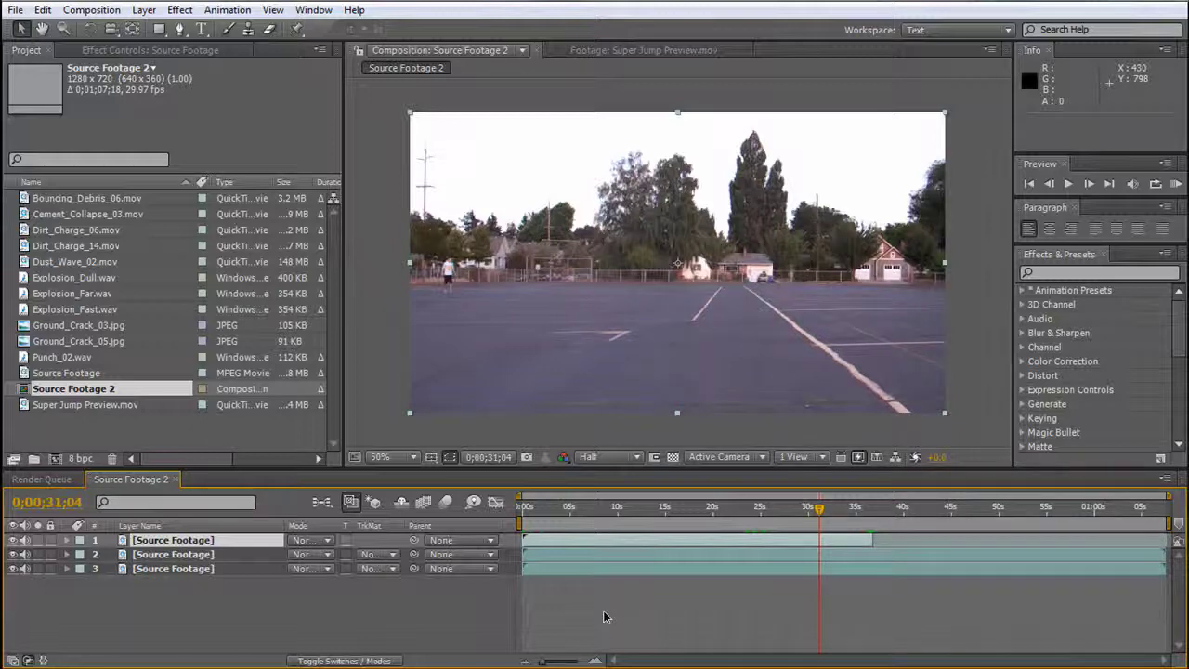
pyautogui.hotkey('alt', '[')
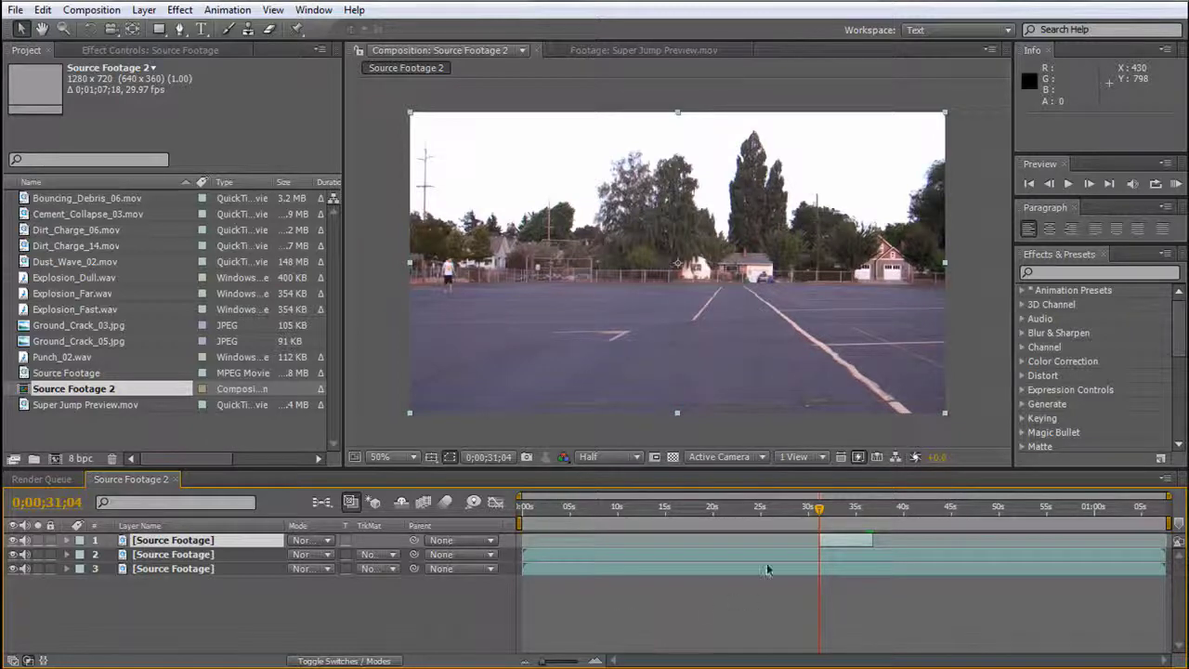
pyautogui.moveTo(833, 544); pyautogui.dragTo(549, 549)
# Trim layer 2 to a 0;00;06;02 empty stretch and move it to 0;00;10;03–0;00;16;04.
pyautogui.click(804, 556)
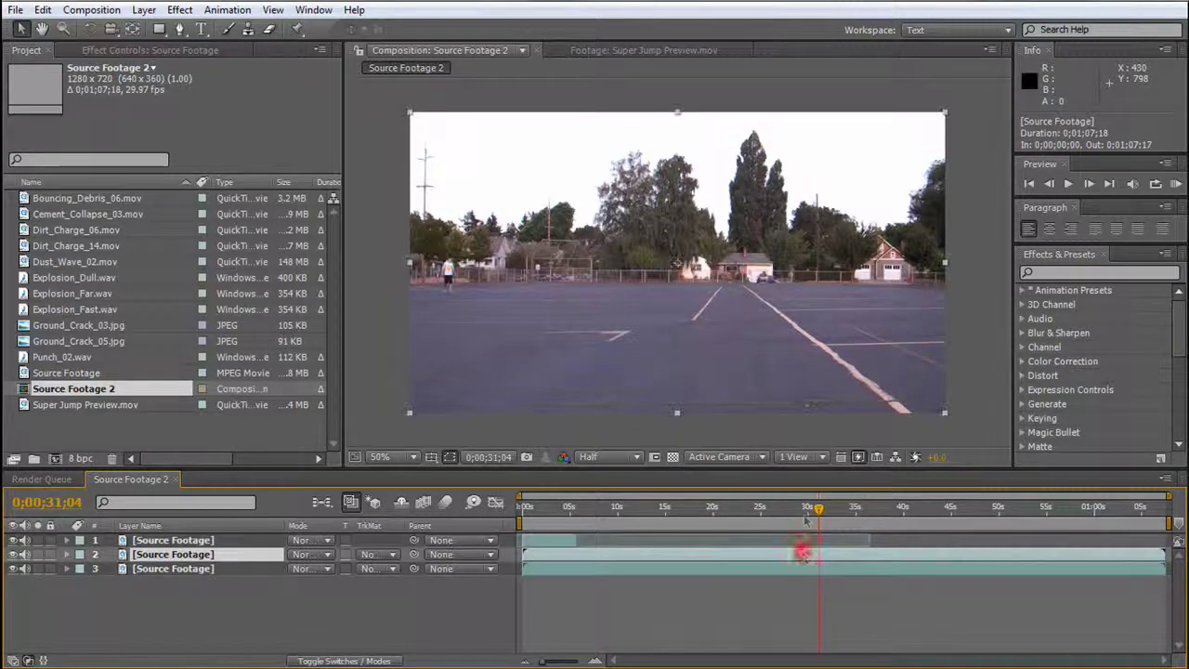
pyautogui.moveTo(818, 509); pyautogui.dragTo(1025, 510)
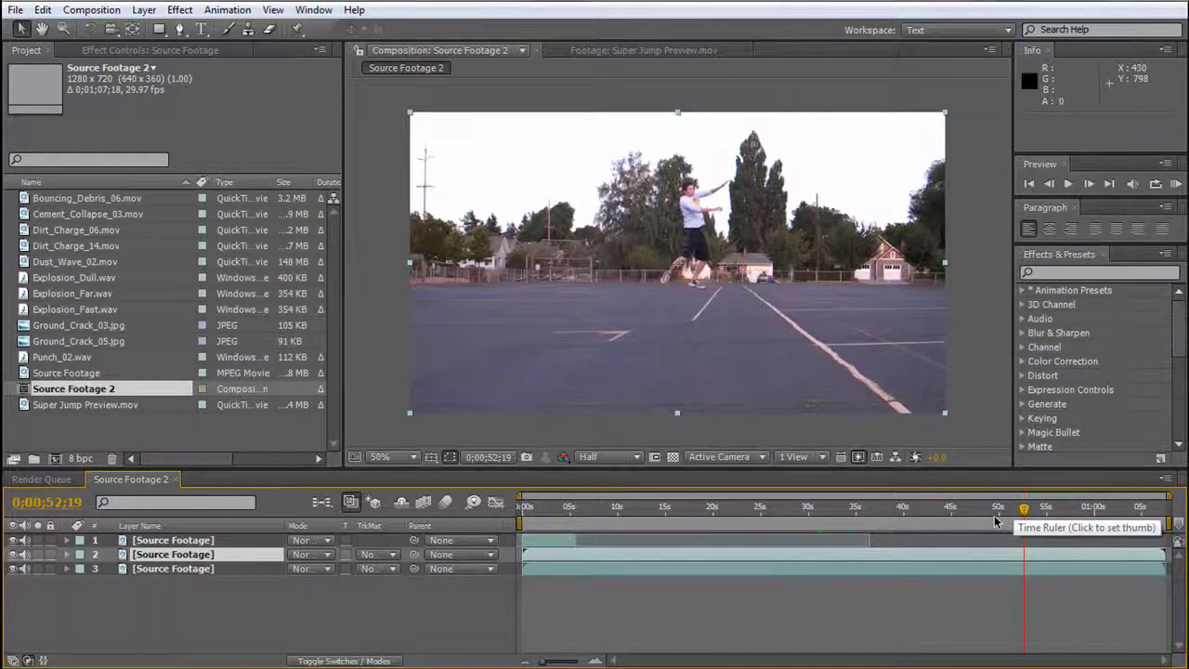
pyautogui.moveTo(1024, 511); pyautogui.dragTo(1061, 510)
pyautogui.moveTo(1064, 510); pyautogui.dragTo(1086, 508)
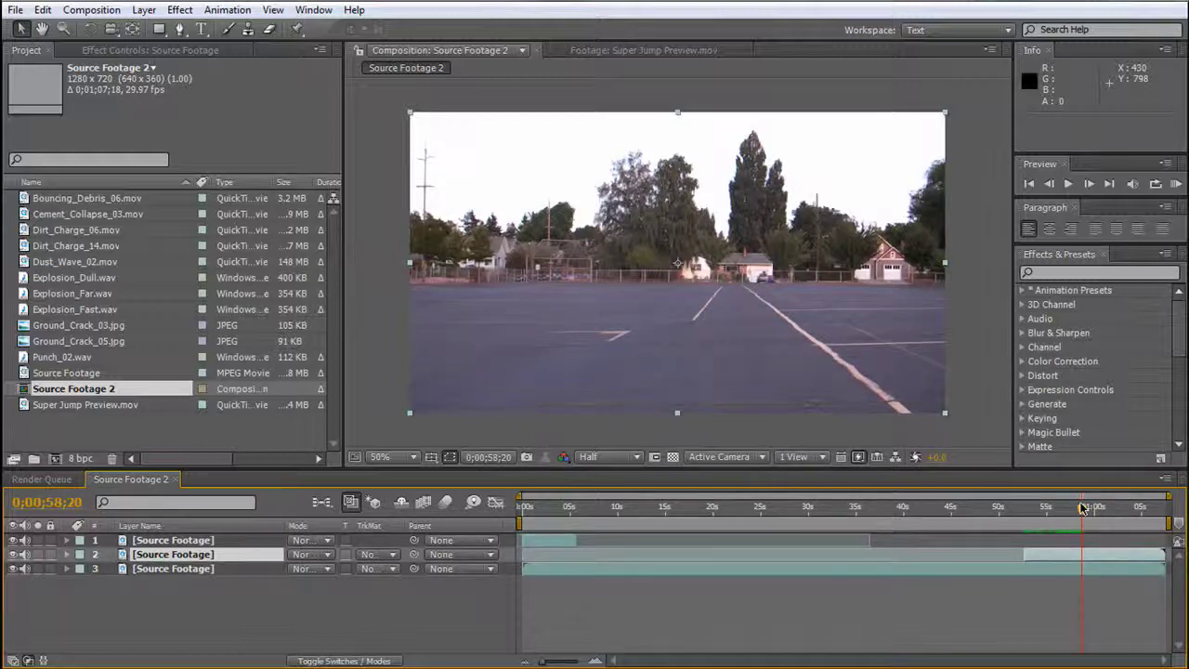
pyautogui.hotkey('alt', ']')
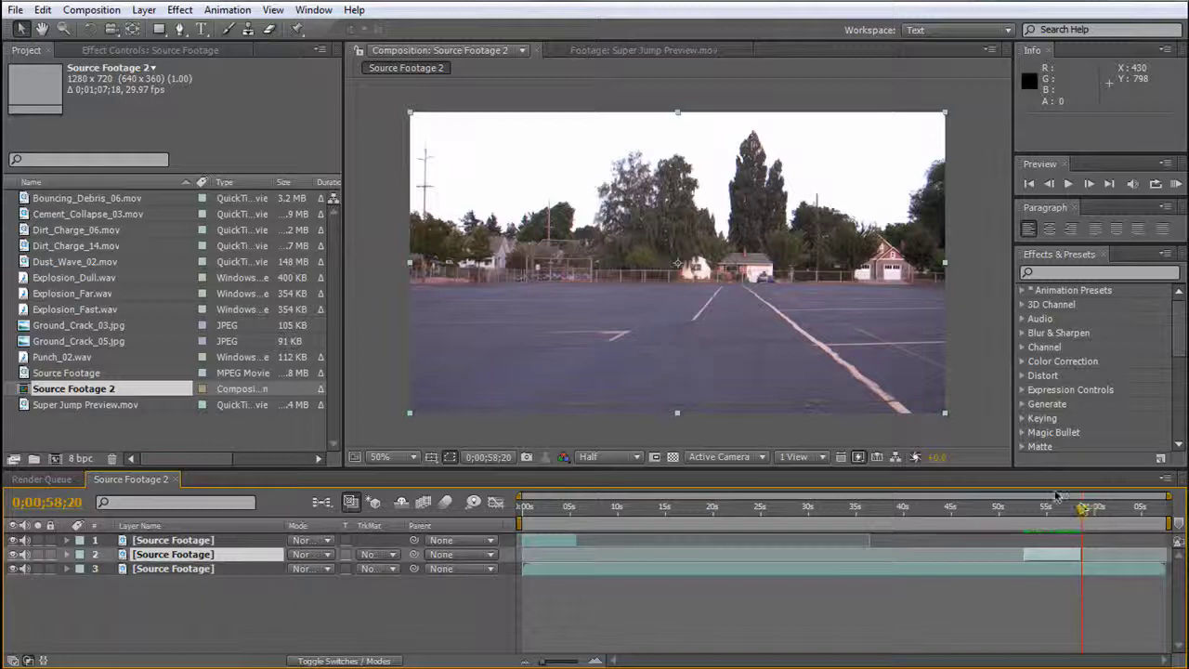
pyautogui.moveTo(1054, 553); pyautogui.dragTo(648, 588)
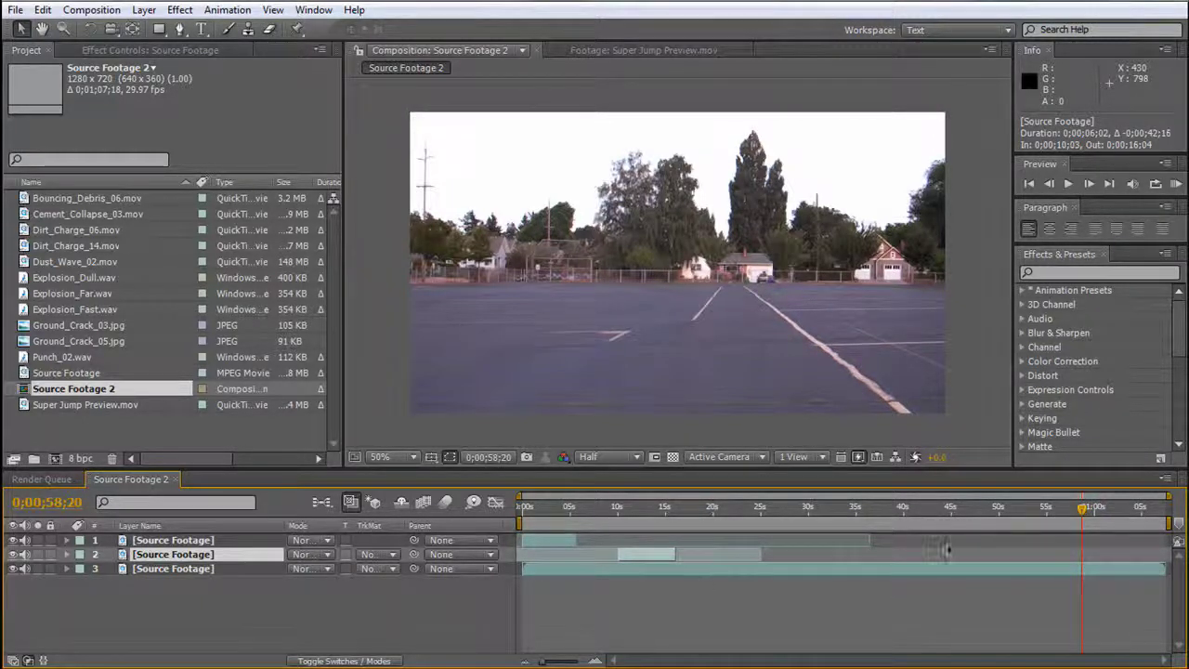
# Solo layer 3, review the composition start, and trim its in point at about 4 seconds.
pyautogui.click(37, 569)
pyautogui.click(522, 510)
pyautogui.press('space')
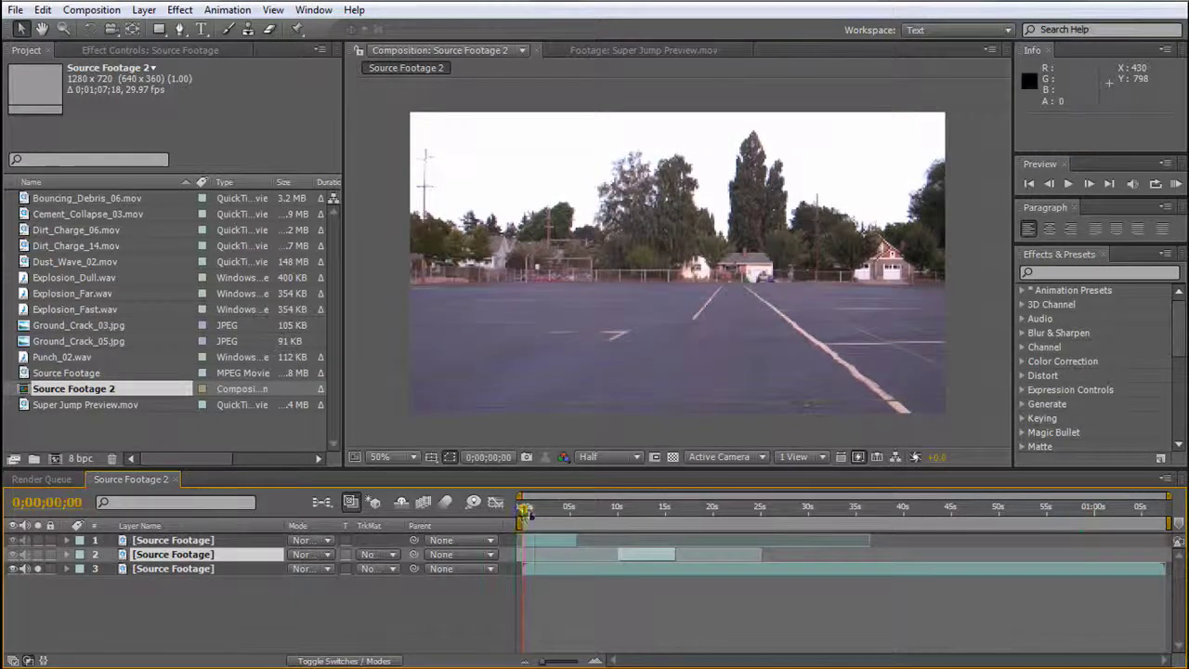
pyautogui.scroll(2, 460, 298)
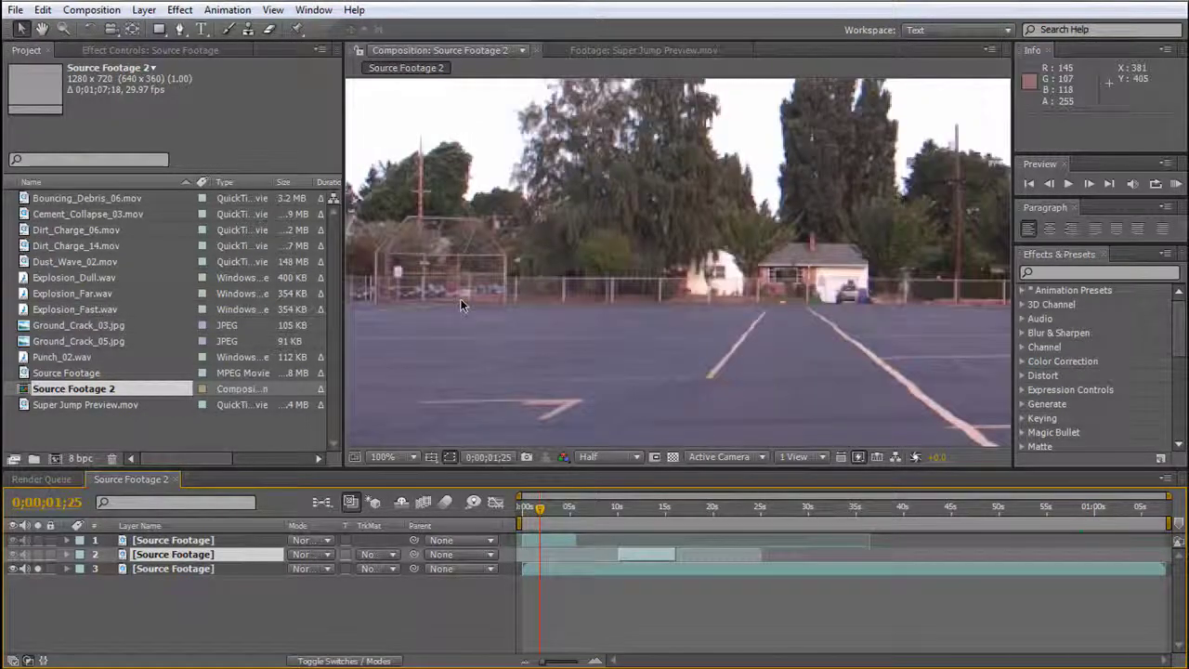
pyautogui.press('h')
pyautogui.moveTo(459, 299); pyautogui.dragTo(668, 270)
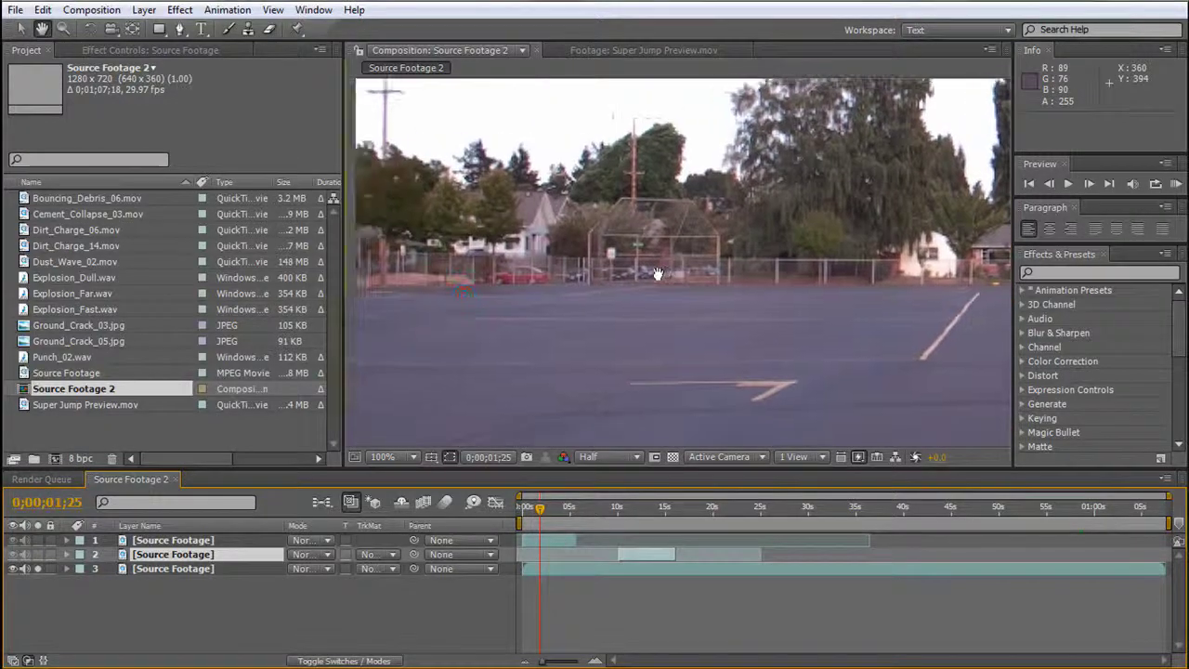
pyautogui.press('v')
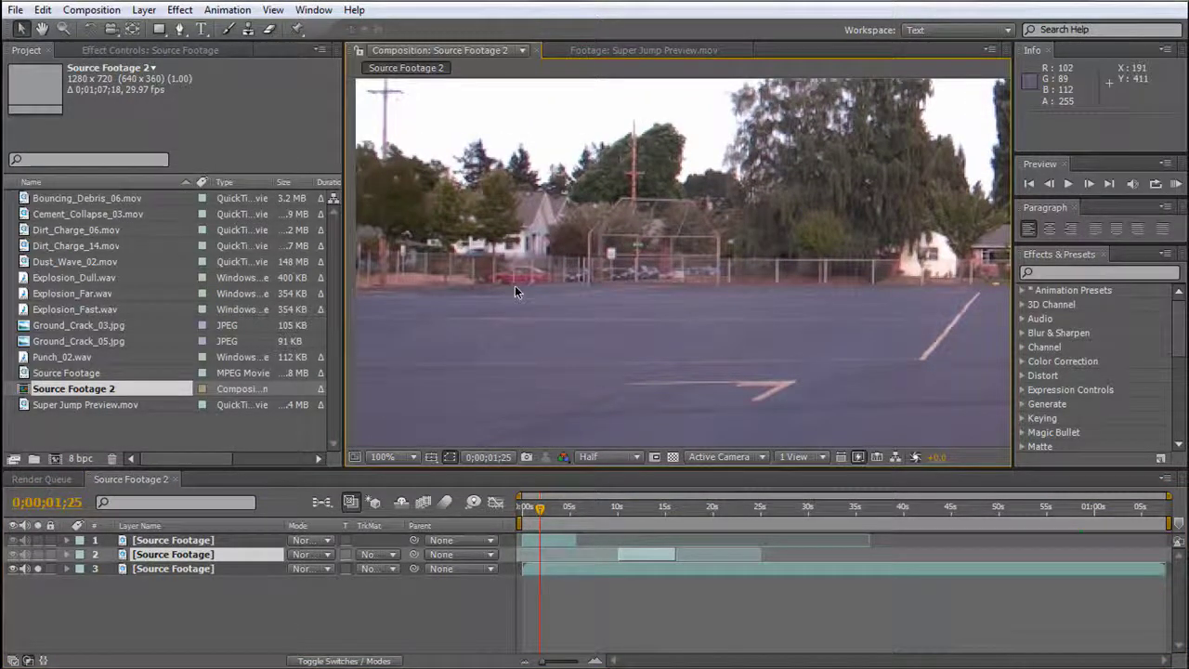
pyautogui.moveTo(542, 510)
pyautogui.mouseDown()
pyautogui.moveTo(563, 511)
pyautogui.moveTo(561, 499)
pyautogui.mouseUp()
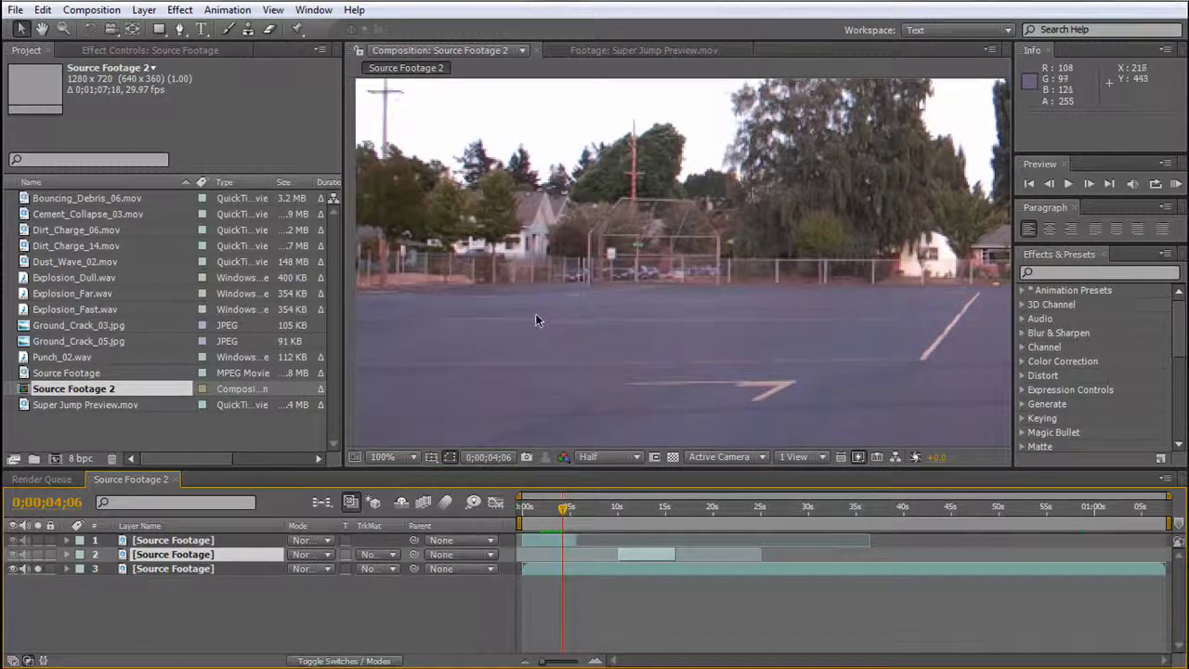
pyautogui.scroll(-2, 535, 312)
pyautogui.click(247, 569)
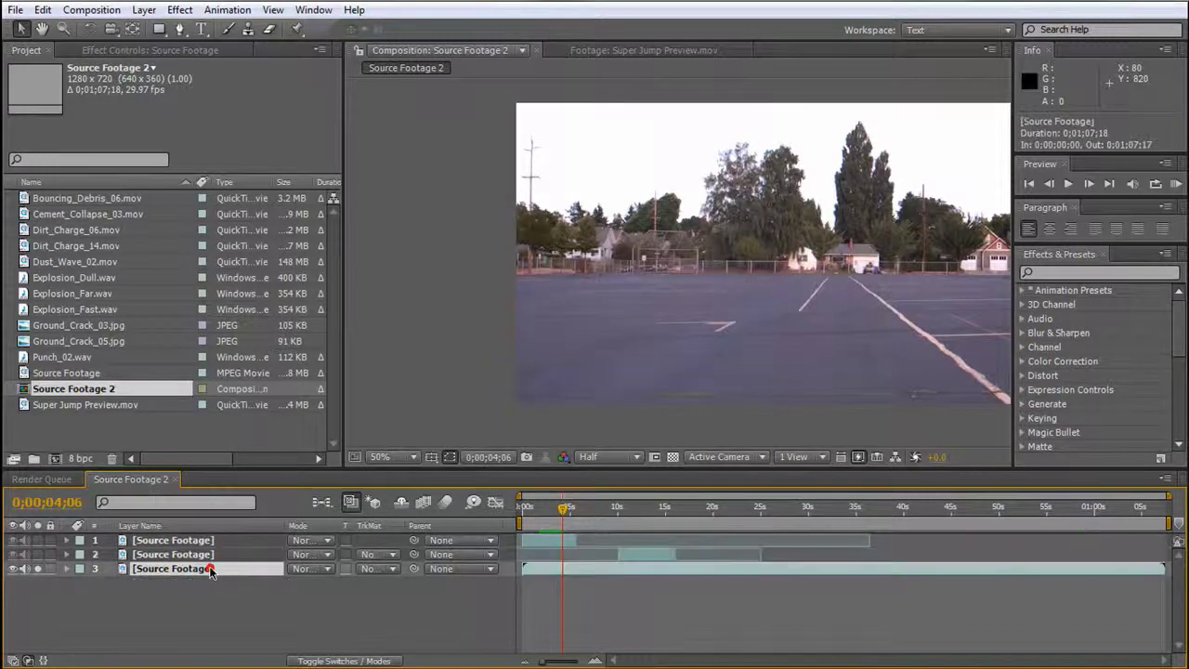
pyautogui.hotkey('alt', '[')
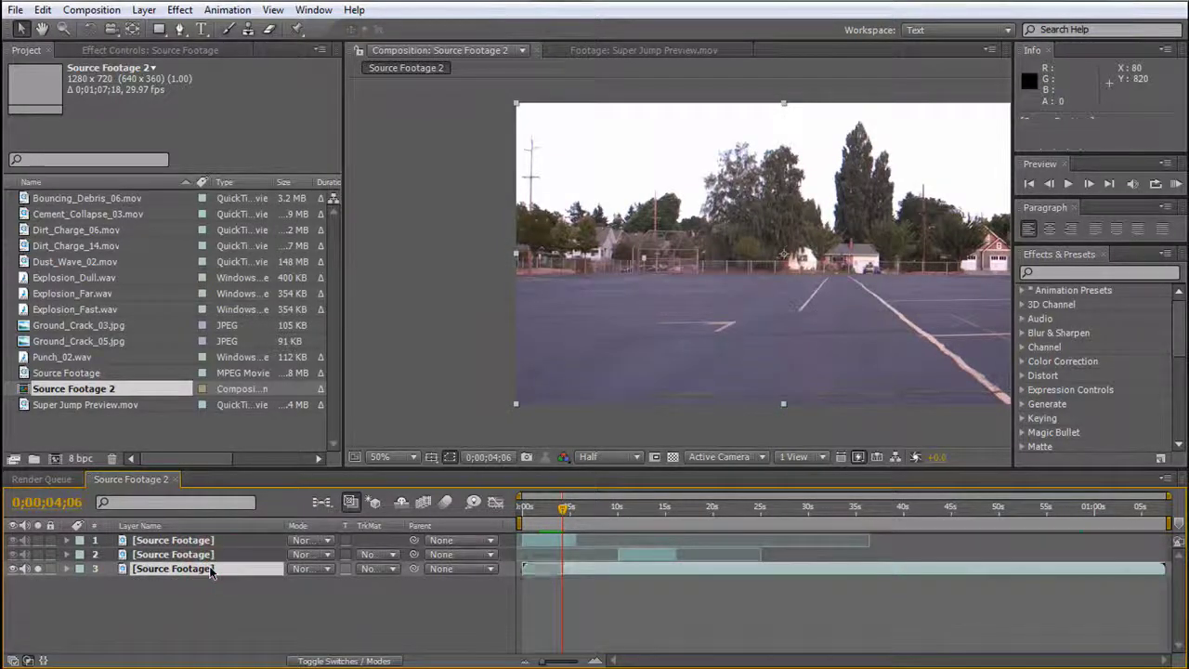
# Trim layer 3's out point and slide the 0;00;03;06 piece to start at 0;00;00;00.
pyautogui.click(566, 507)
pyautogui.press('h')
pyautogui.moveTo(768, 288); pyautogui.dragTo(658, 281)
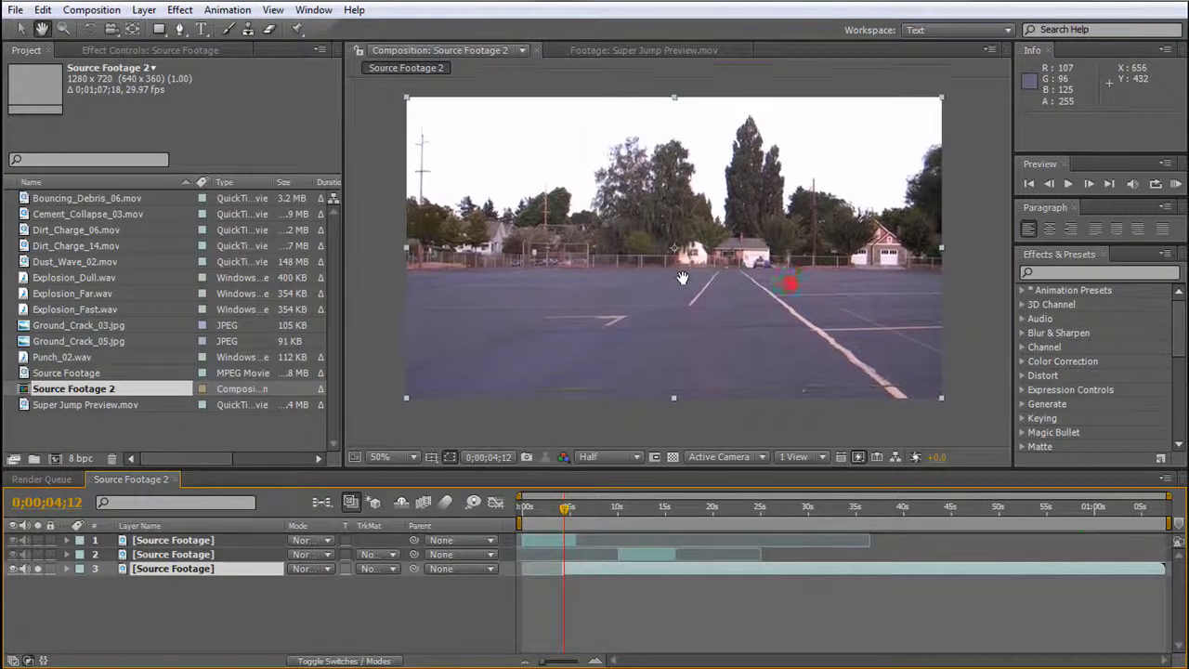
pyautogui.press('v')
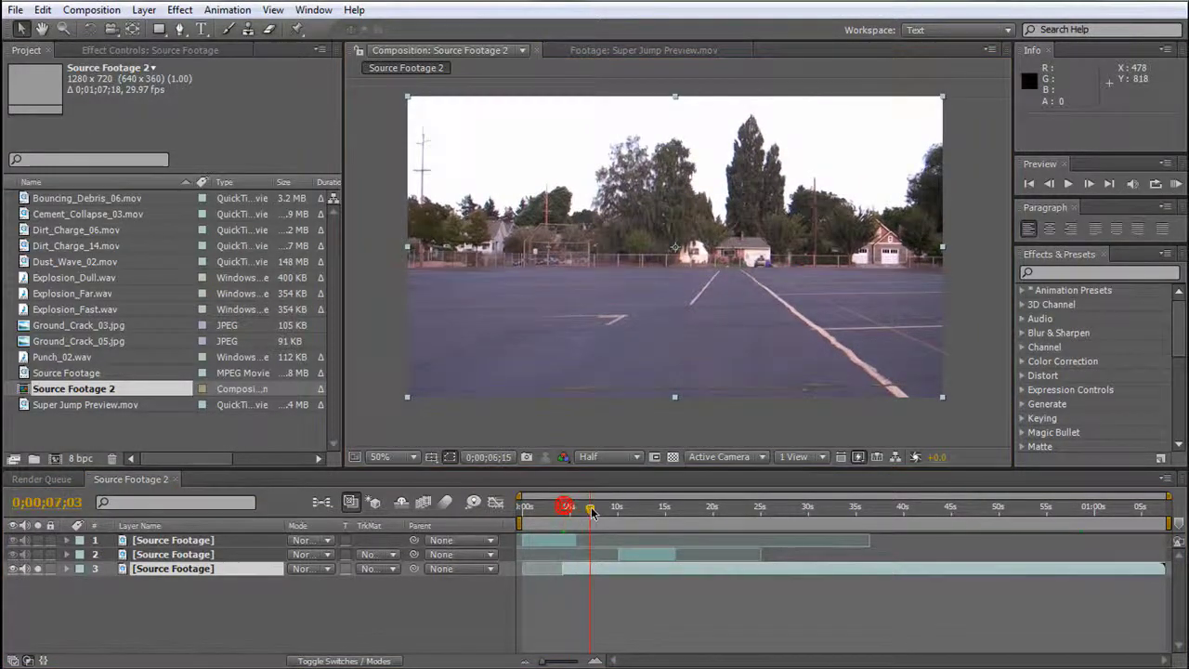
pyautogui.moveTo(566, 510); pyautogui.dragTo(591, 517)
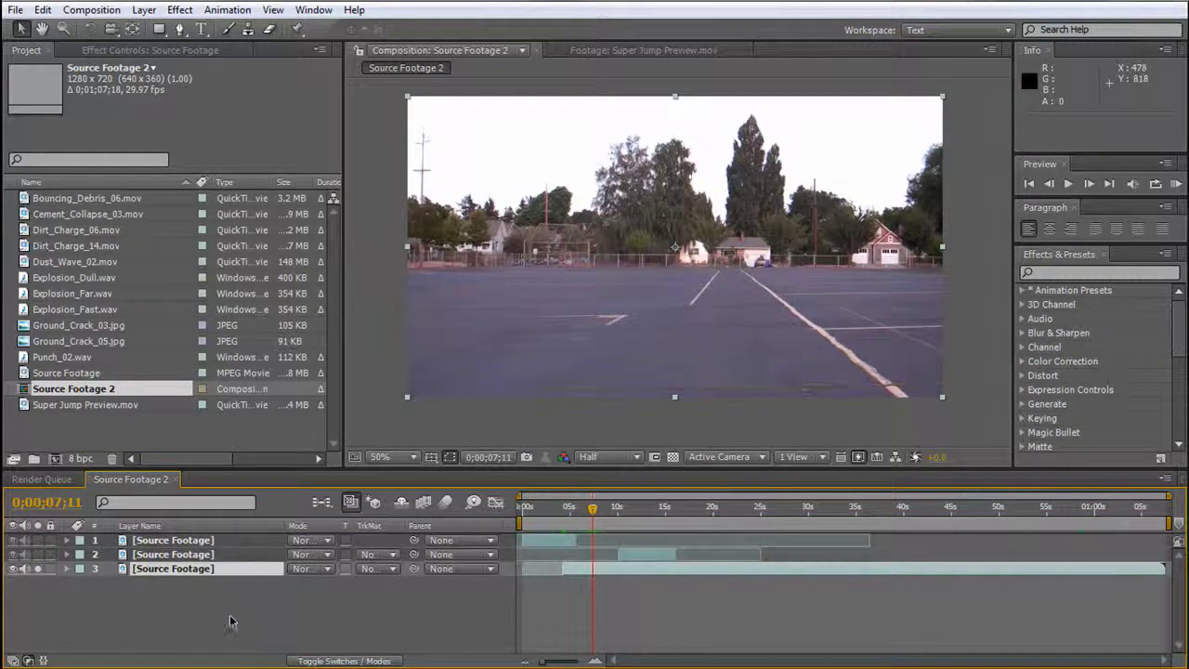
pyautogui.hotkey('alt', ']')
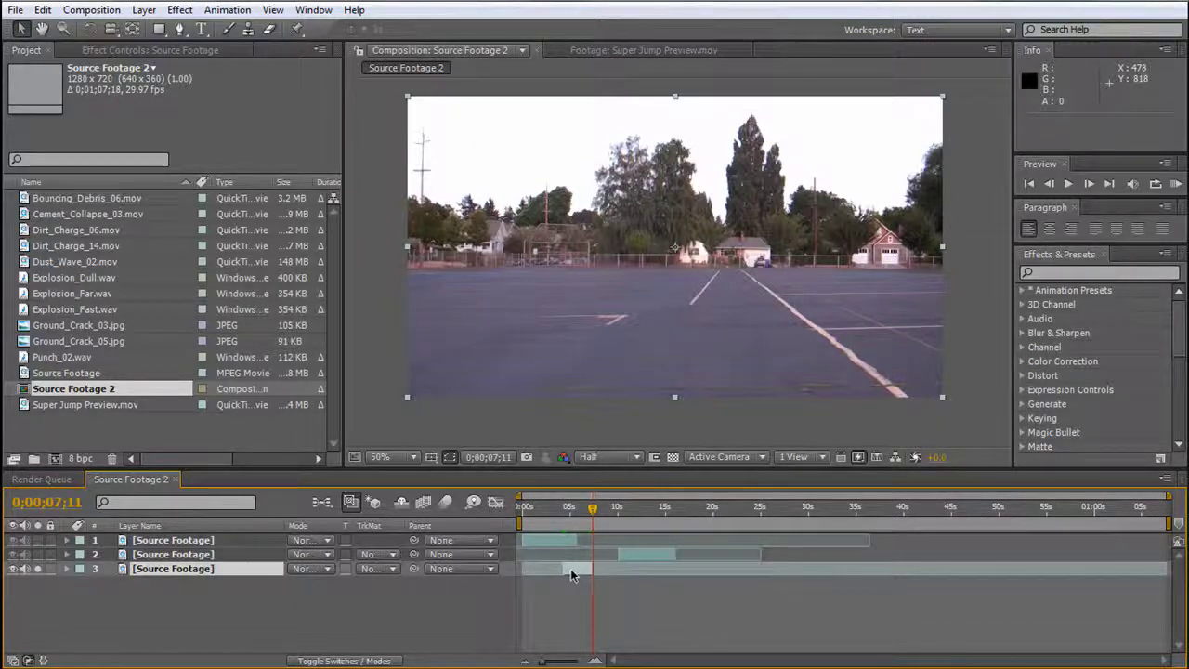
pyautogui.moveTo(571, 570); pyautogui.dragTo(537, 574)
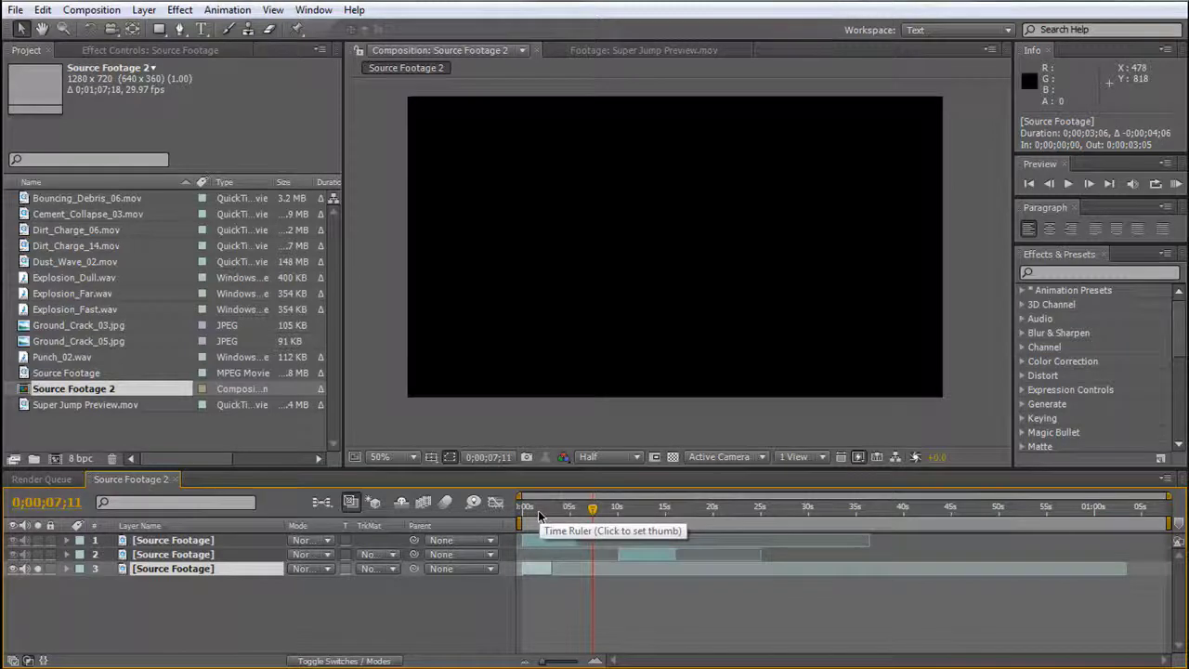
# Duplicate the 0;00;03;06 clip across layers 3–8 and cascade them, the last at 0;00;15;07–0;00;18;12.
pyautogui.hotkey('ctrl', 'd')
pyautogui.hotkey('ctrl', 'd')
pyautogui.hotkey('ctrl', 'd')
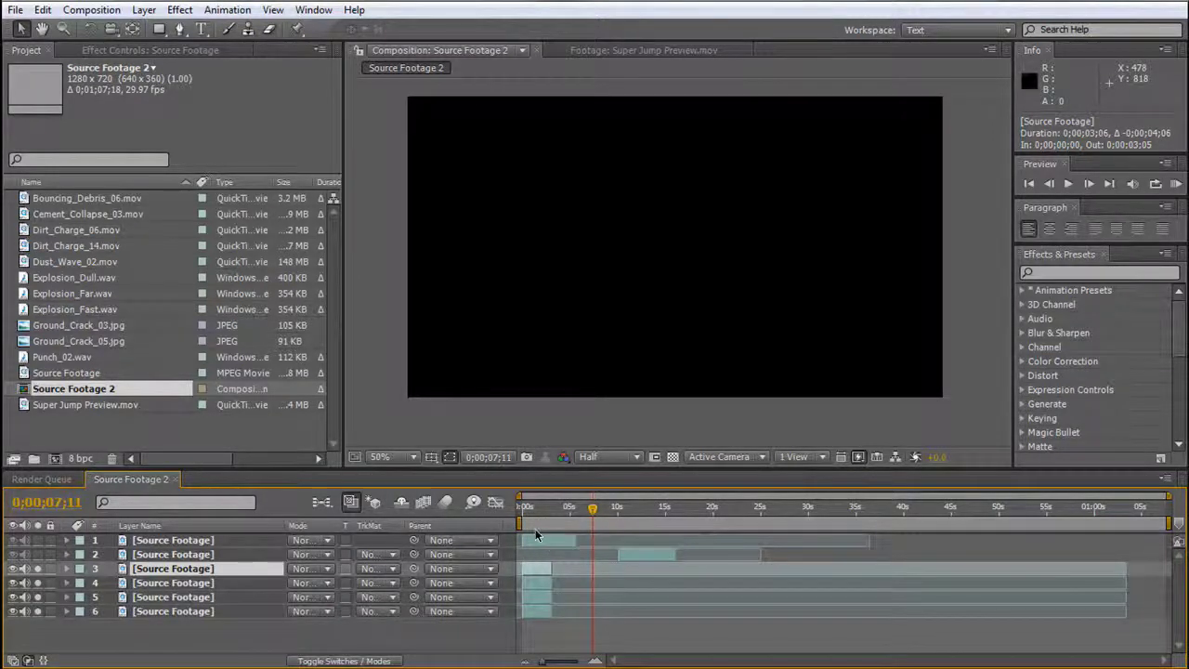
pyautogui.hotkey('ctrl', 'd')
pyautogui.moveTo(537, 582); pyautogui.dragTo(566, 582)
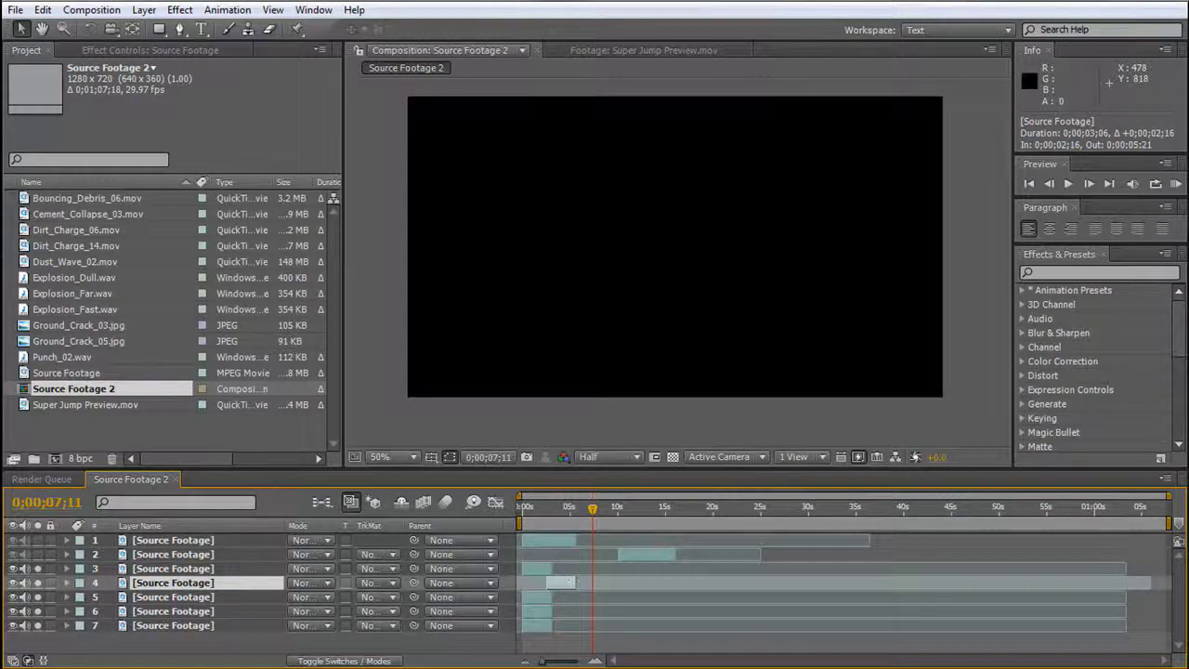
pyautogui.moveTo(591, 511); pyautogui.dragTo(662, 525)
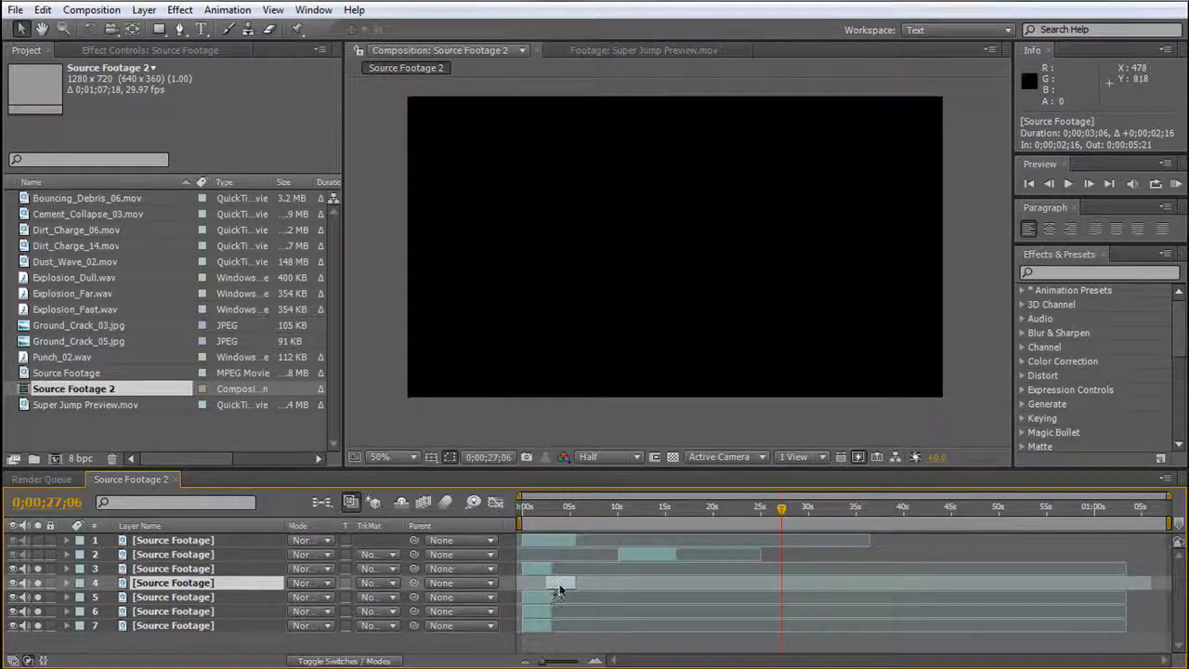
pyautogui.moveTo(559, 588); pyautogui.dragTo(616, 605)
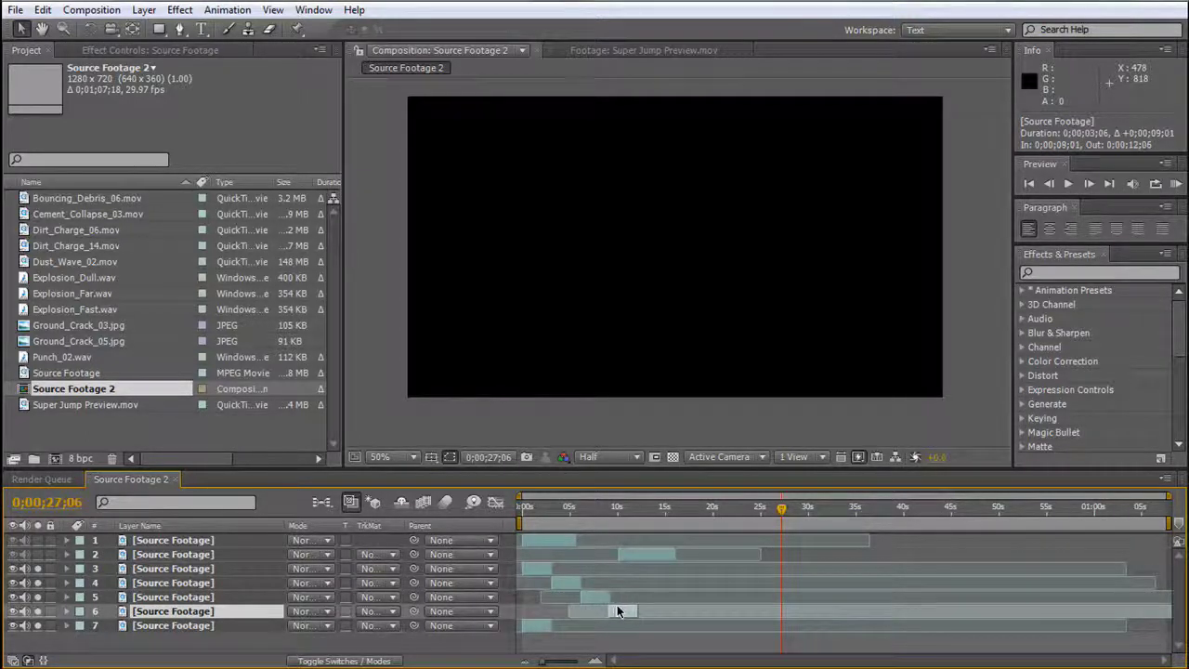
pyautogui.moveTo(531, 629); pyautogui.dragTo(648, 633)
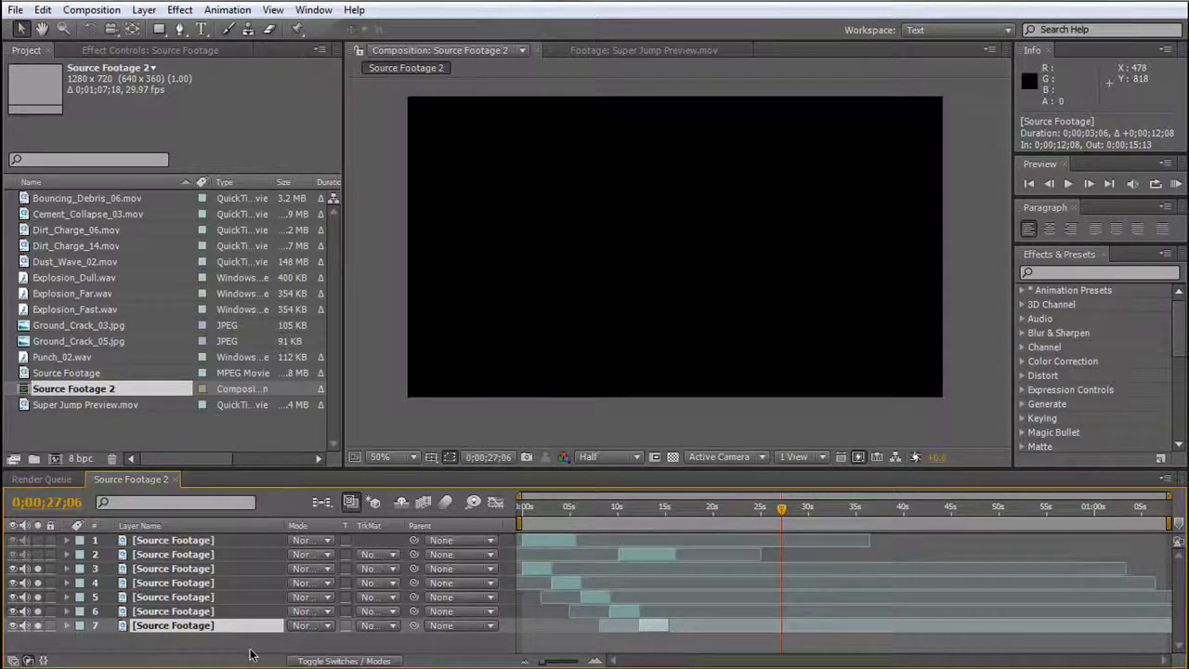
pyautogui.hotkey('ctrl', 'd')
pyautogui.moveTo(660, 640); pyautogui.dragTo(684, 642)
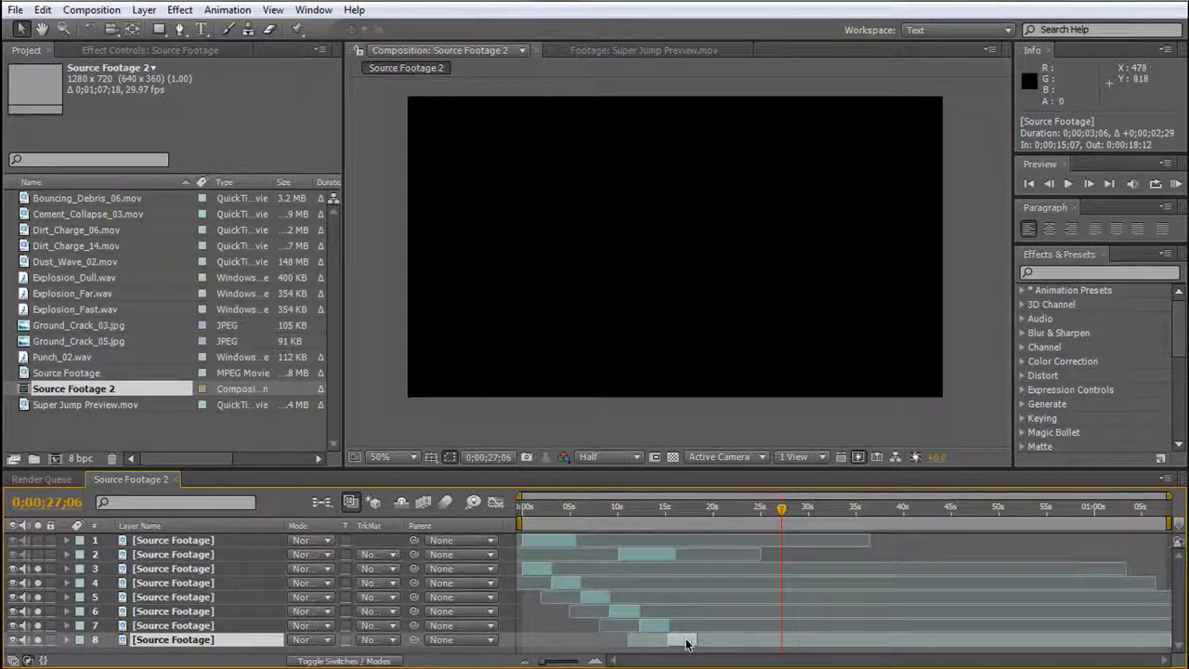
# Pre-compose layers 3–8 into a new composition named 'Clean Plate', moving all attributes.
pyautogui.click(200, 569)
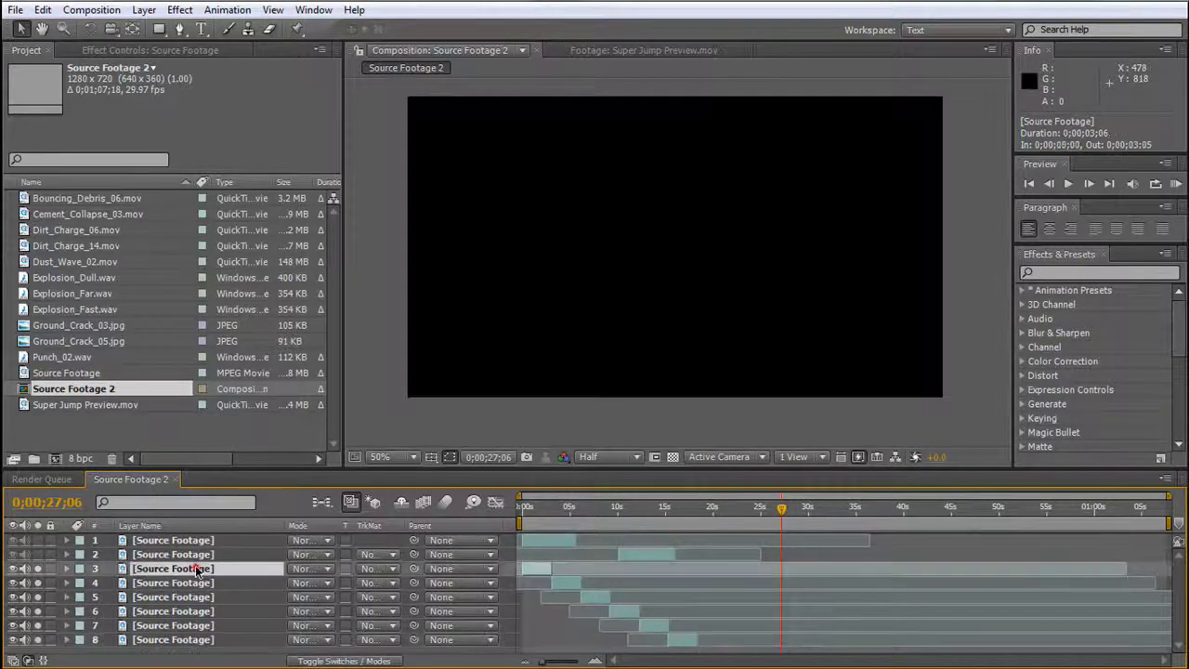
pyautogui.keyDown('shift'); pyautogui.click(183, 641); pyautogui.keyUp('shift')
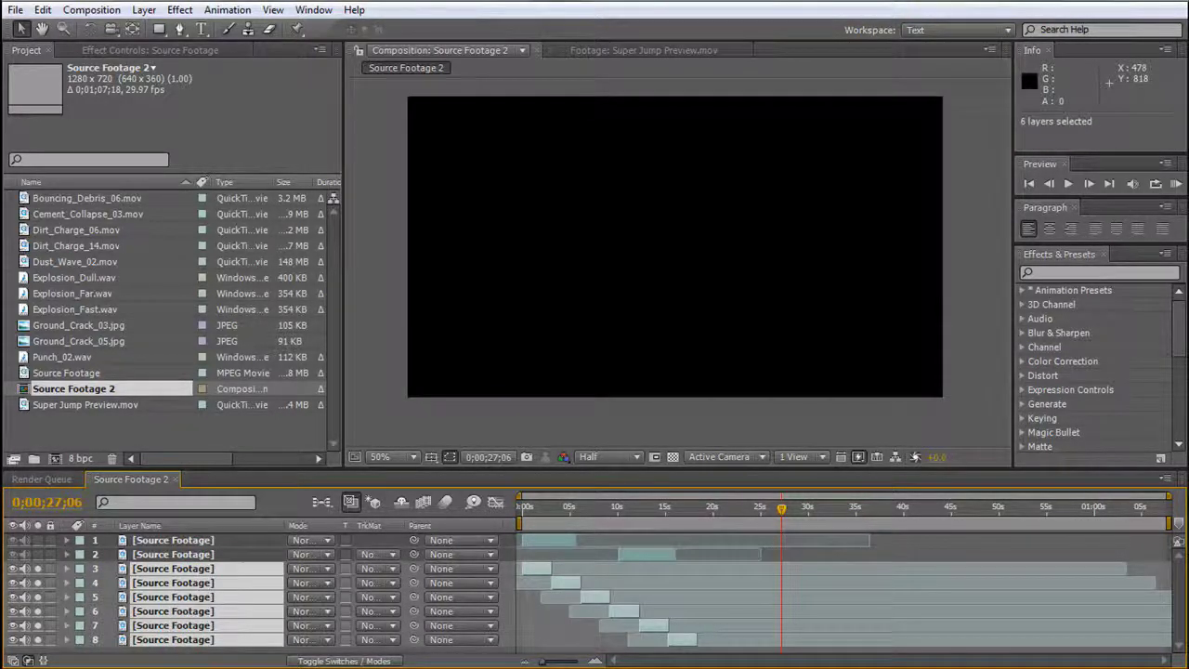
pyautogui.click(89, 11)
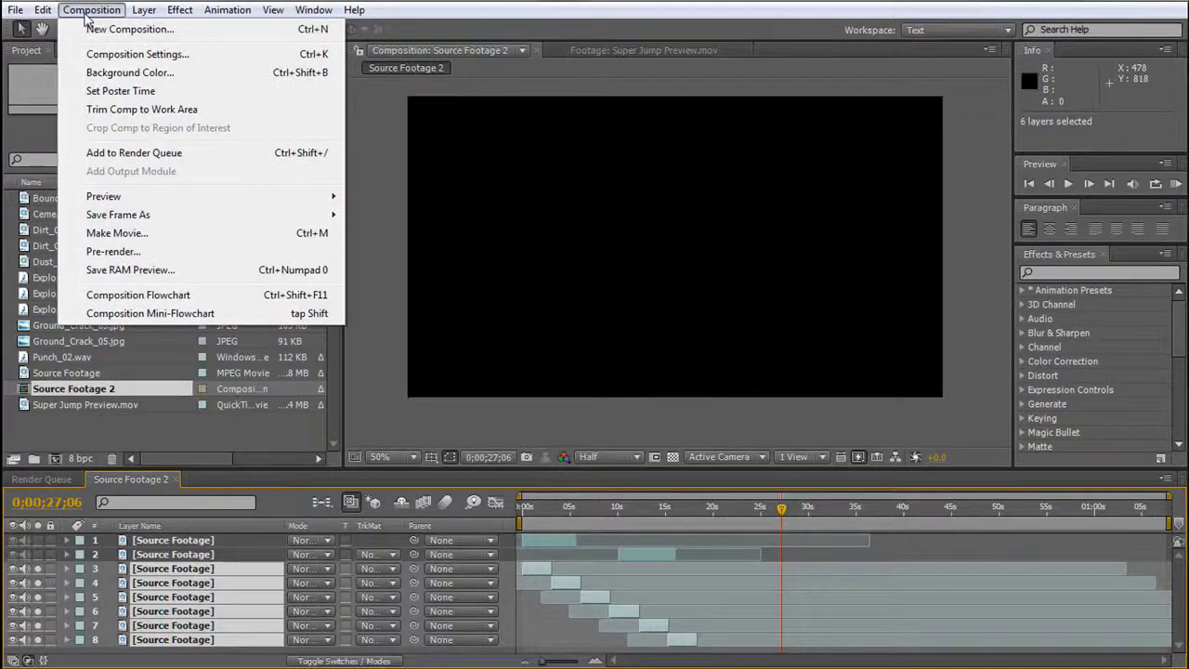
pyautogui.moveTo(139, 11)
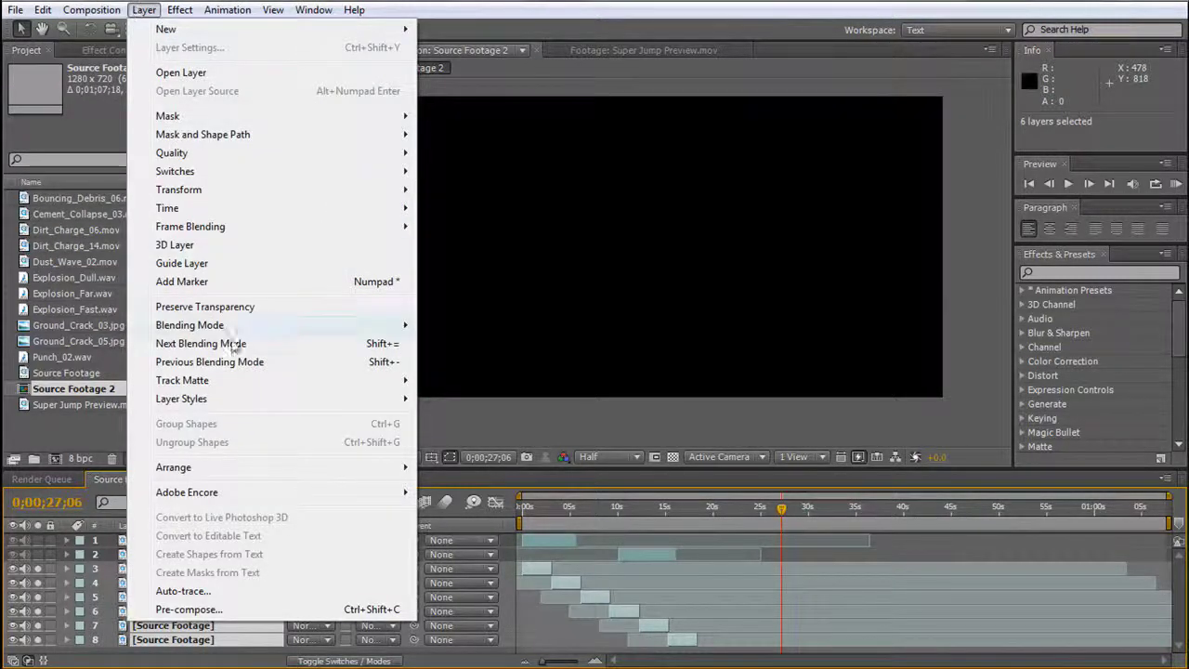
pyautogui.click(185, 609)
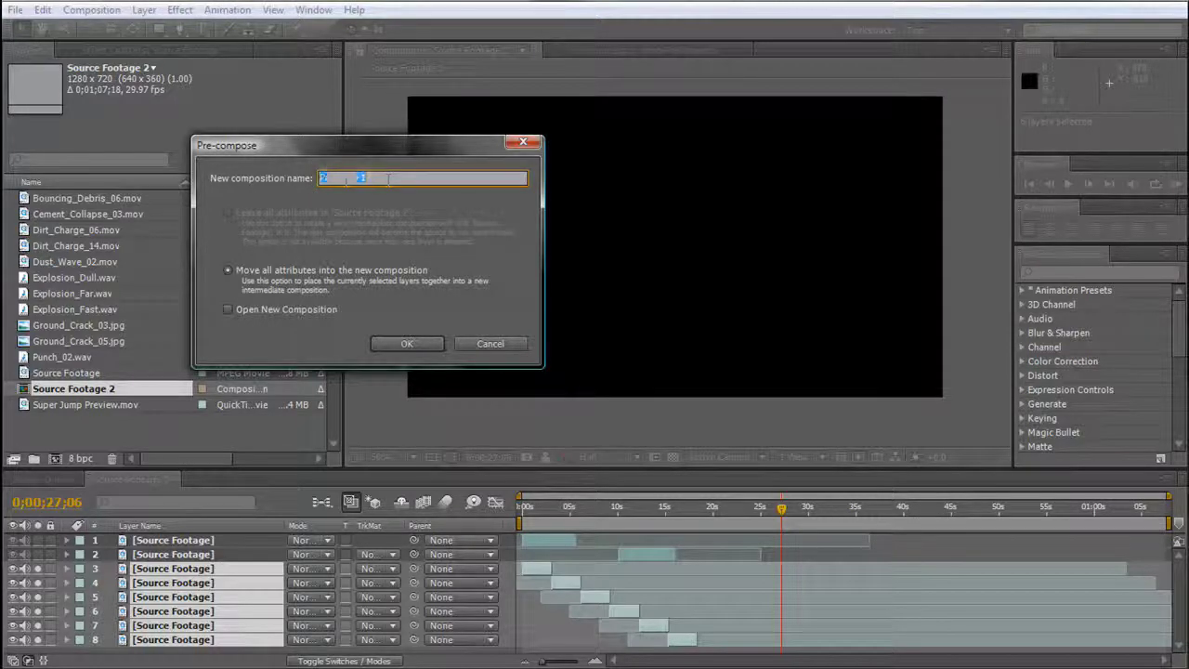
pyautogui.write('Clean Plate')
pyautogui.press('Return')
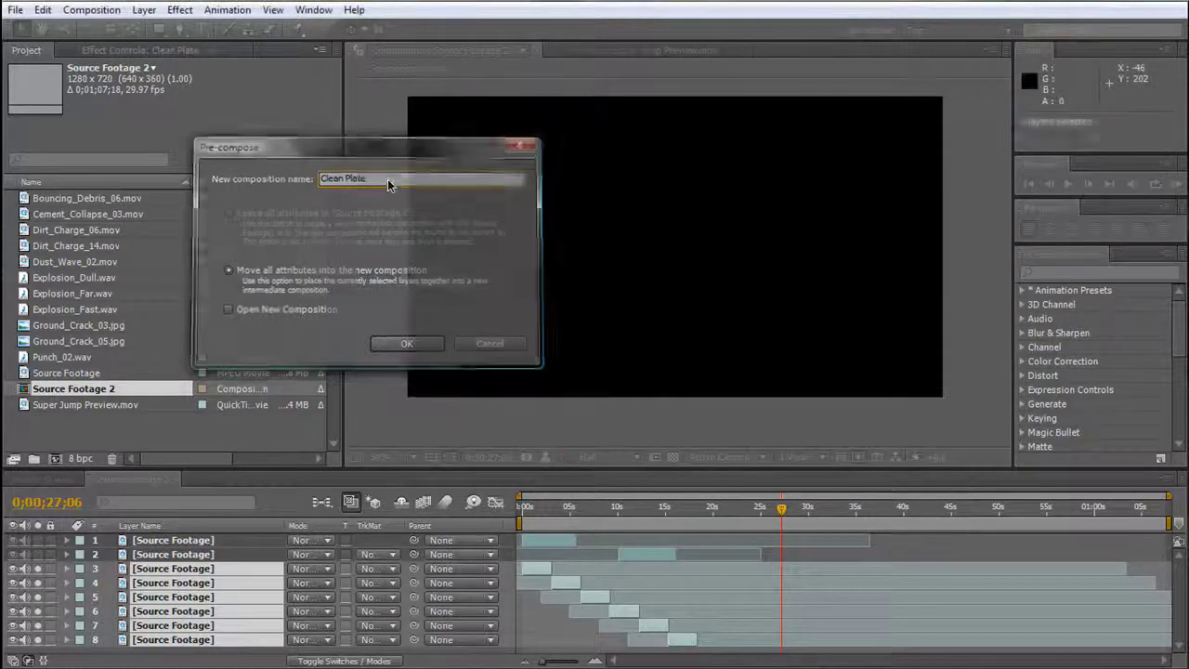
pyautogui.moveTo(768, 514); pyautogui.dragTo(698, 512)
# Inside Clean Plate, end the work area at the last clip and trim the comp to about 18 seconds.
pyautogui.doubleClick(165, 568)
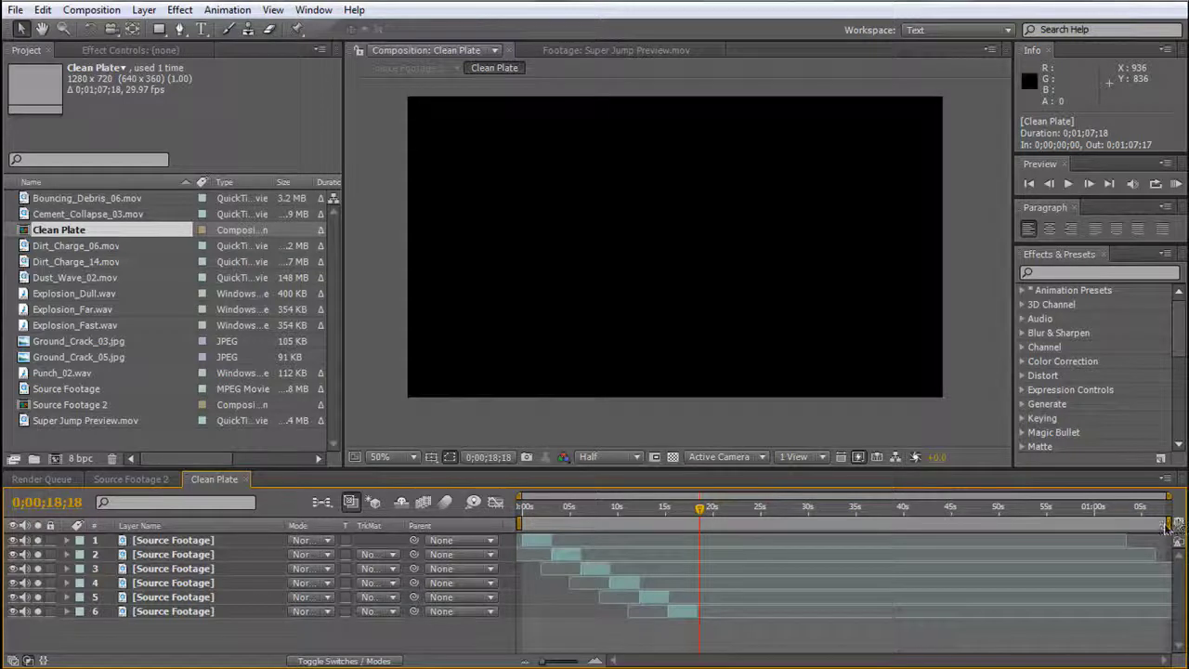
pyautogui.moveTo(1172, 524); pyautogui.dragTo(705, 568)
pyautogui.click(738, 511)
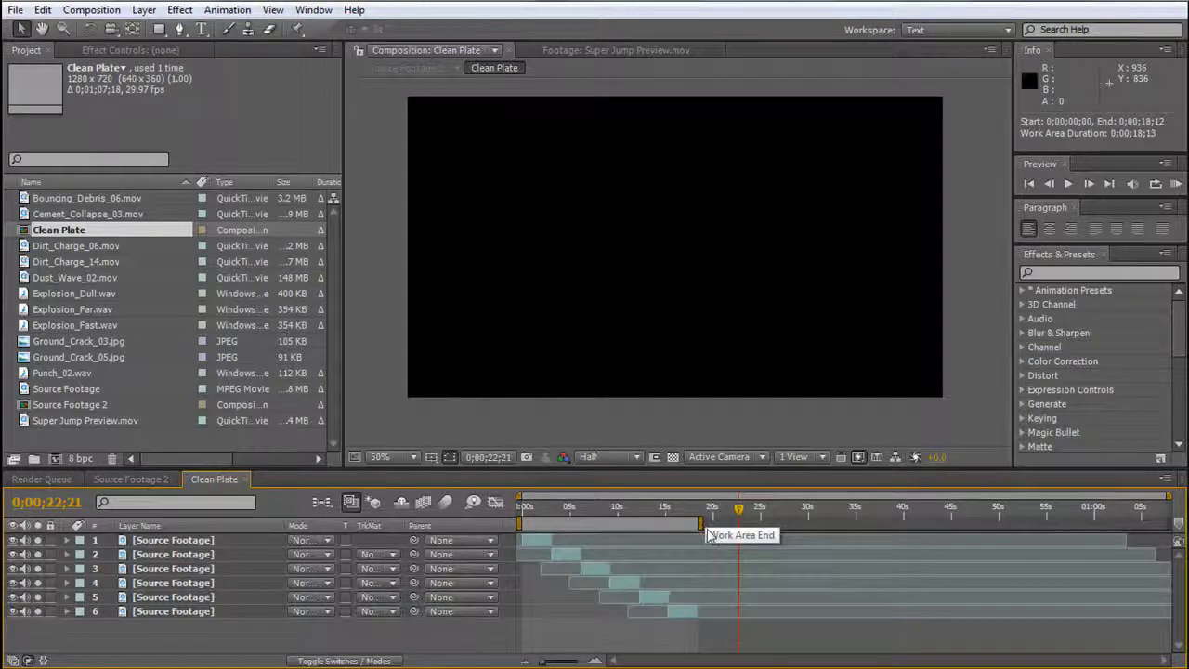
pyautogui.click(74, 11)
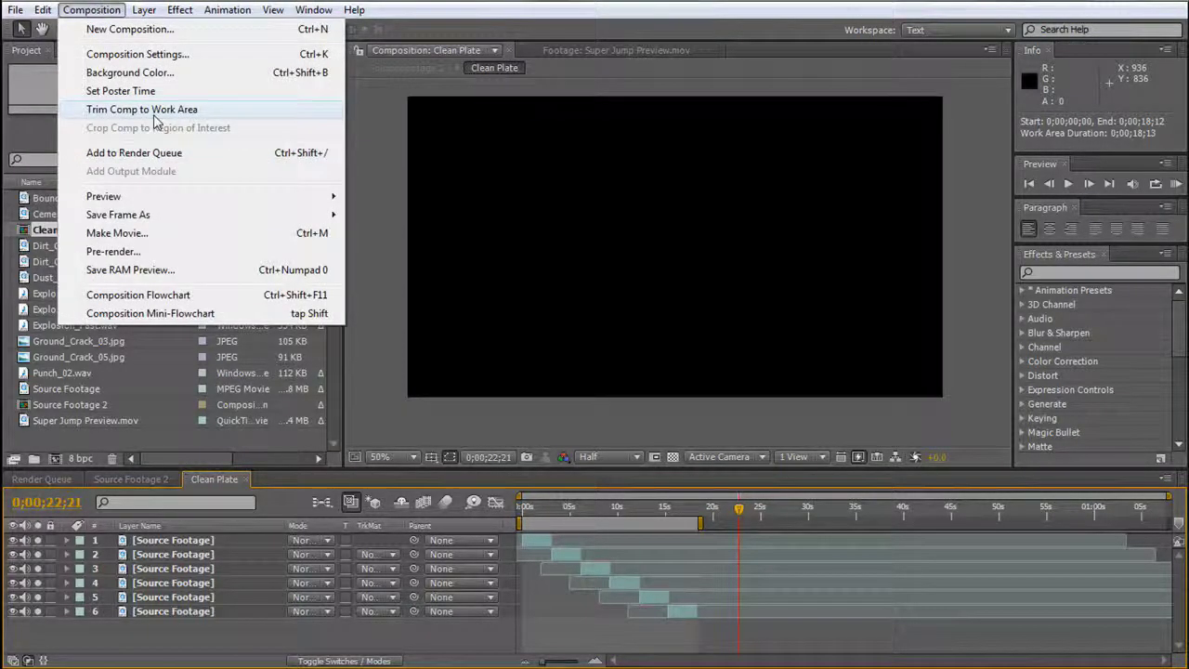
pyautogui.click(155, 112)
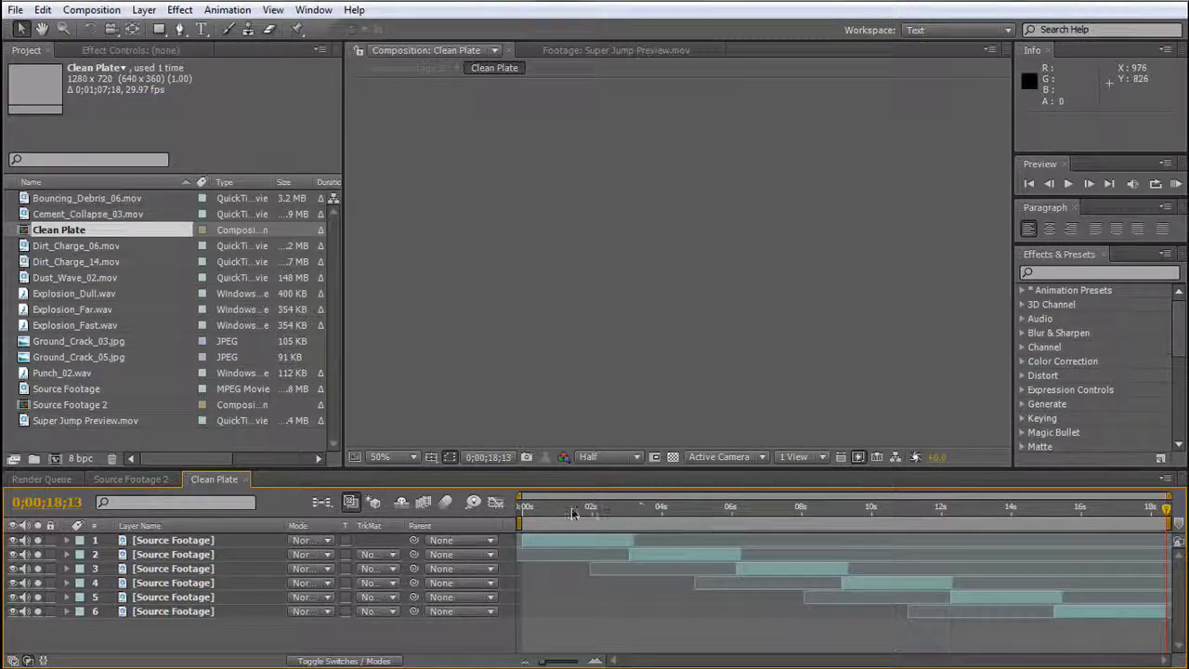
pyautogui.moveTo(573, 513); pyautogui.dragTo(1169, 511)
# Trim Source Footage 2 to an 18-second work area, then scrub to where the jumper appears.
pyautogui.click(128, 480)
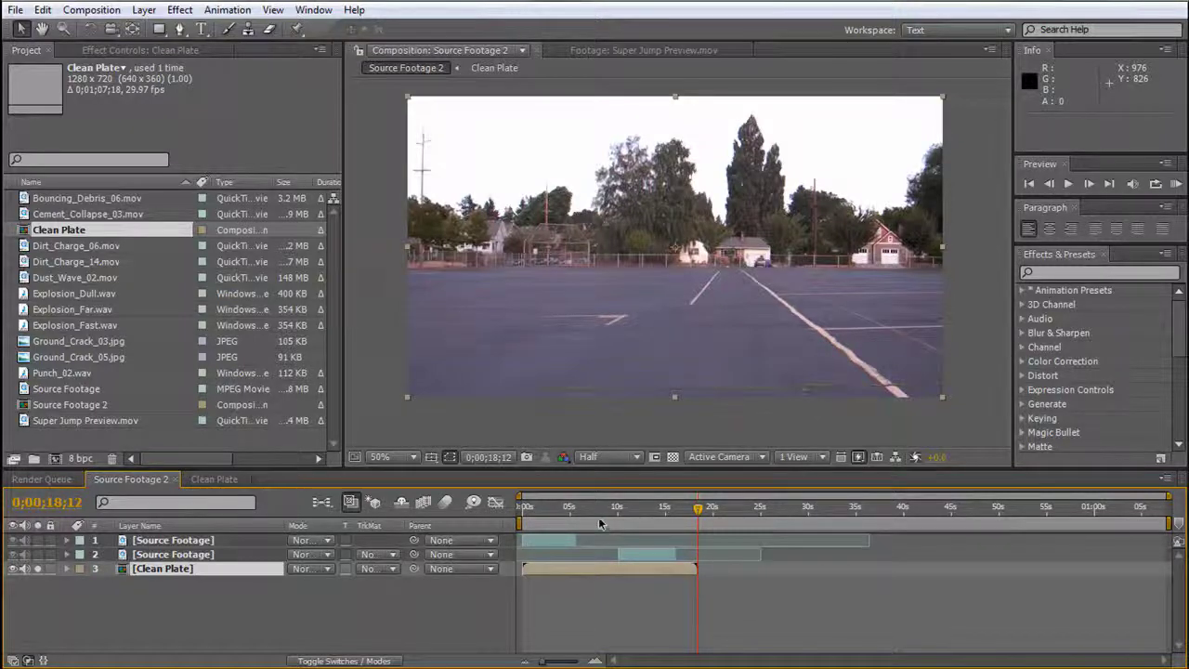
pyautogui.click(546, 507)
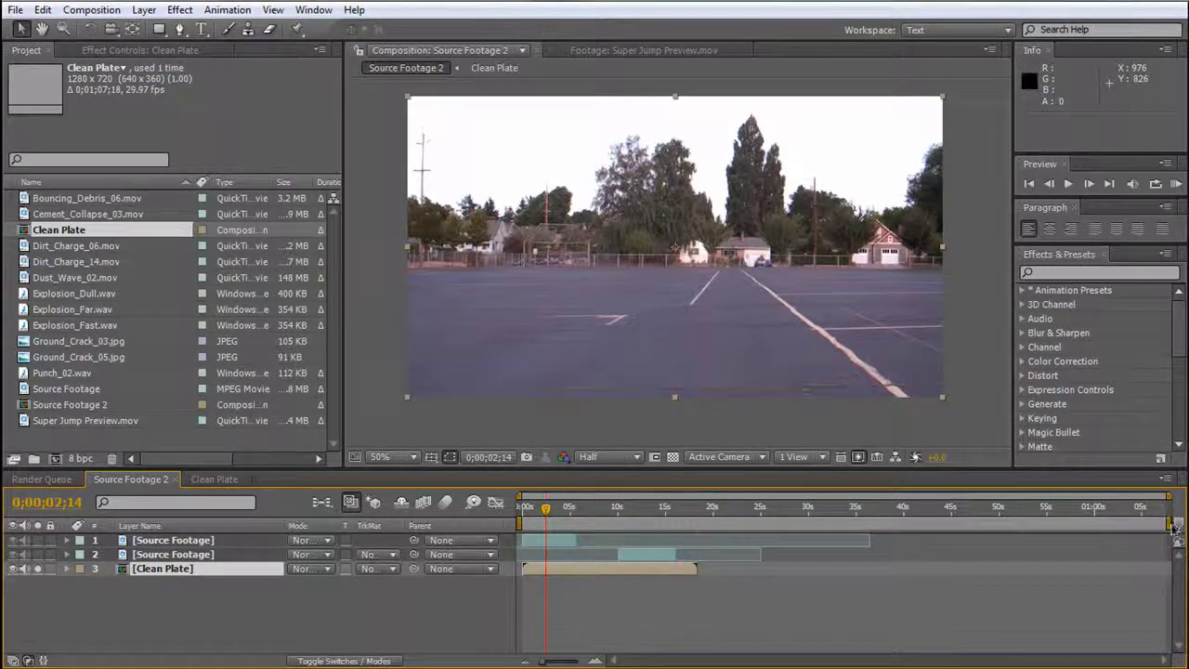
pyautogui.moveTo(1169, 523); pyautogui.dragTo(707, 570)
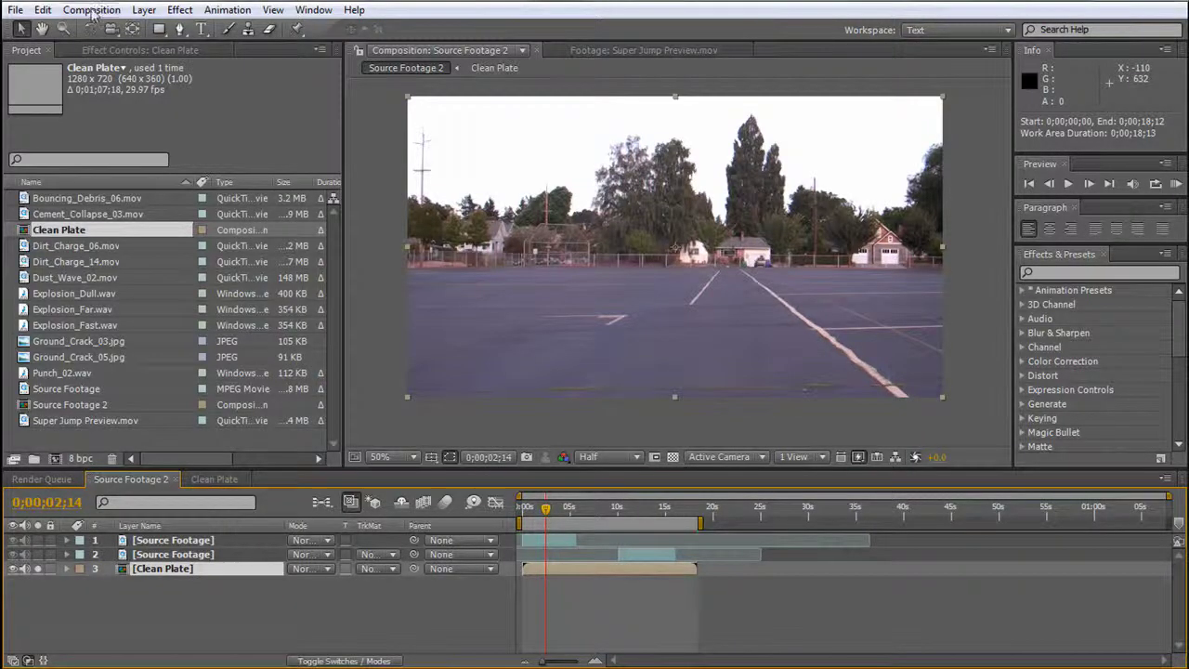
pyautogui.click(91, 11)
pyautogui.click(129, 109)
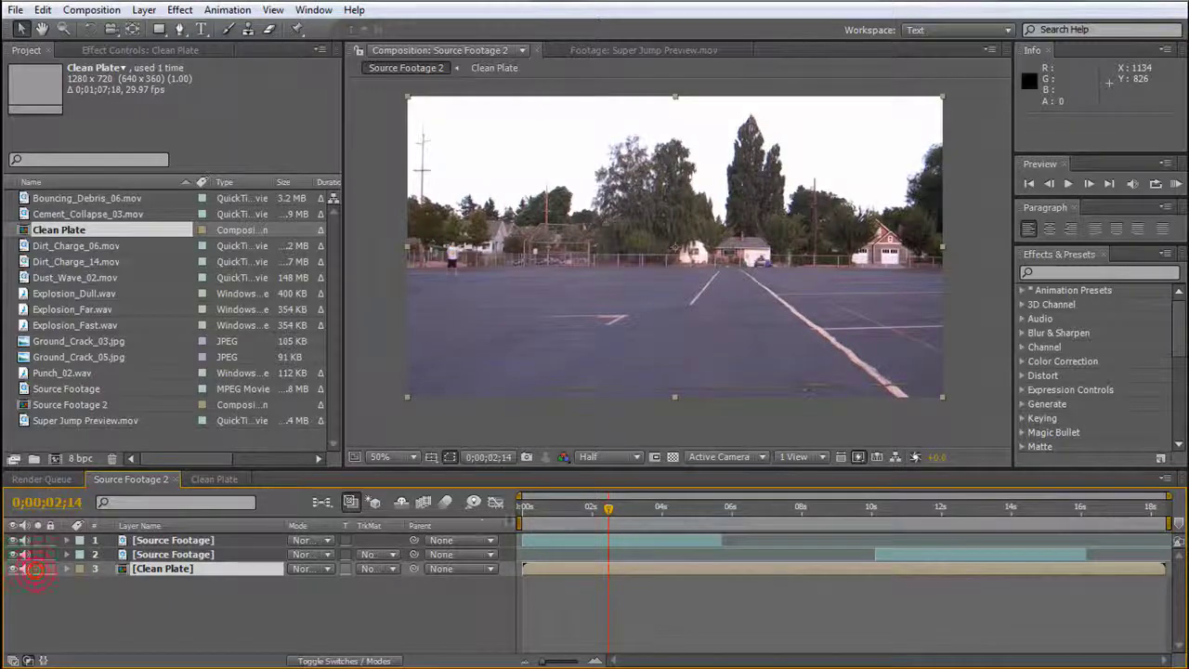
pyautogui.click(535, 509)
pyautogui.moveTo(535, 509); pyautogui.dragTo(718, 512)
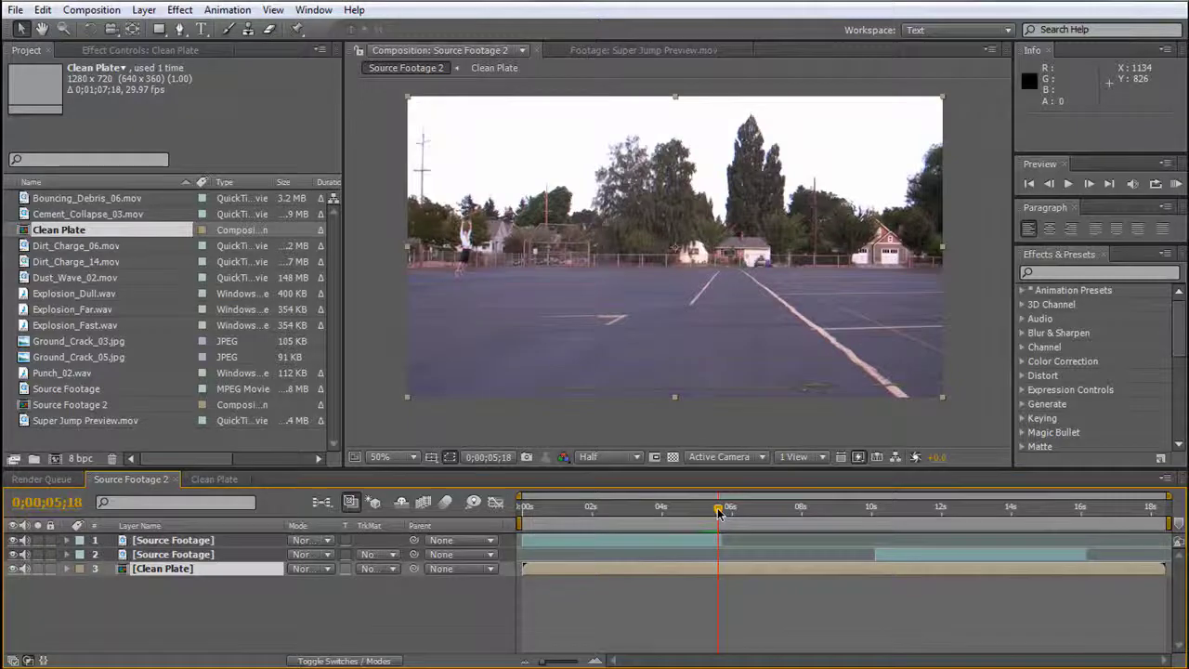
pyautogui.click(192, 542)
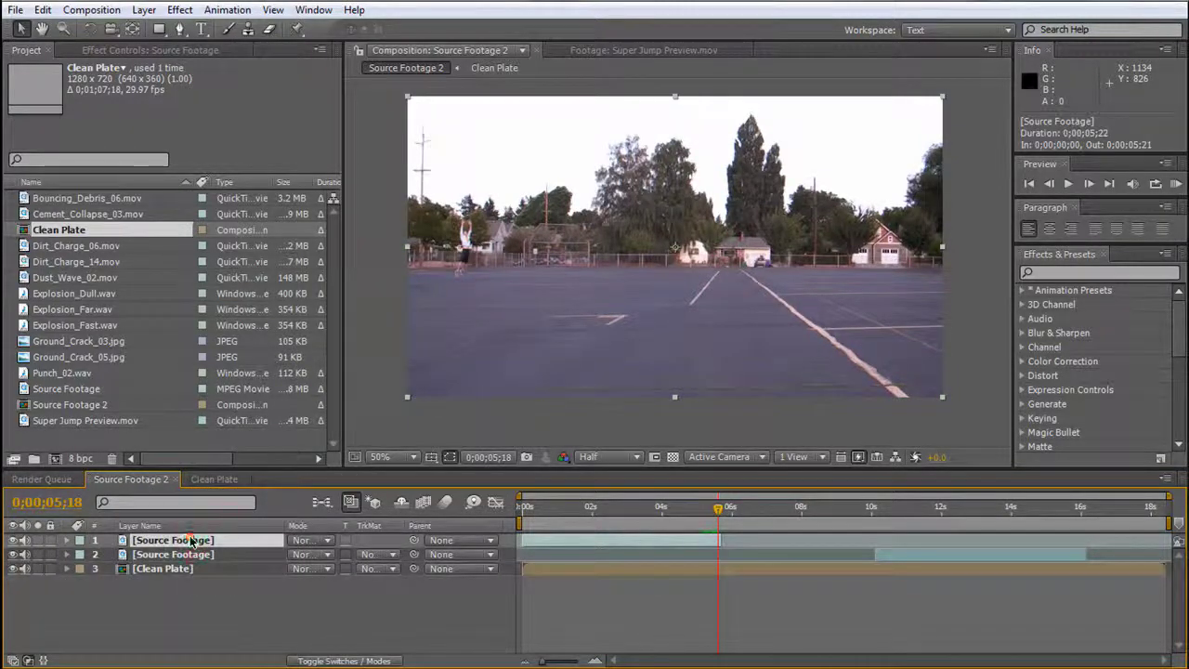
# Enable Time Remapping on layer 1 with keyframes at 0;00;00;00 and just past five seconds.
pyautogui.rightClick(191, 541)
pyautogui.moveTo(307, 338)
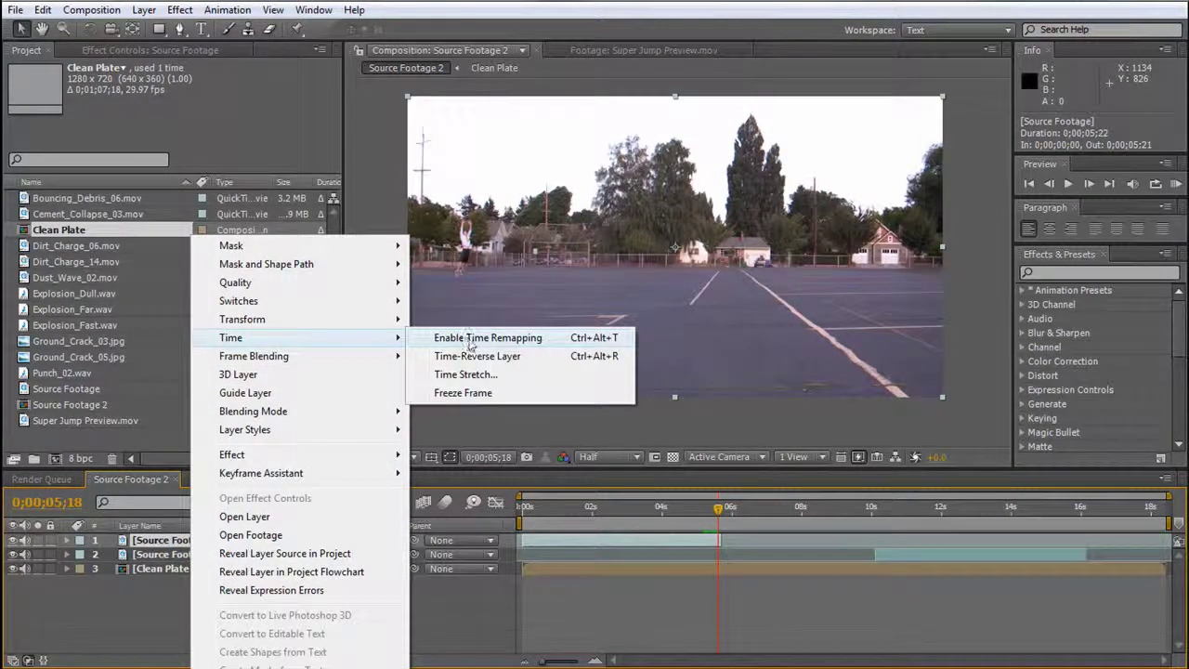
pyautogui.click(455, 340)
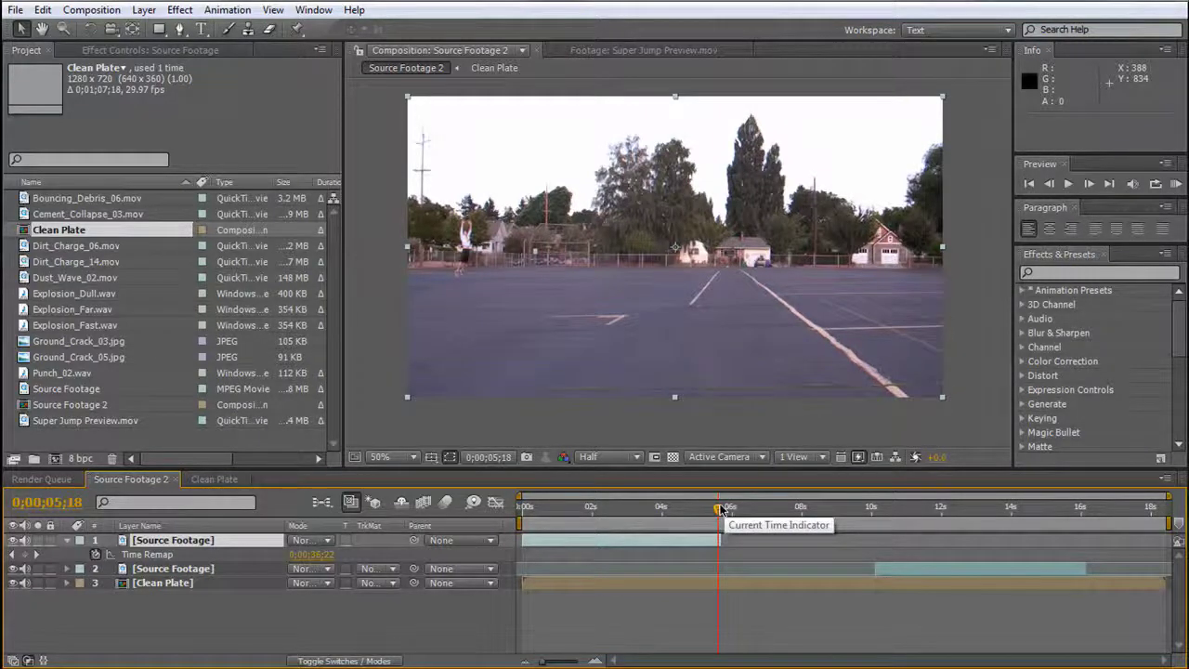
pyautogui.press('pageup')
pyautogui.press('pageup')
pyautogui.press('pageup')
pyautogui.press('pageup')
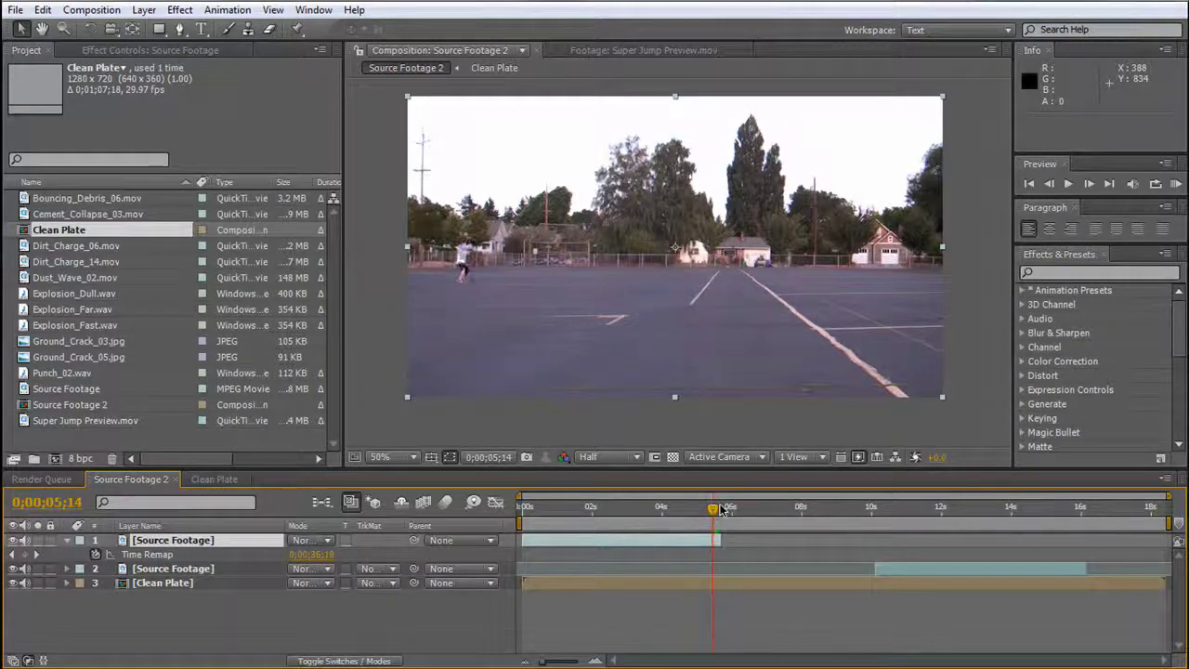
pyautogui.press('pageup')
pyautogui.press('pageup')
pyautogui.press('pageup')
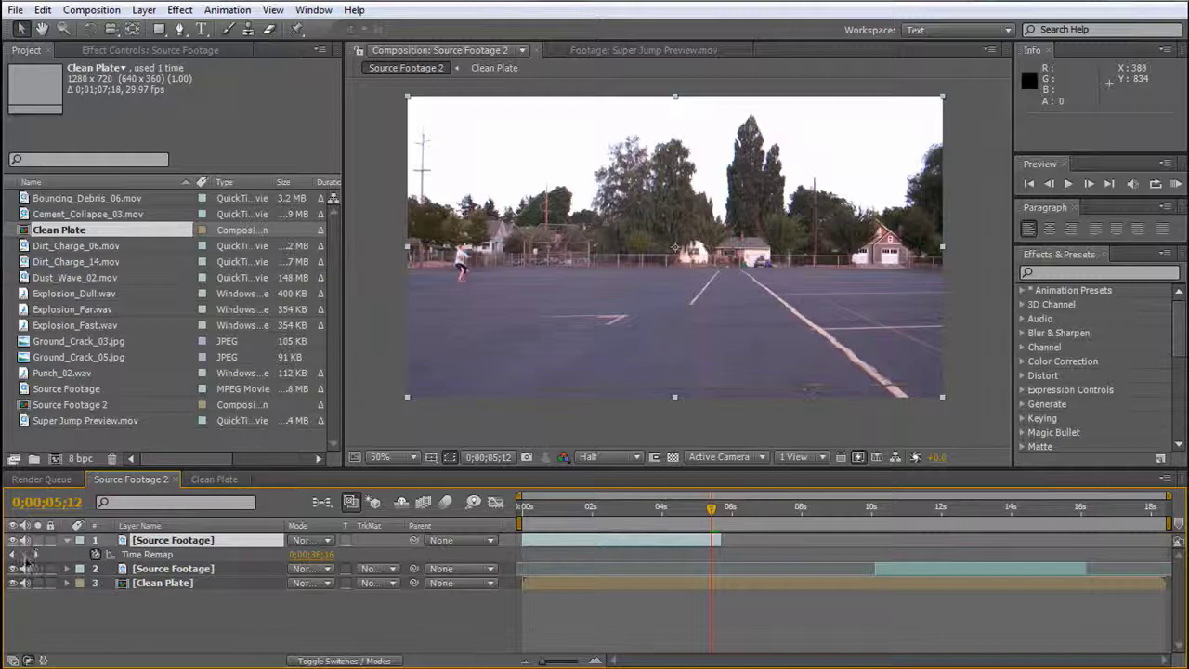
pyautogui.click(24, 554)
pyautogui.click(523, 506)
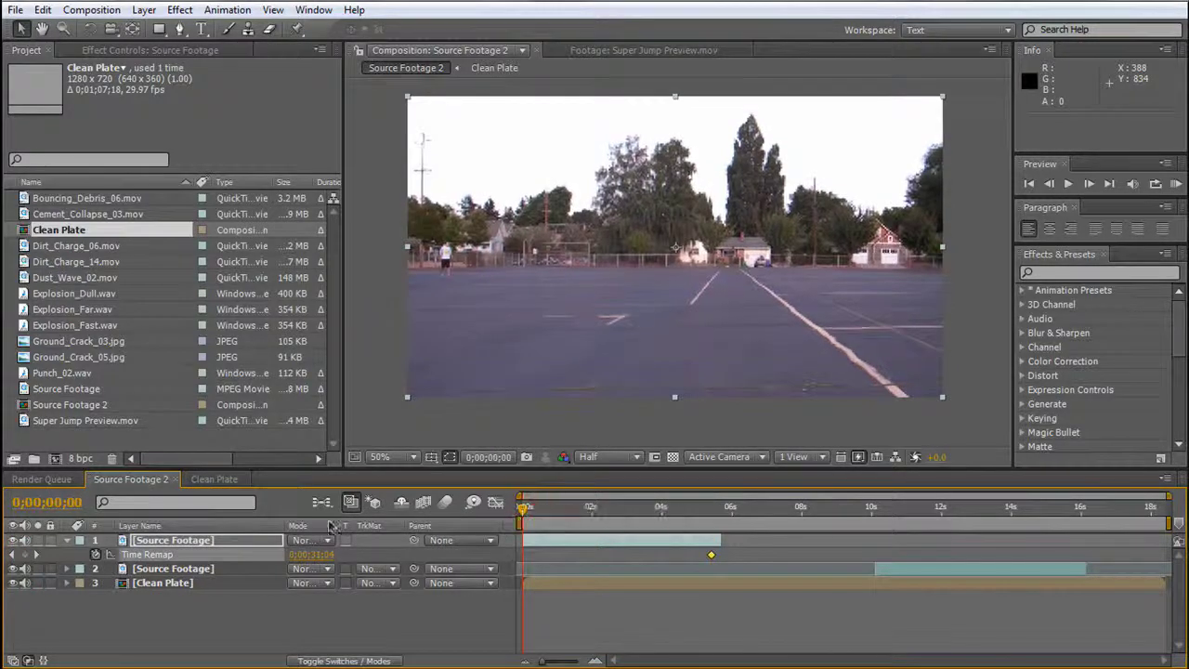
pyautogui.click(24, 554)
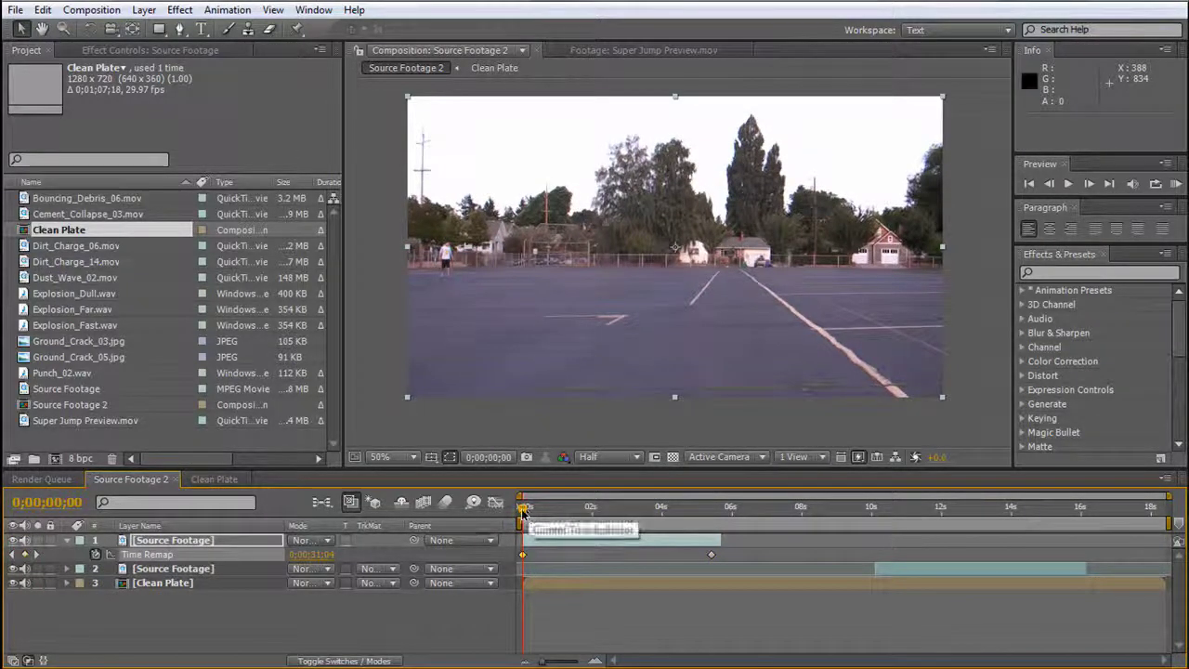
pyautogui.moveTo(523, 509); pyautogui.dragTo(724, 511)
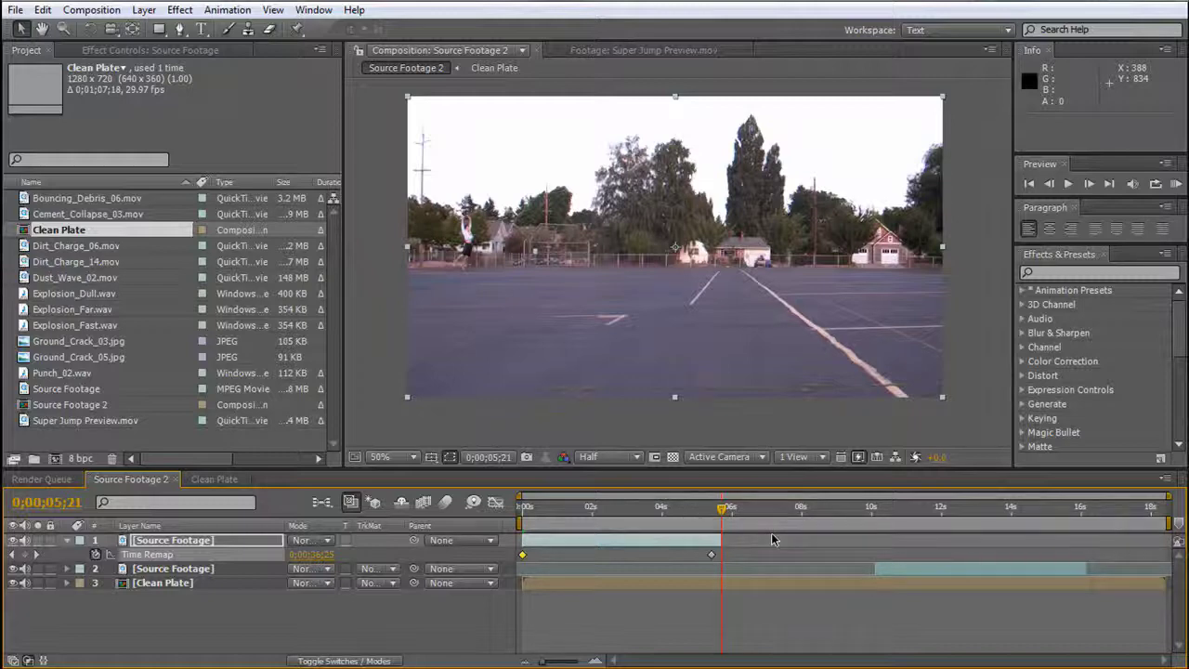
# Add a Time Remap keyframe and nudge it between 0;00;05;15 and 0;00;05;17, checking nearby frames.
pyautogui.press('=')
pyautogui.press('=')
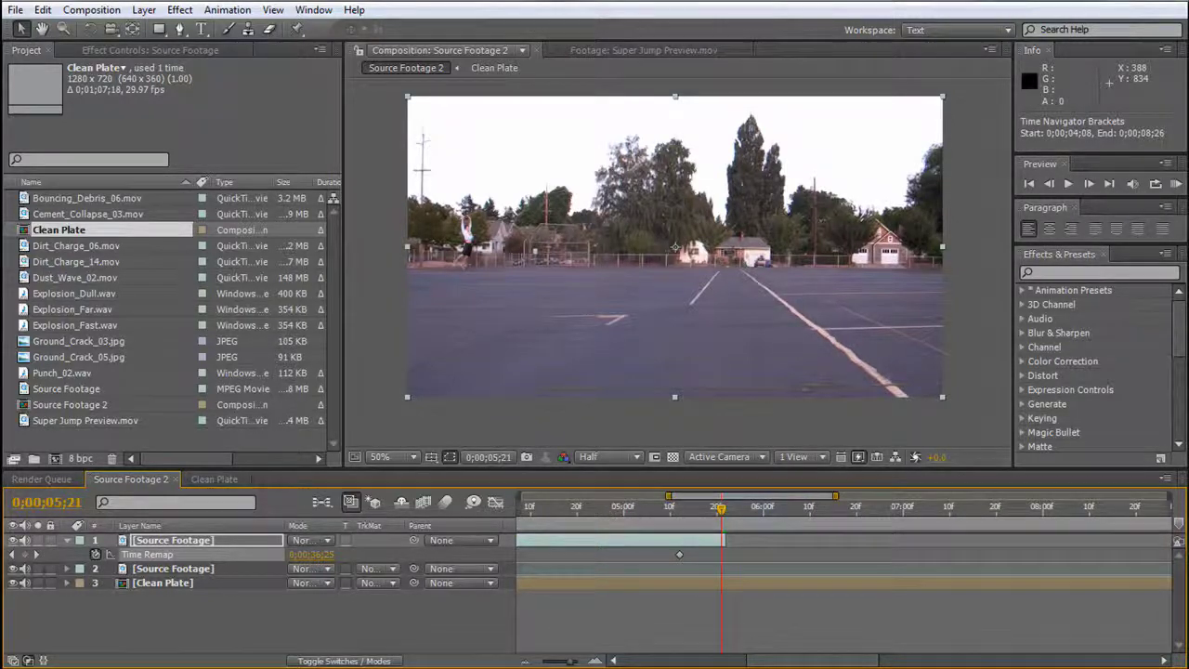
pyautogui.click(29, 555)
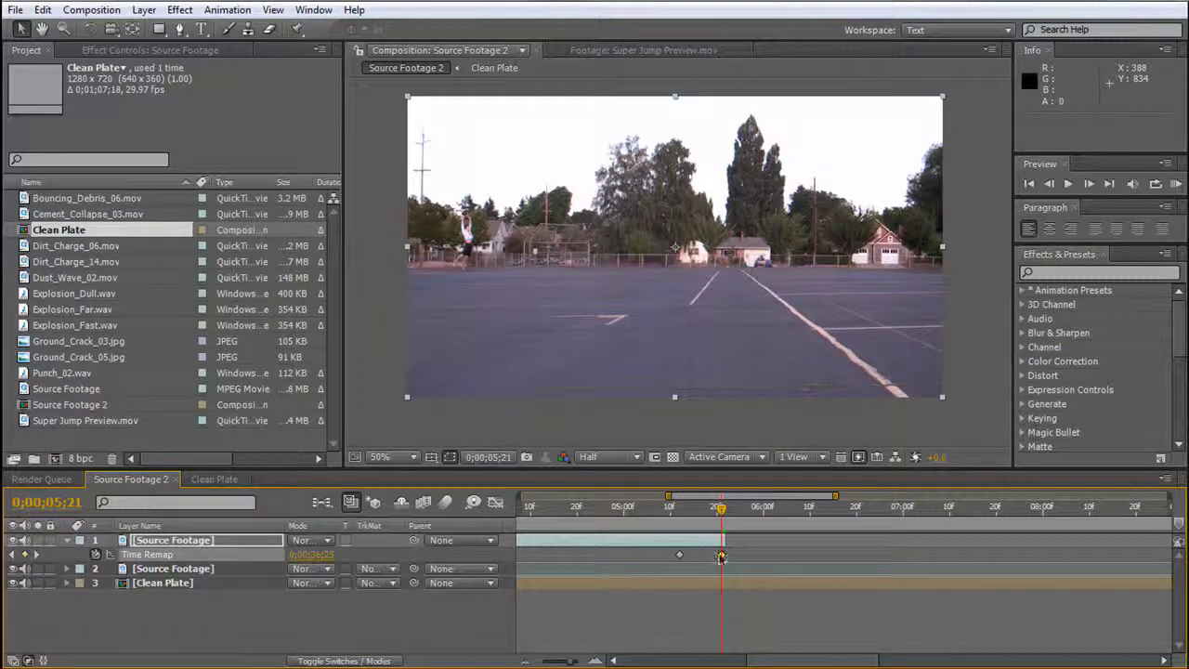
pyautogui.moveTo(721, 554); pyautogui.dragTo(696, 557)
pyautogui.moveTo(677, 510); pyautogui.dragTo(694, 513)
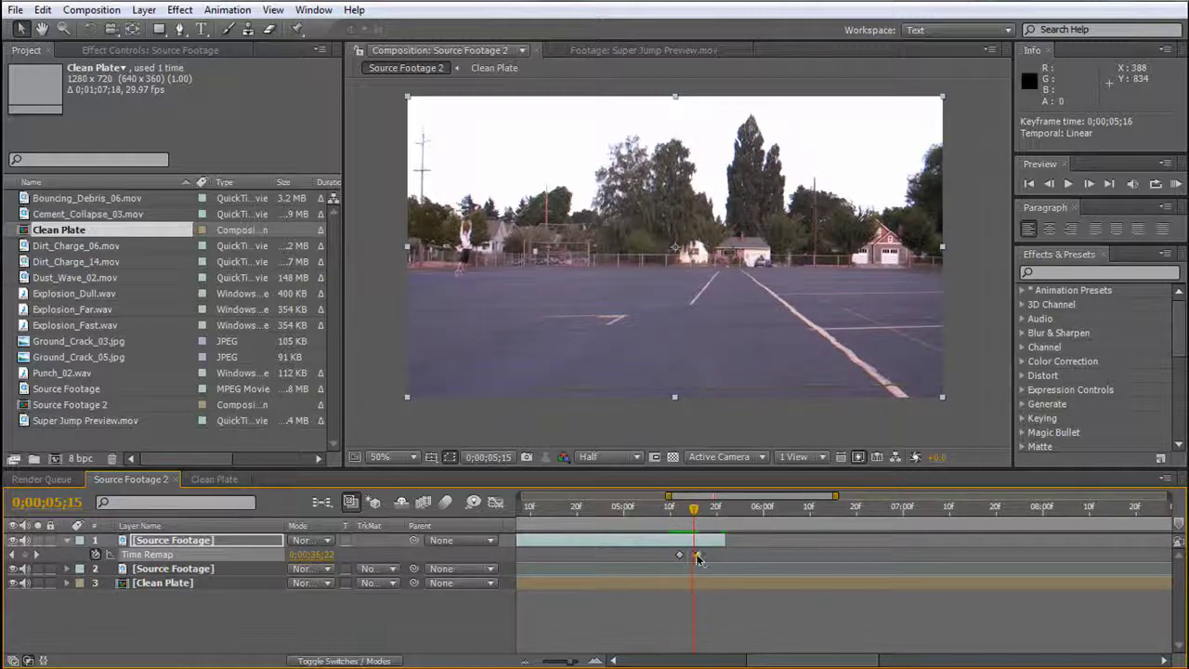
pyautogui.moveTo(699, 558); pyautogui.dragTo(684, 558)
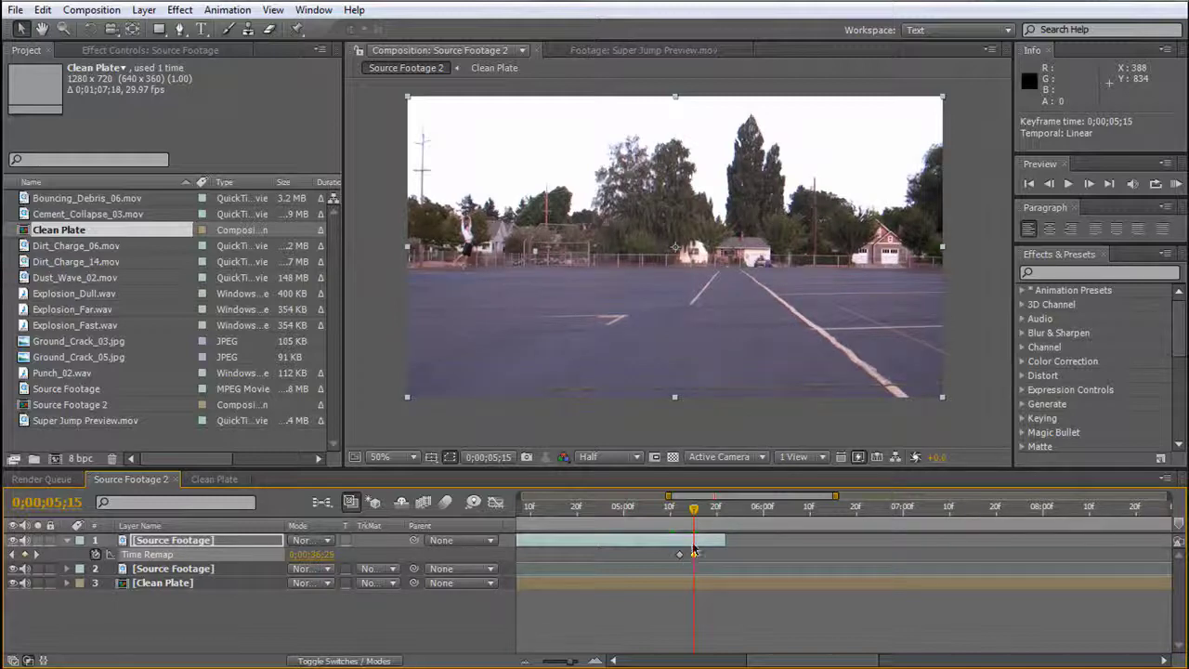
pyautogui.moveTo(693, 511); pyautogui.dragTo(684, 515)
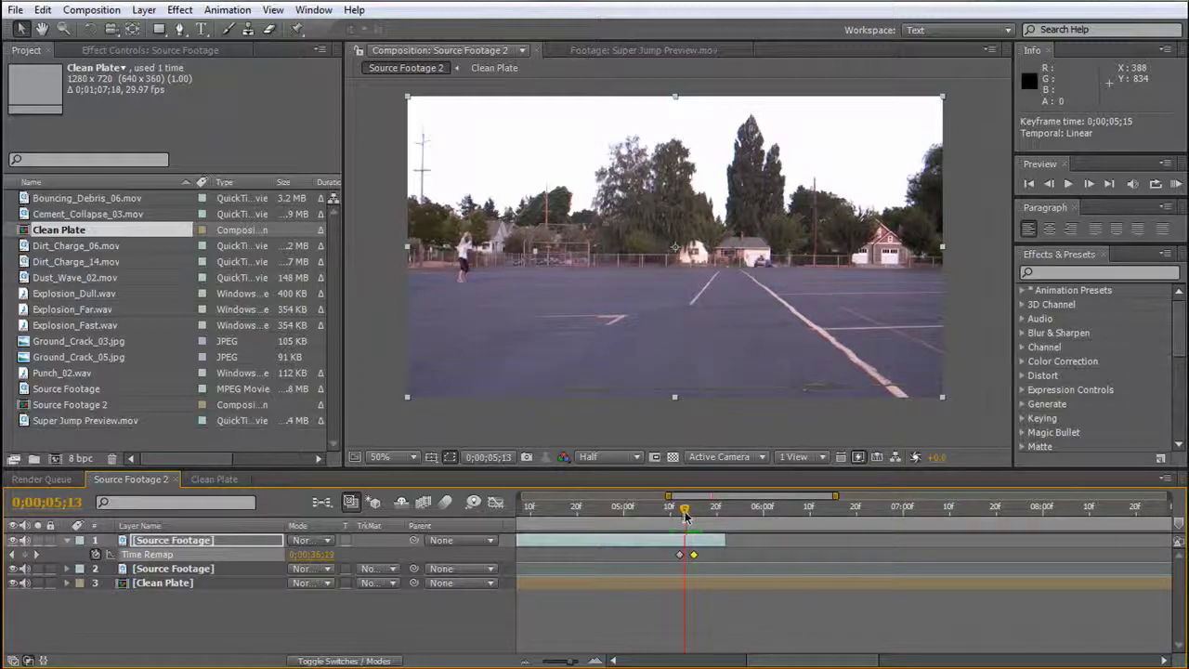
pyautogui.moveTo(693, 555); pyautogui.dragTo(708, 558)
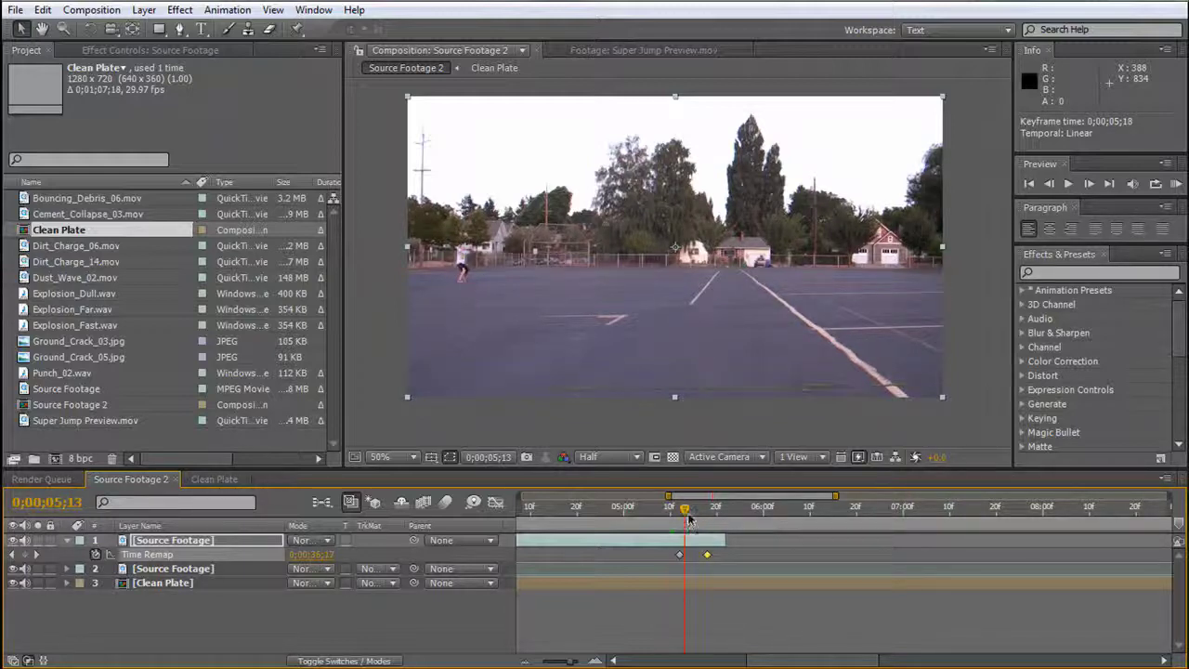
pyautogui.moveTo(685, 511); pyautogui.dragTo(693, 511)
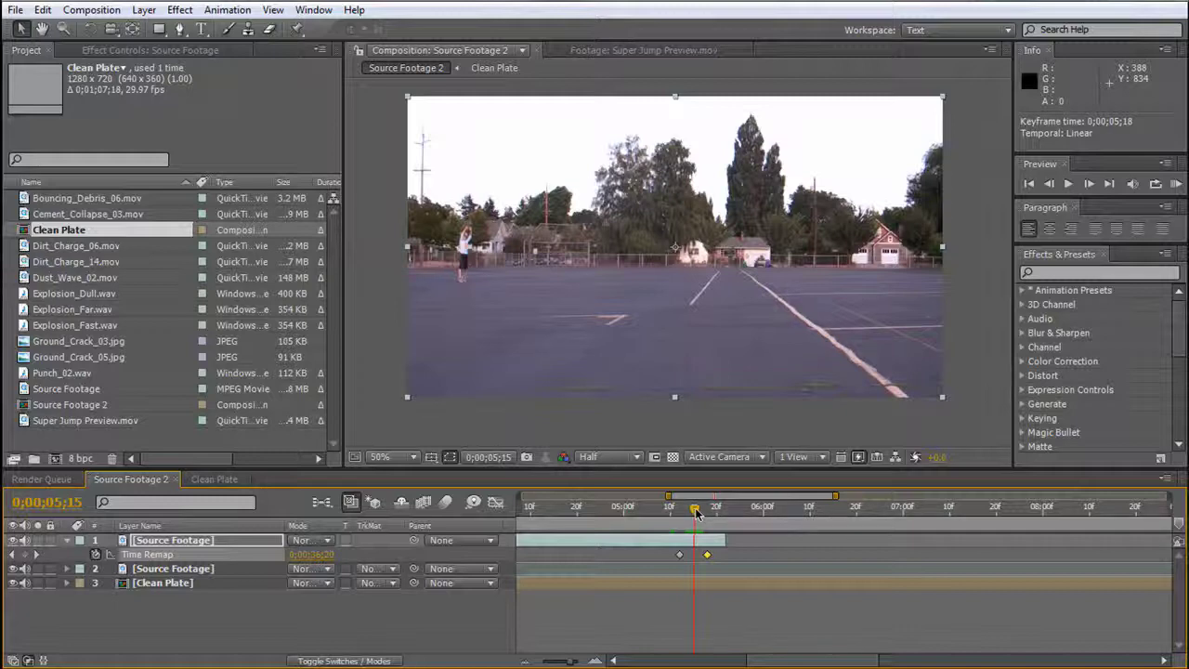
pyautogui.moveTo(696, 511); pyautogui.dragTo(698, 510)
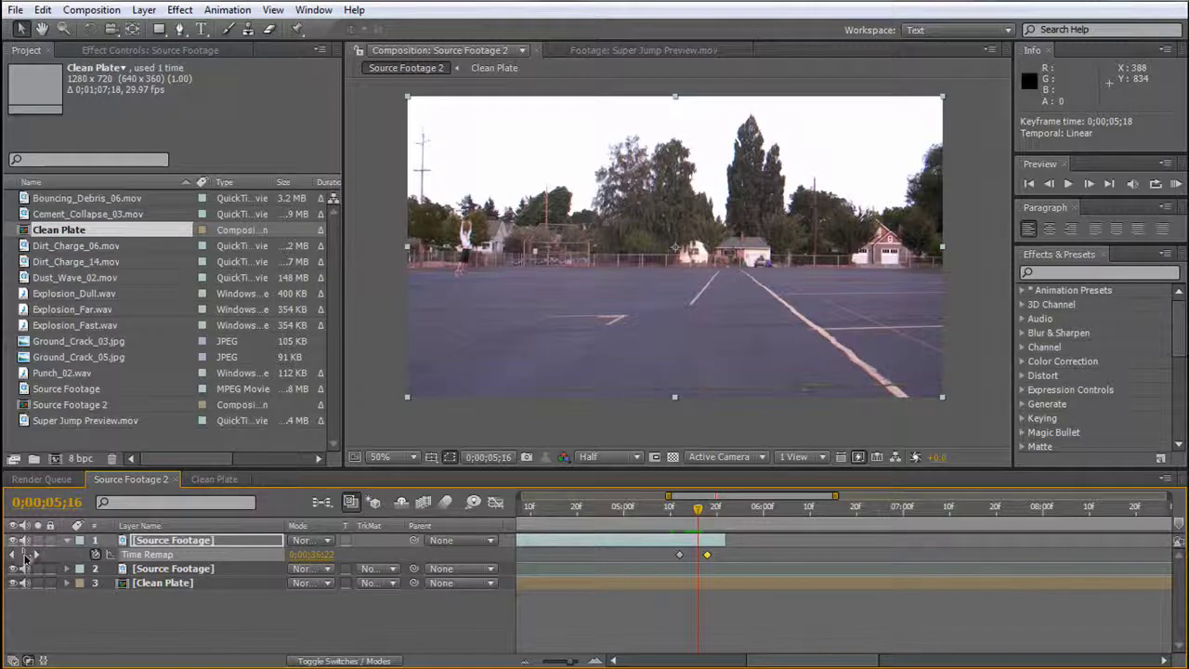
# Add a Time Remap keyframe at 0;00;05;16, drag it toward 0;00;06;01, and review earlier frames.
pyautogui.click(25, 554)
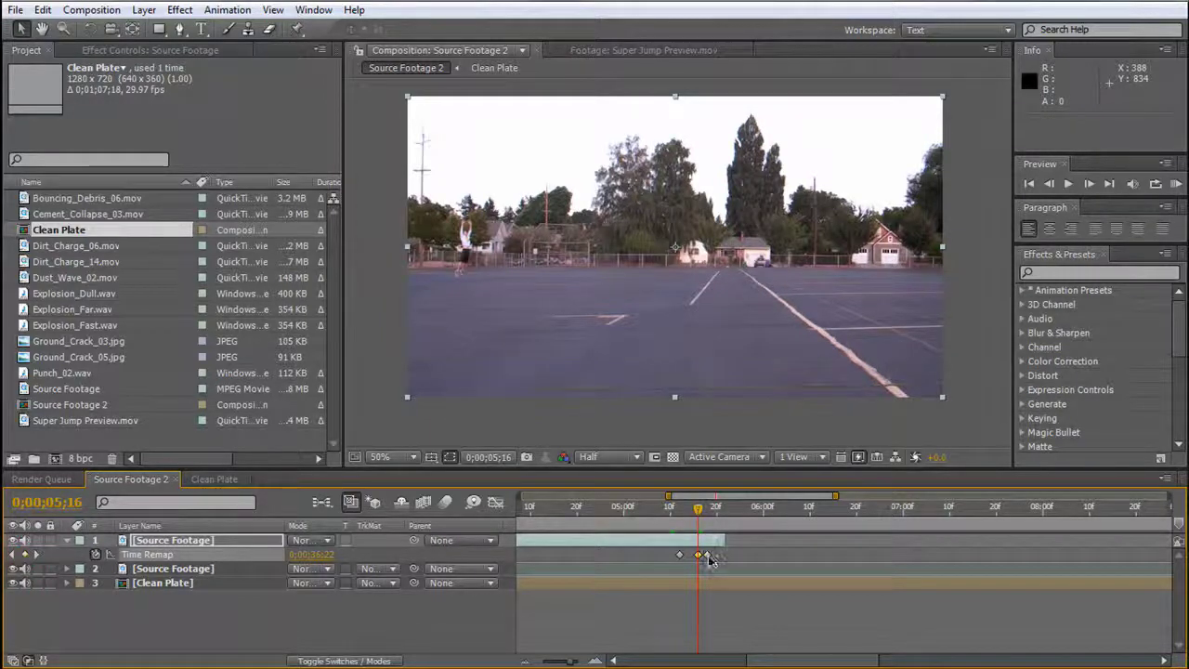
pyautogui.moveTo(710, 559)
pyautogui.mouseDown()
pyautogui.moveTo(770, 559)
pyautogui.moveTo(693, 553)
pyautogui.mouseUp()
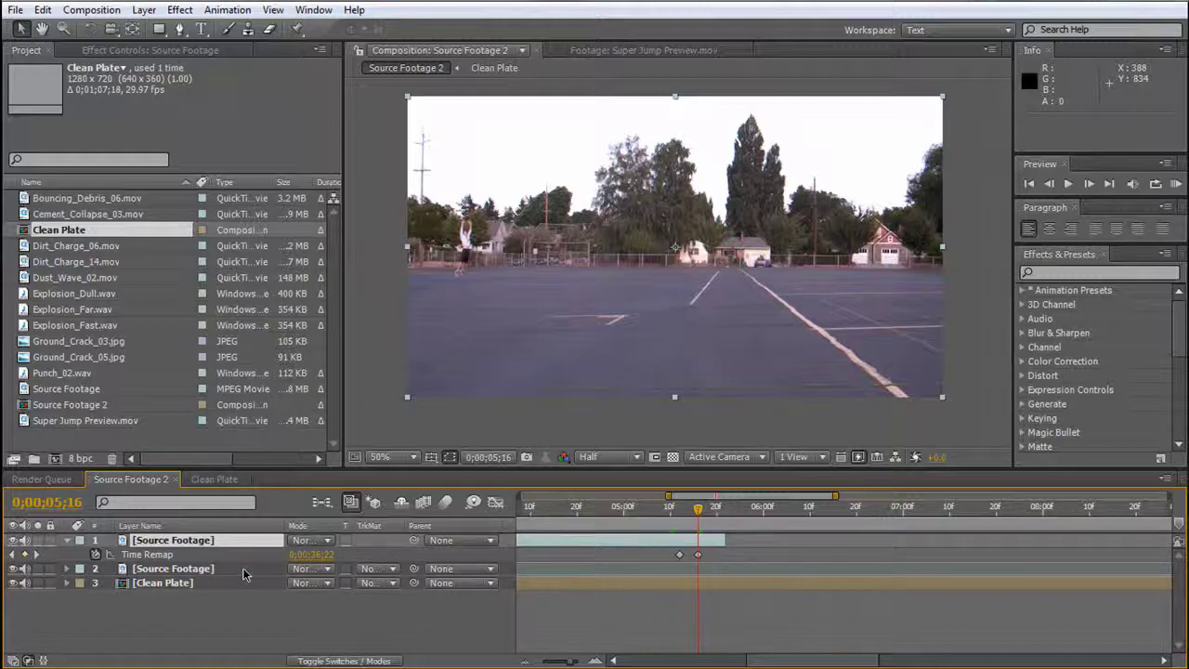
pyautogui.click(697, 555)
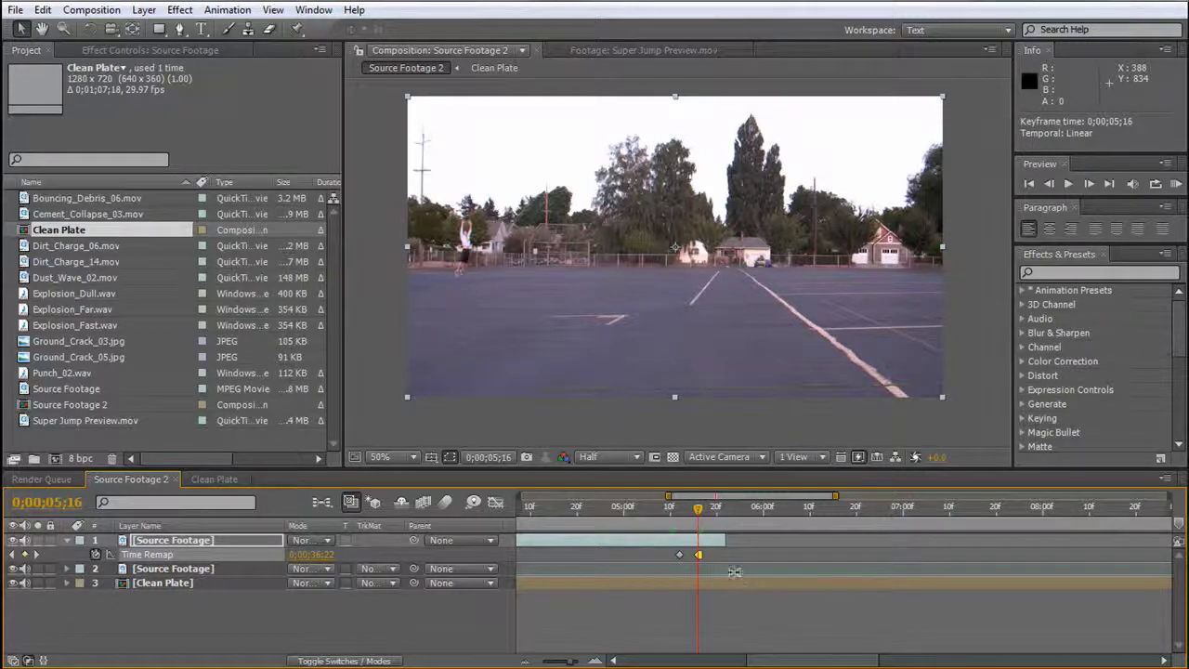
pyautogui.moveTo(700, 513); pyautogui.dragTo(730, 539)
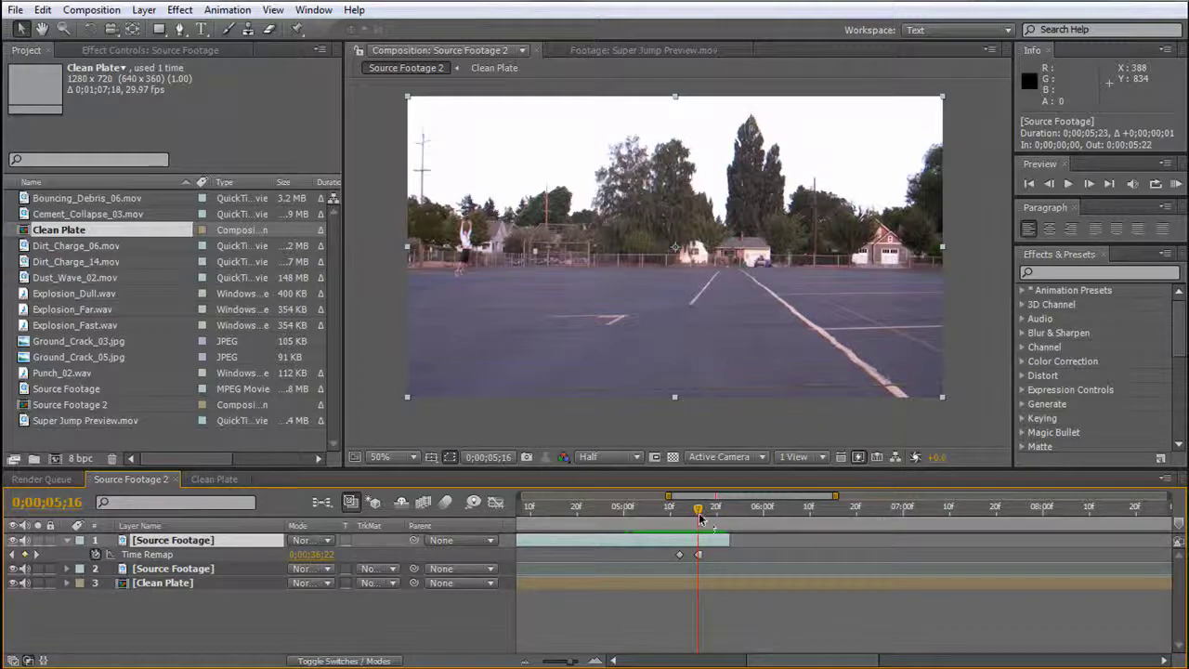
# Compare adjacent frames around 0;00;05;16 with the composition view at 25%.
pyautogui.press(',')
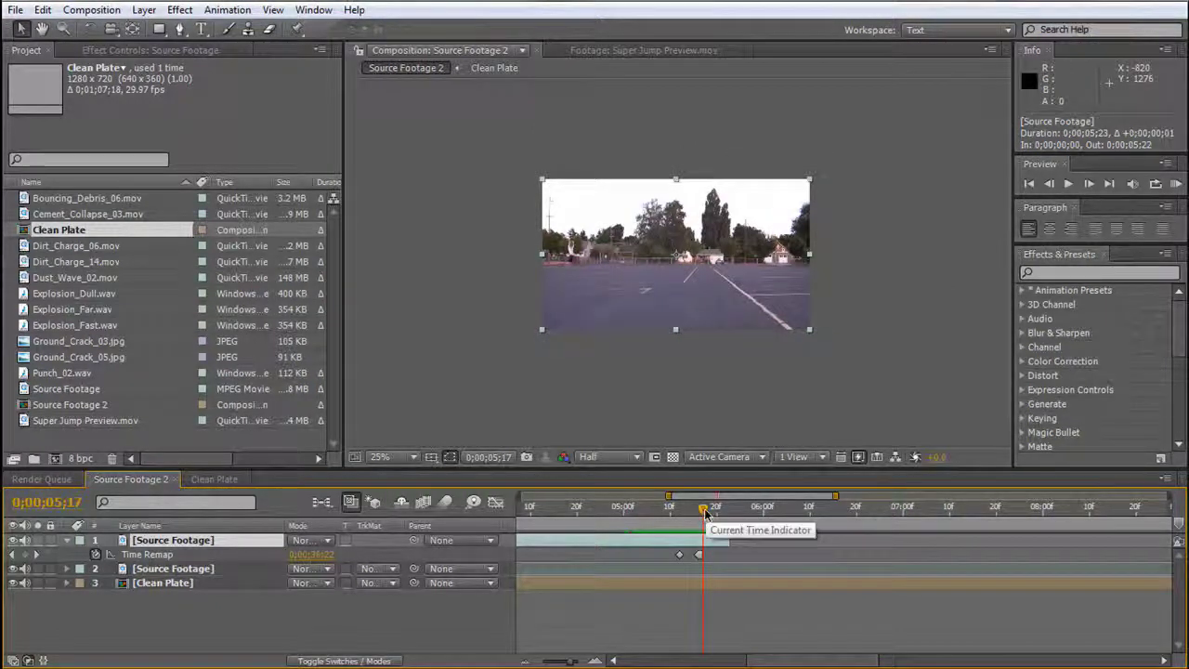
pyautogui.press('pageup')
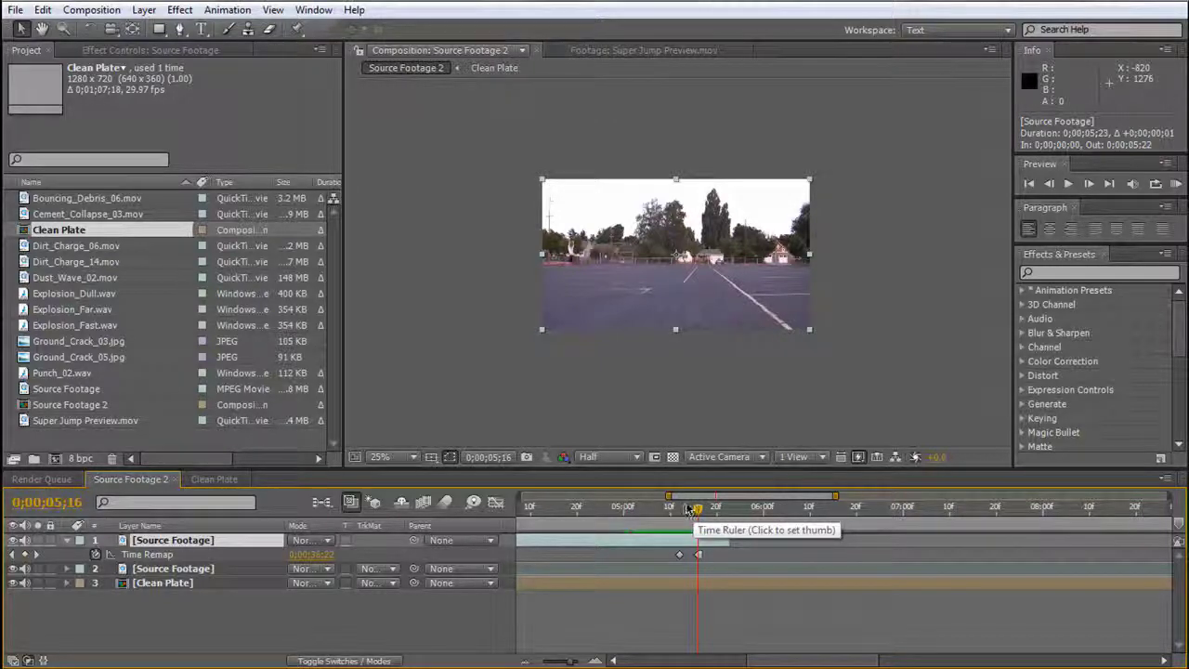
pyautogui.scroll(1, 569, 270)
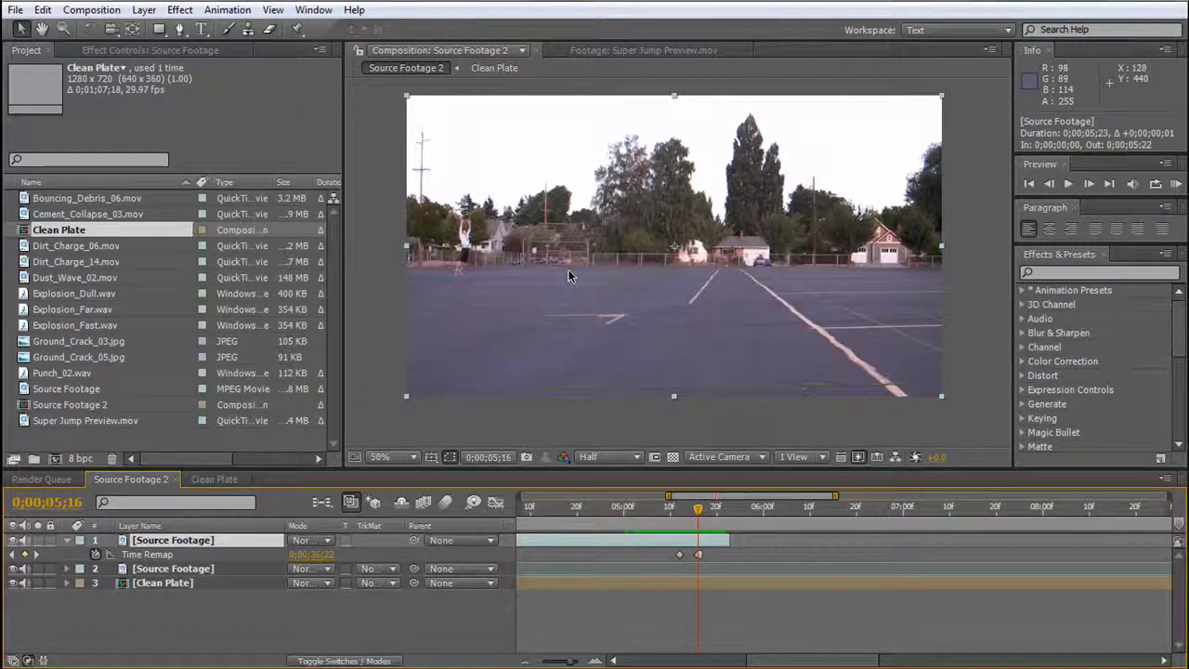
pyautogui.press('pageup')
pyautogui.press('pageup')
pyautogui.press('pageup')
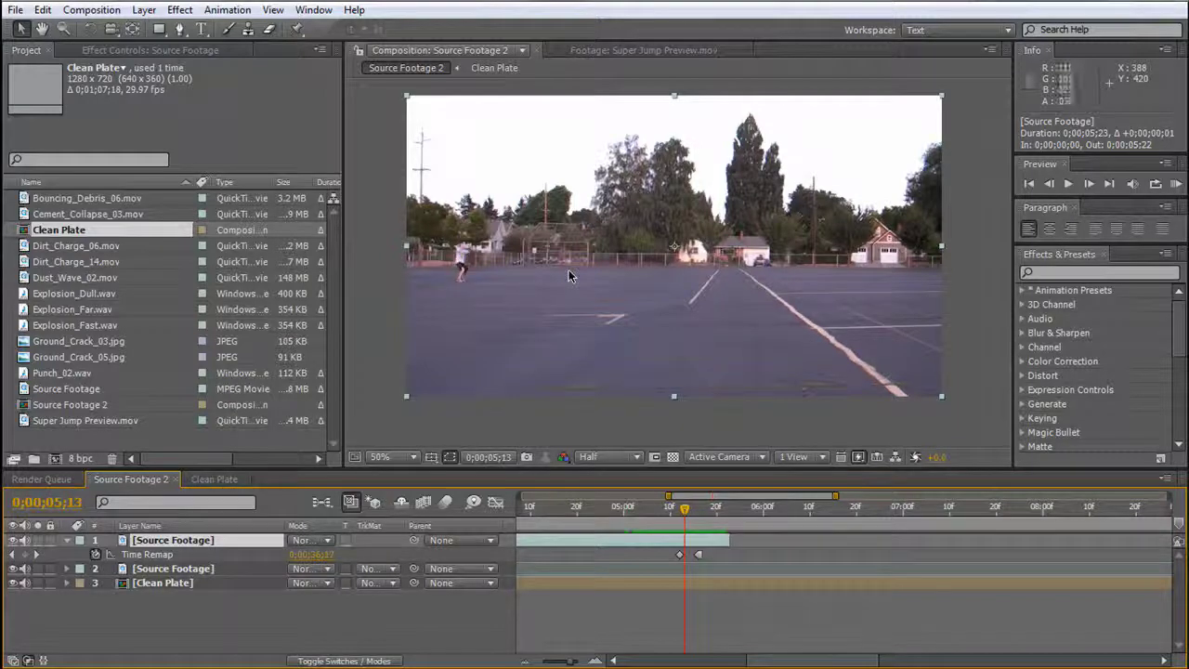
pyautogui.press('pagedown')
pyautogui.press('pagedown')
pyautogui.press('pagedown')
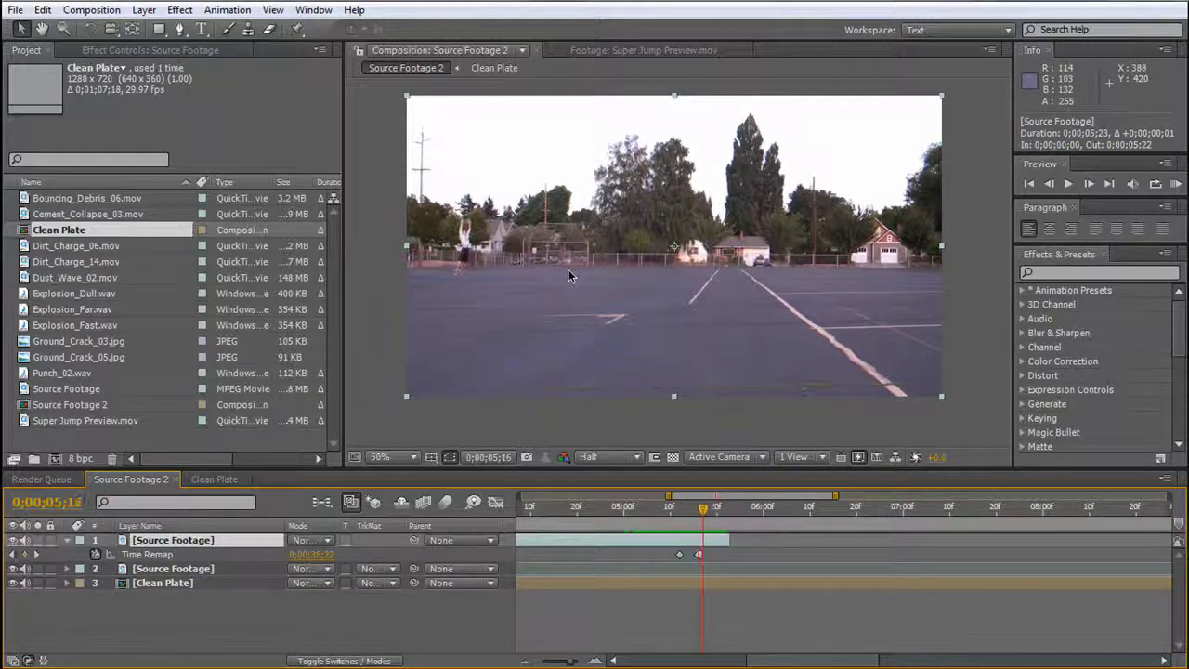
pyautogui.press('pageup')
pyautogui.press('pagedown')
pyautogui.press('pageup')
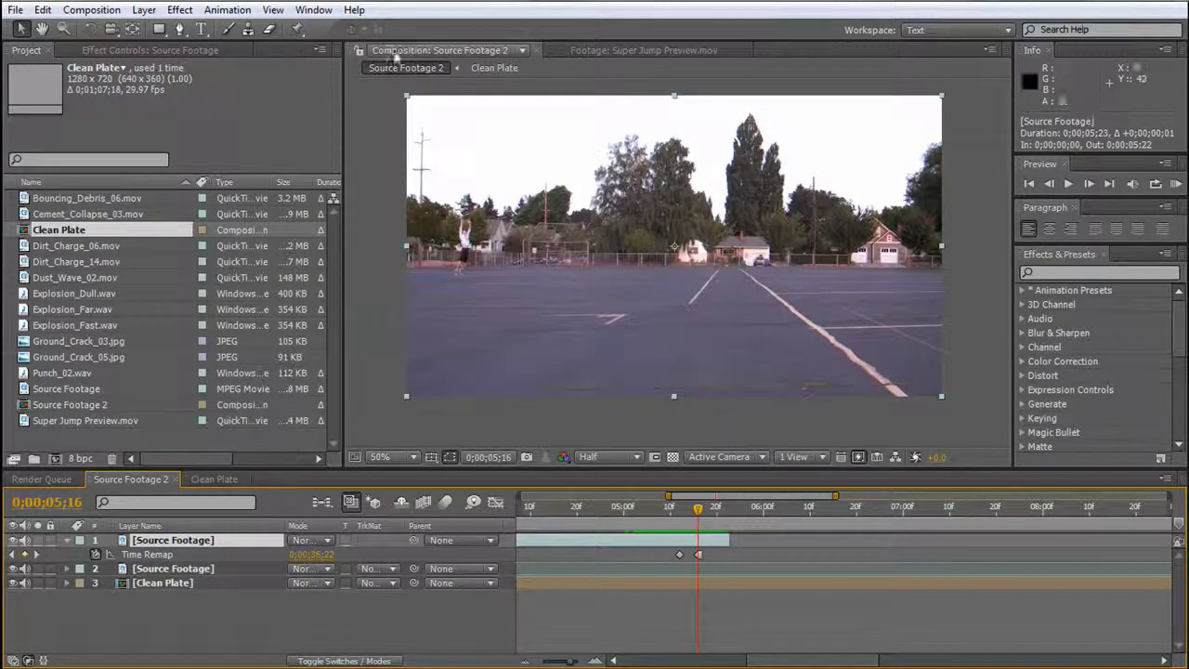
# Set the viewer to 100% and pan to bring the jumper into view.
pyautogui.press('.')
pyautogui.press('.')
pyautogui.press('.')
pyautogui.press(',')
pyautogui.press(',')
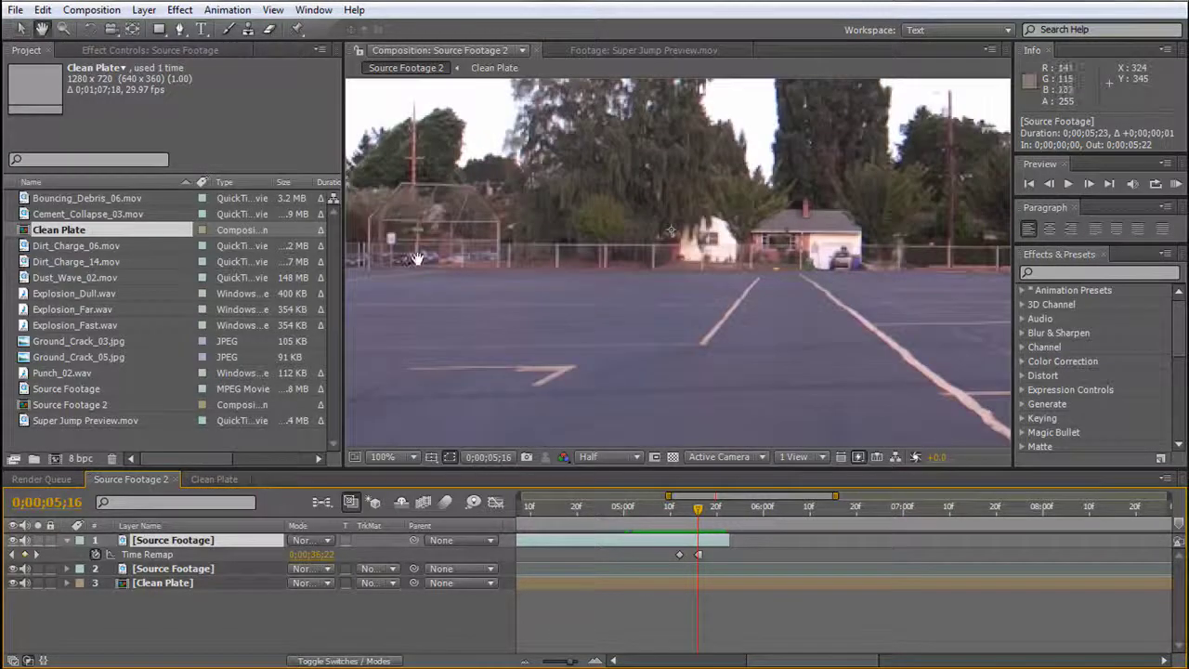
pyautogui.moveTo(527, 260); pyautogui.dragTo(632, 323)
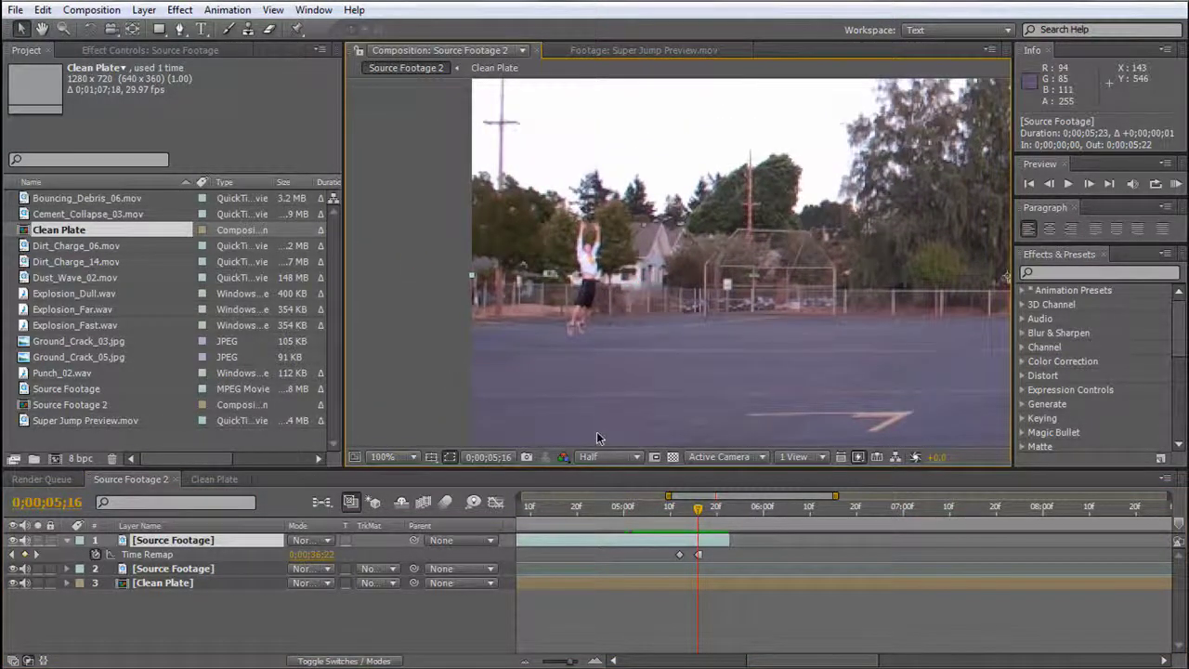
# Set the preview to Full resolution and zoom the viewer to 200% for mask drawing.
pyautogui.click(609, 456)
pyautogui.click(609, 501)
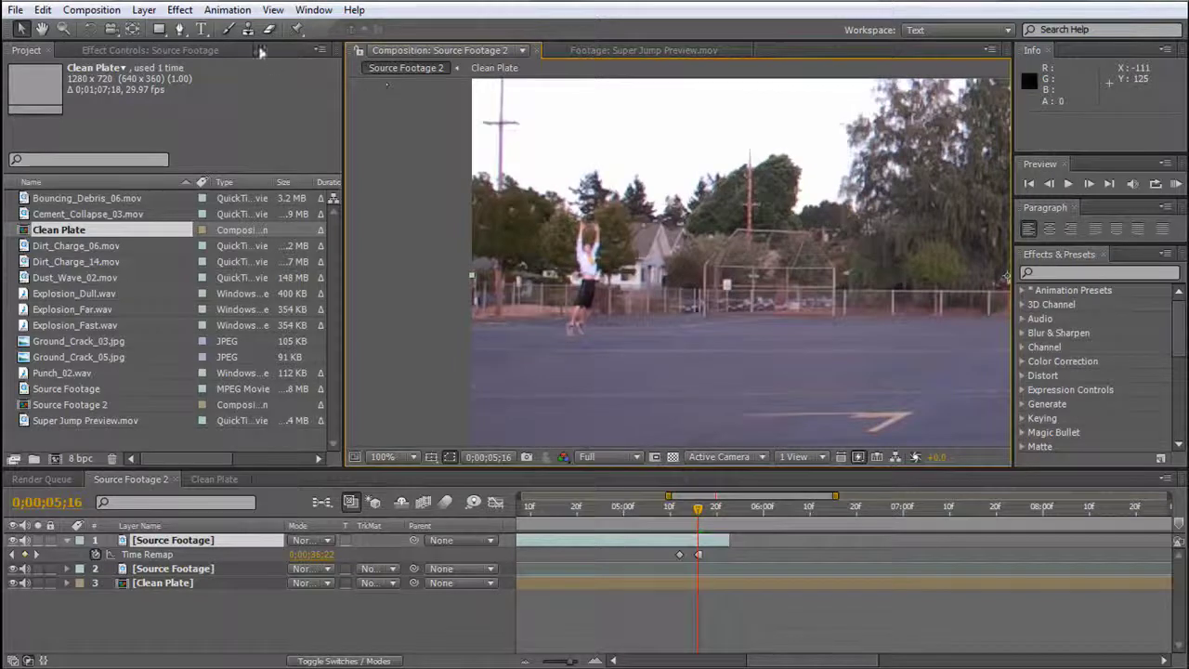
pyautogui.click(179, 30)
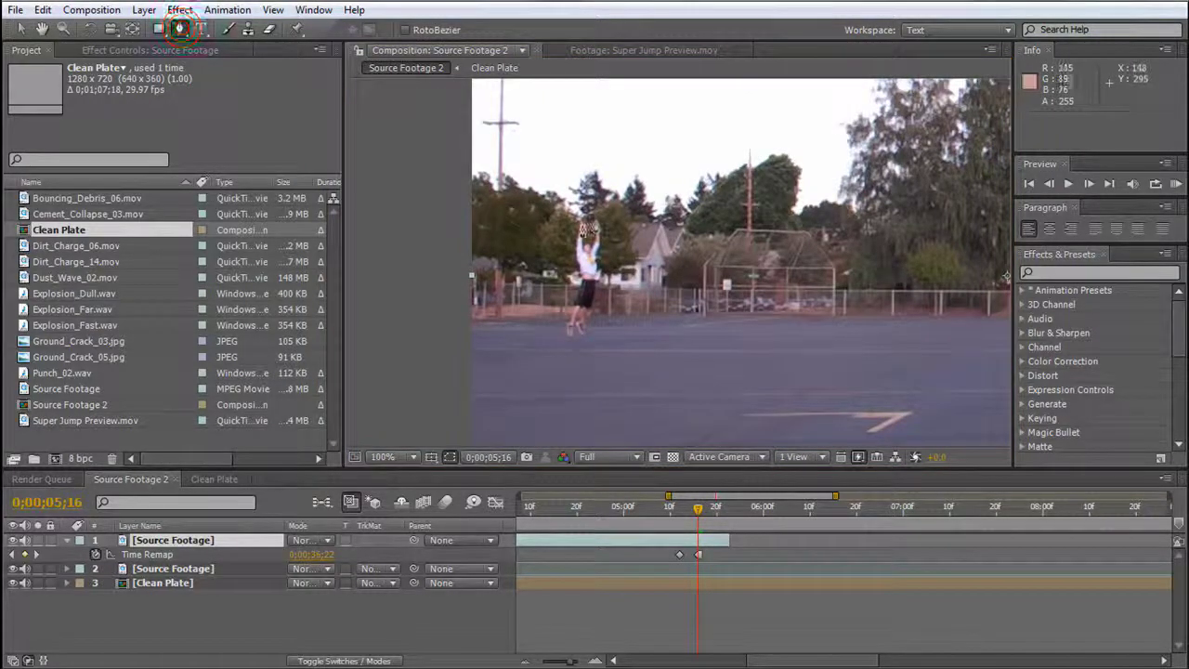
pyautogui.press('.')
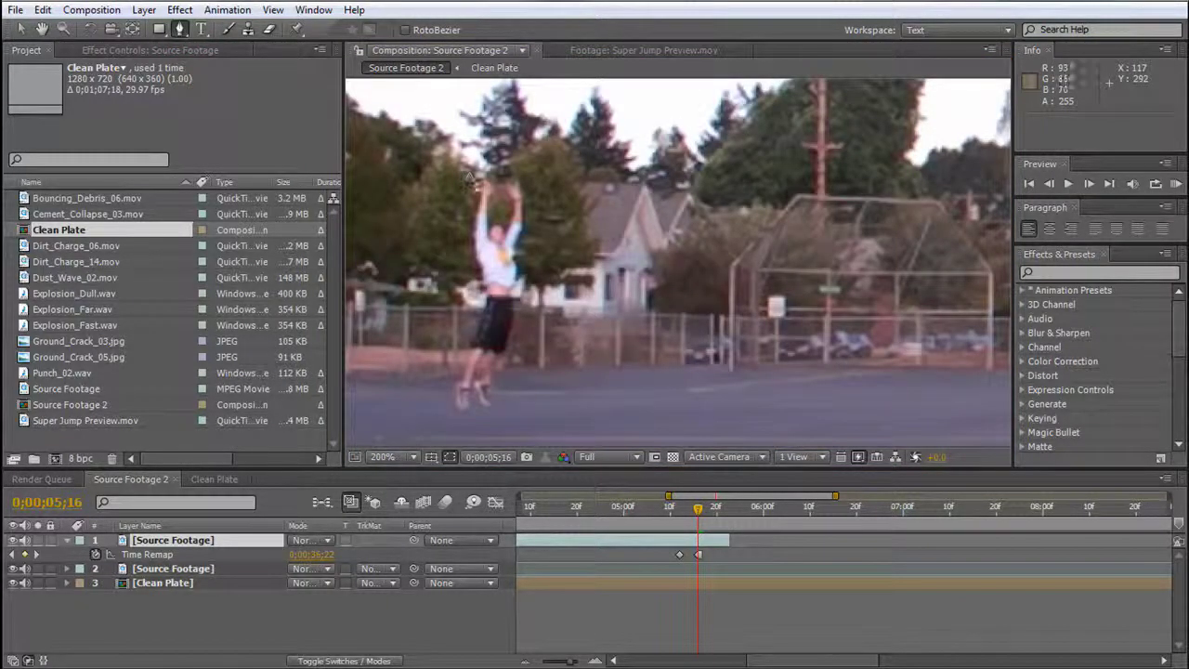
# Start the mask beside the jumper's raised arms and trace down his left side to the legs.
pyautogui.click(477, 192)
pyautogui.click(470, 232)
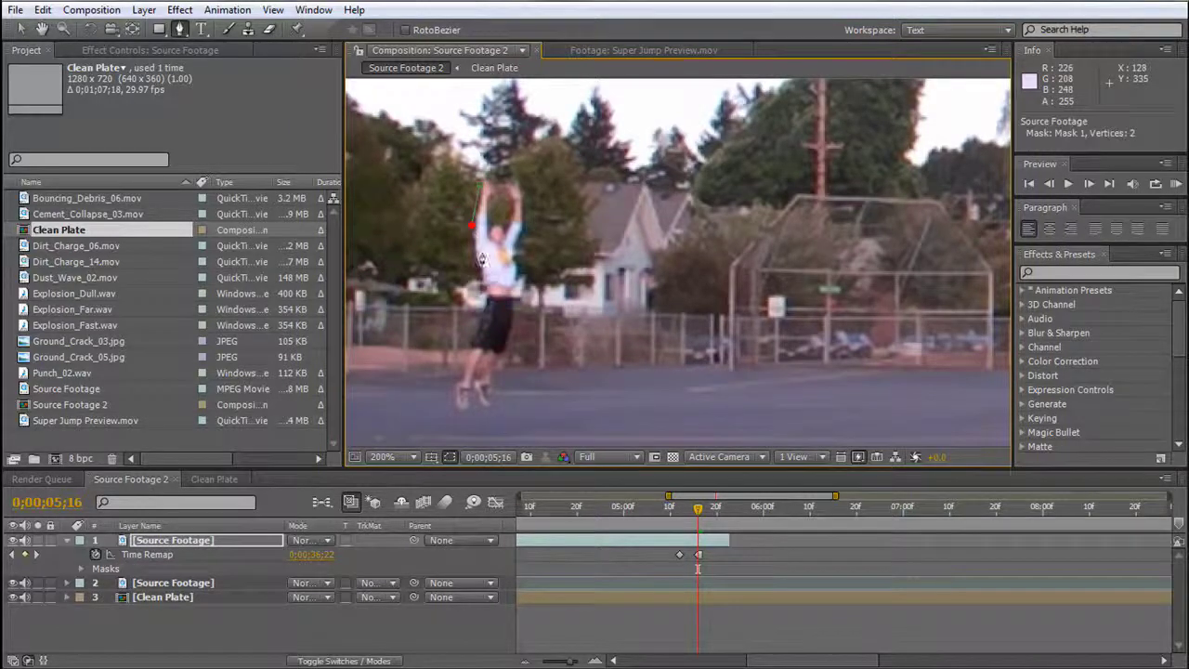
pyautogui.click(470, 270)
pyautogui.click(480, 314)
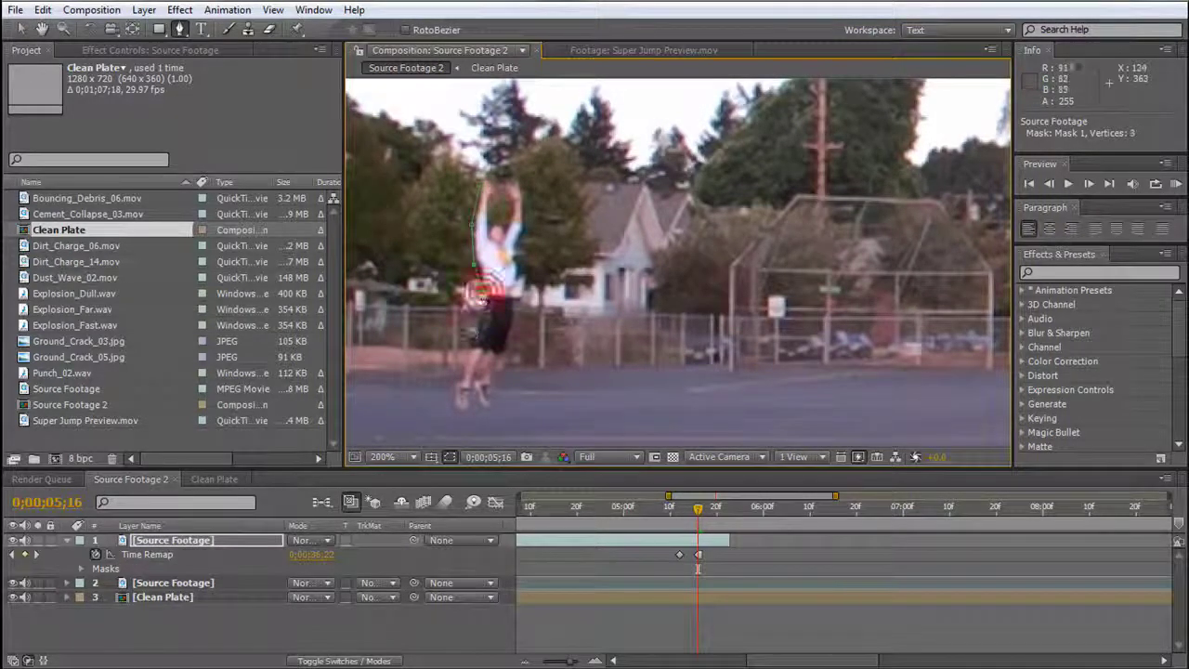
pyautogui.click(469, 351)
pyautogui.click(460, 383)
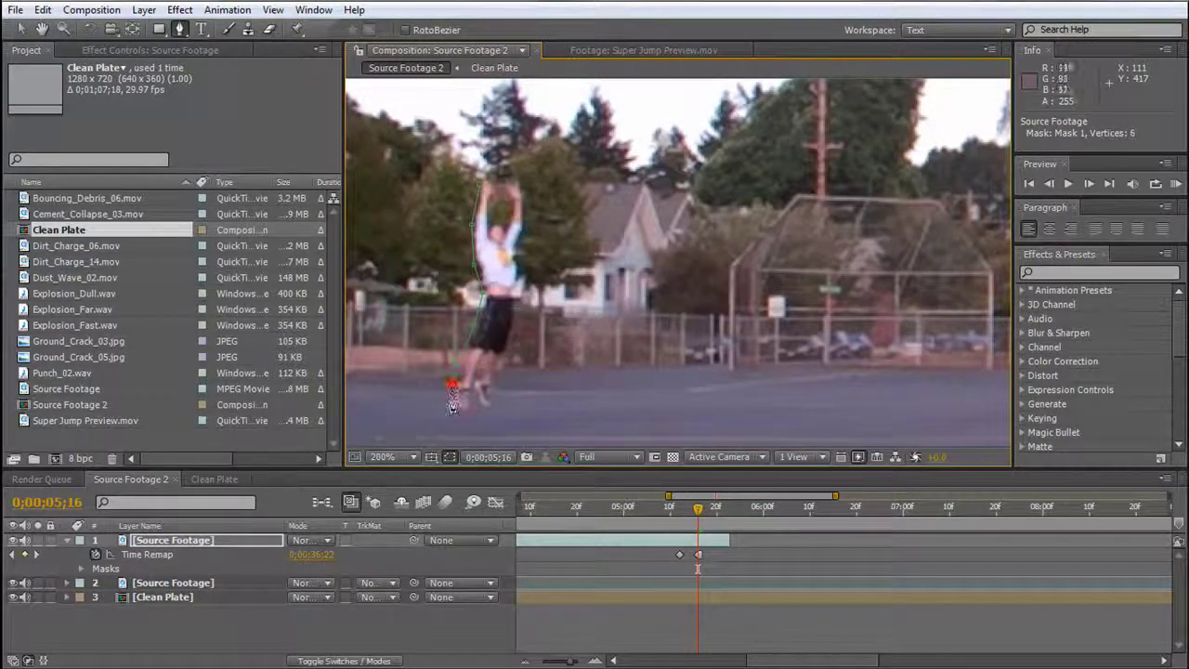
pyautogui.click(455, 415)
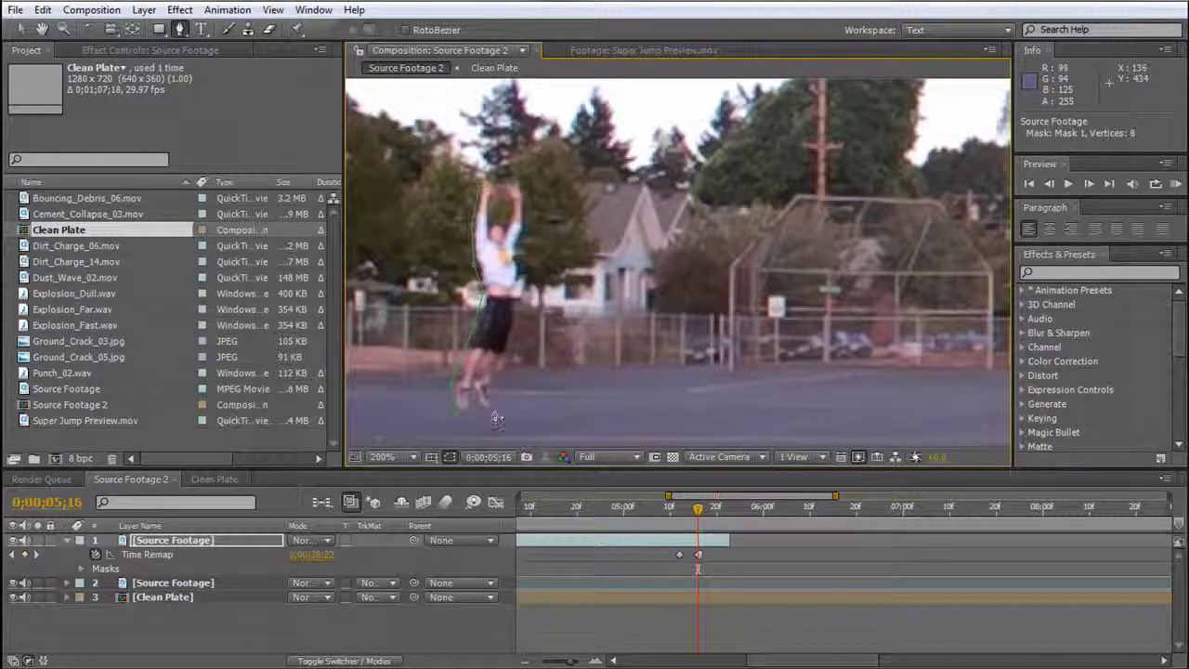
# Trace the mask up the right side, around the head and arm, close it, and reveal Masks.
pyautogui.click(516, 318)
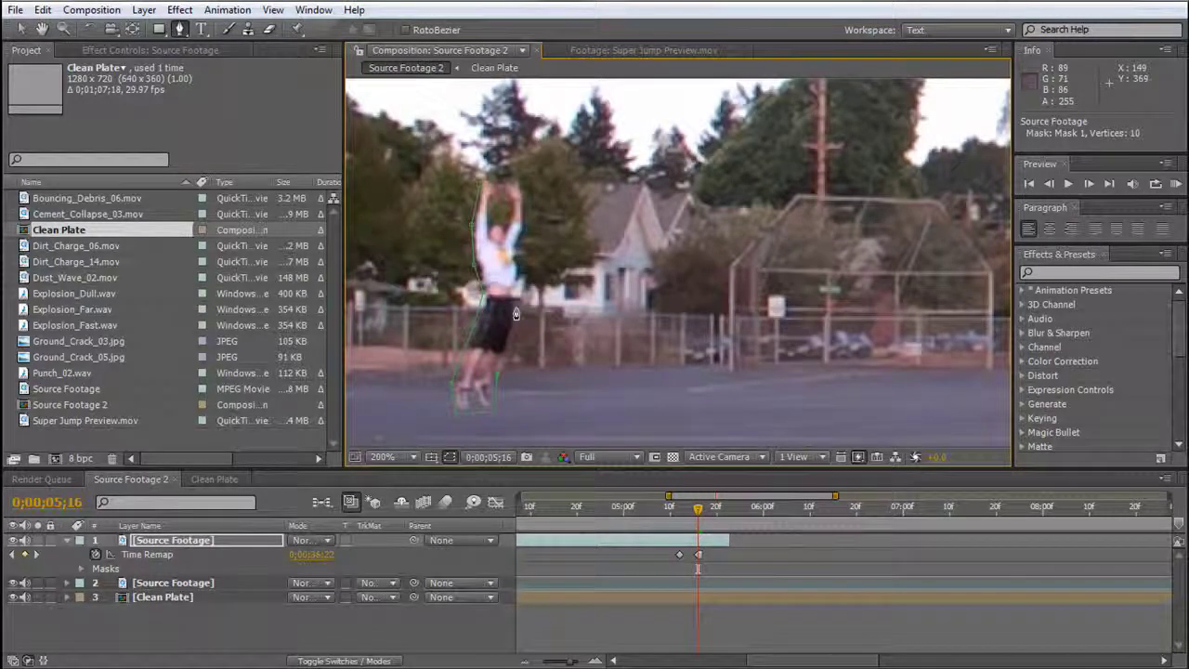
pyautogui.click(518, 286)
pyautogui.click(521, 248)
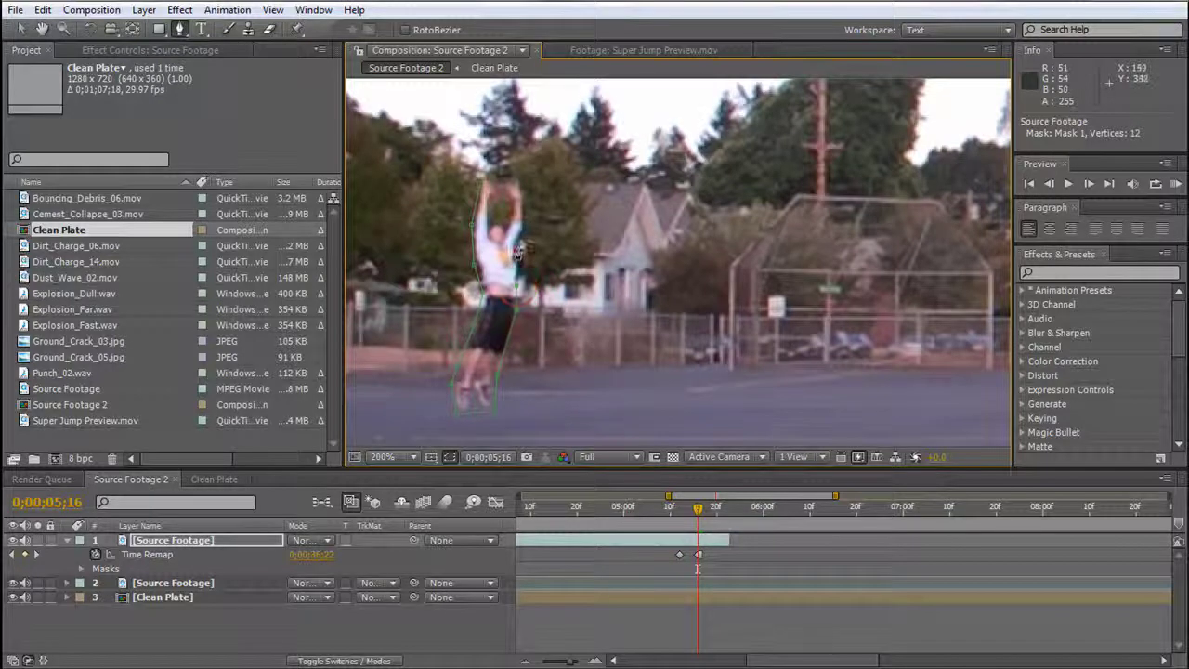
pyautogui.click(524, 213)
pyautogui.click(524, 189)
pyautogui.click(503, 176)
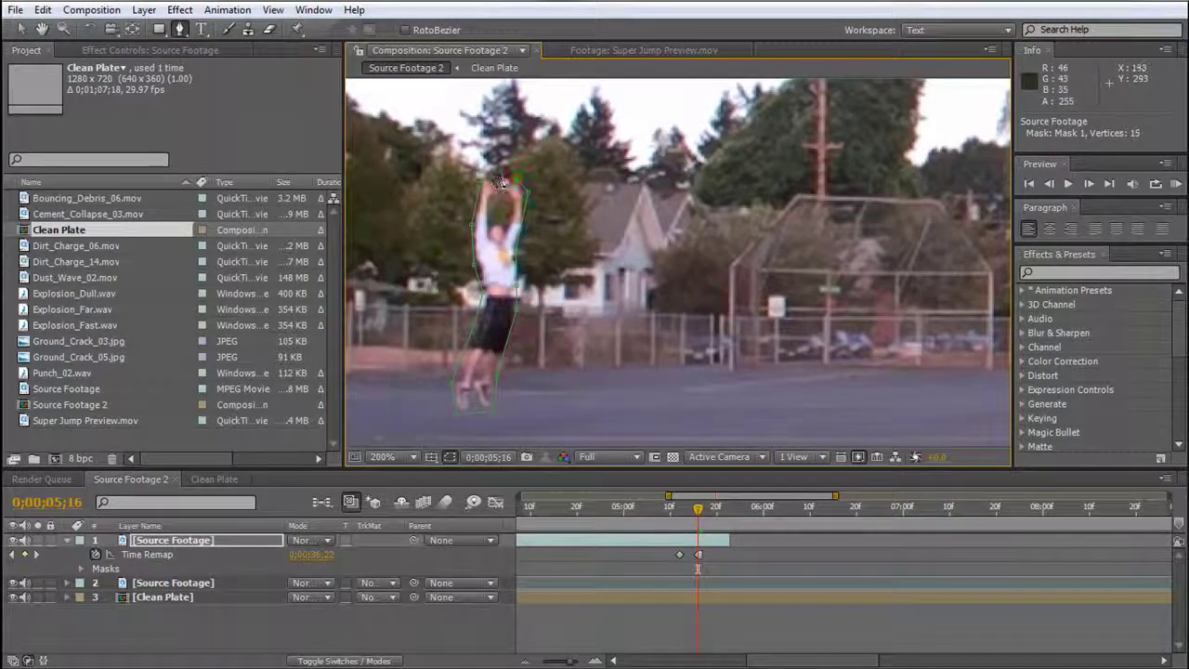
pyautogui.click(493, 208)
pyautogui.click(497, 219)
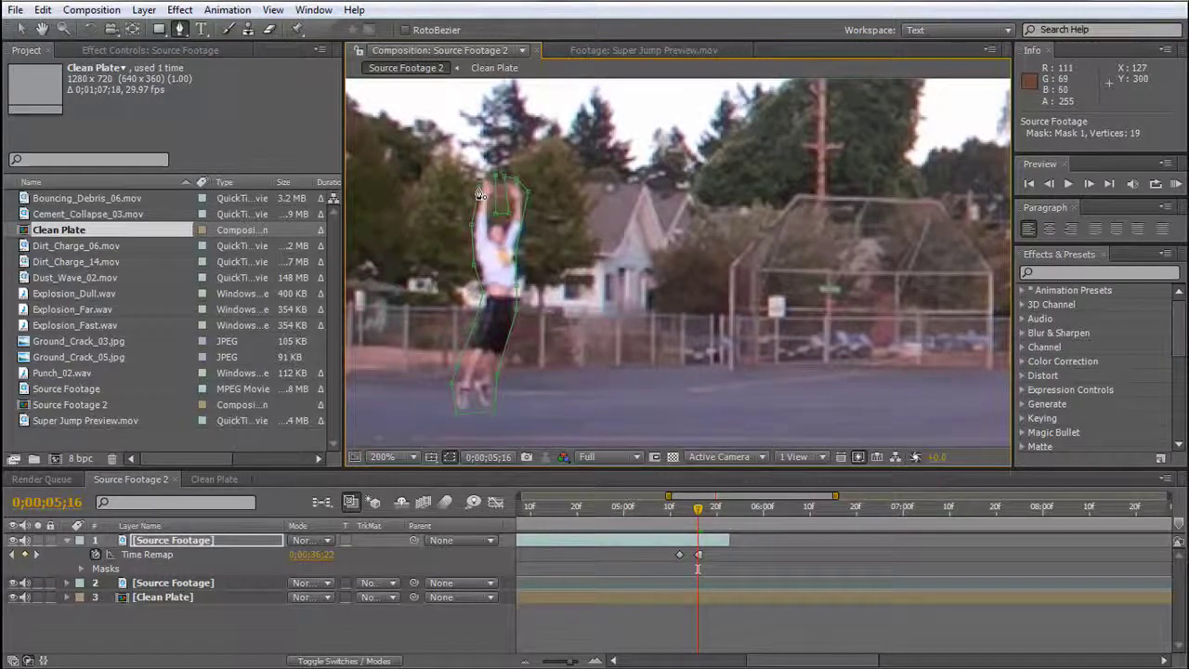
pyautogui.click(467, 240)
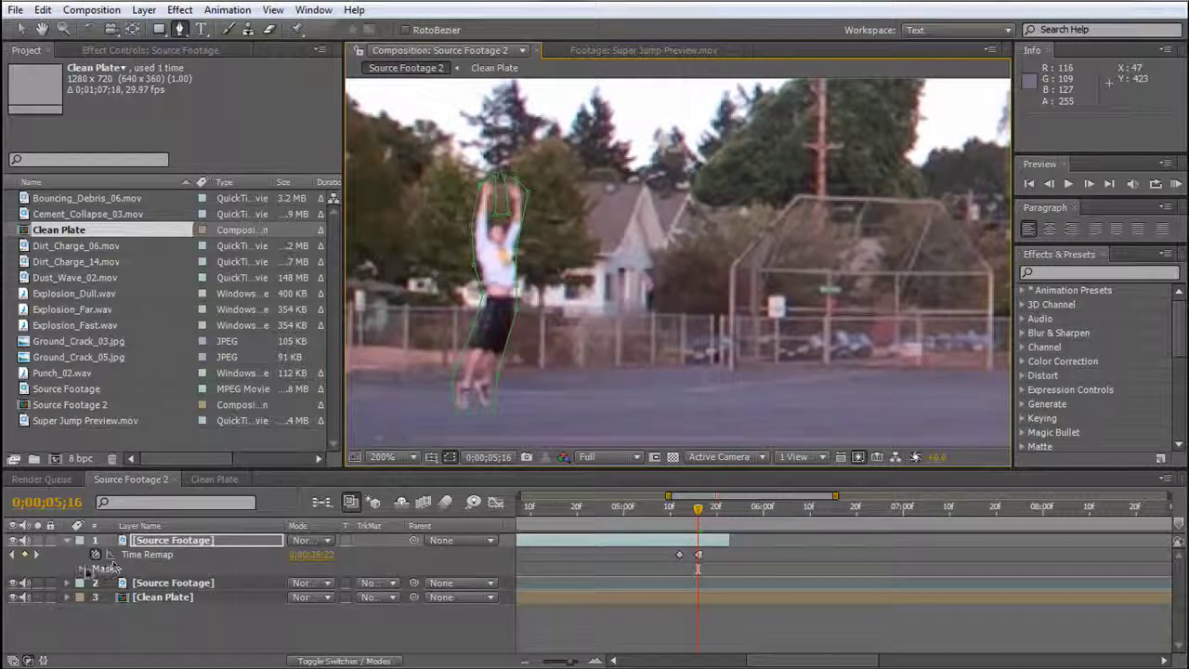
pyautogui.click(82, 568)
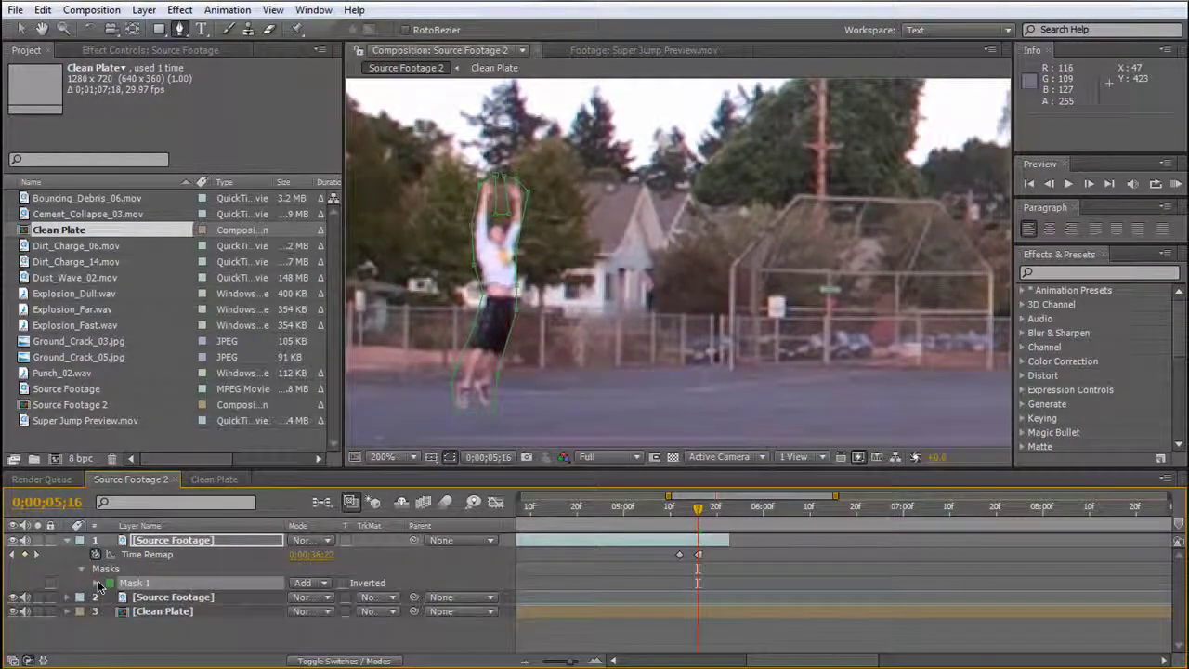
# Keyframe Mask 1's path, then at 0;00;05;15 drag its bottom points around the jumper's feet.
pyautogui.click(97, 583)
pyautogui.scroll(-1, 182, 604)
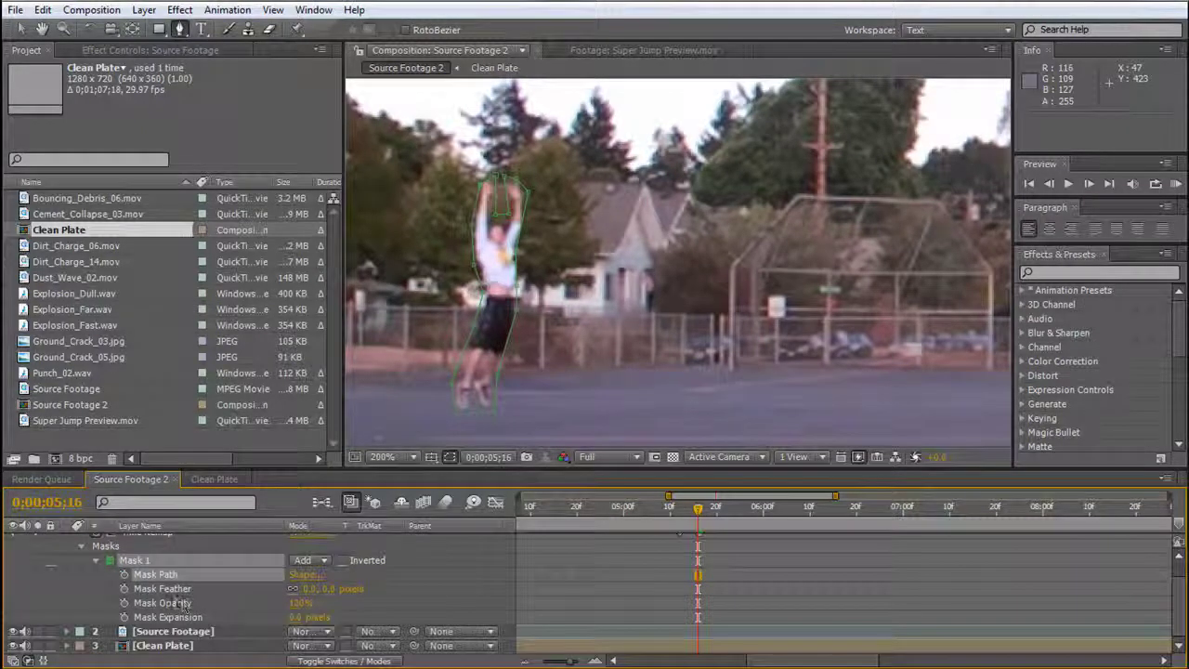
pyautogui.click(126, 575)
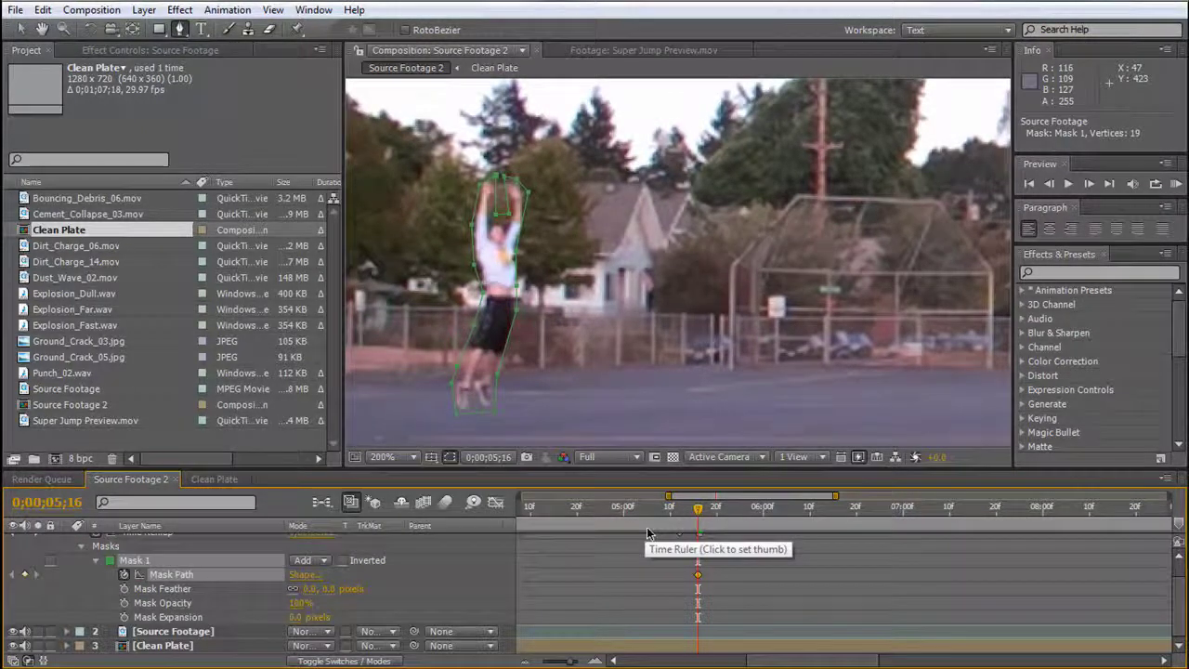
pyautogui.press('pageup')
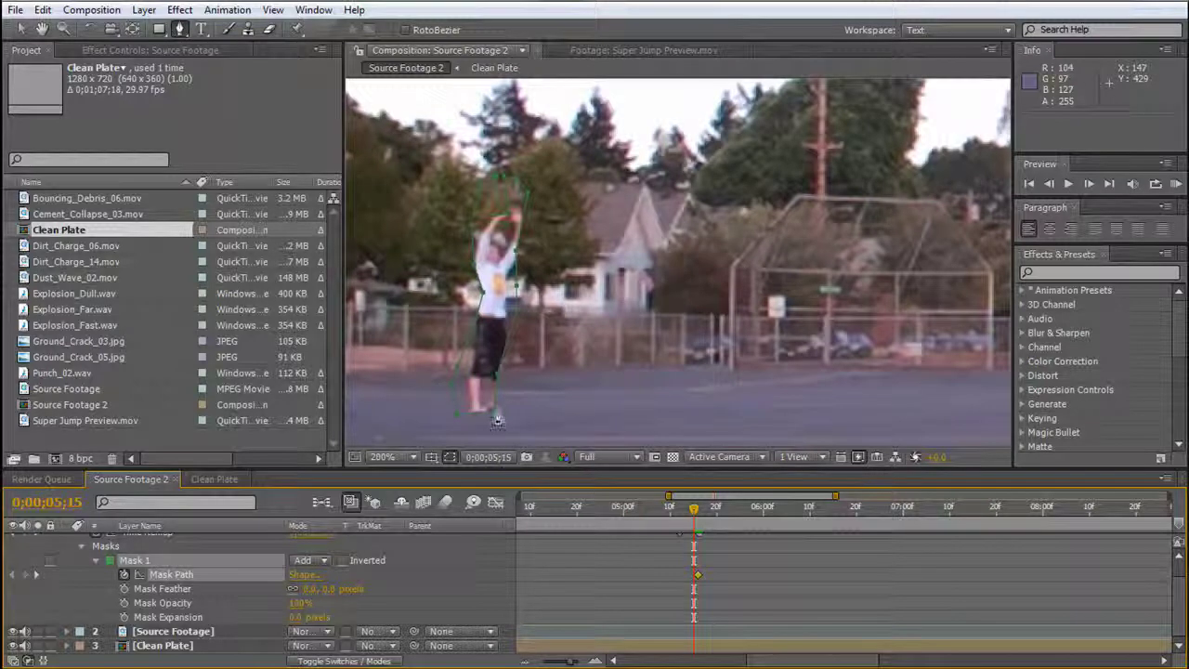
pyautogui.moveTo(497, 421); pyautogui.dragTo(483, 424)
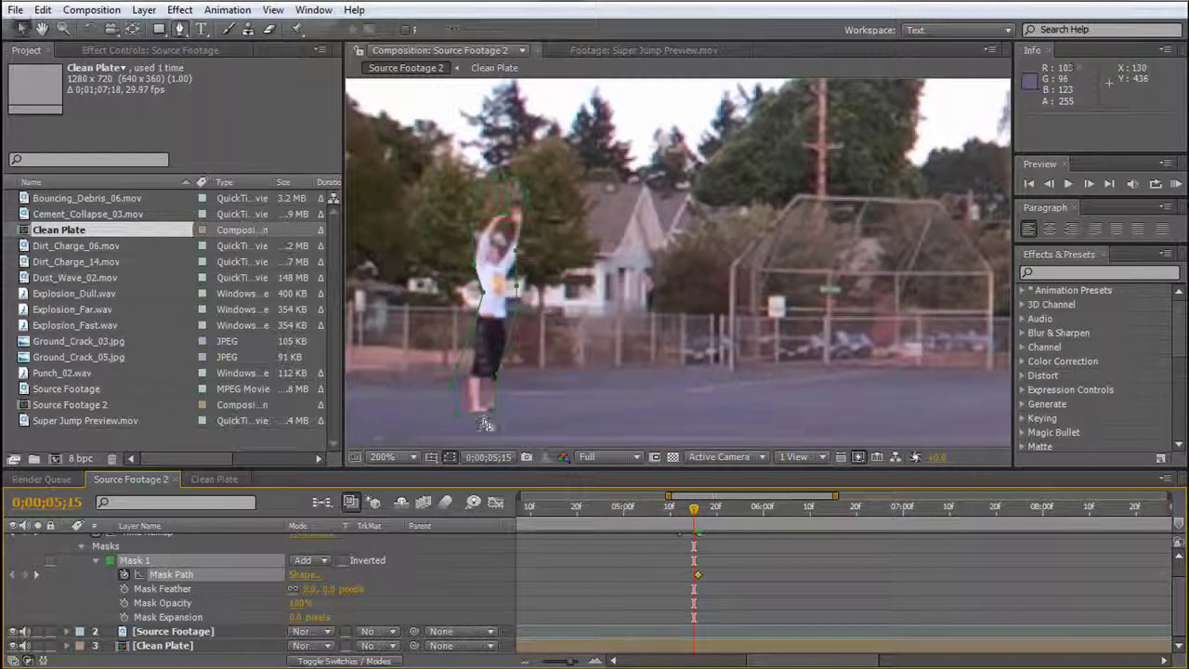
pyautogui.moveTo(490, 415)
pyautogui.mouseDown()
pyautogui.moveTo(546, 452)
pyautogui.moveTo(502, 420)
pyautogui.mouseUp()
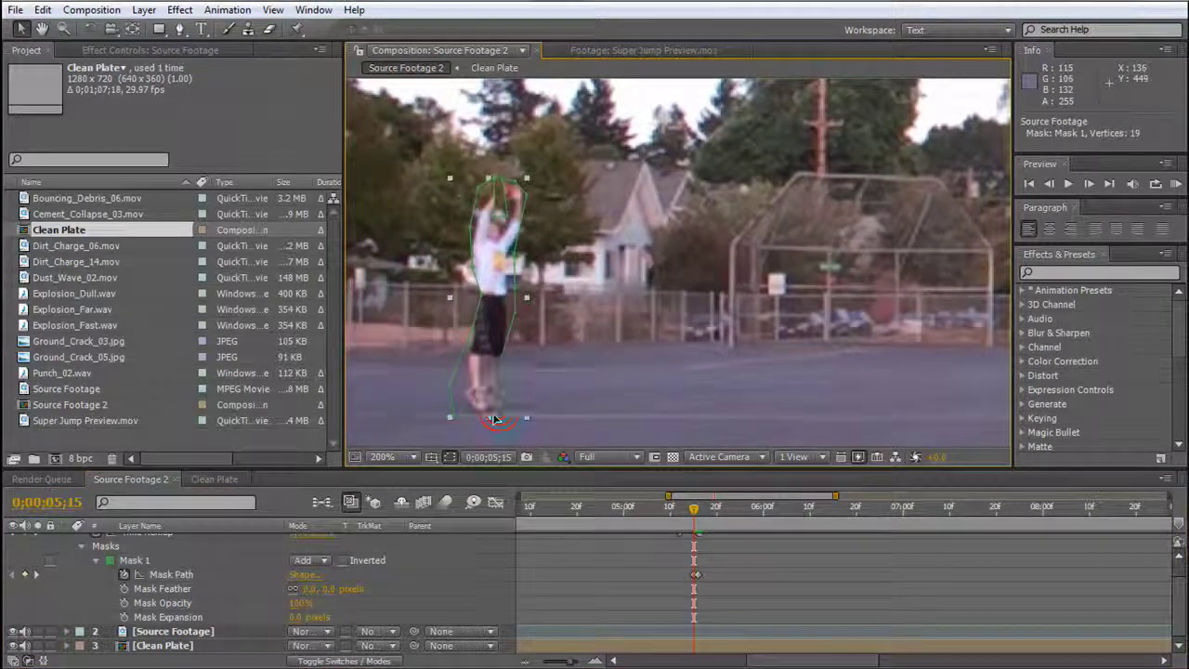
# Free-transform Mask 1, stretching it wider left, right, up and down, then commit the enlarged shape.
pyautogui.doubleClick(493, 417)
pyautogui.press(',')
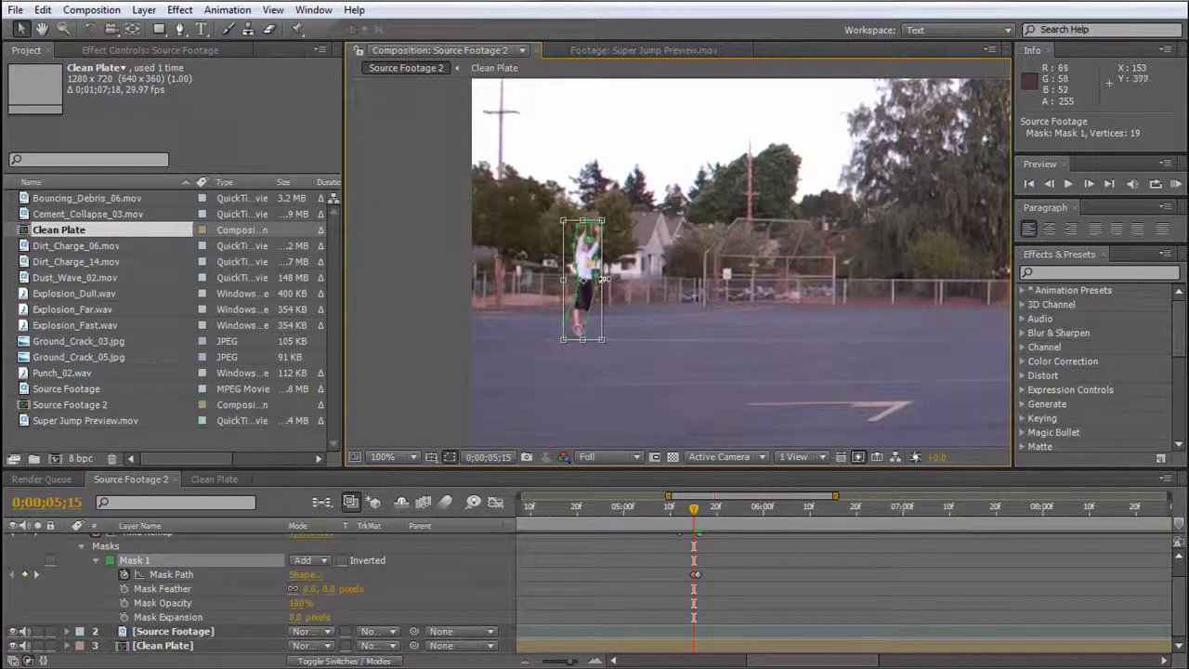
pyautogui.moveTo(603, 278); pyautogui.dragTo(744, 279)
pyautogui.moveTo(559, 279); pyautogui.dragTo(406, 279)
pyautogui.moveTo(575, 340); pyautogui.dragTo(577, 444)
pyautogui.moveTo(575, 220); pyautogui.dragTo(574, 119)
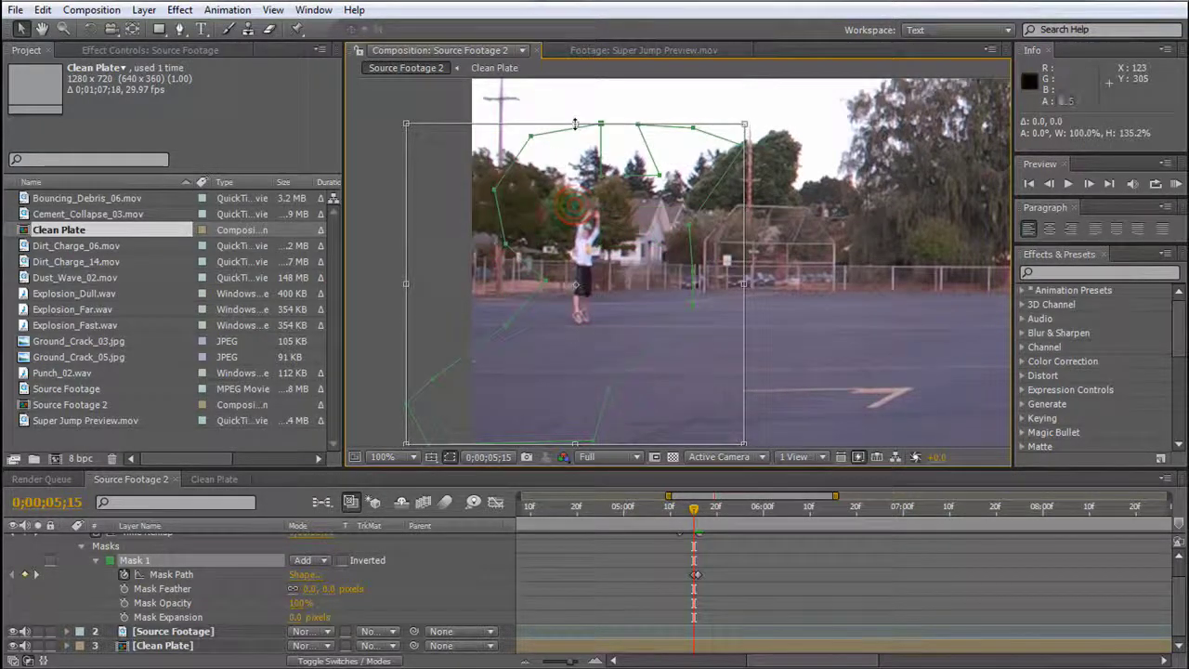
pyautogui.doubleClick(548, 242)
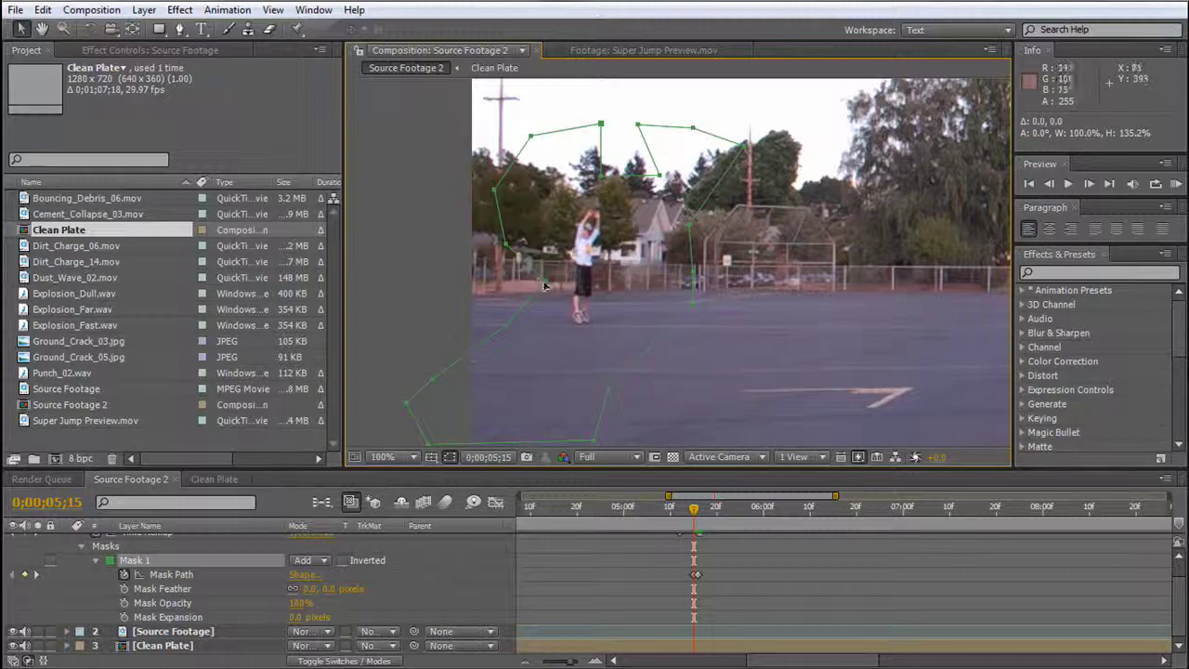
# Pull the mask's left, upper-left and right points outward across the court and scrub to check.
pyautogui.moveTo(546, 288); pyautogui.dragTo(439, 323)
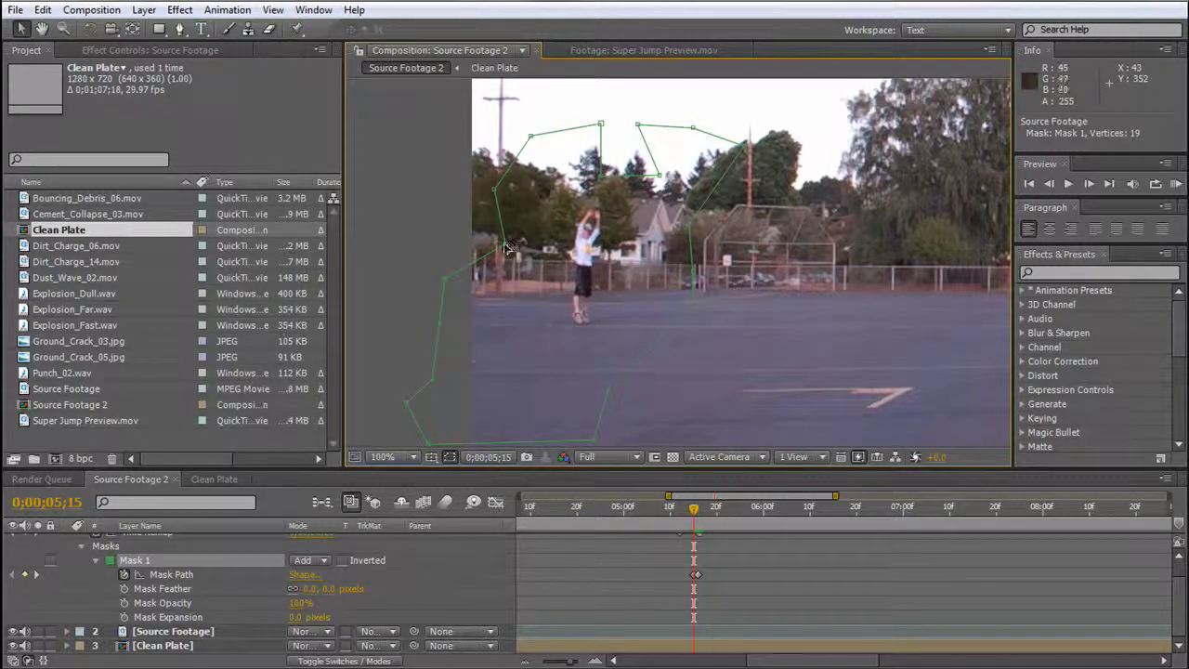
pyautogui.moveTo(506, 246); pyautogui.dragTo(423, 184)
pyautogui.moveTo(494, 191); pyautogui.dragTo(433, 141)
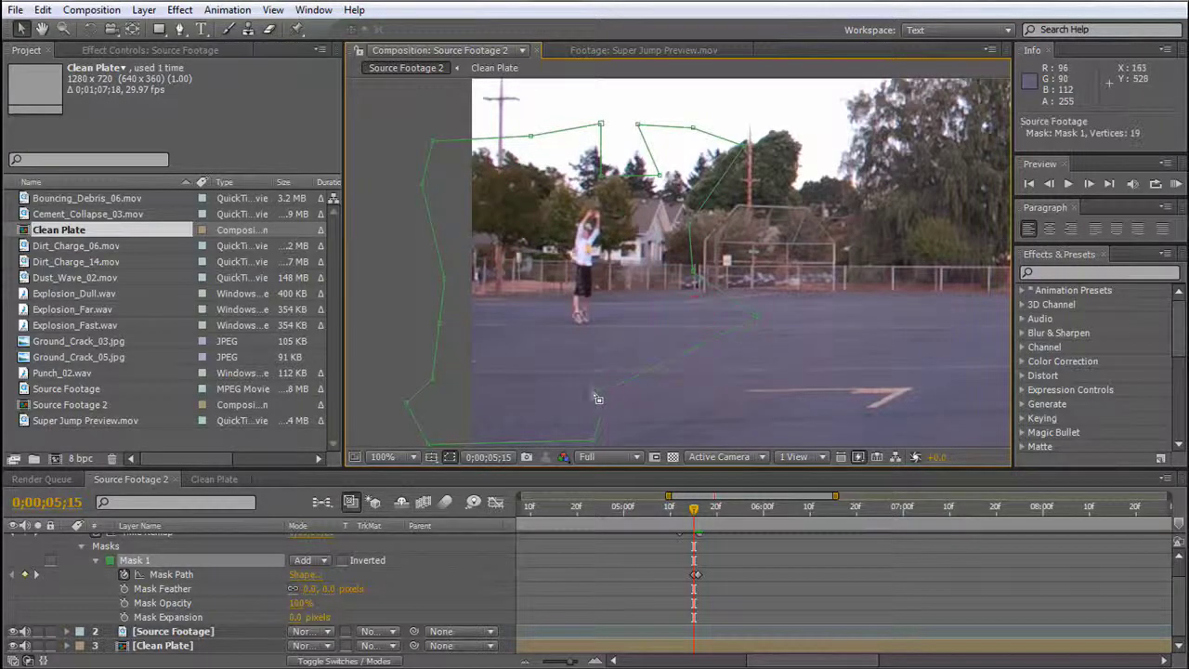
pyautogui.moveTo(692, 283); pyautogui.dragTo(797, 225)
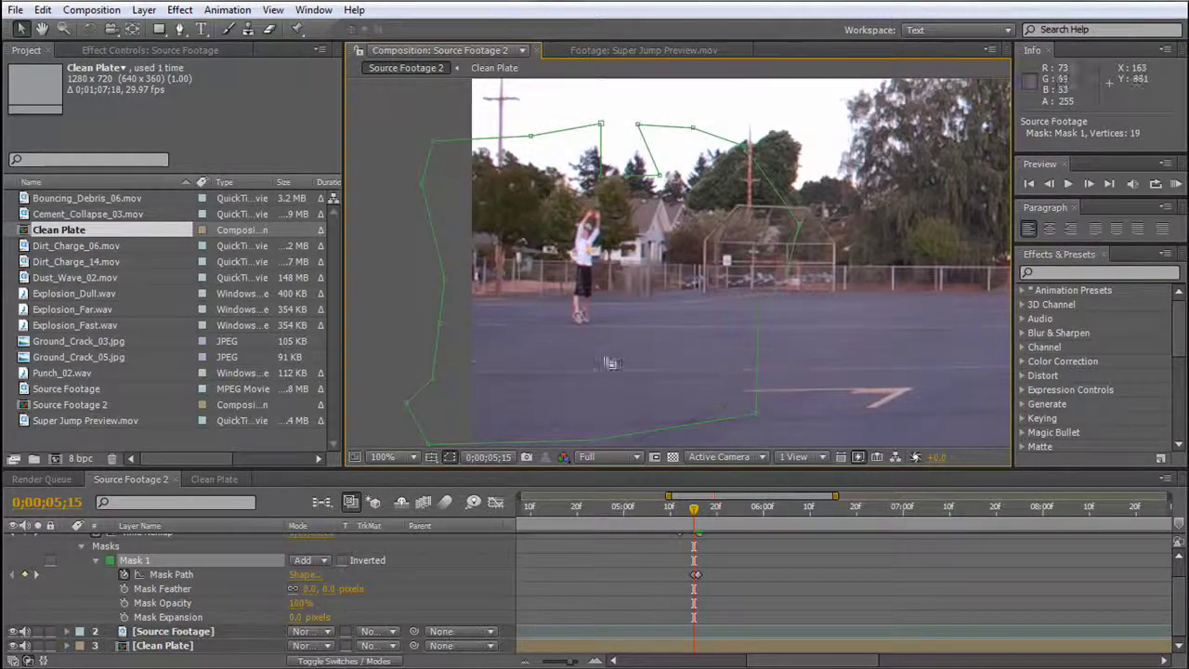
pyautogui.moveTo(696, 513)
pyautogui.mouseDown()
pyautogui.moveTo(560, 525)
pyautogui.moveTo(699, 520)
pyautogui.mouseUp()
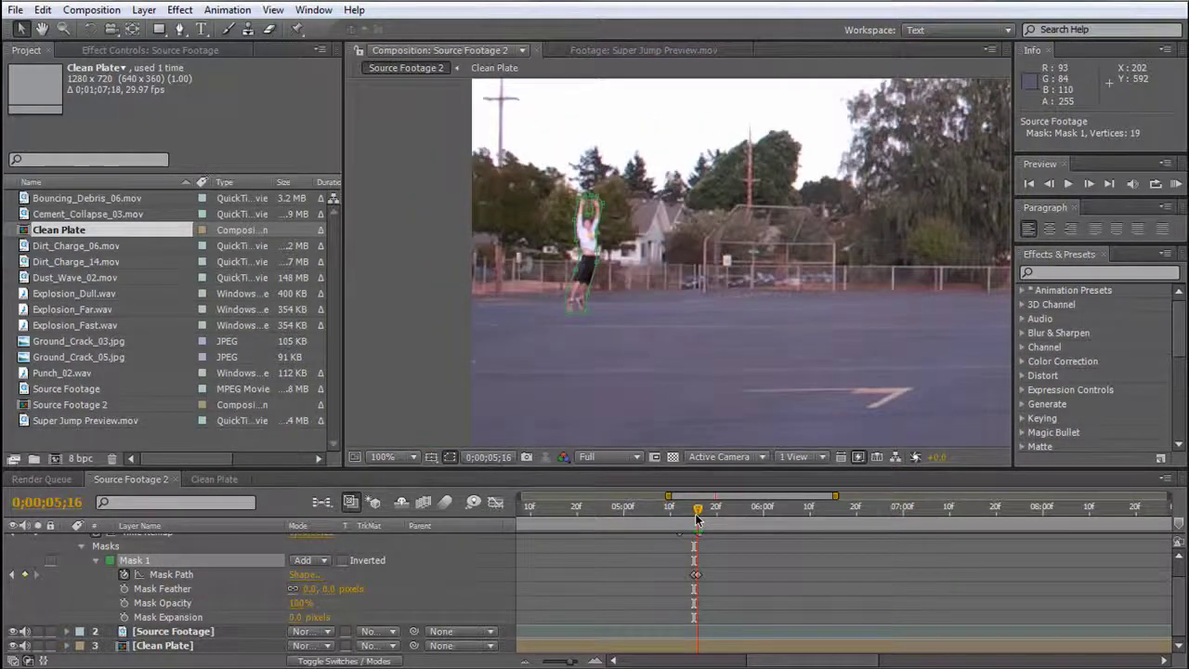
# Set a Position keyframe on the top jumper layer at 0;00;05;16, then advance to 0;00;05;19.
pyautogui.scroll(2, 157, 550)
pyautogui.click(156, 540)
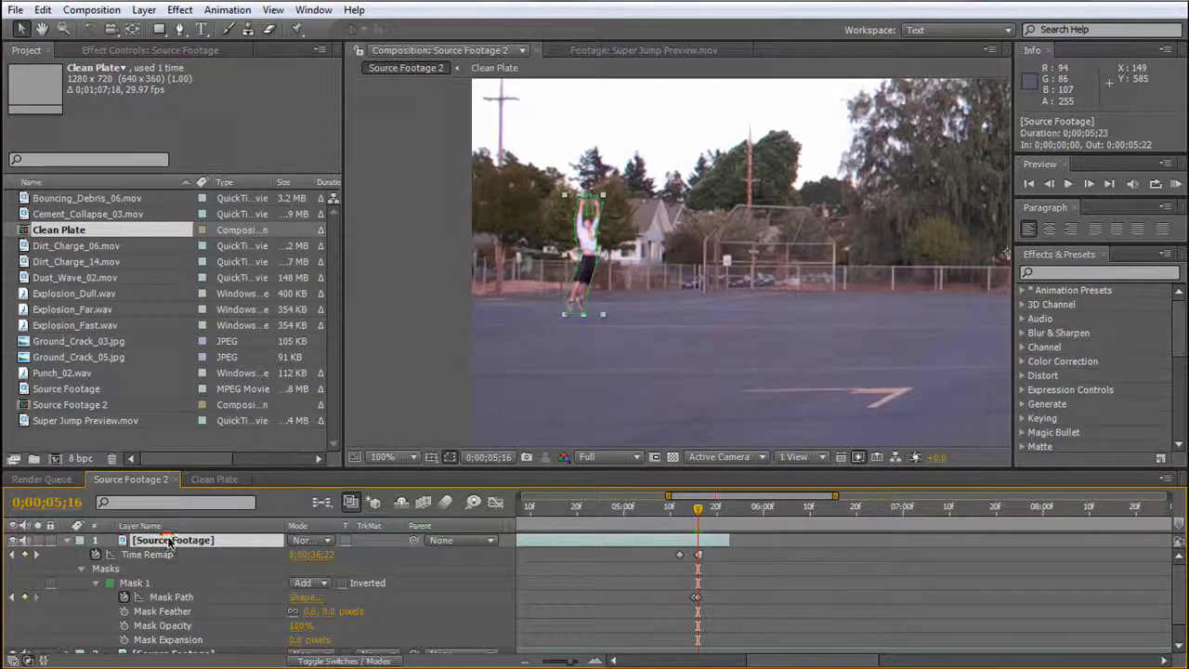
pyautogui.press('p')
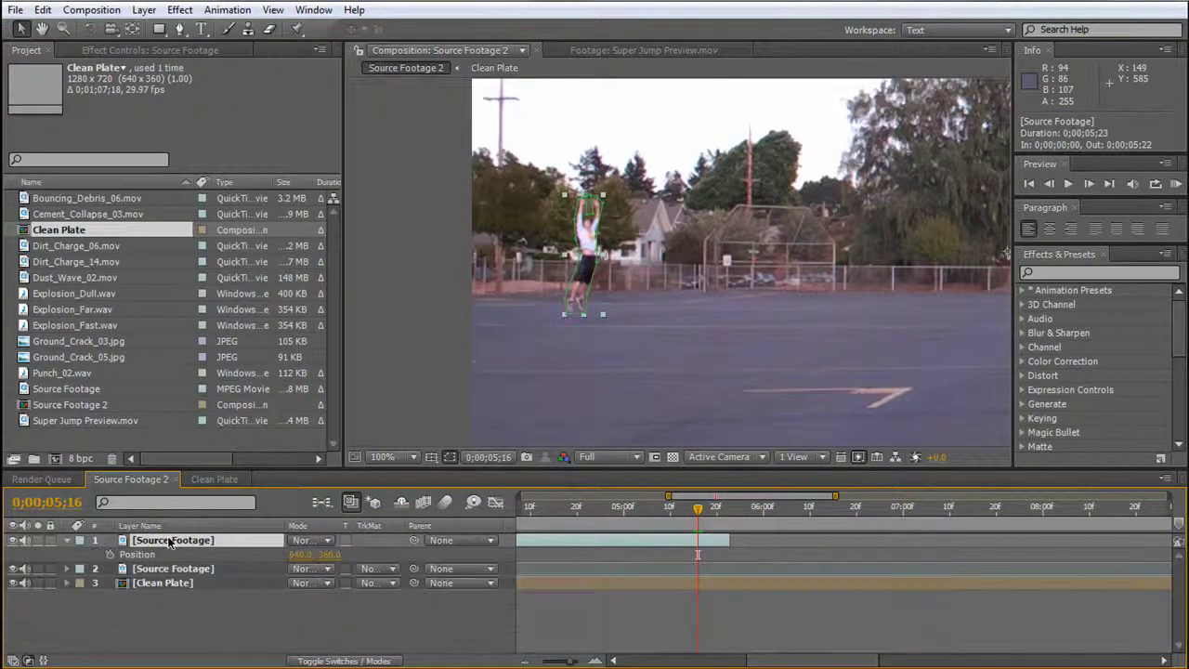
pyautogui.click(110, 554)
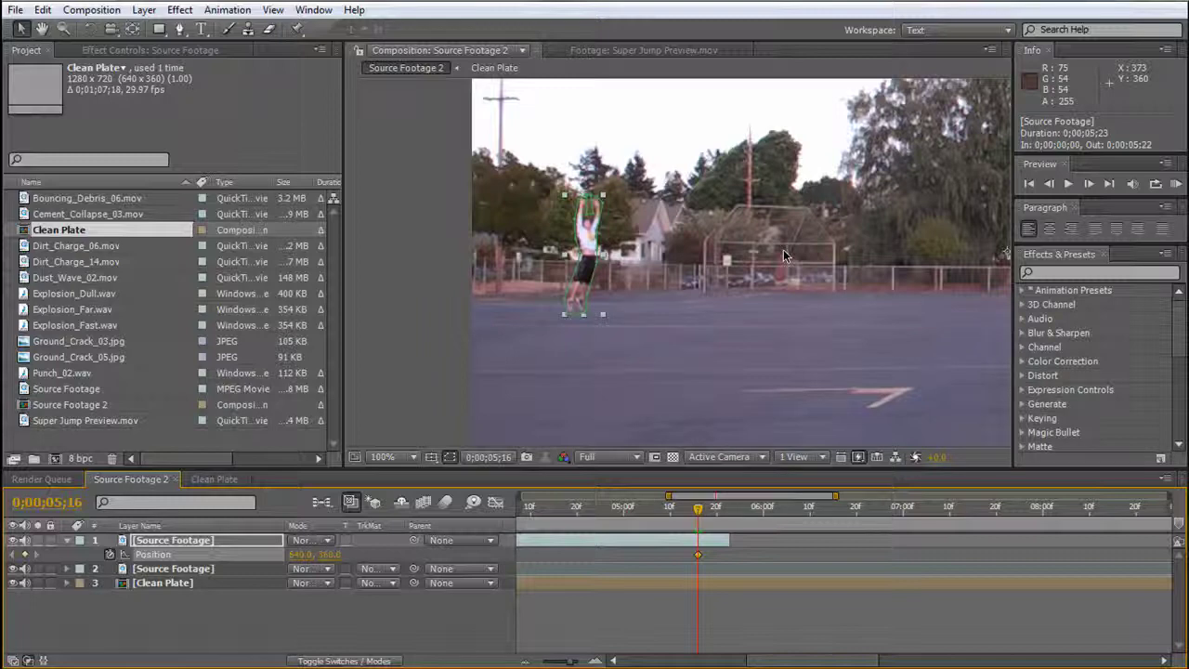
pyautogui.press('pagedown')
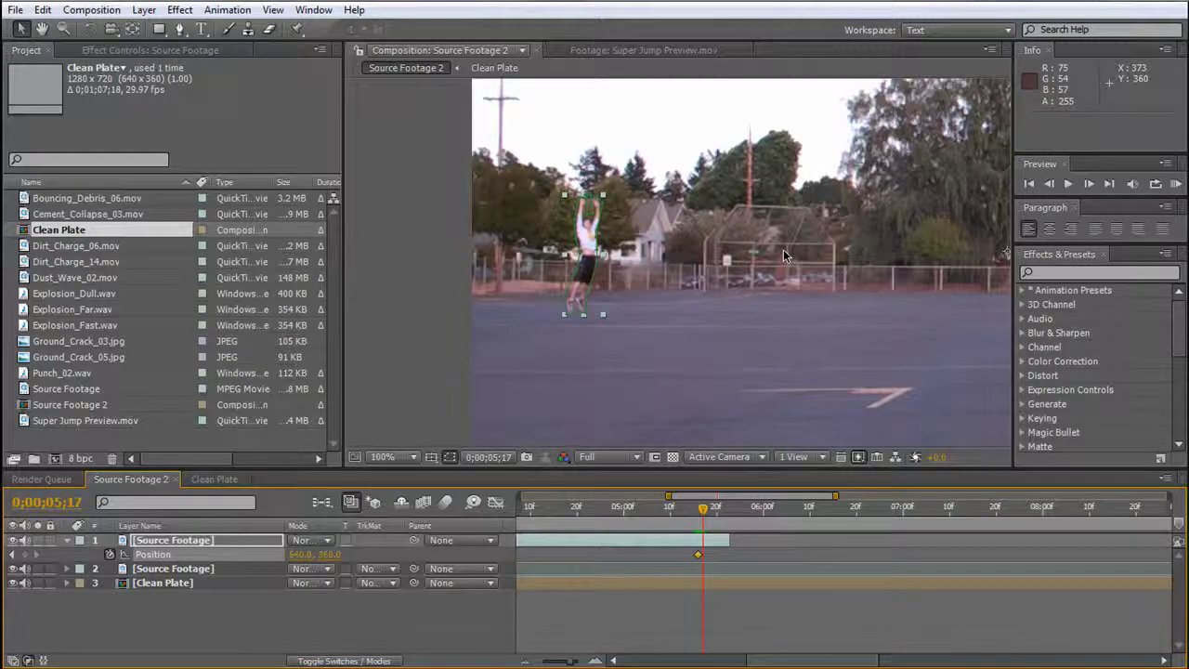
pyautogui.press('pagedown')
pyautogui.press('pagedown')
pyautogui.scroll(-4, 792, 288)
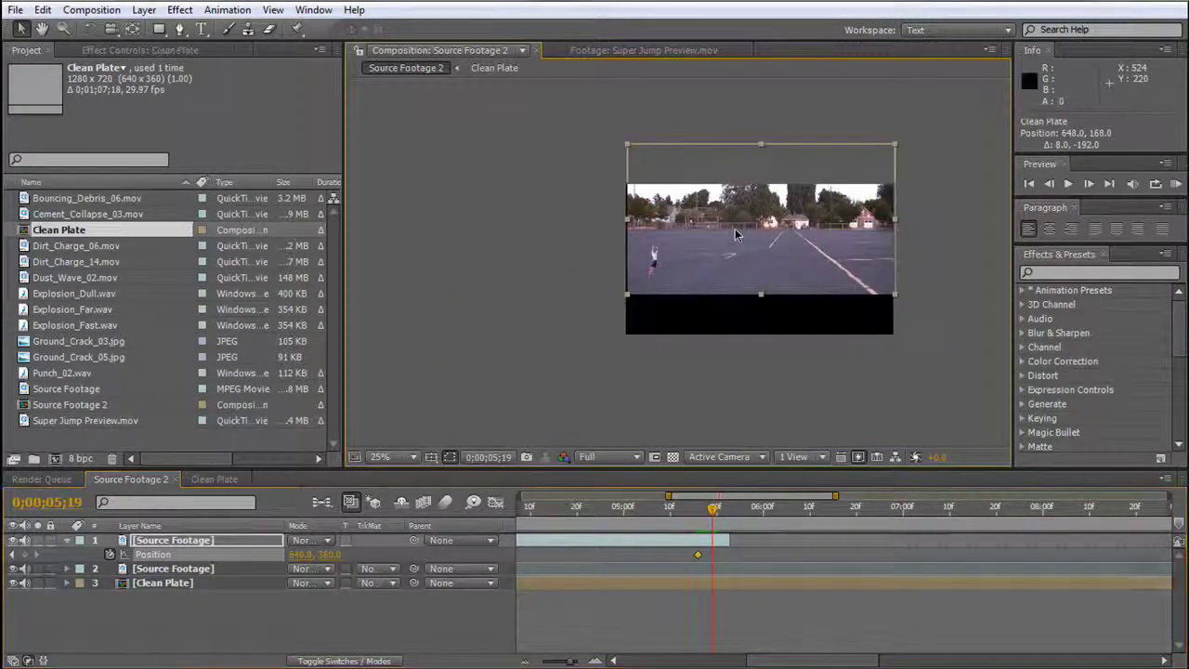
# Drag the jumper layer upward past the frame's top edge at 0;00;05;19, creating a second Position keyframe.
pyautogui.click(692, 255)
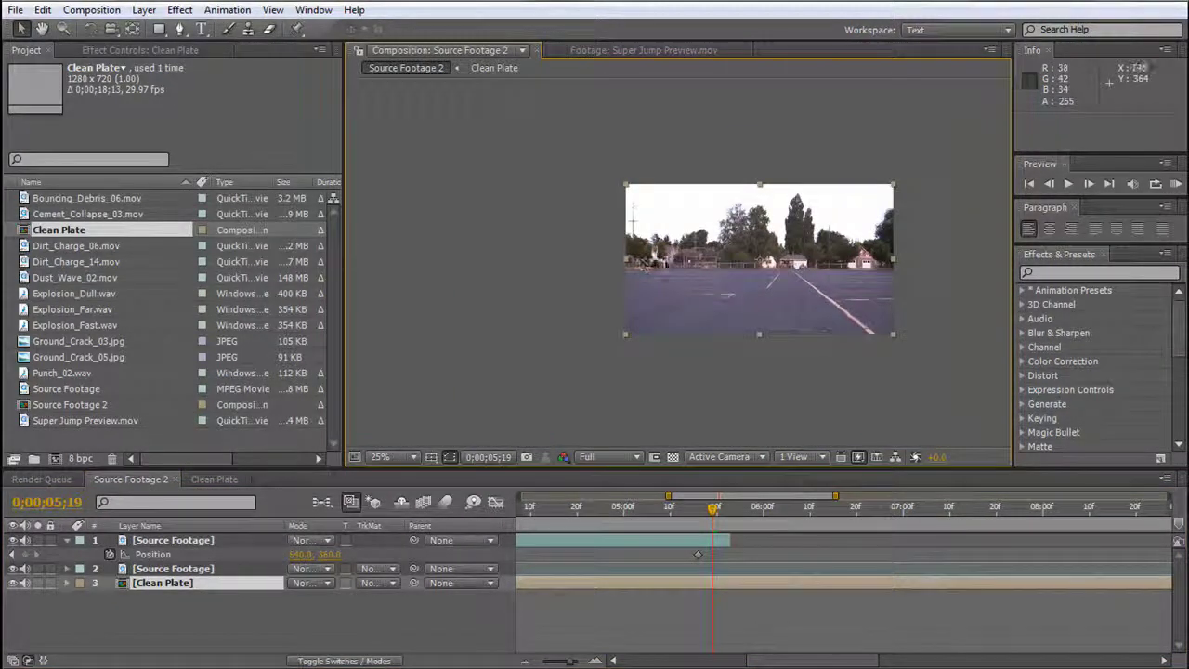
pyautogui.scroll(2, 676, 263)
pyautogui.click(586, 264)
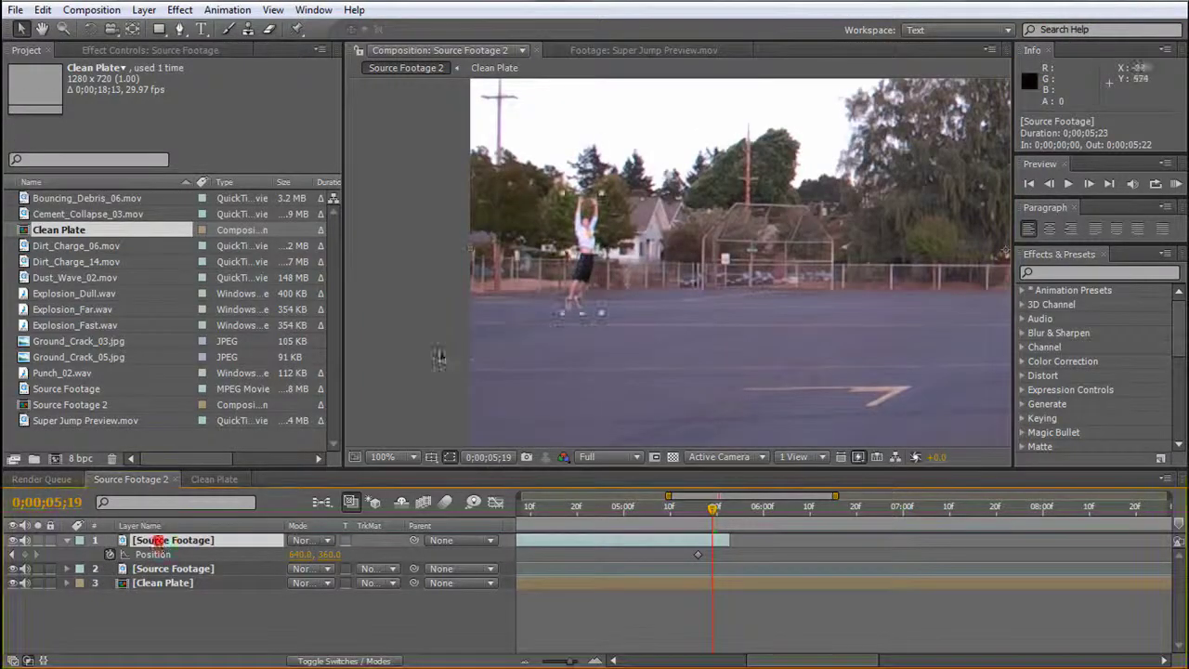
pyautogui.moveTo(586, 263); pyautogui.dragTo(591, 162)
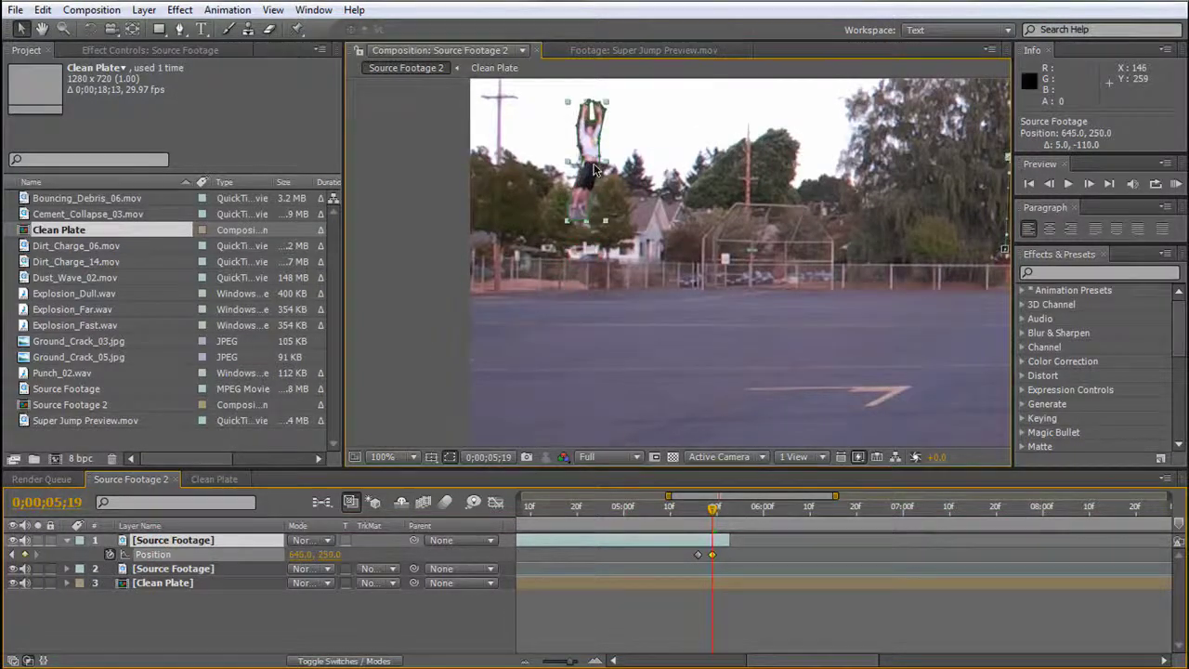
pyautogui.scroll(-1, 639, 208)
pyautogui.scroll(-1, 640, 212)
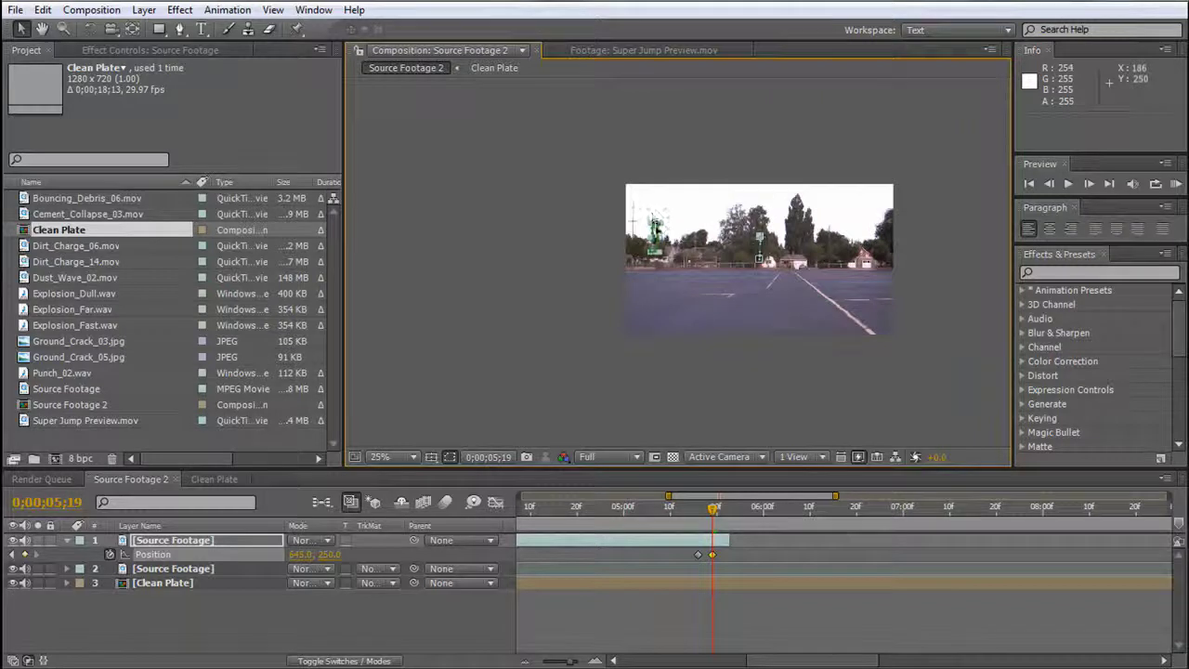
pyautogui.moveTo(648, 161); pyautogui.dragTo(632, 58)
pyautogui.scroll(1, 711, 202)
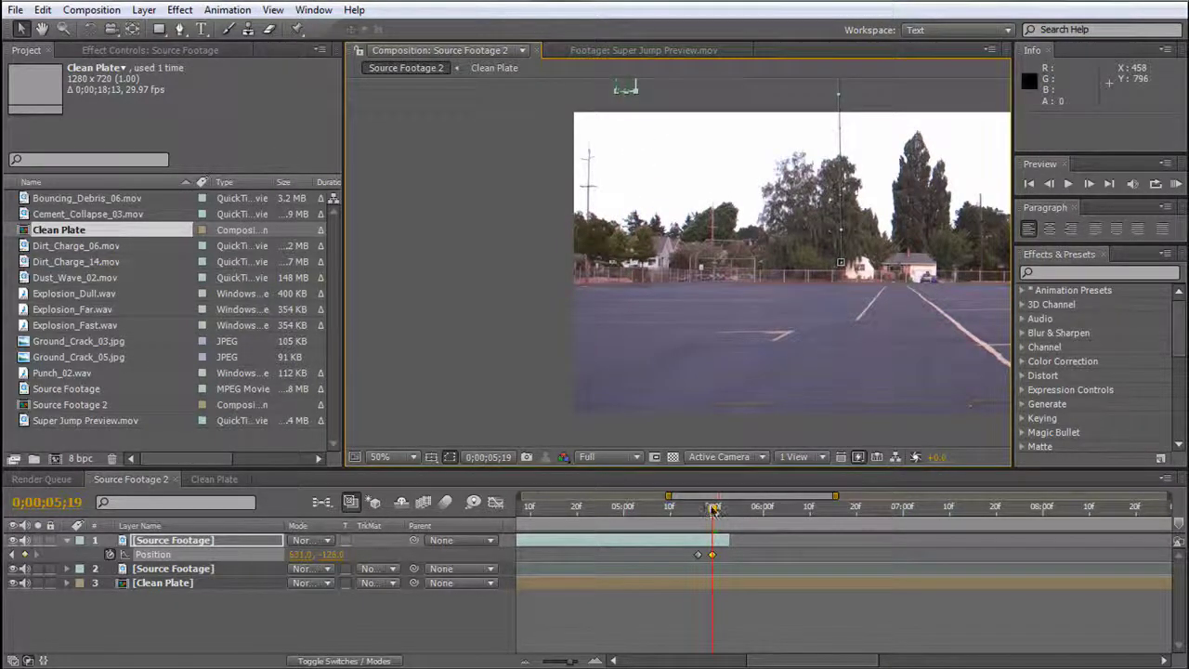
pyautogui.moveTo(713, 508)
pyautogui.mouseDown()
pyautogui.moveTo(697, 519)
pyautogui.moveTo(726, 517)
pyautogui.moveTo(698, 523)
pyautogui.moveTo(709, 527)
pyautogui.mouseUp()
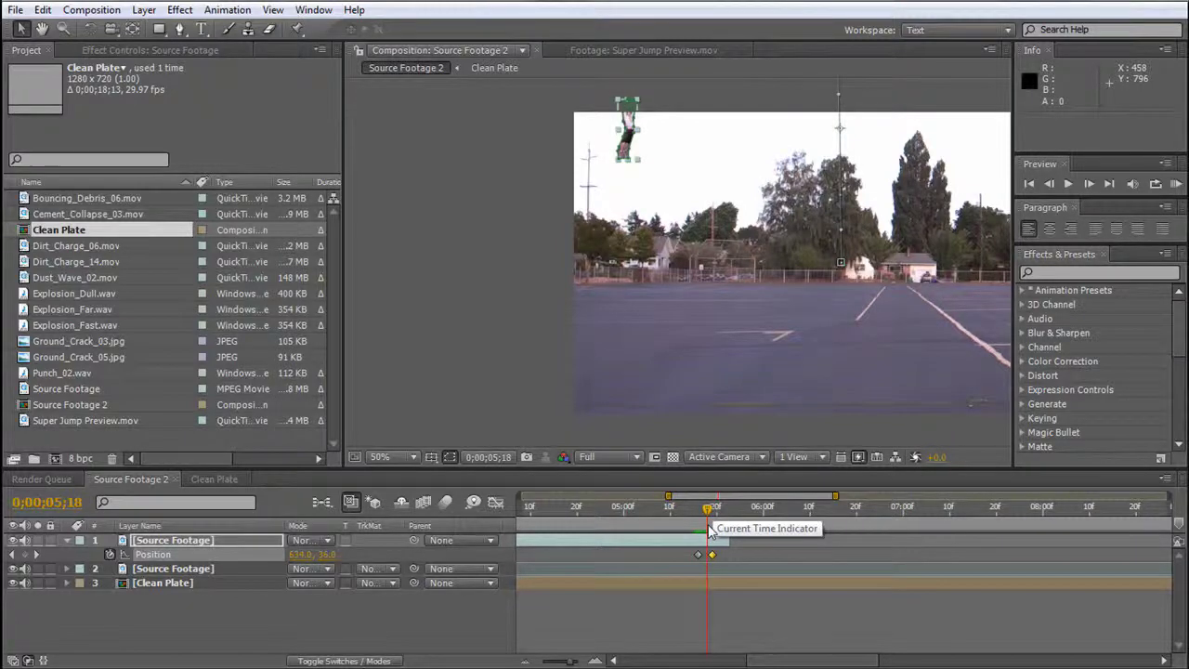
# Rename the top footage layer to 'The Jump'.
pyautogui.click(162, 543)
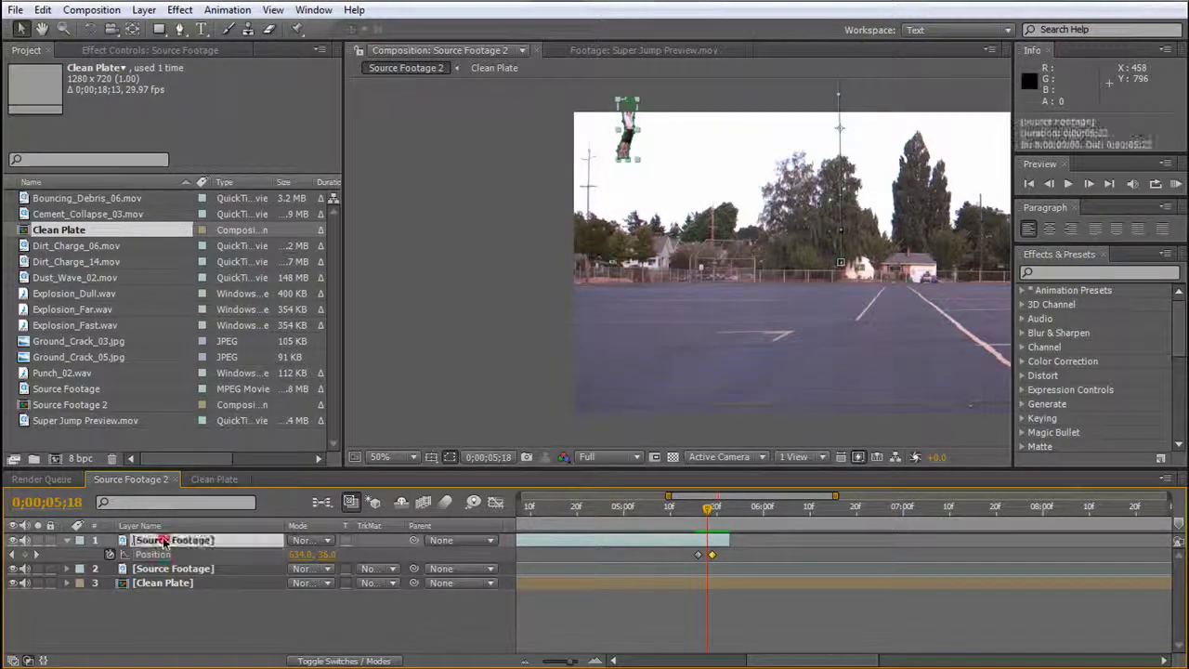
pyautogui.press('Return')
pyautogui.write('The Jump')
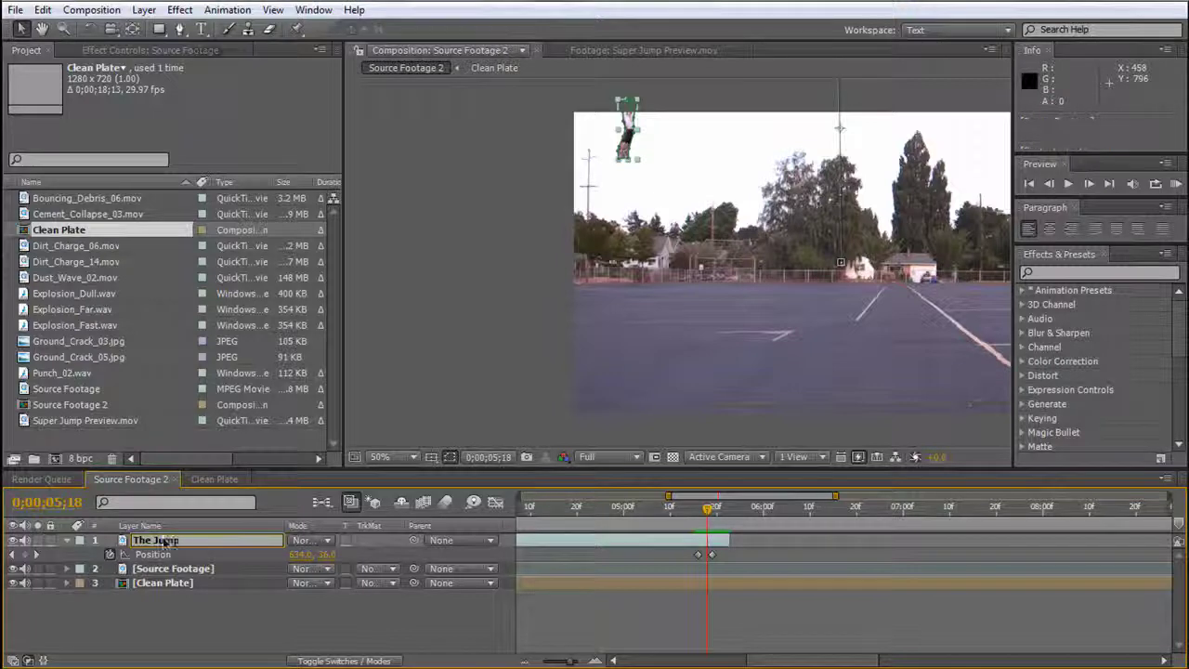
pyautogui.press('Return')
# Rename the second layer to 'the Landing' and show the layer switches columns.
pyautogui.click(174, 570)
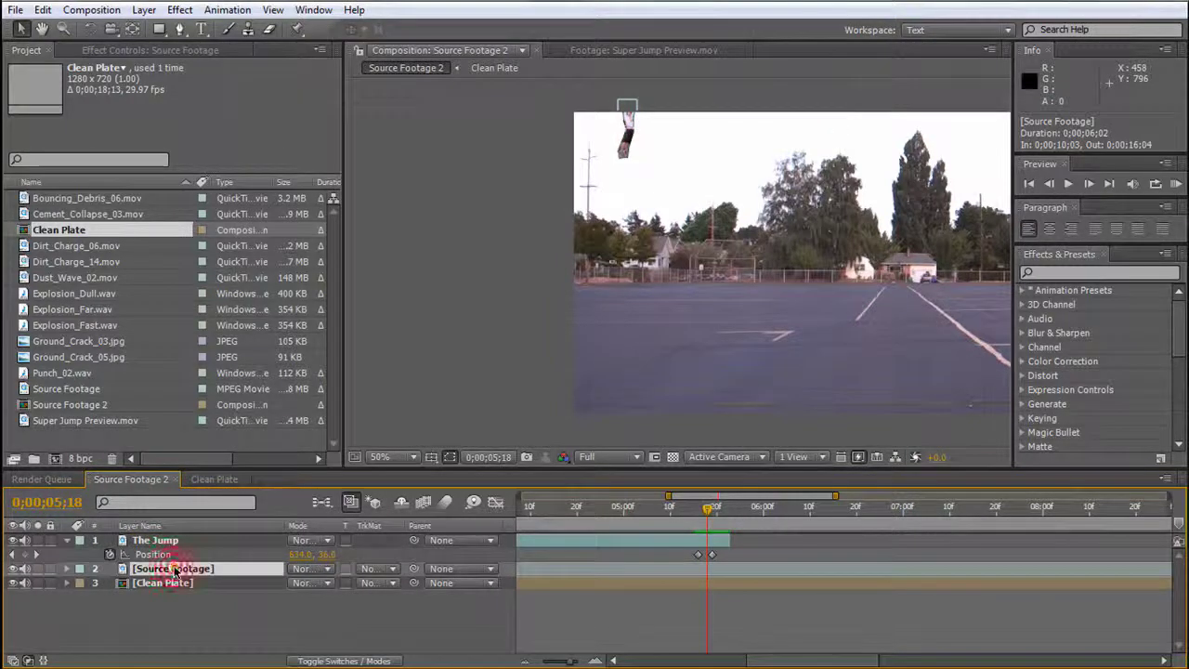
pyautogui.press('Return')
pyautogui.write('the L')
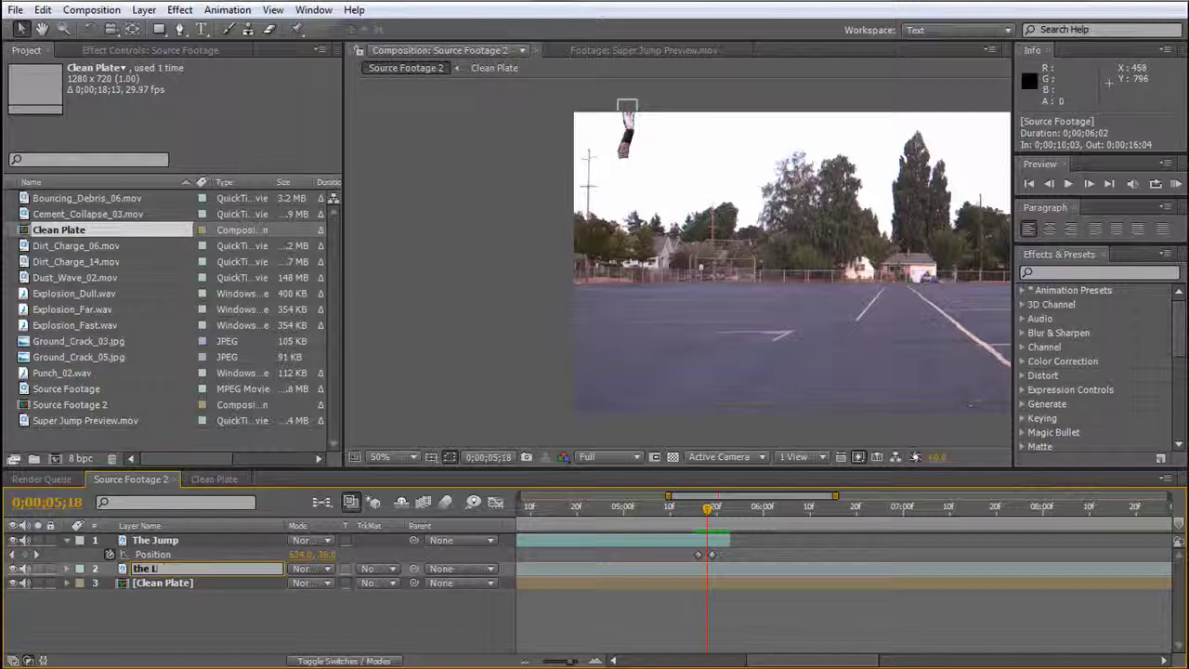
pyautogui.write('anding')
pyautogui.press('Return')
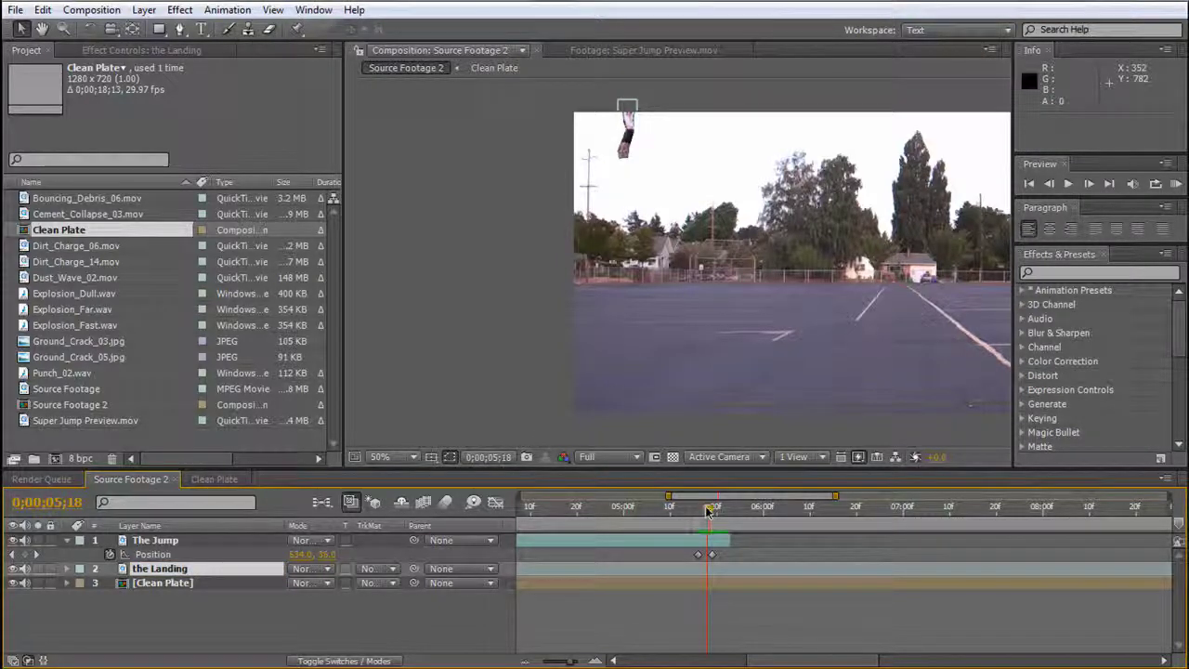
pyautogui.moveTo(707, 508); pyautogui.dragTo(712, 508)
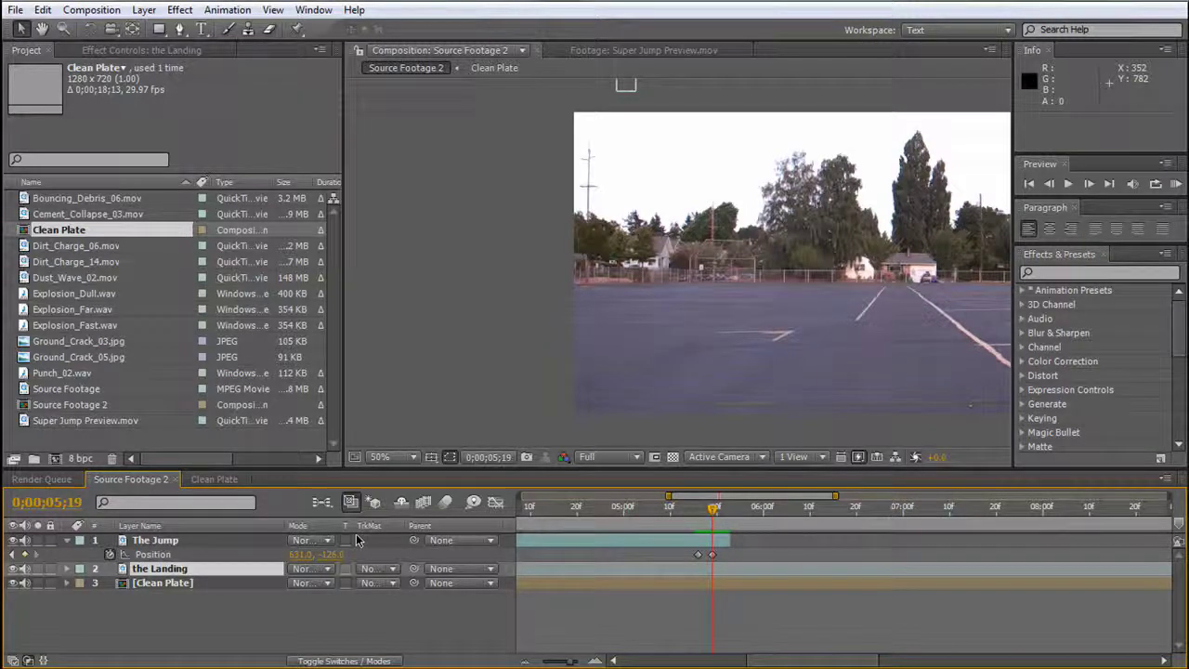
pyautogui.press('F4')
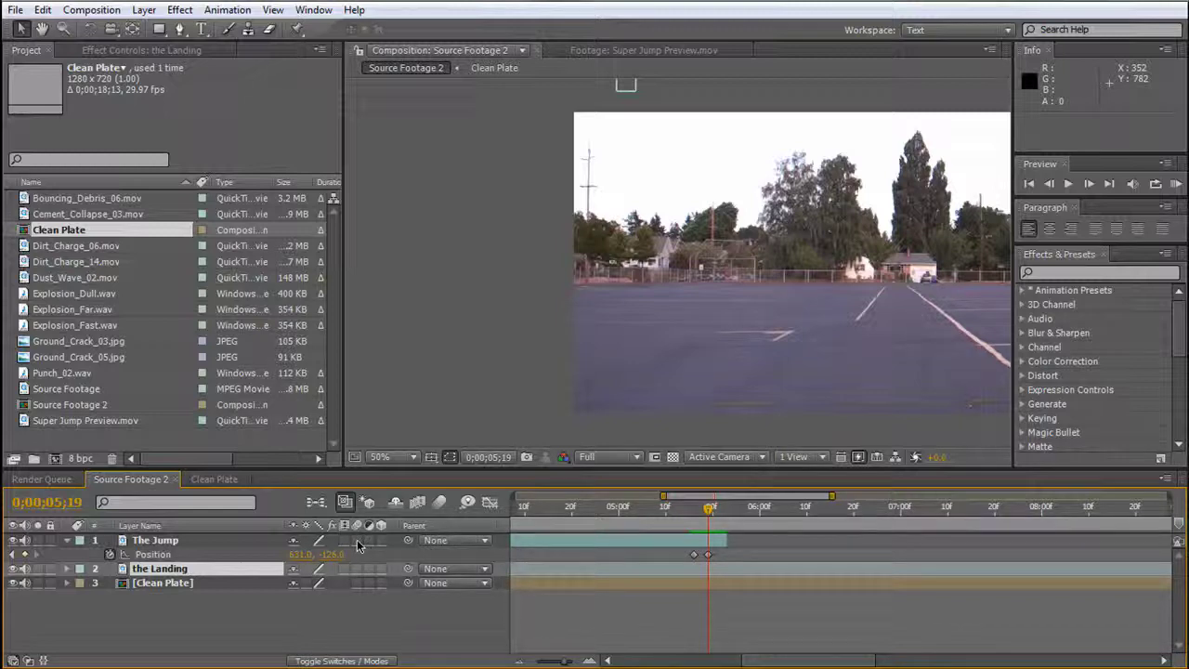
# Enable motion blur on The Jump layer and the composition, then check the blur on nearby frames.
pyautogui.click(356, 540)
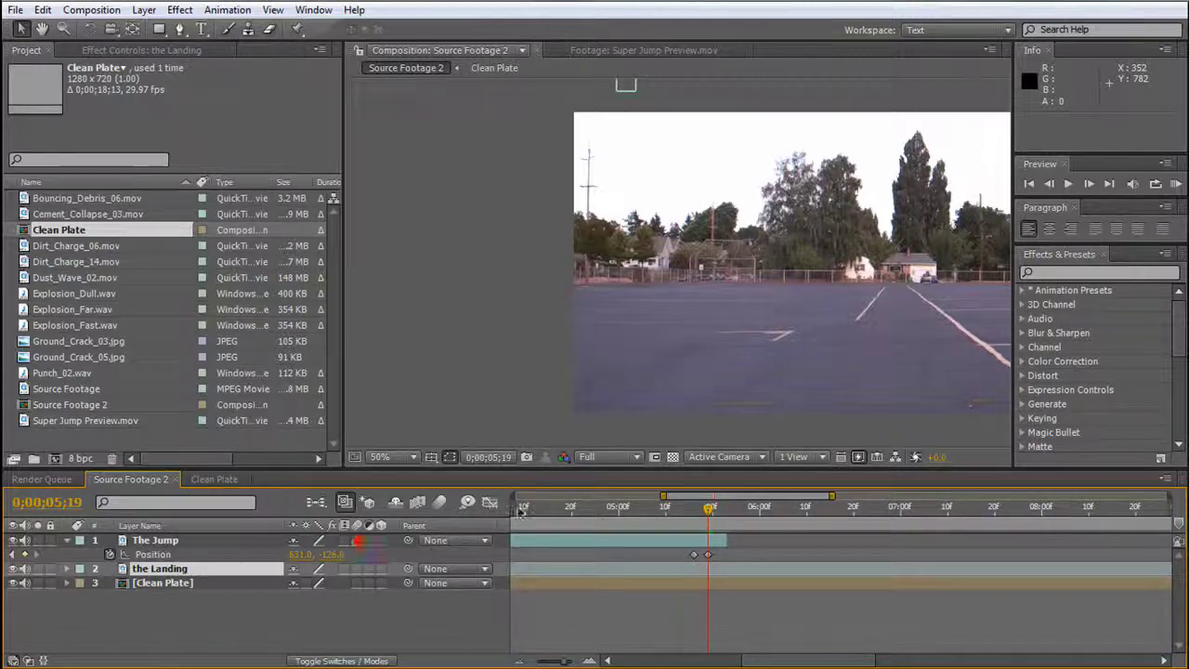
pyautogui.click(441, 503)
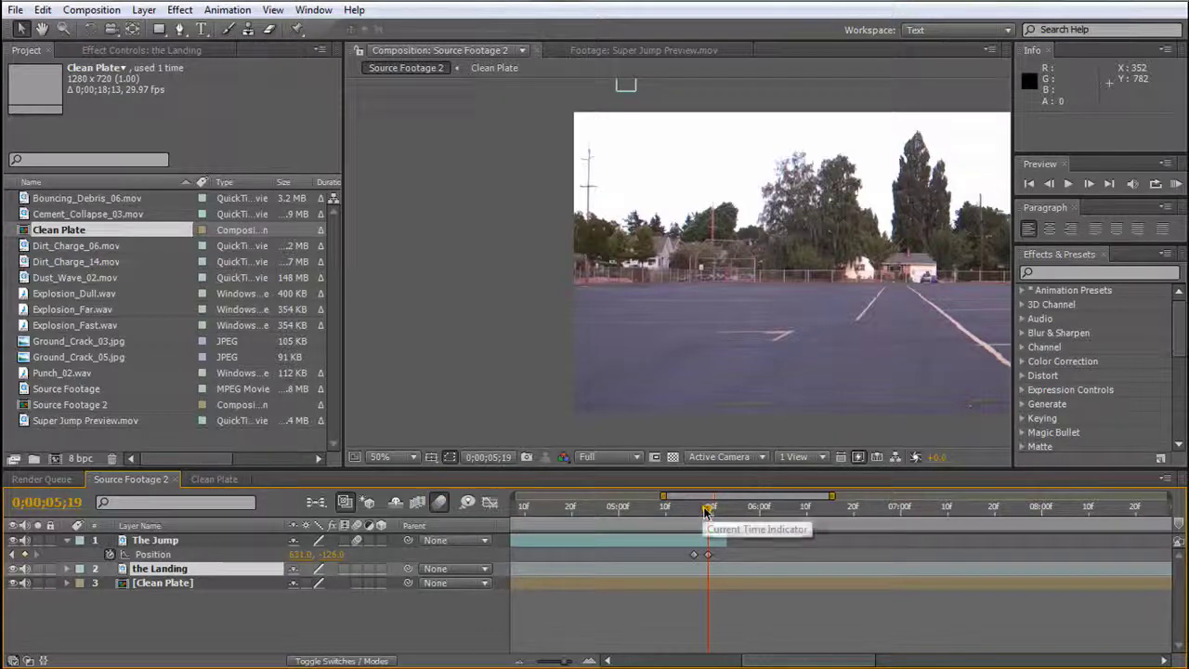
pyautogui.moveTo(708, 511); pyautogui.dragTo(703, 512)
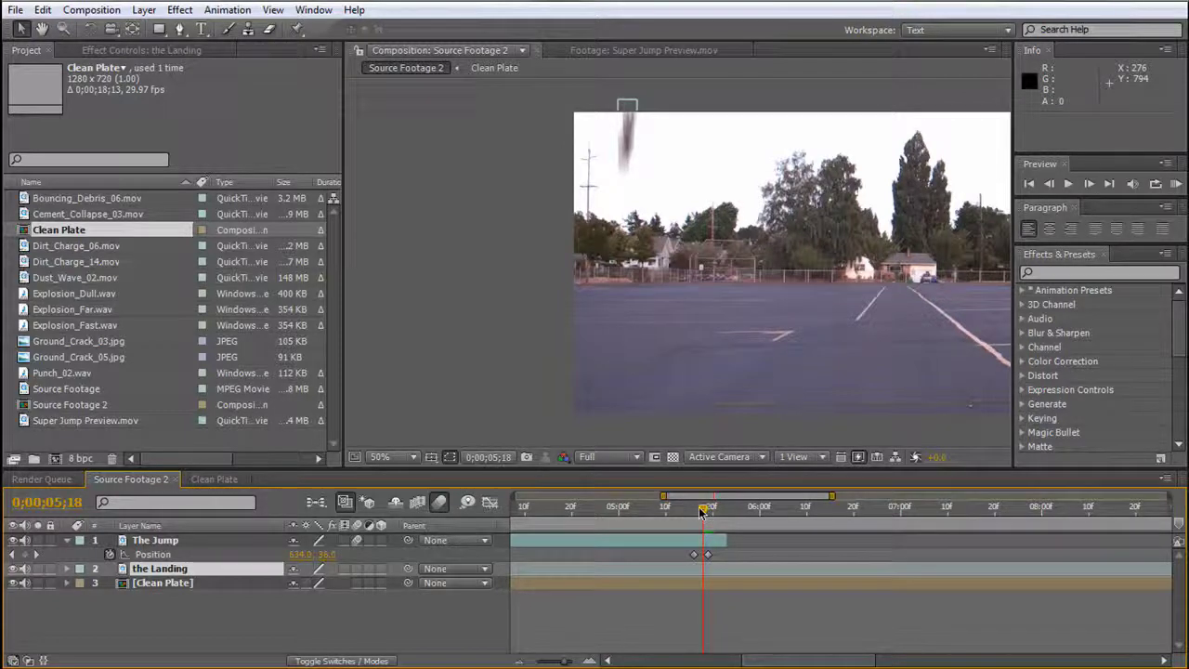
pyautogui.moveTo(703, 512)
pyautogui.mouseDown()
pyautogui.moveTo(660, 526)
pyautogui.moveTo(715, 513)
pyautogui.mouseUp()
# Drag the Landing layer earlier to start around 0;00;09;16, checking the jumper mid-leap.
pyautogui.moveTo(849, 340); pyautogui.dragTo(660, 322)
pyautogui.moveTo(831, 495); pyautogui.dragTo(1171, 489)
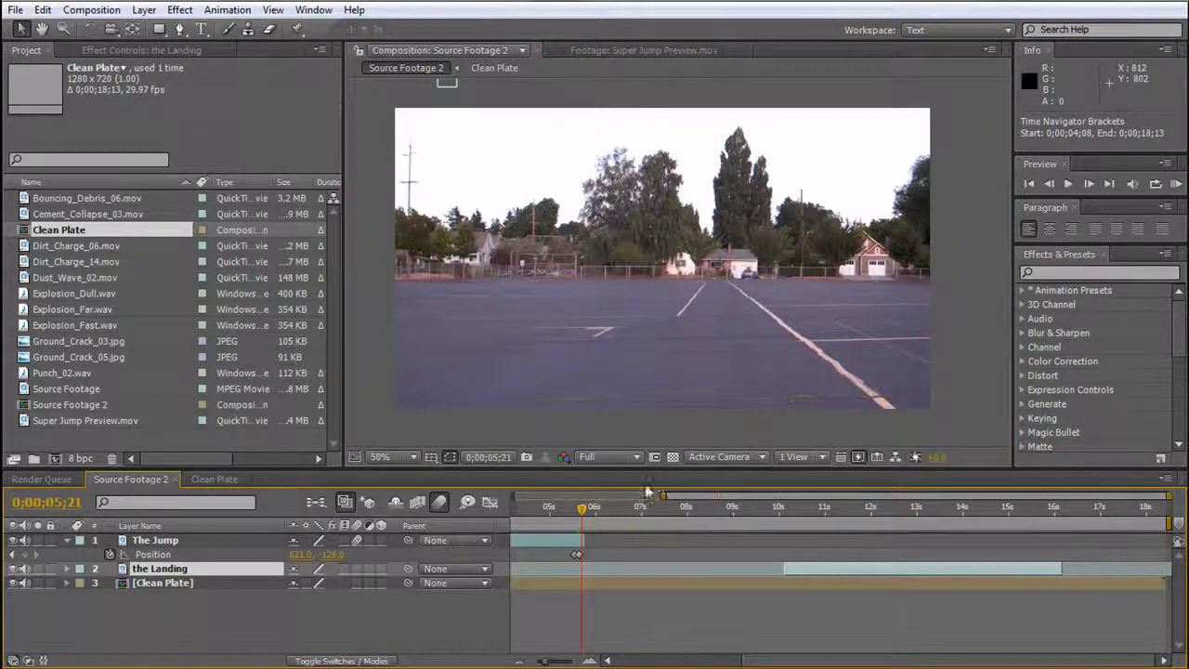
pyautogui.moveTo(583, 510); pyautogui.dragTo(752, 537)
pyautogui.moveTo(796, 569); pyautogui.dragTo(756, 565)
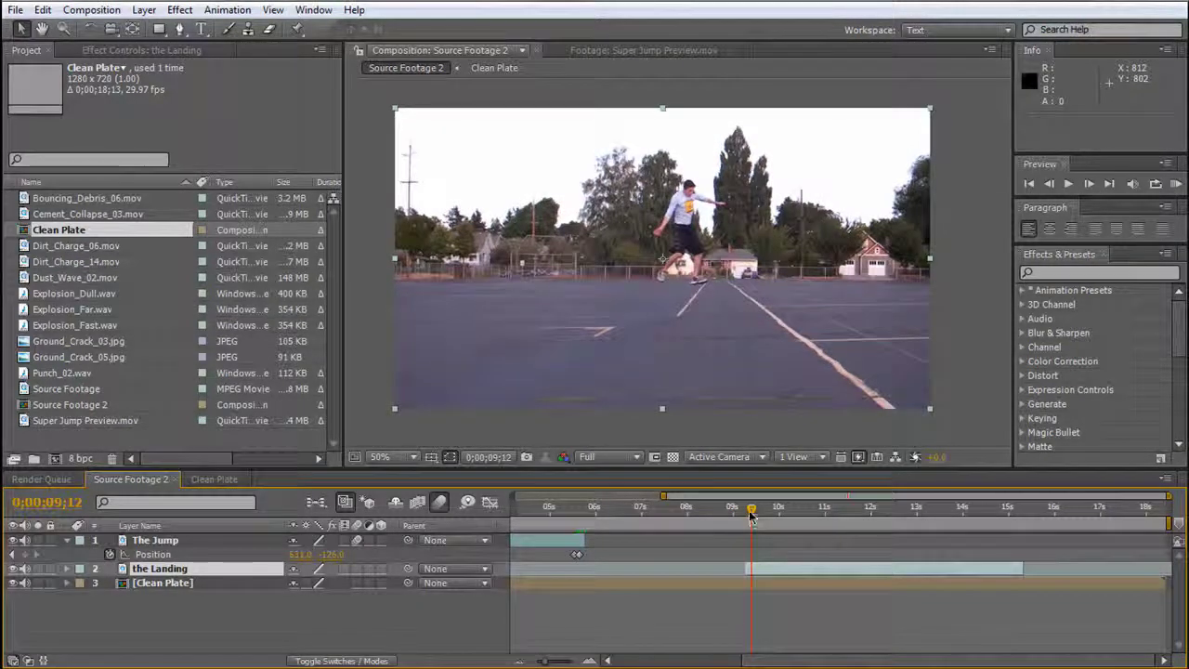
pyautogui.moveTo(752, 516); pyautogui.dragTo(774, 514)
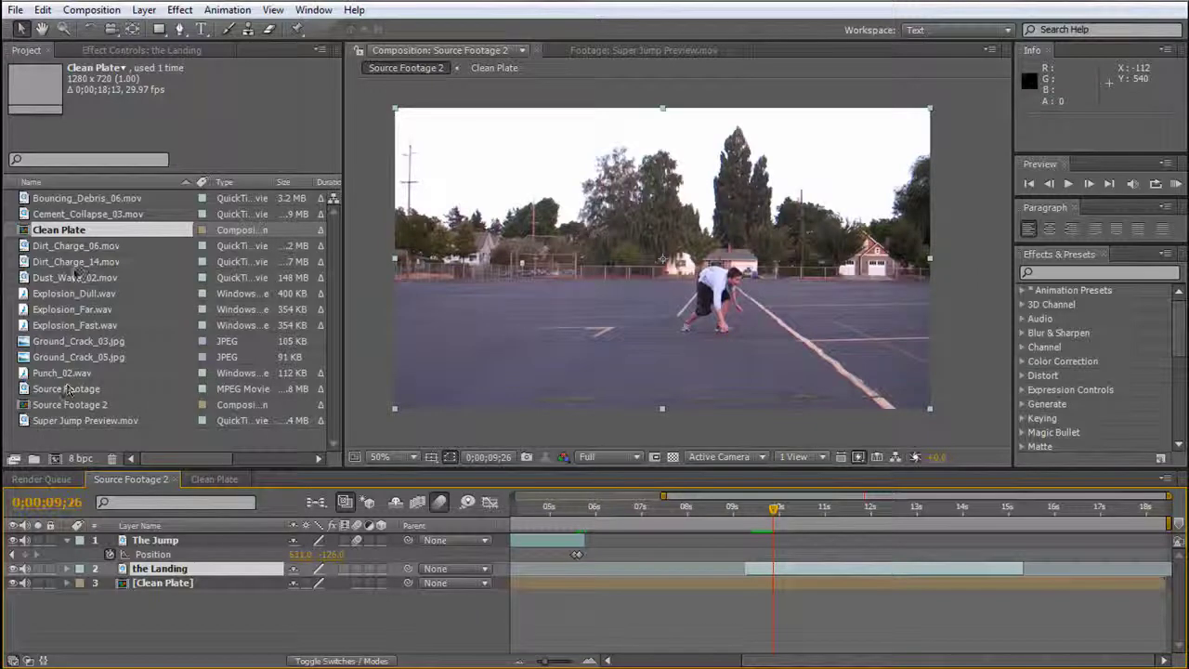
pyautogui.doubleClick(90, 213)
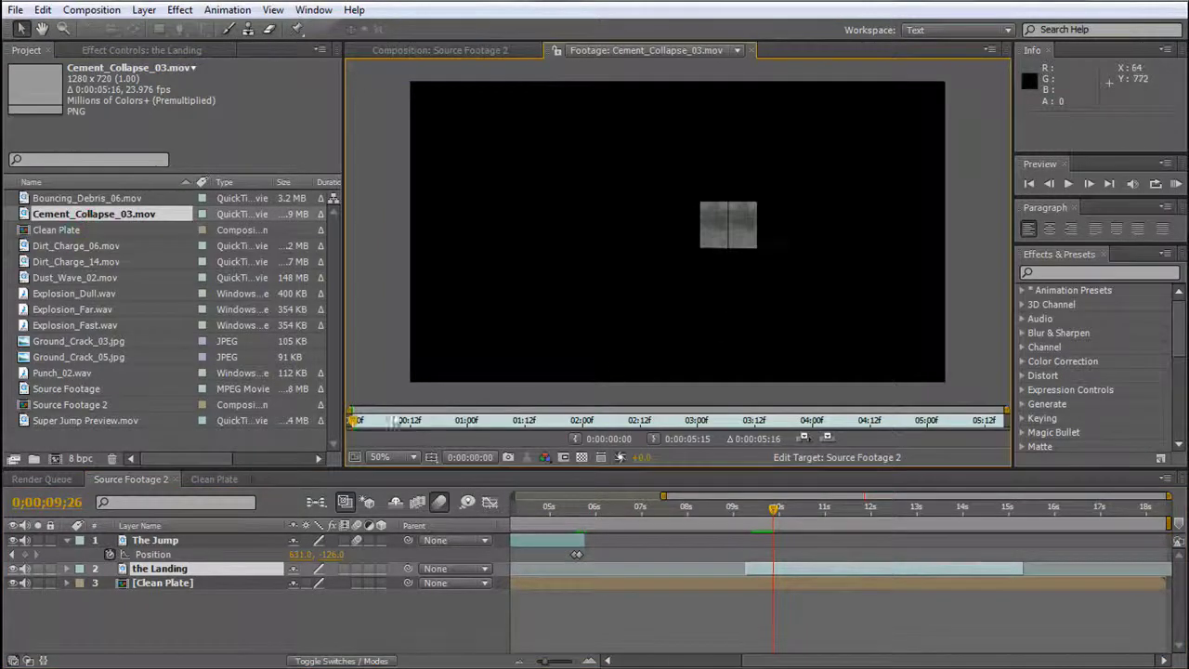
pyautogui.moveTo(356, 419); pyautogui.dragTo(633, 421)
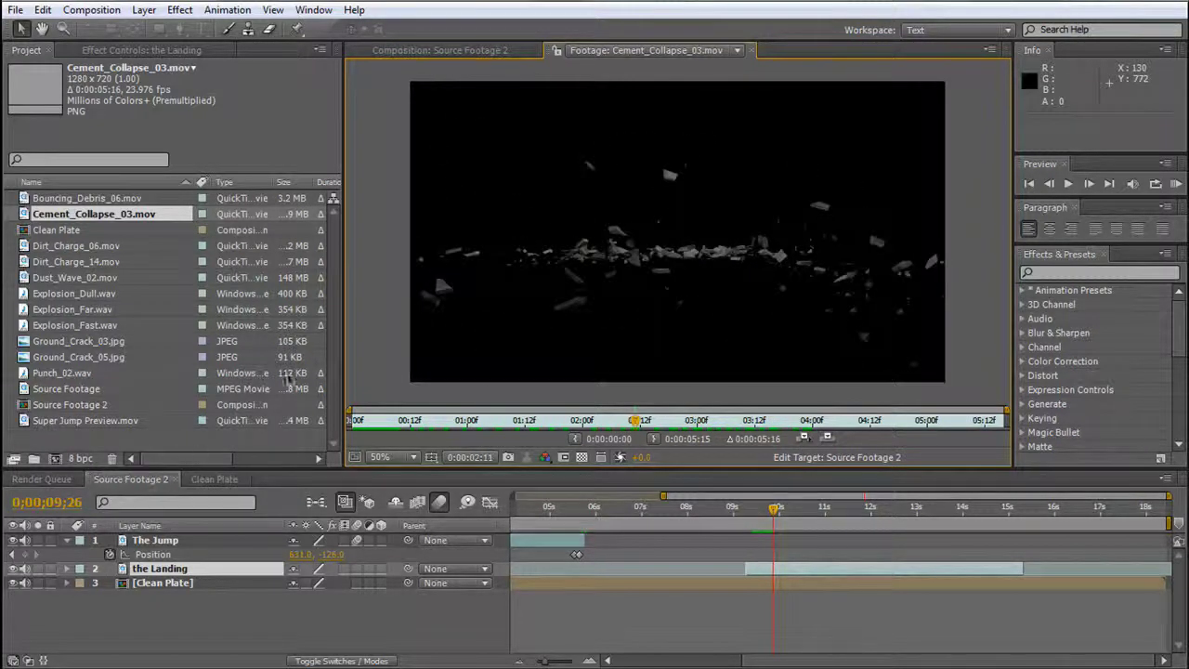
pyautogui.click(751, 51)
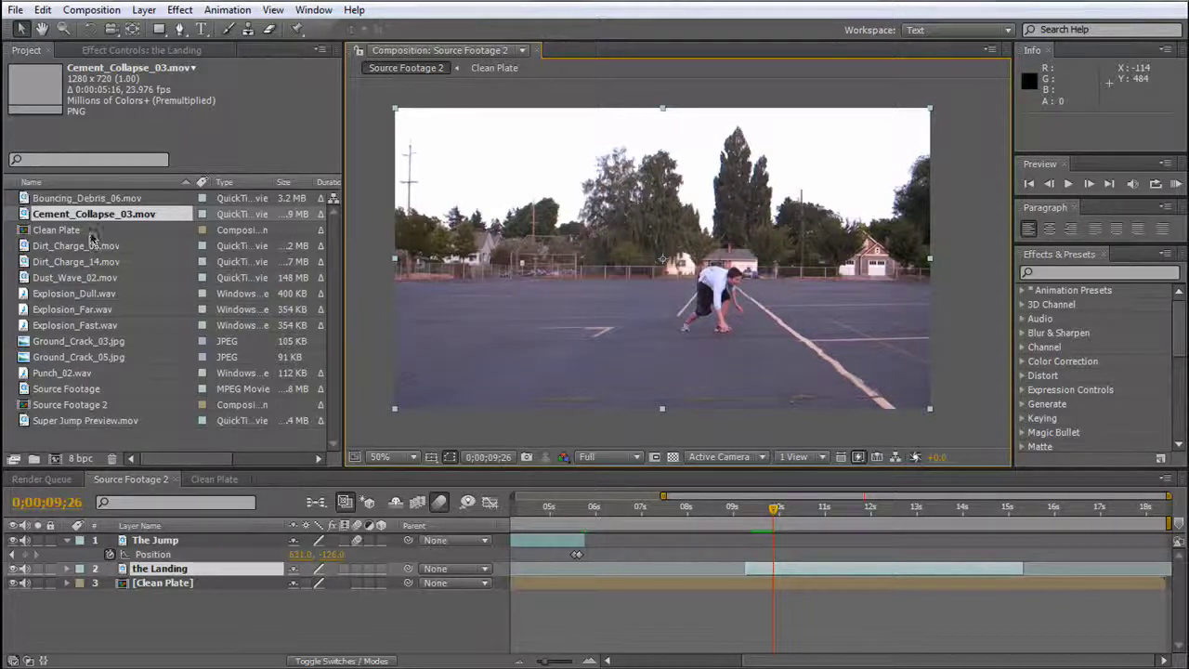
pyautogui.doubleClick(97, 216)
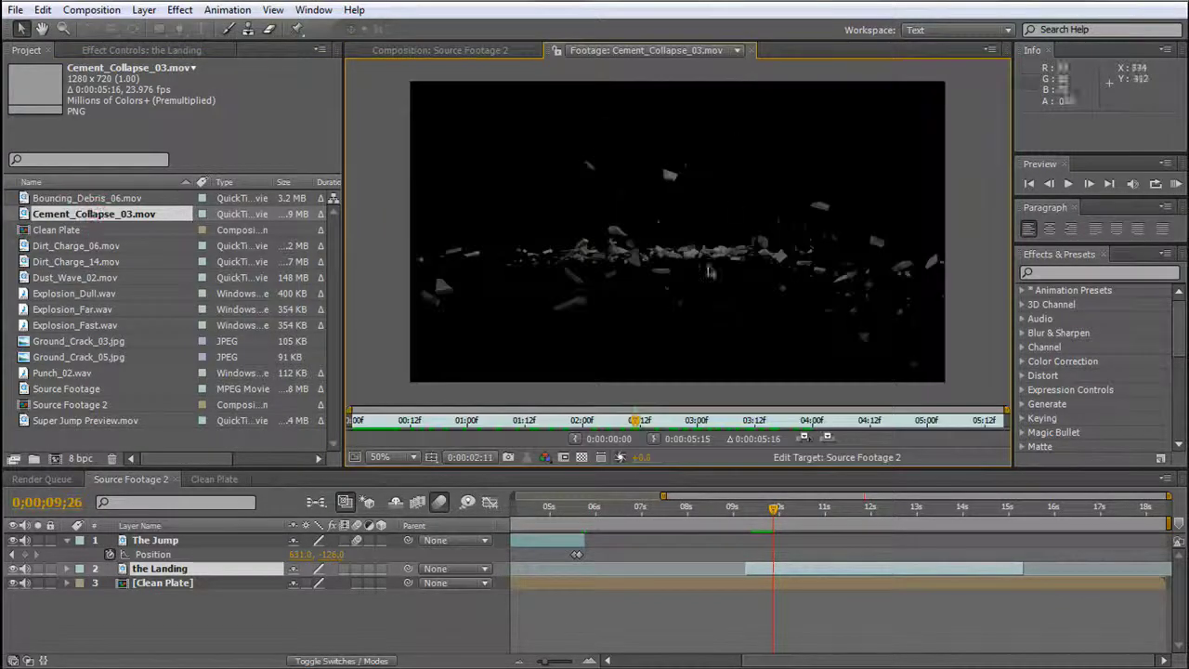
pyautogui.moveTo(632, 406); pyautogui.dragTo(415, 423)
pyautogui.press('space')
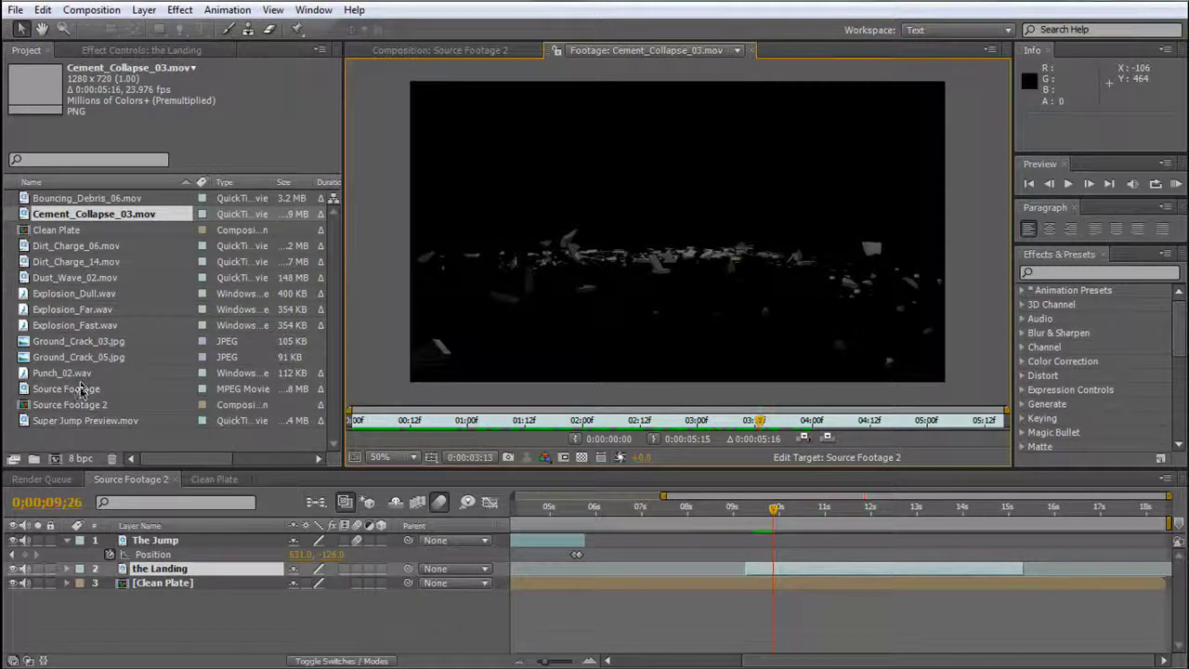
pyautogui.click(752, 50)
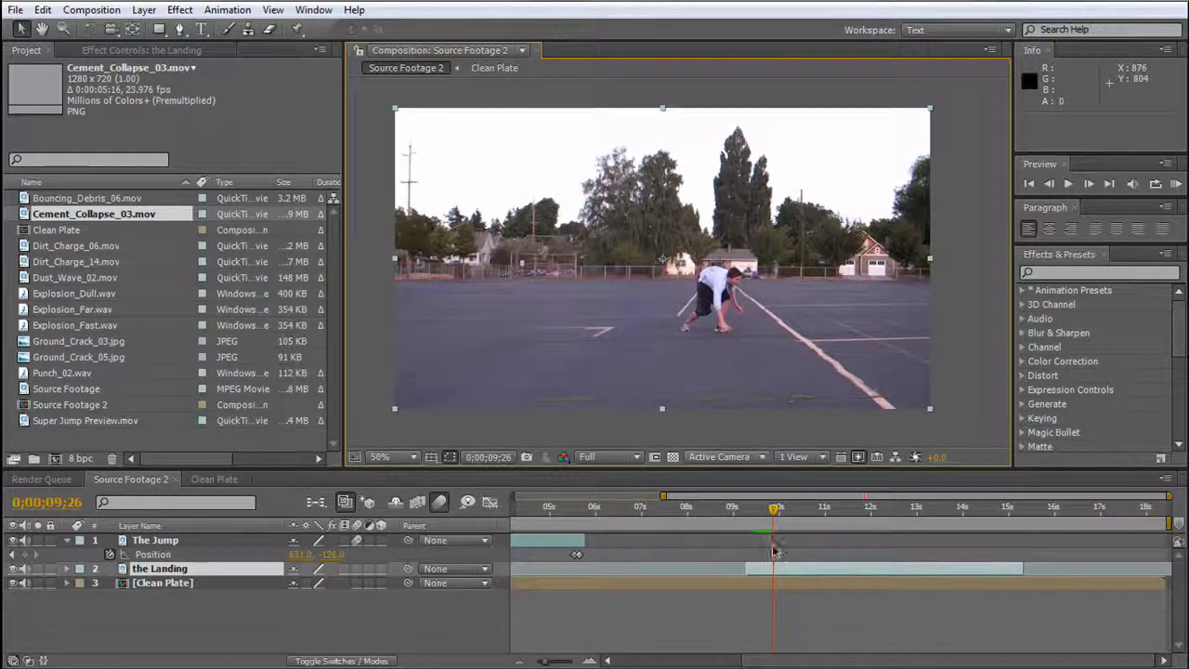
# Slide the Landing layer to start at 0;00;09;22 and check the landing near 0;00;10;05.
pyautogui.moveTo(769, 568)
pyautogui.mouseDown()
pyautogui.moveTo(828, 570)
pyautogui.moveTo(775, 568)
pyautogui.mouseUp()
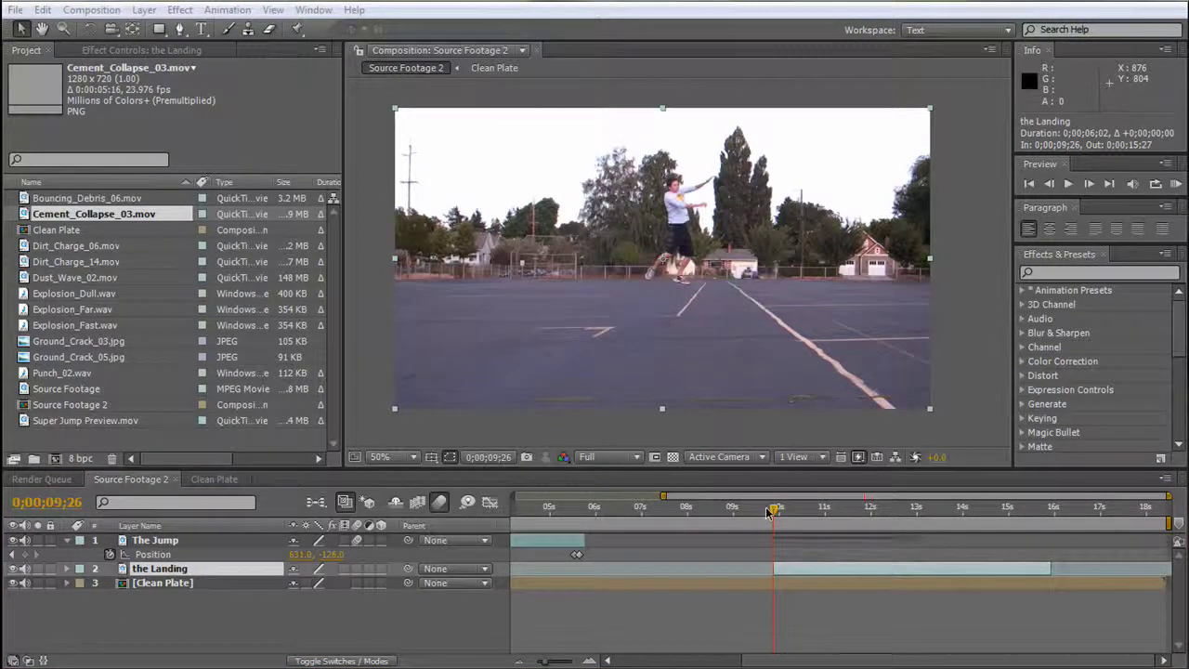
pyautogui.moveTo(776, 510); pyautogui.dragTo(794, 514)
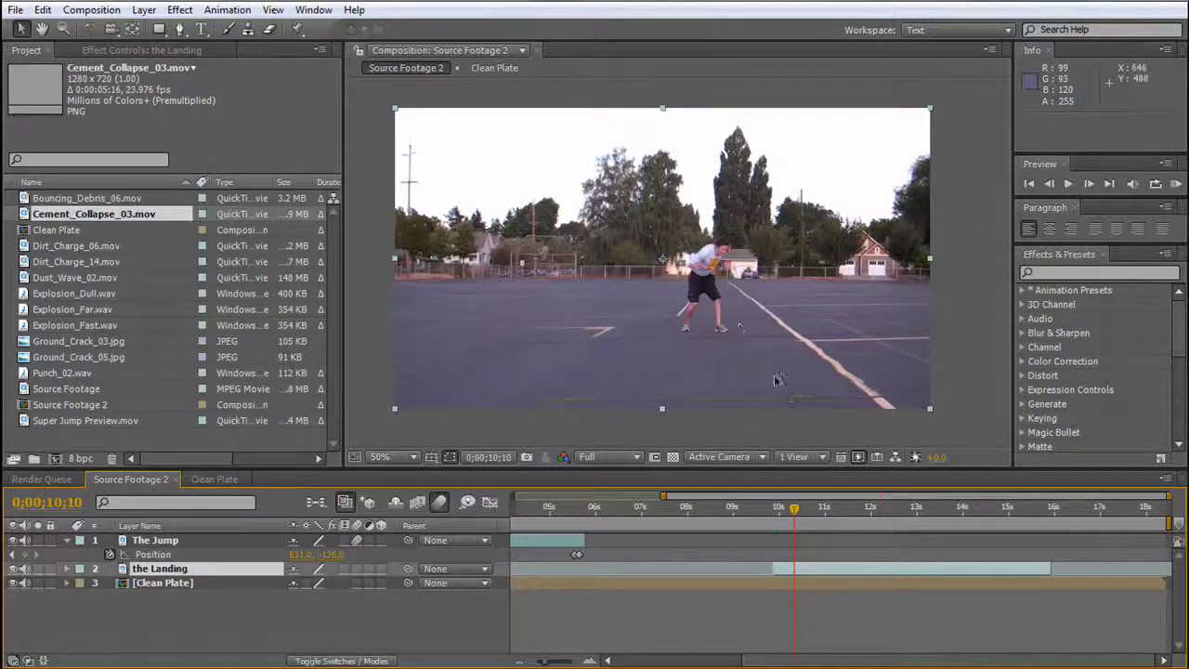
pyautogui.moveTo(830, 569)
pyautogui.mouseDown()
pyautogui.moveTo(843, 570)
pyautogui.moveTo(822, 569)
pyautogui.mouseUp()
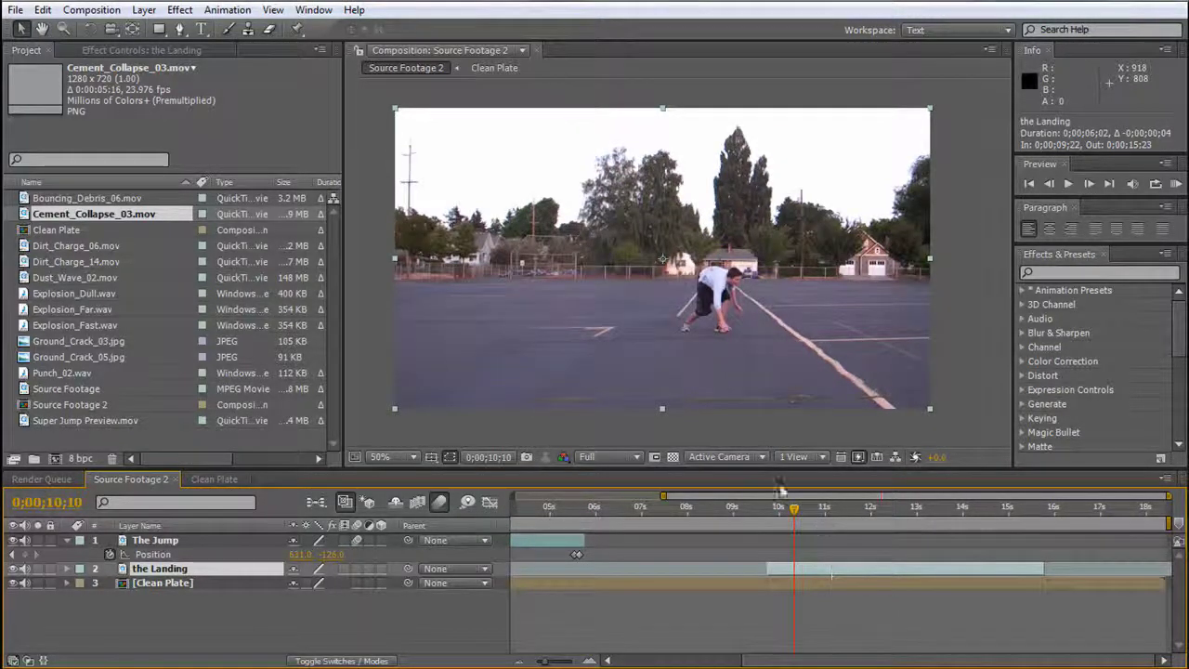
pyautogui.moveTo(794, 510)
pyautogui.mouseDown()
pyautogui.moveTo(821, 514)
pyautogui.moveTo(779, 518)
pyautogui.moveTo(795, 518)
pyautogui.mouseUp()
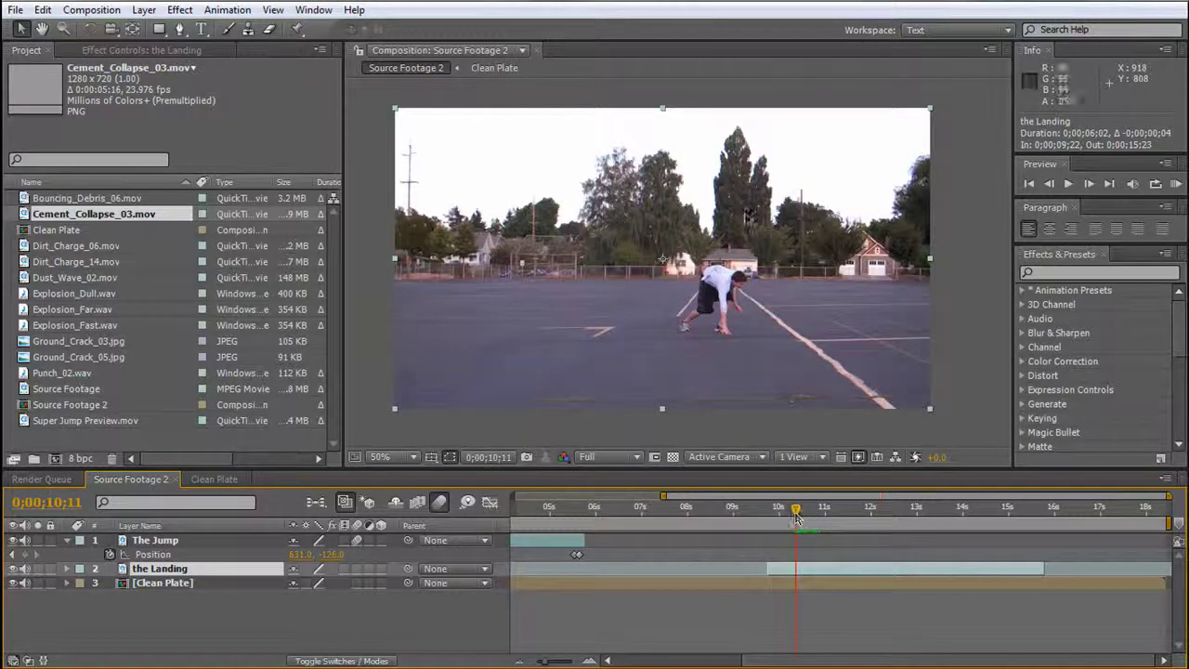
pyautogui.moveTo(795, 517); pyautogui.dragTo(786, 516)
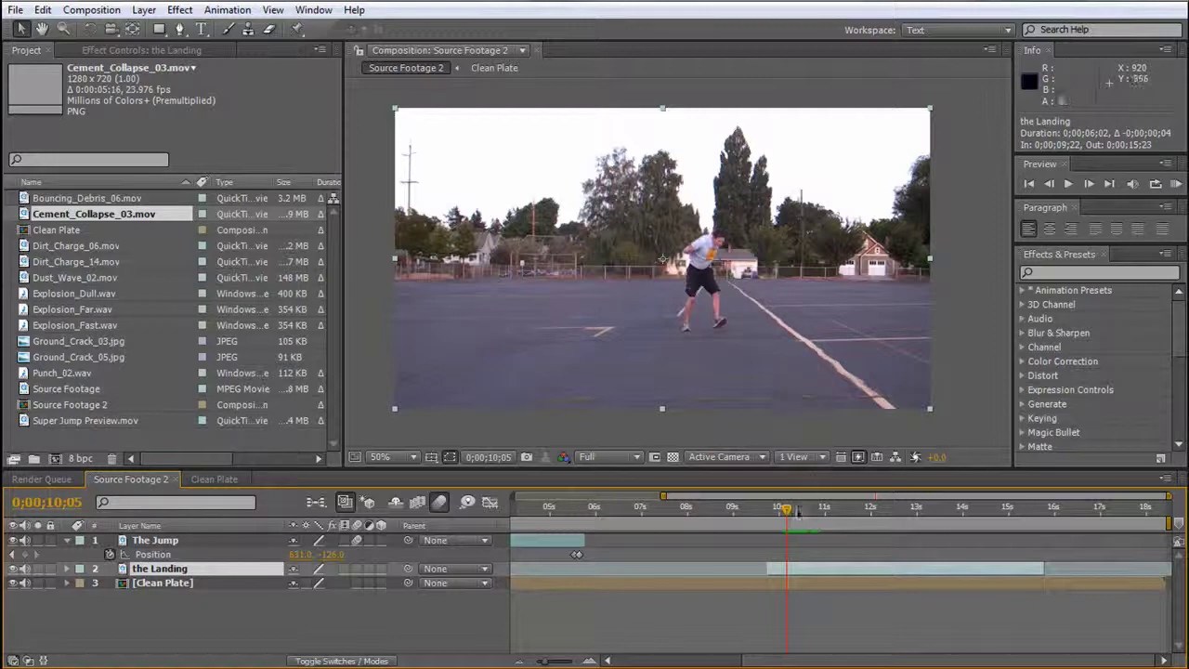
pyautogui.moveTo(785, 517)
pyautogui.mouseDown()
pyautogui.moveTo(806, 516)
pyautogui.moveTo(785, 518)
pyautogui.mouseUp()
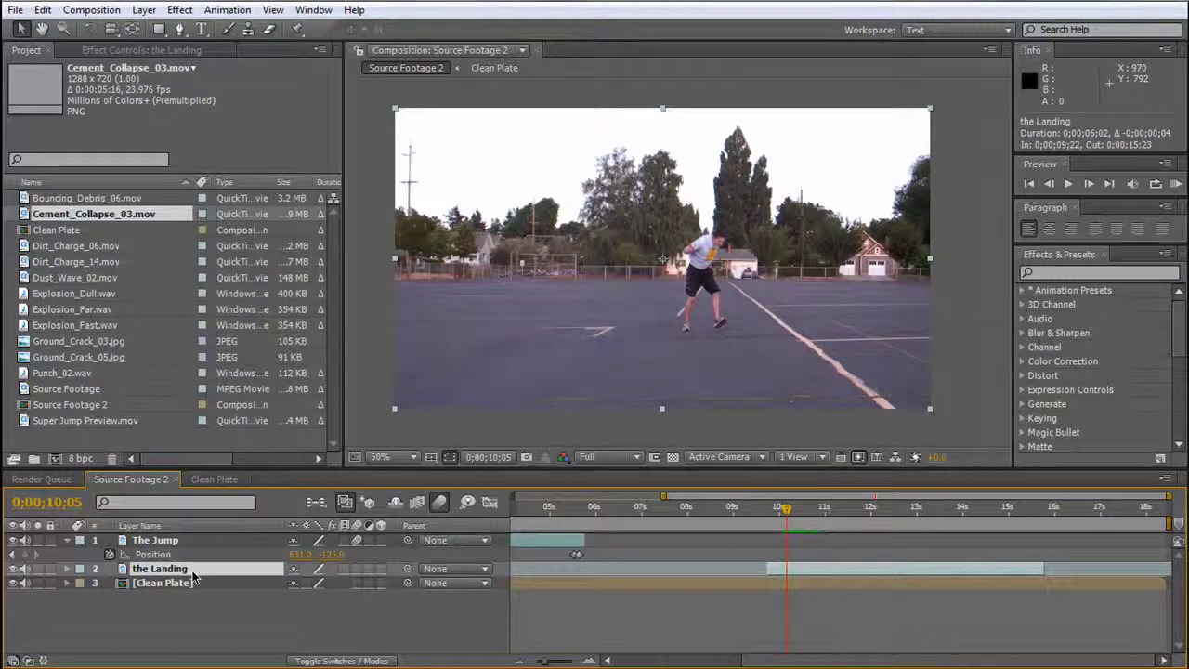
# Precompose the Landing layer as 'the Landing', moving all attributes into the new composition.
pyautogui.hotkey('ctrl', 'shift', 'c')
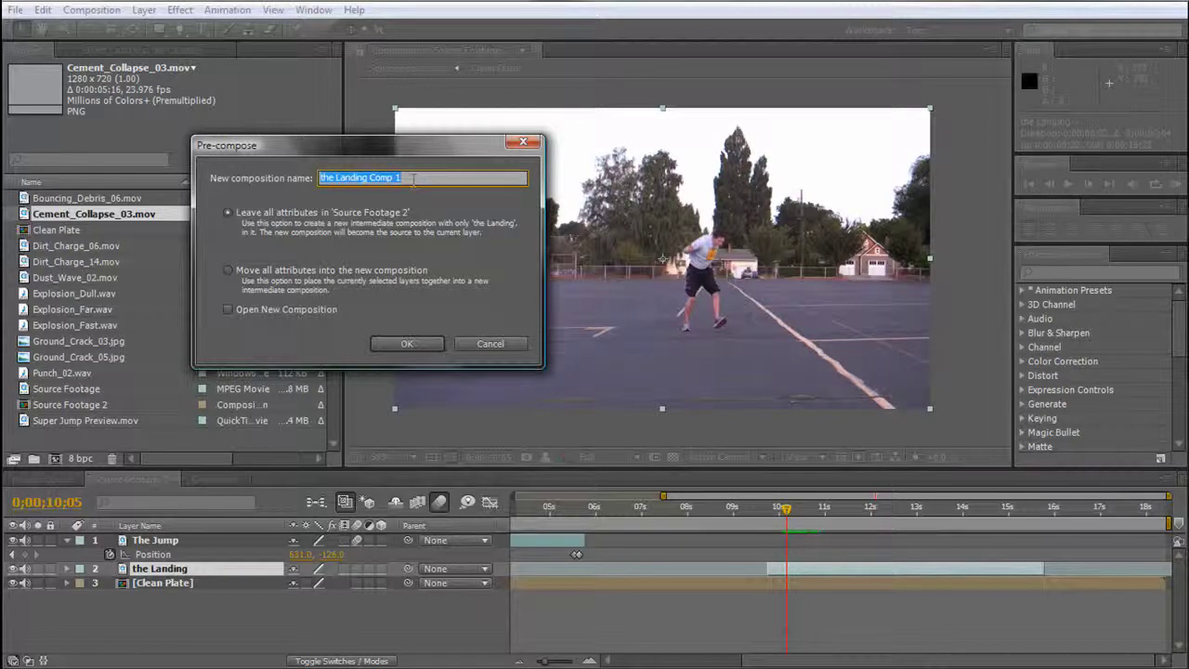
pyautogui.write('th')
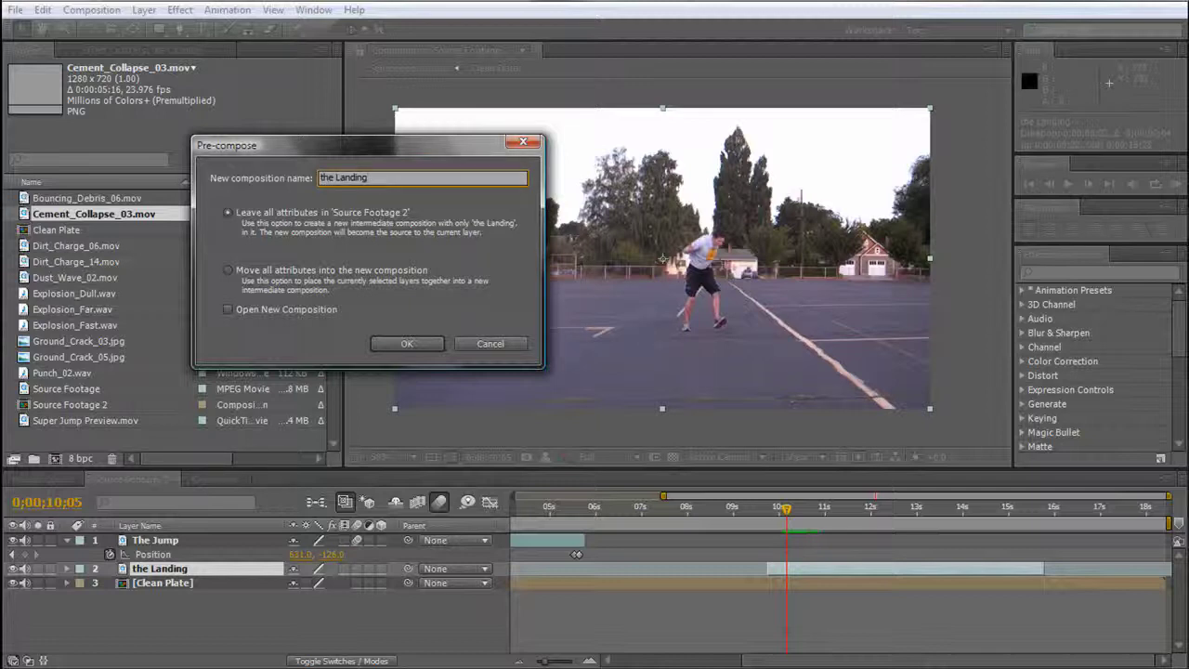
pyautogui.click(229, 270)
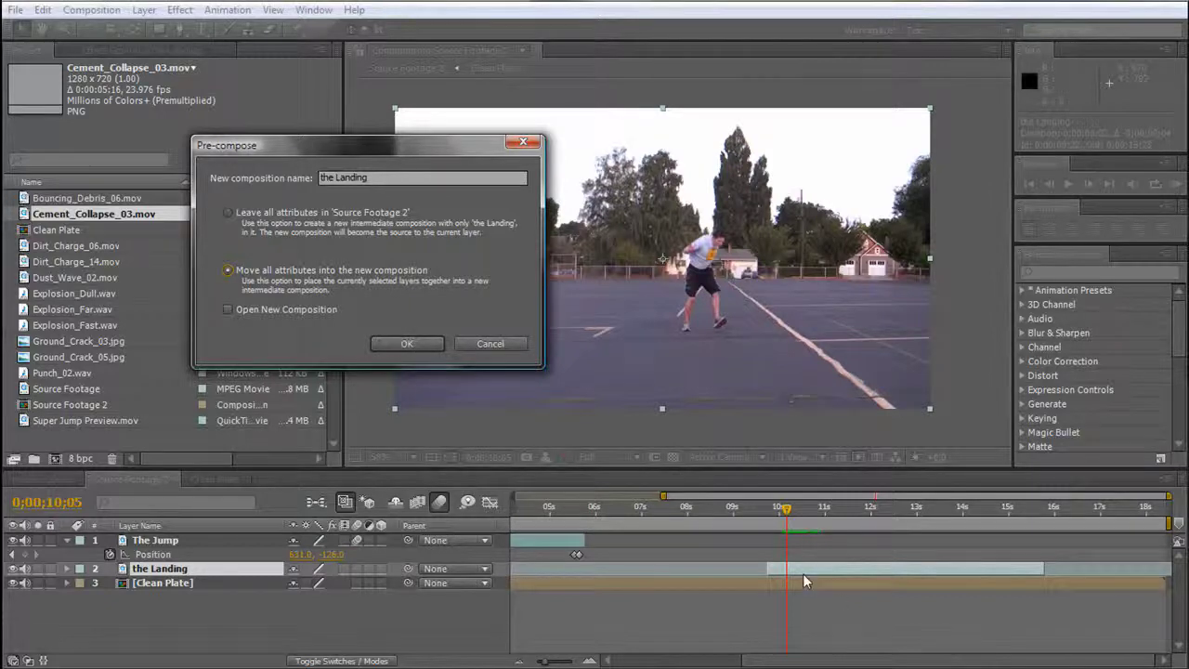
pyautogui.click(408, 343)
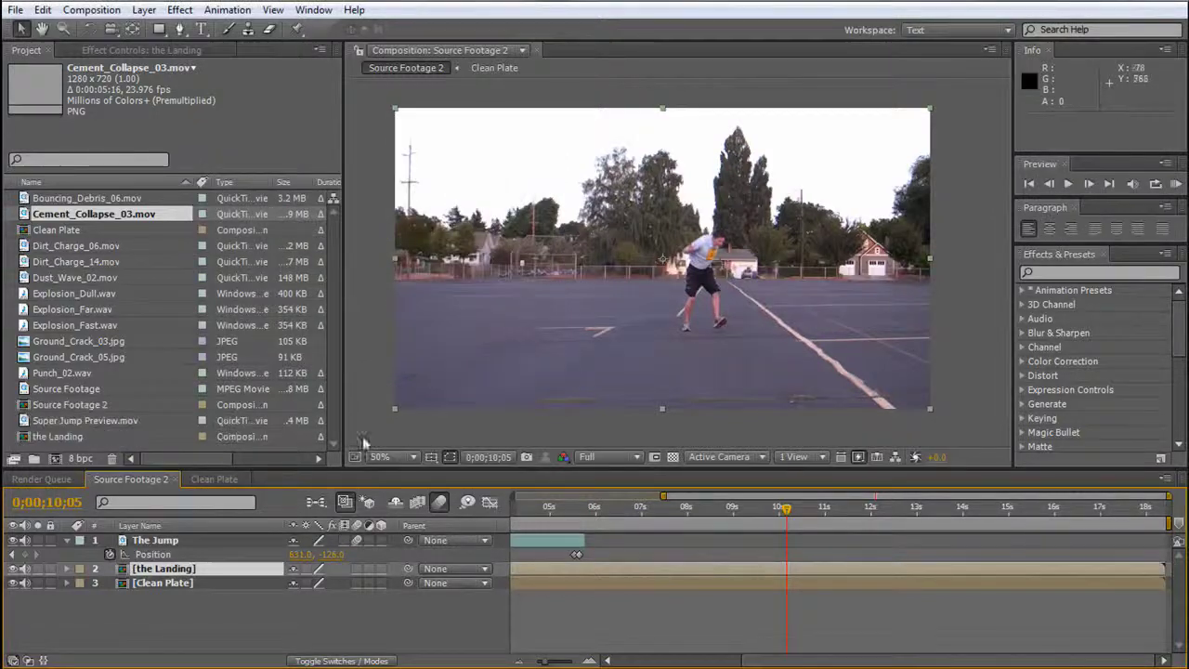
# Open the Landing precomp and duplicate its Landing layer.
pyautogui.doubleClick(165, 573)
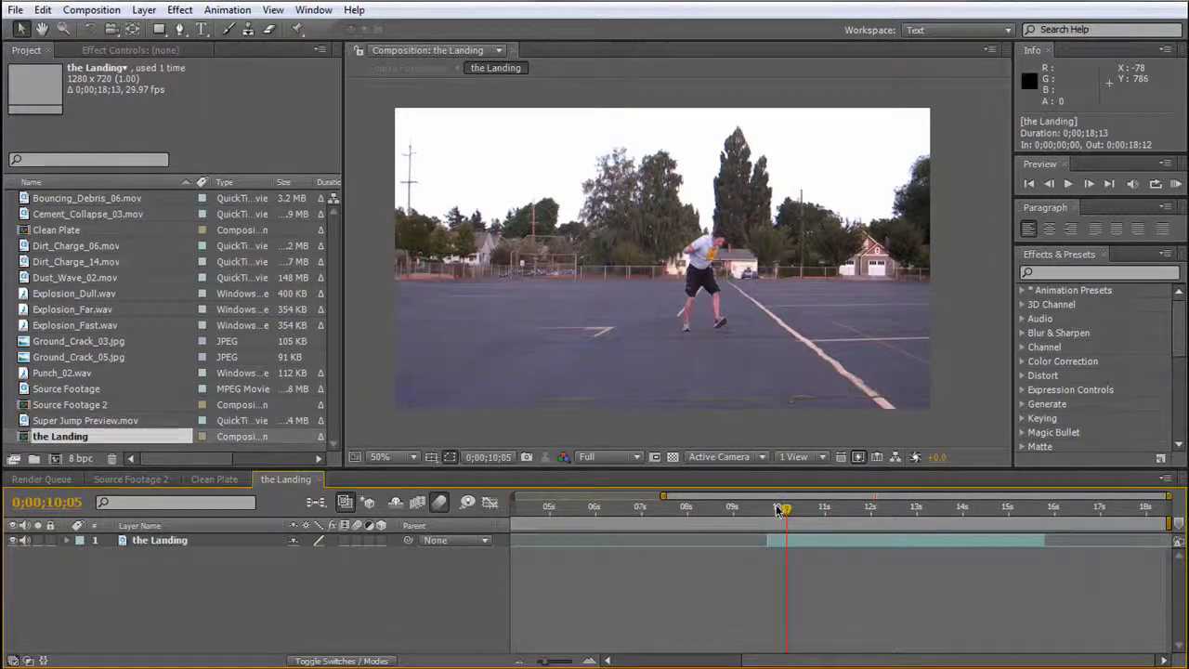
pyautogui.moveTo(778, 510); pyautogui.dragTo(774, 510)
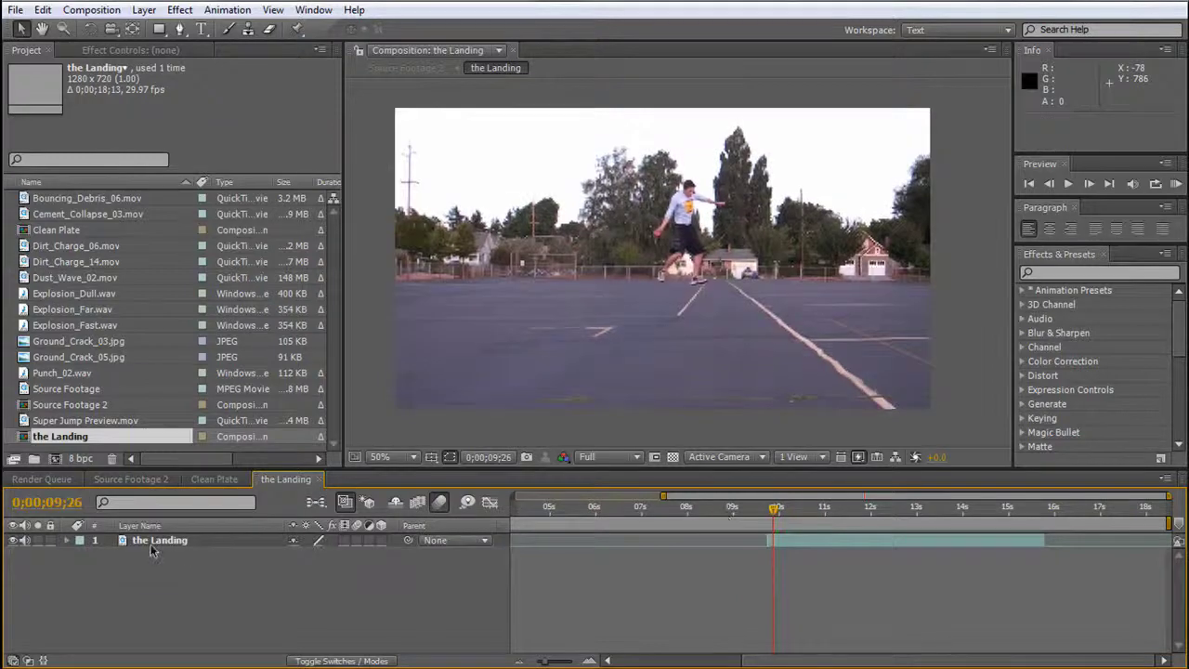
pyautogui.click(153, 548)
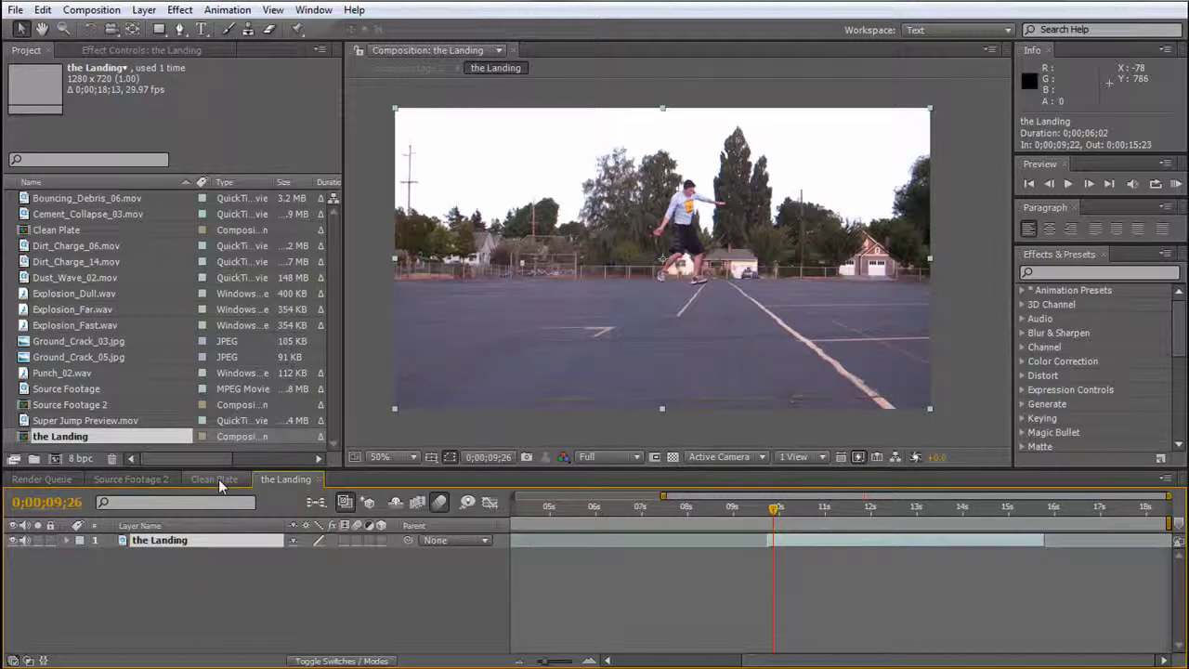
pyautogui.hotkey('ctrl', 'd')
# Place the duplicate below, 7 s earlier, extended to span 0;00;02;22–0;00;17;18.
pyautogui.moveTo(834, 555)
pyautogui.mouseDown()
pyautogui.moveTo(865, 558)
pyautogui.moveTo(729, 560)
pyautogui.moveTo(832, 563)
pyautogui.mouseUp()
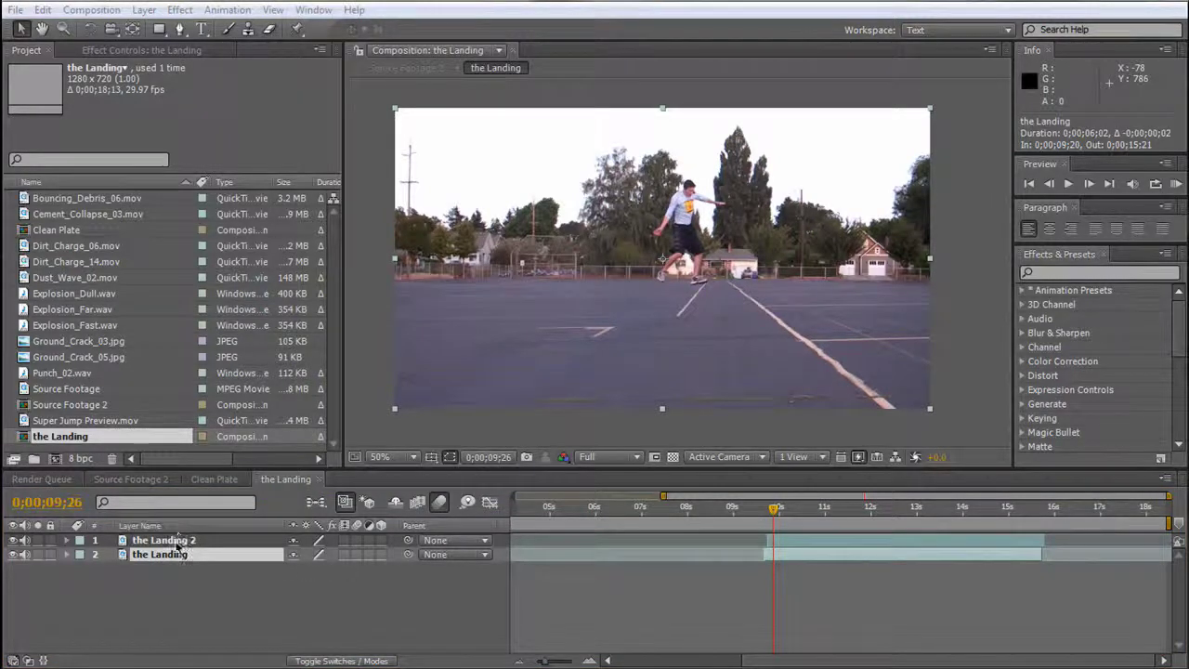
pyautogui.moveTo(177, 541); pyautogui.dragTo(182, 561)
pyautogui.moveTo(962, 560); pyautogui.dragTo(642, 578)
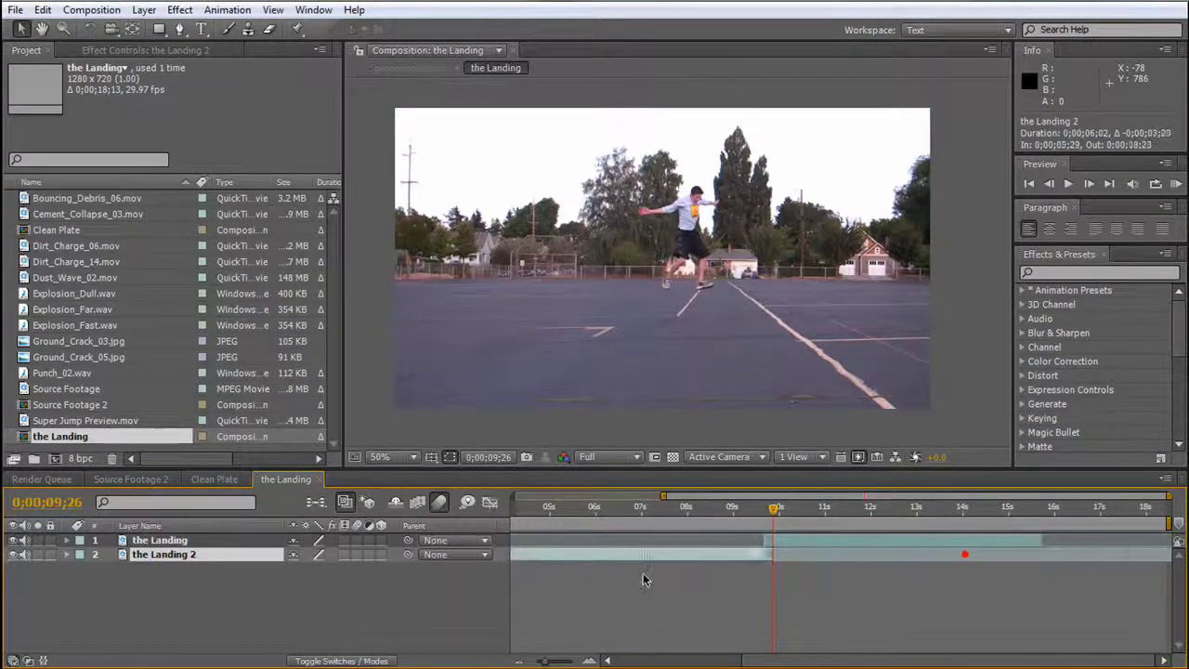
pyautogui.moveTo(1158, 567); pyautogui.dragTo(1148, 566)
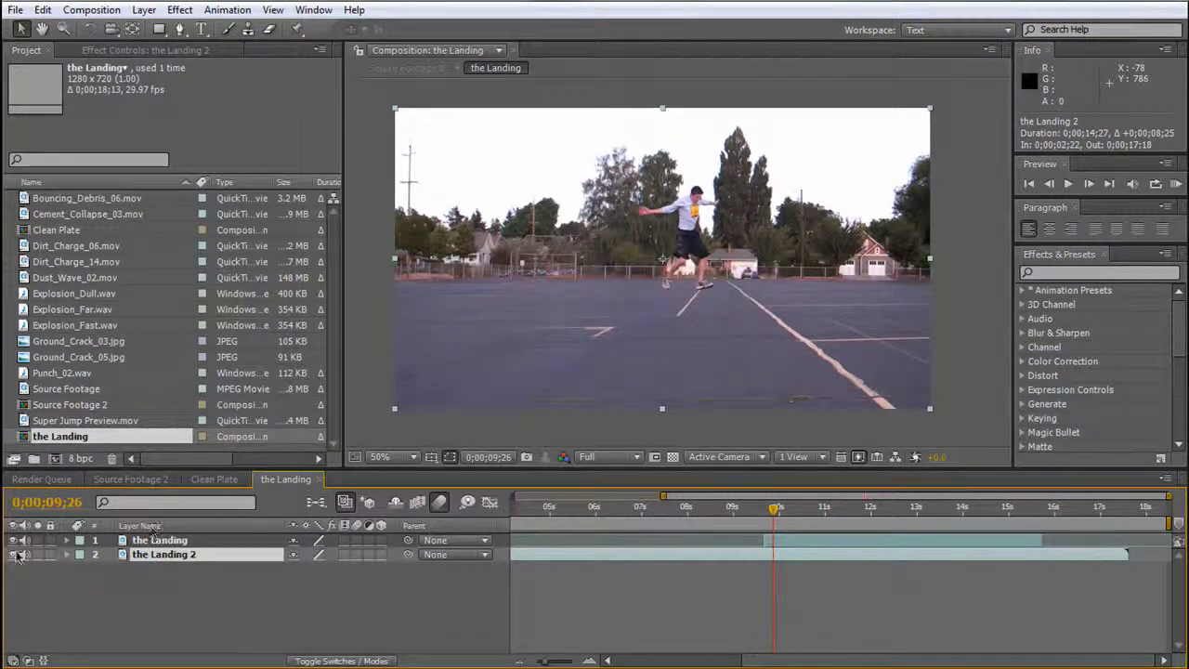
pyautogui.moveTo(774, 509); pyautogui.dragTo(906, 510)
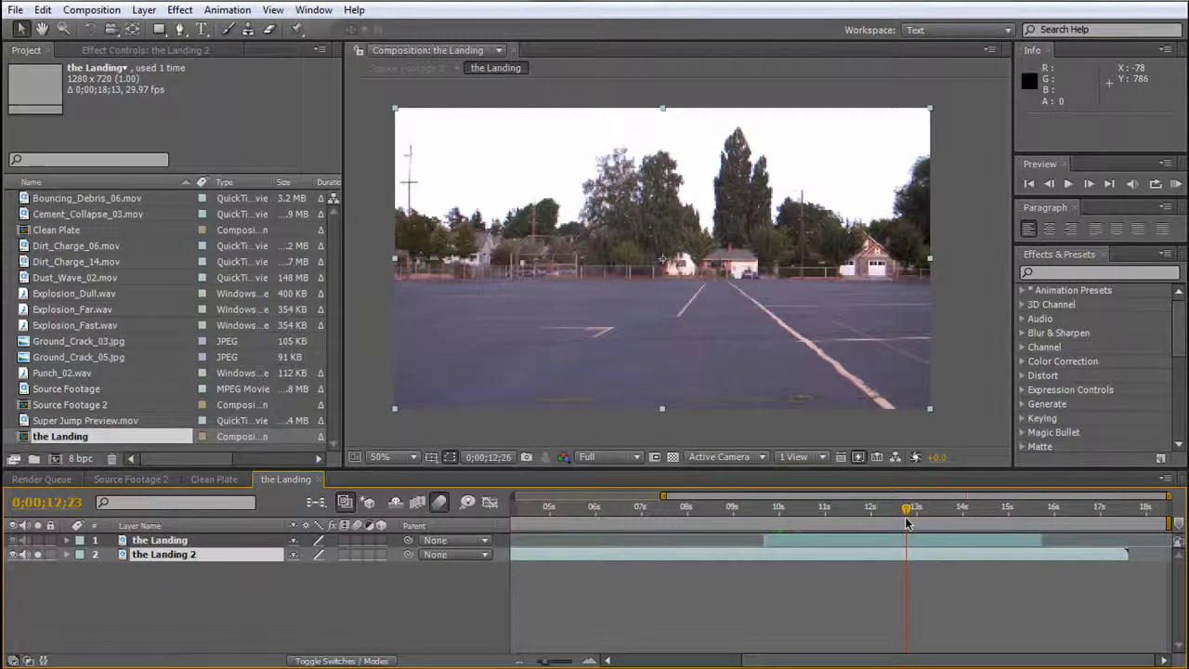
# Freeze the Landing 2 layer on its current frame and shift it later in time.
pyautogui.rightClick(137, 555)
pyautogui.moveTo(273, 338)
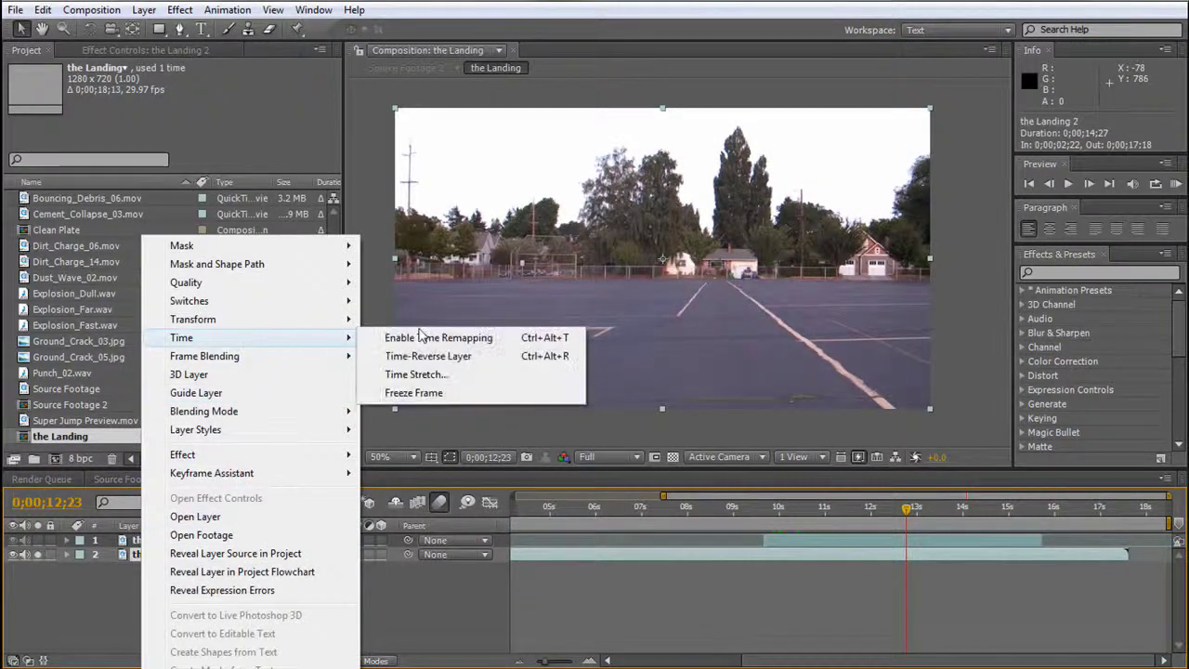
pyautogui.click(444, 392)
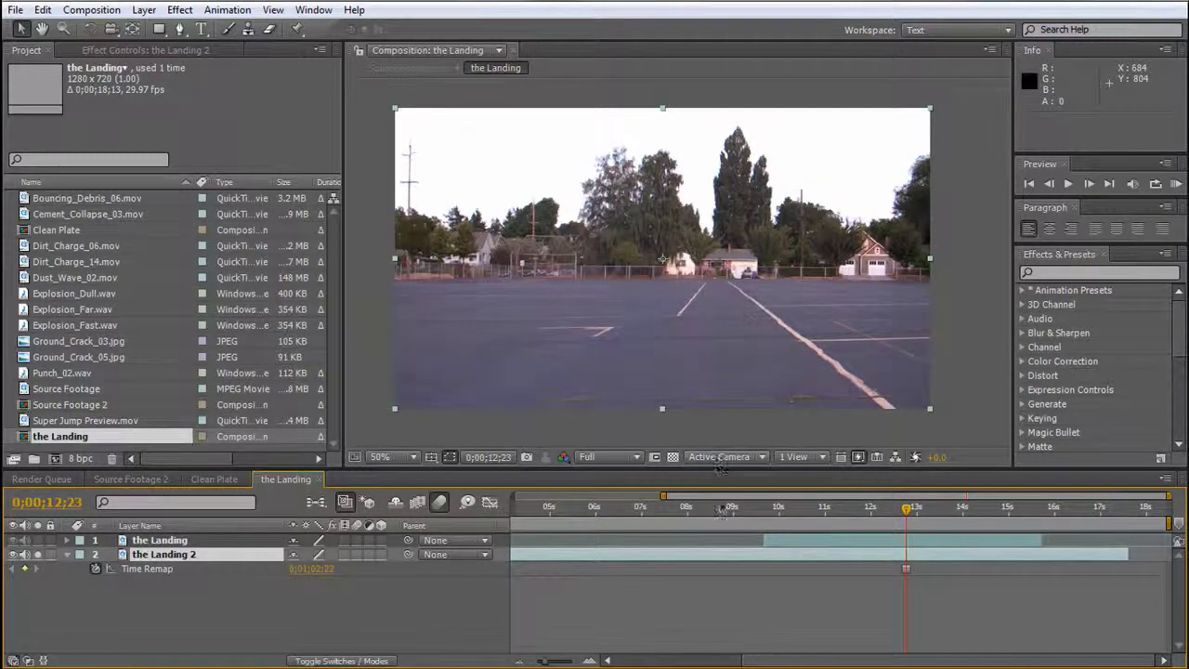
pyautogui.moveTo(756, 557); pyautogui.dragTo(817, 560)
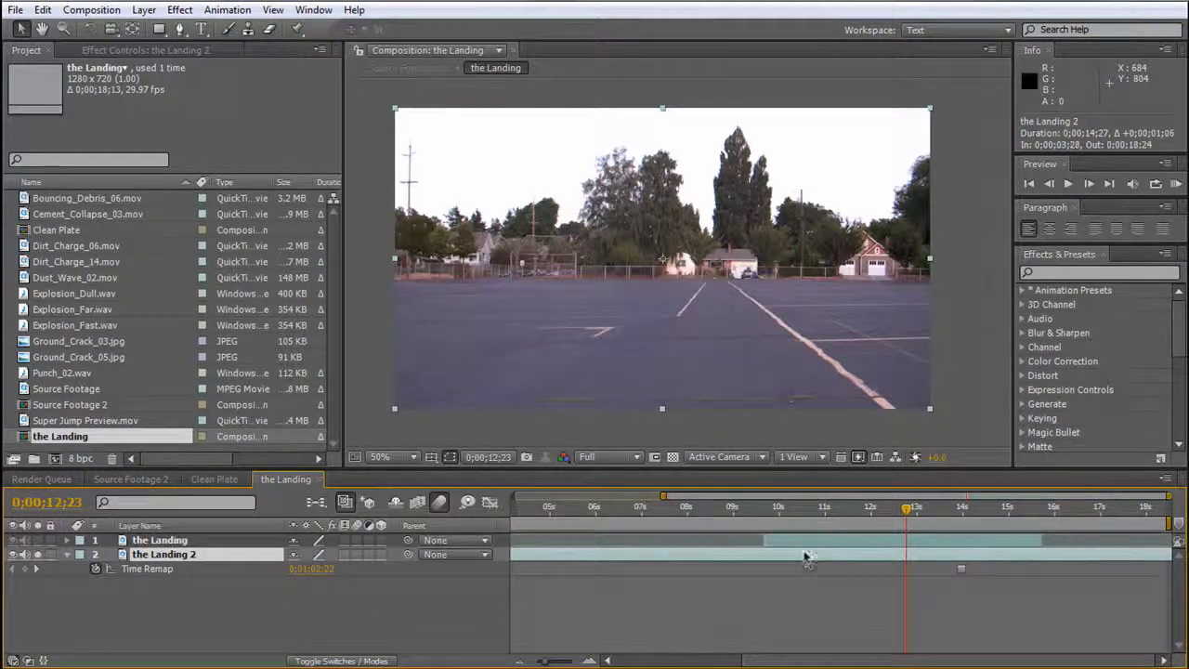
pyautogui.press('space')
pyautogui.press('space')
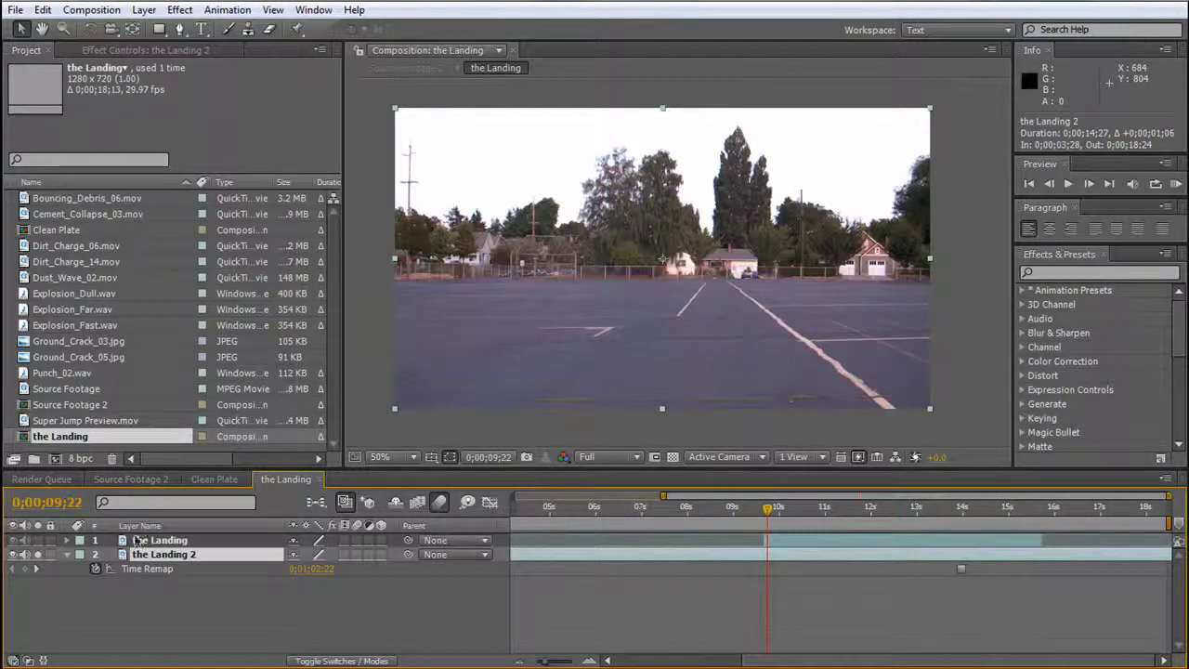
# Copy the top Landing layer at the frame where the jumper crouches.
pyautogui.click(158, 540)
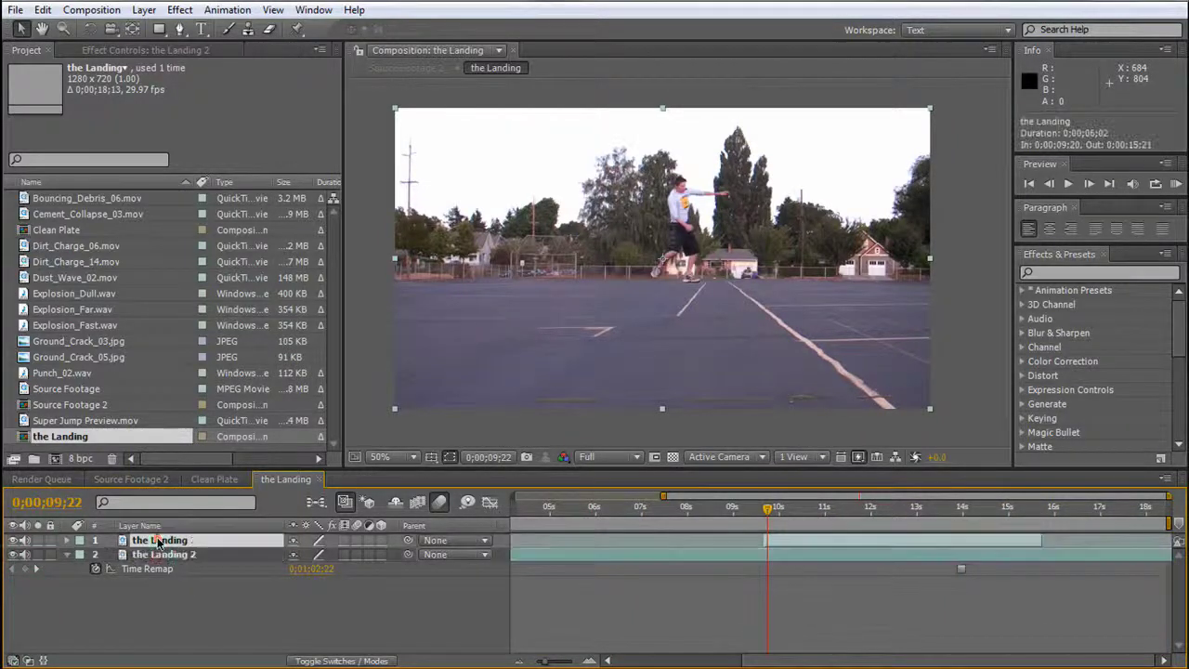
pyautogui.moveTo(767, 508); pyautogui.dragTo(792, 507)
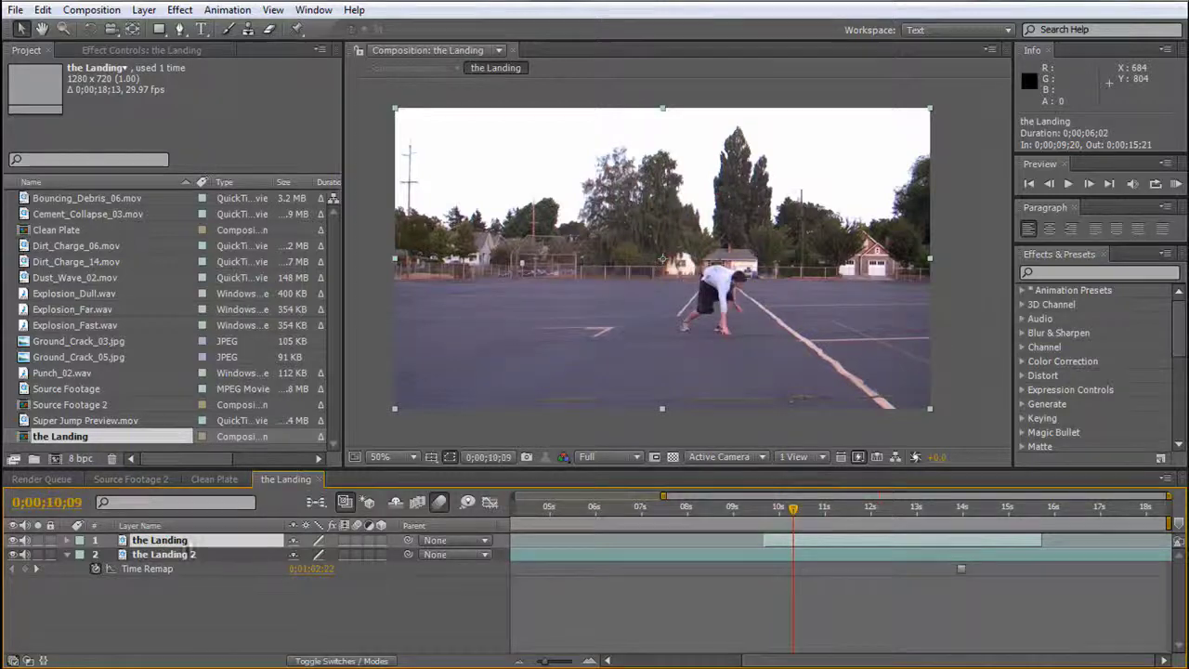
pyautogui.hotkey('ctrl', 'c')
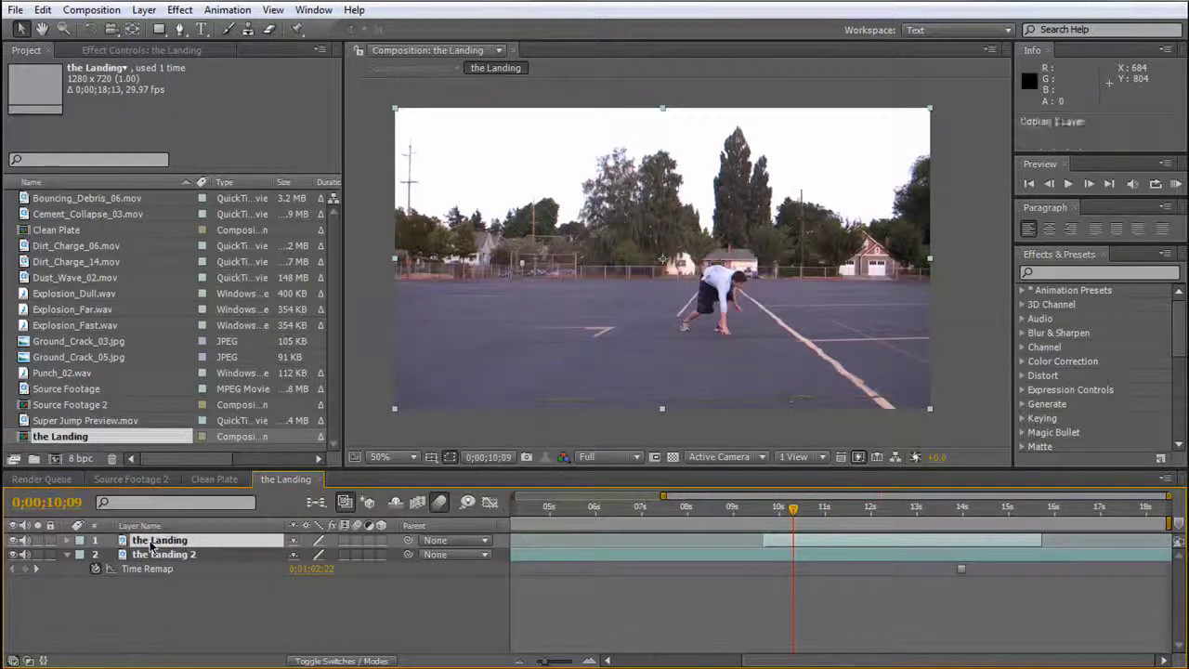
# Paste the copied layer into Source Footage 2 beneath the Landing layer.
pyautogui.click(154, 481)
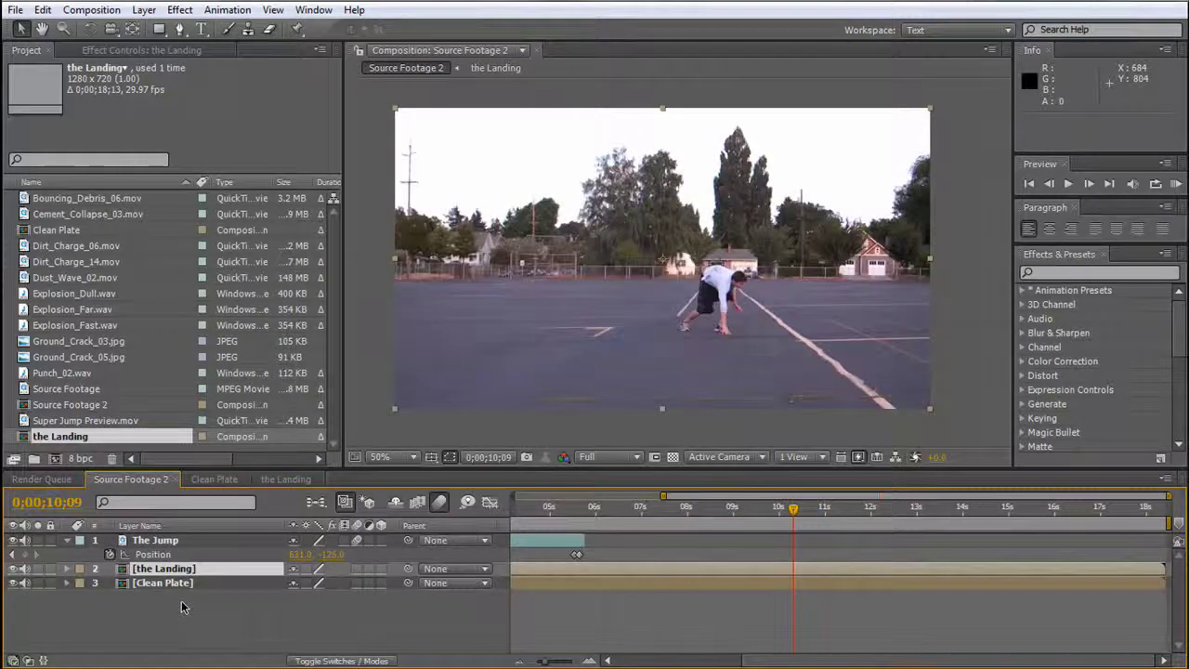
pyautogui.hotkey('ctrl', 'v')
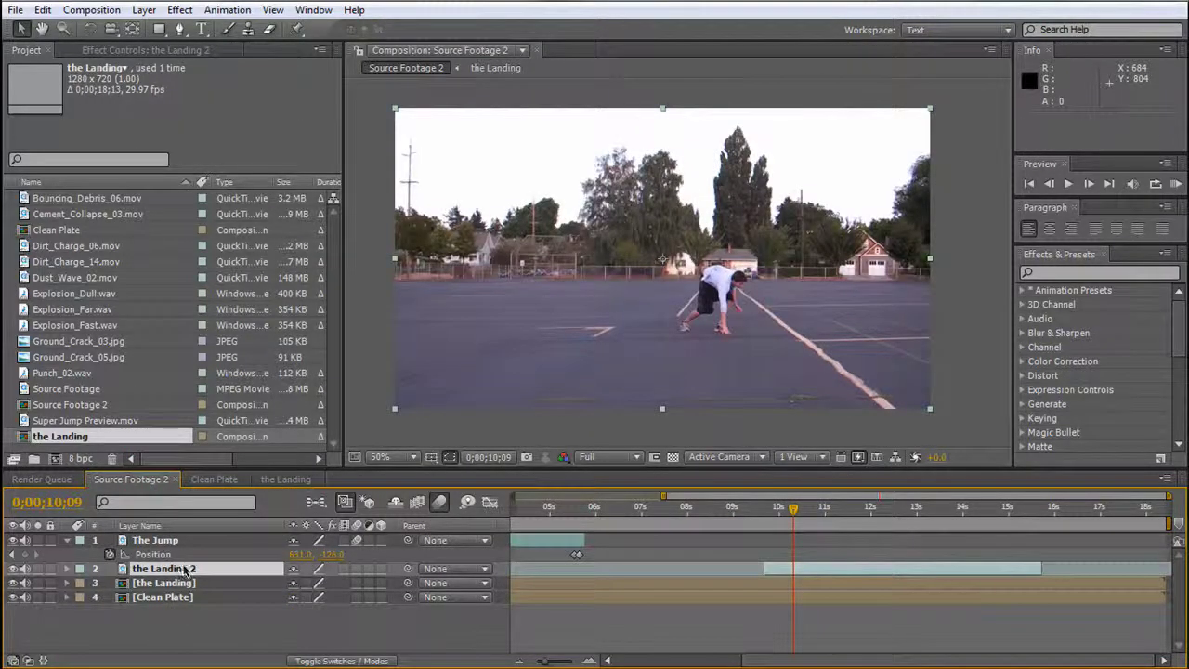
pyautogui.moveTo(181, 568); pyautogui.dragTo(179, 585)
# Rename the Landing layer to 'Landing MATTE' and return to the Landing comp.
pyautogui.click(178, 569)
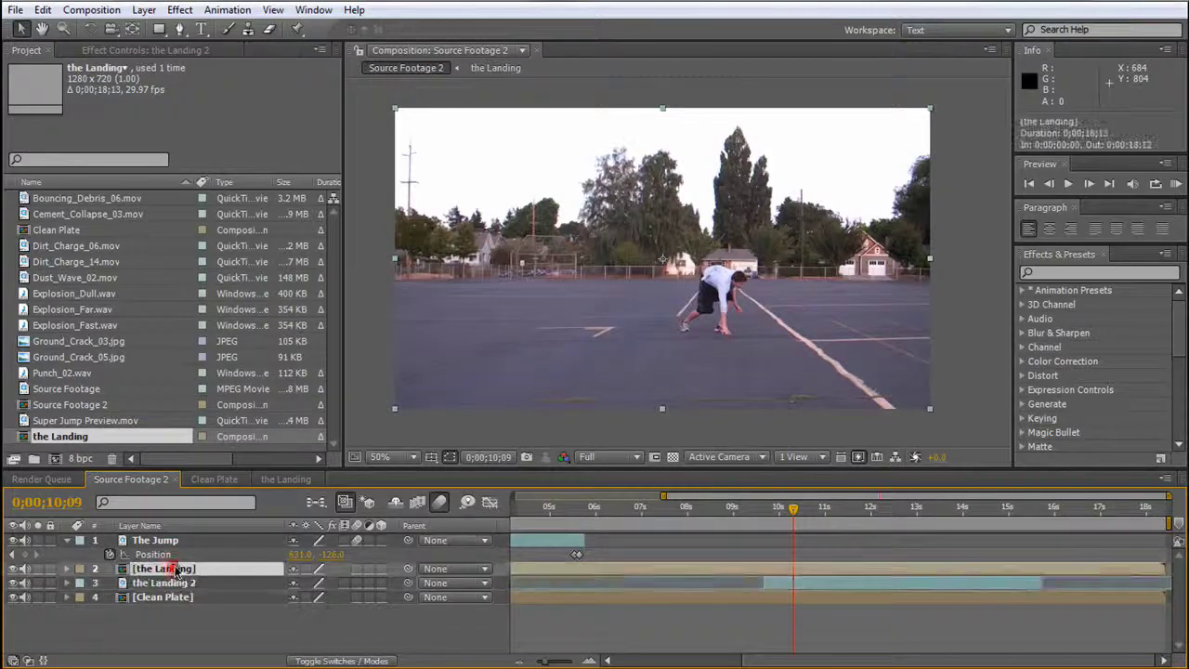
pyautogui.press('Return')
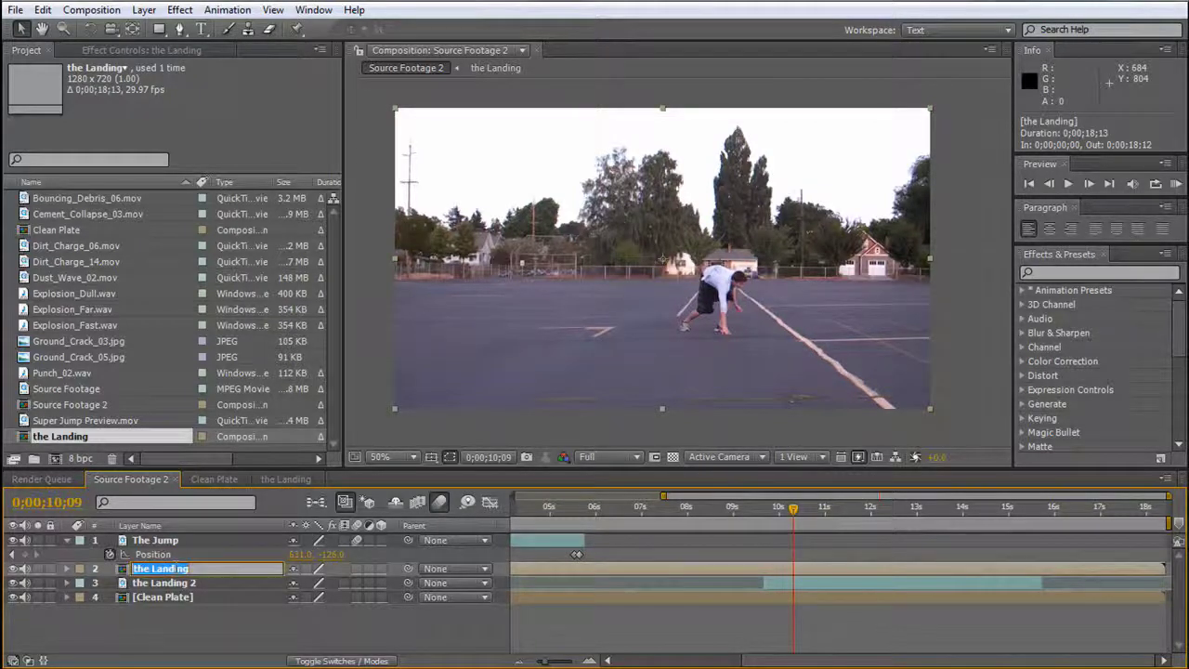
pyautogui.write('Li')
pyautogui.press('Return')
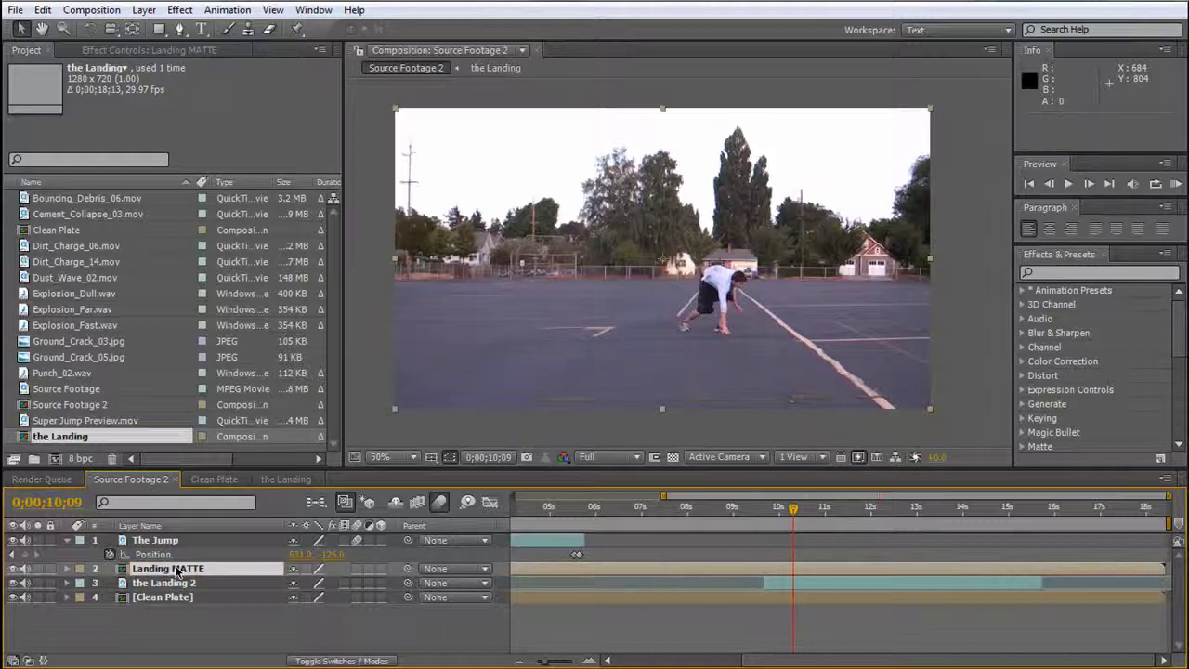
pyautogui.click(181, 584)
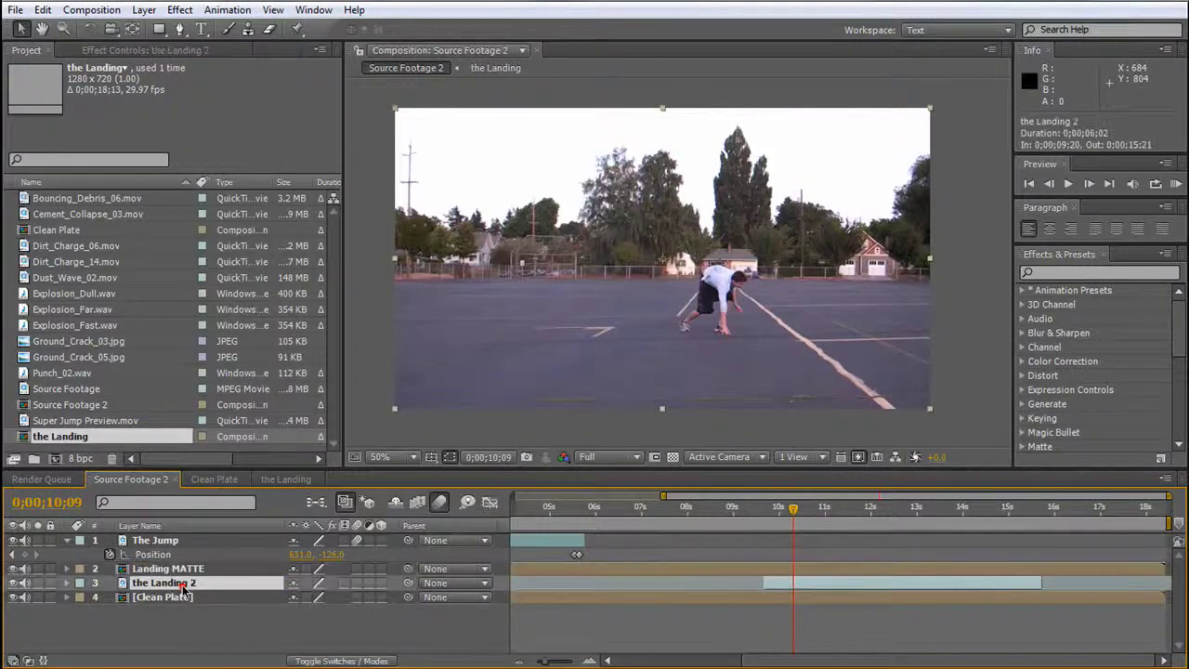
pyautogui.click(183, 570)
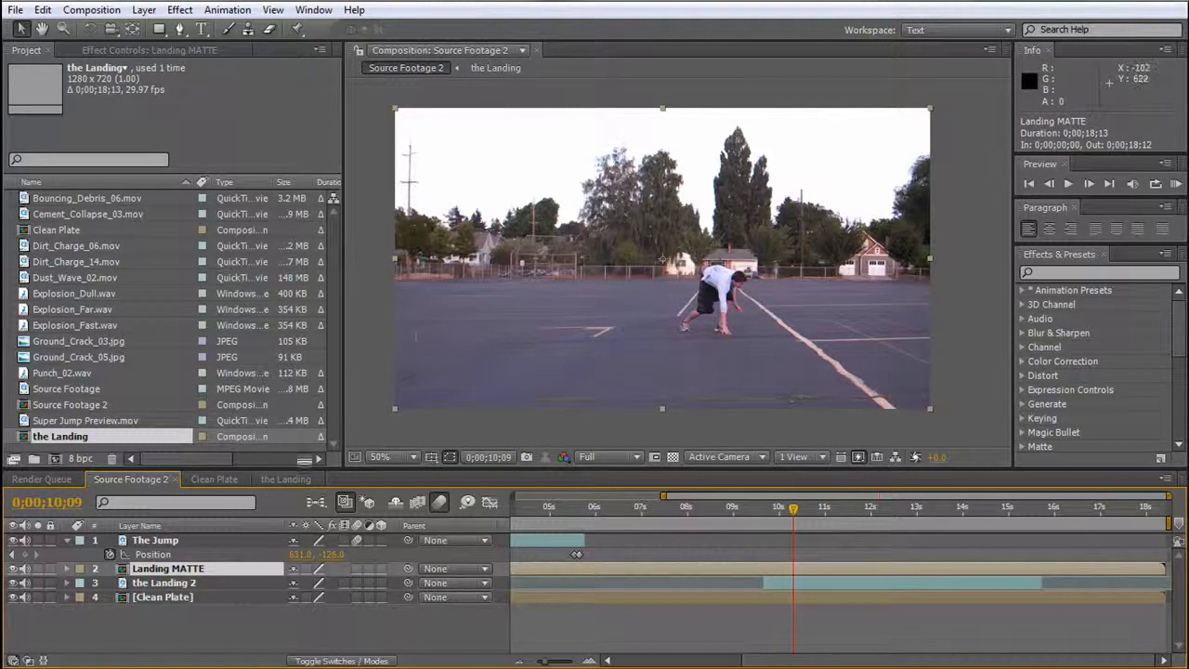
pyautogui.click(274, 478)
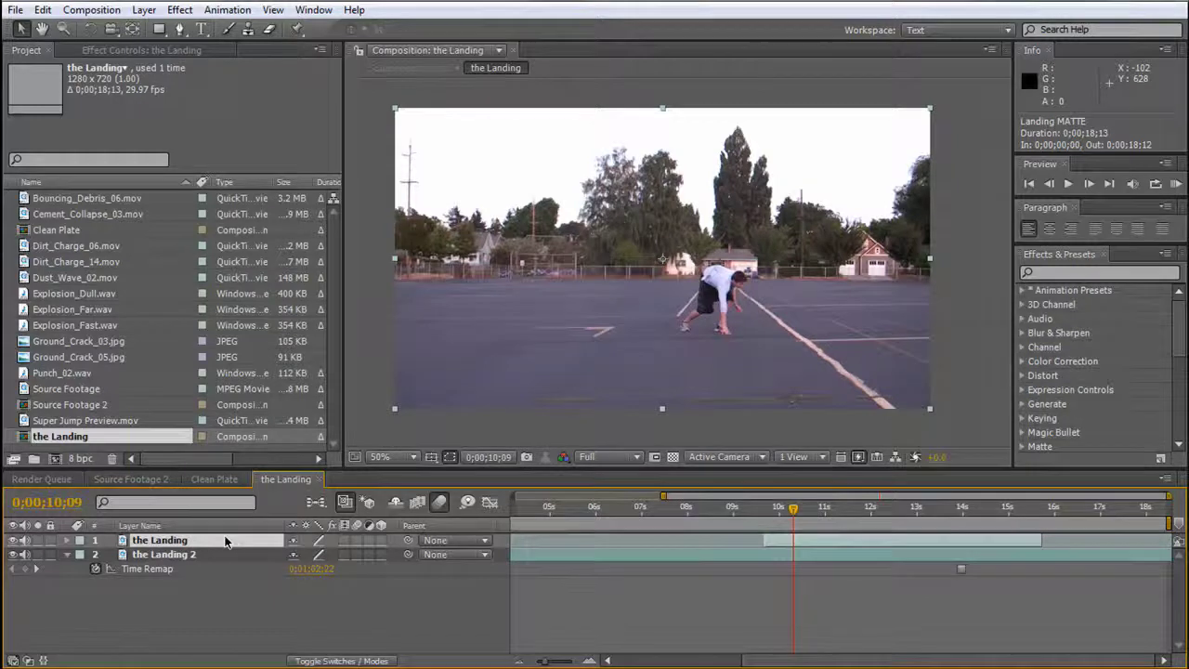
# Set the top Landing layer to Difference mode and review frames 10;07 through 10;29.
pyautogui.press('F4')
pyautogui.click(322, 540)
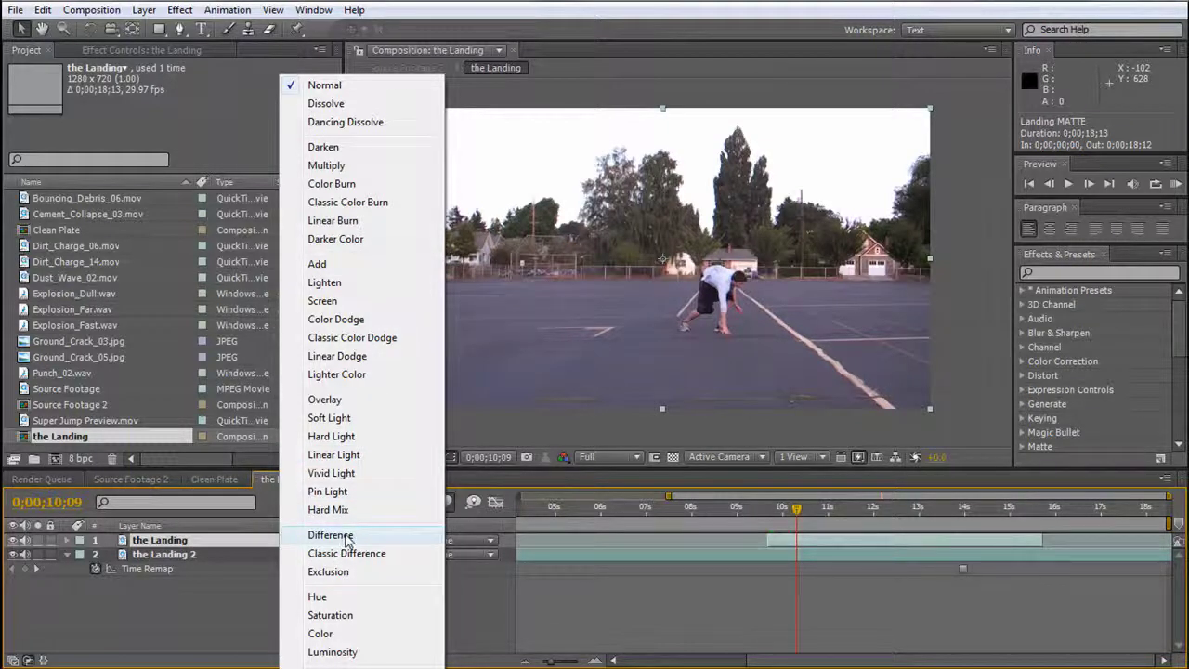
pyautogui.click(331, 534)
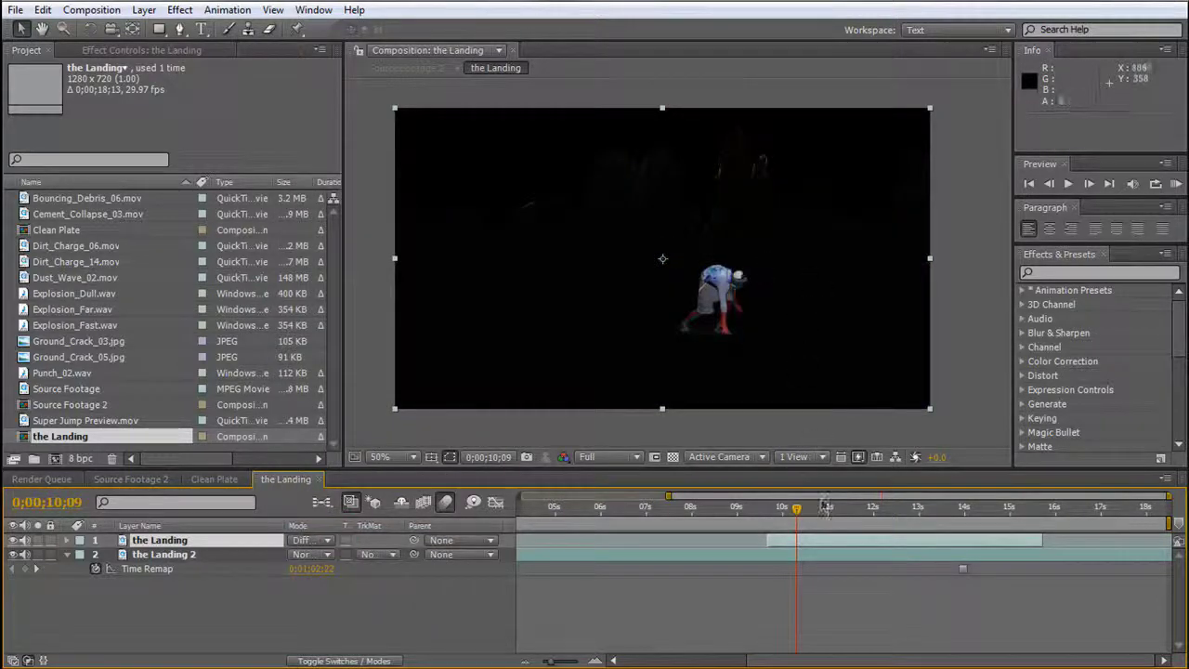
pyautogui.moveTo(796, 511); pyautogui.dragTo(902, 511)
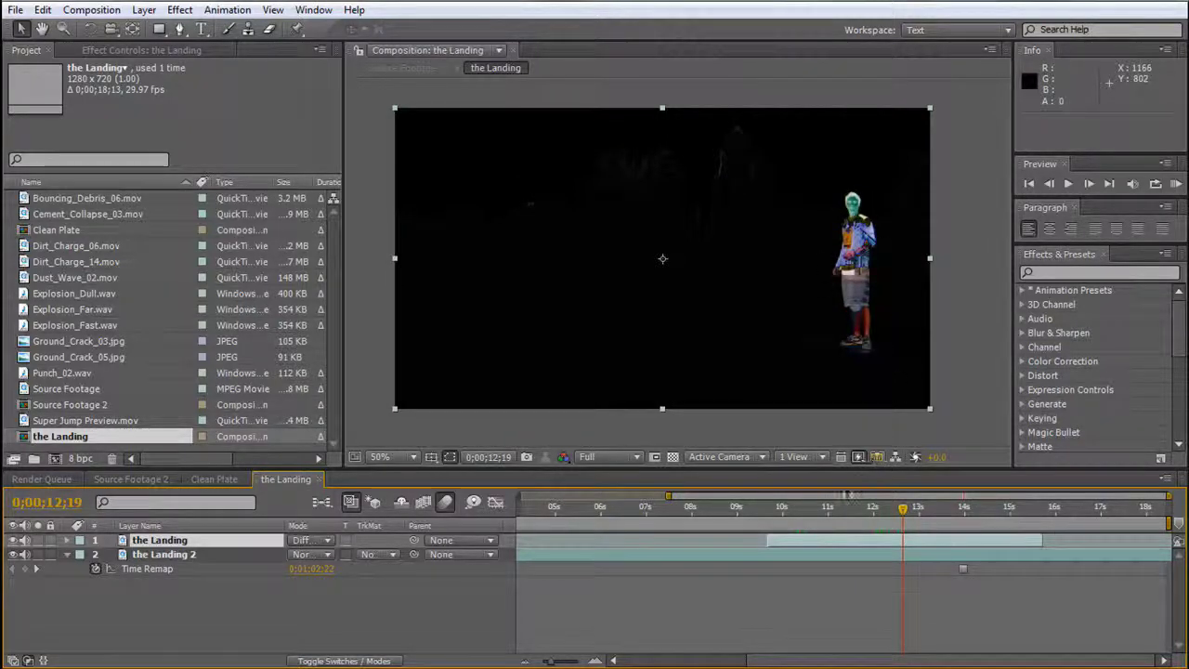
pyautogui.click(792, 508)
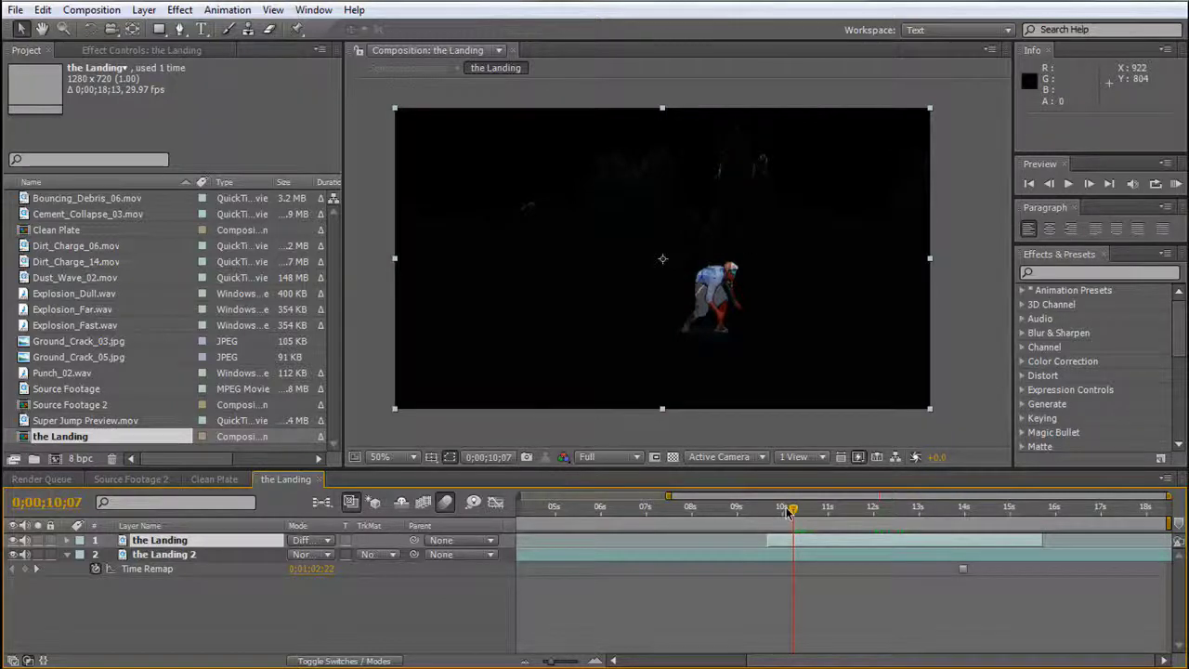
pyautogui.click(827, 510)
pyautogui.moveTo(847, 512); pyautogui.dragTo(920, 522)
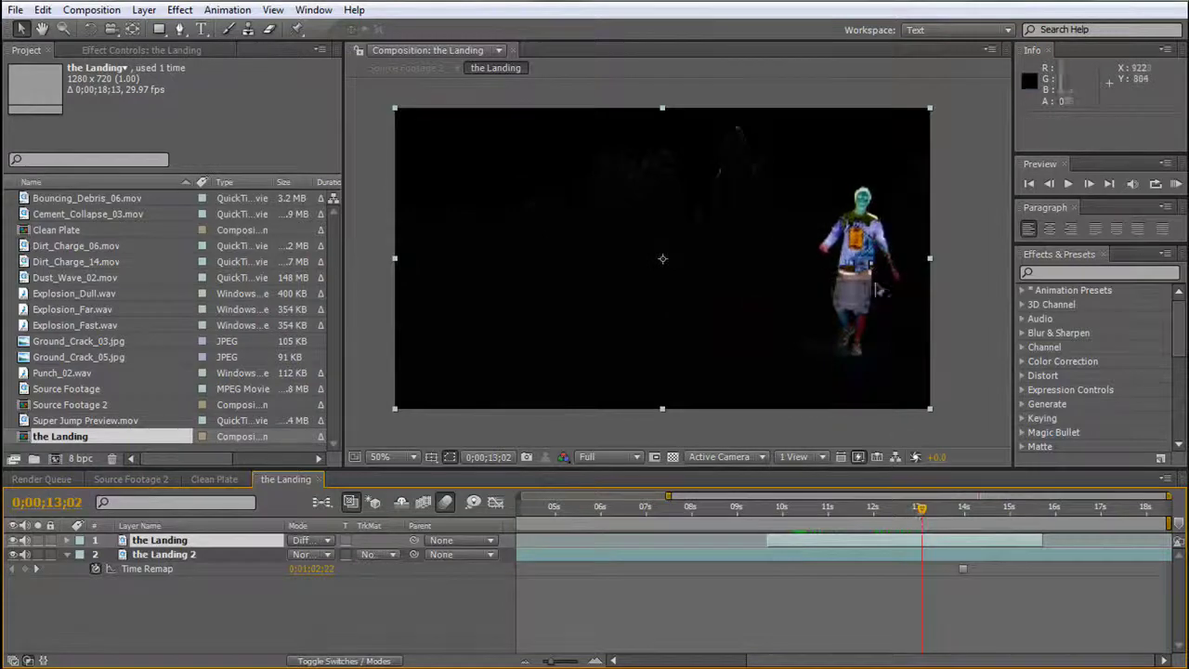
pyautogui.click(114, 50)
pyautogui.click(176, 9)
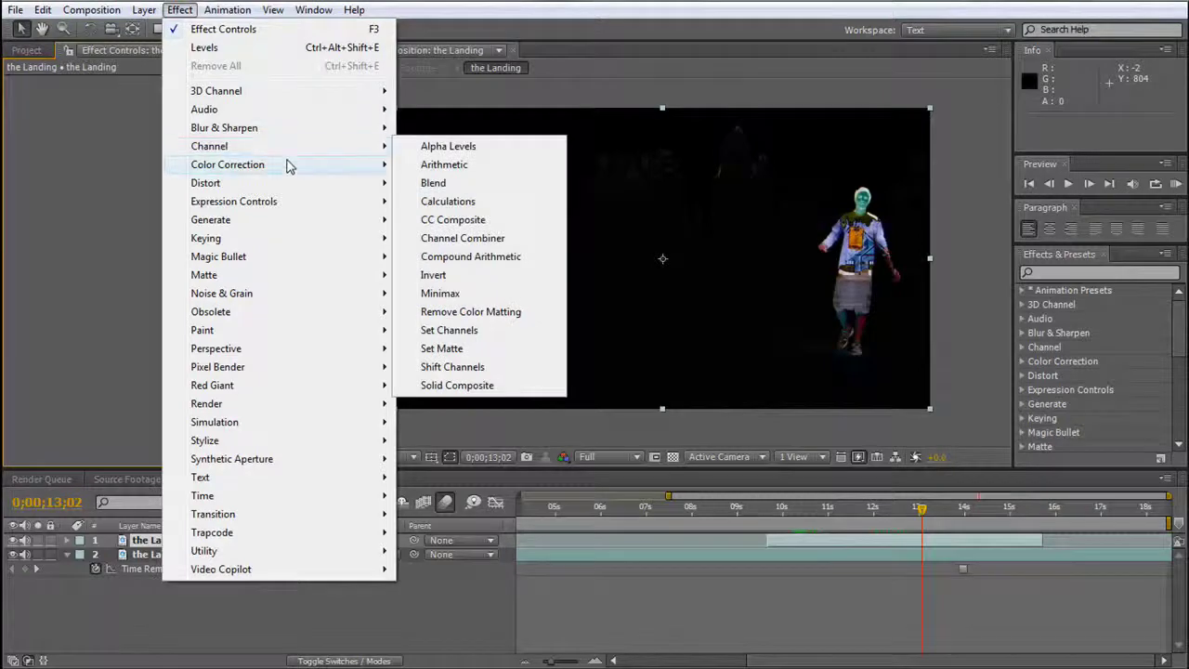
pyautogui.moveTo(287, 165)
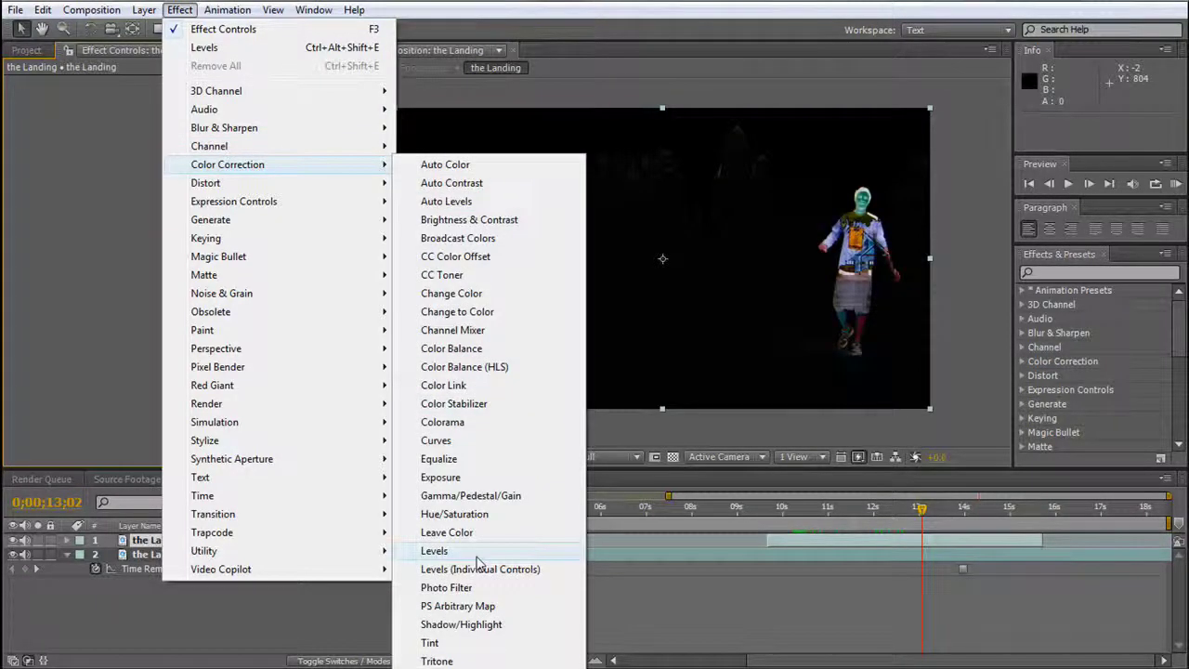
pyautogui.click(434, 551)
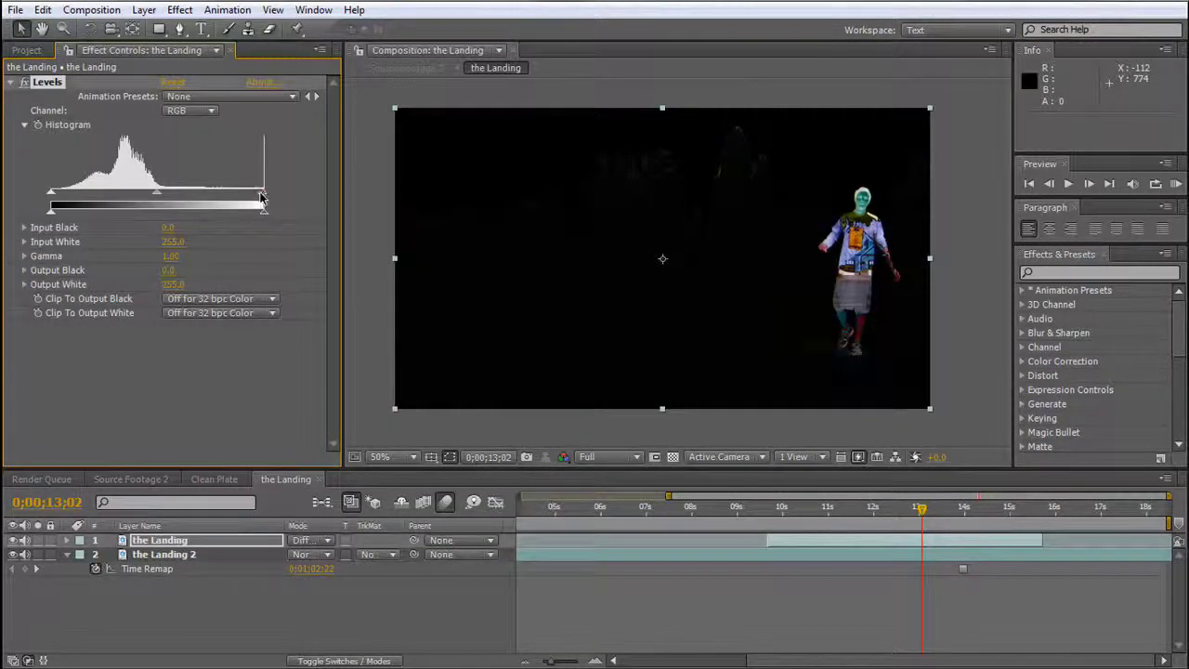
pyautogui.moveTo(261, 197)
pyautogui.mouseDown()
pyautogui.moveTo(198, 200)
pyautogui.moveTo(266, 202)
pyautogui.mouseUp()
pyautogui.moveTo(154, 192)
pyautogui.mouseDown()
pyautogui.moveTo(175, 197)
pyautogui.moveTo(117, 203)
pyautogui.moveTo(192, 202)
pyautogui.moveTo(142, 207)
pyautogui.moveTo(181, 201)
pyautogui.mouseUp()
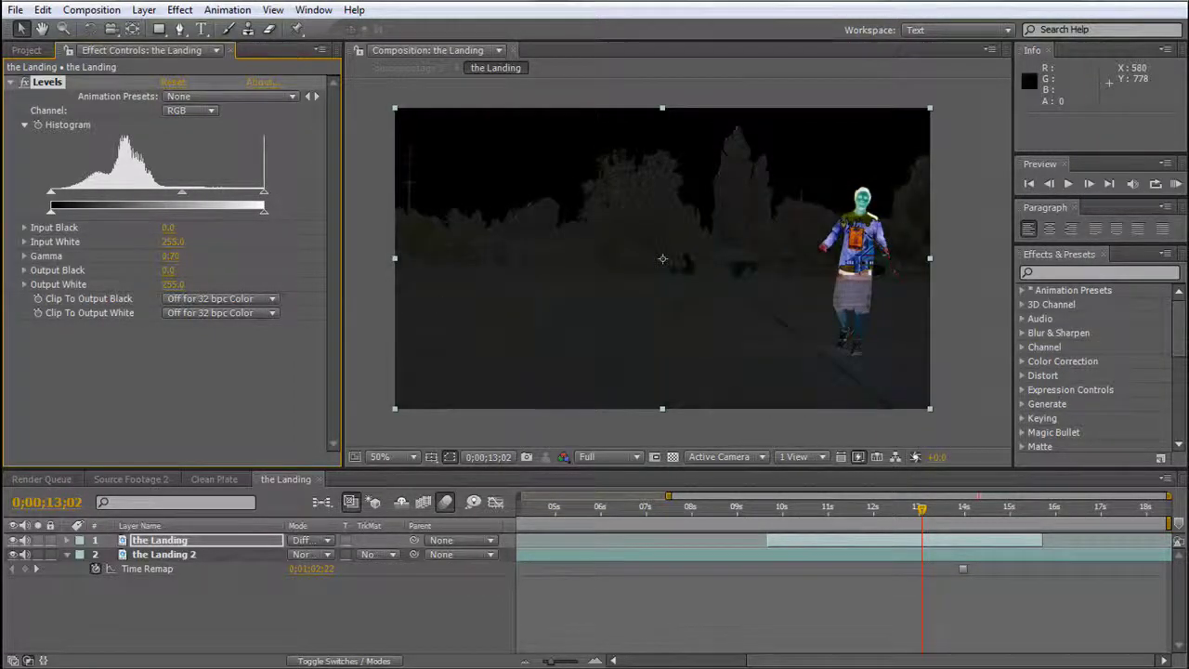
pyautogui.click(54, 83)
pyautogui.press('Delete')
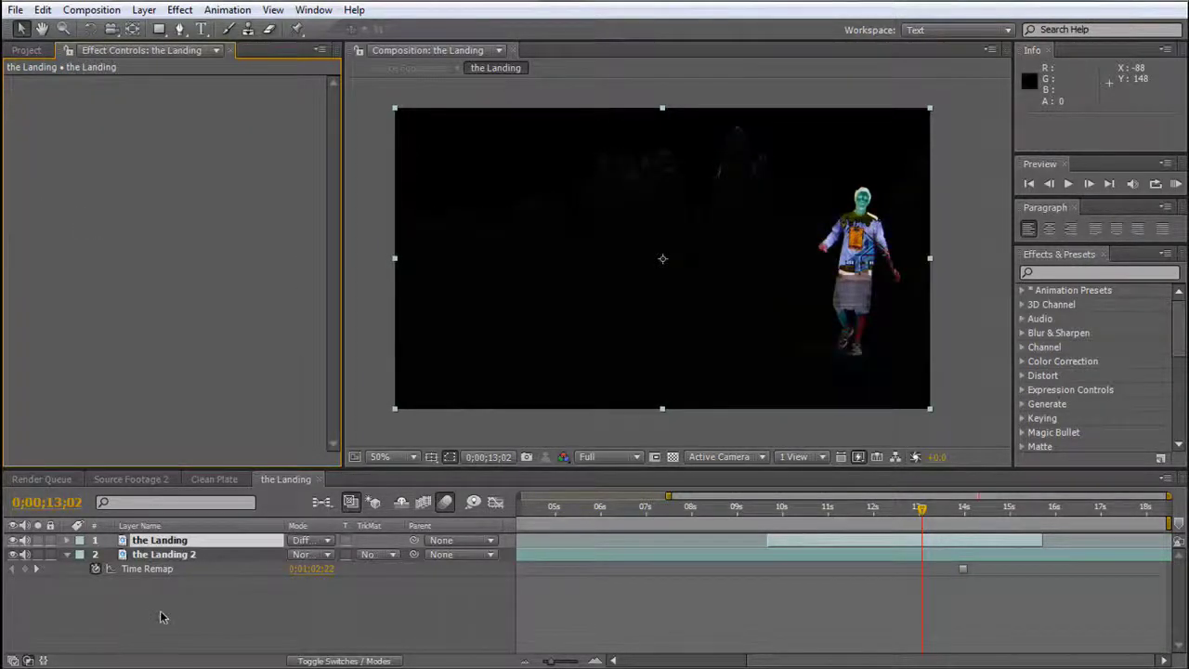
# Pre-compose both selected Landing layers into a new comp named 'difference footage'.
pyautogui.click(147, 568)
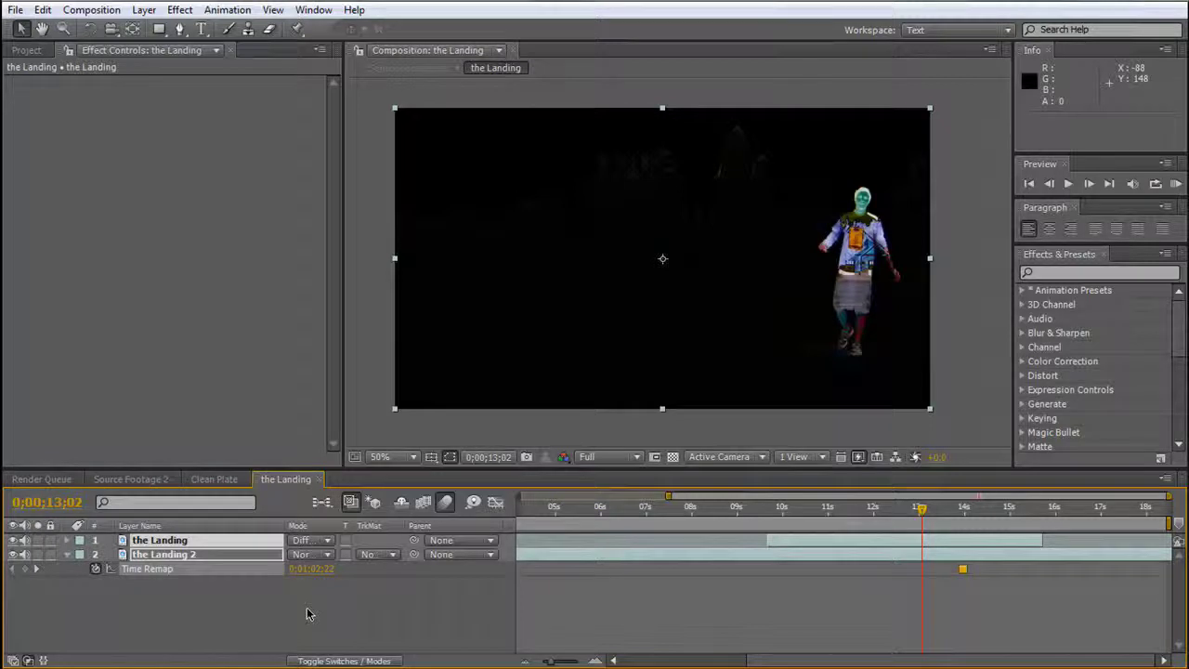
pyautogui.hotkey('ctrl', 'shift', 'c')
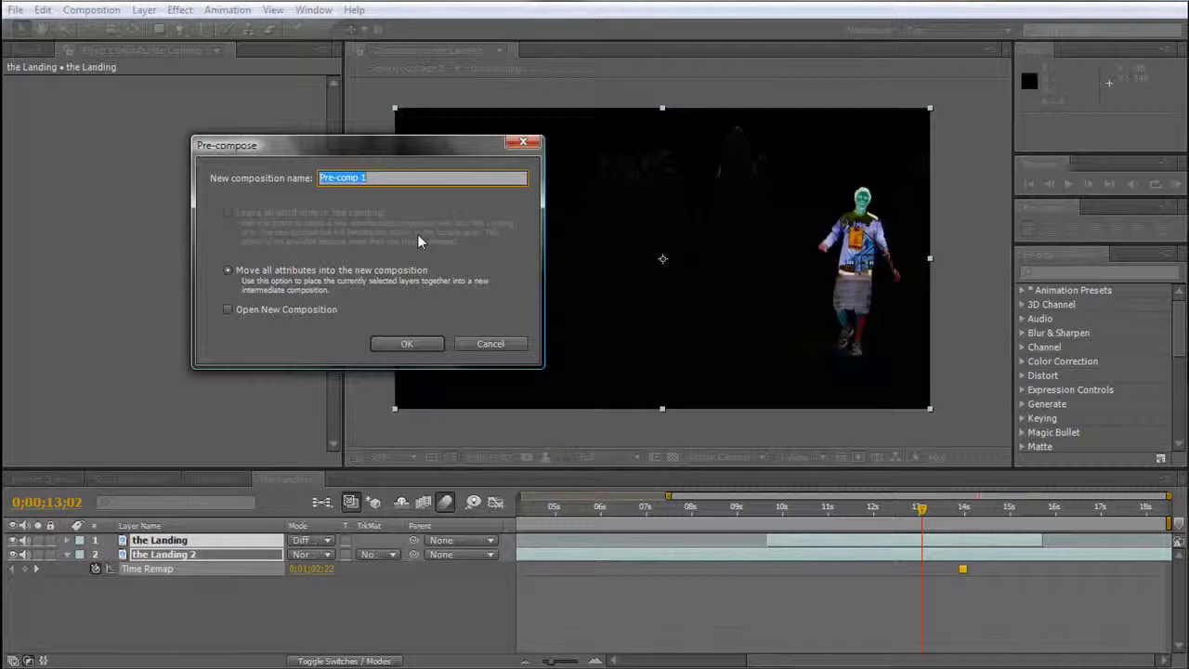
pyautogui.write('MA')
pyautogui.press('BackSpace')
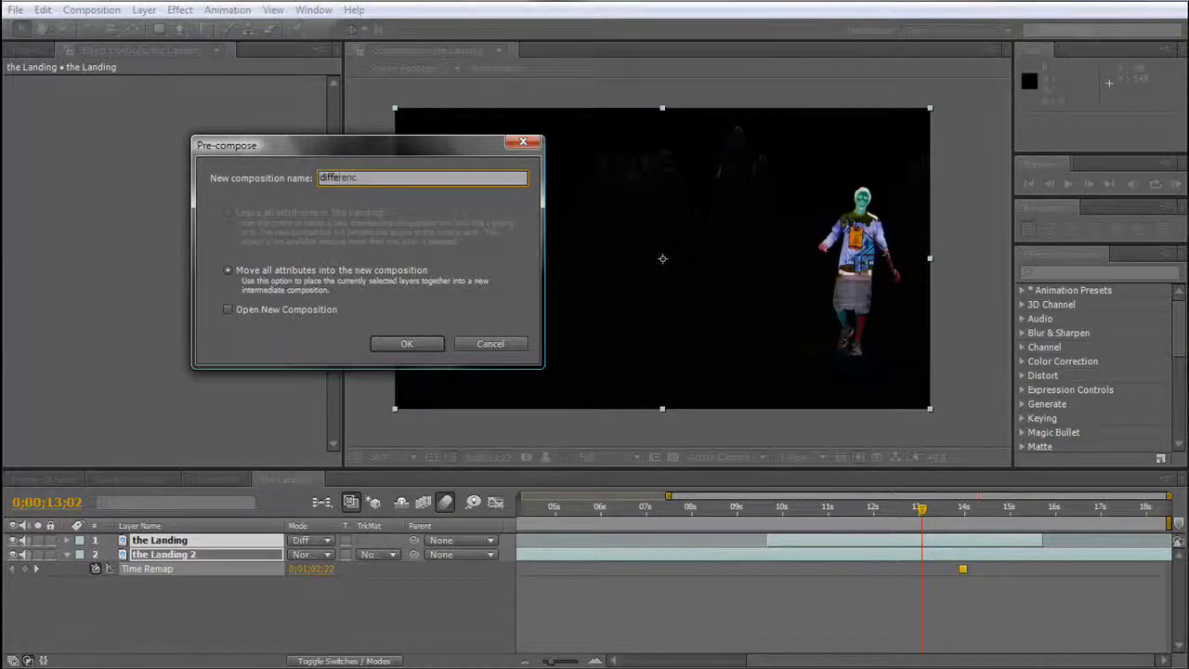
pyautogui.write('difference footage')
pyautogui.press('Return')
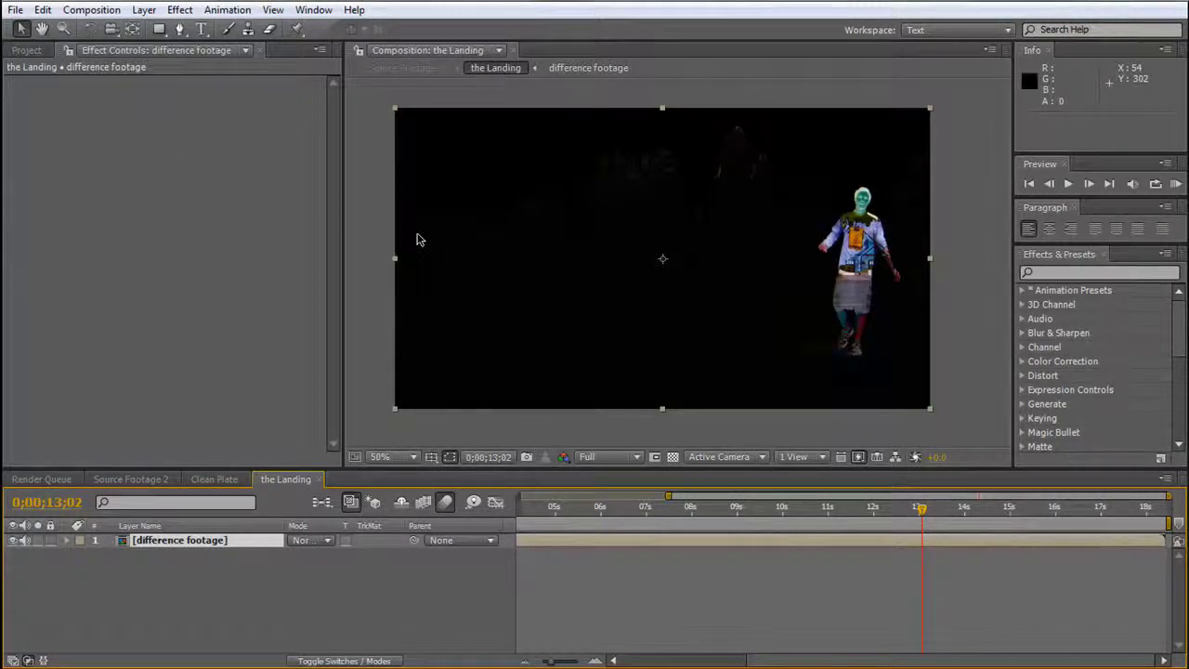
# Apply Levels to the difference footage, lowering Input White to 28.0 and adjusting Gamma.
pyautogui.click(176, 11)
pyautogui.moveTo(286, 165)
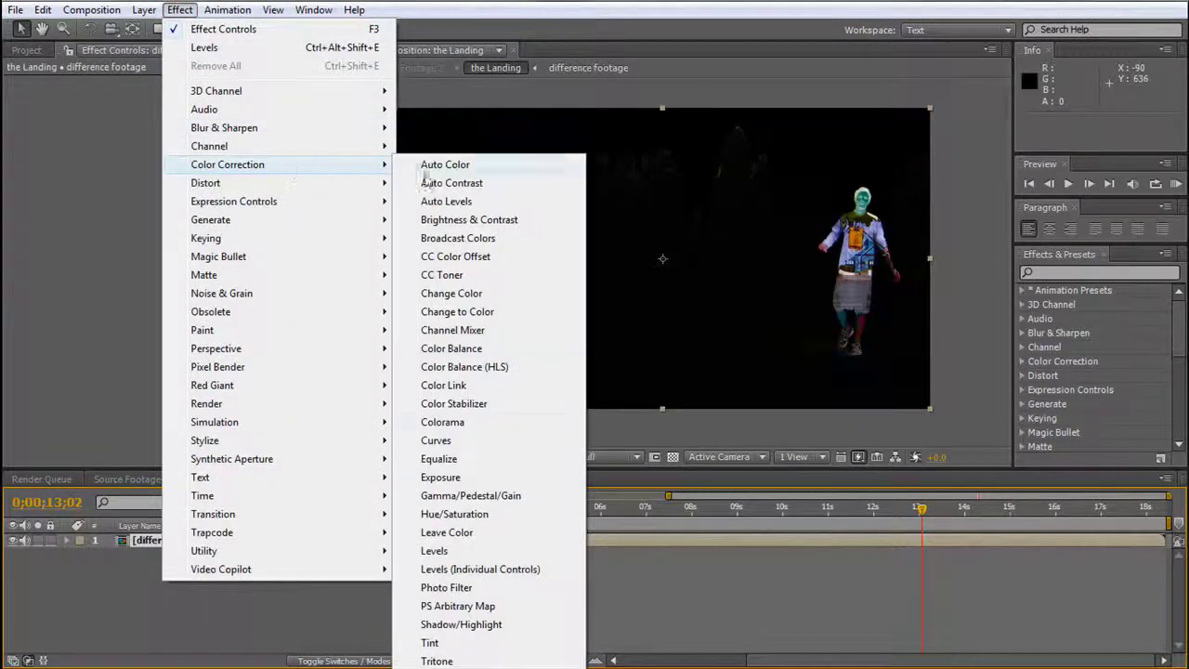
pyautogui.click(435, 550)
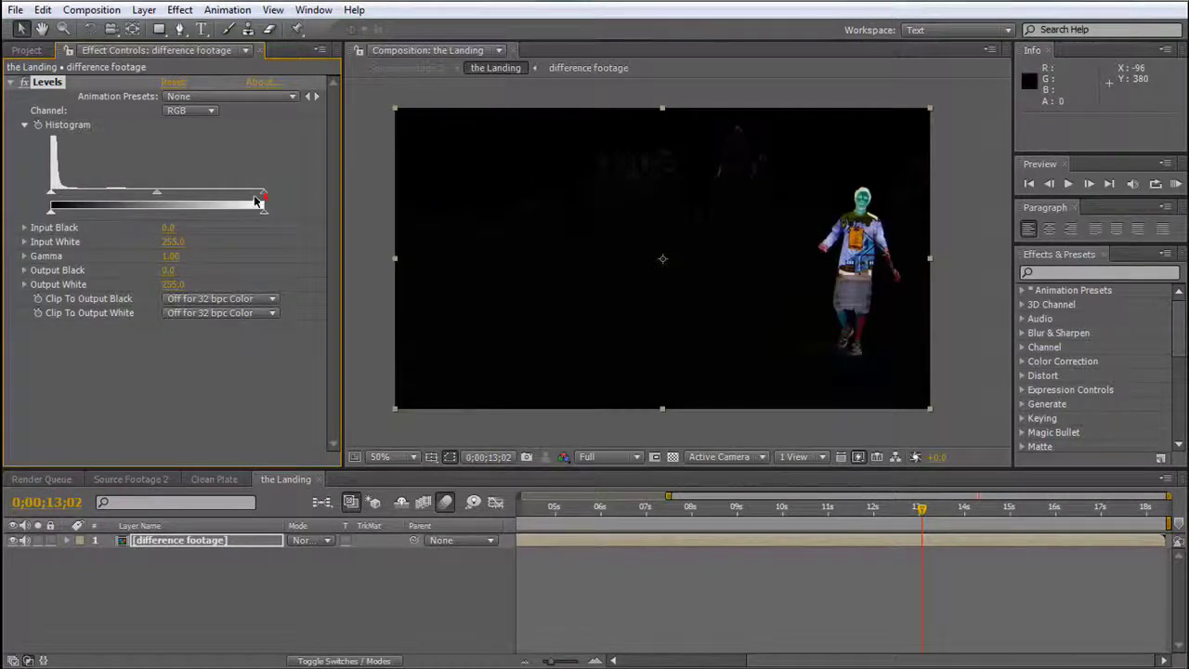
pyautogui.moveTo(256, 200); pyautogui.dragTo(77, 207)
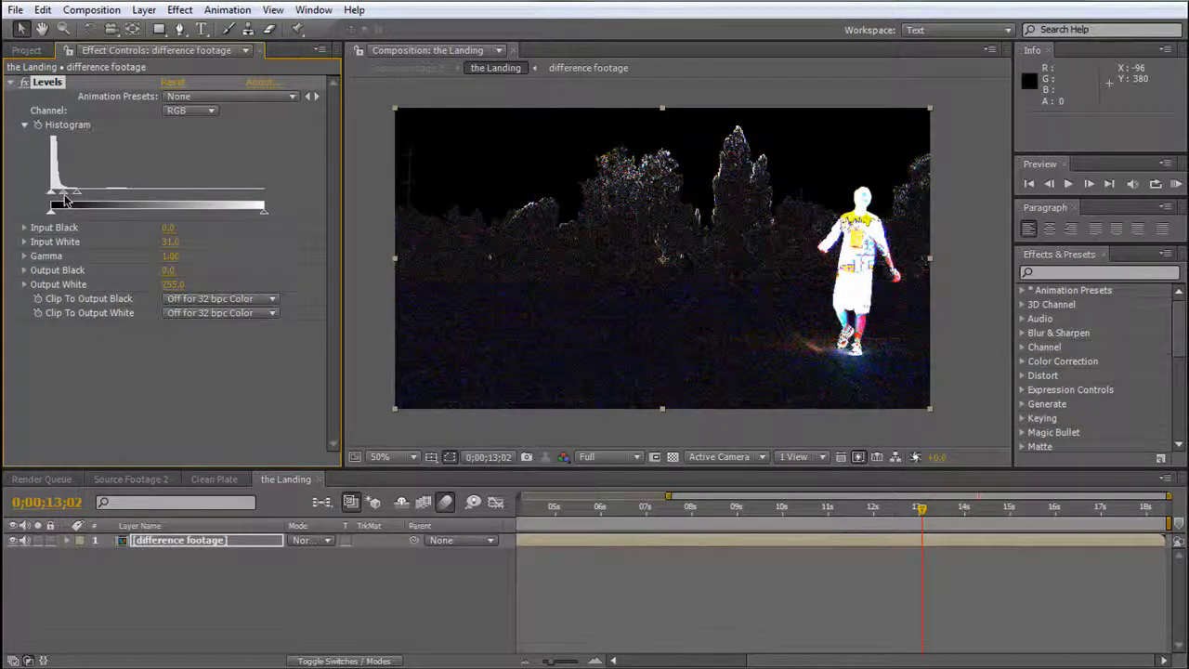
pyautogui.moveTo(65, 200); pyautogui.dragTo(75, 198)
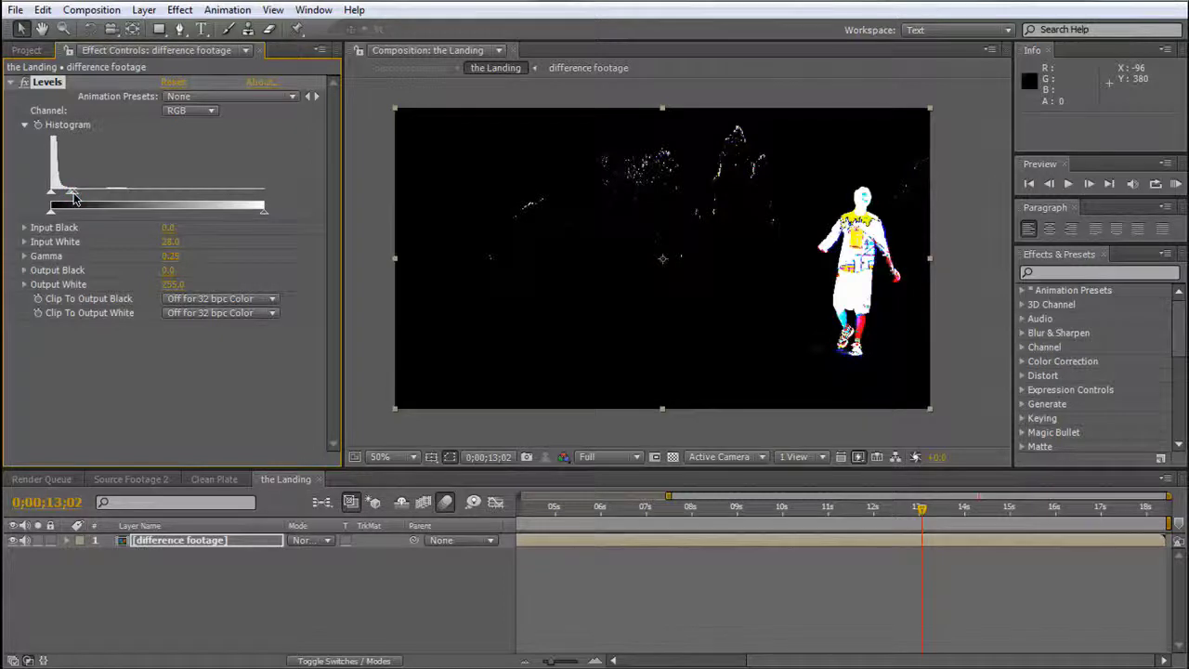
# Add Hue/Saturation to the difference footage with Master Saturation at -100.
pyautogui.click(177, 13)
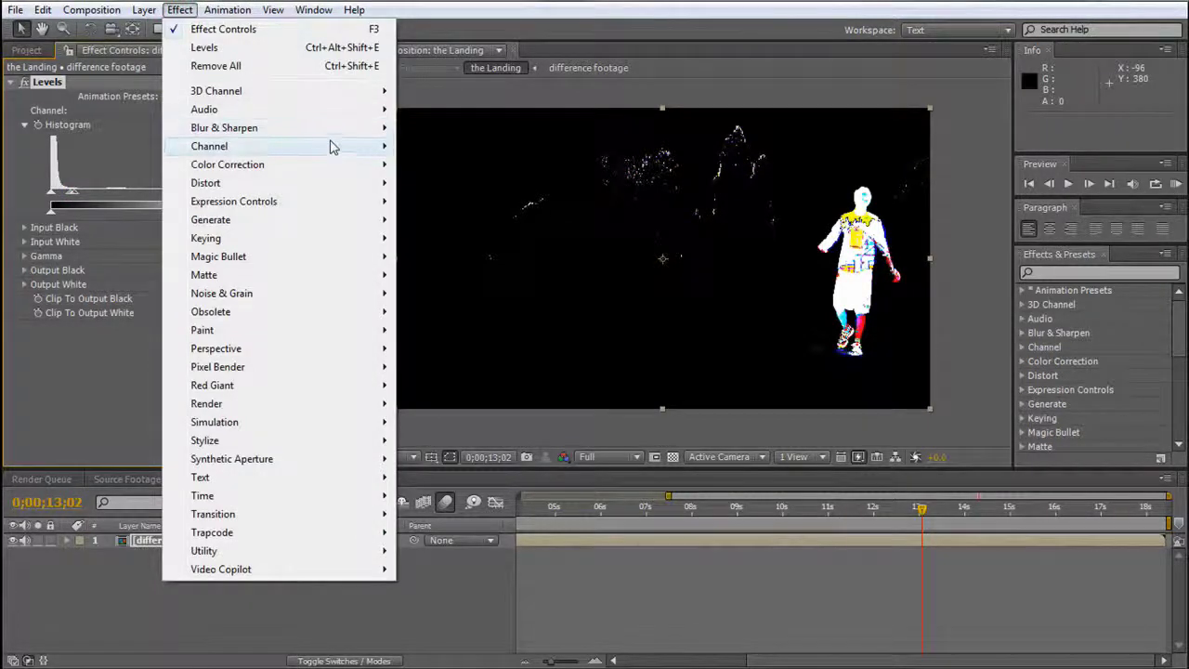
pyautogui.moveTo(334, 168)
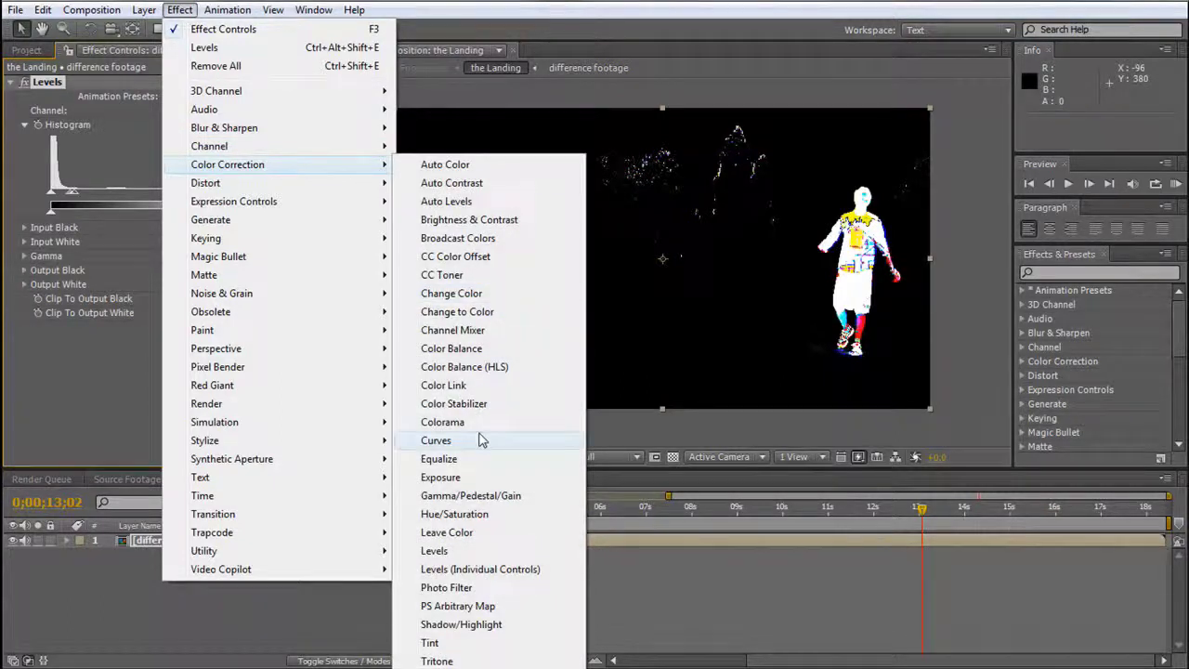
pyautogui.click(483, 513)
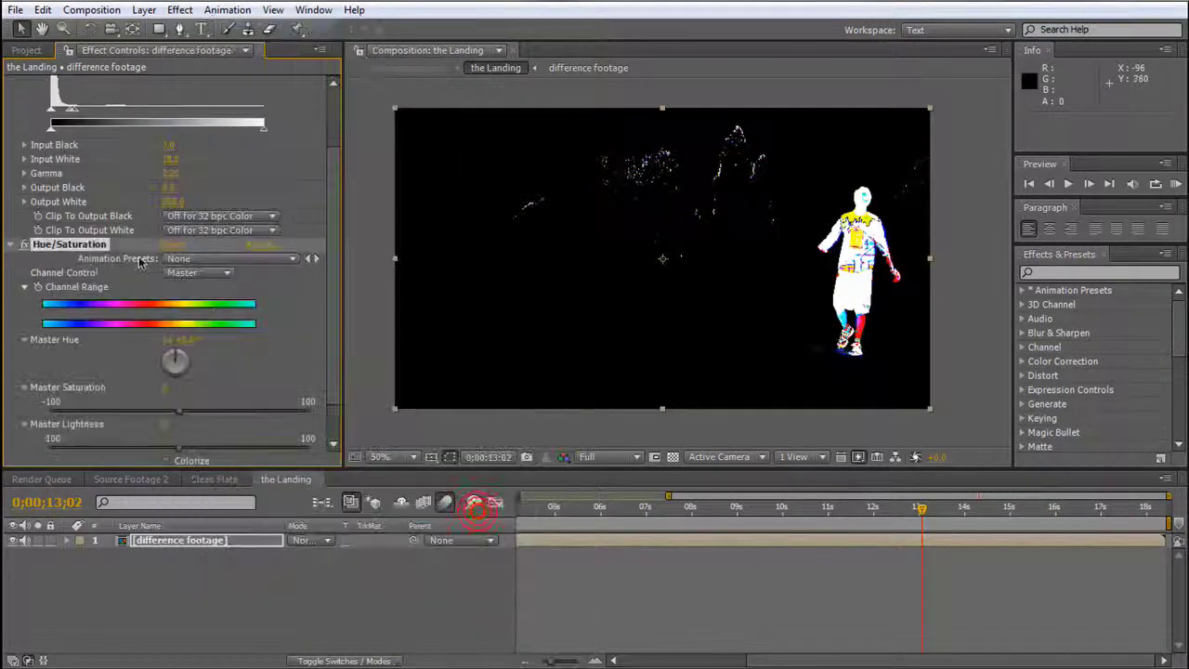
pyautogui.moveTo(179, 411); pyautogui.dragTo(22, 413)
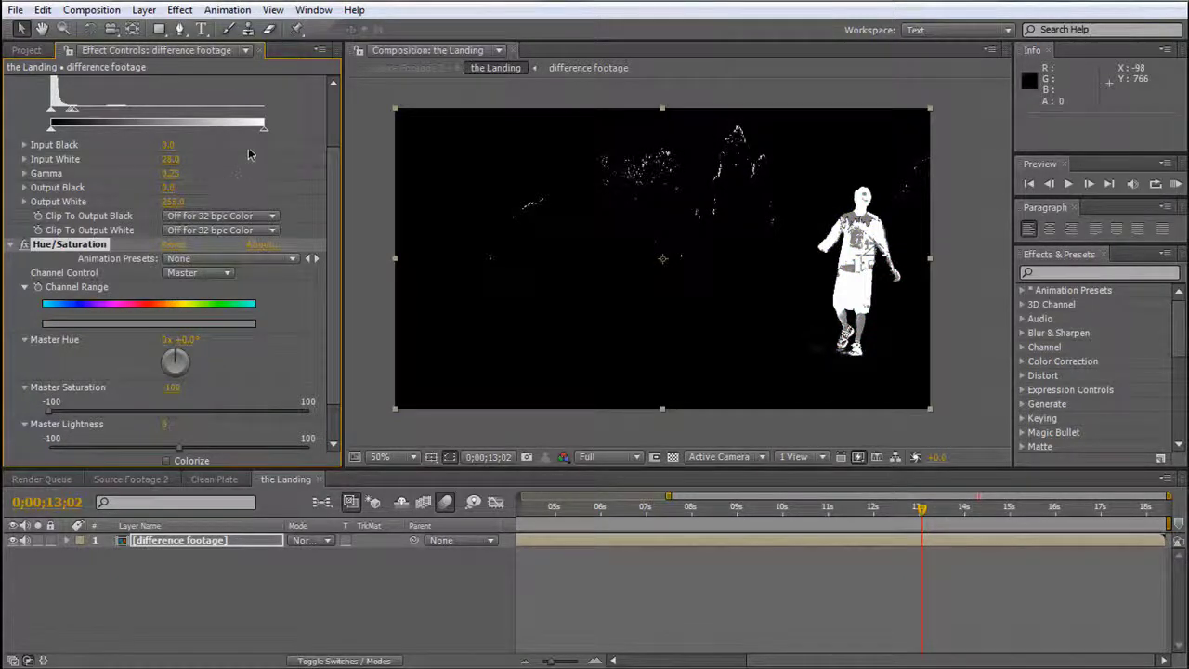
pyautogui.click(179, 10)
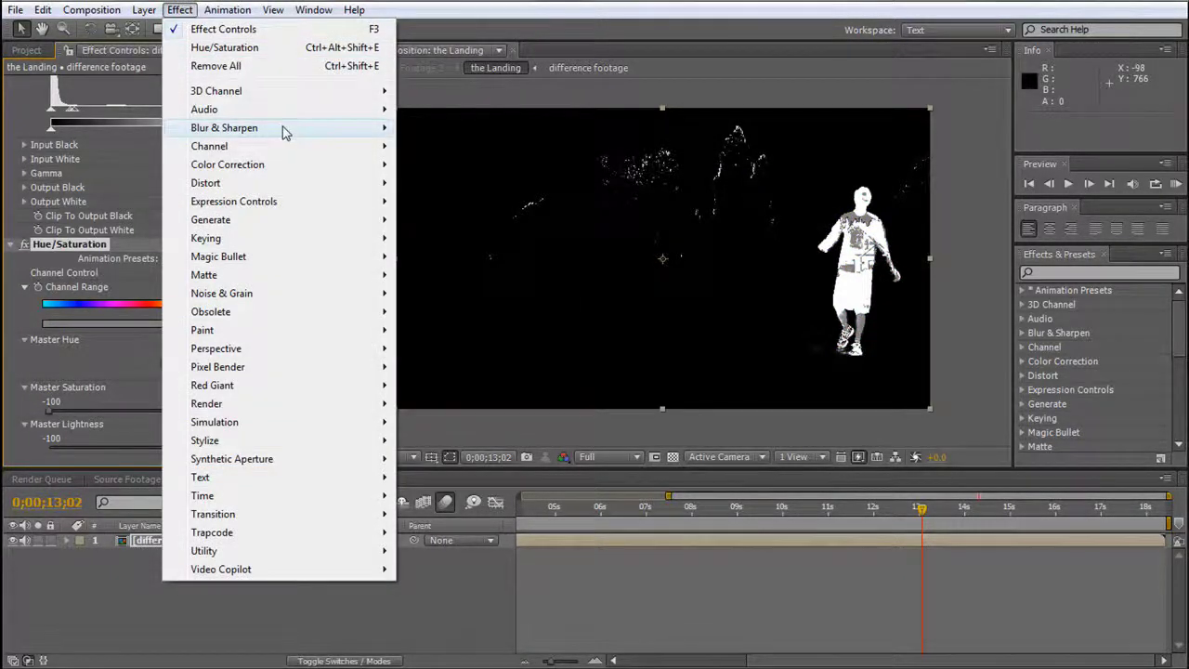
pyautogui.moveTo(340, 165)
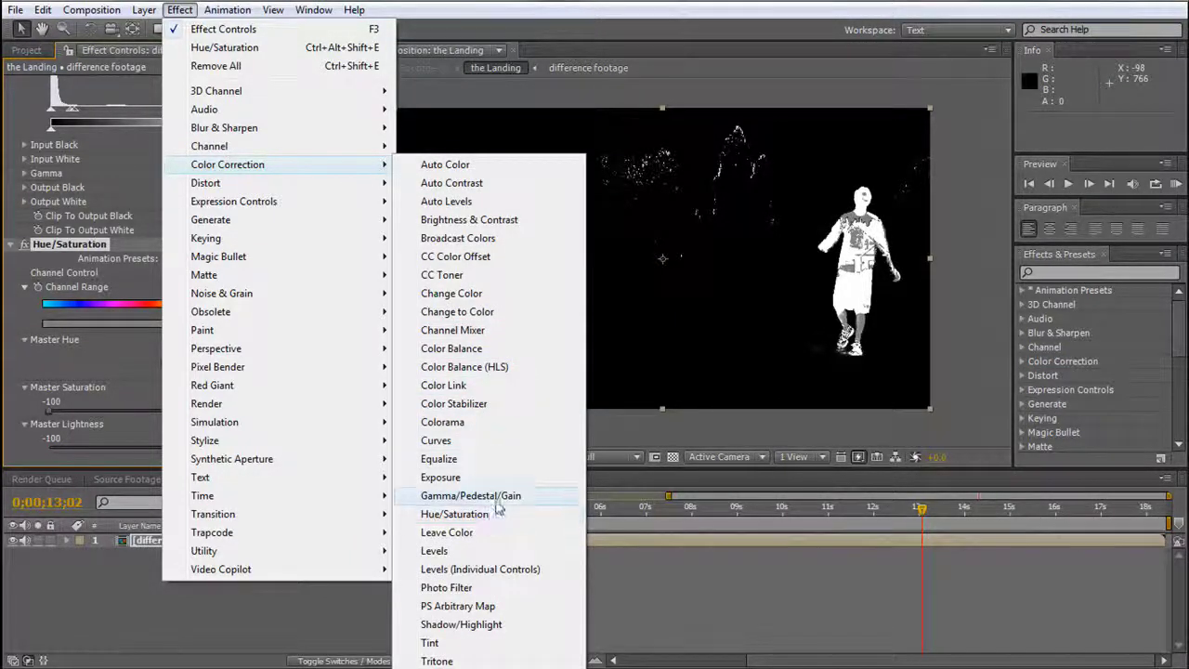
# Add Colorama to the difference footage and set its Output Cycle palette to Ramp Grey.
pyautogui.click(488, 423)
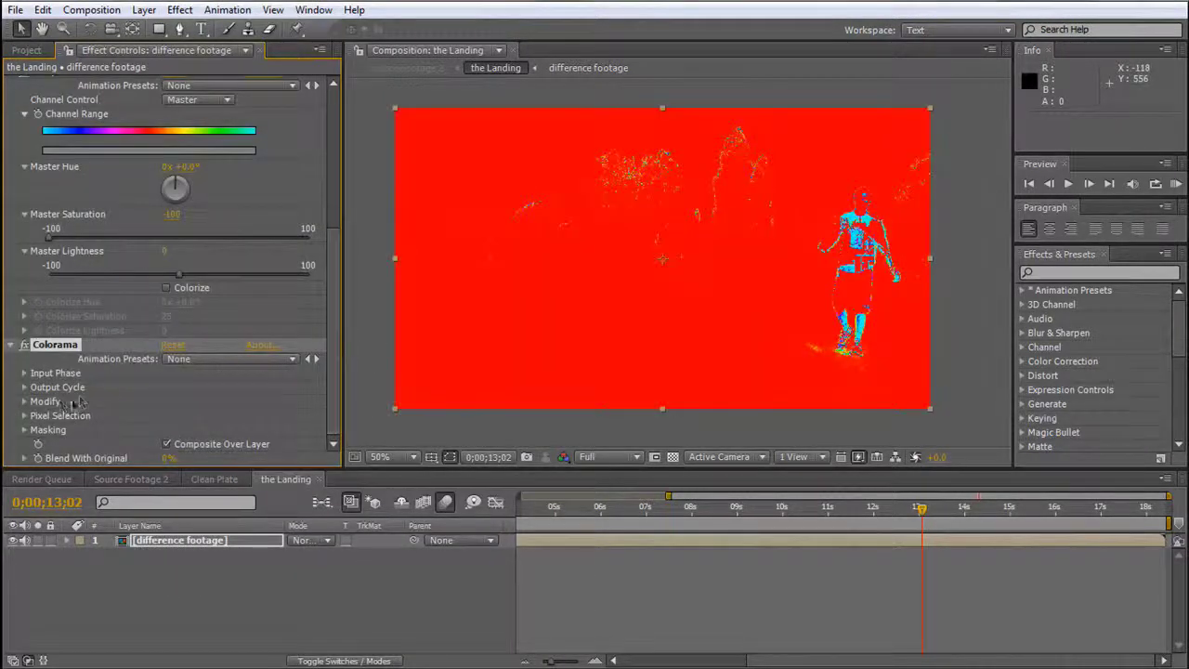
pyautogui.click(25, 388)
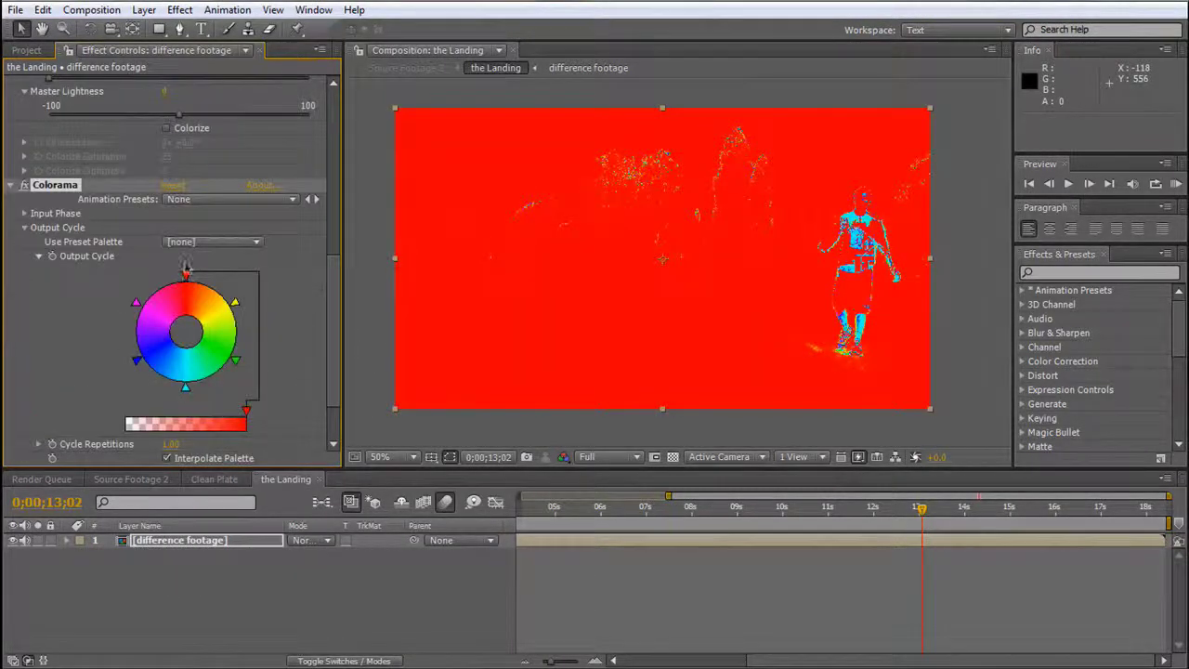
pyautogui.click(196, 243)
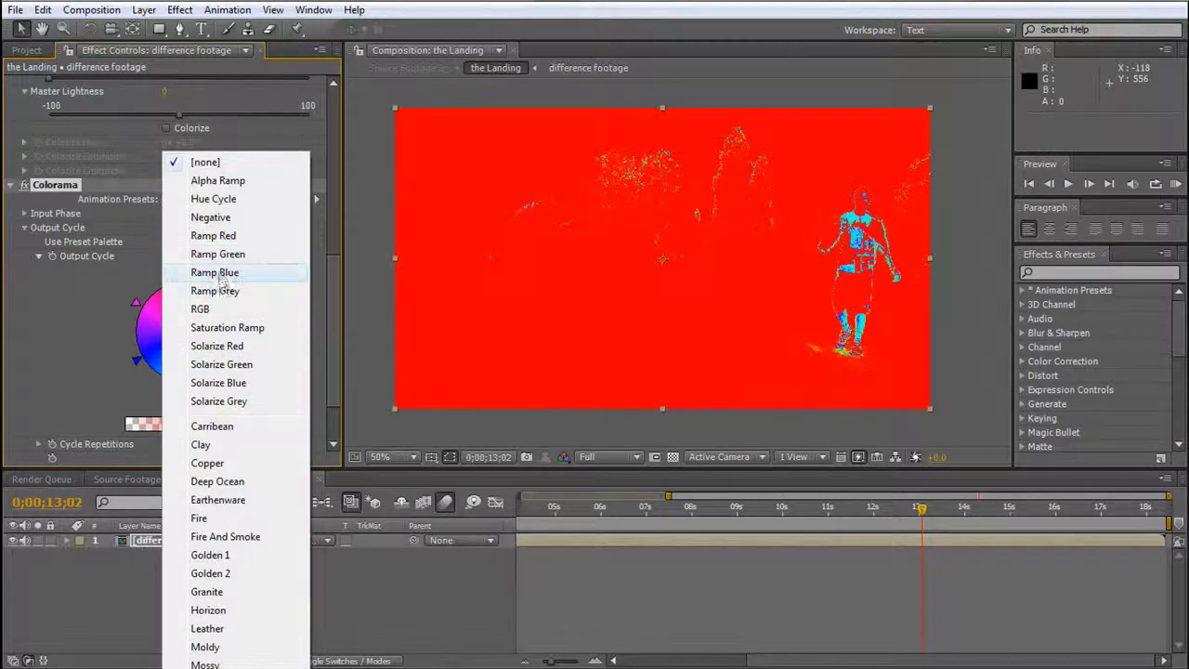
pyautogui.click(215, 290)
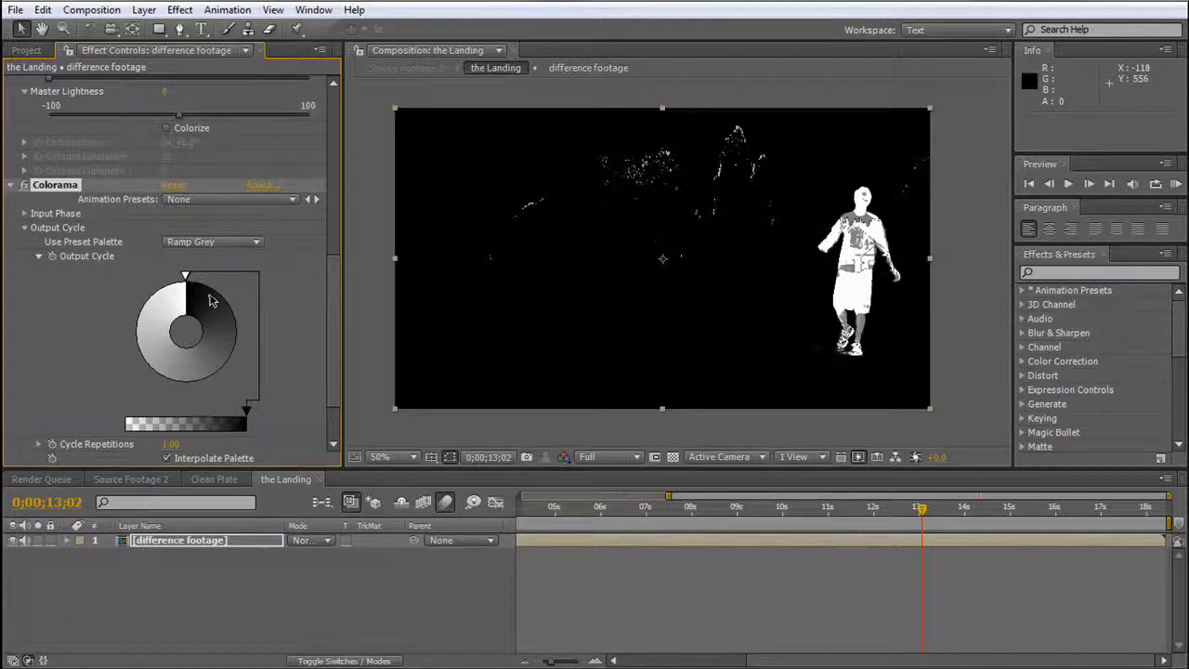
# Recolour one Output Cycle marker pure white.
pyautogui.doubleClick(214, 297)
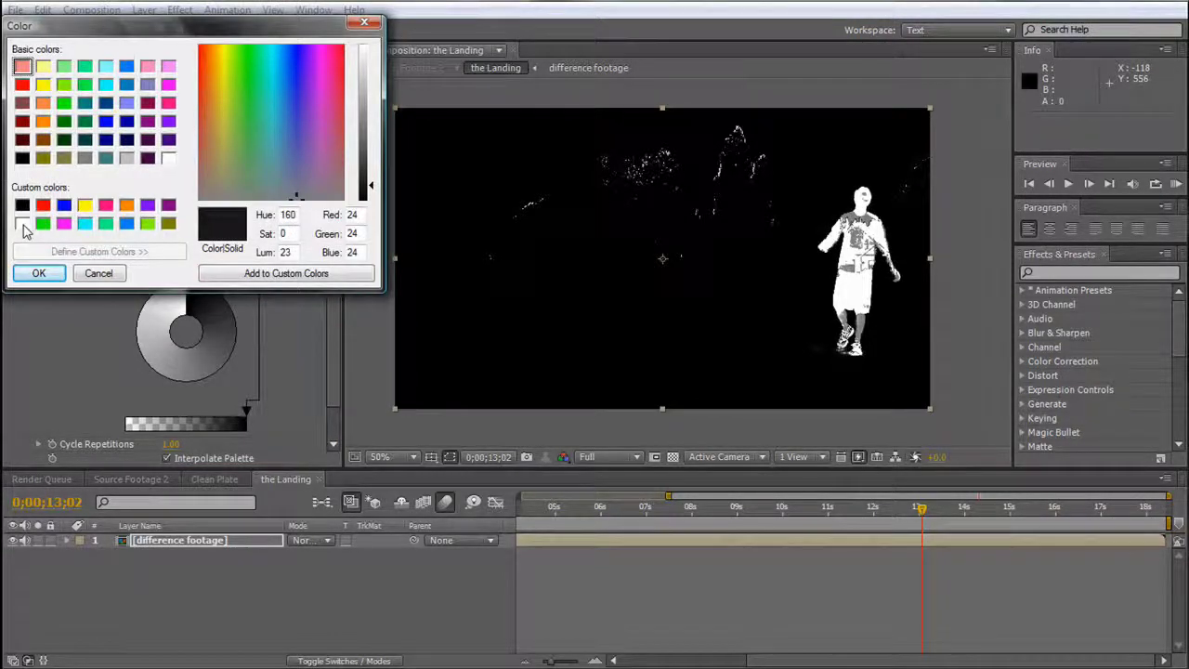
pyautogui.click(22, 223)
pyautogui.click(34, 274)
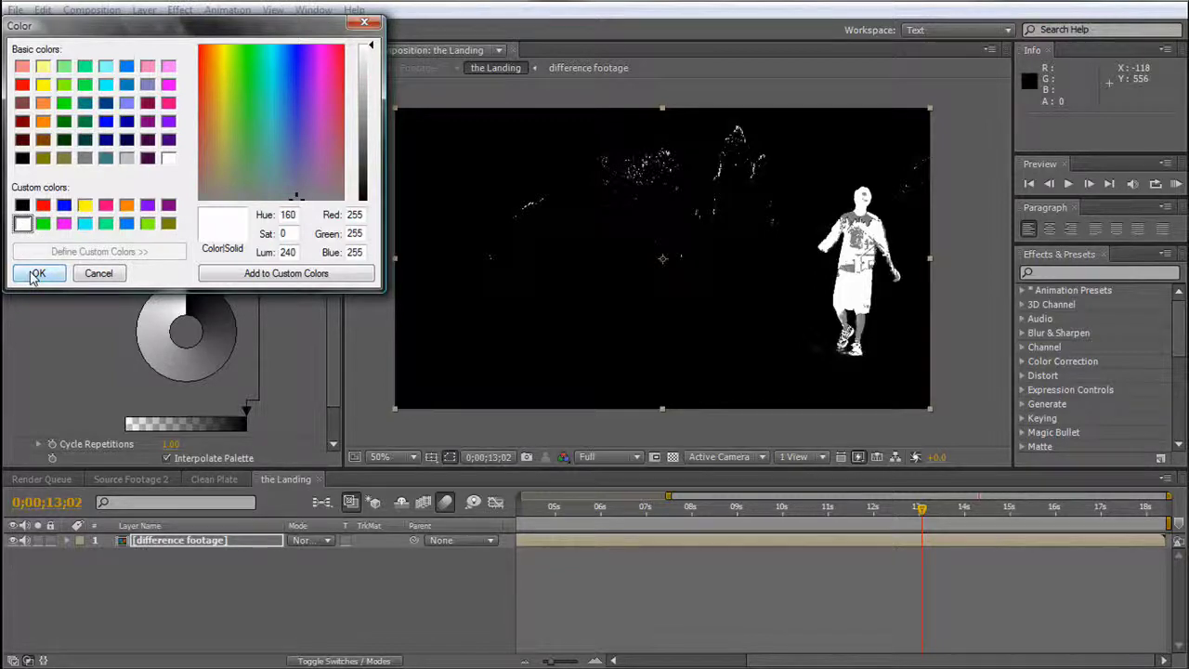
pyautogui.click(37, 273)
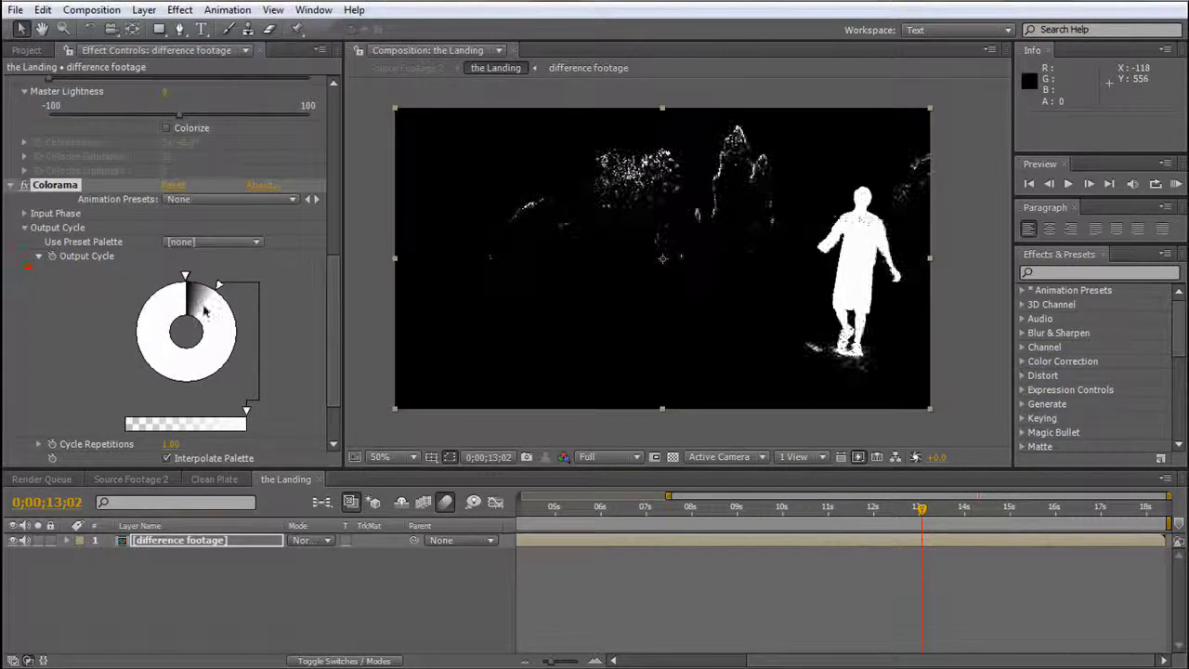
pyautogui.click(183, 244)
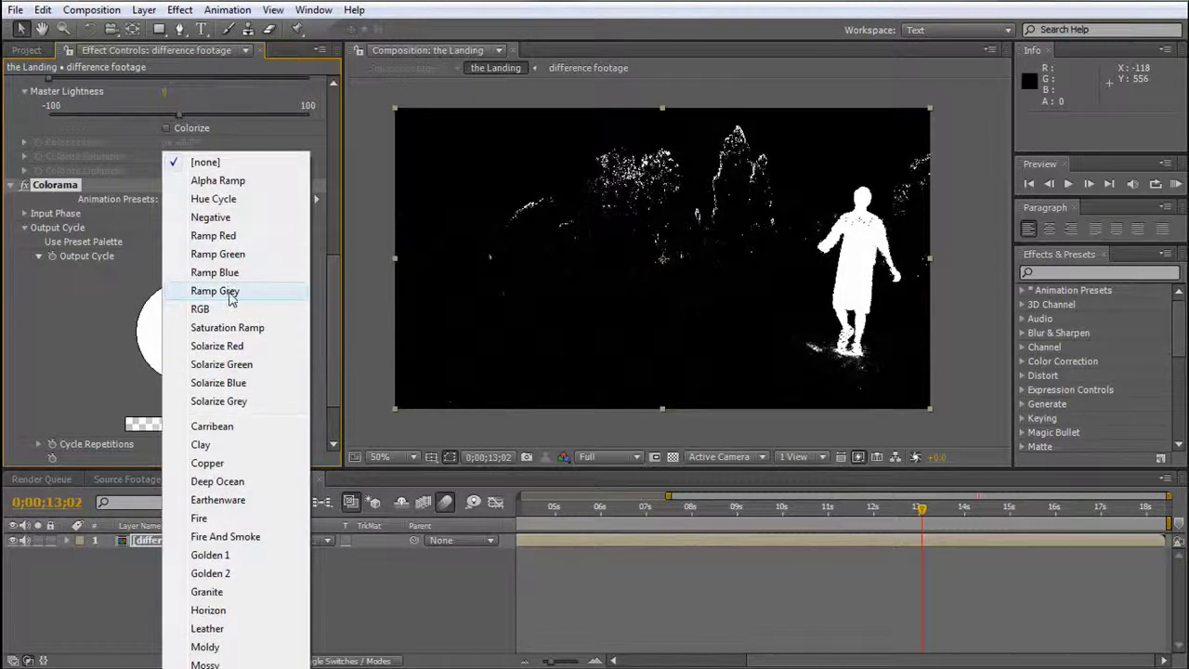
pyautogui.click(119, 302)
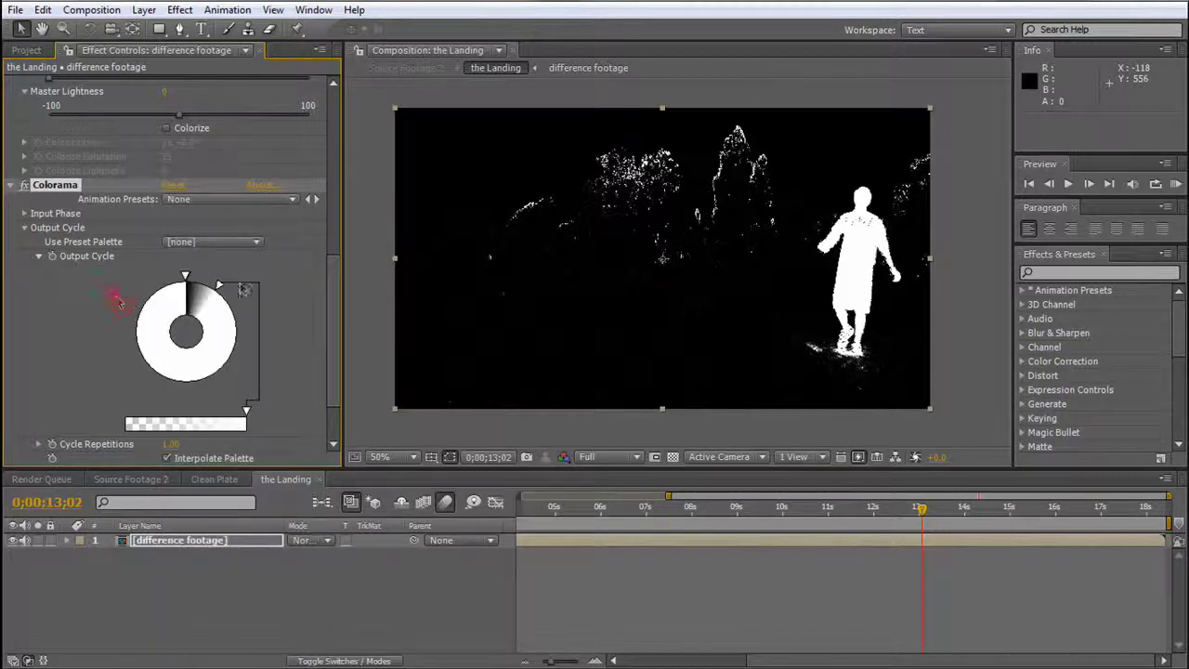
# Recolour another Output Cycle marker black and narrow the black range.
pyautogui.doubleClick(202, 294)
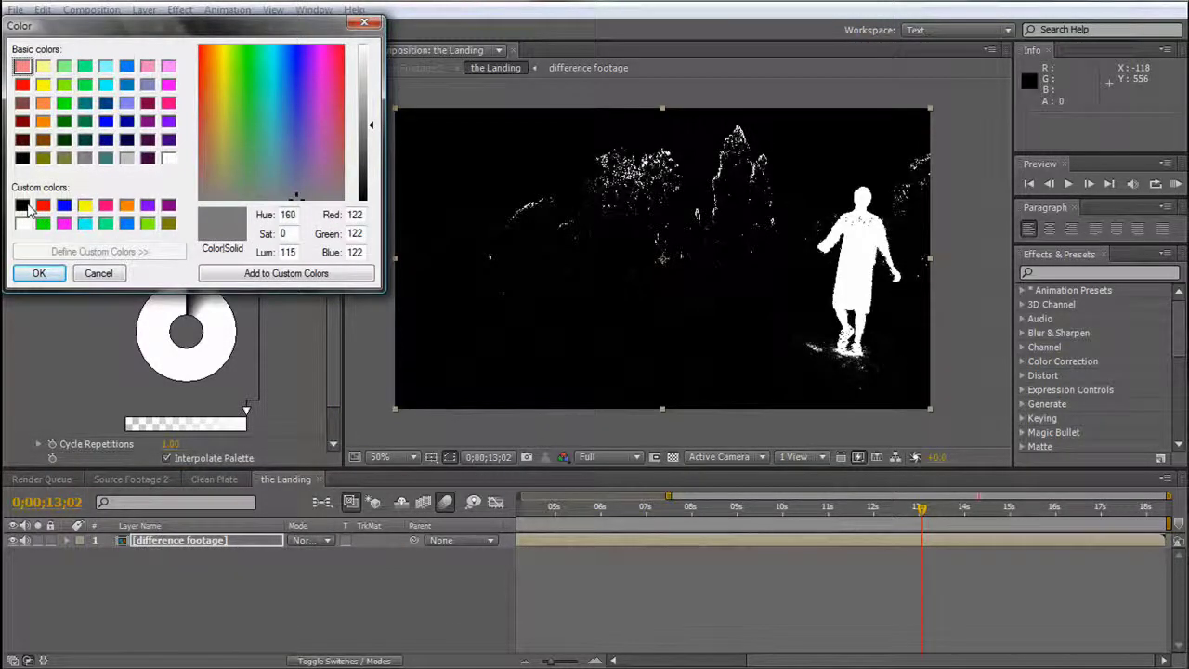
pyautogui.click(21, 204)
pyautogui.click(47, 273)
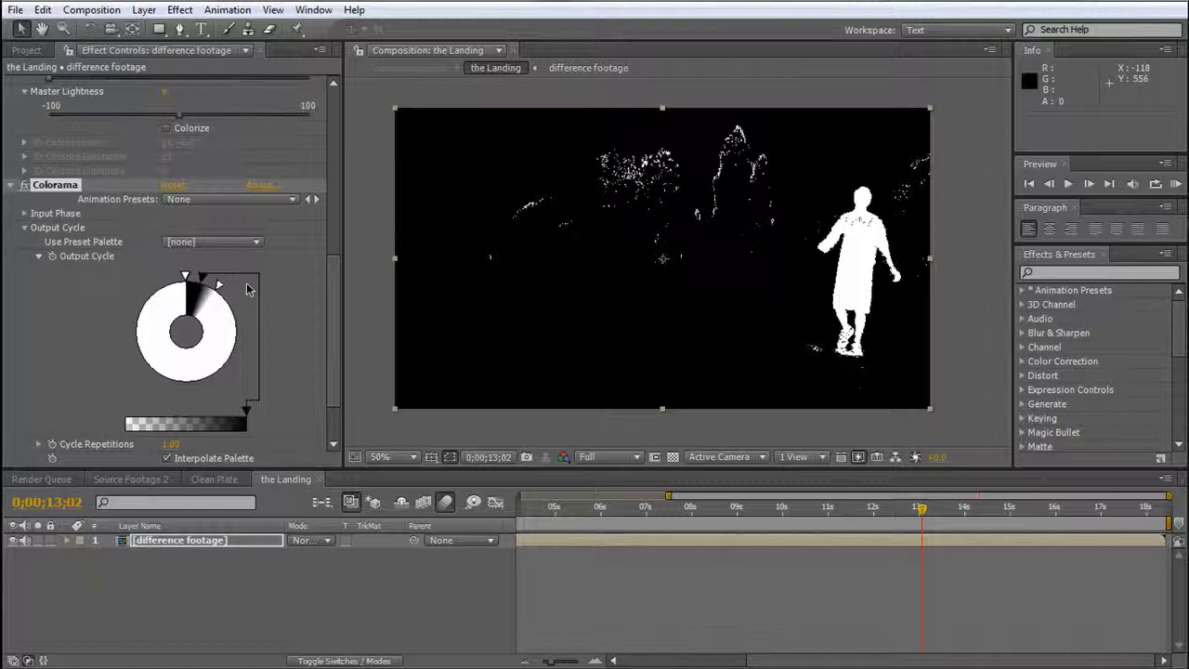
pyautogui.click(203, 277)
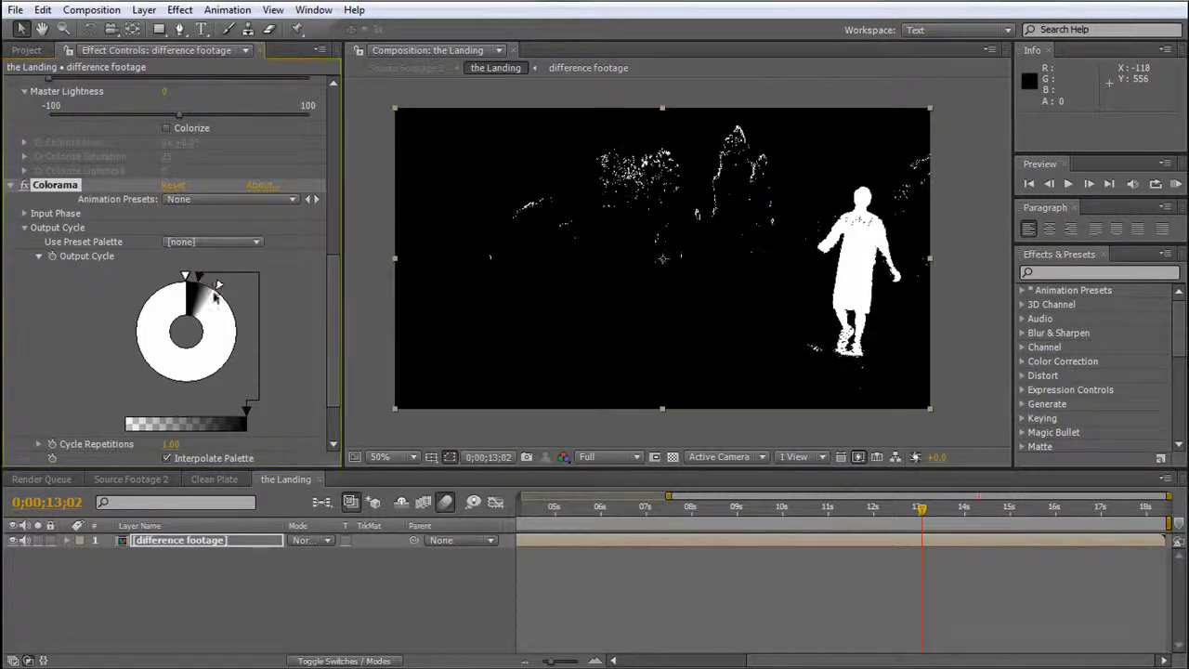
pyautogui.moveTo(218, 289); pyautogui.dragTo(213, 290)
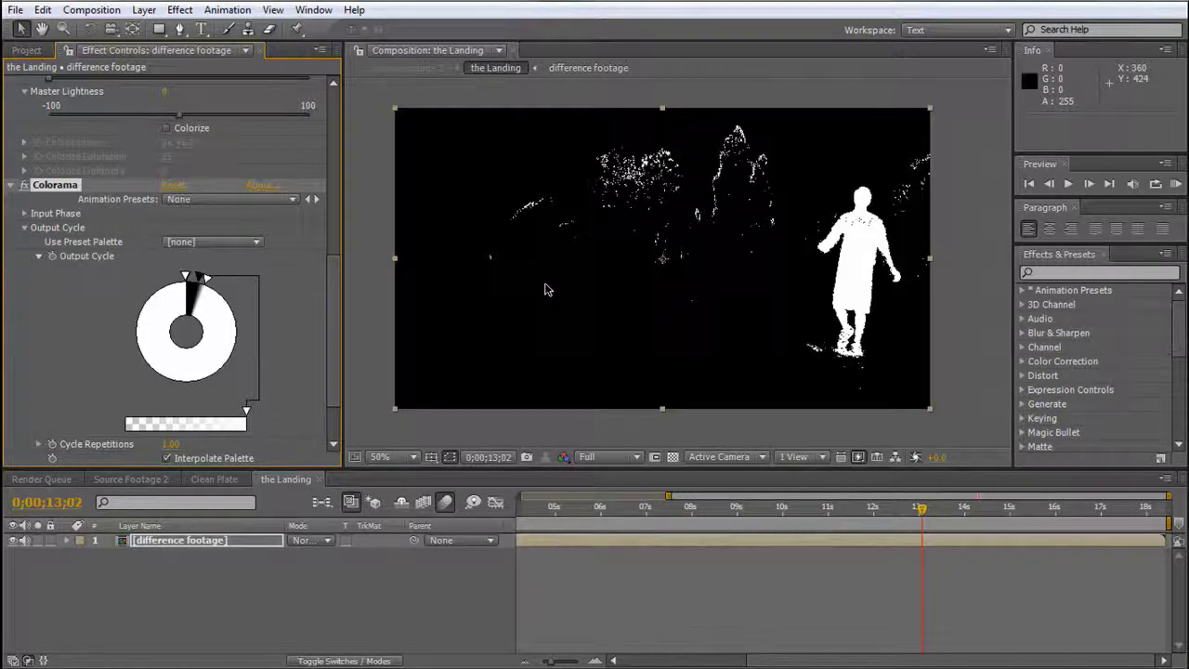
# Add a Fast Blur to the difference footage matte and set Blurriness to 3.0 while zoomed in.
pyautogui.click(185, 10)
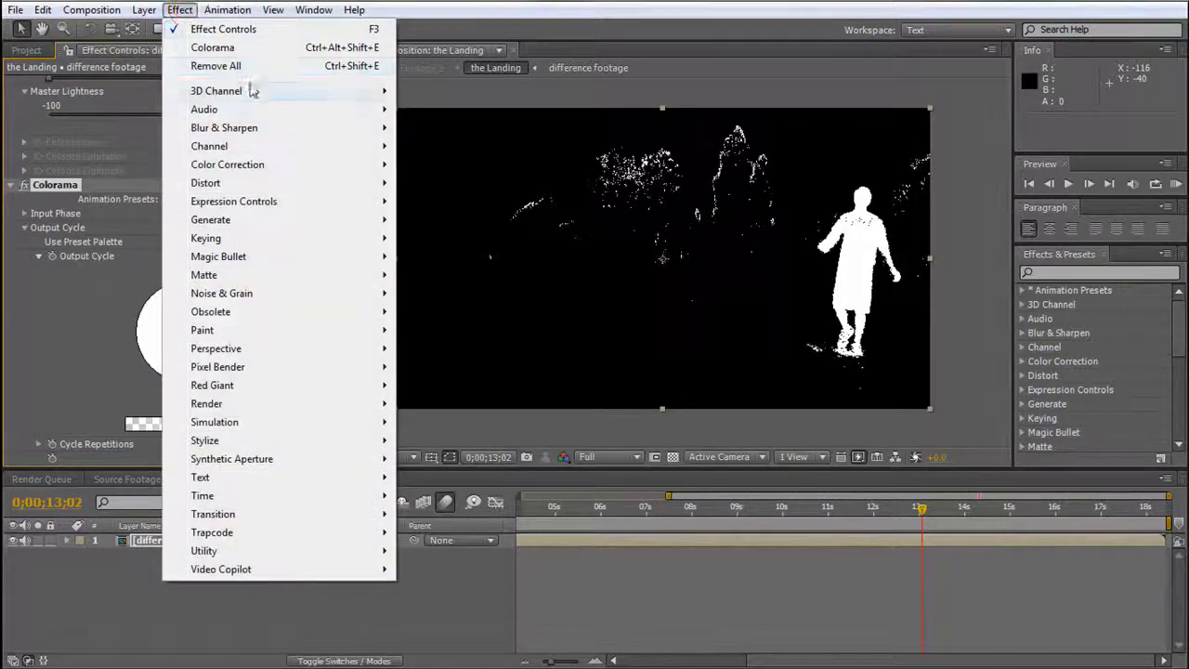
pyautogui.moveTo(295, 128)
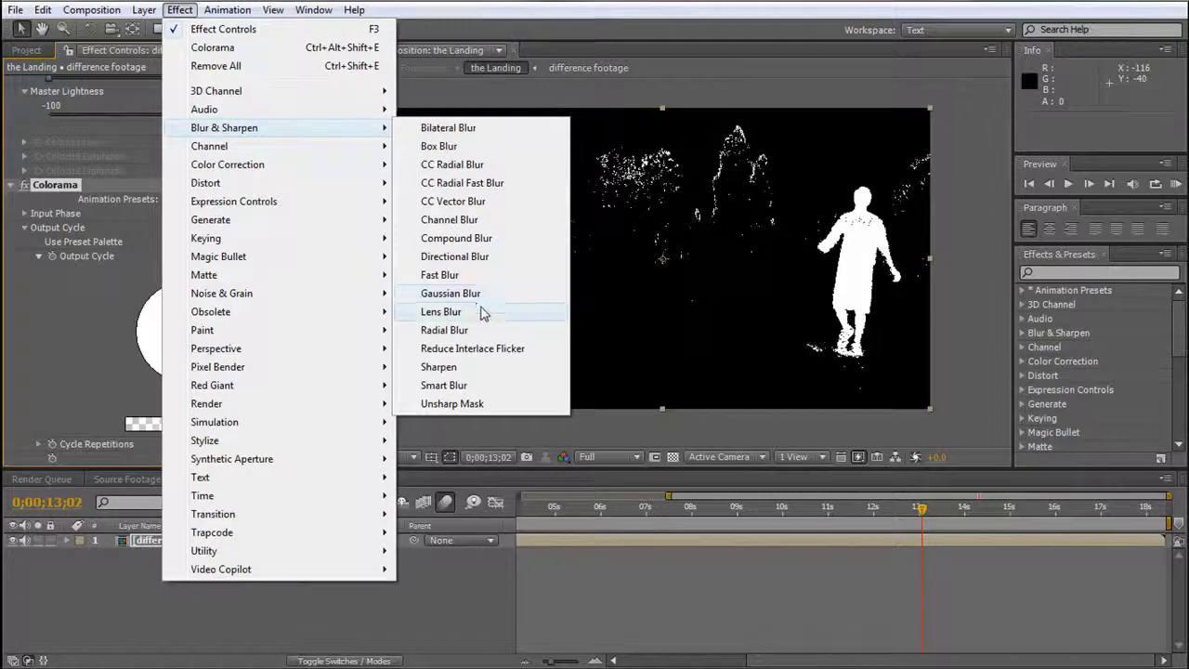
pyautogui.click(496, 281)
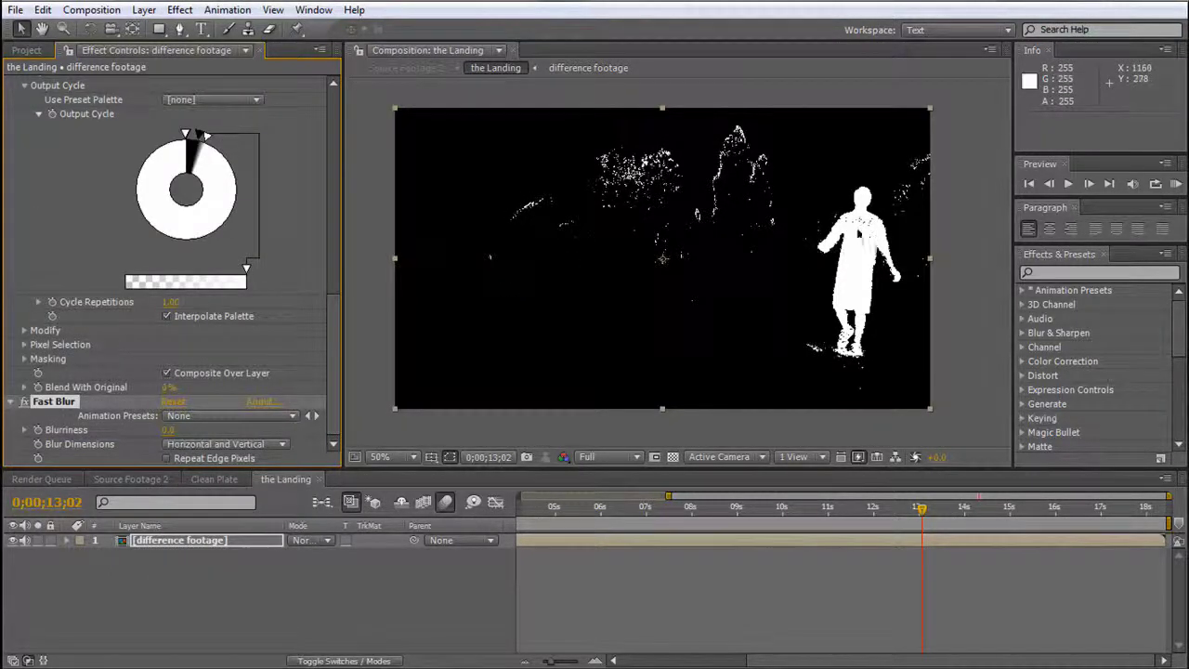
pyautogui.press('.')
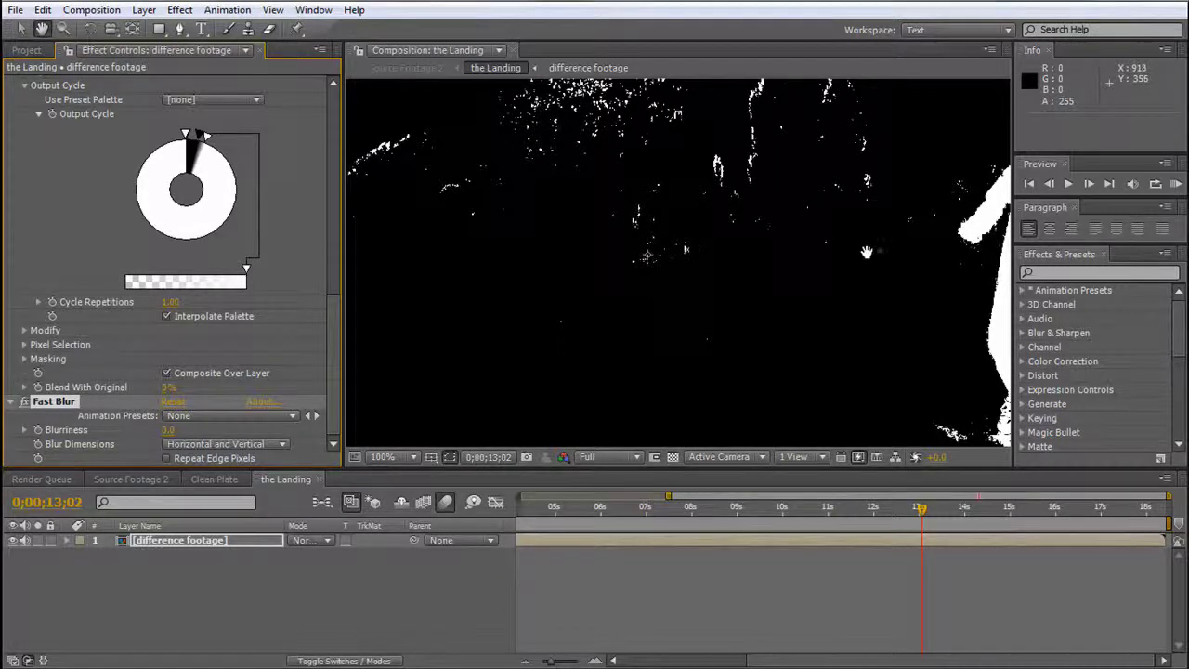
pyautogui.moveTo(882, 246); pyautogui.dragTo(529, 244)
pyautogui.press('.')
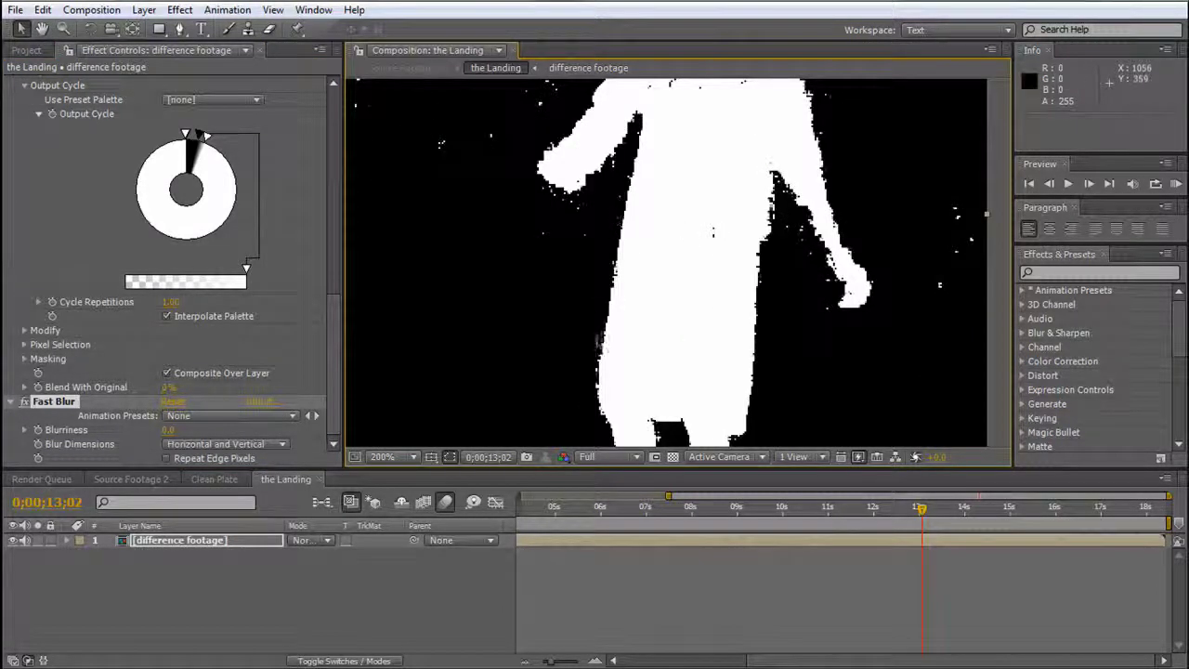
pyautogui.click(332, 372)
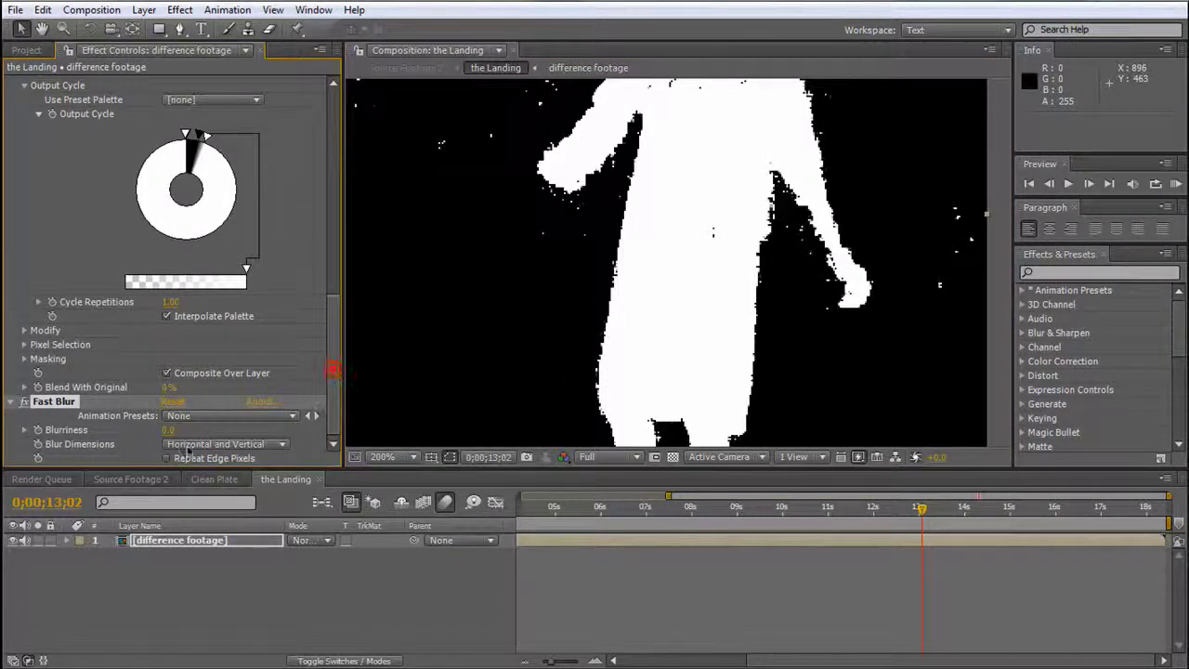
pyautogui.click(169, 431)
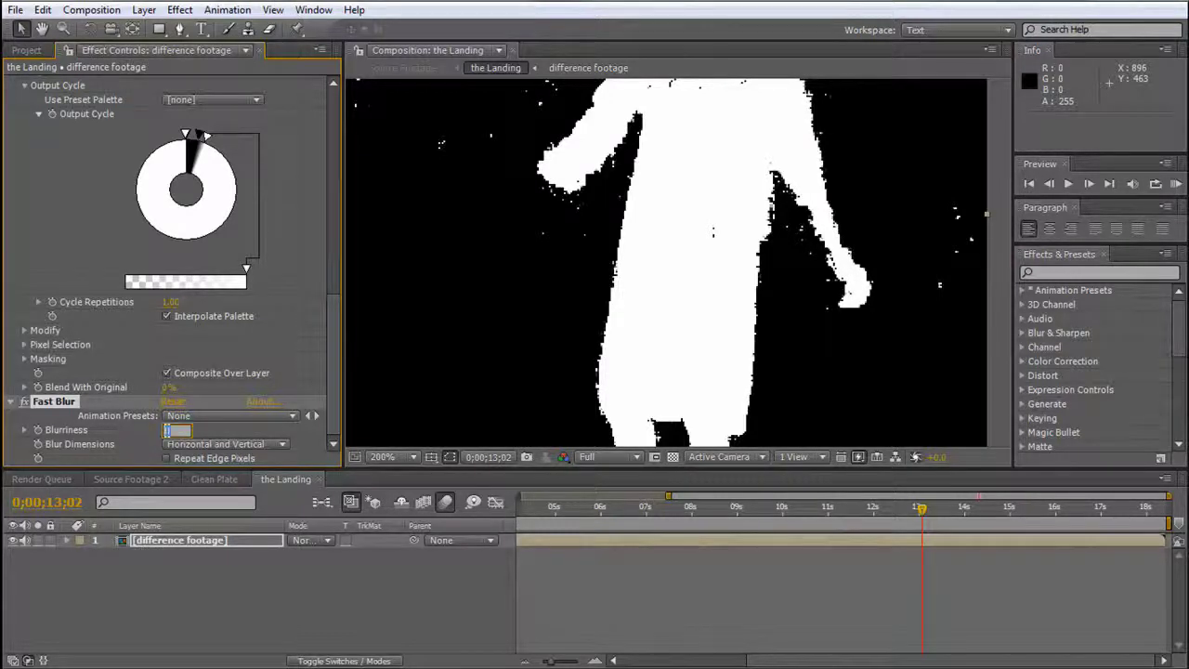
pyautogui.write('2')
pyautogui.press('Return')
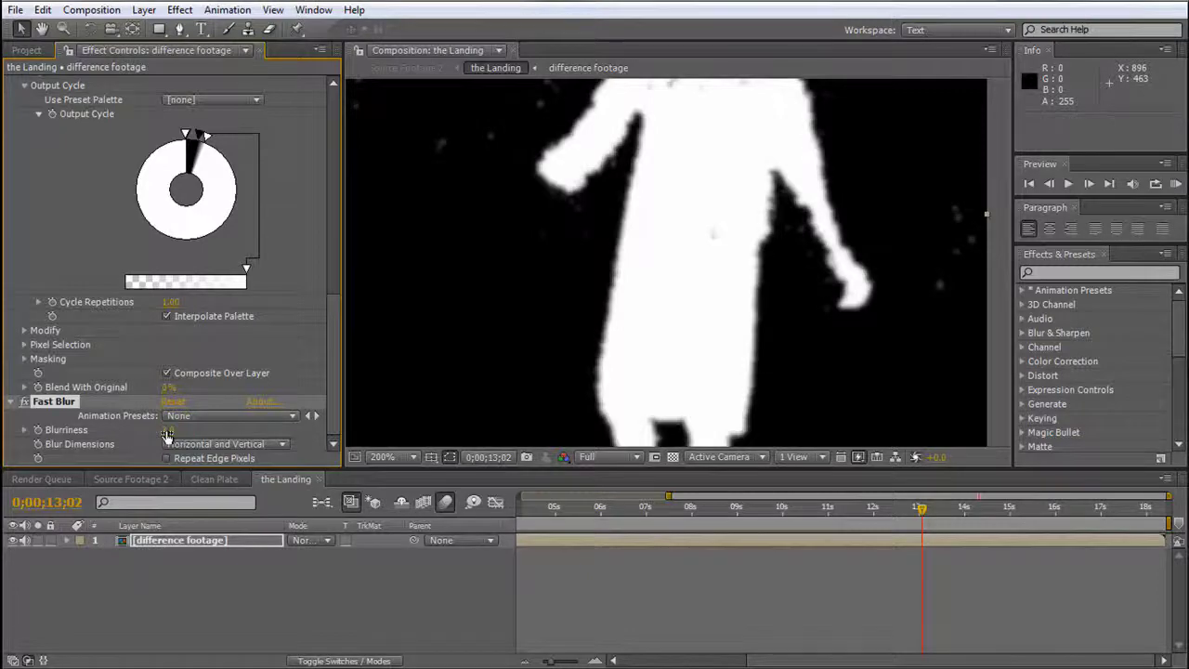
pyautogui.scroll(-3, 477, 312)
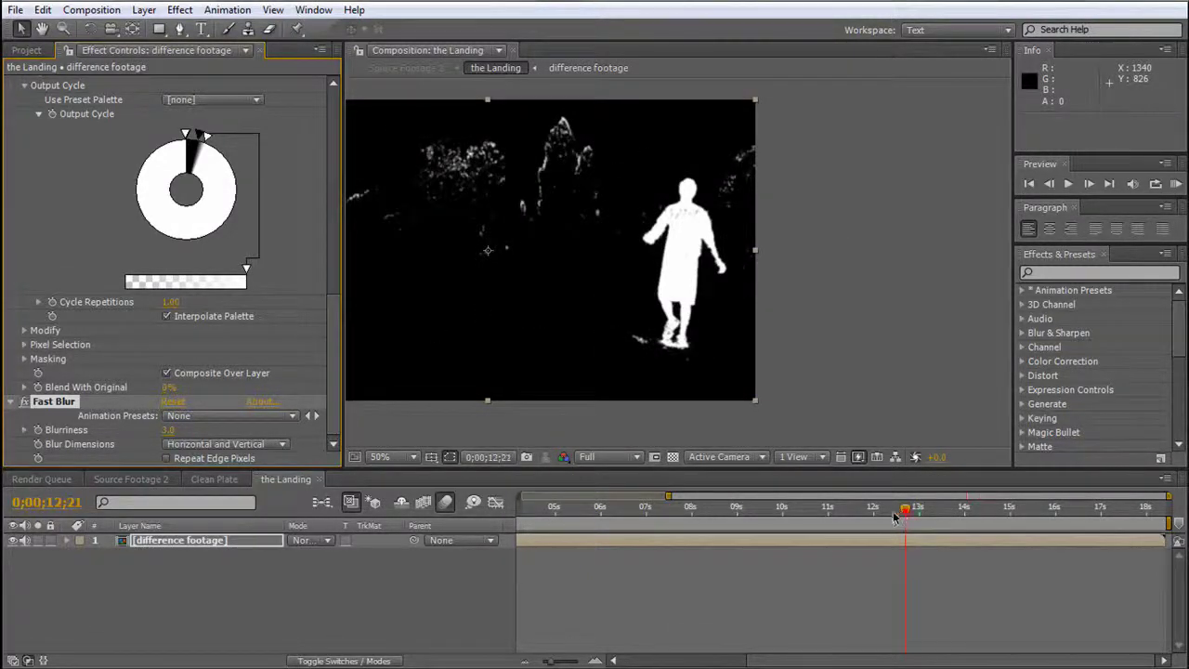
pyautogui.moveTo(893, 517); pyautogui.dragTo(804, 517)
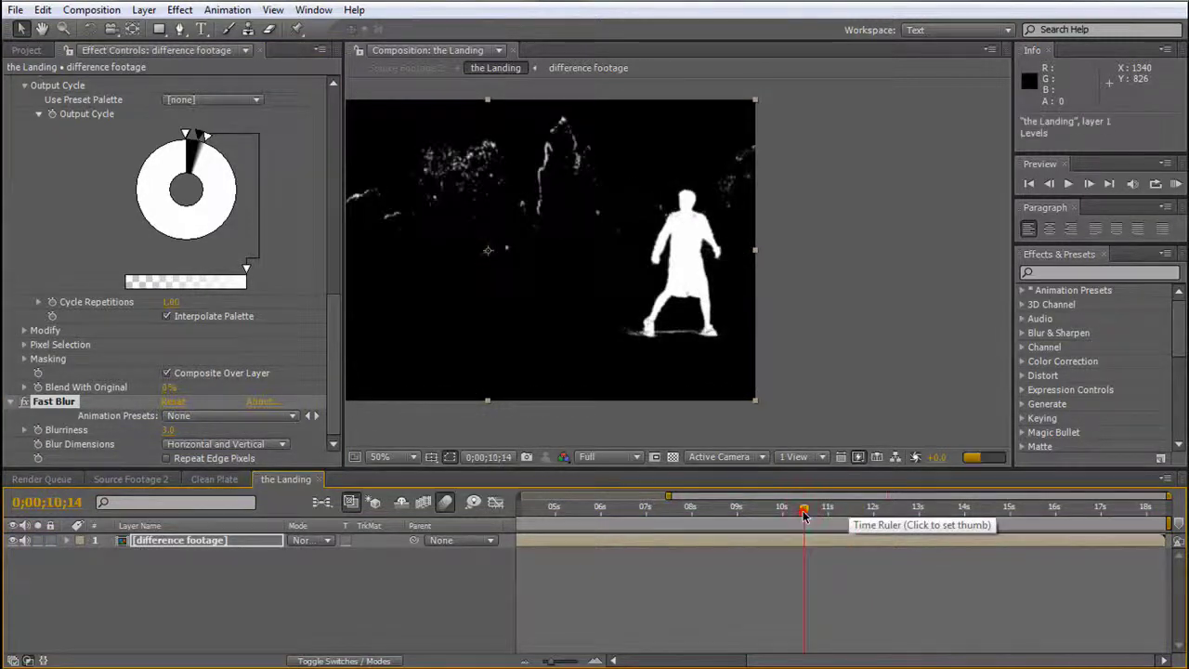
pyautogui.press('k')
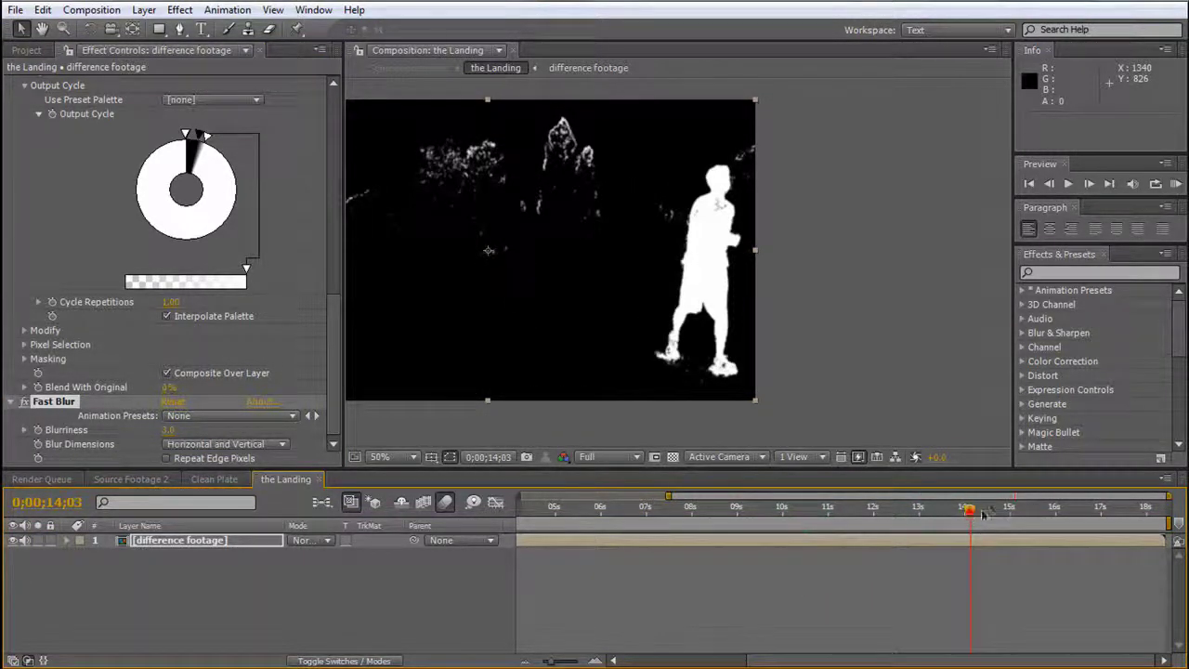
pyautogui.click(983, 515)
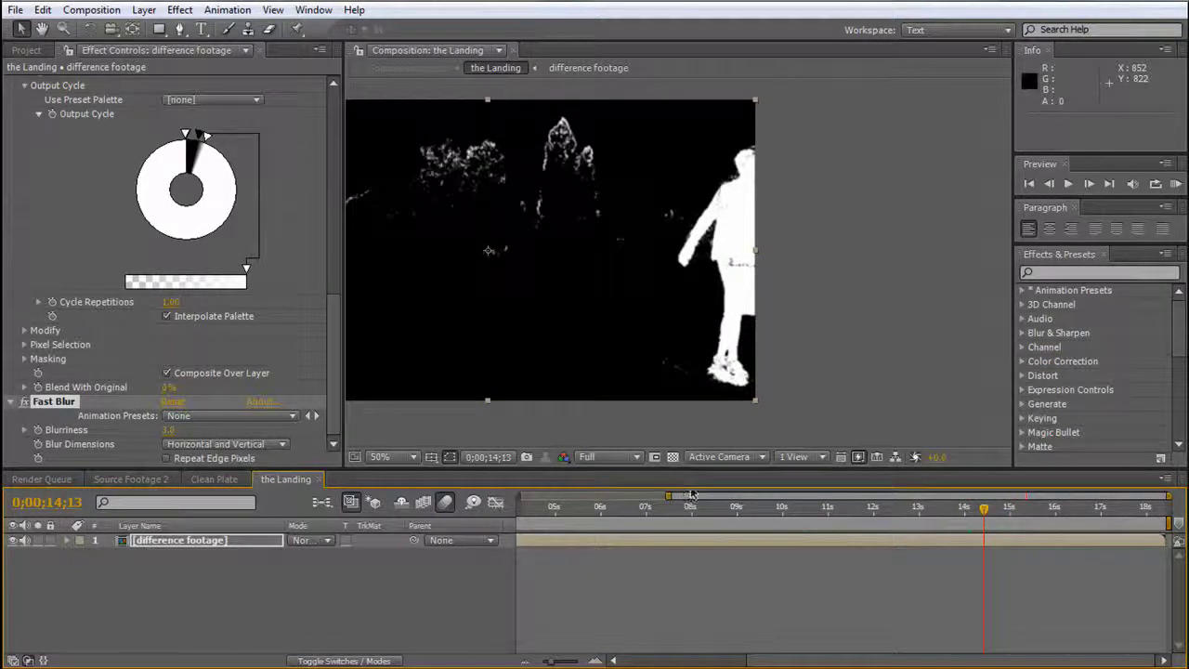
pyautogui.moveTo(678, 499); pyautogui.dragTo(613, 497)
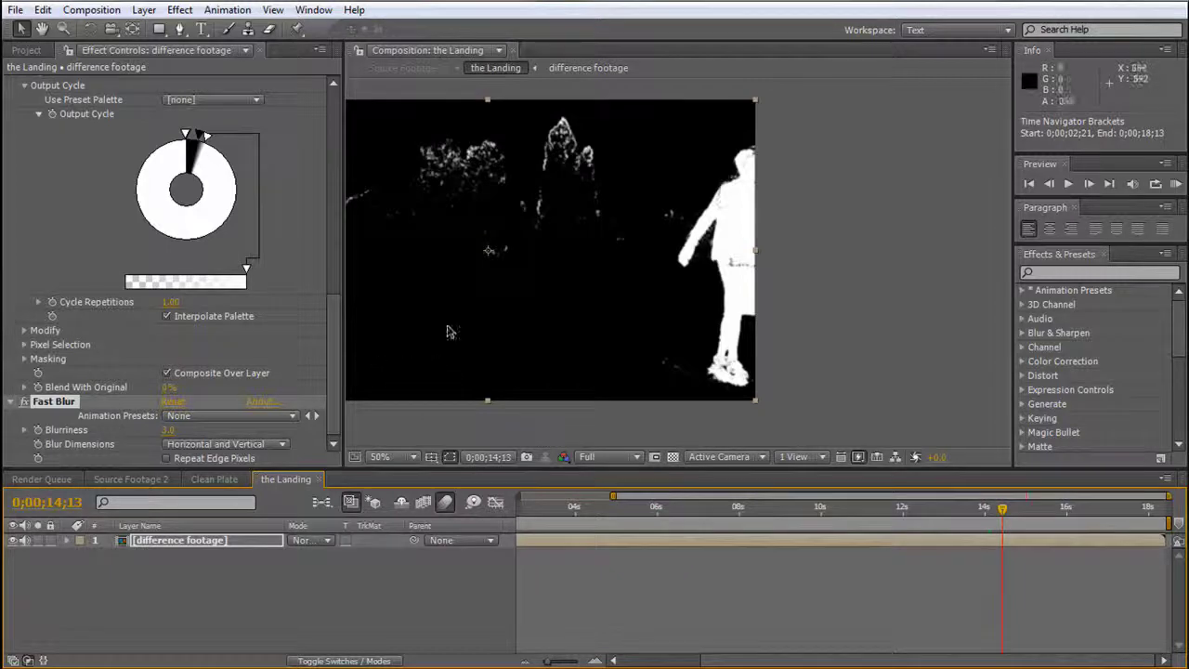
pyautogui.moveTo(487, 313); pyautogui.dragTo(676, 300)
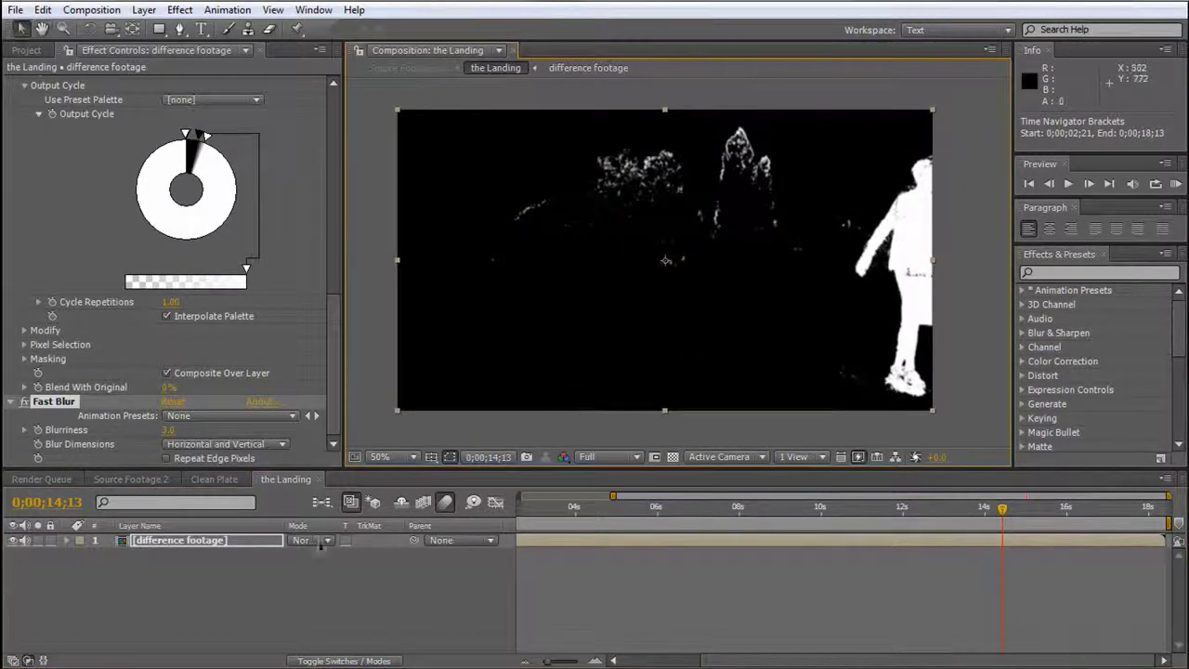
pyautogui.click(226, 573)
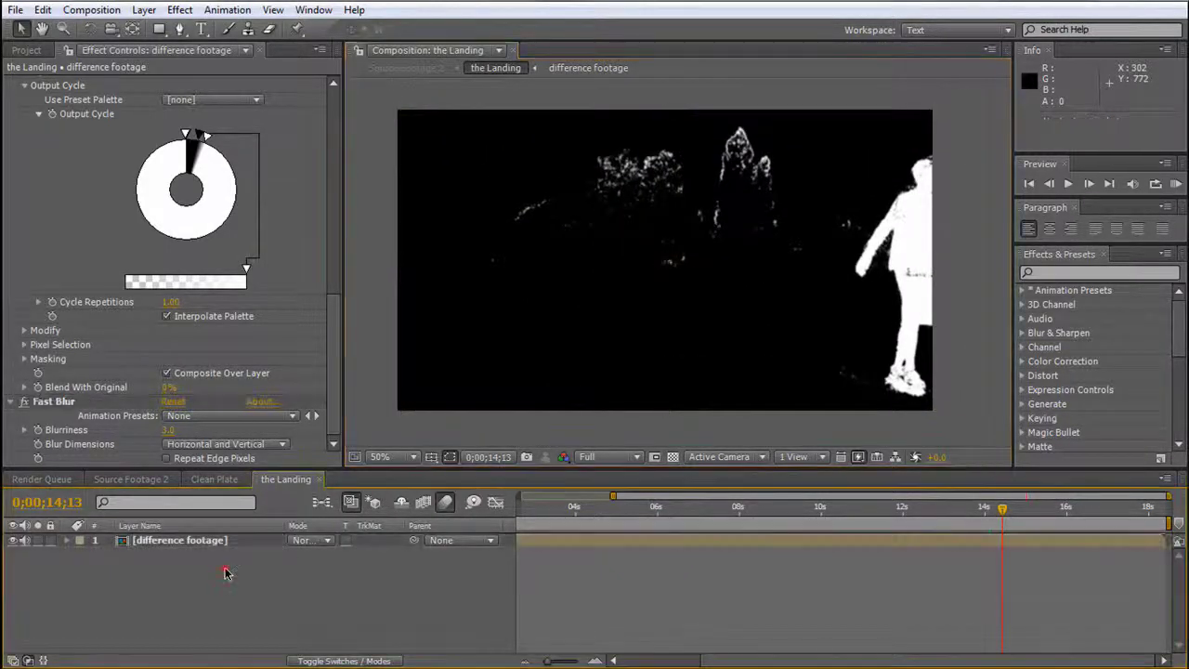
# Create a comp-sized black solid and move Black Solid 1 beneath the difference footage layer.
pyautogui.click(141, 10)
pyautogui.moveTo(228, 31)
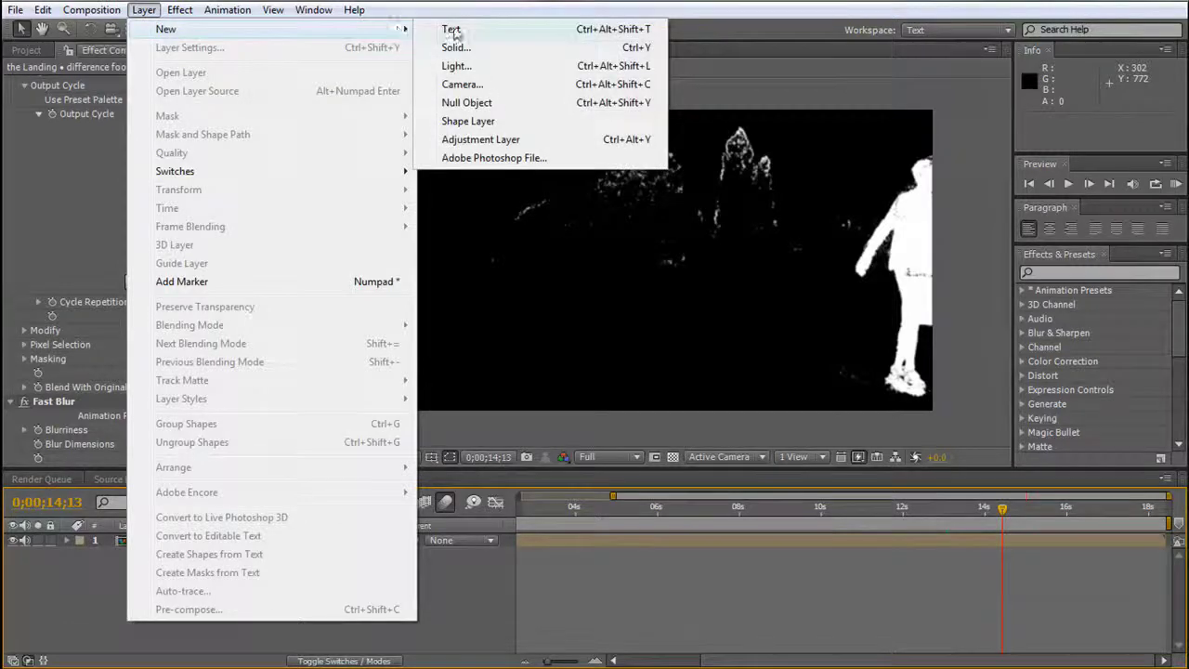
pyautogui.click(510, 51)
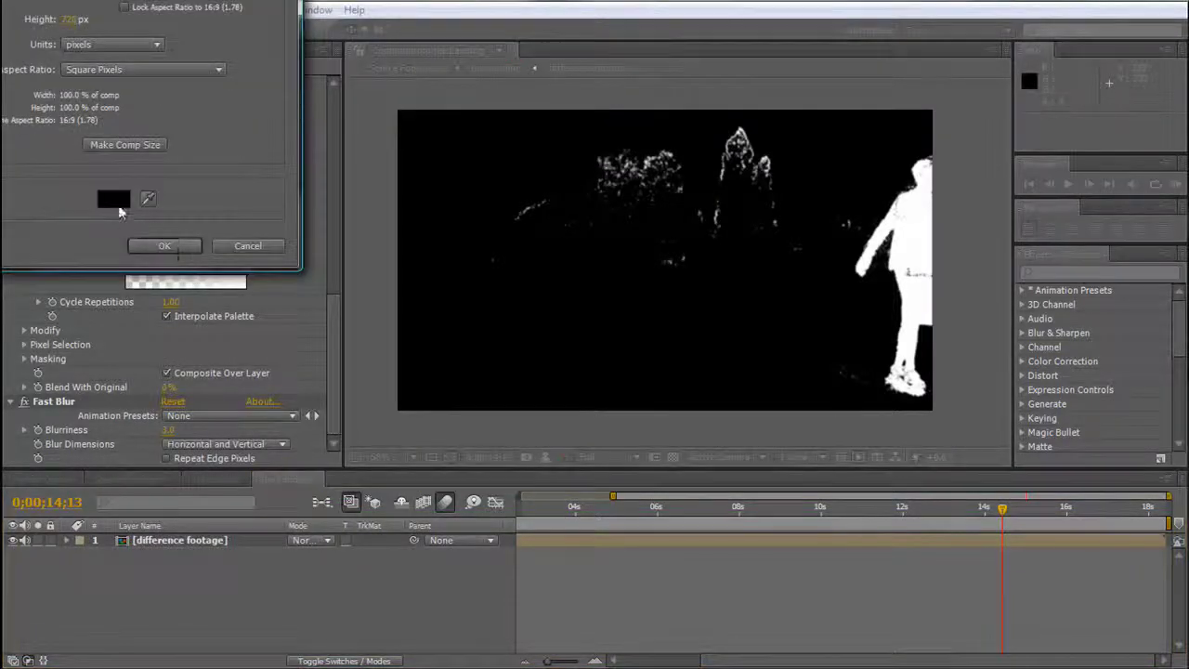
pyautogui.click(114, 201)
pyautogui.moveTo(160, 126); pyautogui.dragTo(177, 160)
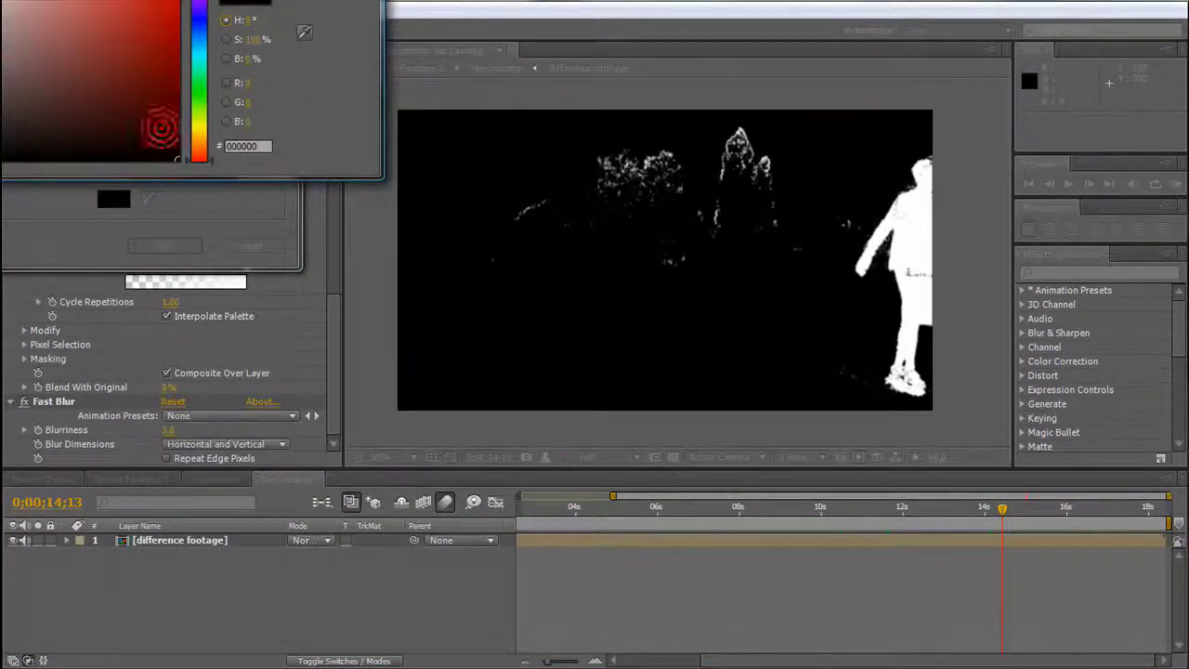
pyautogui.press('Return')
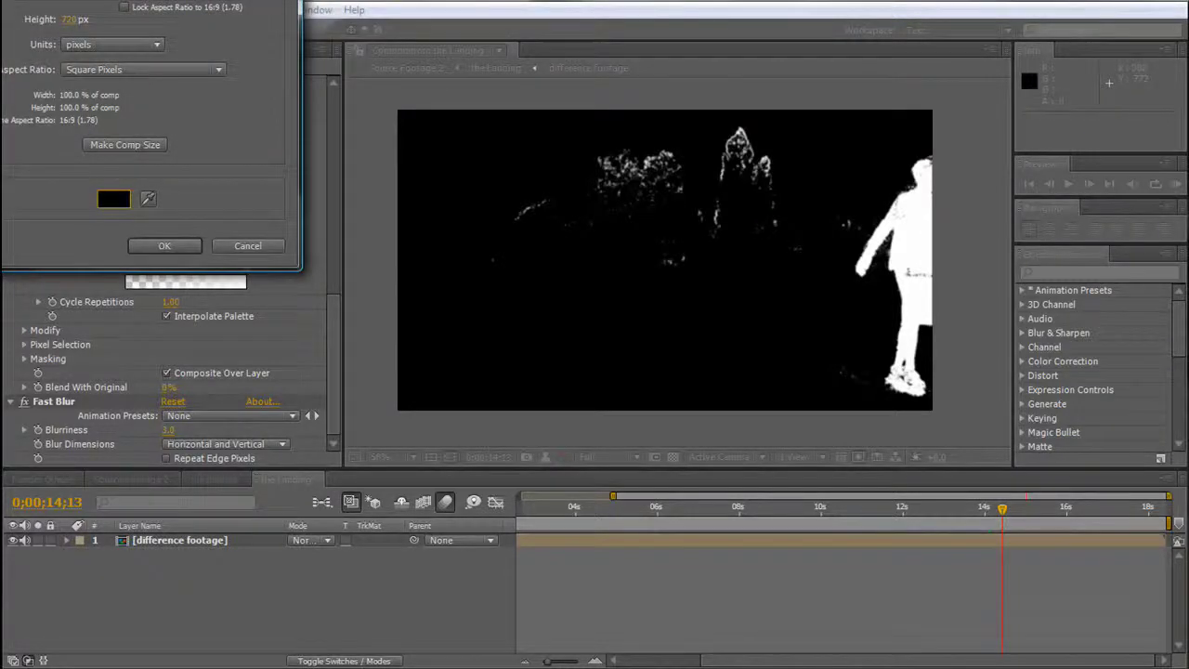
pyautogui.moveTo(168, 0); pyautogui.dragTo(359, 89)
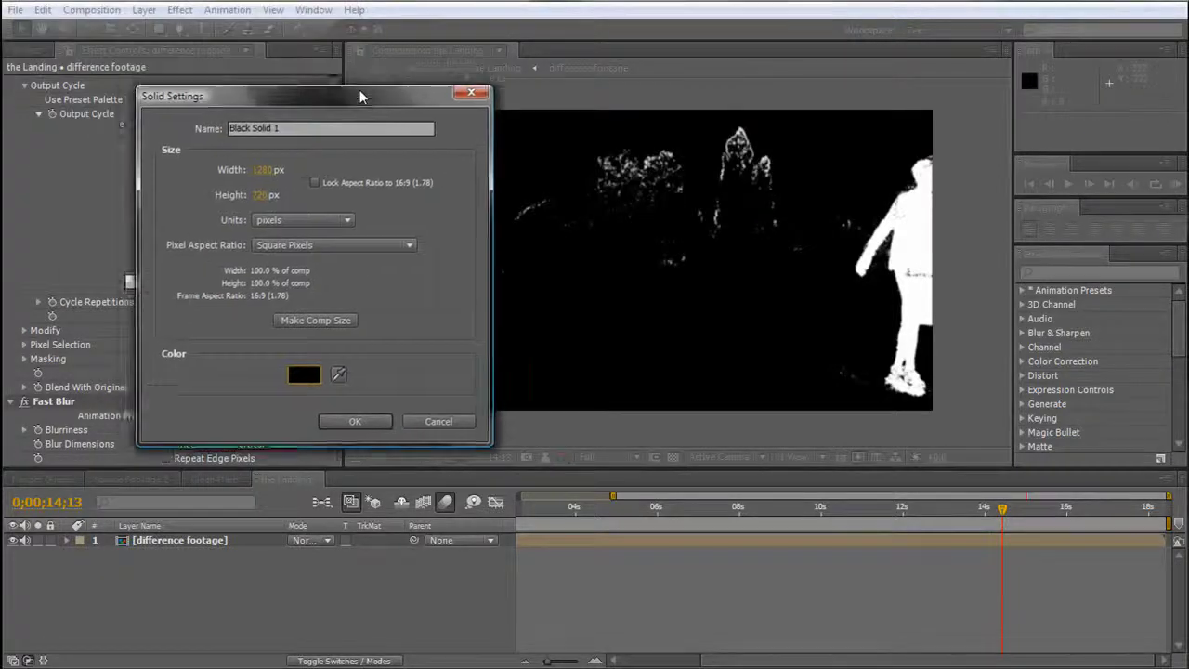
pyautogui.click(330, 321)
pyautogui.click(364, 421)
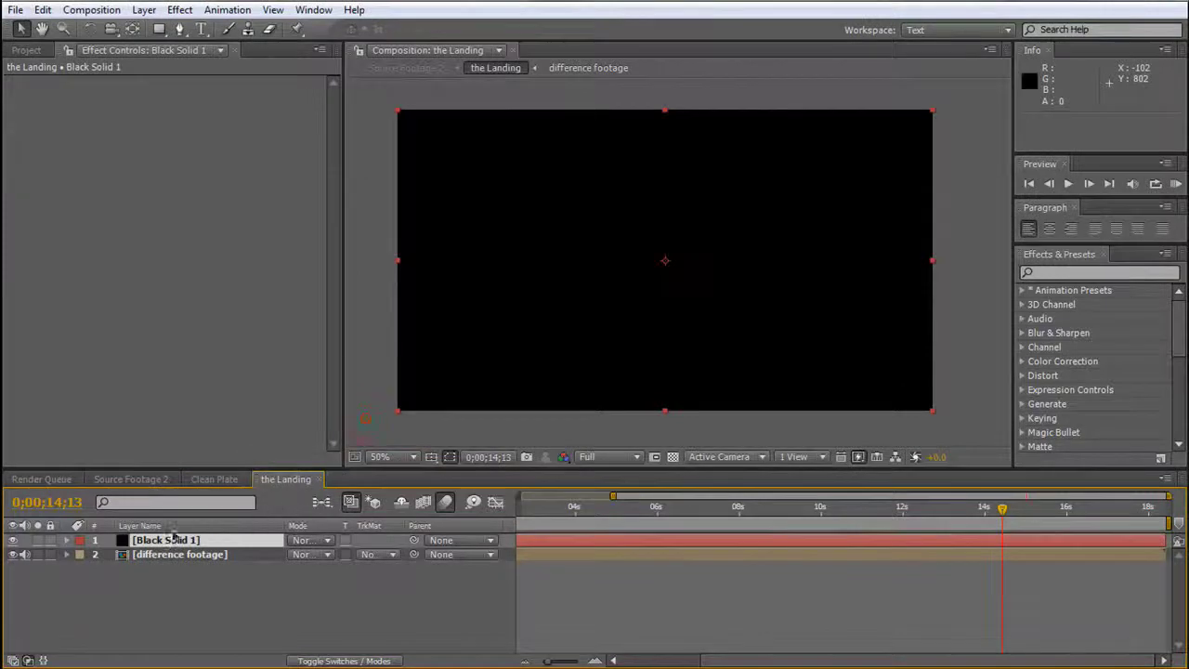
pyautogui.moveTo(172, 534); pyautogui.dragTo(170, 568)
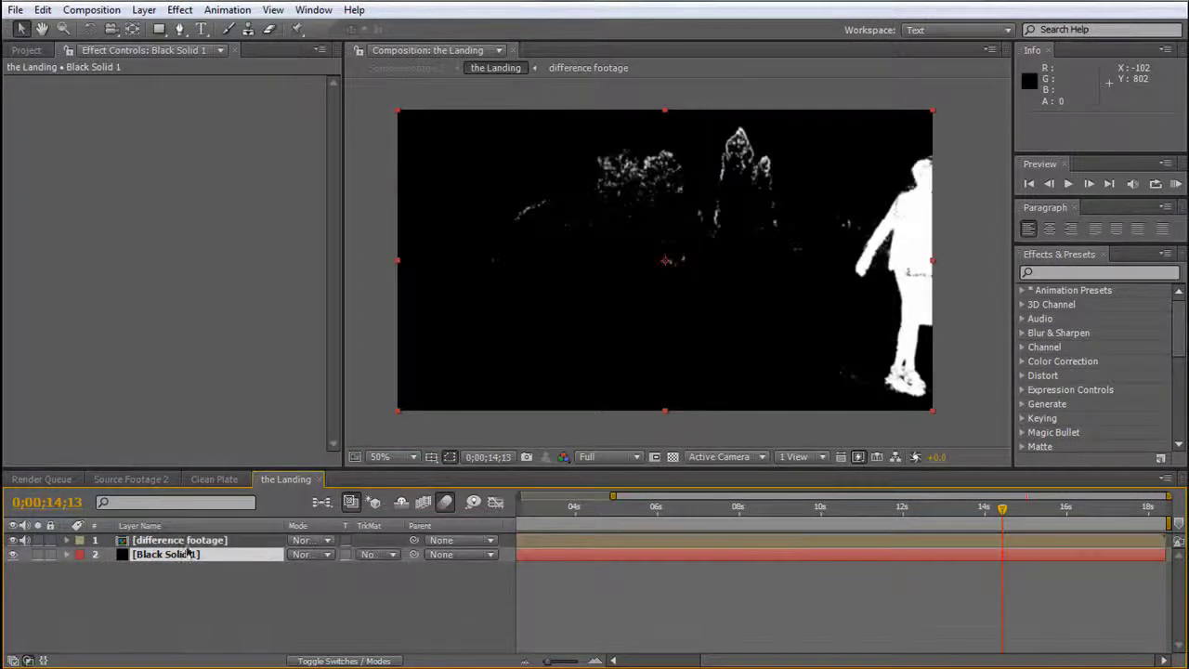
pyautogui.click(168, 541)
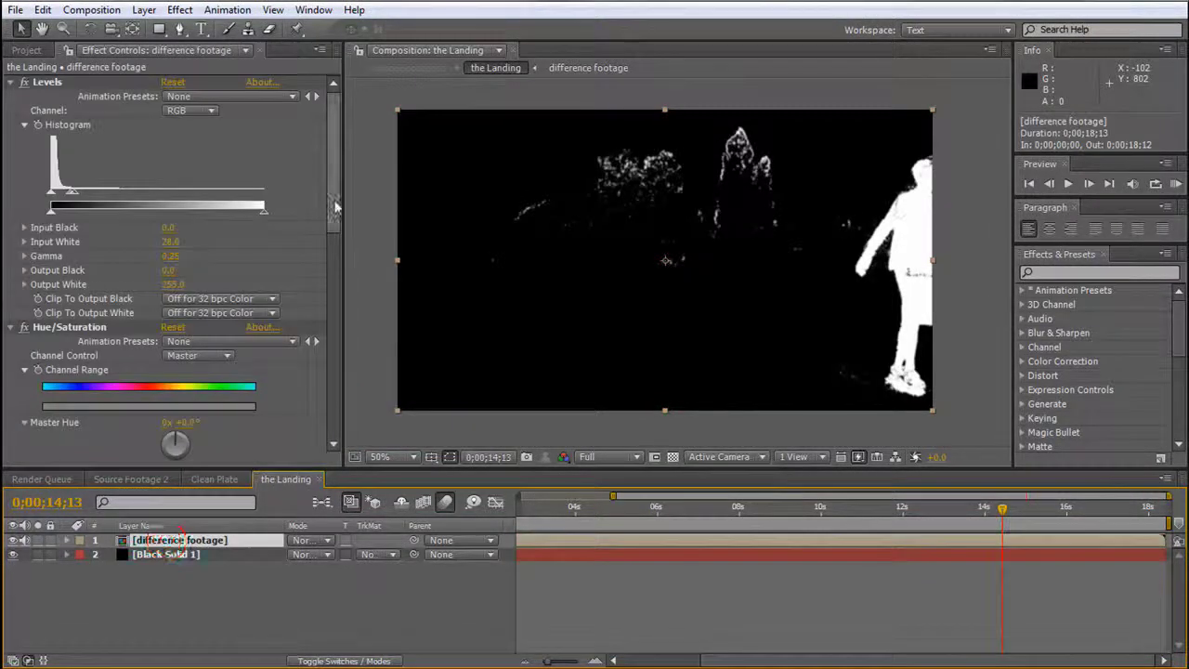
# Draw a Pen mask along the horizon on the difference footage, extending past the frame edges.
pyautogui.click(181, 30)
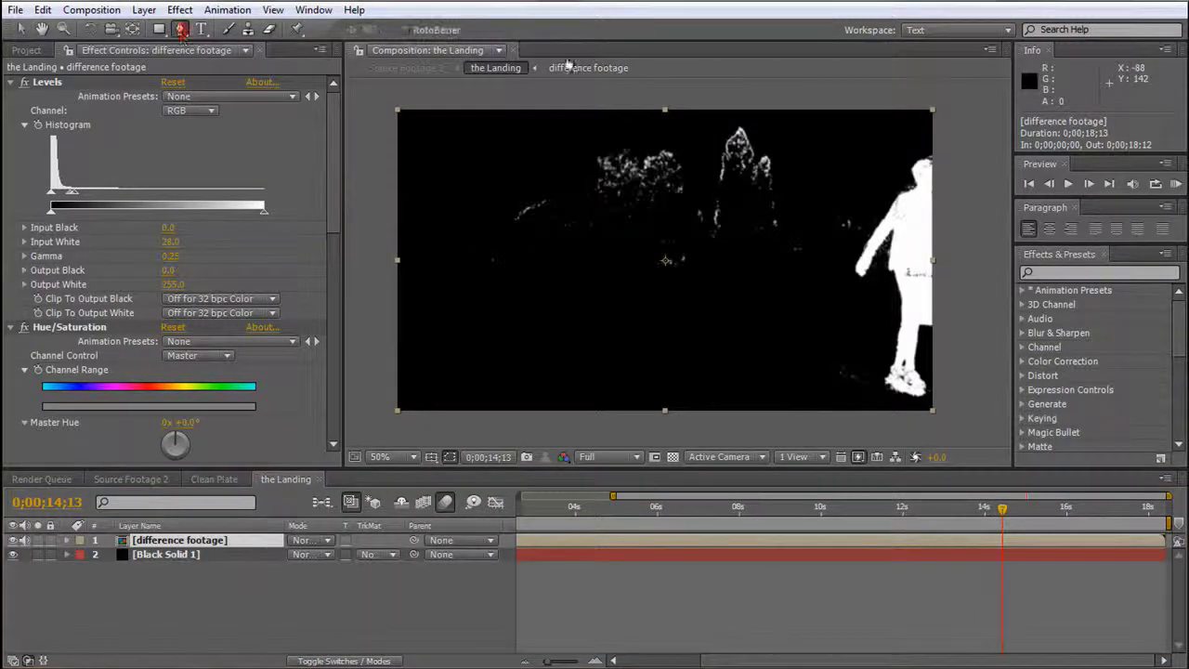
pyautogui.press('g')
pyautogui.click(897, 154)
pyautogui.click(863, 170)
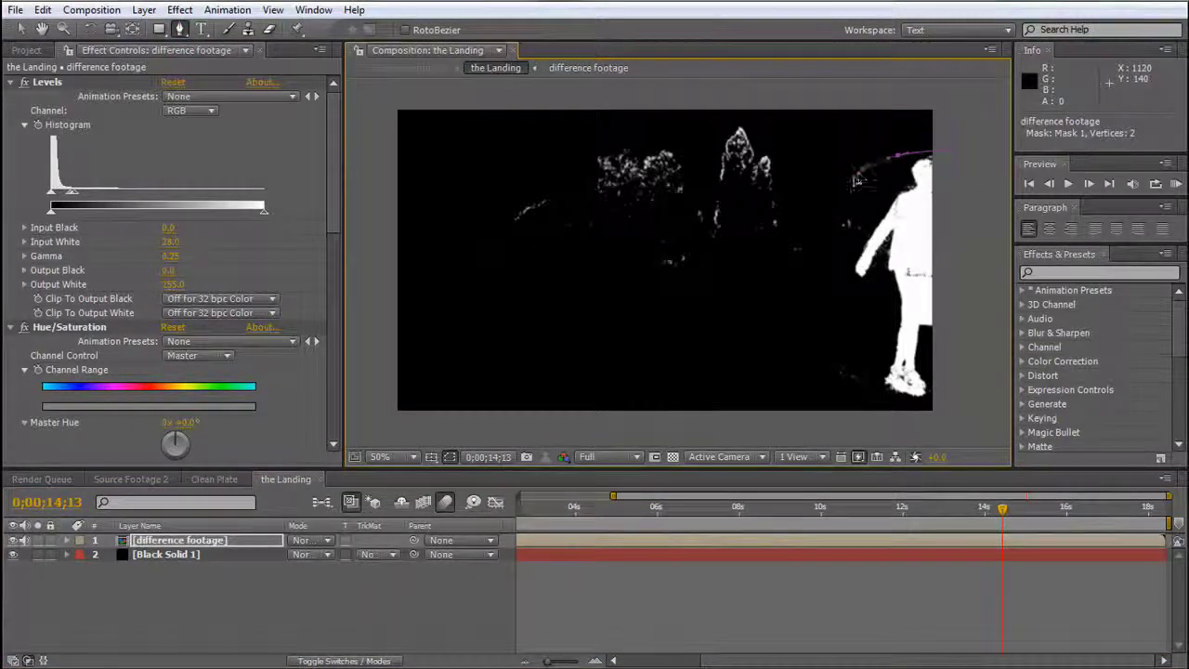
pyautogui.click(809, 195)
pyautogui.click(754, 216)
pyautogui.click(696, 228)
pyautogui.click(639, 236)
pyautogui.click(587, 243)
pyautogui.click(523, 255)
pyautogui.click(495, 263)
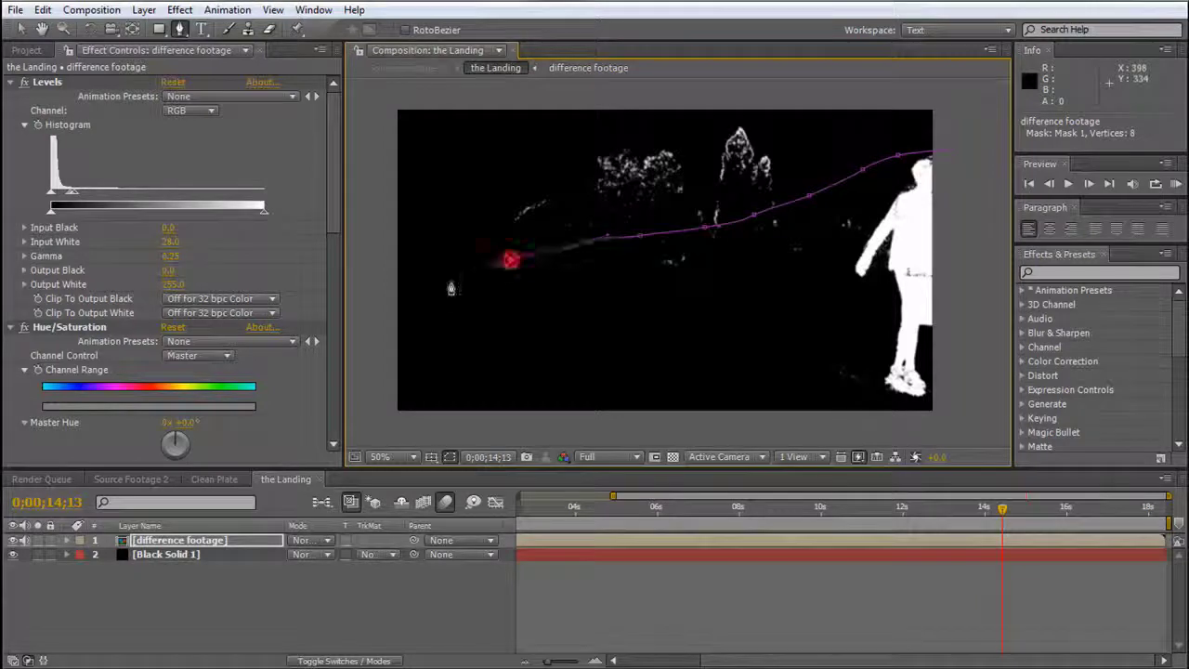
pyautogui.click(367, 340)
pyautogui.press(',')
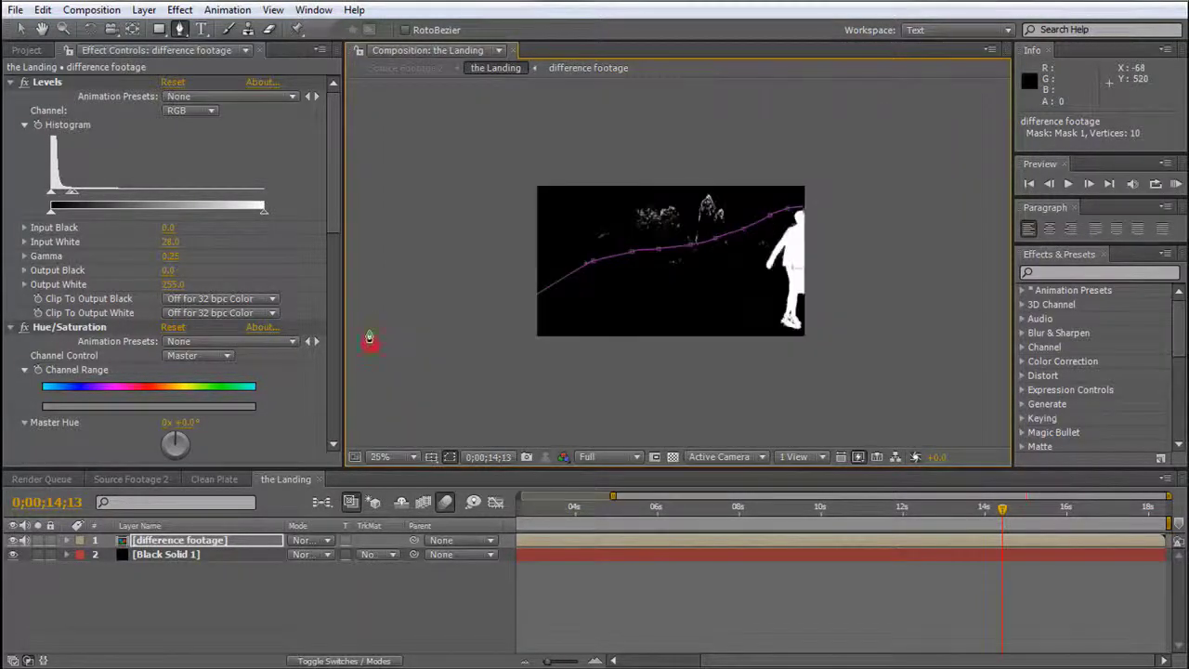
pyautogui.click(441, 141)
pyautogui.press('.')
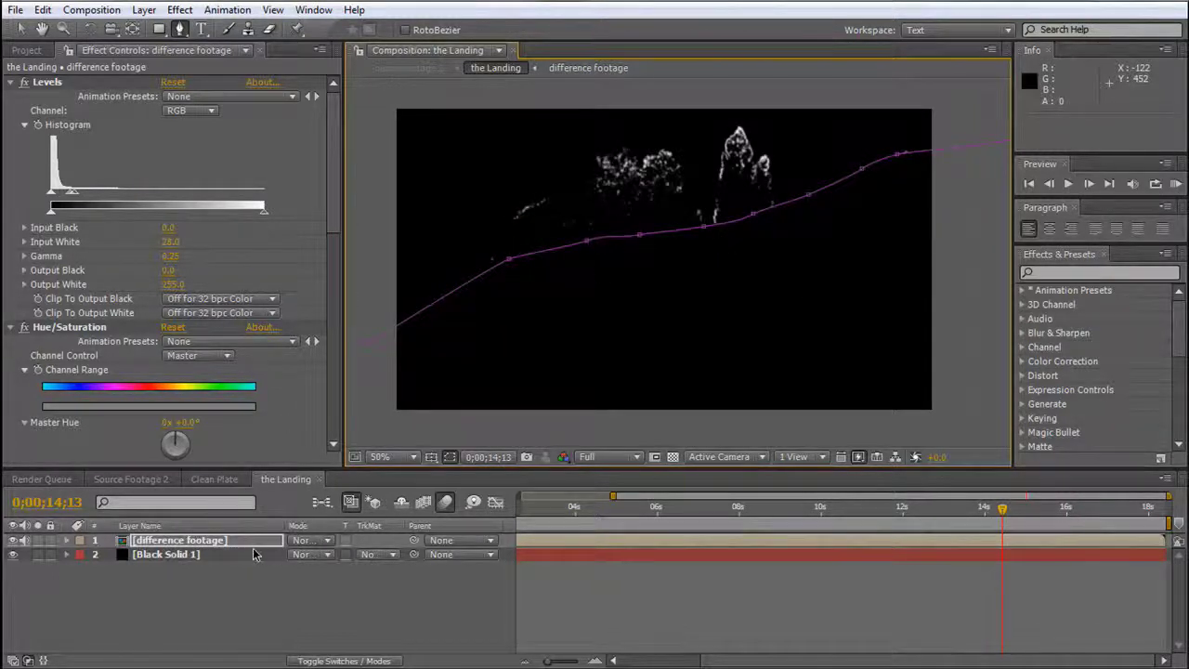
# Set Mask 1's mode to Subtract to remove the trees above the horizon.
pyautogui.press('m')
pyautogui.press('m')
pyautogui.click(314, 555)
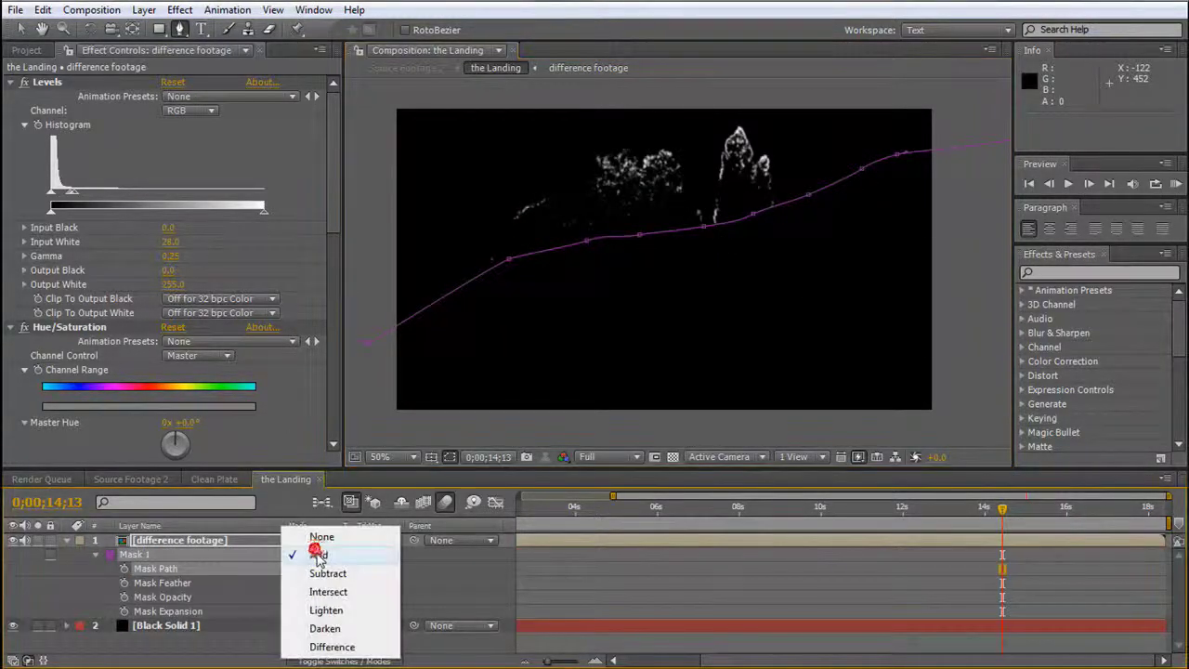
pyautogui.click(327, 573)
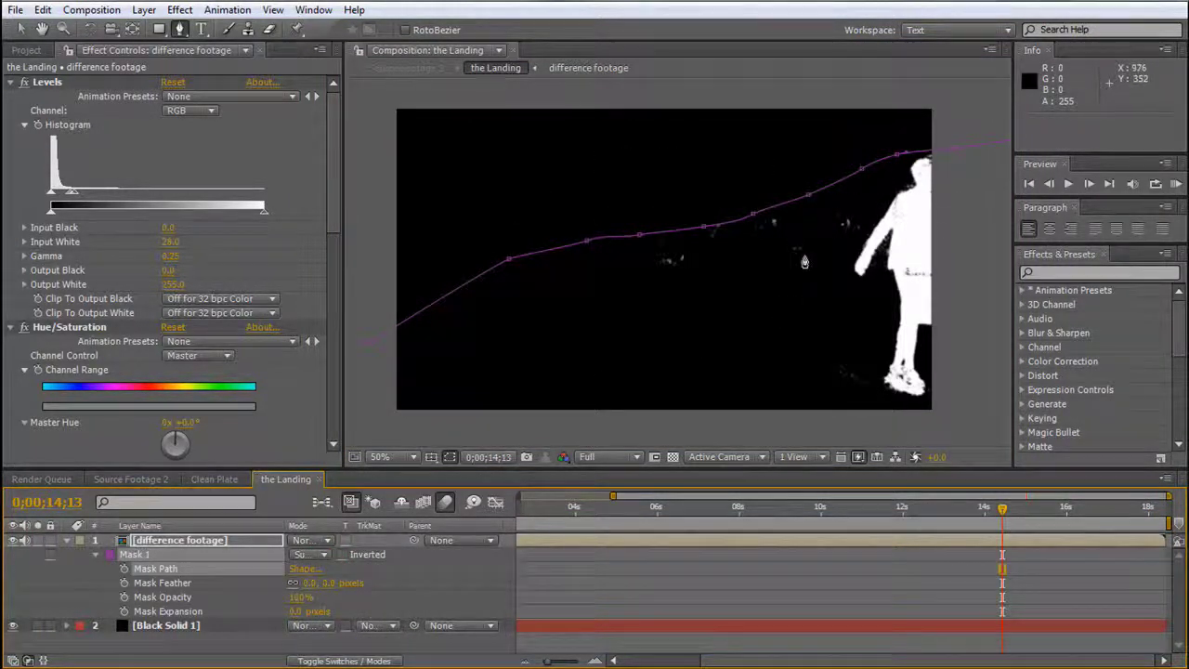
pyautogui.press('v')
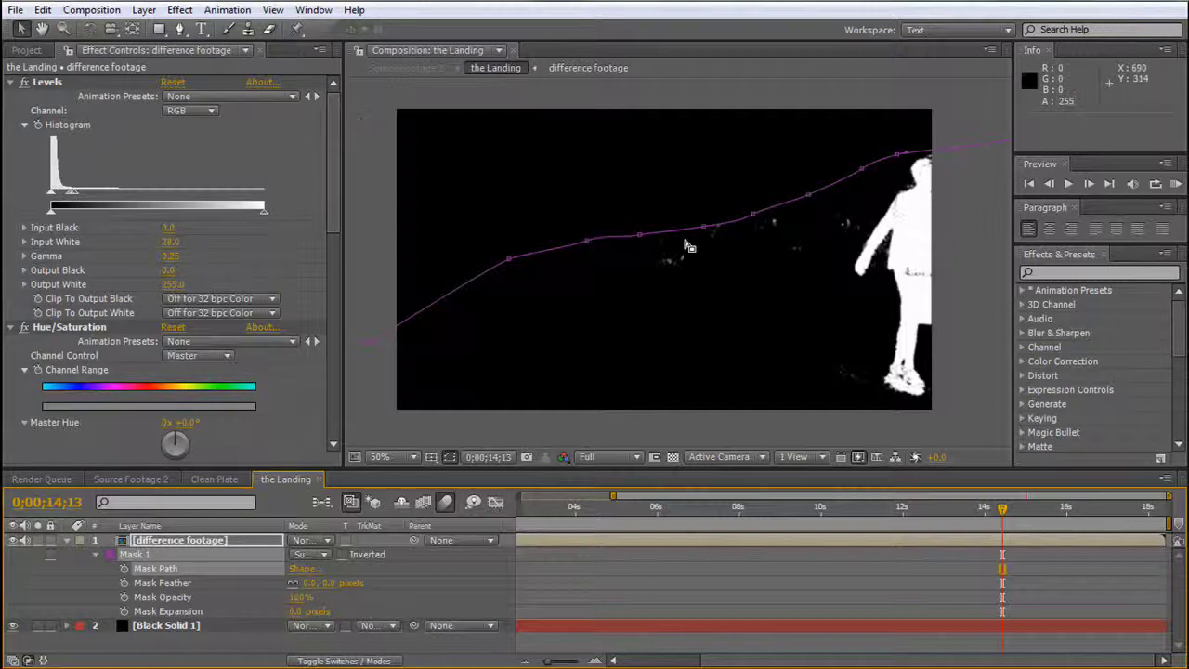
# At the jump frames, drag Mask 1 points up around the jumper's head and arms.
pyautogui.moveTo(1008, 515); pyautogui.dragTo(823, 522)
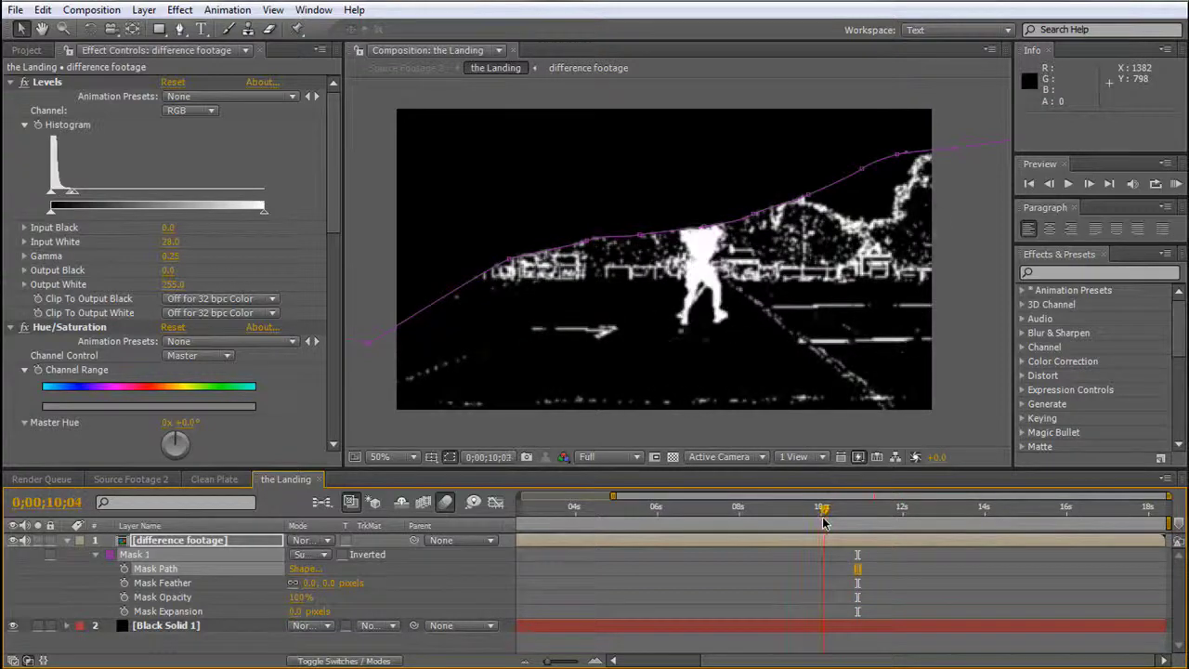
pyautogui.scroll(-2, 629, 227)
pyautogui.scroll(4, 724, 197)
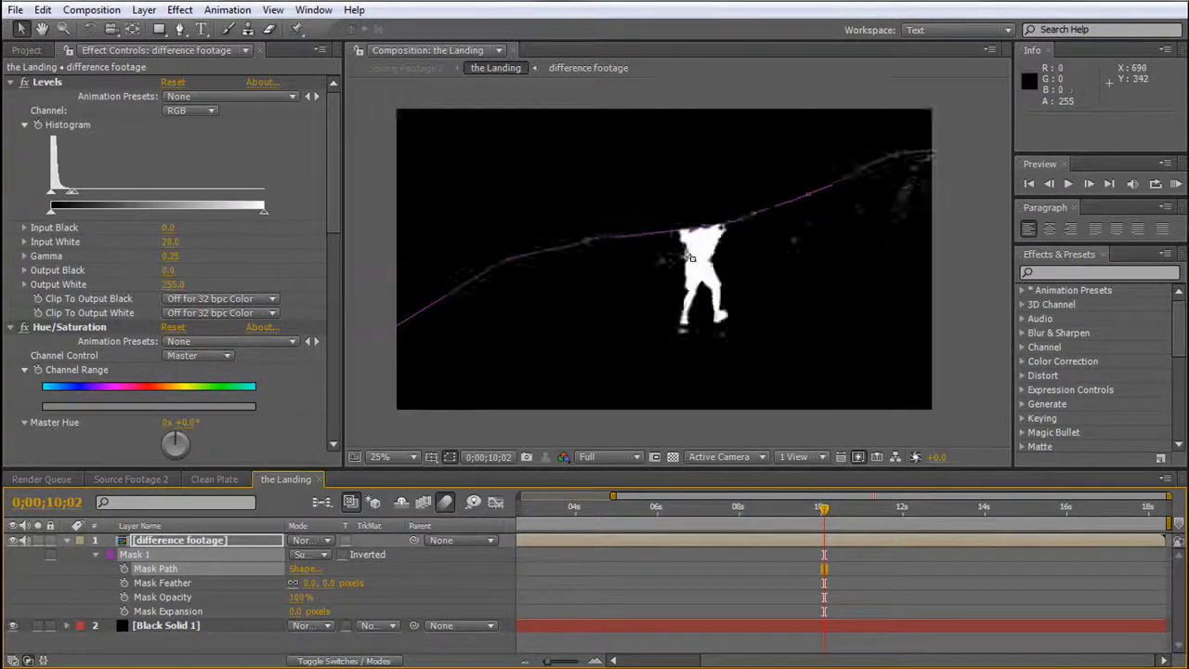
pyautogui.moveTo(727, 195); pyautogui.dragTo(703, 149)
pyautogui.click(614, 214)
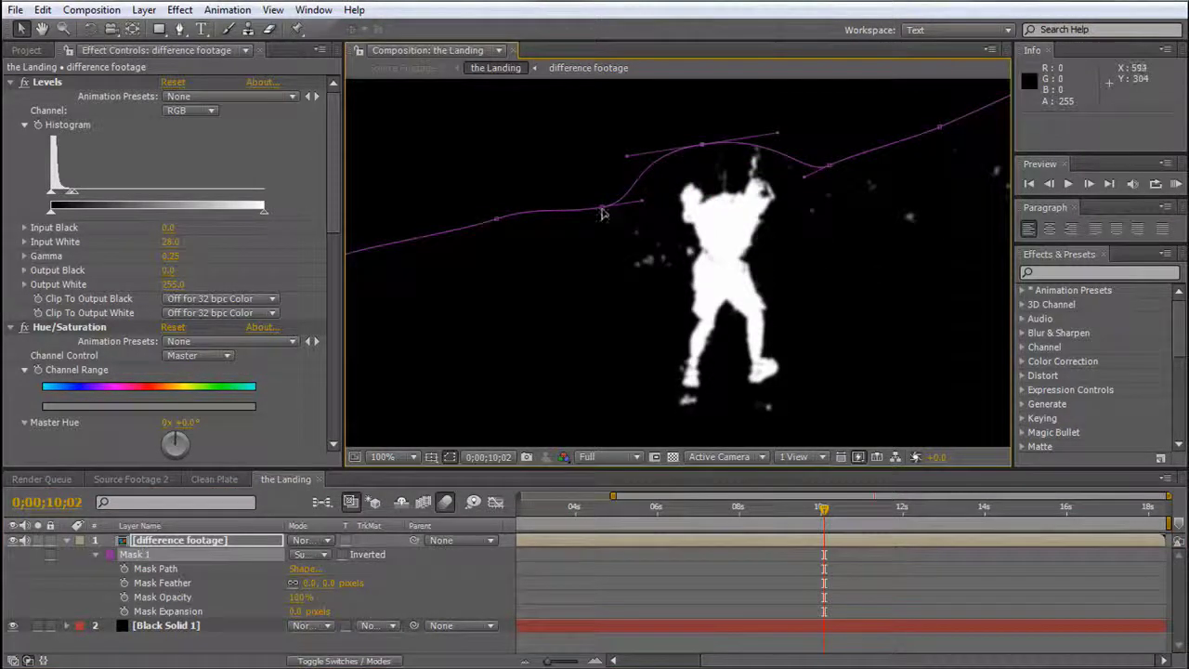
pyautogui.moveTo(602, 213); pyautogui.dragTo(575, 199)
pyautogui.moveTo(823, 510); pyautogui.dragTo(816, 511)
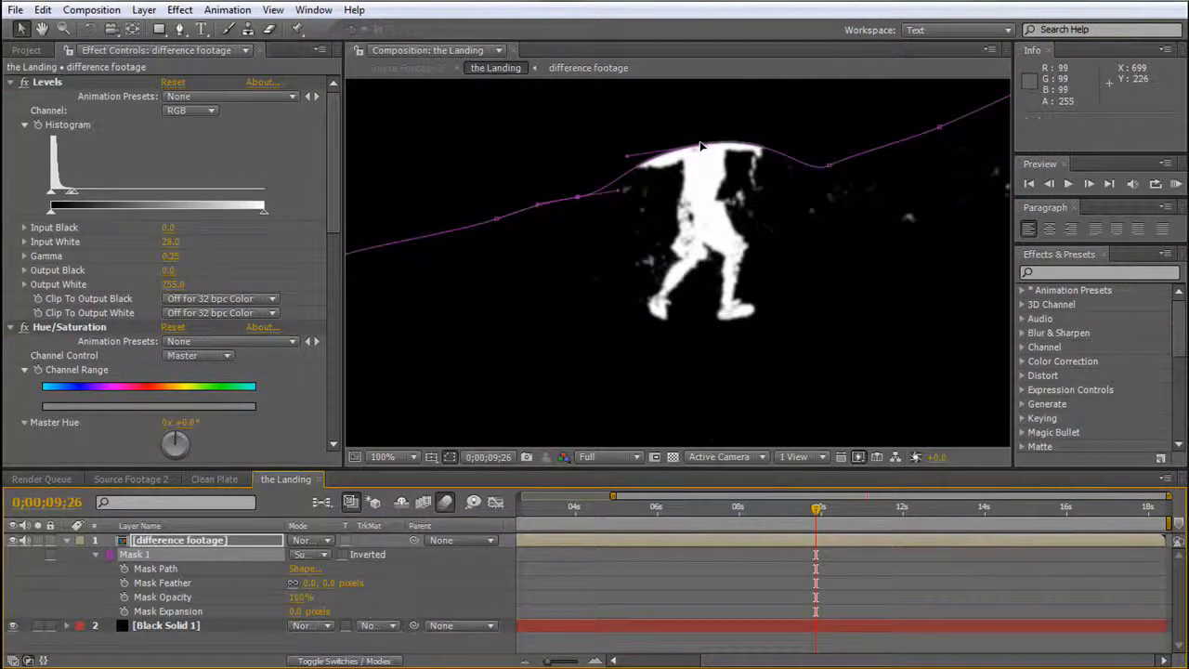
pyautogui.moveTo(701, 145); pyautogui.dragTo(690, 94)
pyautogui.moveTo(578, 201); pyautogui.dragTo(532, 175)
pyautogui.moveTo(832, 167); pyautogui.dragTo(845, 144)
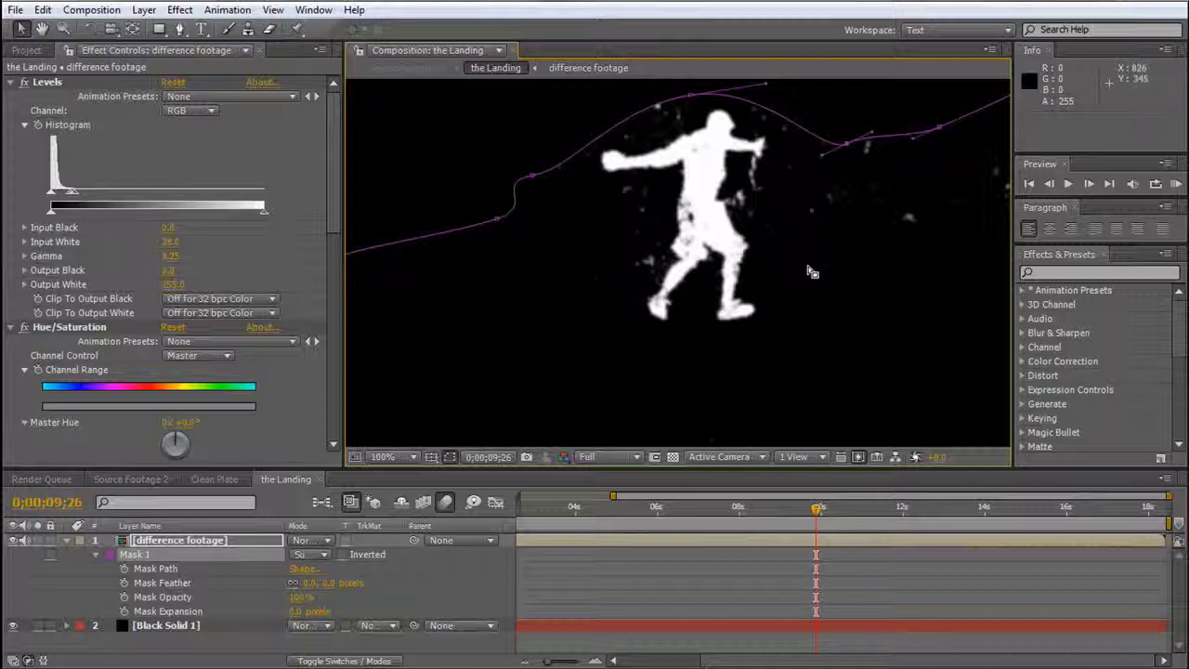
pyautogui.press(',')
pyautogui.press(',')
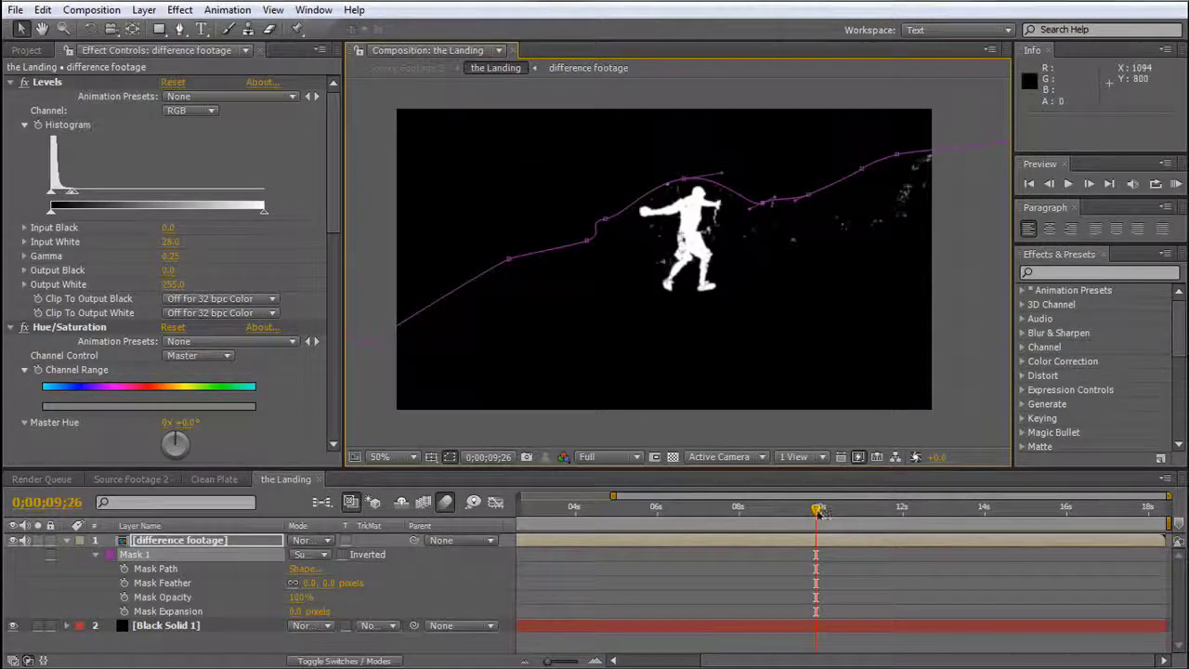
pyautogui.moveTo(819, 513); pyautogui.dragTo(898, 512)
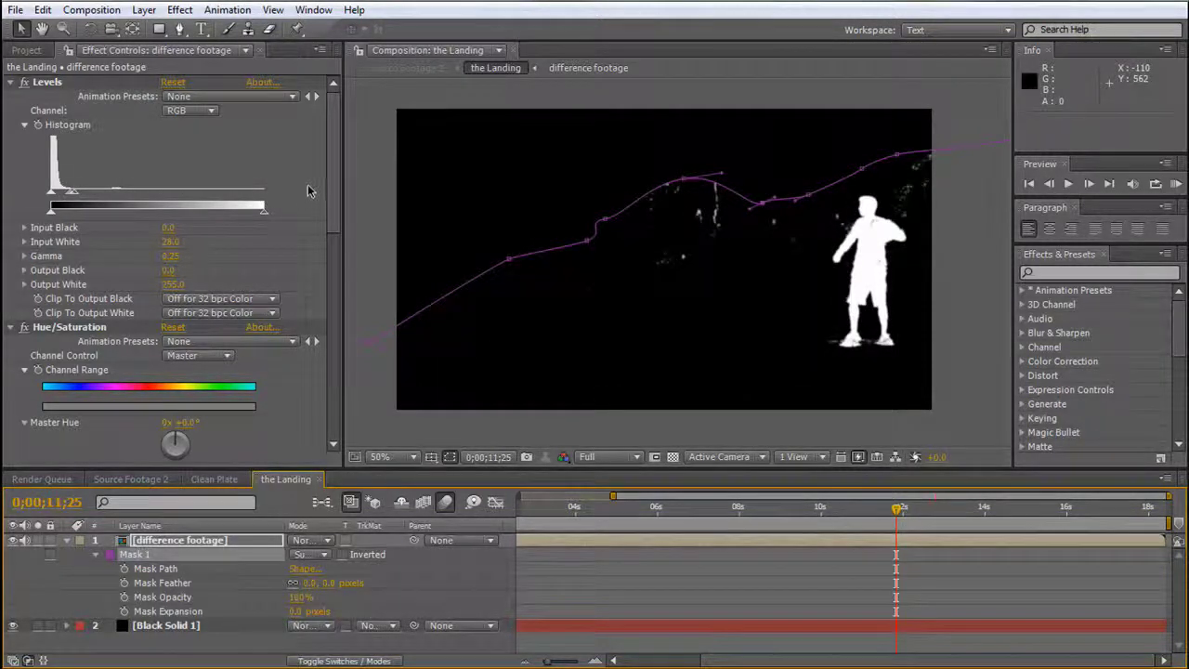
# In Source Footage 2, set the Landing 2's track matte to Luma Matte 'Landing MATTE' and solo it.
pyautogui.click(140, 479)
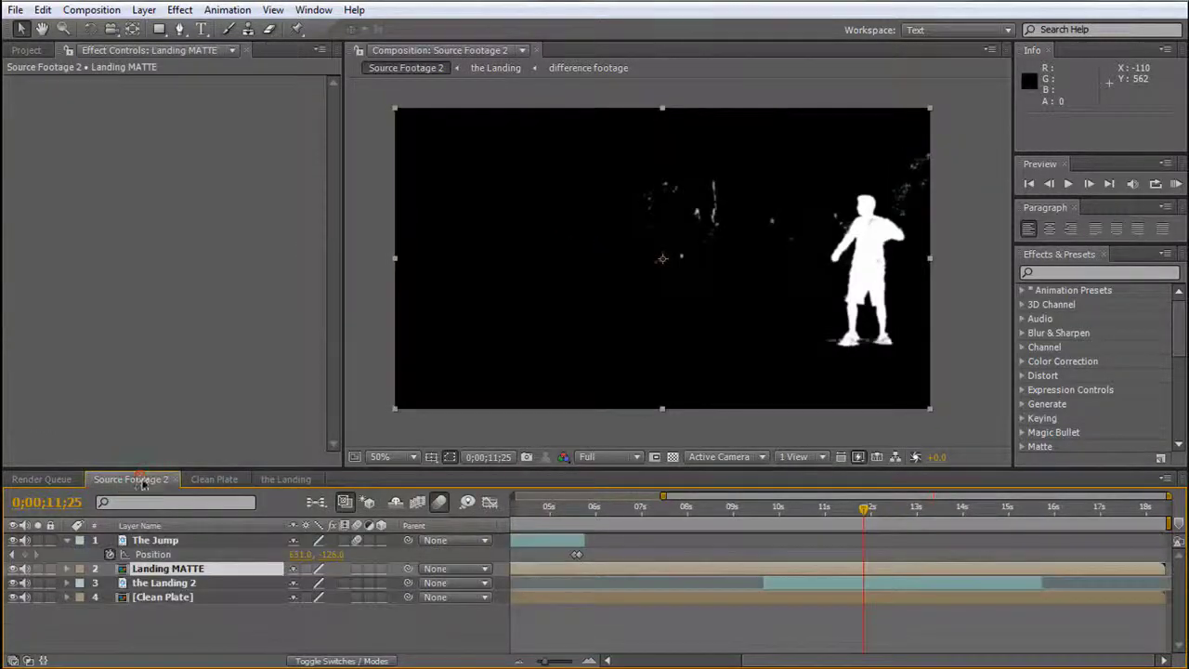
pyautogui.click(198, 585)
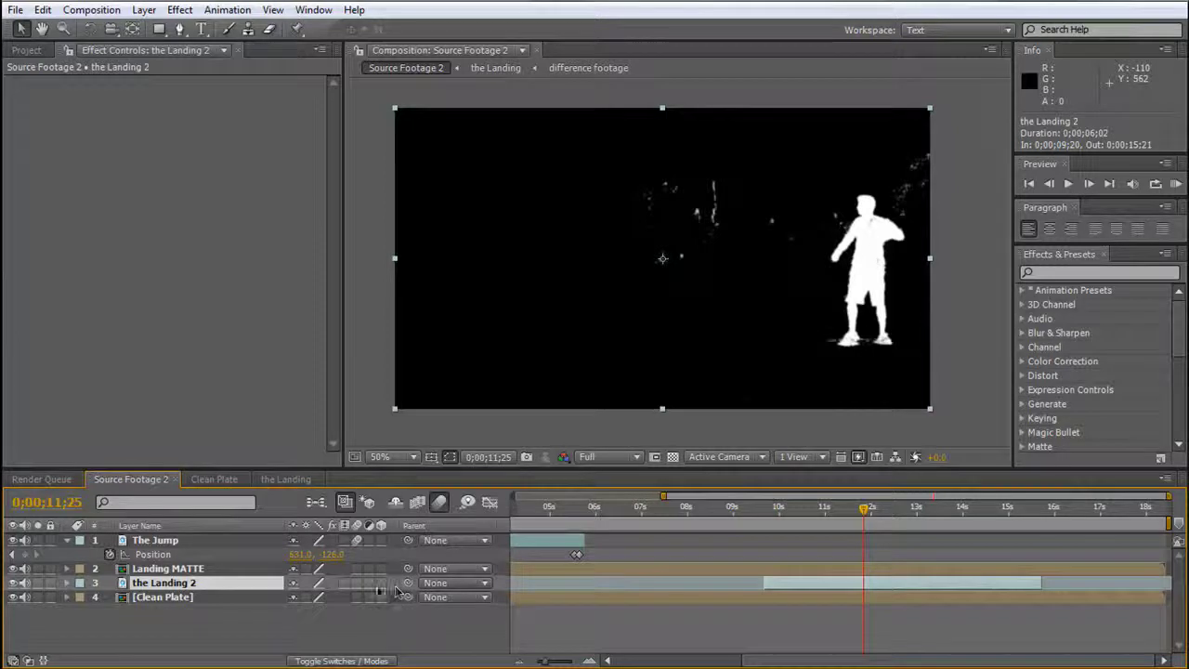
pyautogui.press('F4')
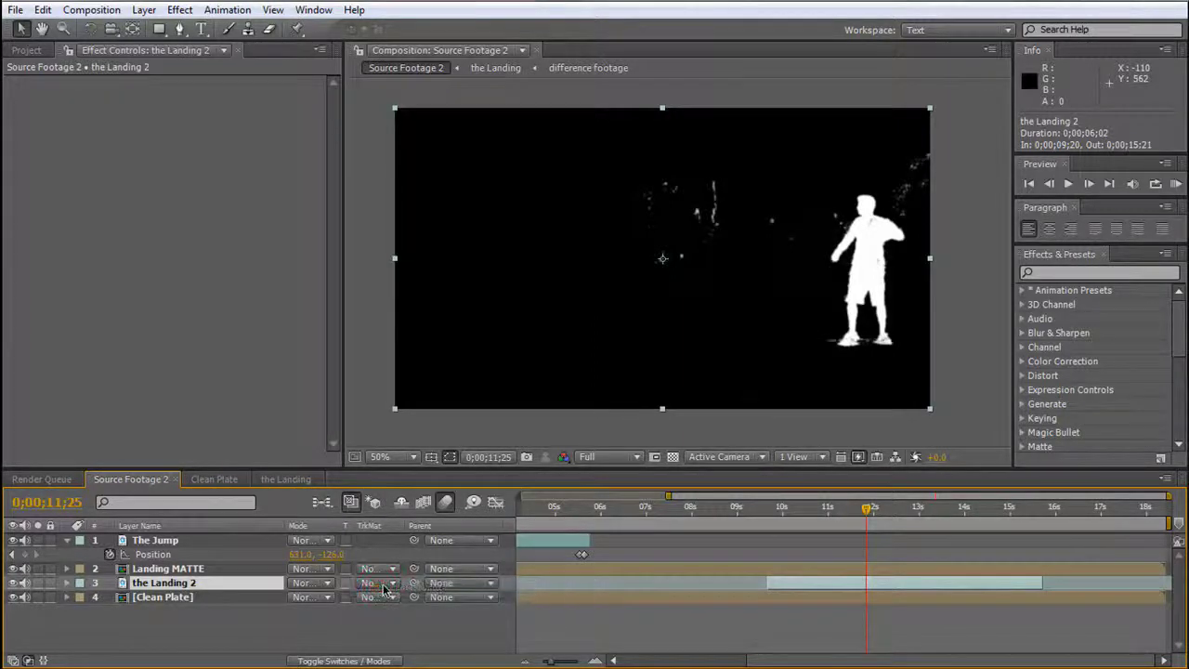
pyautogui.click(376, 583)
pyautogui.click(395, 648)
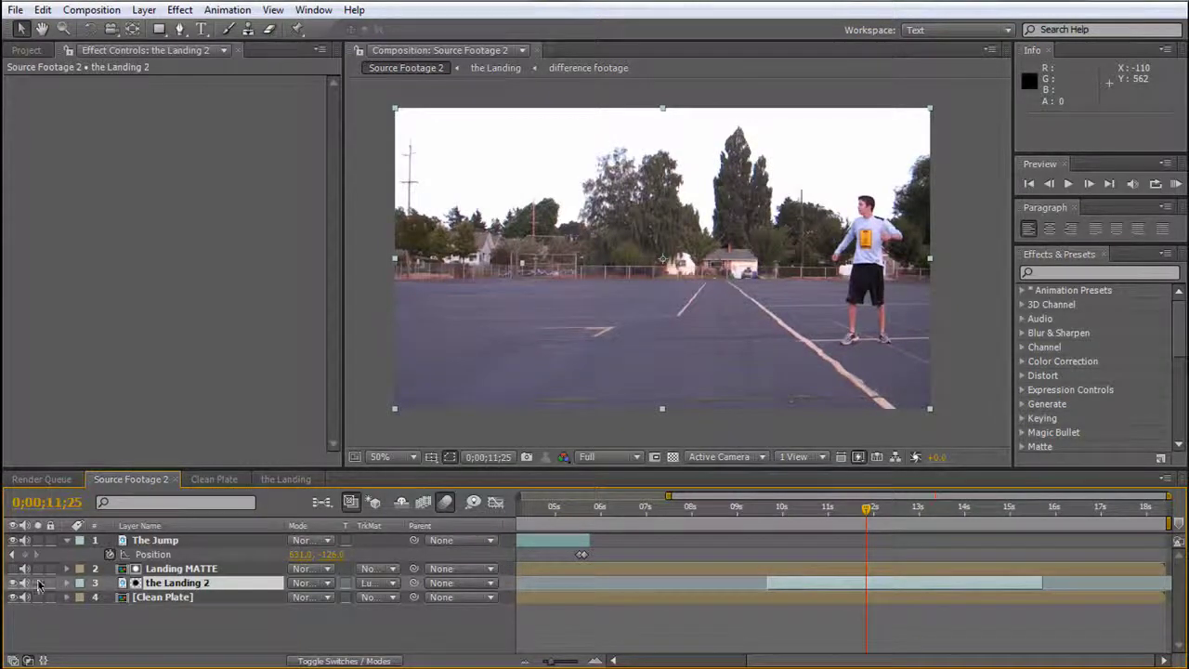
pyautogui.click(39, 584)
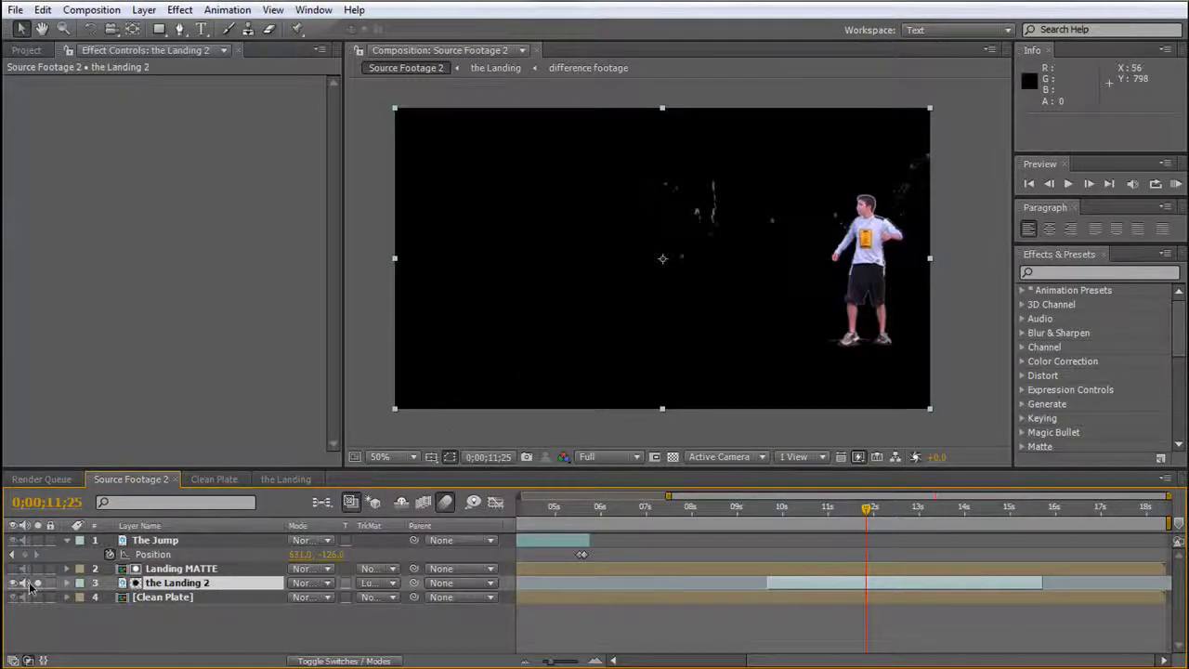
# Unsolo the Landing 2 layer and nudge its footage slightly within the frame.
pyautogui.click(39, 583)
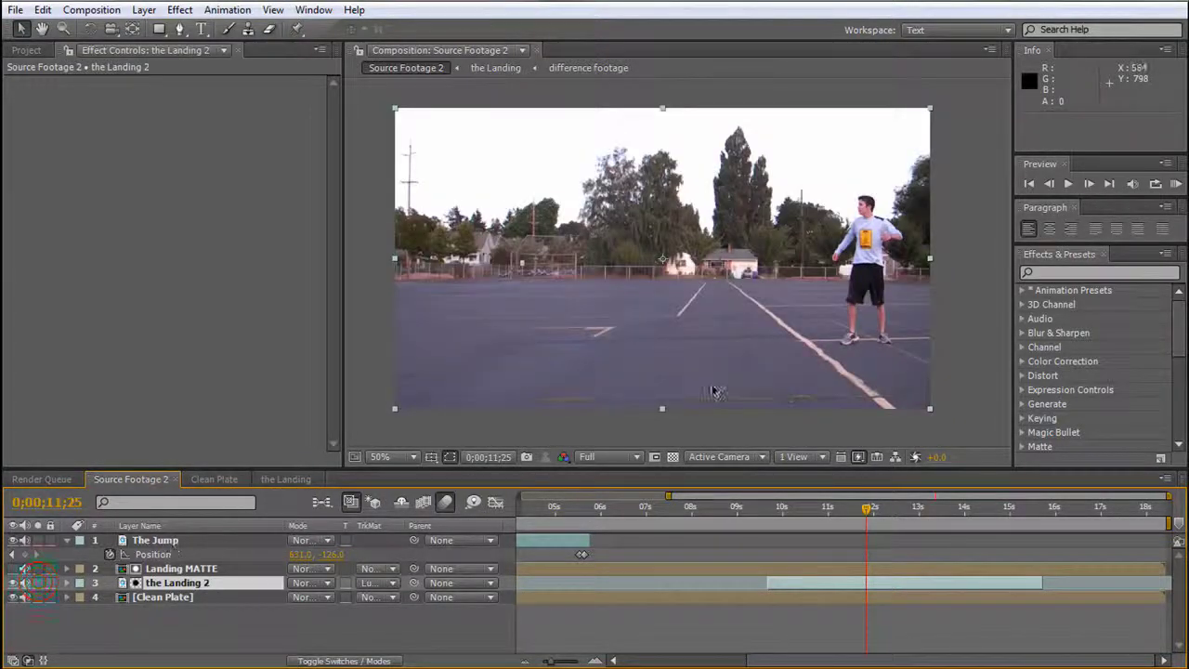
pyautogui.click(177, 582)
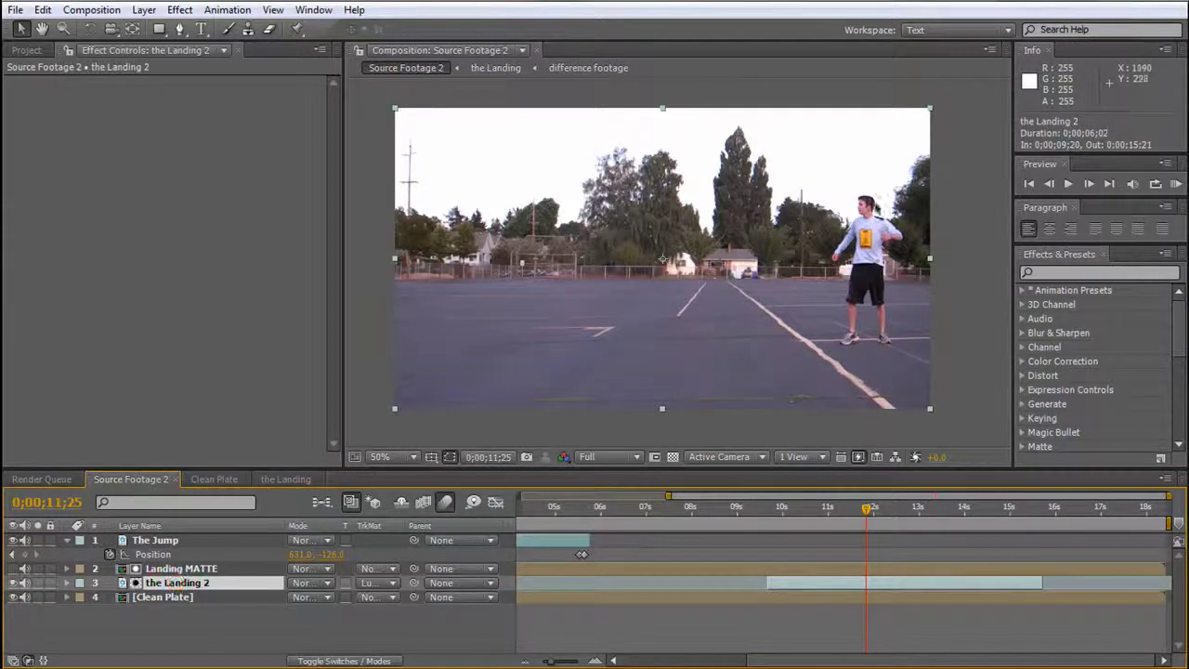
pyautogui.moveTo(865, 251)
pyautogui.mouseDown()
pyautogui.moveTo(880, 263)
pyautogui.moveTo(873, 243)
pyautogui.mouseUp()
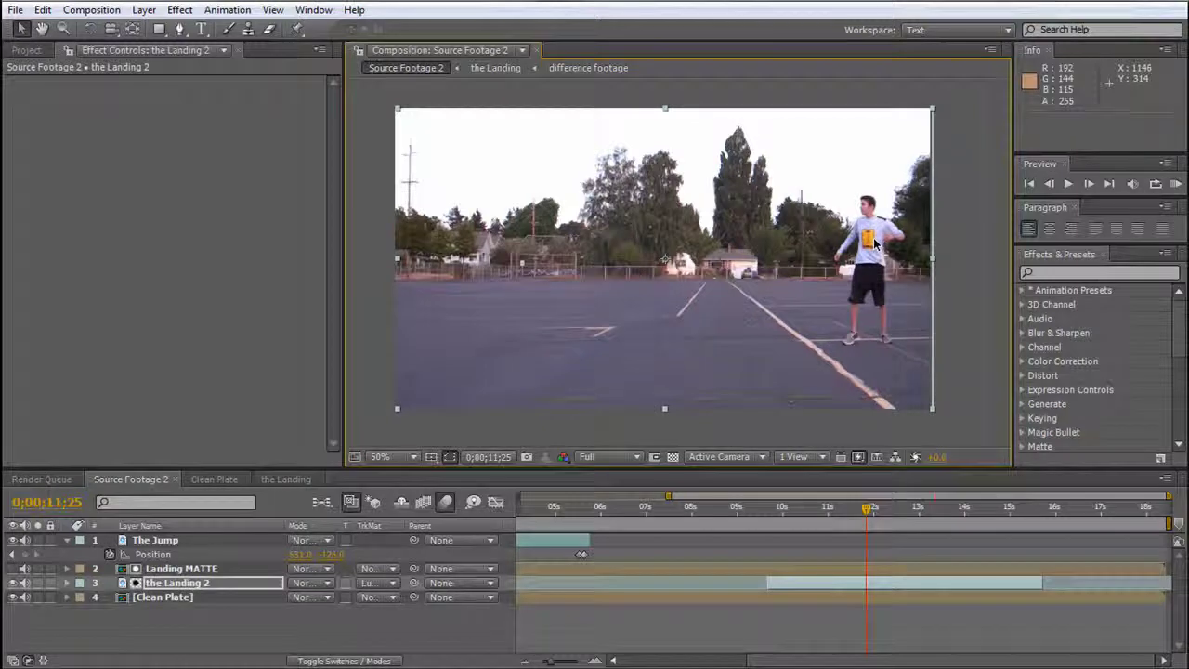
# Inspect the Landing MATTE precomp's mask, then select Landing MATTE and the Landing 2 together.
pyautogui.keyDown('shift'); pyautogui.click(195, 570); pyautogui.keyUp('shift')
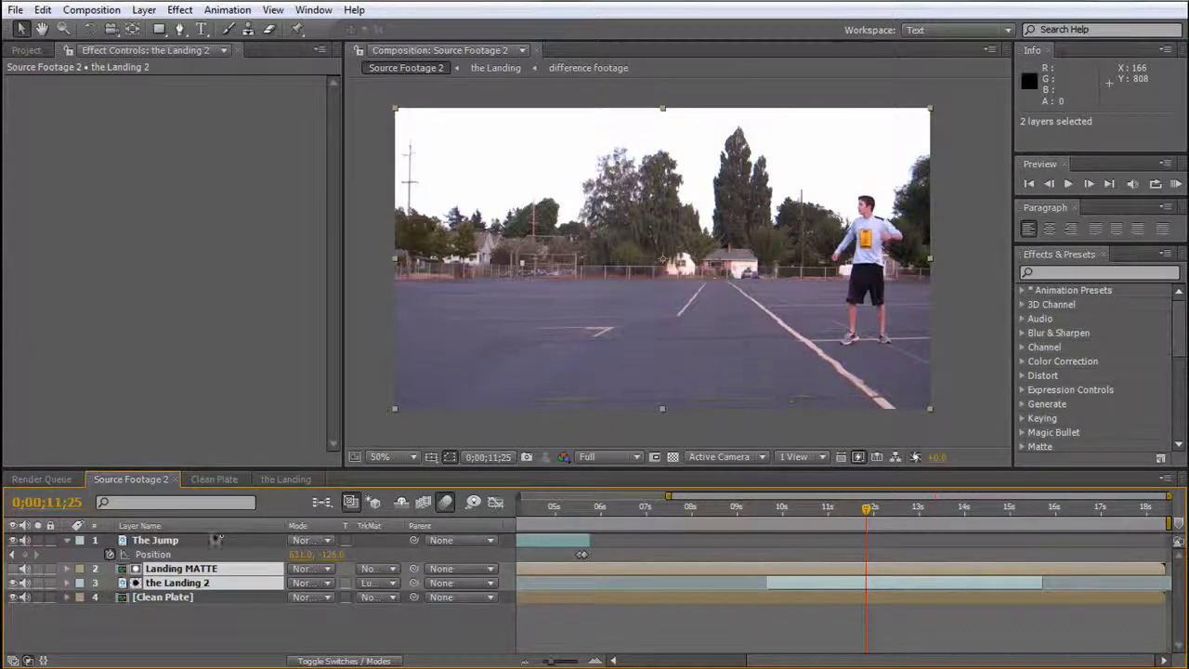
pyautogui.click(208, 630)
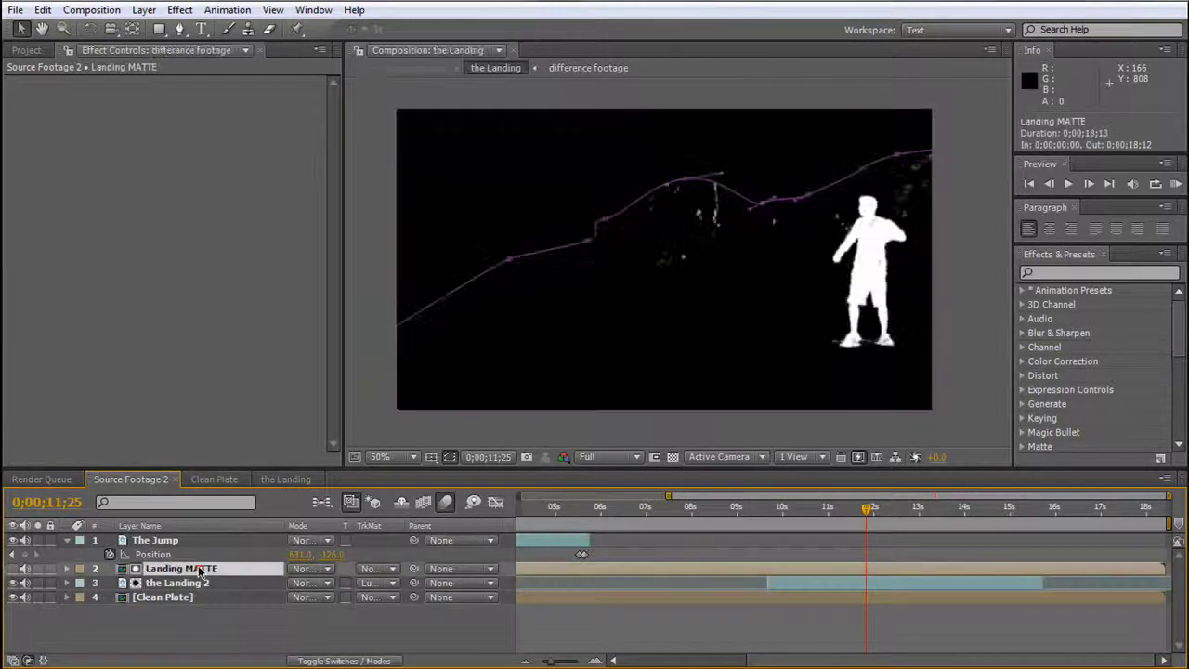
pyautogui.doubleClick(198, 568)
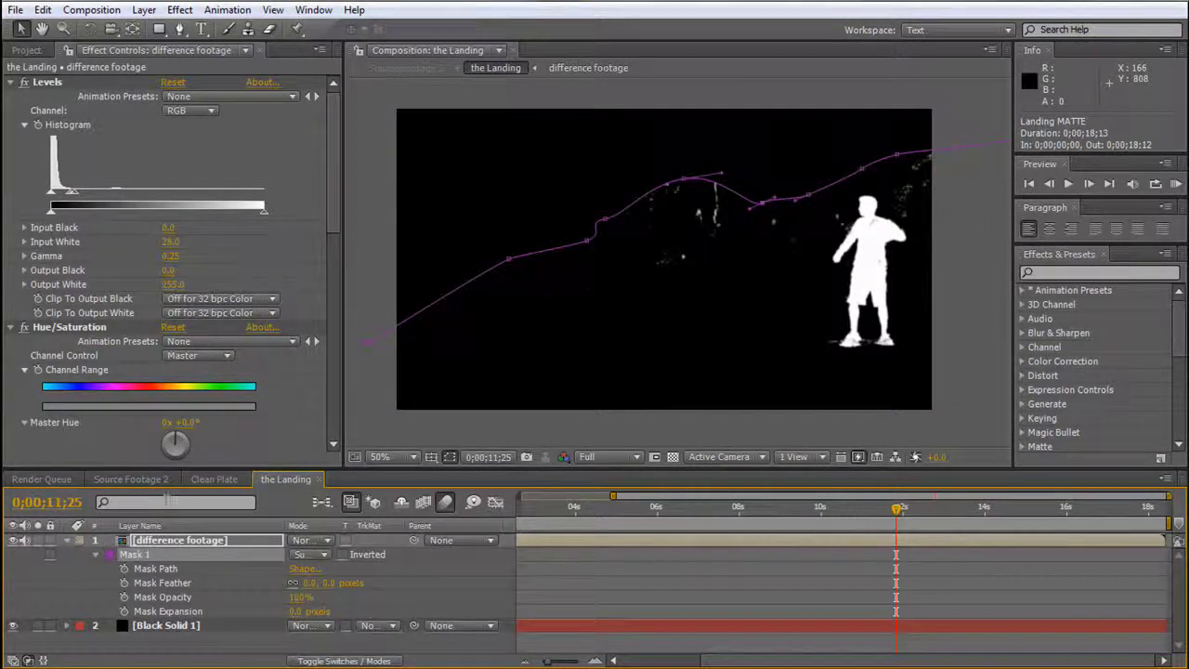
pyautogui.click(130, 478)
pyautogui.click(182, 584)
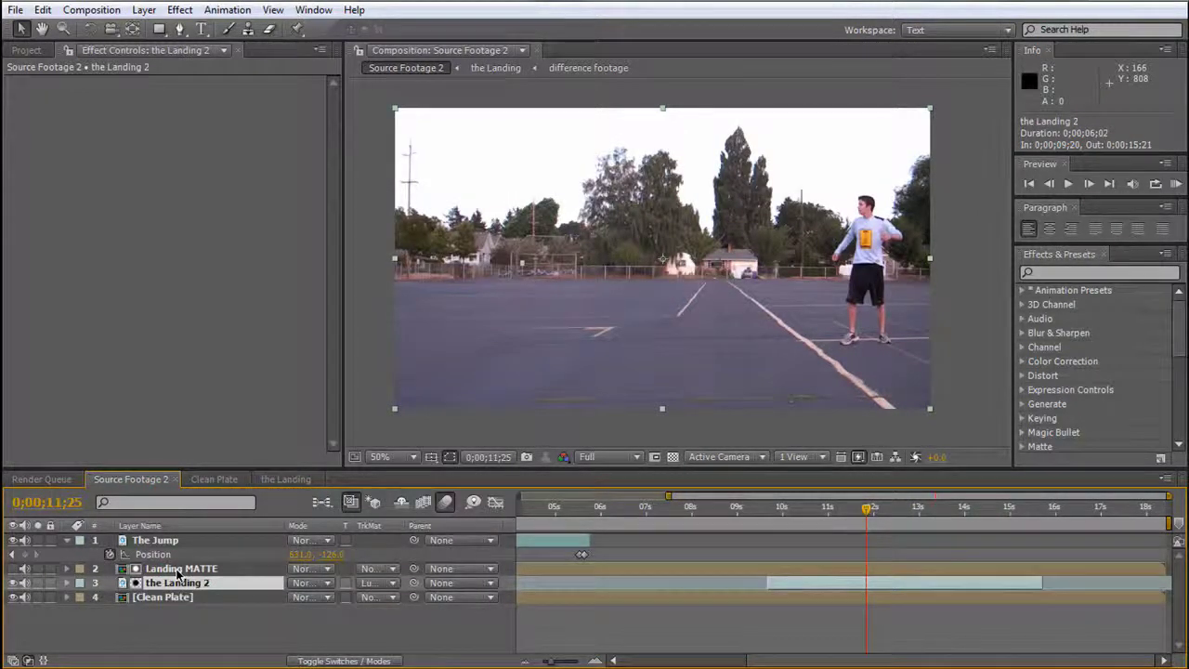
pyautogui.keyDown('shift'); pyautogui.click(178, 569); pyautogui.keyUp('shift')
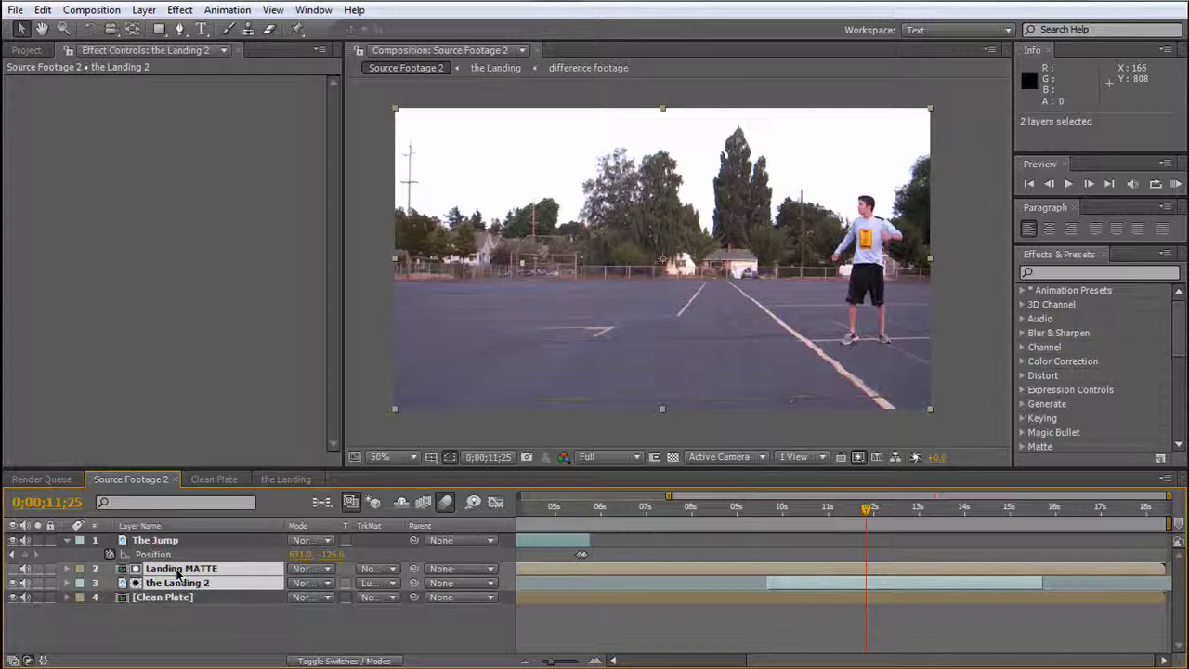
# Pre-compose Landing MATTE and the Landing 2 into 'Landing footage', moving all attributes.
pyautogui.hotkey('ctrl', 'shift', 'c')
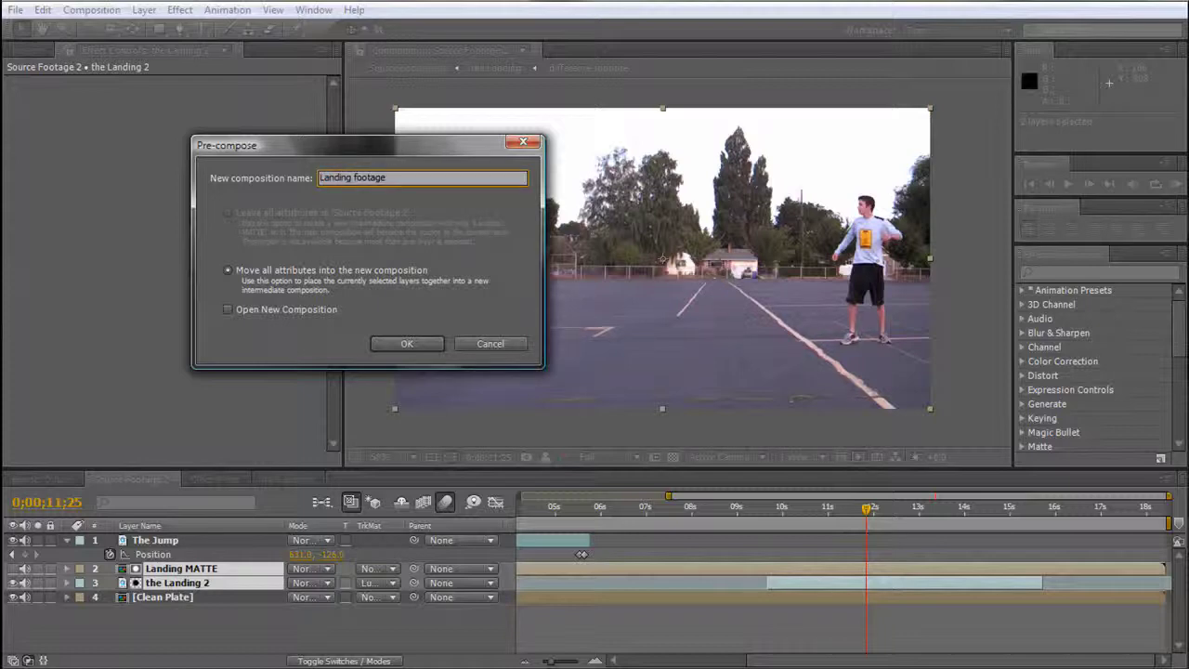
pyautogui.press('Return')
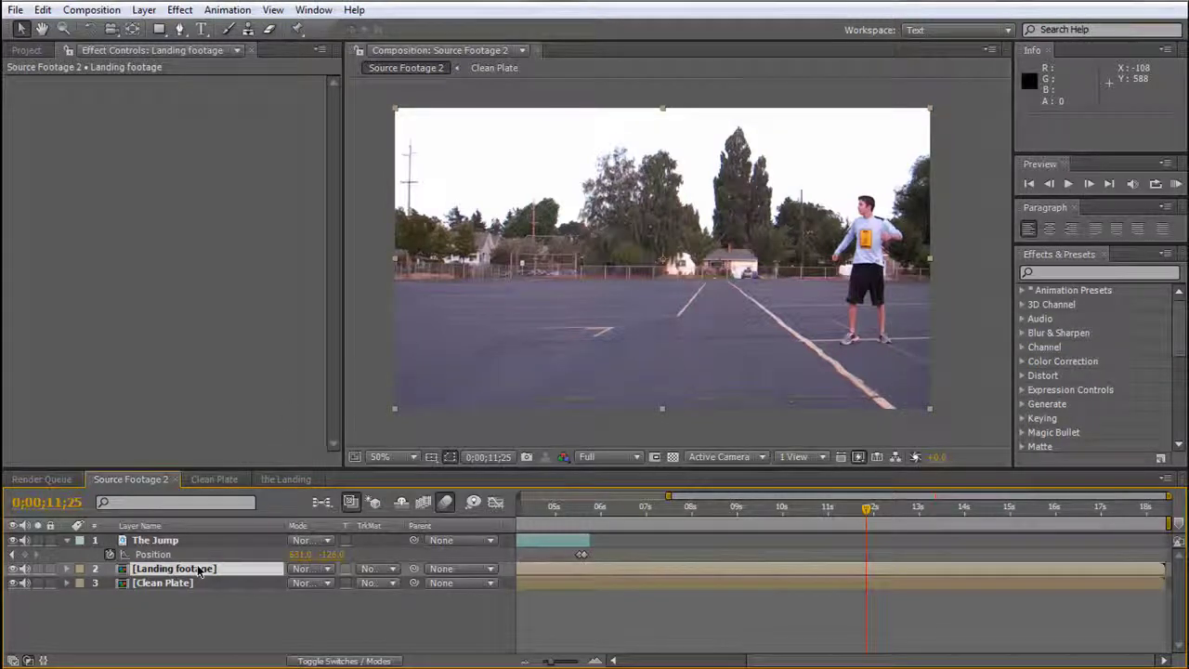
# Add the Landing comp with Ctrl+/ and place it just below Landing footage.
pyautogui.click(189, 608)
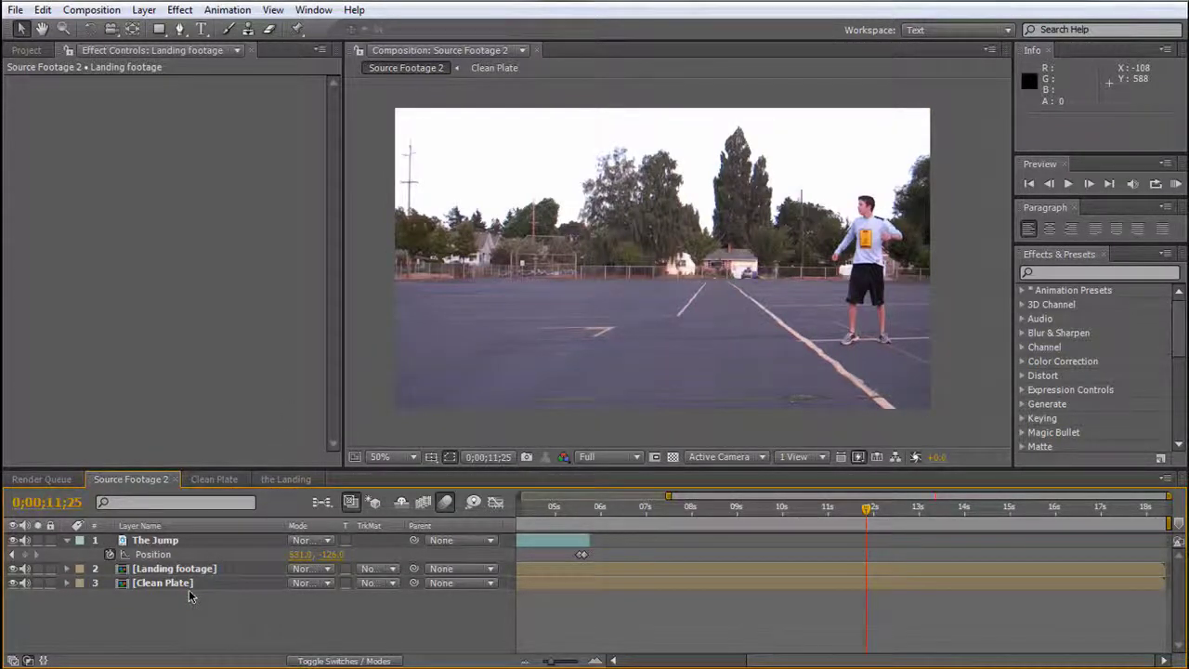
pyautogui.hotkey('ctrl', '/')
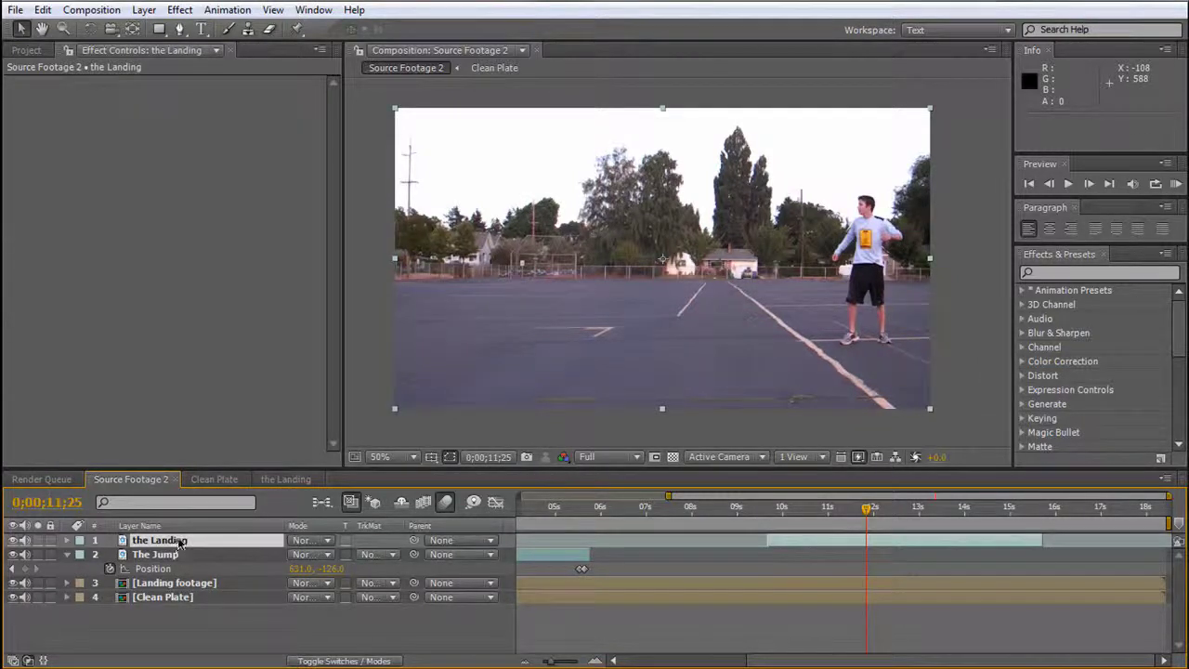
pyautogui.moveTo(181, 544); pyautogui.dragTo(179, 594)
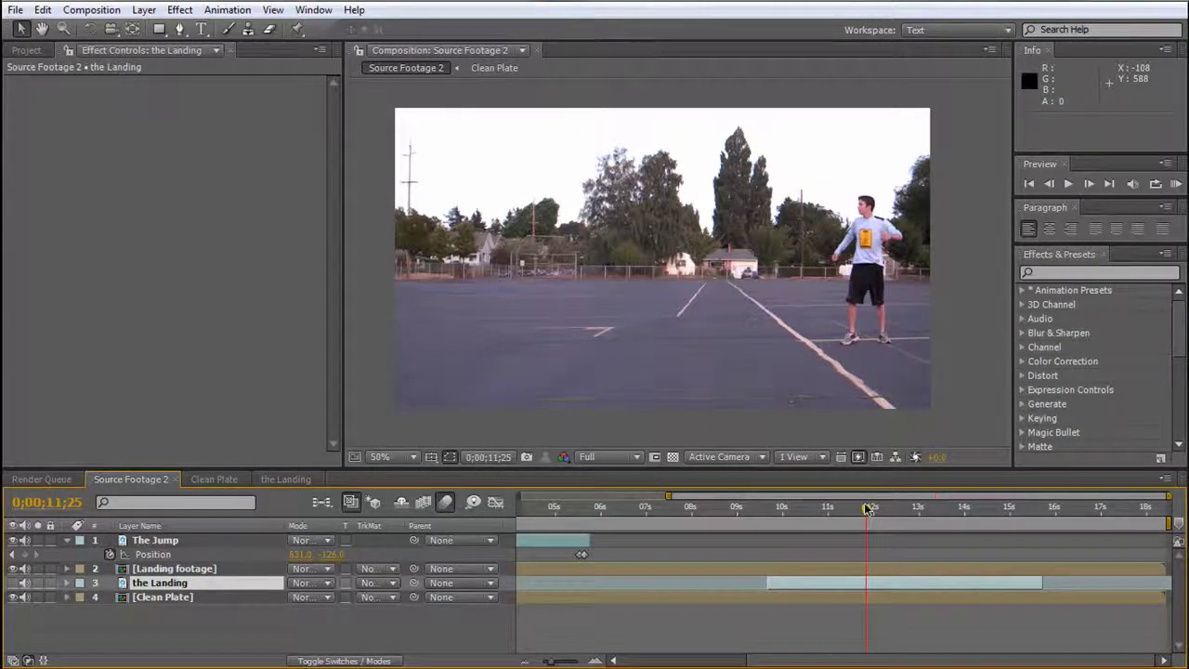
# Shift the Landing layer slightly earlier and scrub through the jump and landing to check timing.
pyautogui.moveTo(833, 515); pyautogui.dragTo(776, 526)
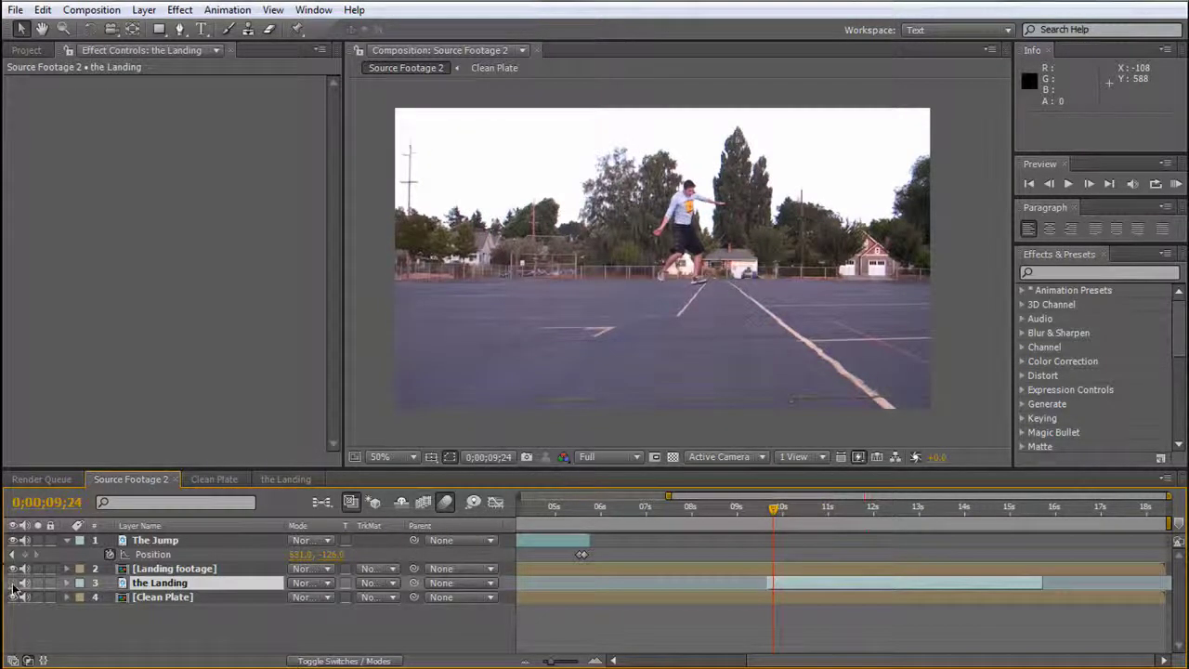
pyautogui.click(13, 584)
pyautogui.moveTo(802, 584); pyautogui.dragTo(785, 584)
pyautogui.moveTo(775, 513); pyautogui.dragTo(854, 512)
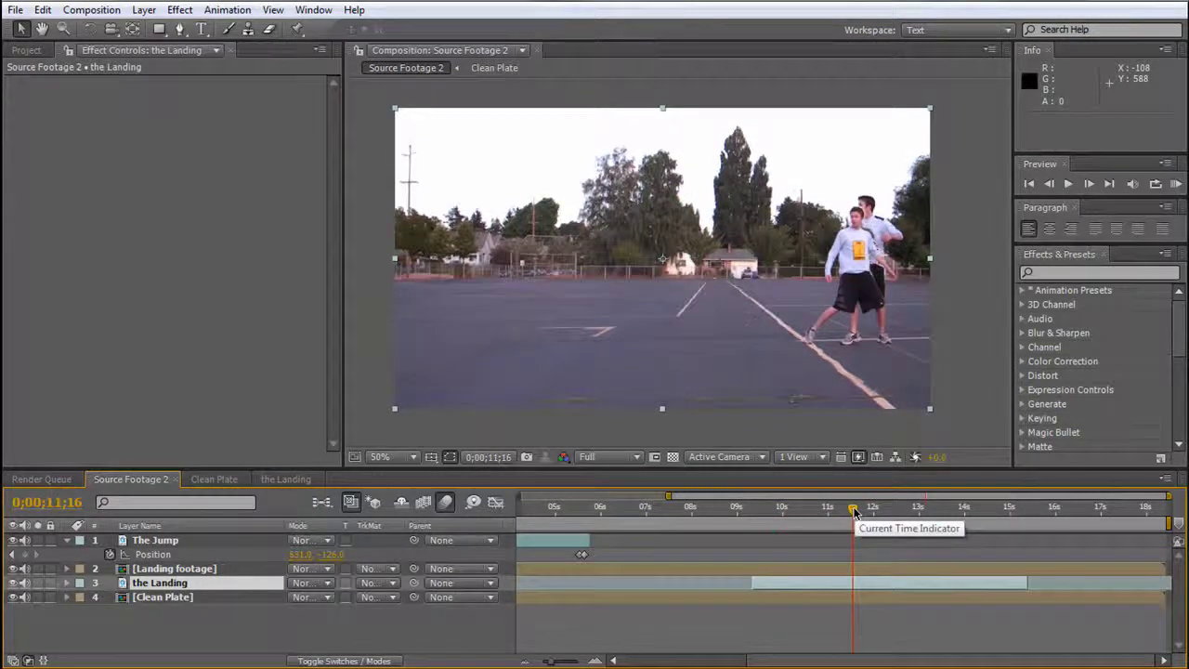
pyautogui.click(897, 510)
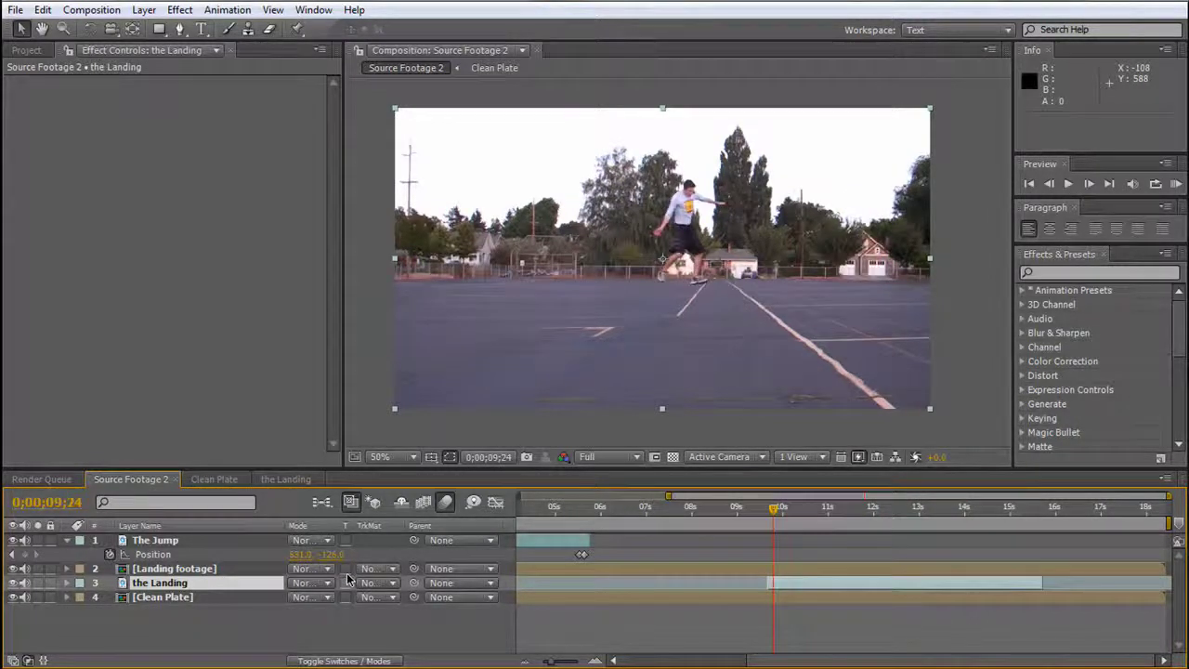
pyautogui.moveTo(796, 511); pyautogui.dragTo(892, 514)
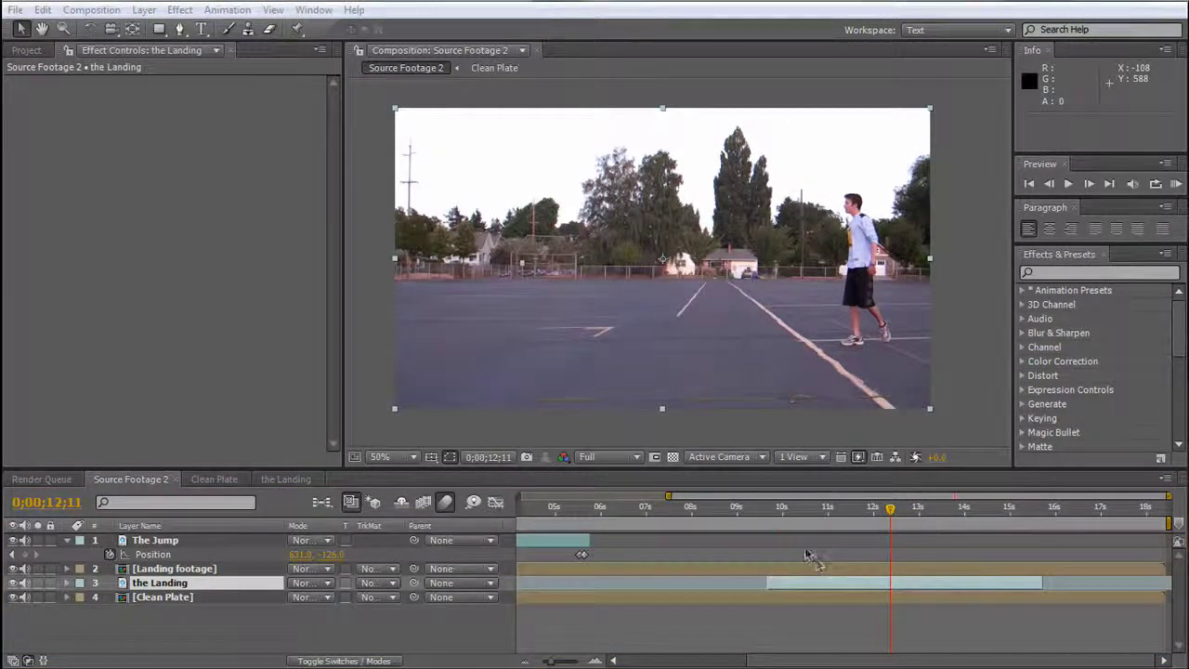
pyautogui.moveTo(795, 511)
pyautogui.mouseDown()
pyautogui.moveTo(770, 511)
pyautogui.moveTo(797, 513)
pyautogui.mouseUp()
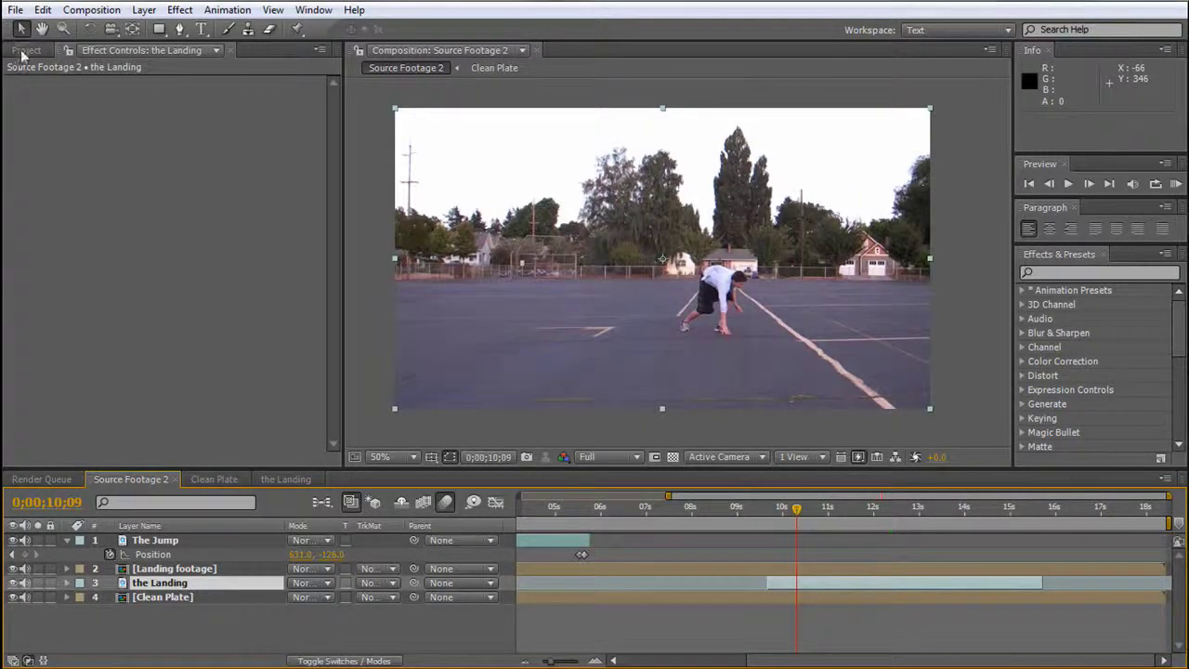
# Preview the Ground_Crack_03.jpg image from the Project panel.
pyautogui.click(26, 51)
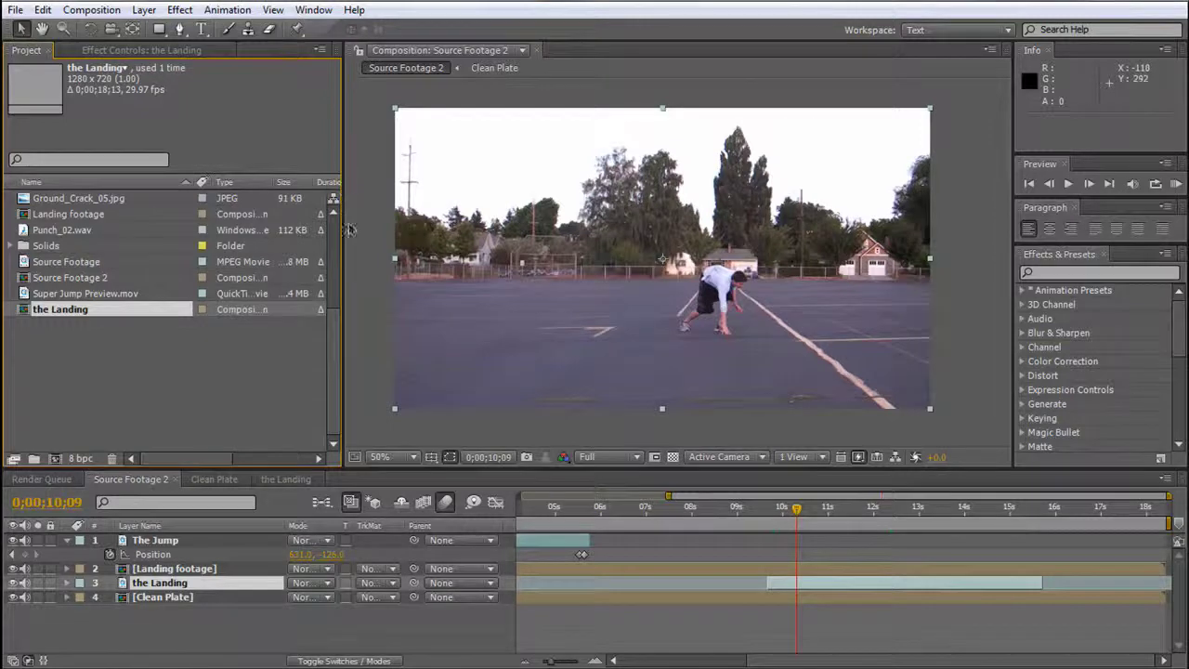
pyautogui.scroll(3, 332, 250)
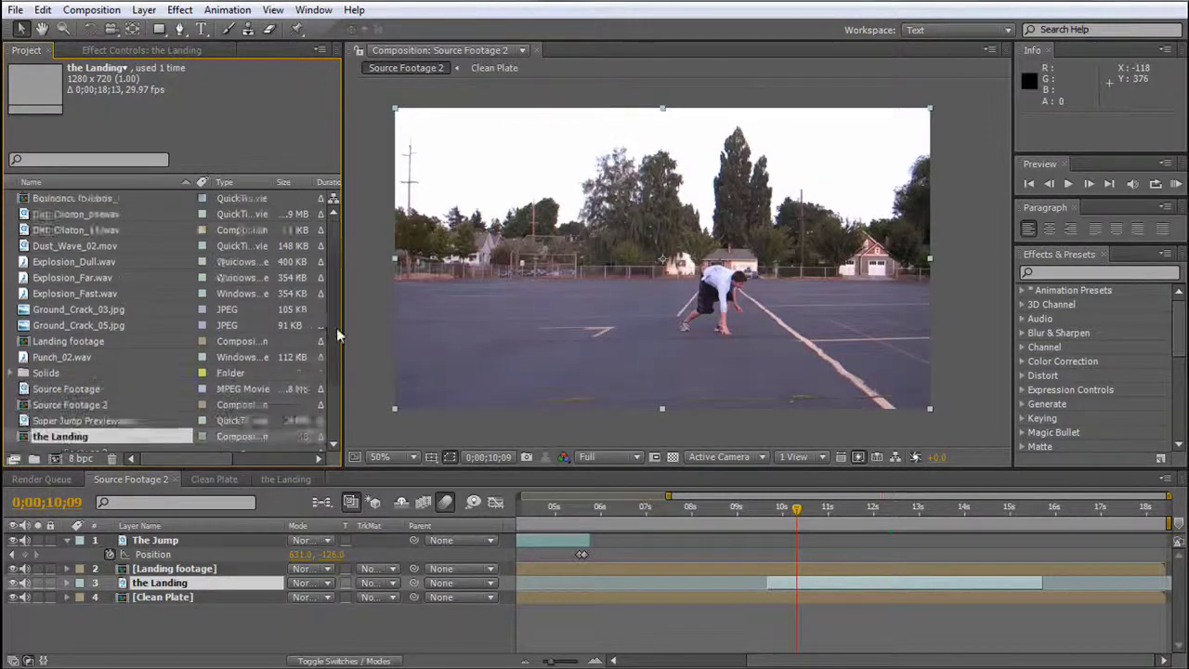
pyautogui.scroll(-3, 334, 353)
pyautogui.scroll(5, 332, 372)
pyautogui.scroll(-1, 322, 293)
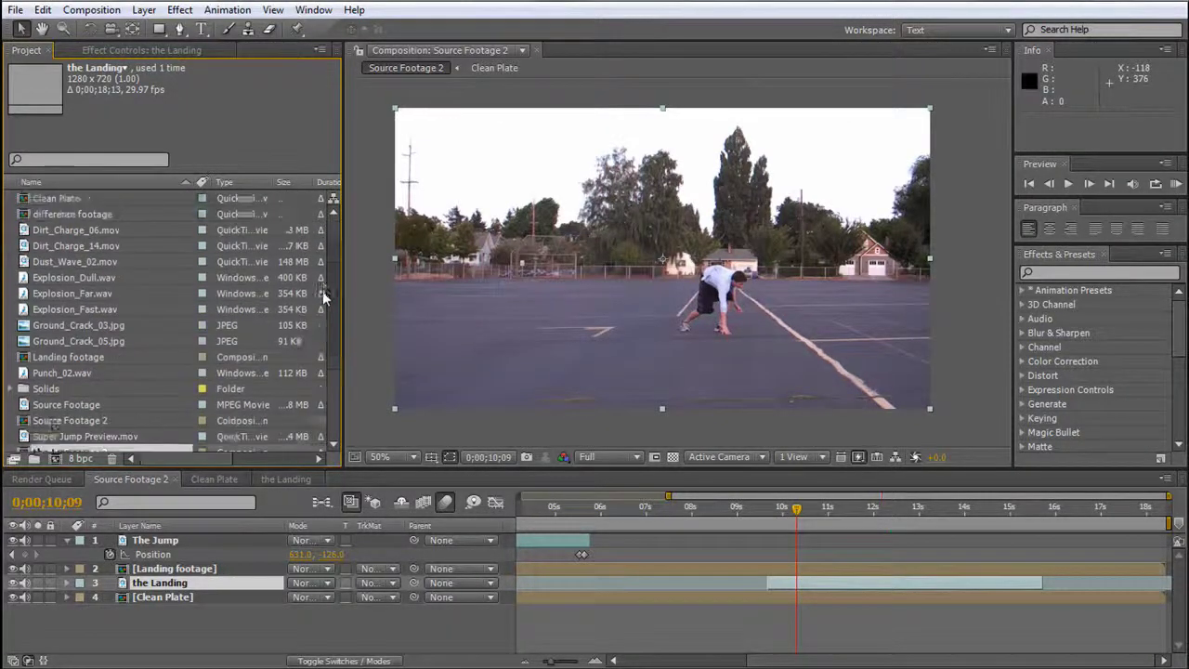
pyautogui.scroll(-1, 326, 286)
pyautogui.scroll(1, 330, 272)
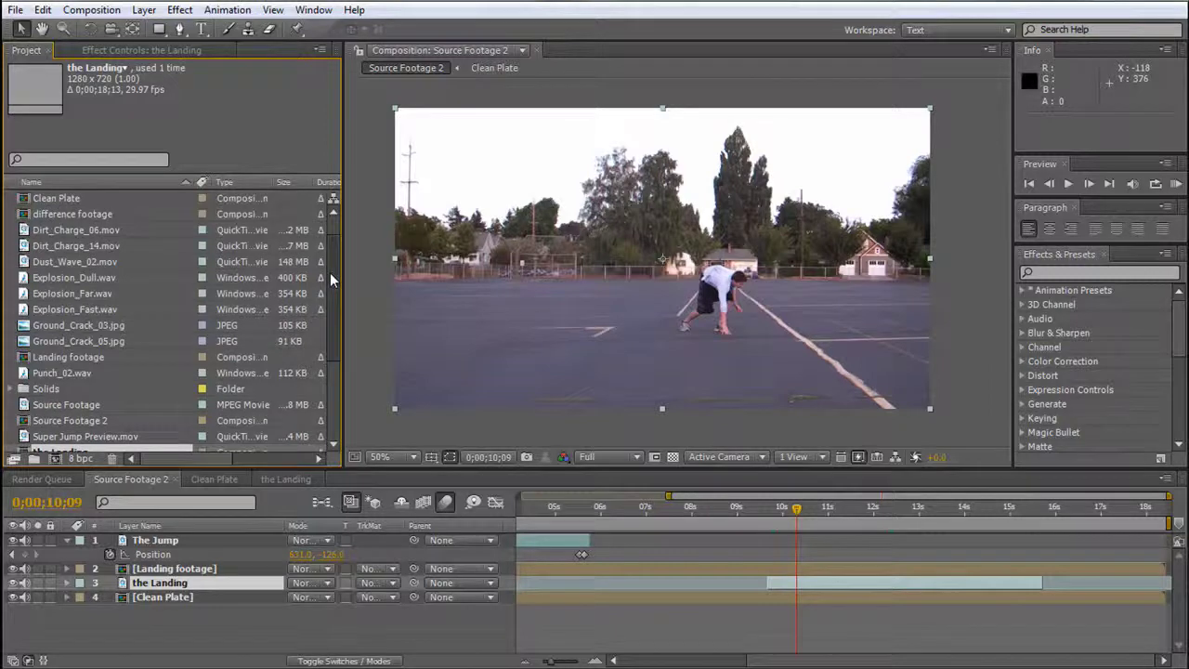
pyautogui.doubleClick(116, 326)
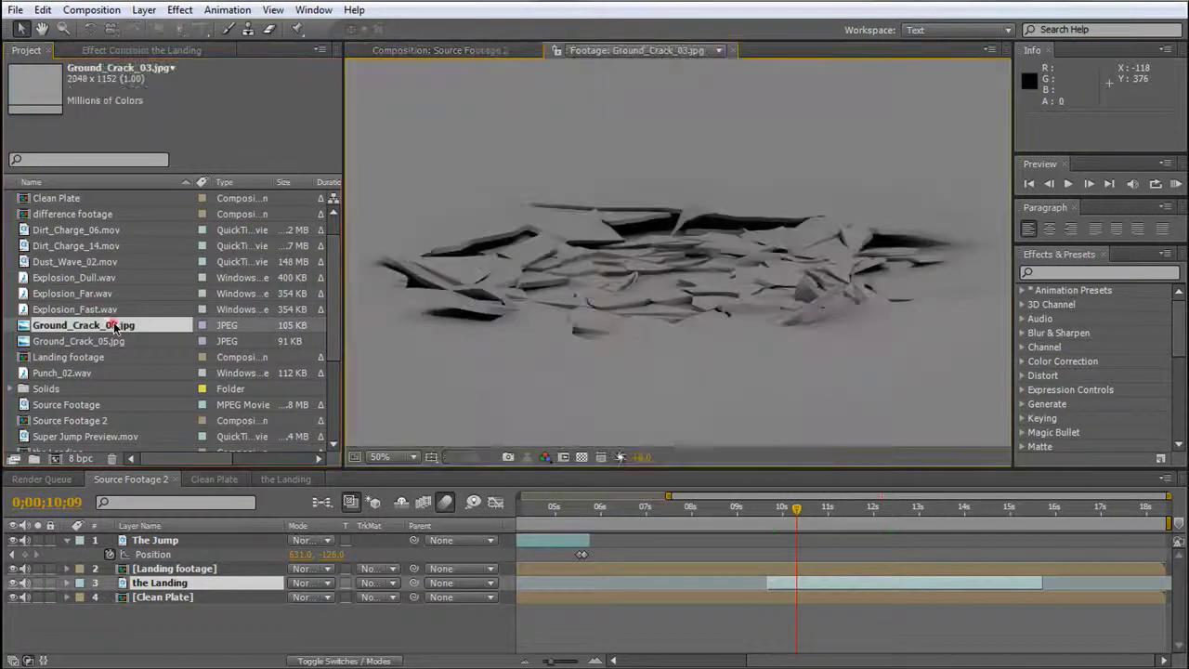
# Preview Ground_Crack_05.jpg and inspect the Explosion_Dull, Explosion_Far and Explosion_Fast sound files.
pyautogui.scroll(-1, 713, 279)
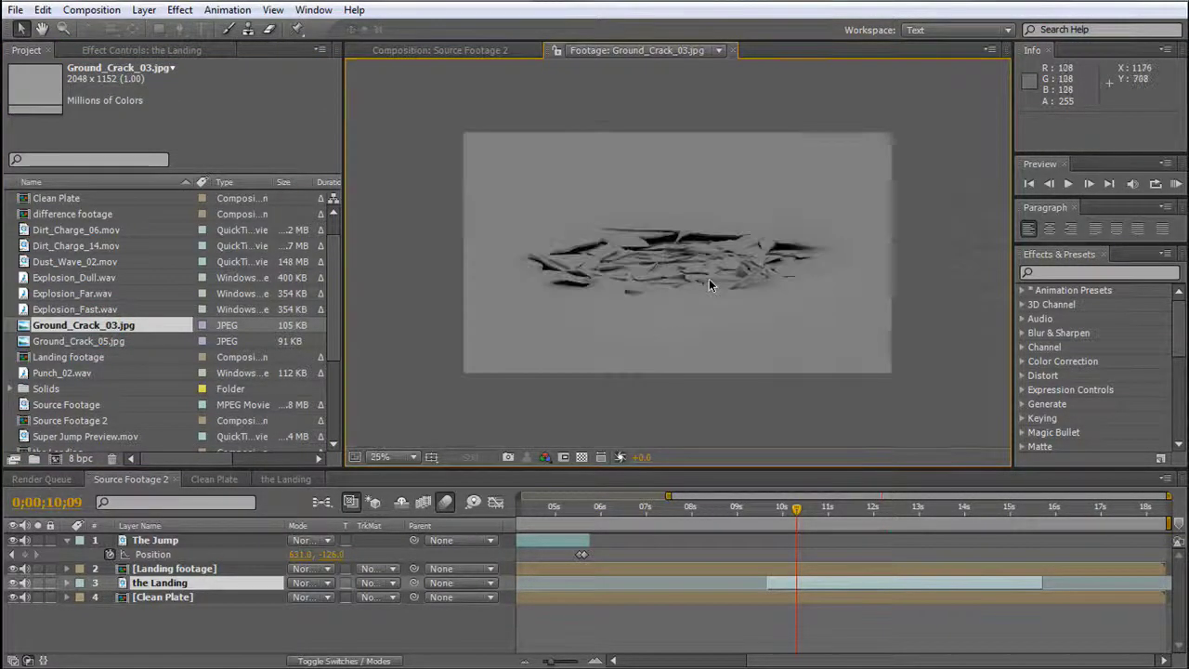
pyautogui.scroll(1, 701, 278)
pyautogui.scroll(-1, 701, 278)
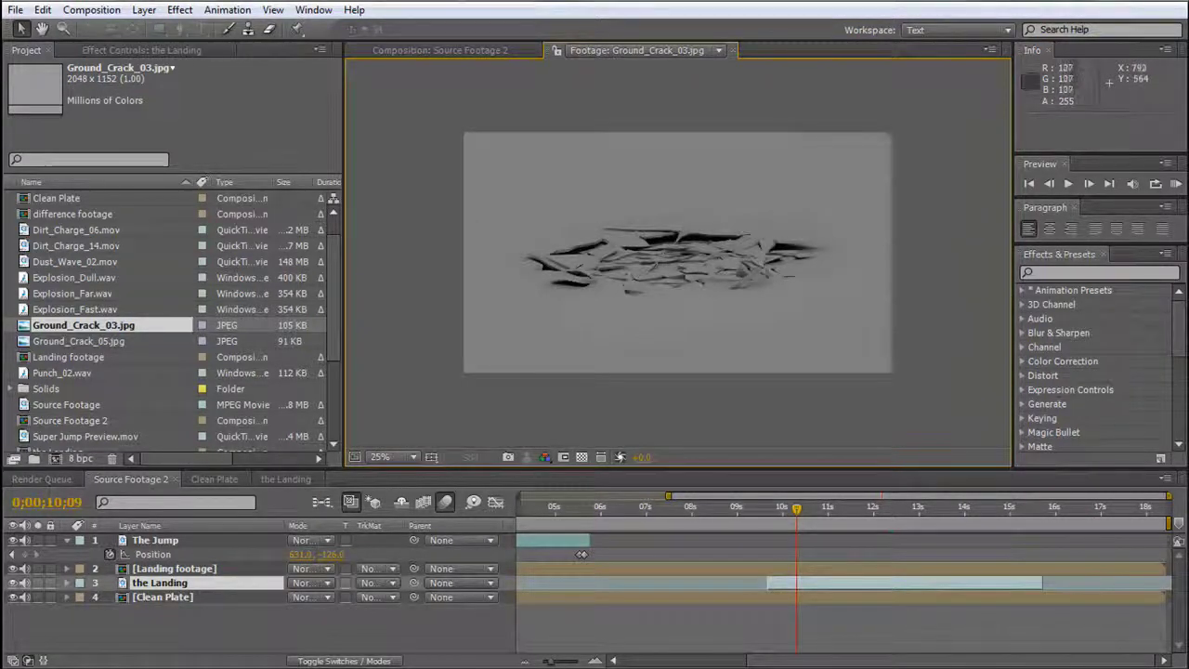
pyautogui.scroll(1, 588, 271)
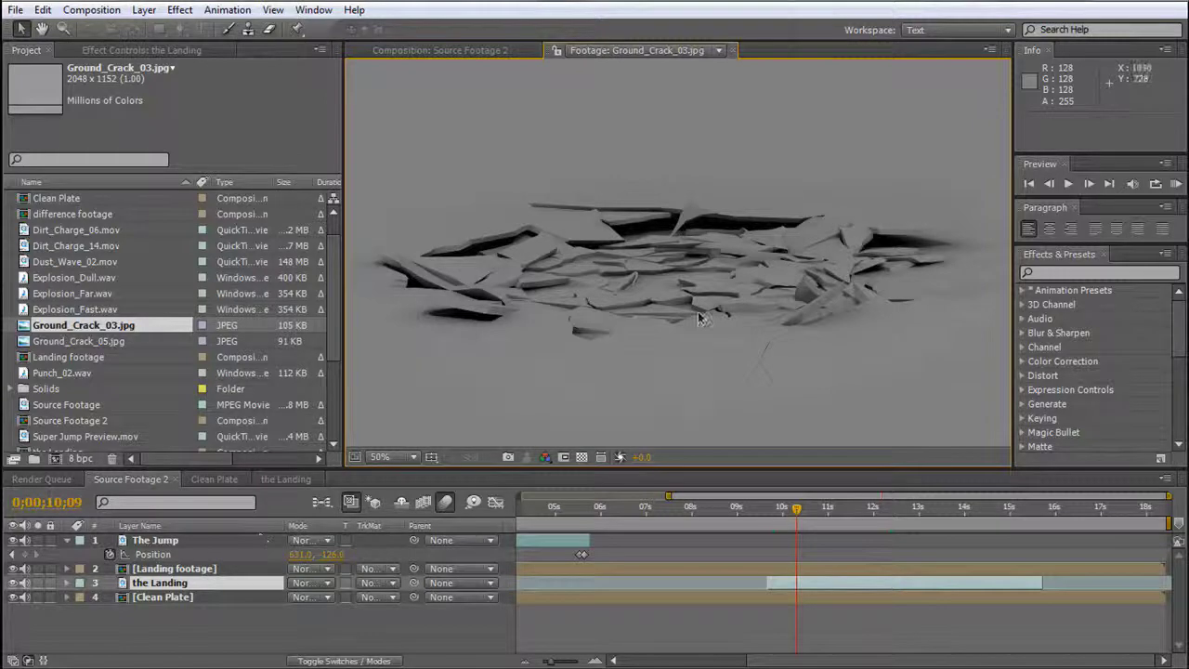
pyautogui.scroll(-1, 595, 331)
pyautogui.doubleClick(47, 342)
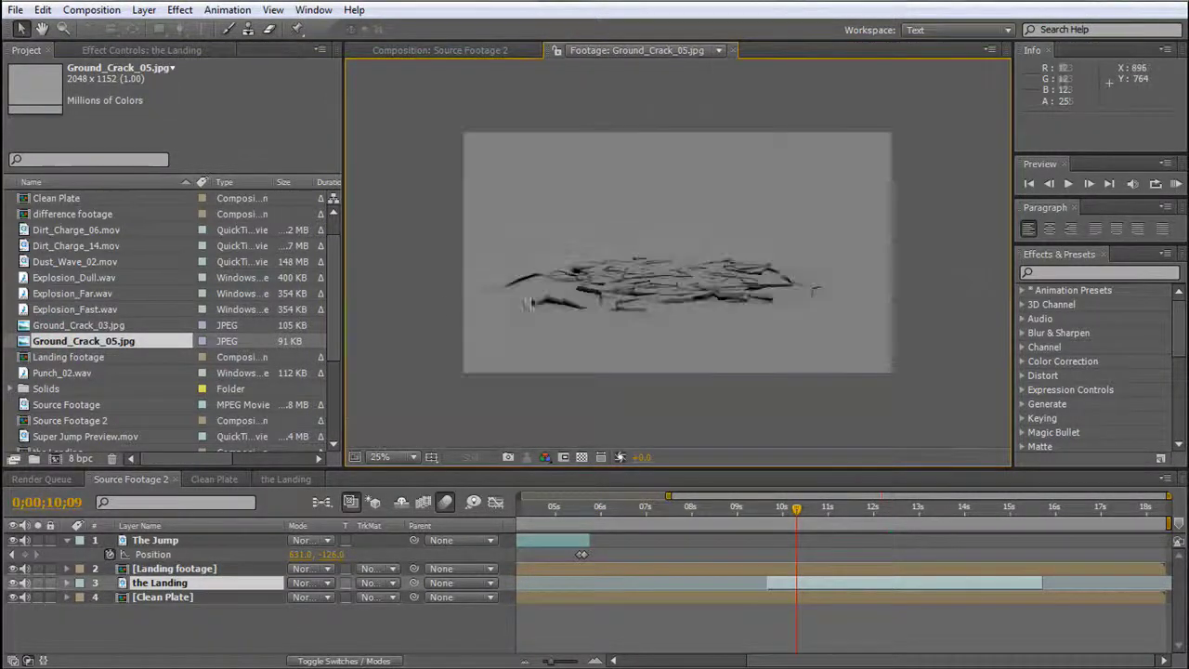
pyautogui.click(76, 278)
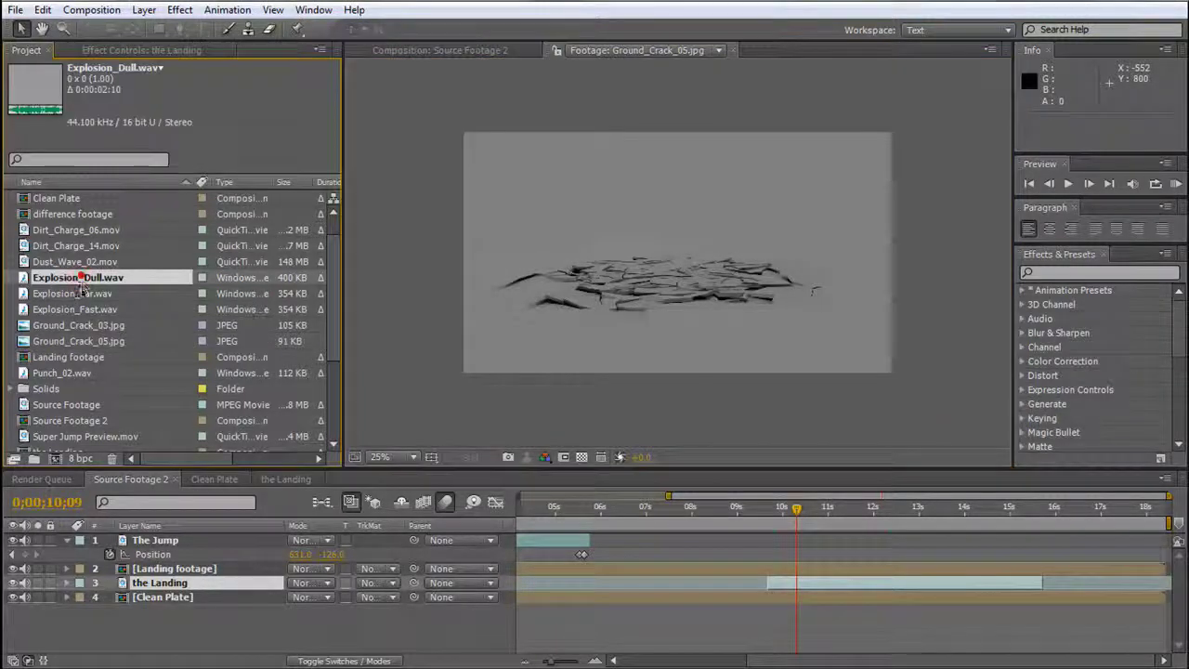
pyautogui.click(78, 294)
pyautogui.click(79, 309)
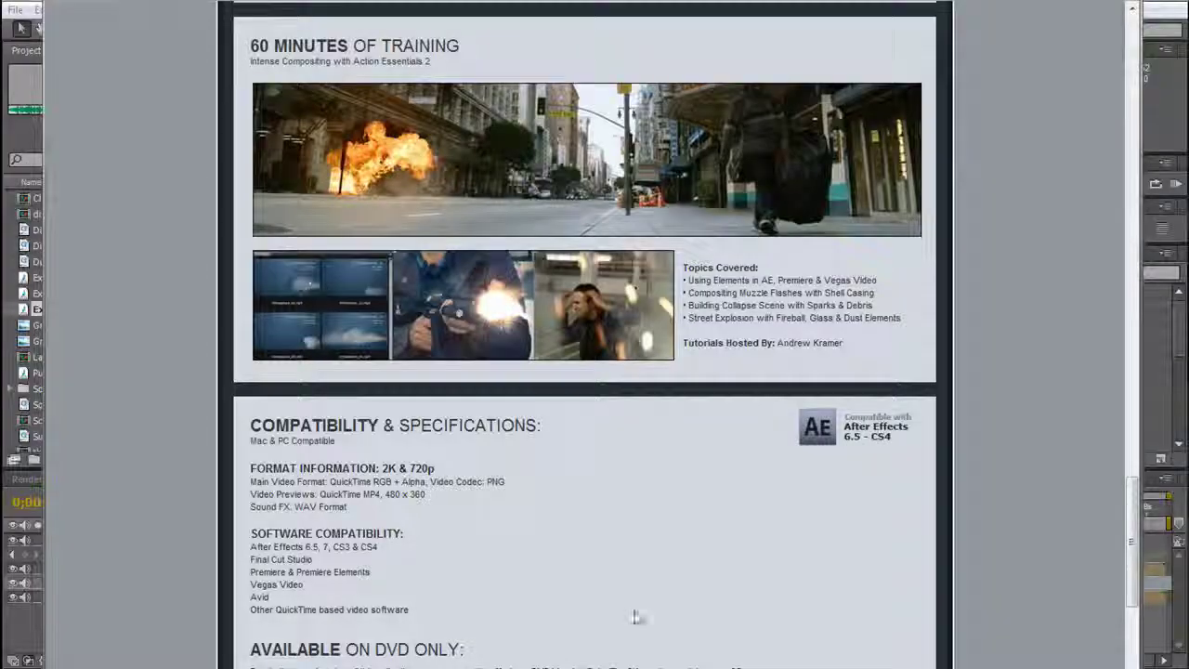
# Scroll the Video Copilot Action Essentials 2 store page to view its pricing and trailer.
pyautogui.scroll(10, 573, 425)
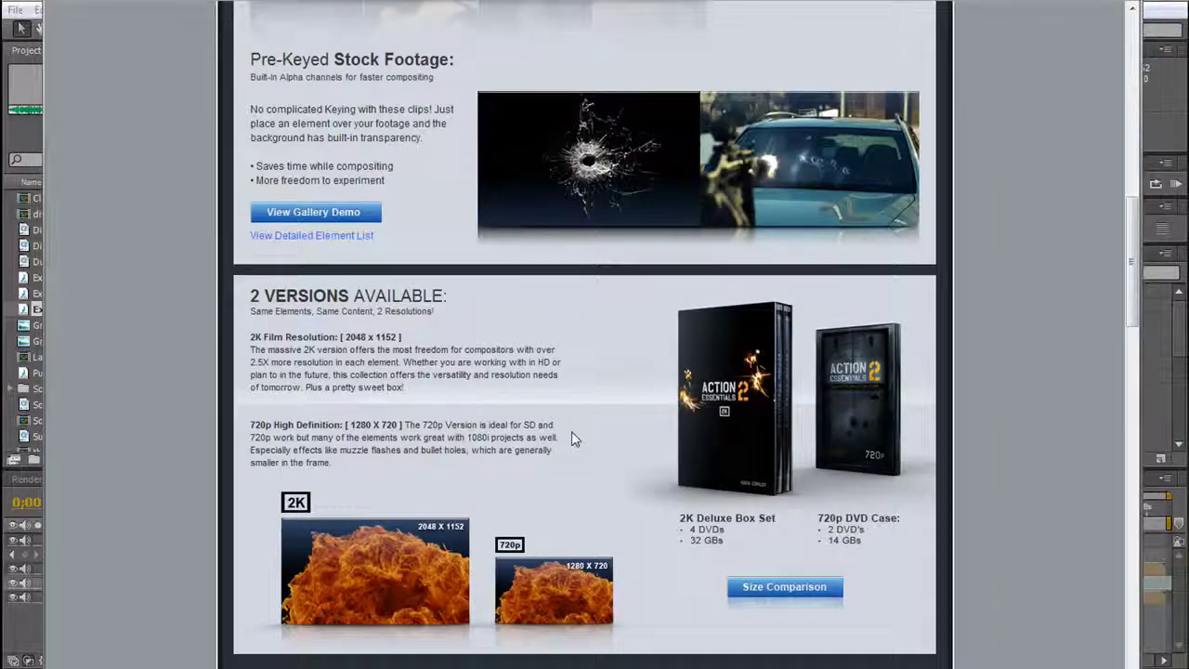
pyautogui.scroll(8, 571, 431)
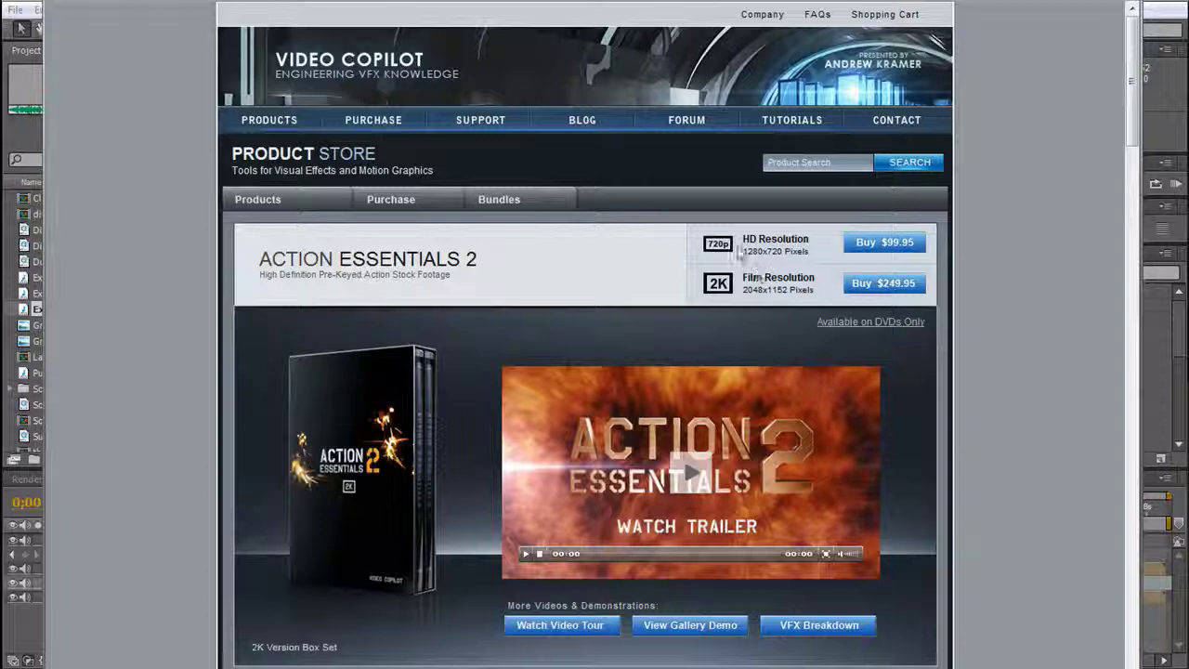
pyautogui.scroll(-1, 757, 304)
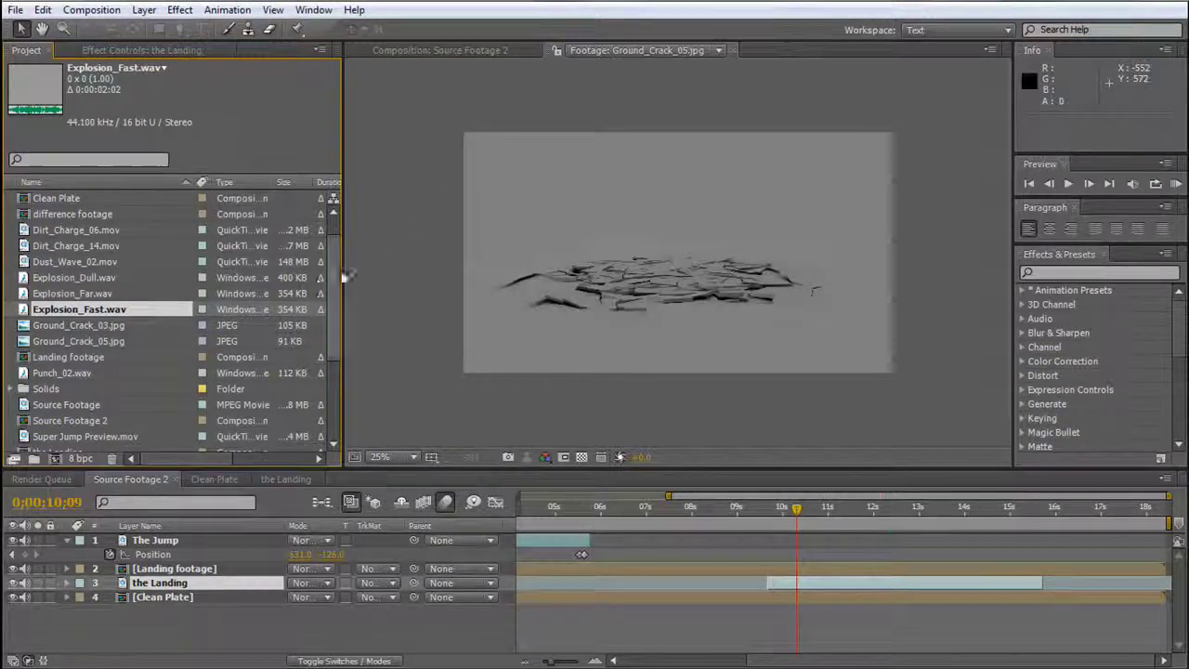
# Preview Explosion_Dull.wav, Dust_Wave_02.mov and Dirt_Charge_06.mov, then return to the comp near the landing.
pyautogui.doubleClick(91, 279)
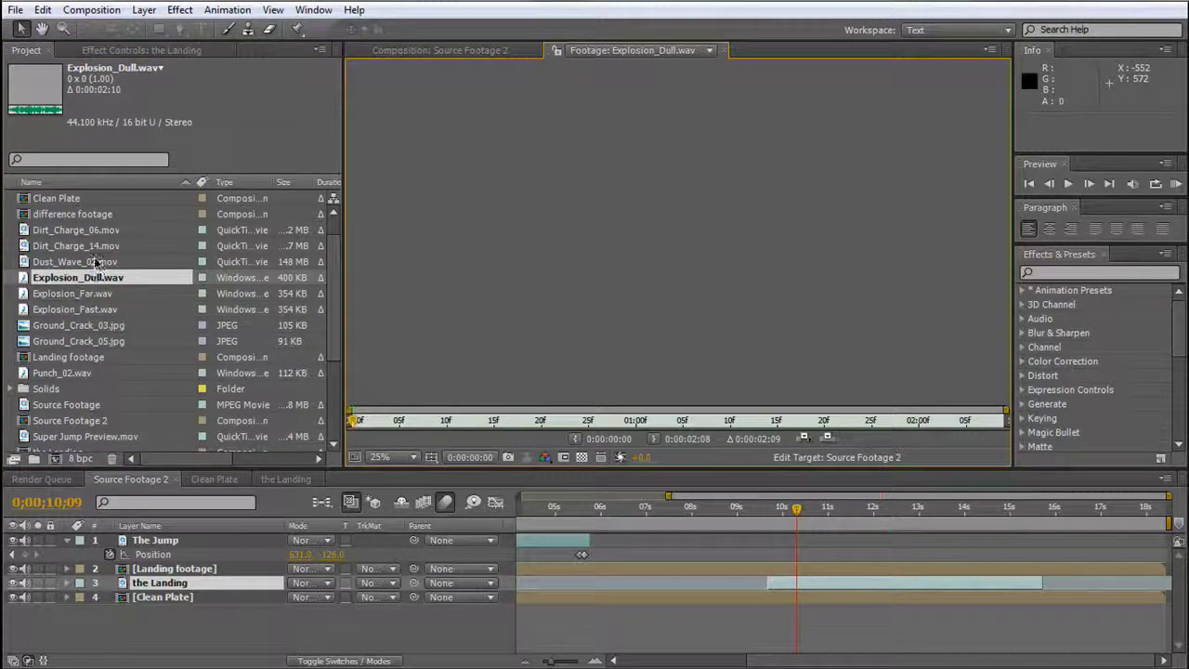
pyautogui.doubleClick(90, 264)
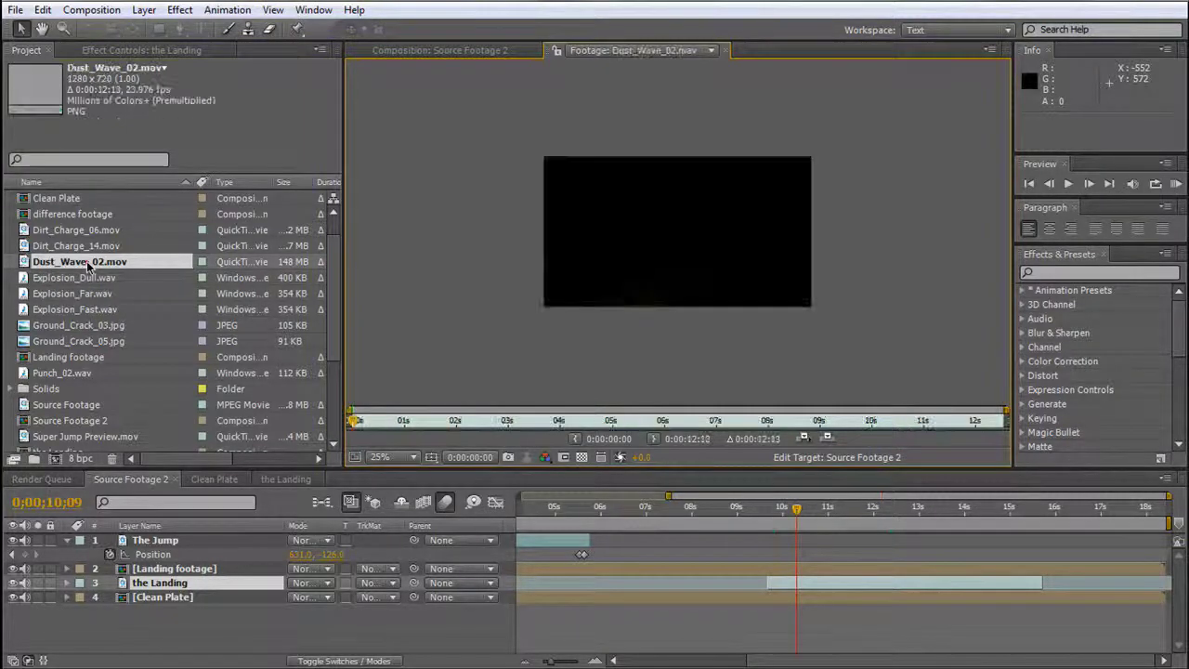
pyautogui.moveTo(379, 422); pyautogui.dragTo(826, 423)
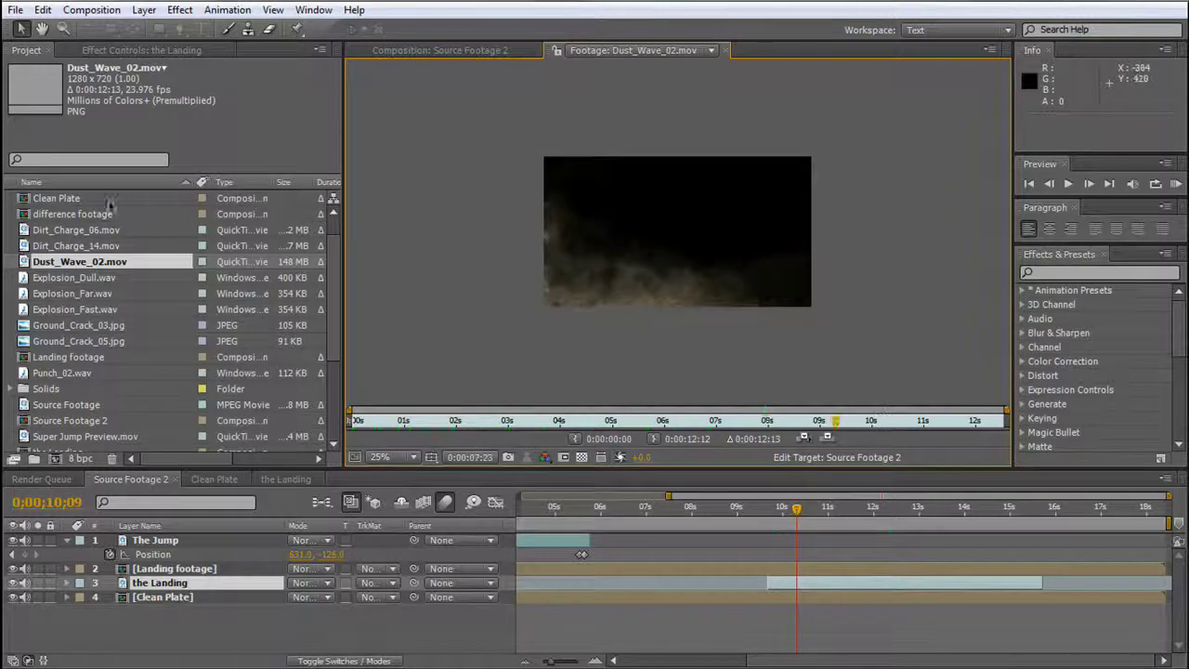
pyautogui.doubleClick(95, 229)
pyautogui.moveTo(360, 420)
pyautogui.mouseDown()
pyautogui.moveTo(706, 419)
pyautogui.moveTo(622, 420)
pyautogui.mouseUp()
pyautogui.moveTo(796, 511); pyautogui.dragTo(580, 520)
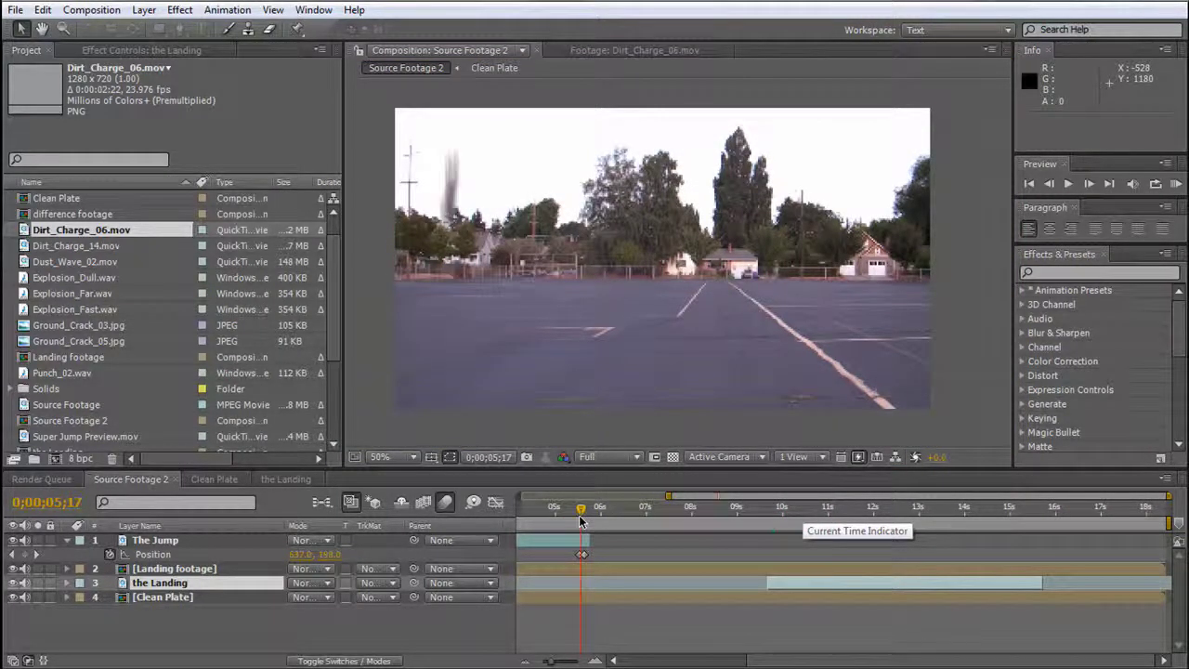
# Step frame by frame to the exact landing frame in Source Footage 2.
pyautogui.click(579, 520)
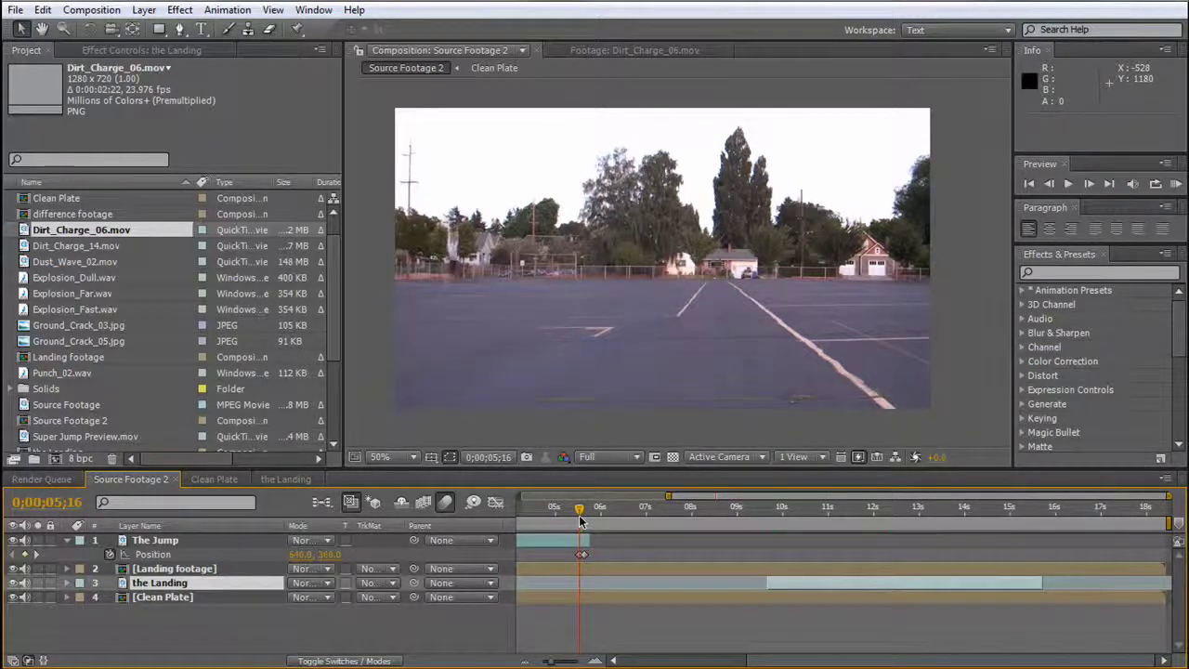
pyautogui.press('pageup')
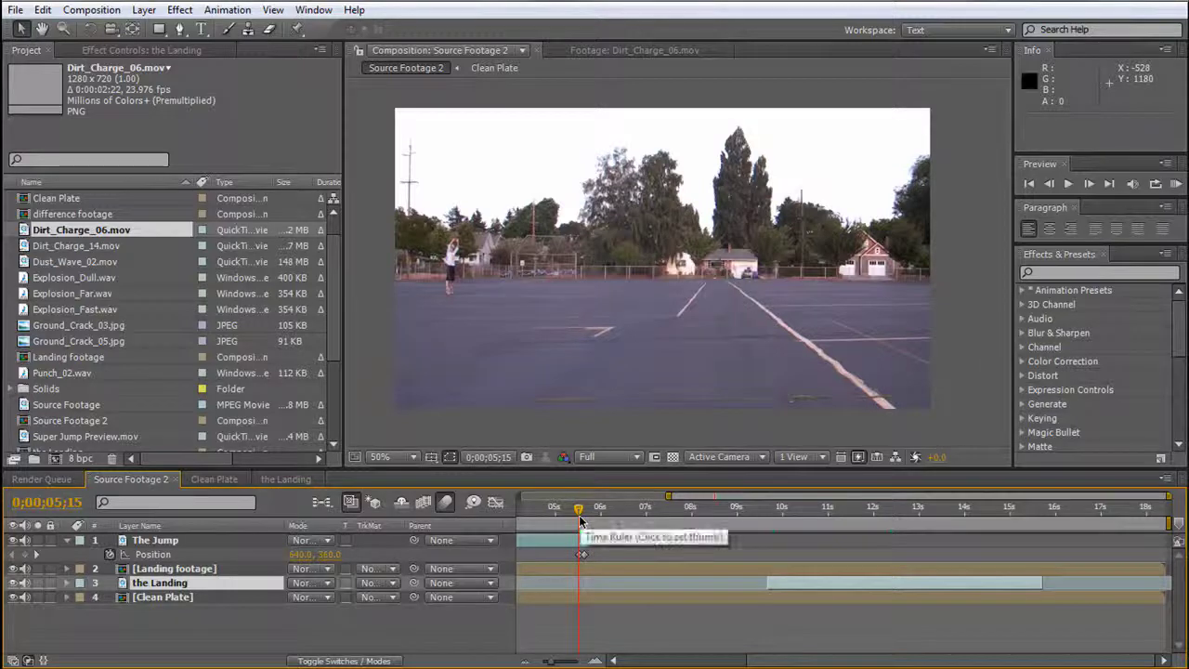
pyautogui.press('pagedown')
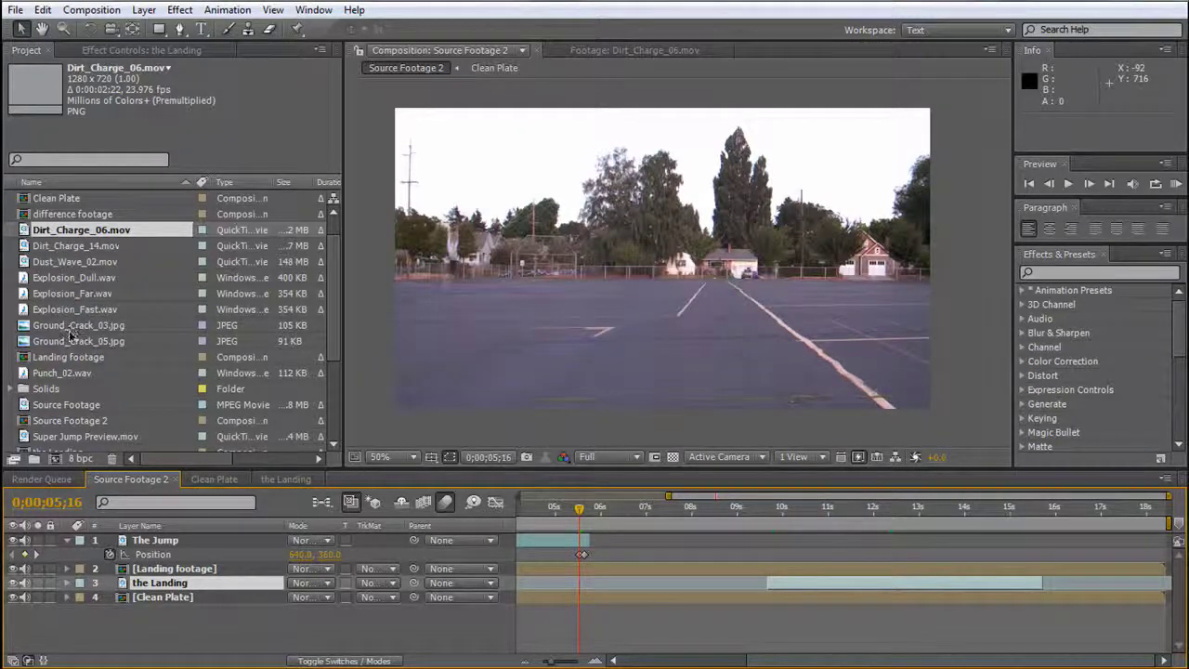
# Add Ground_Crack_05.jpg to the comp and scale it down to about 16% at left.
pyautogui.moveTo(72, 341); pyautogui.dragTo(634, 274)
pyautogui.press(',')
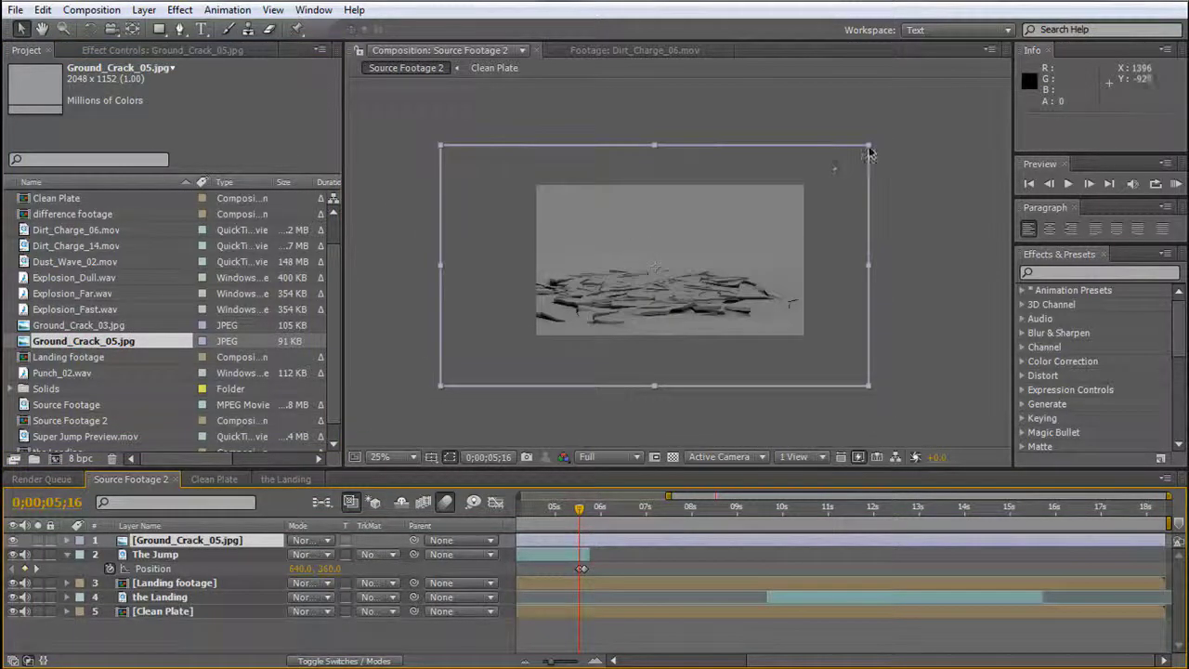
pyautogui.moveTo(868, 154); pyautogui.dragTo(703, 238)
pyautogui.press('.')
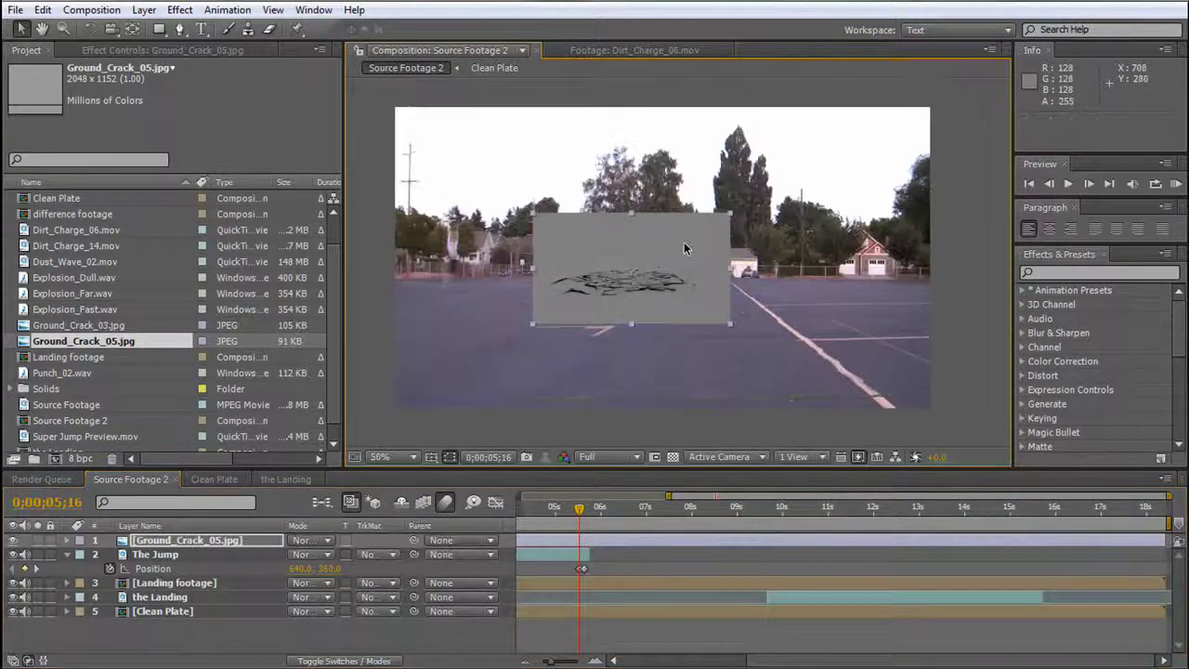
pyautogui.press('.')
pyautogui.moveTo(648, 264); pyautogui.dragTo(627, 236)
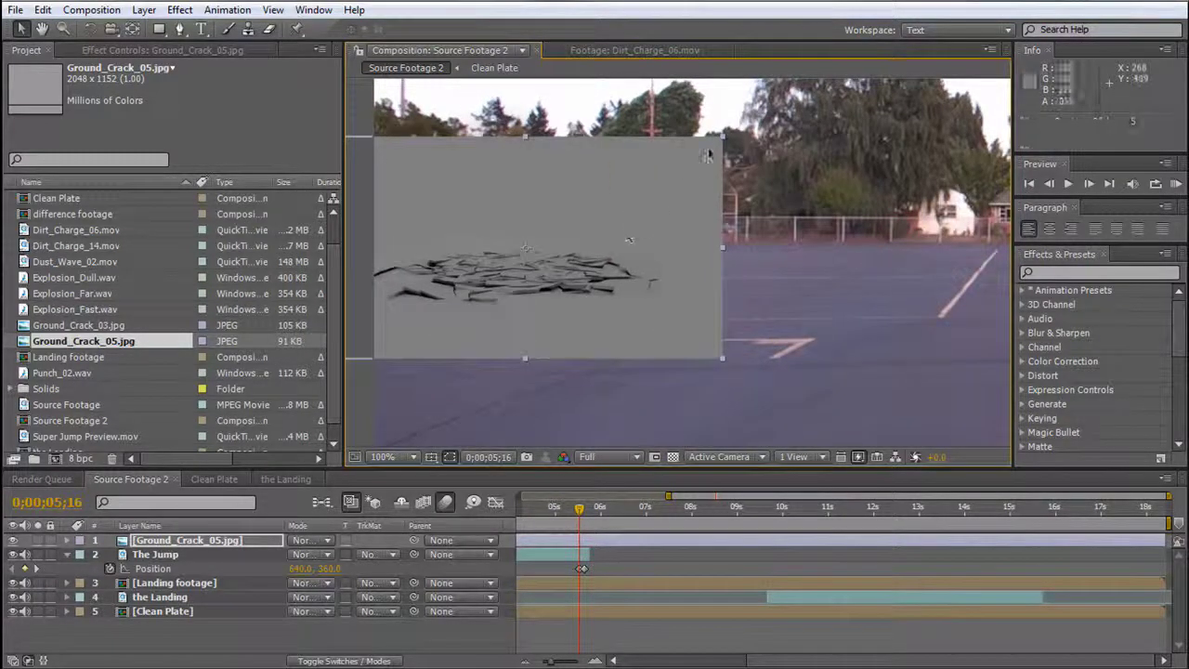
pyautogui.moveTo(723, 136); pyautogui.dragTo(615, 194)
pyautogui.moveTo(570, 240); pyautogui.dragTo(537, 244)
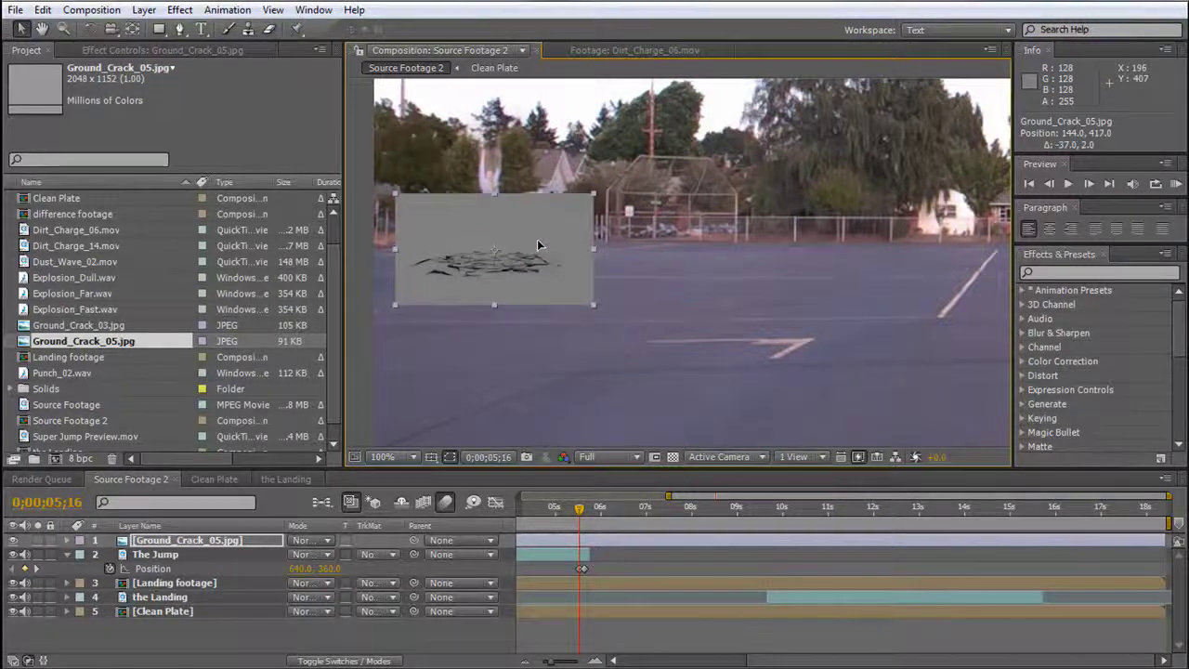
# Set Ground_Crack_05.jpg to Overlay blending and nudge it onto the jumper's landing spot.
pyautogui.click(325, 542)
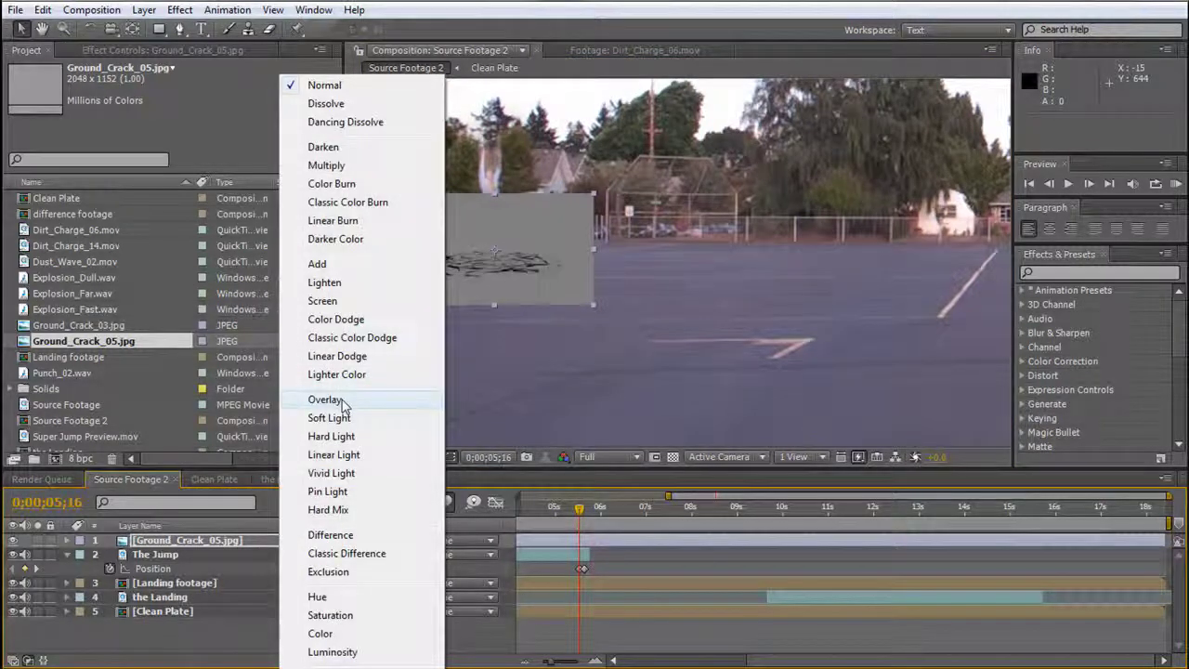
pyautogui.click(340, 401)
pyautogui.moveTo(515, 268); pyautogui.dragTo(509, 264)
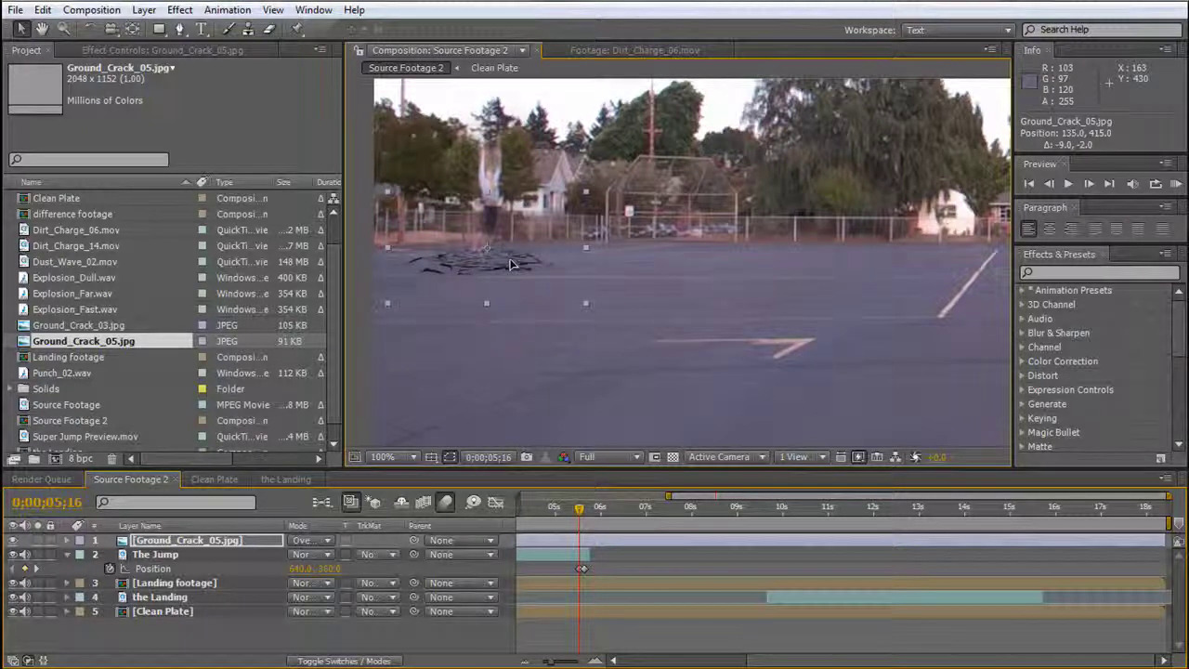
pyautogui.moveTo(509, 264); pyautogui.dragTo(510, 269)
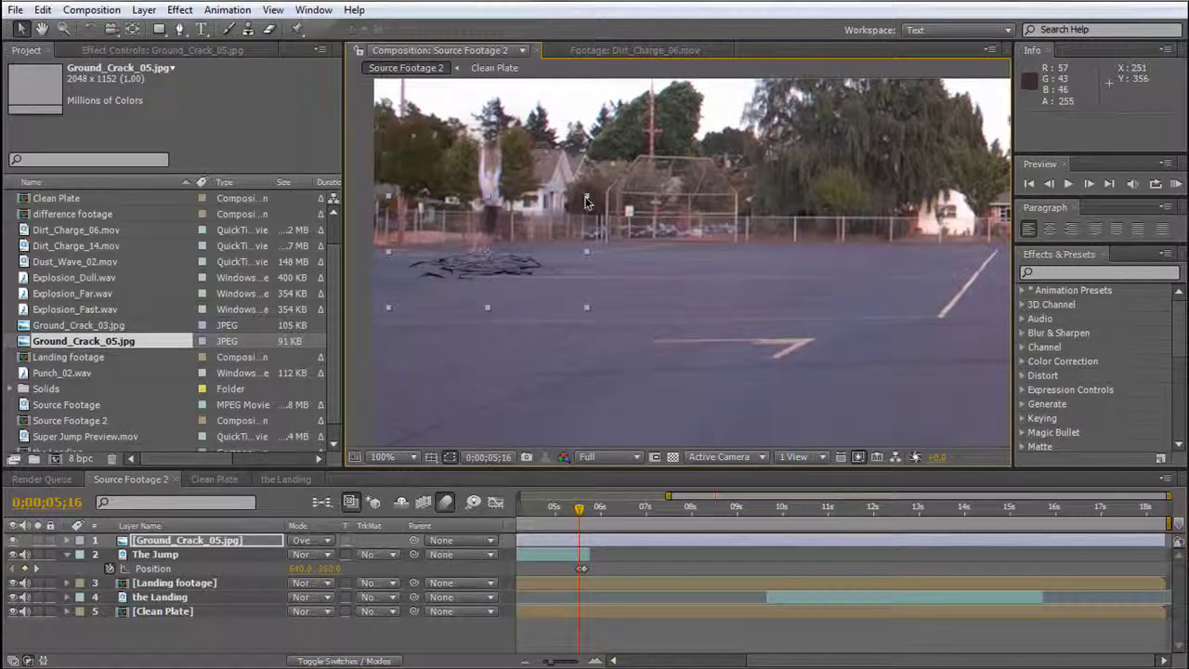
# Scale the crack down to about 7% and centre the landing spot at 200% zoom.
pyautogui.moveTo(586, 203); pyautogui.dragTo(515, 261)
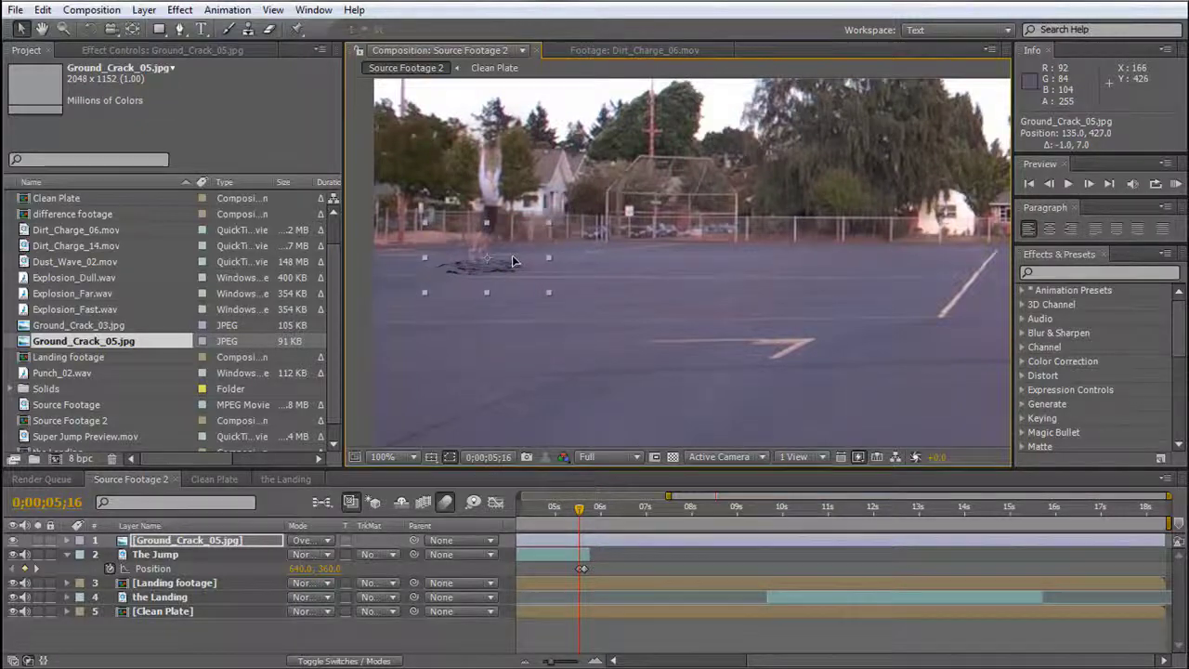
pyautogui.scroll(2, 515, 261)
pyautogui.press('h')
pyautogui.moveTo(494, 353); pyautogui.dragTo(792, 338)
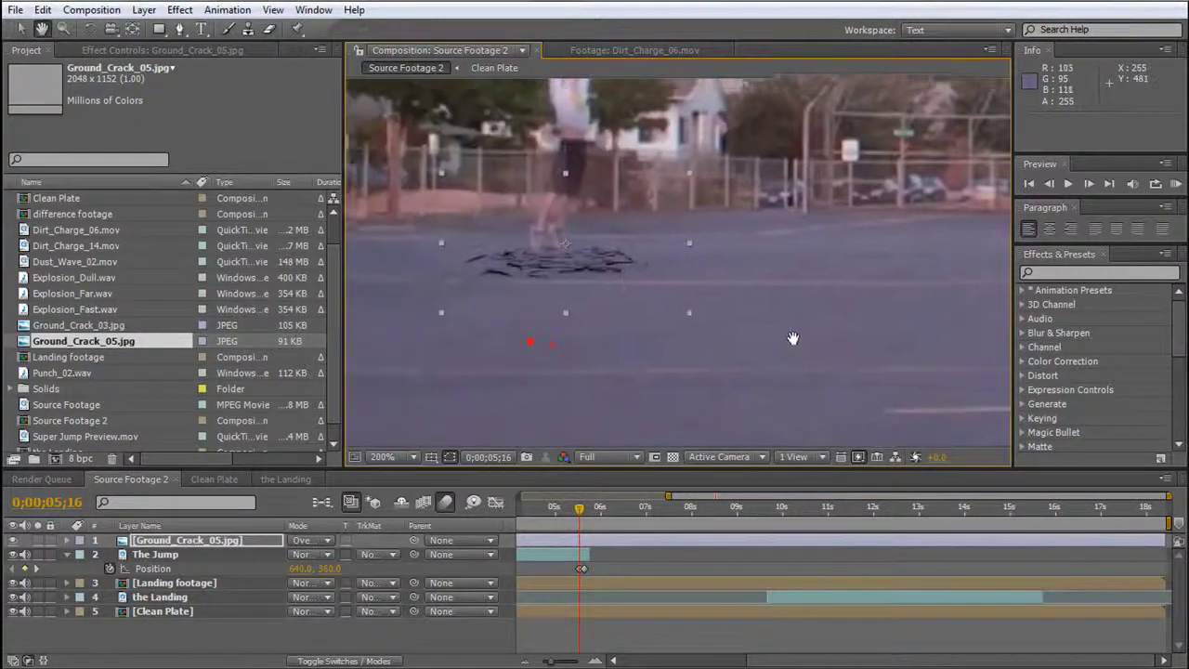
pyautogui.press('v')
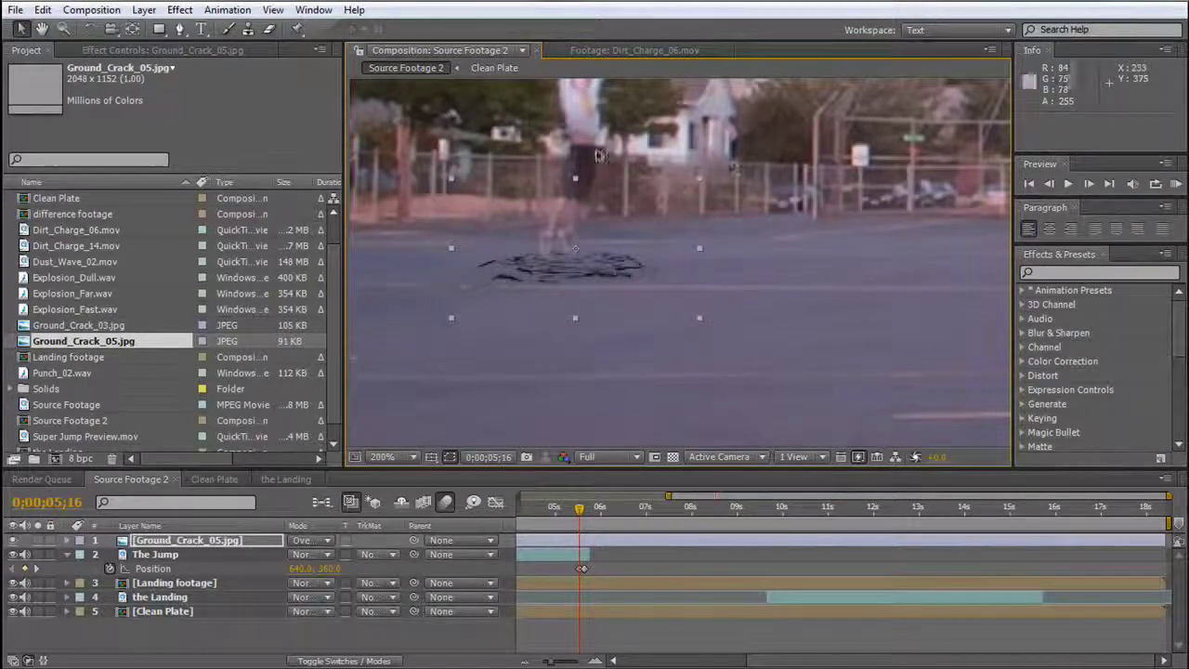
# Try Lens Blur from Blur & Sharpen on the crack layer, then remove it.
pyautogui.click(227, 9)
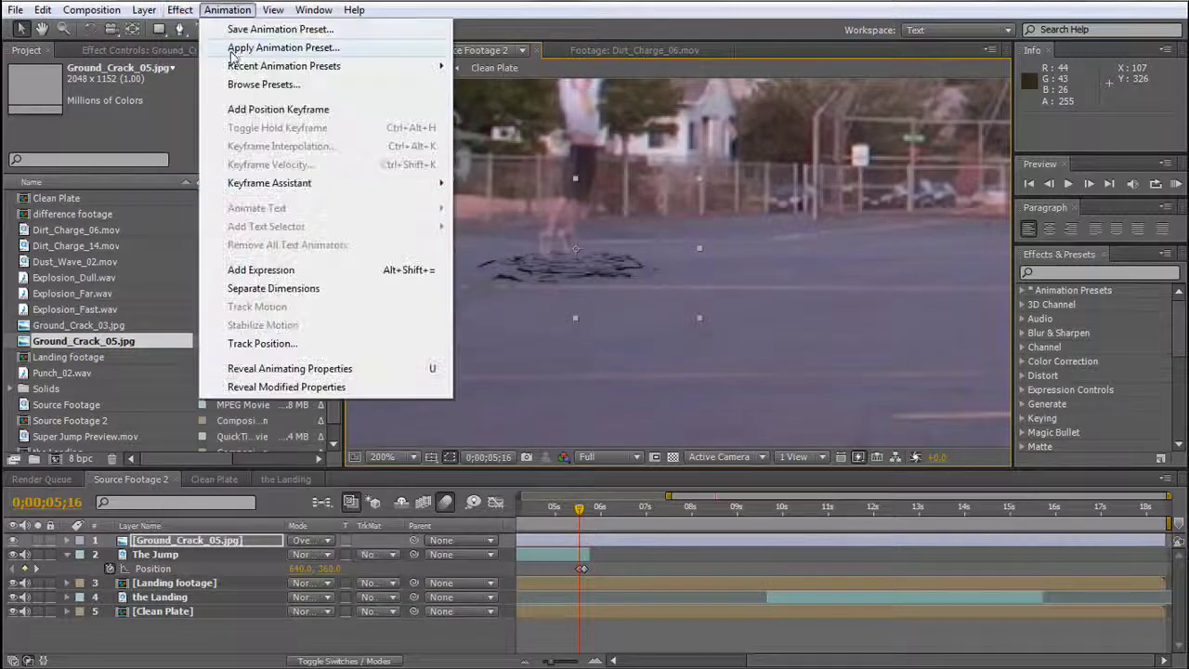
pyautogui.moveTo(179, 9)
pyautogui.moveTo(242, 127)
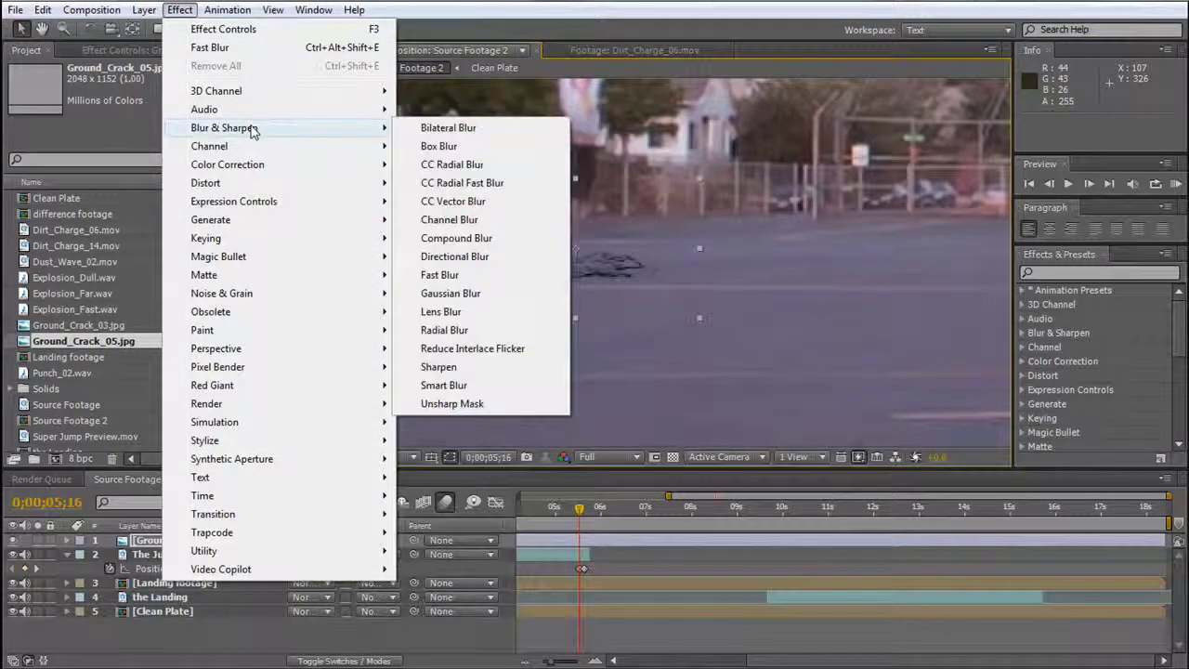
pyautogui.click(474, 321)
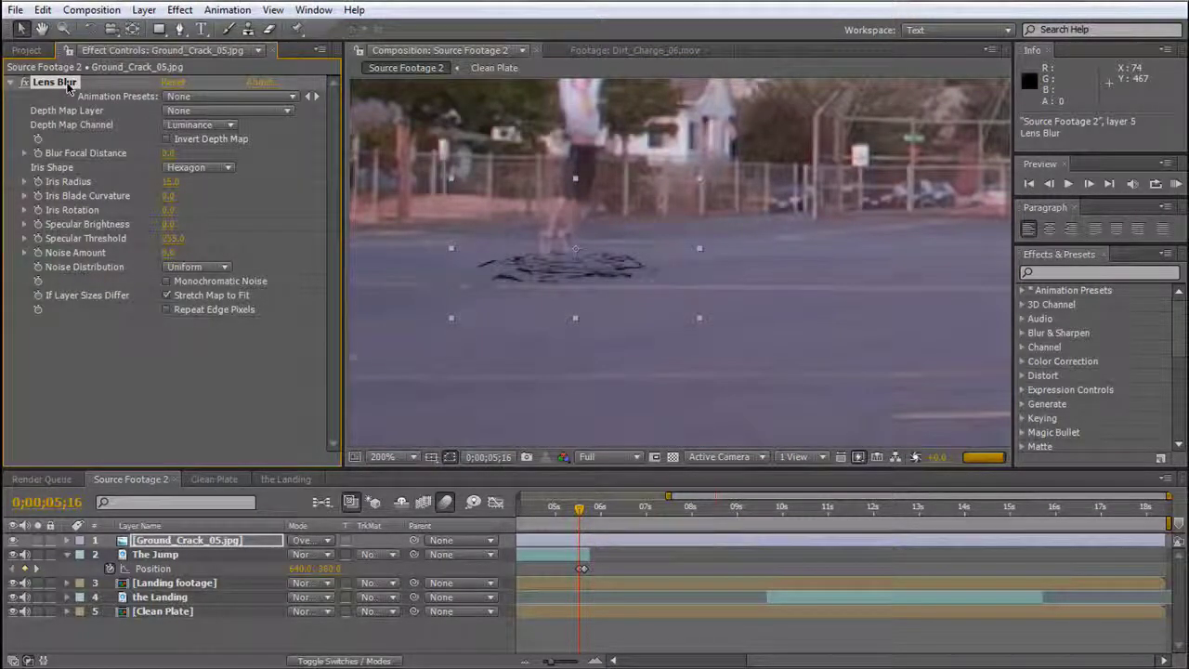
pyautogui.press('Delete')
# Apply Fast Blur to the crack, setting Blurriness to 5, then 15.
pyautogui.click(180, 9)
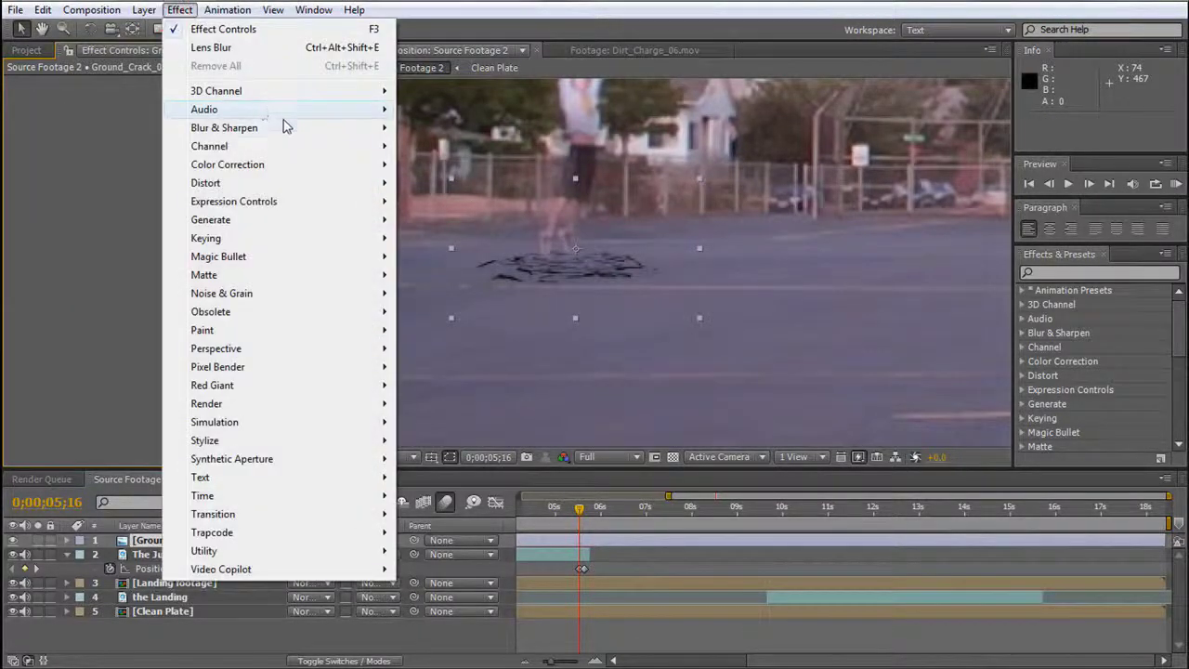
pyautogui.moveTo(310, 128)
pyautogui.click(438, 269)
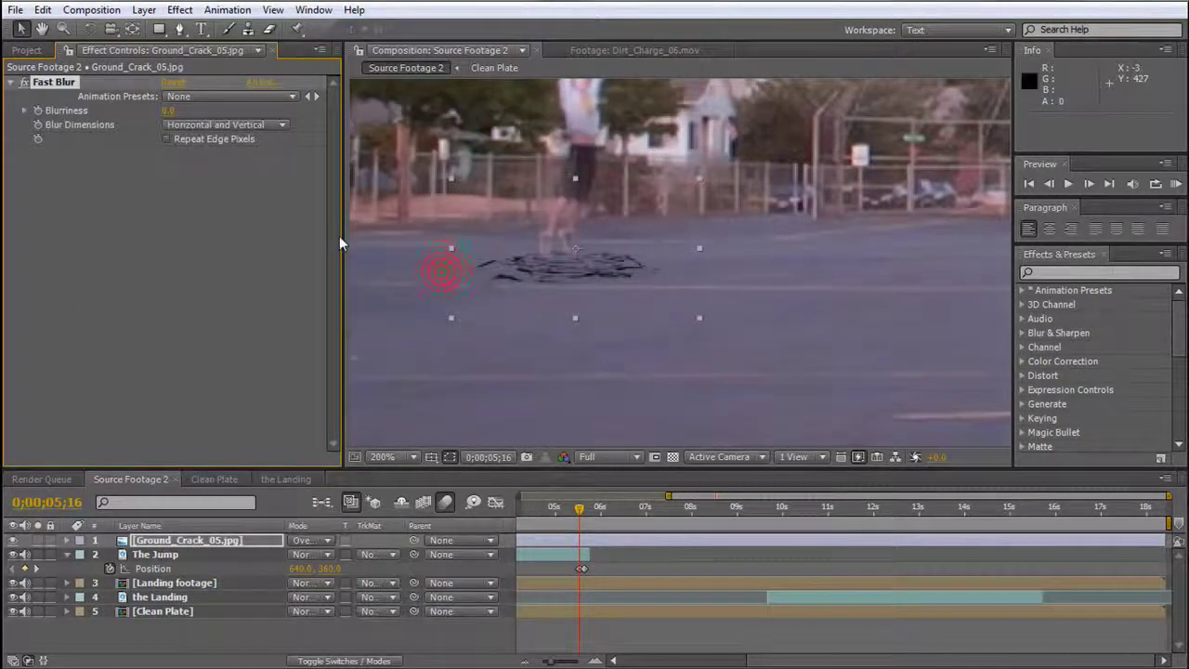
pyautogui.click(169, 110)
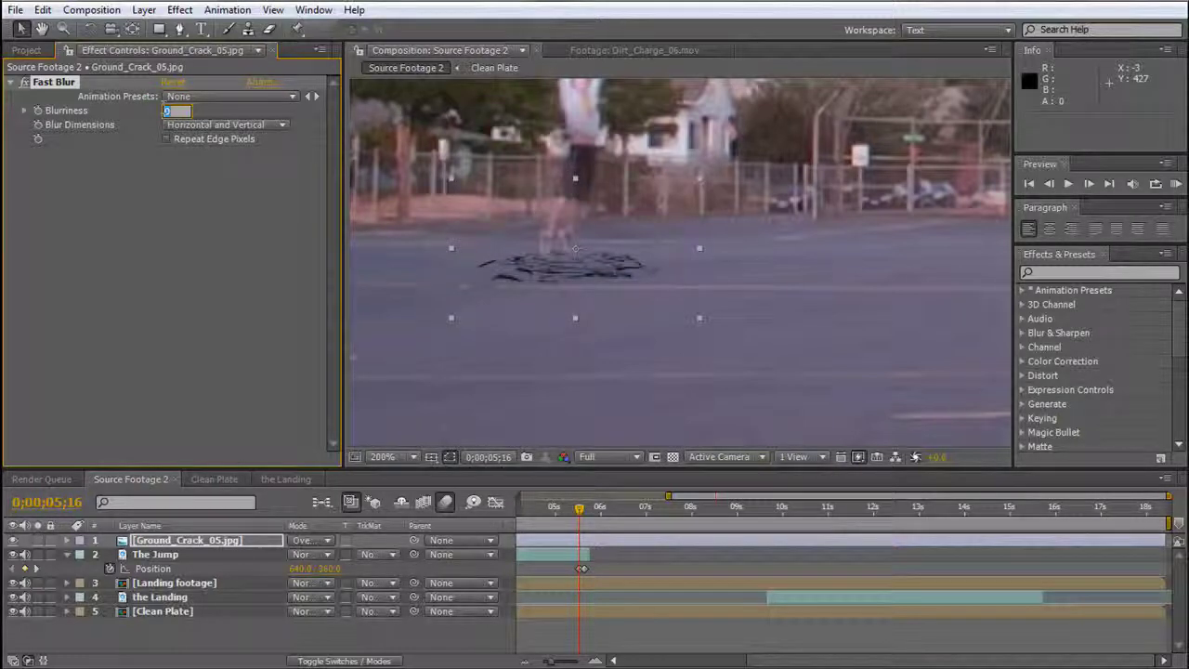
pyautogui.write('5')
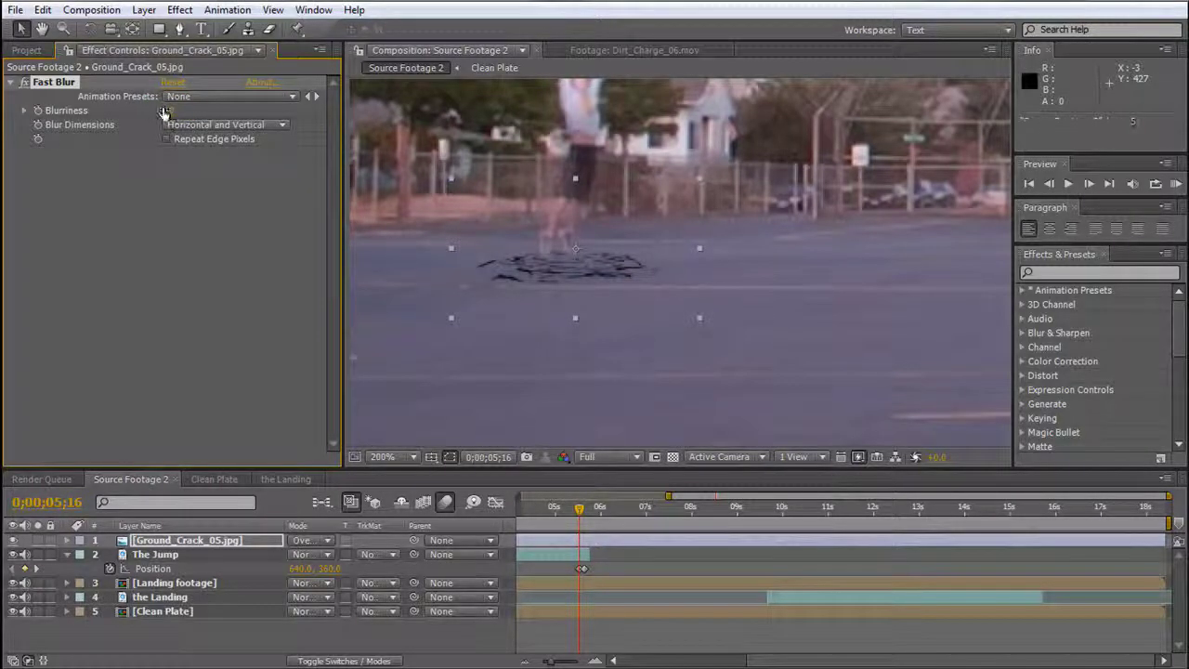
pyautogui.press('Return')
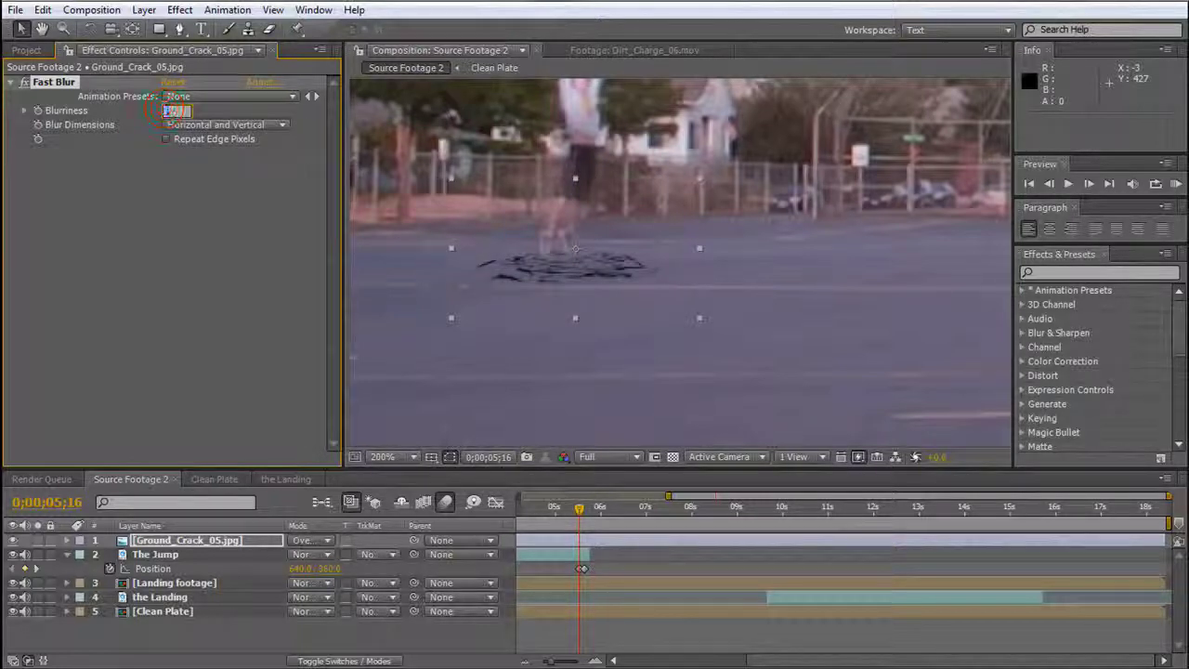
pyautogui.write('5')
pyautogui.click(165, 110)
pyautogui.press('Return')
pyautogui.scroll(-2, 708, 320)
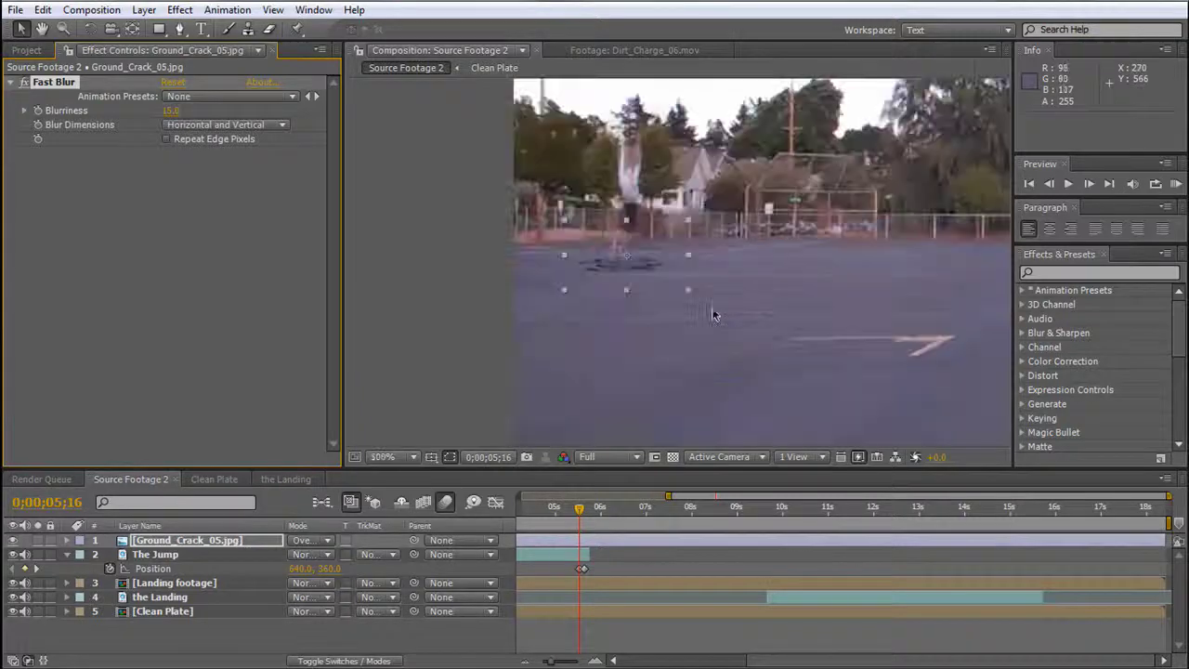
pyautogui.scroll(2, 713, 315)
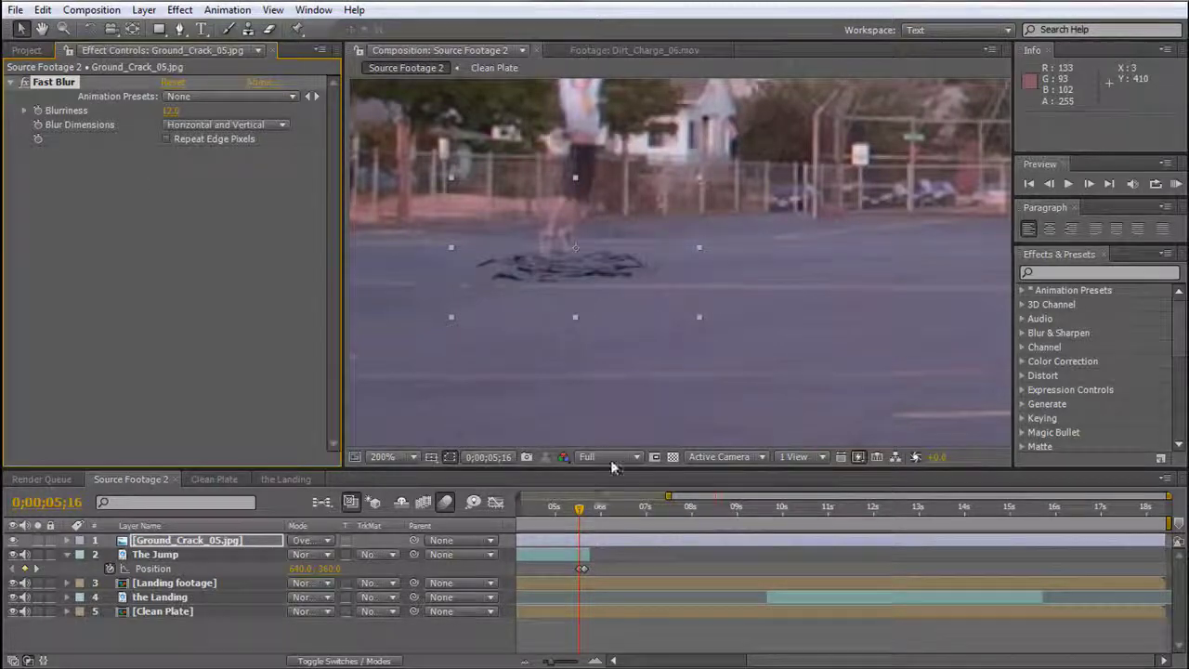
# Start the crack layer near 5;08 and nudge it right and down, comparing frames around the landing.
pyautogui.moveTo(531, 537); pyautogui.dragTo(782, 537)
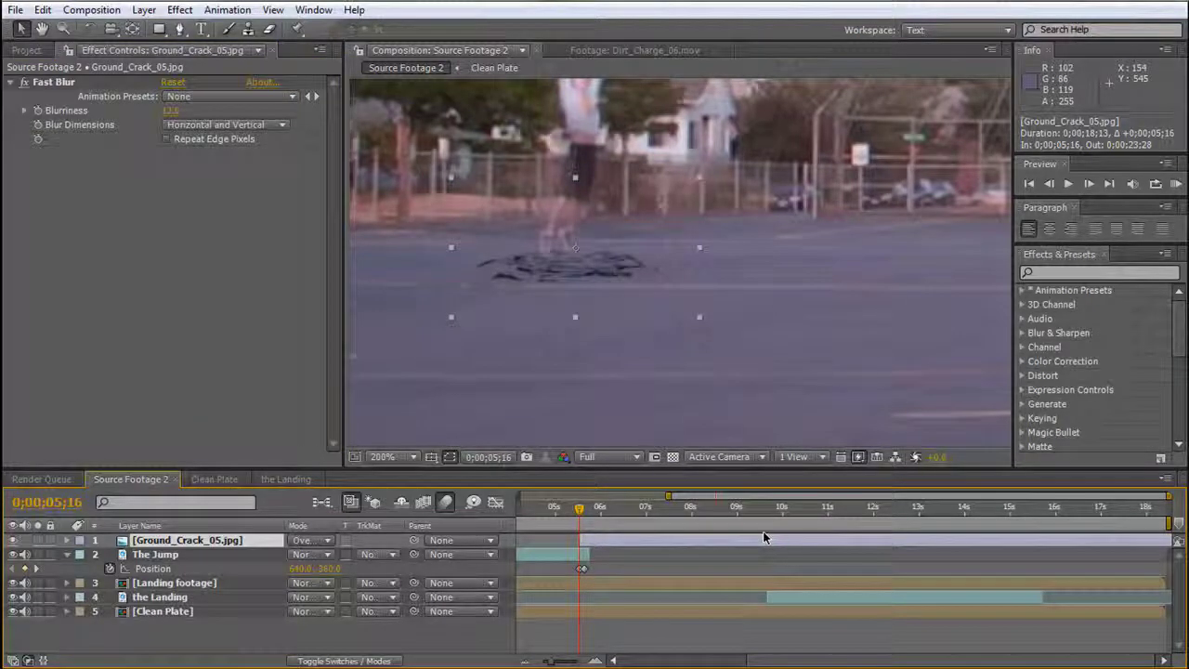
pyautogui.press('pagedown')
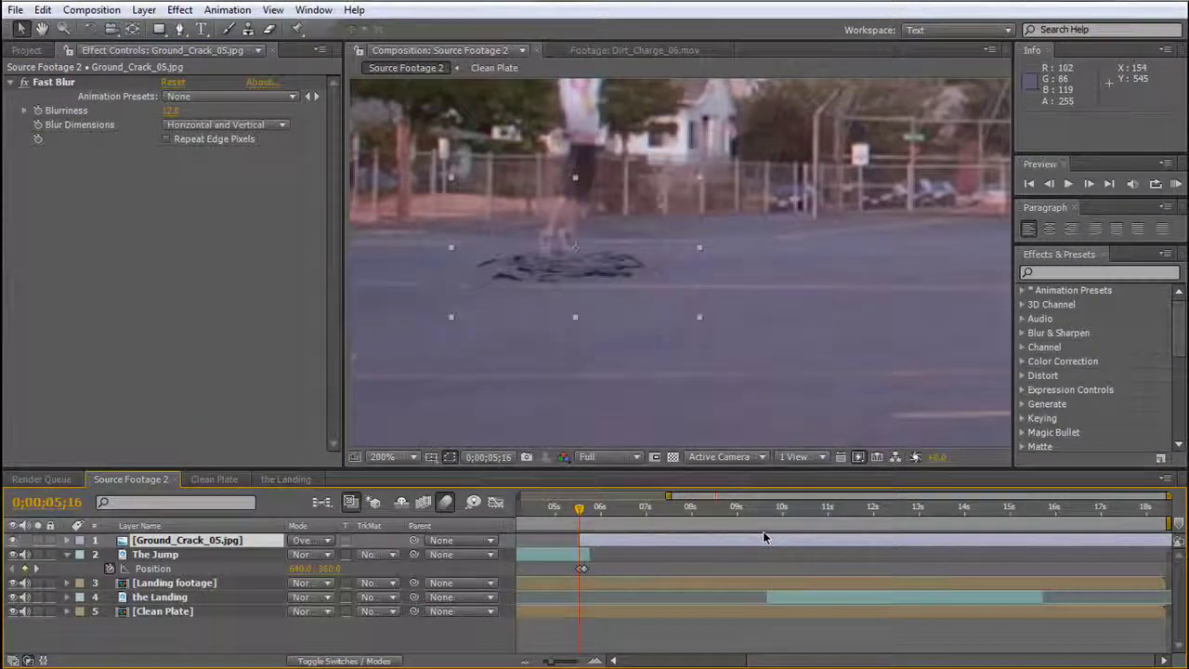
pyautogui.moveTo(599, 276); pyautogui.dragTo(605, 286)
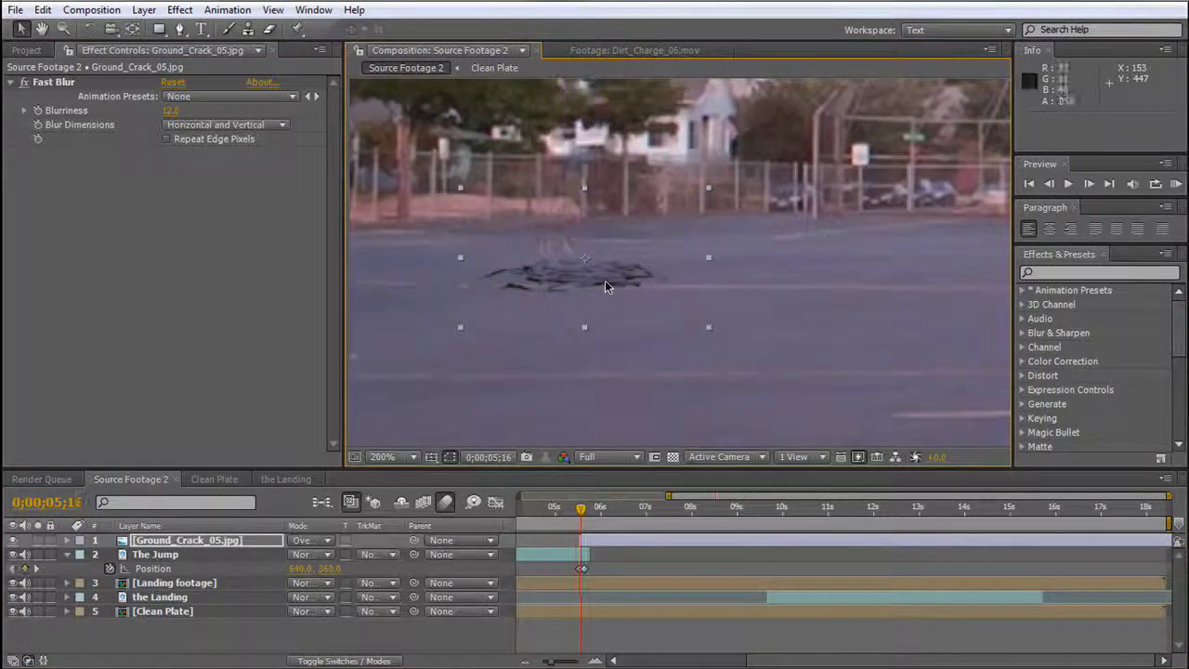
pyautogui.press('pageup')
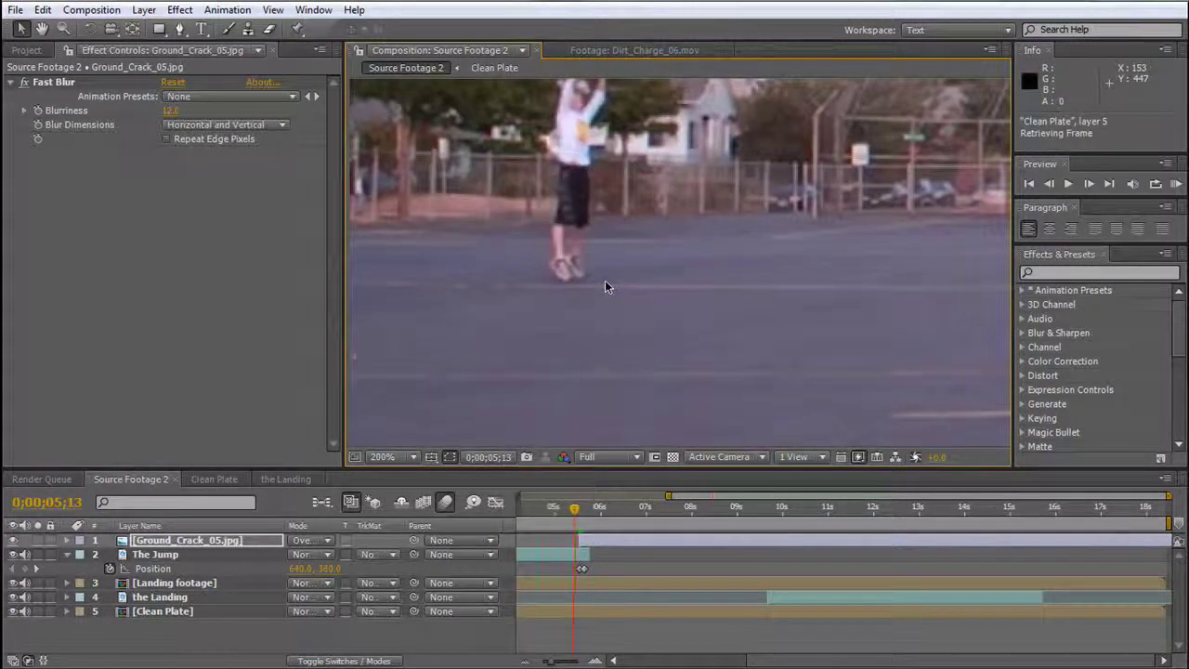
pyautogui.press('pagedown')
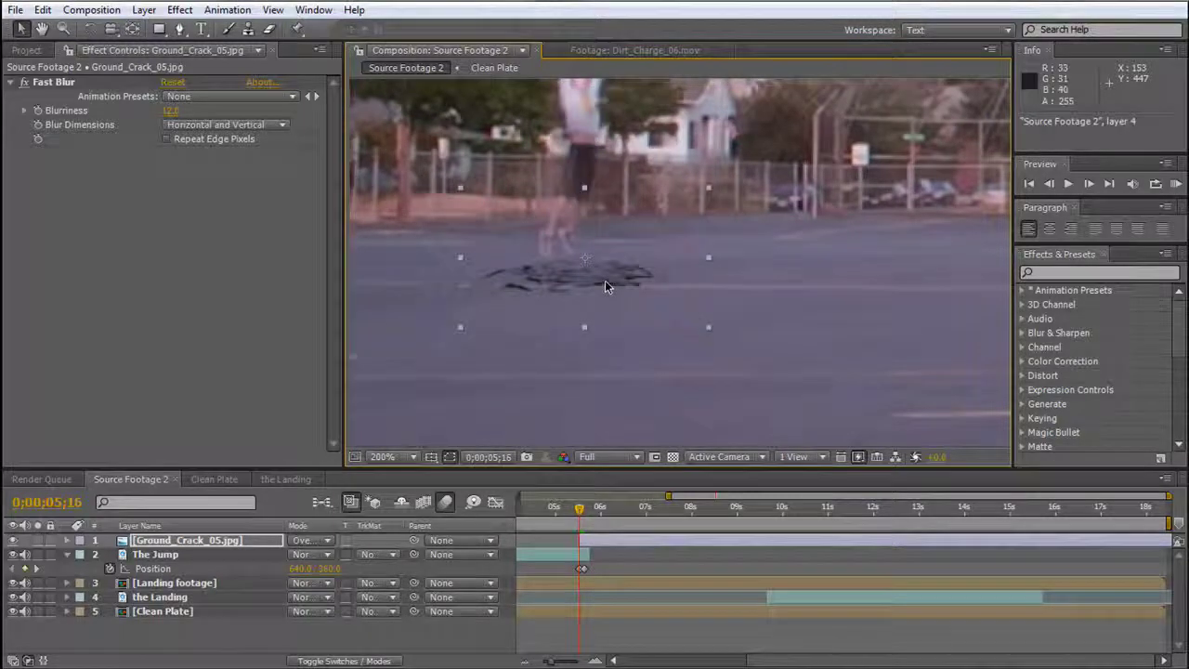
pyautogui.press('pageup')
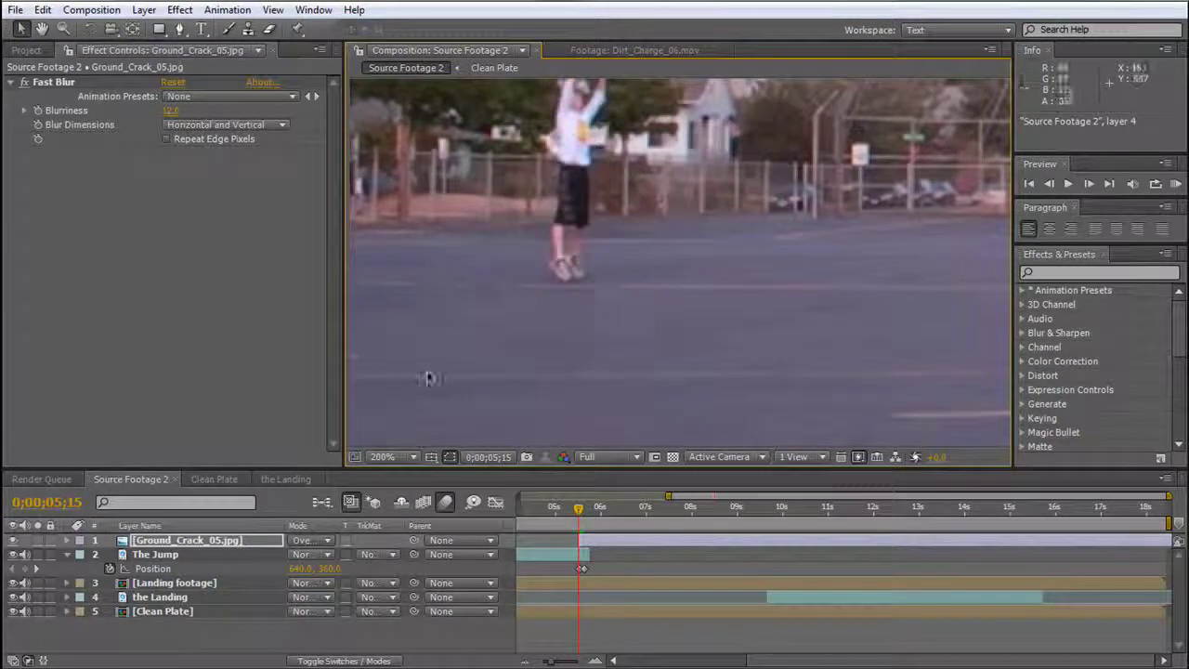
pyautogui.press('h')
pyautogui.moveTo(444, 304); pyautogui.dragTo(555, 348)
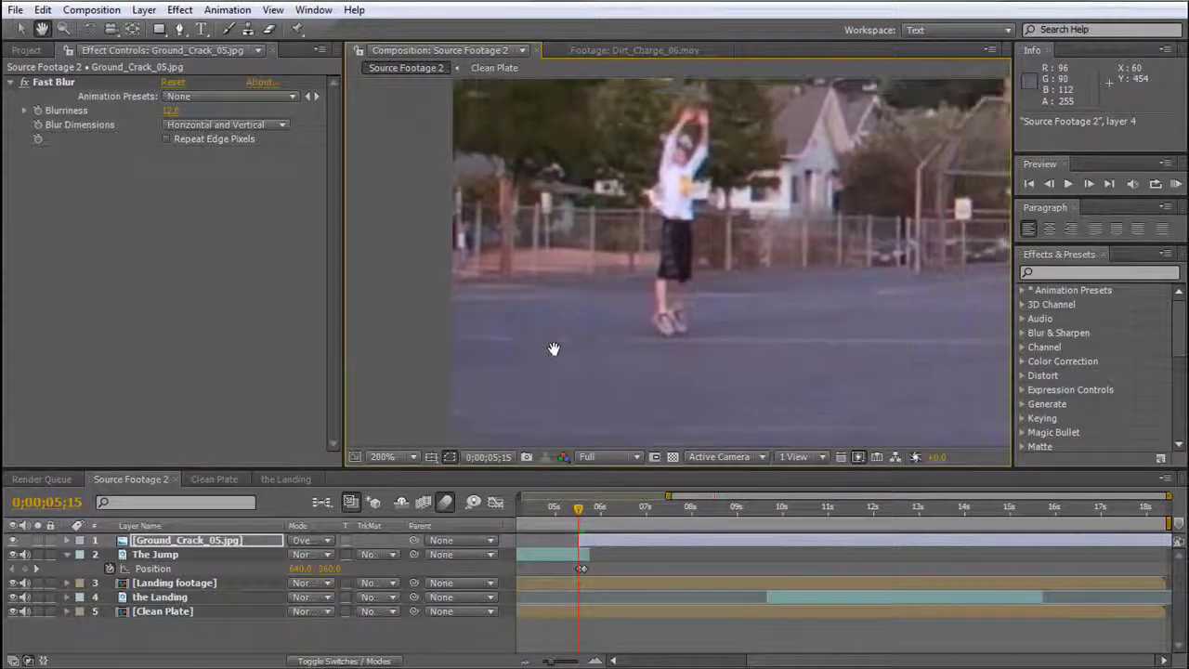
pyautogui.press('v')
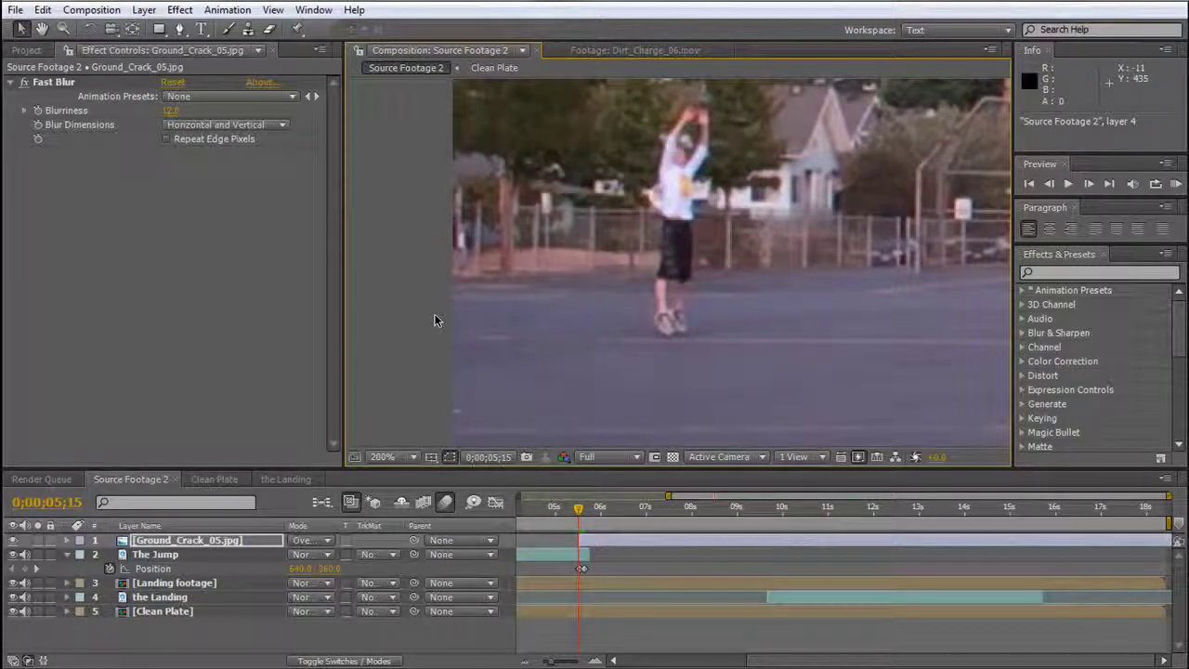
# Pull a left vertex of The Jump's mask inward, then go to 5;26 and show the Project panel.
pyautogui.press('pagedown')
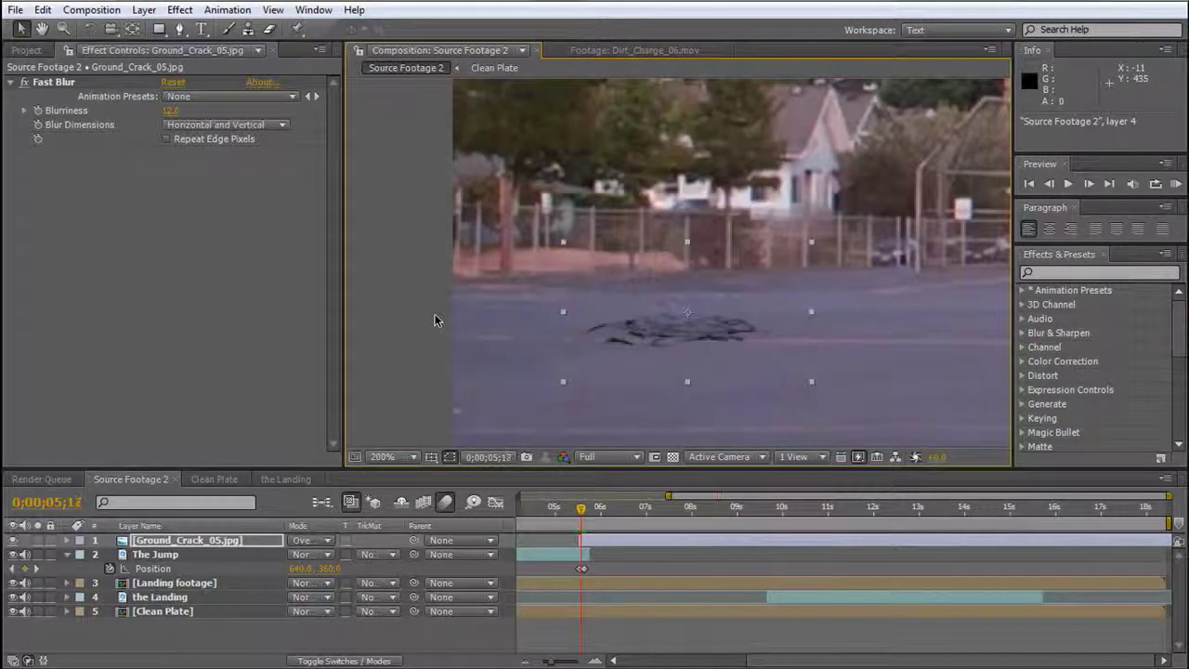
pyautogui.press('pageup')
pyautogui.press('pageup')
pyautogui.press('pagedown')
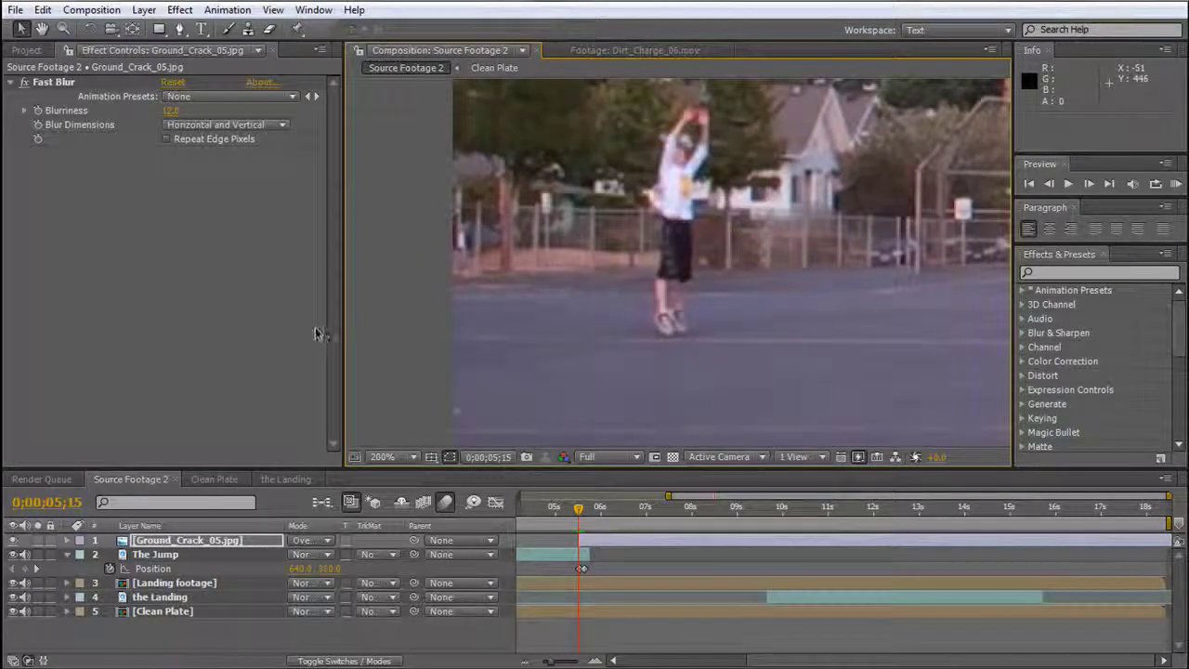
pyautogui.press('h')
pyautogui.moveTo(789, 326); pyautogui.dragTo(706, 333)
pyautogui.press(',')
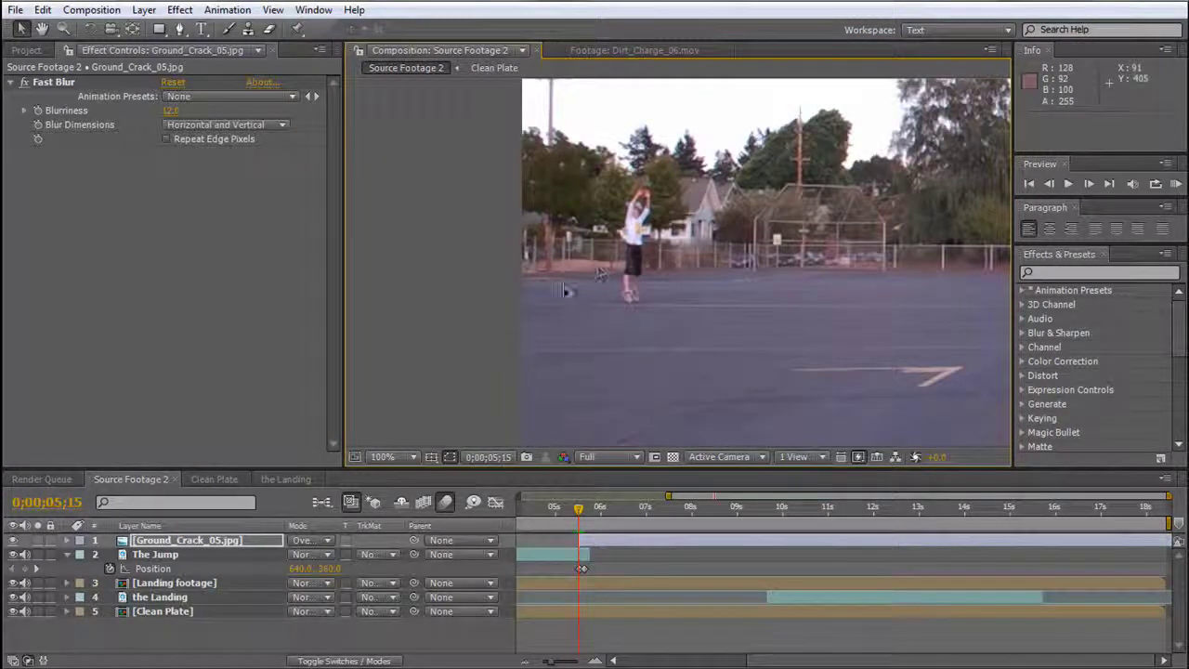
pyautogui.click(180, 555)
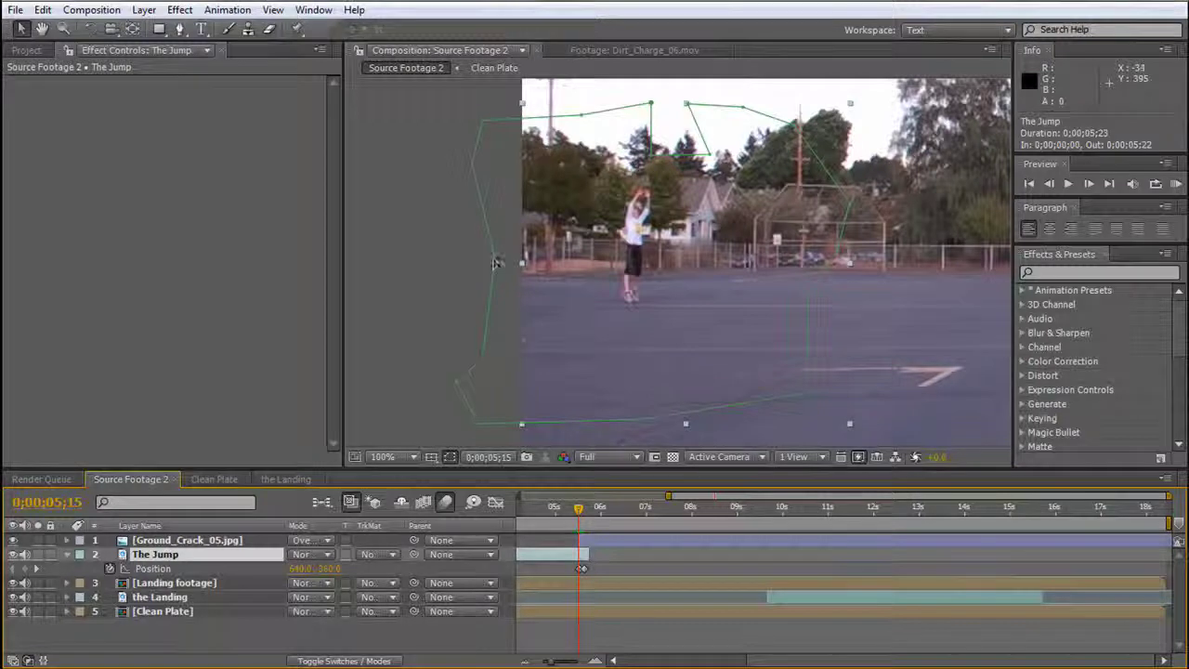
pyautogui.click(492, 261)
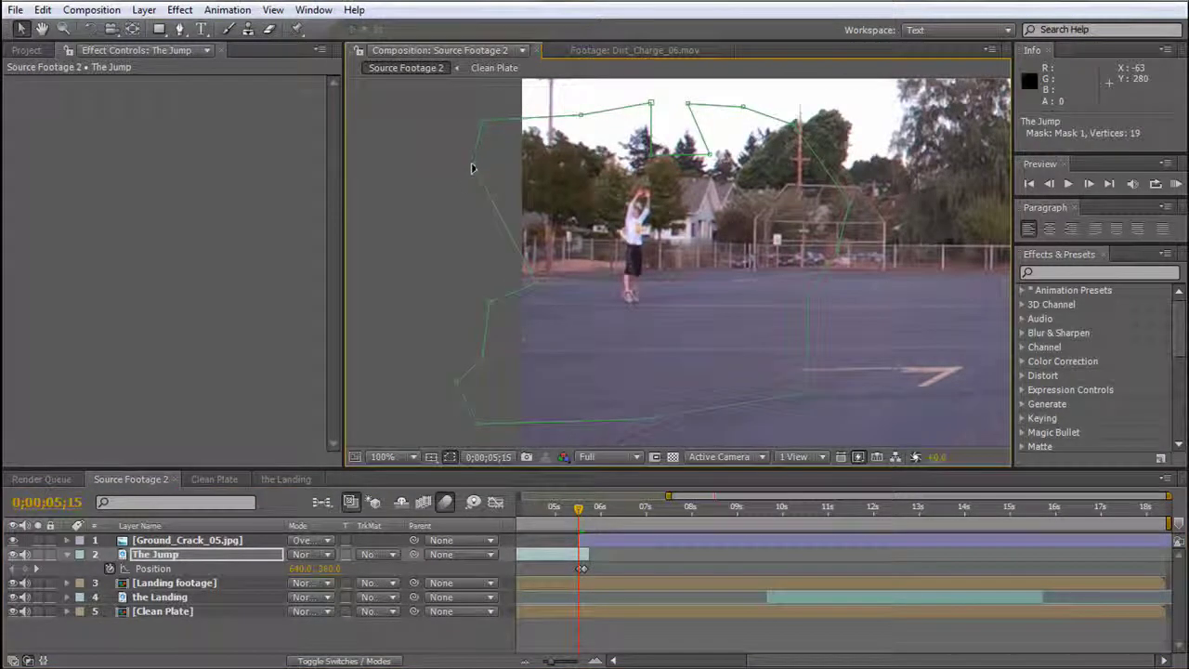
pyautogui.moveTo(472, 168); pyautogui.dragTo(493, 156)
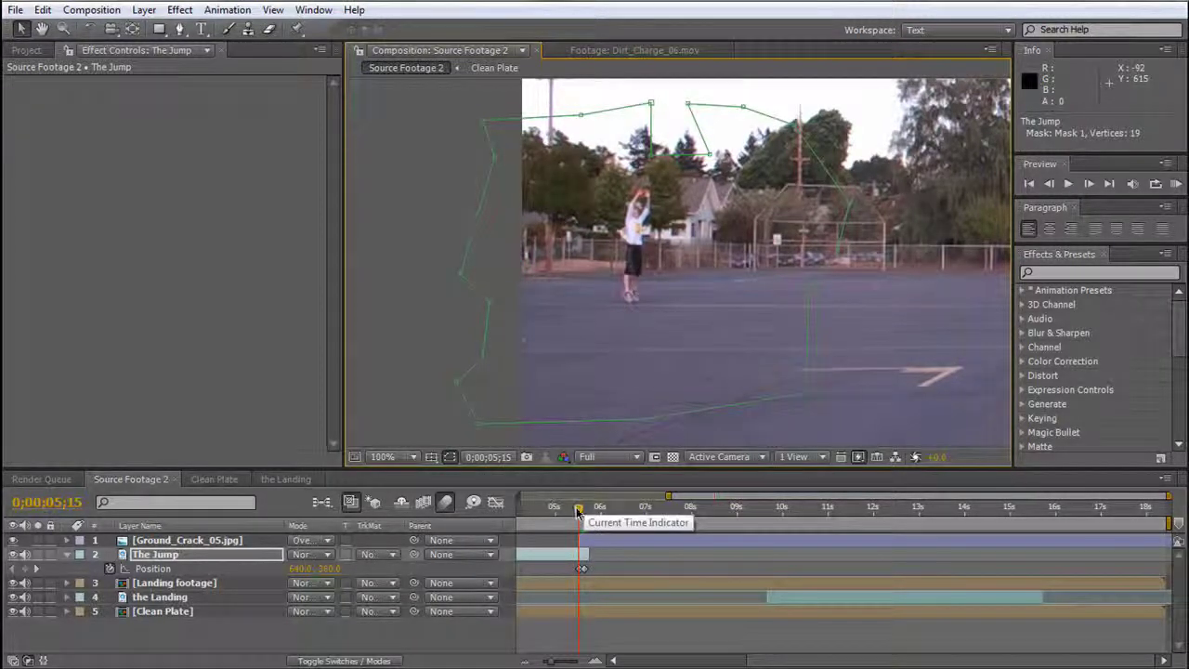
pyautogui.moveTo(581, 510); pyautogui.dragTo(595, 512)
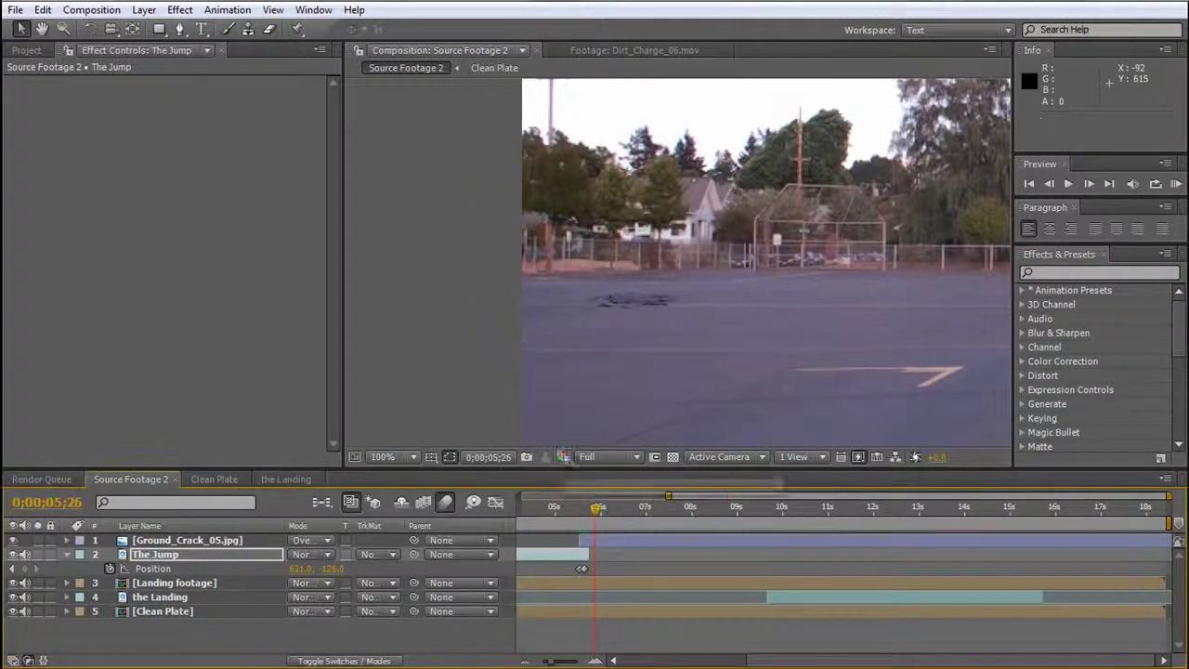
pyautogui.click(25, 52)
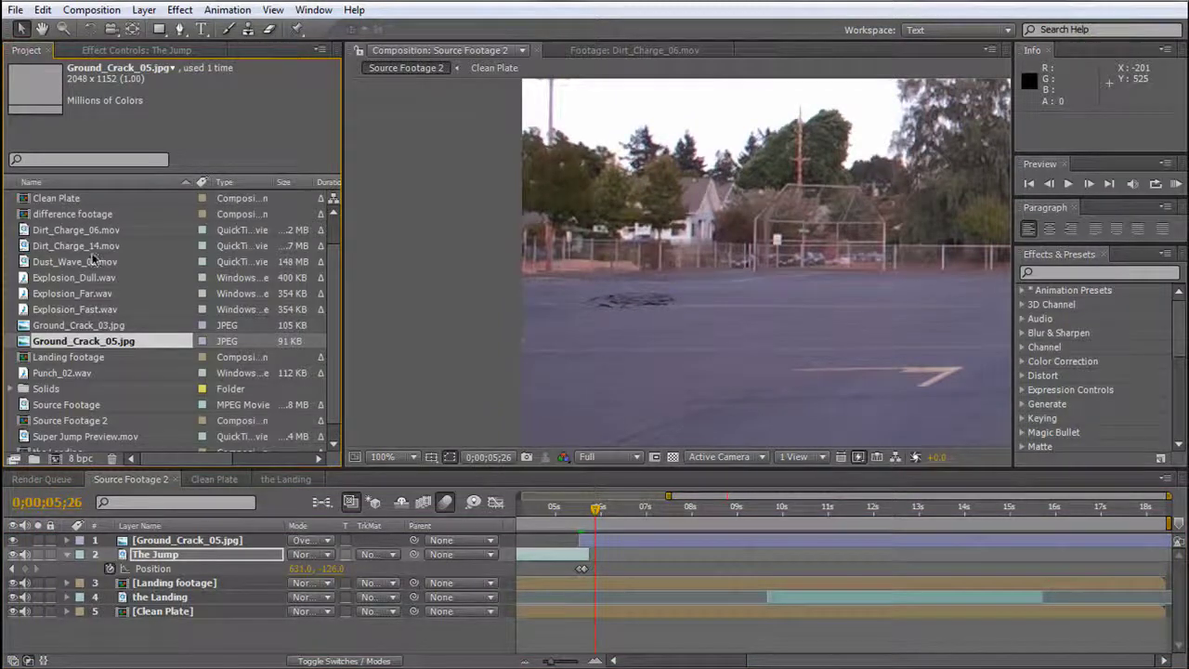
# Add Dirt_Charge_06.mov as the top layer, start it later near the landing, and reposition the burst.
pyautogui.moveTo(97, 232); pyautogui.dragTo(787, 275)
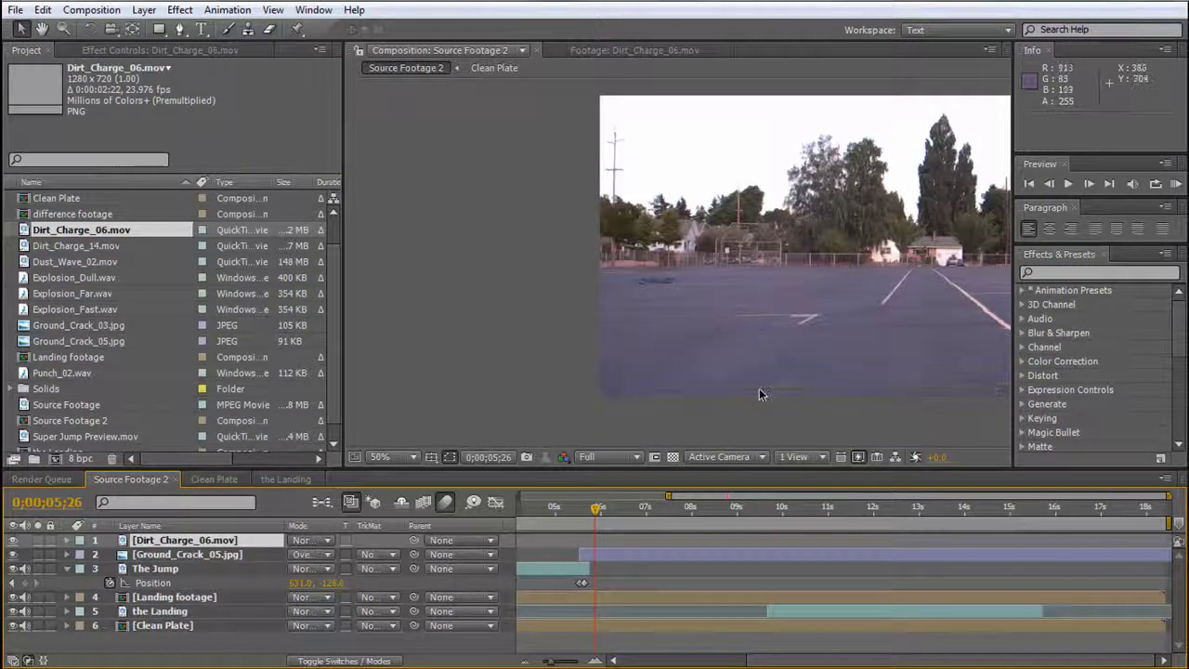
pyautogui.press('h')
pyautogui.moveTo(760, 390); pyautogui.dragTo(655, 348)
pyautogui.press('v')
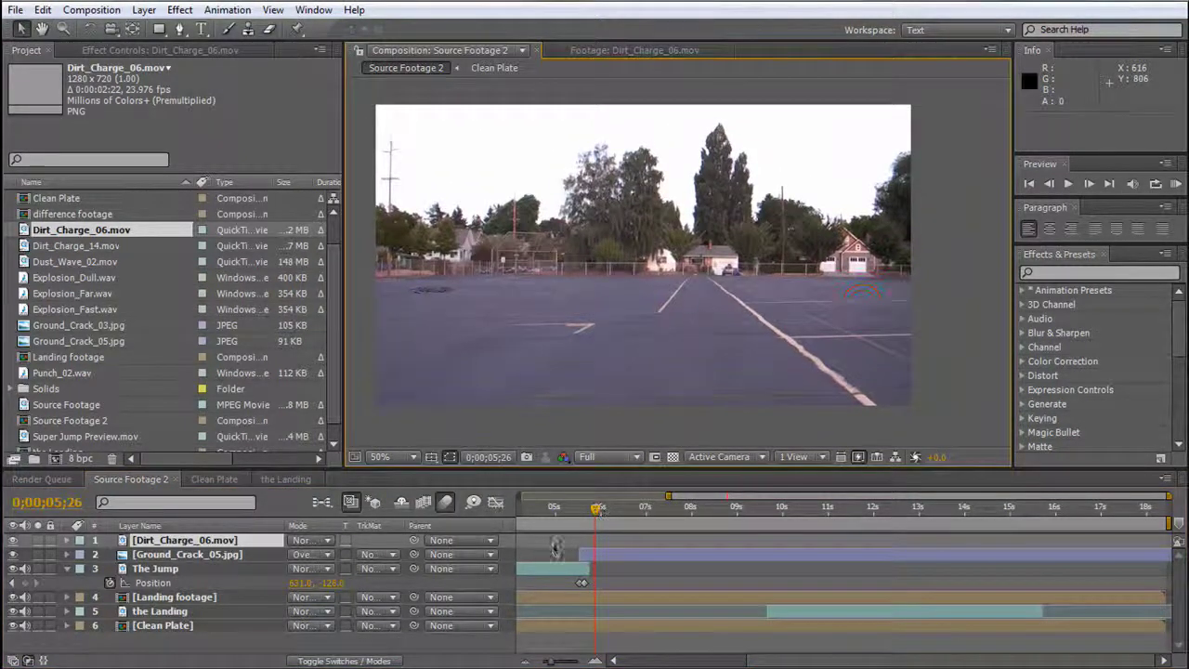
pyautogui.moveTo(668, 495); pyautogui.dragTo(520, 495)
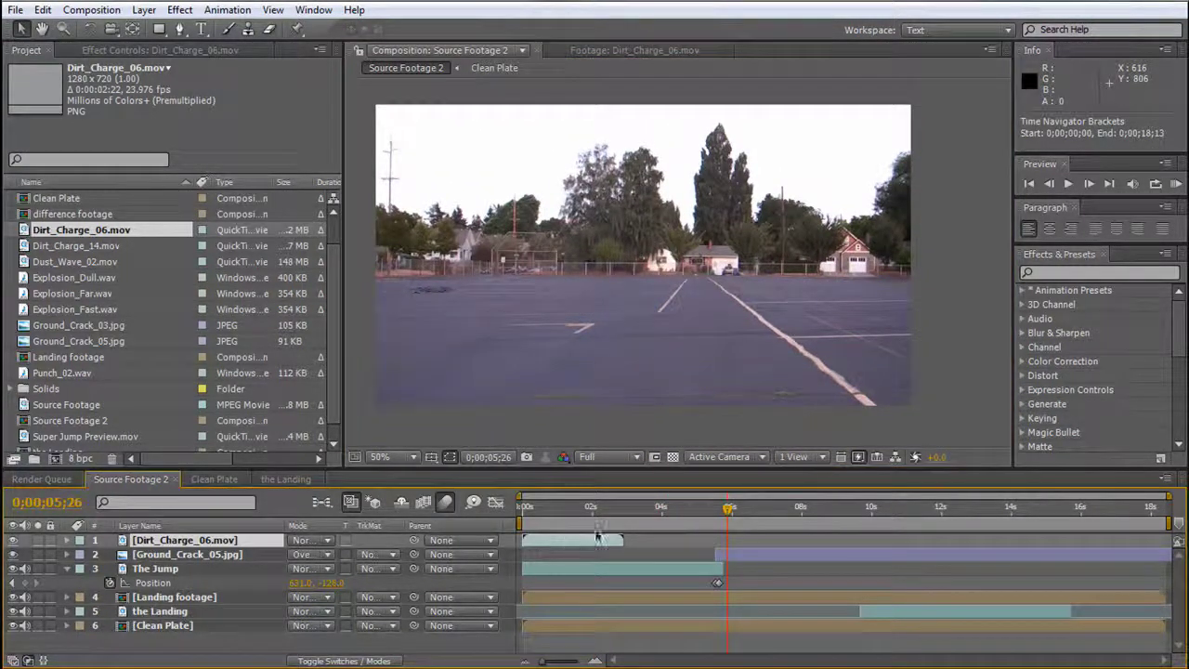
pyautogui.moveTo(569, 544); pyautogui.dragTo(769, 541)
pyautogui.moveTo(528, 281); pyautogui.dragTo(646, 239)
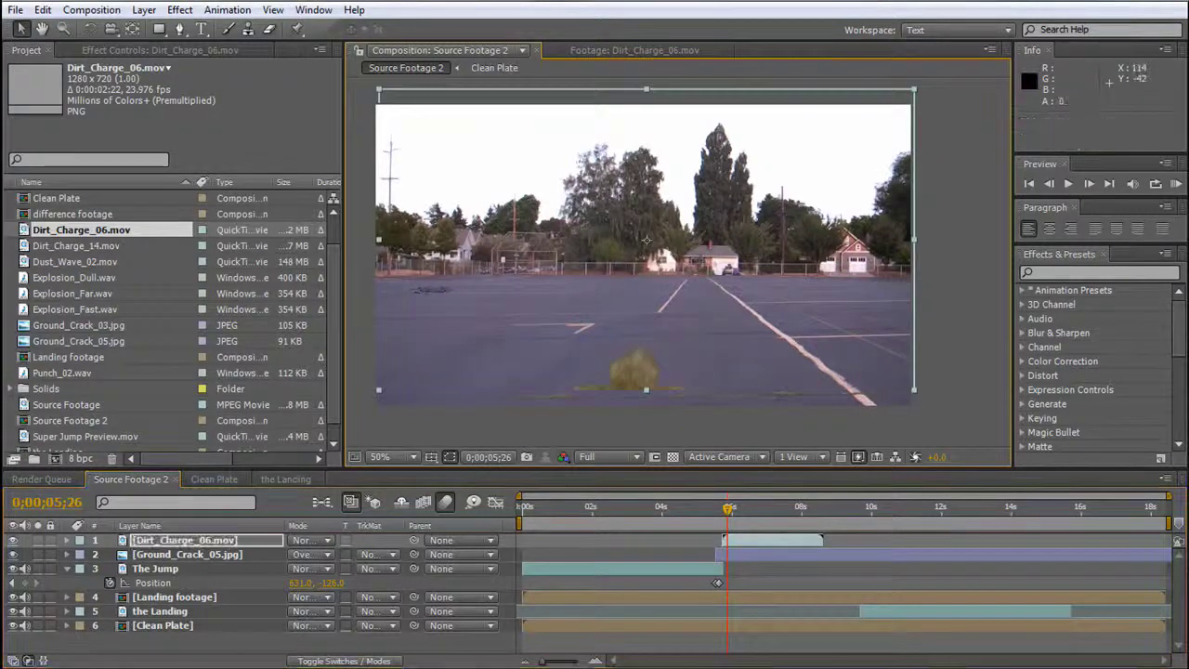
# Add a rectangular mask to the dirt layer, nudge it up, and give it a 30-pixel feather.
pyautogui.doubleClick(158, 31)
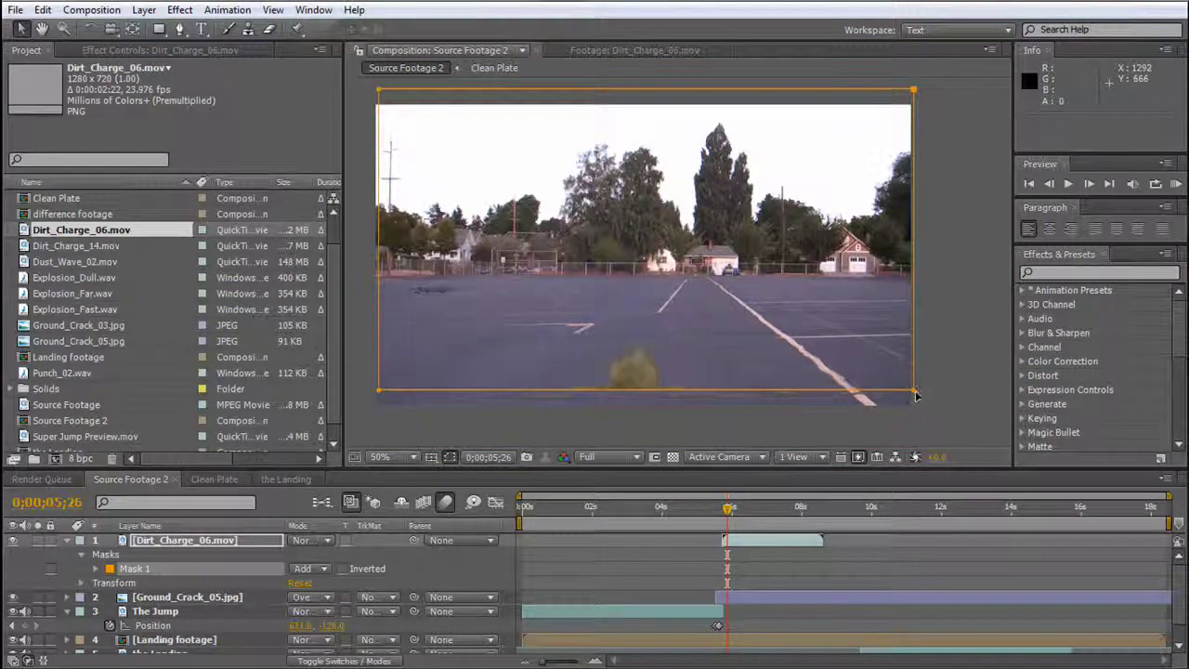
pyautogui.moveTo(913, 397); pyautogui.dragTo(913, 390)
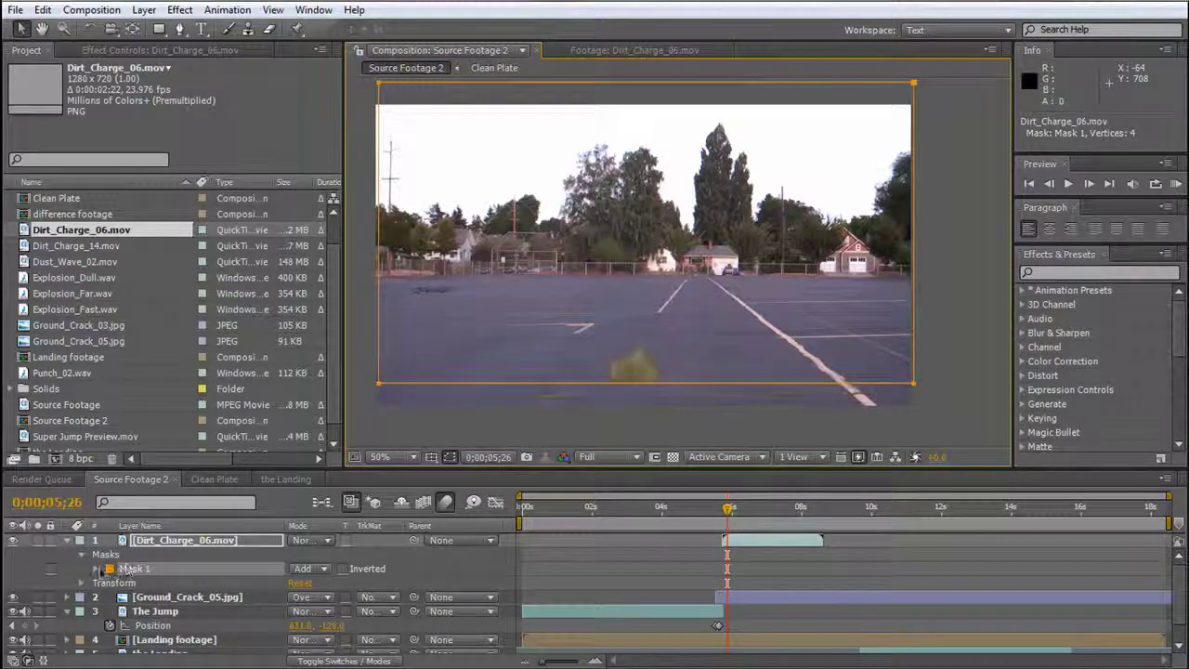
pyautogui.click(96, 567)
pyautogui.click(307, 597)
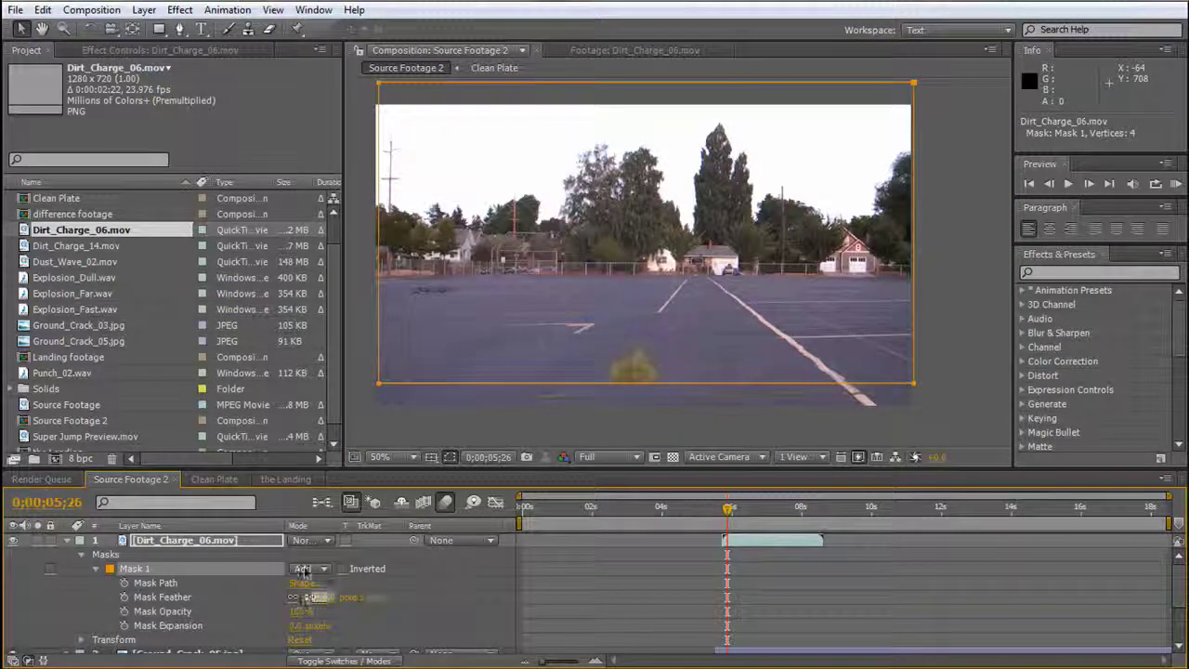
pyautogui.write('30')
pyautogui.press('Return')
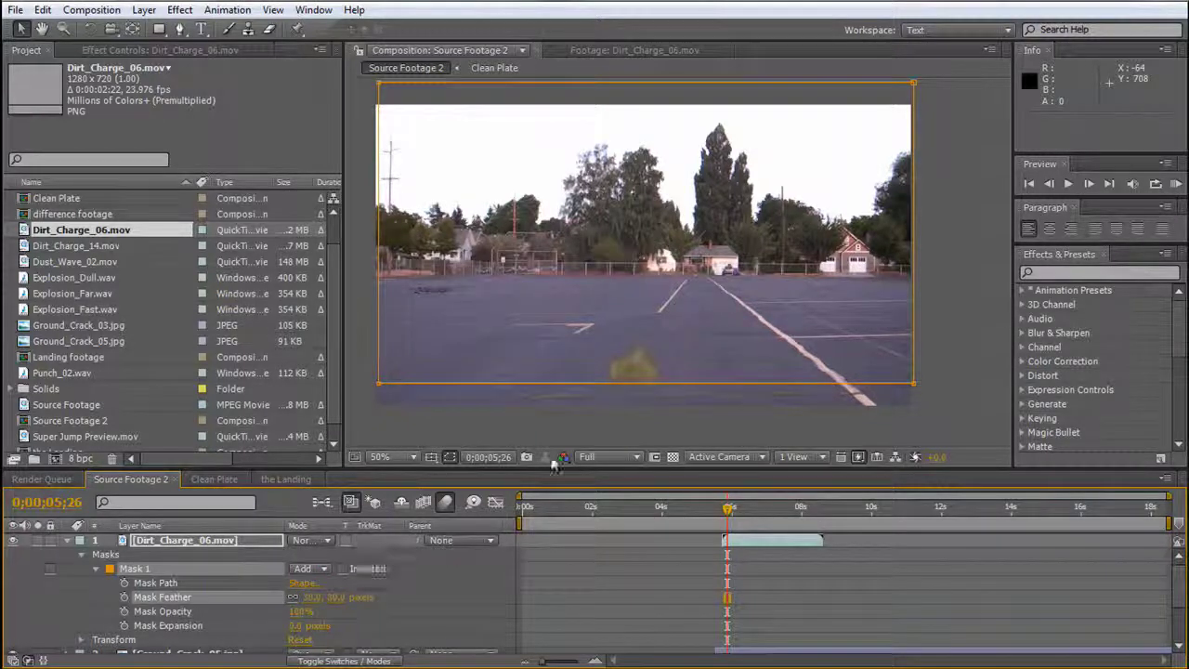
pyautogui.press('.')
pyautogui.press(',')
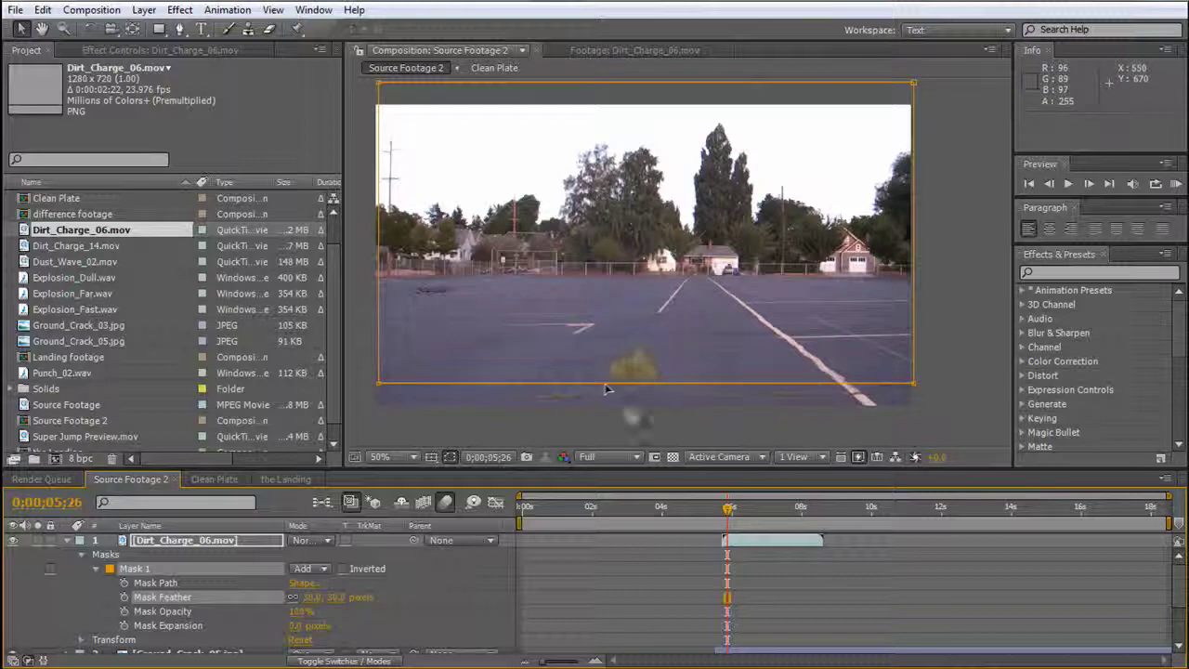
# Move the dirt layer up and left, adjust the mask's top-right corner, and scale it to 62%.
pyautogui.click(585, 344)
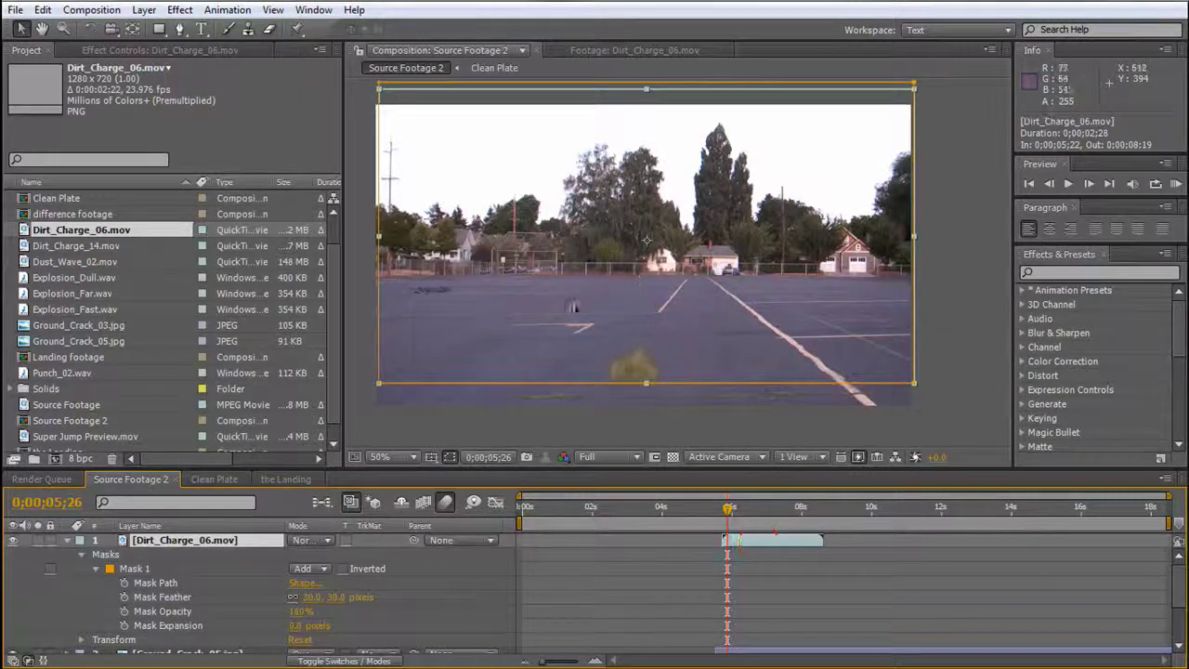
pyautogui.moveTo(844, 310); pyautogui.dragTo(652, 201)
pyautogui.press(',')
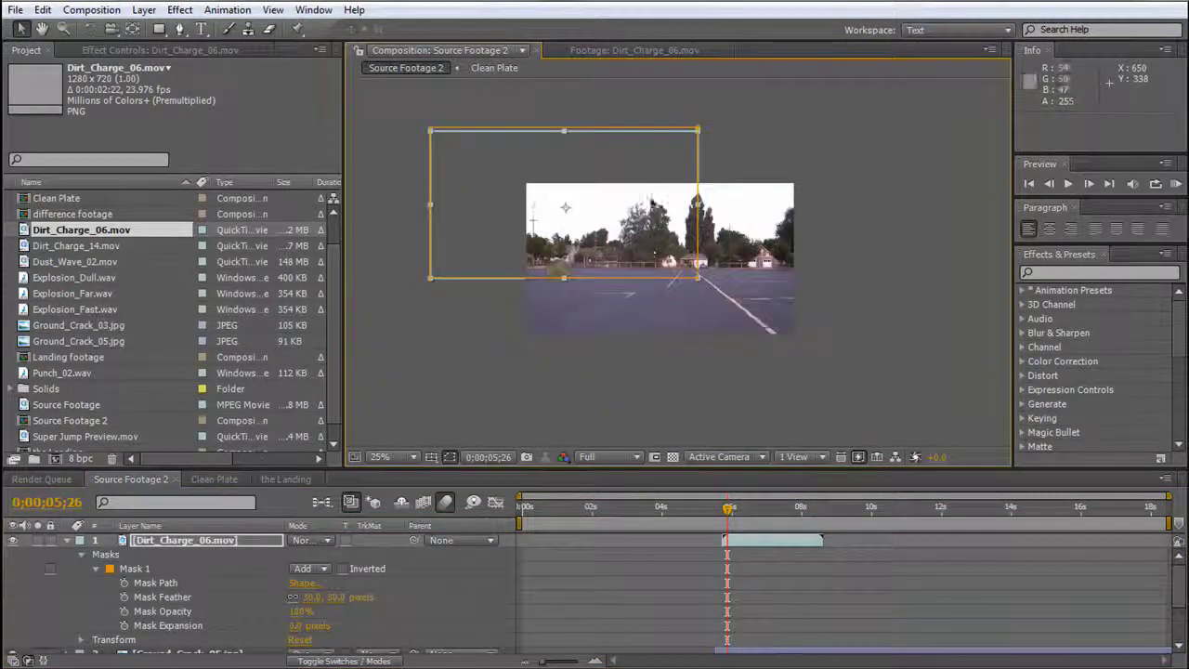
pyautogui.moveTo(698, 129); pyautogui.dragTo(684, 137)
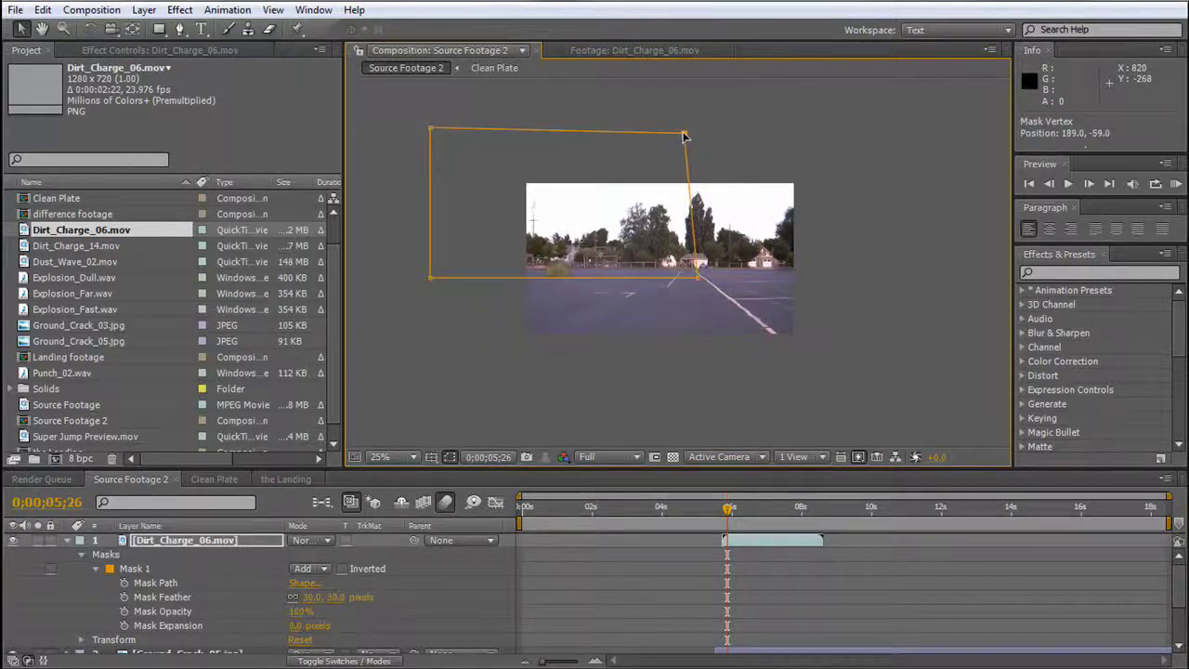
pyautogui.click(660, 155)
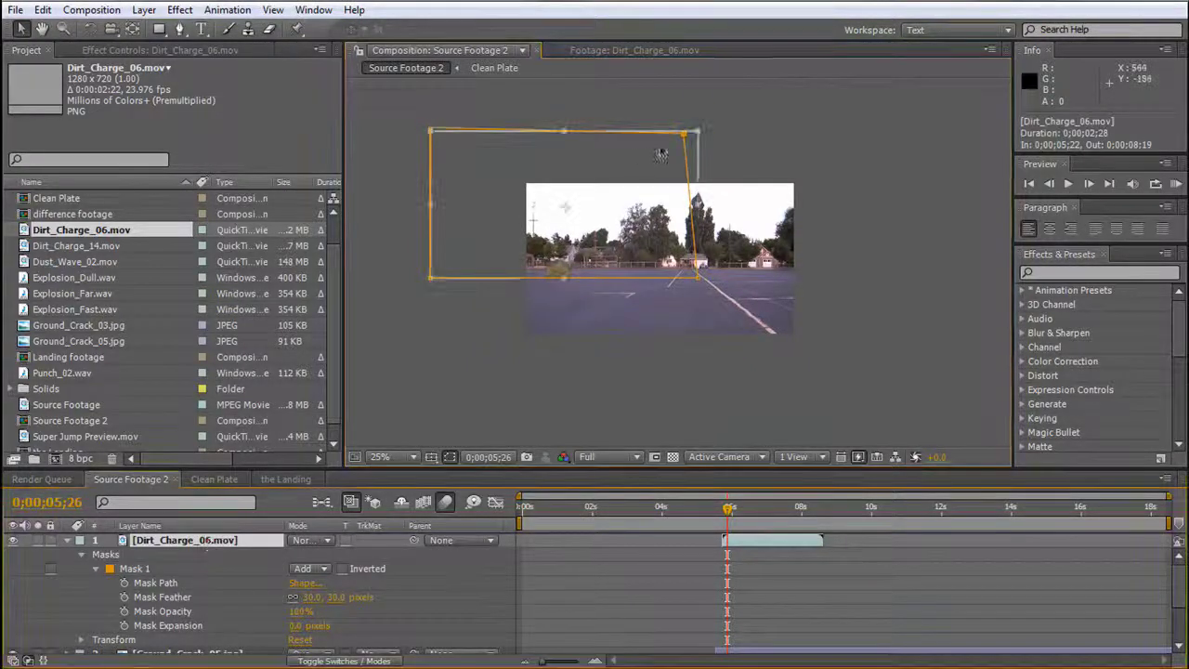
pyautogui.press('.')
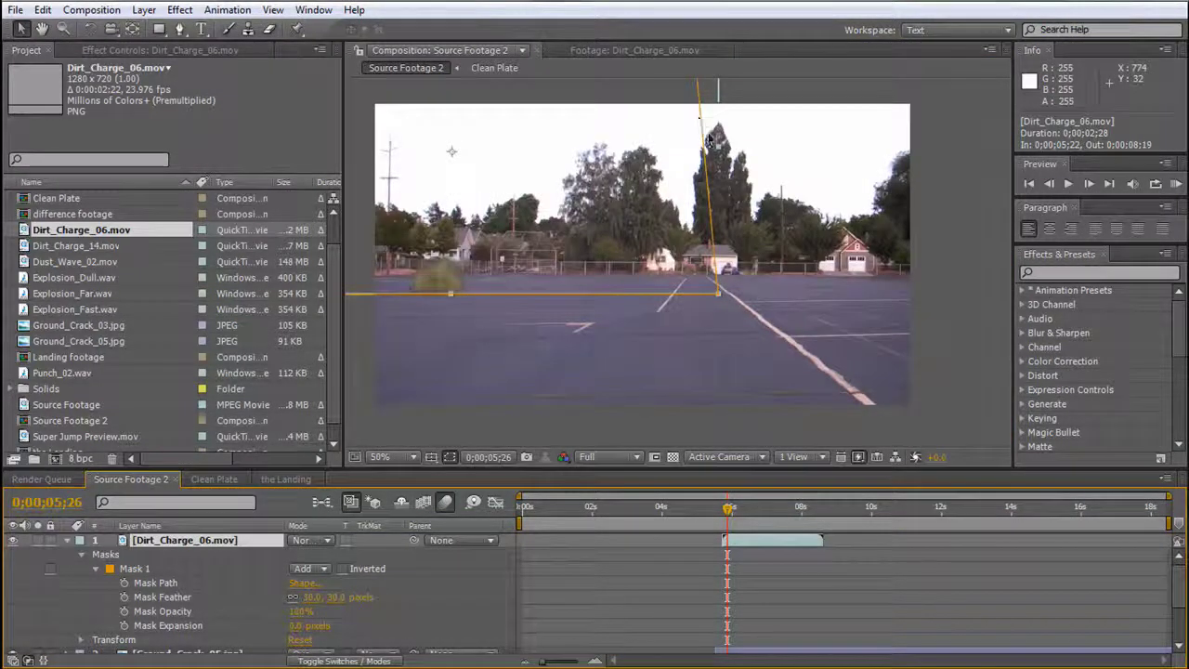
pyautogui.moveTo(707, 139); pyautogui.dragTo(804, 221)
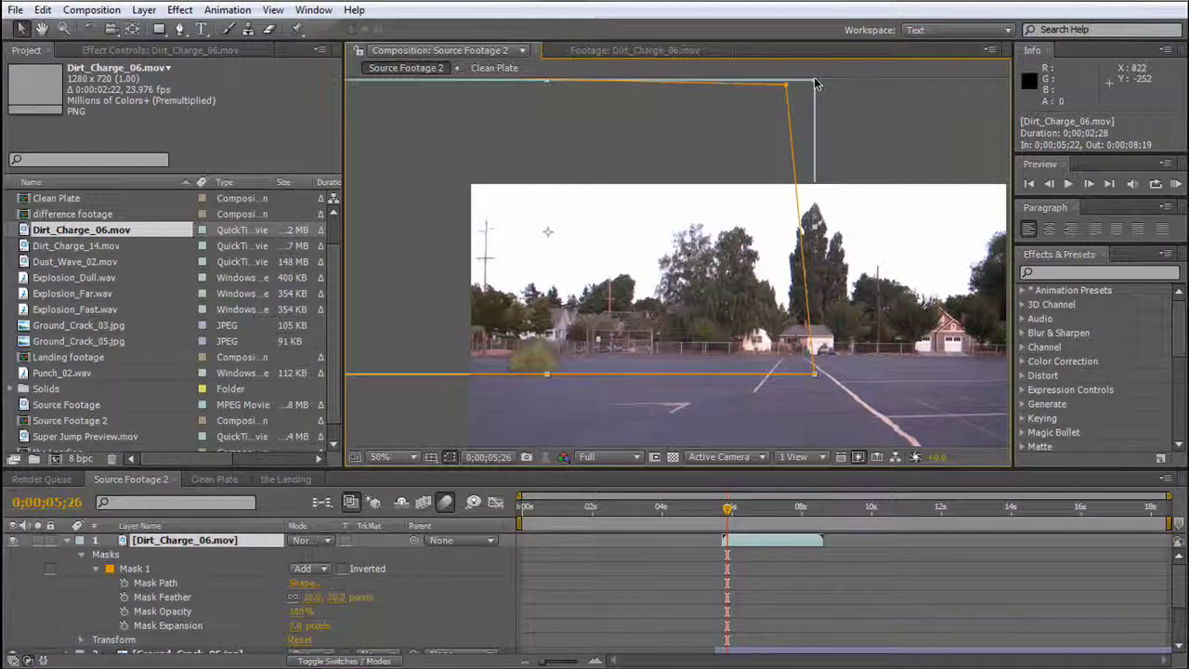
pyautogui.moveTo(815, 86); pyautogui.dragTo(715, 161)
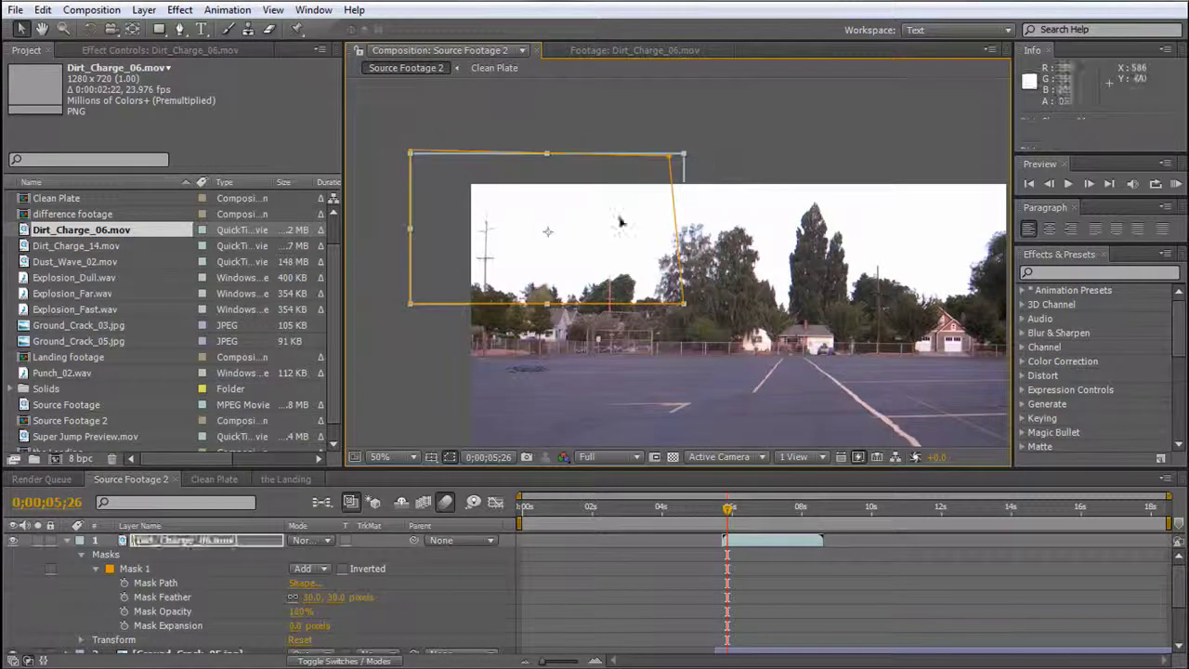
pyautogui.moveTo(618, 220); pyautogui.dragTo(614, 290)
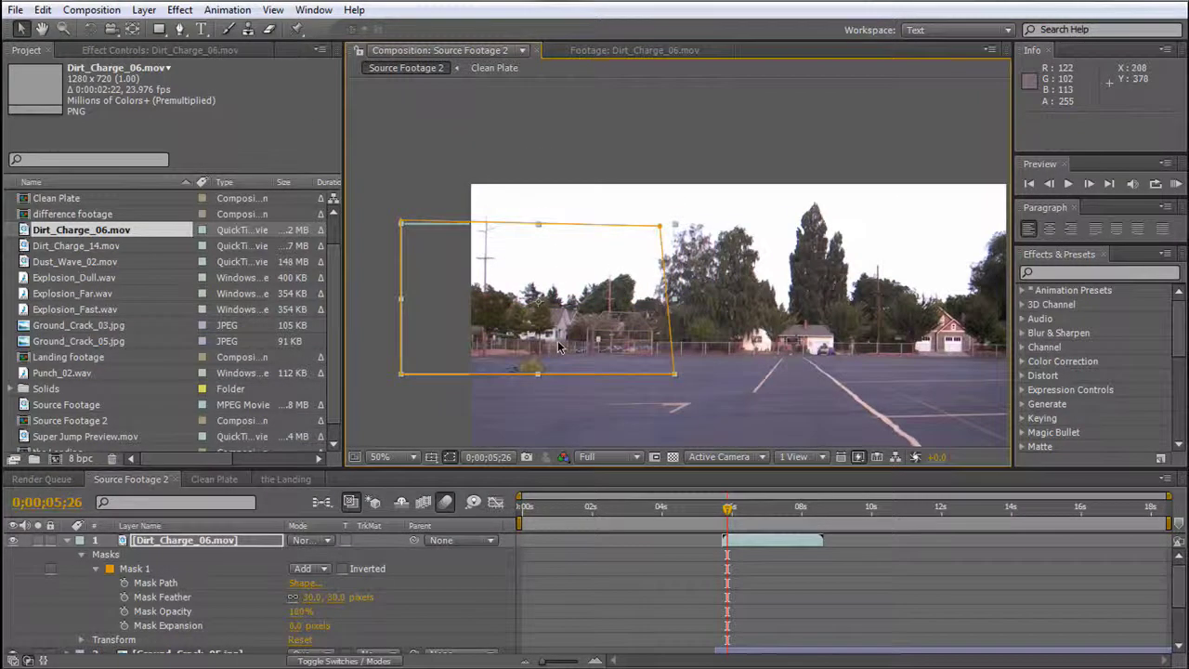
pyautogui.press('.')
pyautogui.press('.')
pyautogui.moveTo(548, 351); pyautogui.dragTo(789, 220)
# Start the dirt charge at the crater frame and shift it up and left.
pyautogui.moveTo(724, 505)
pyautogui.mouseDown()
pyautogui.moveTo(716, 515)
pyautogui.moveTo(727, 516)
pyautogui.moveTo(711, 517)
pyautogui.mouseUp()
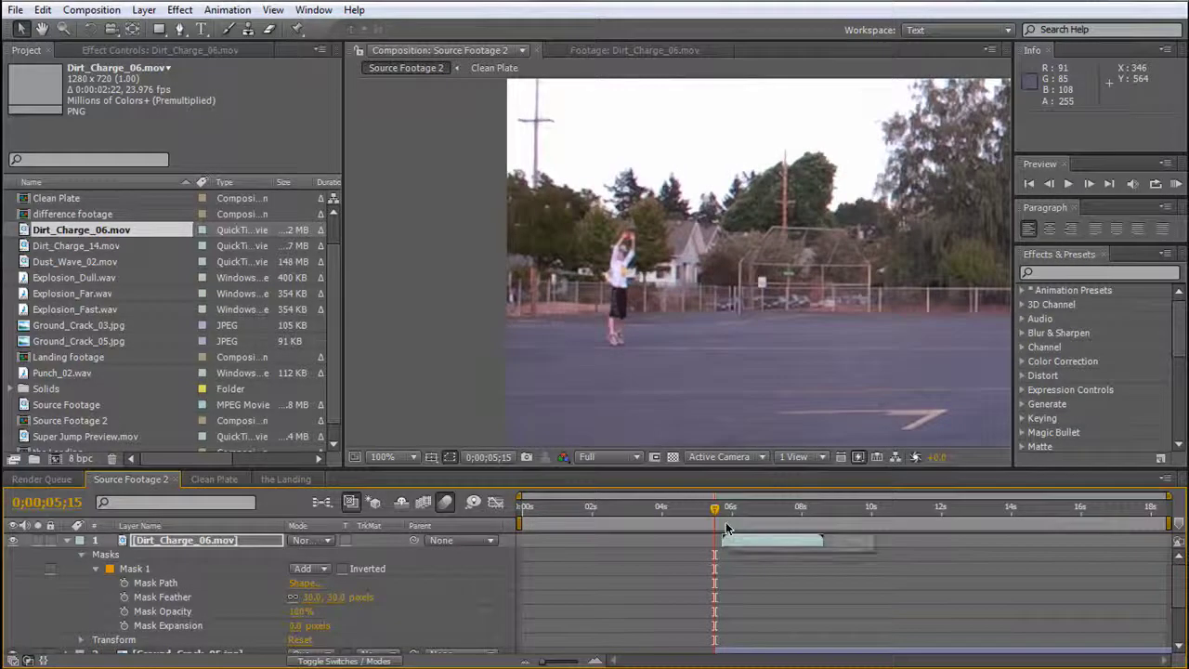
pyautogui.press('pagedown')
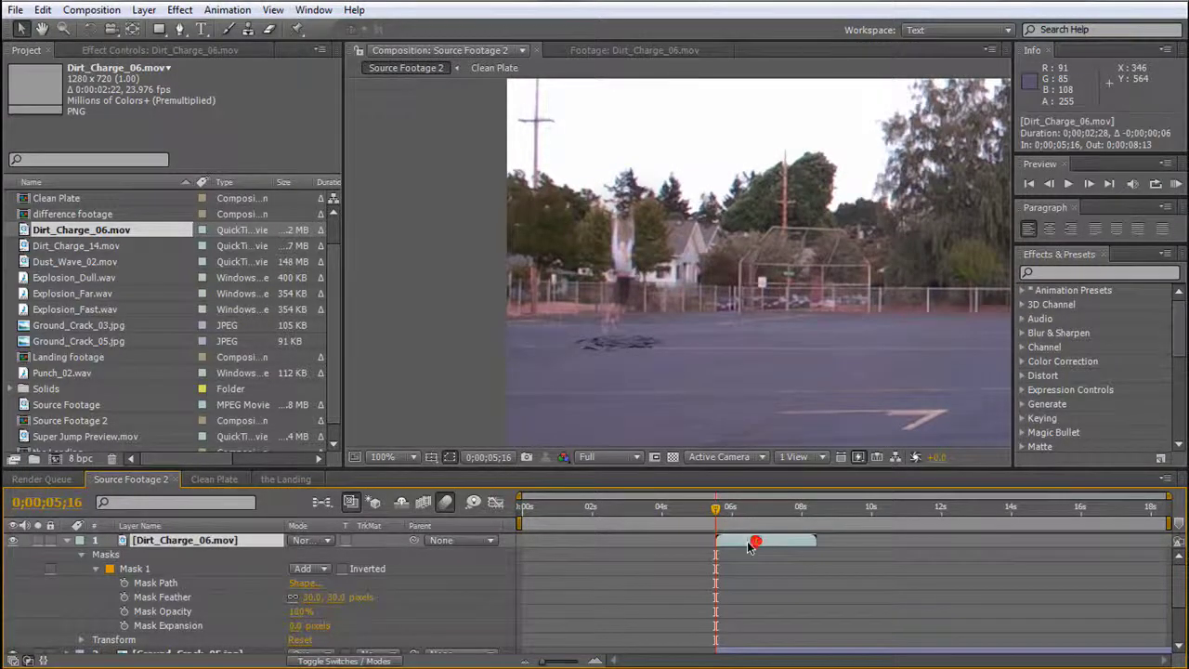
pyautogui.moveTo(757, 544); pyautogui.dragTo(746, 544)
pyautogui.moveTo(642, 346); pyautogui.dragTo(629, 326)
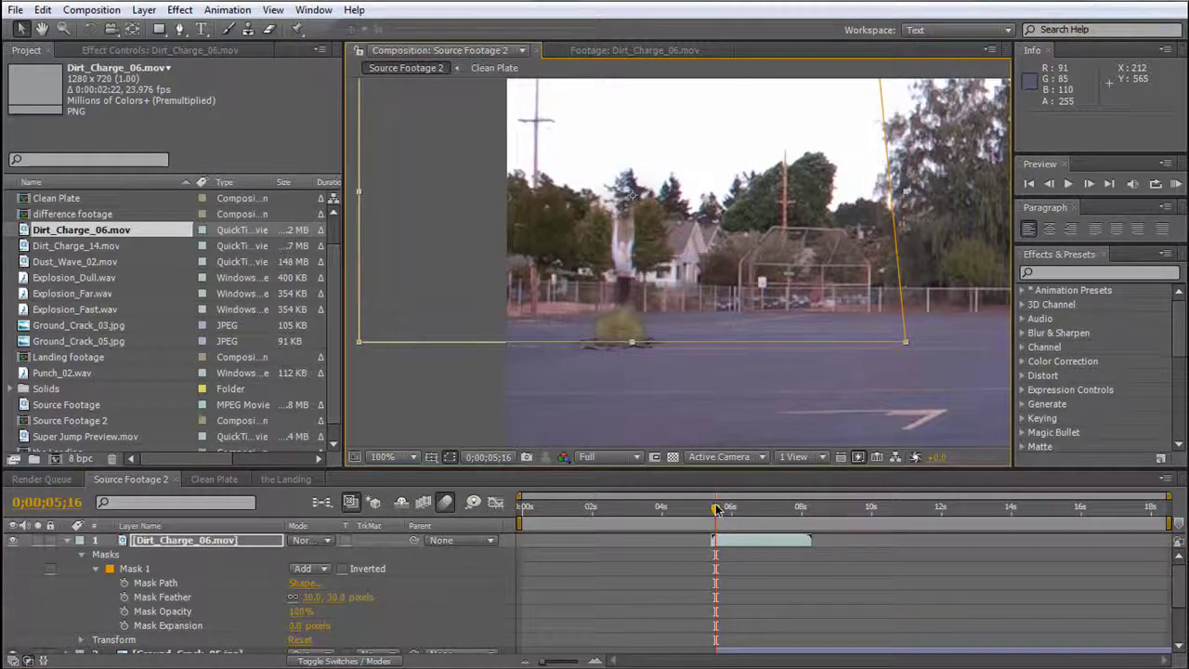
pyautogui.moveTo(716, 509); pyautogui.dragTo(740, 509)
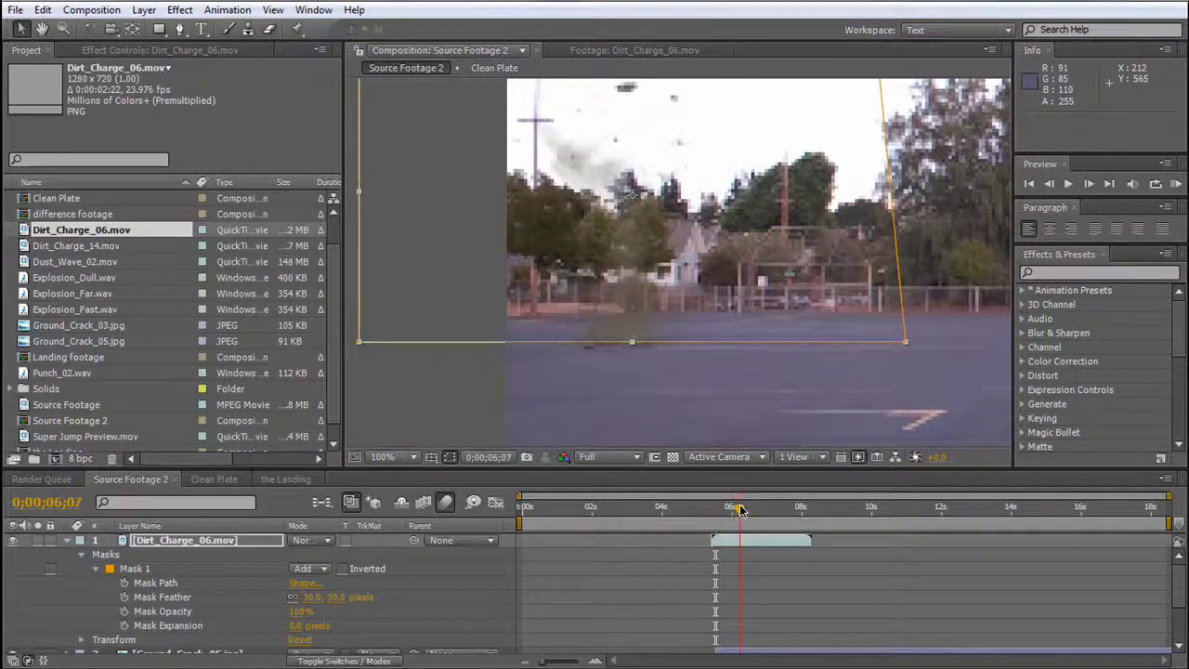
# Scale the dirt charge down further, set it on the ground, and nudge it slightly left.
pyautogui.press(',')
pyautogui.press(',')
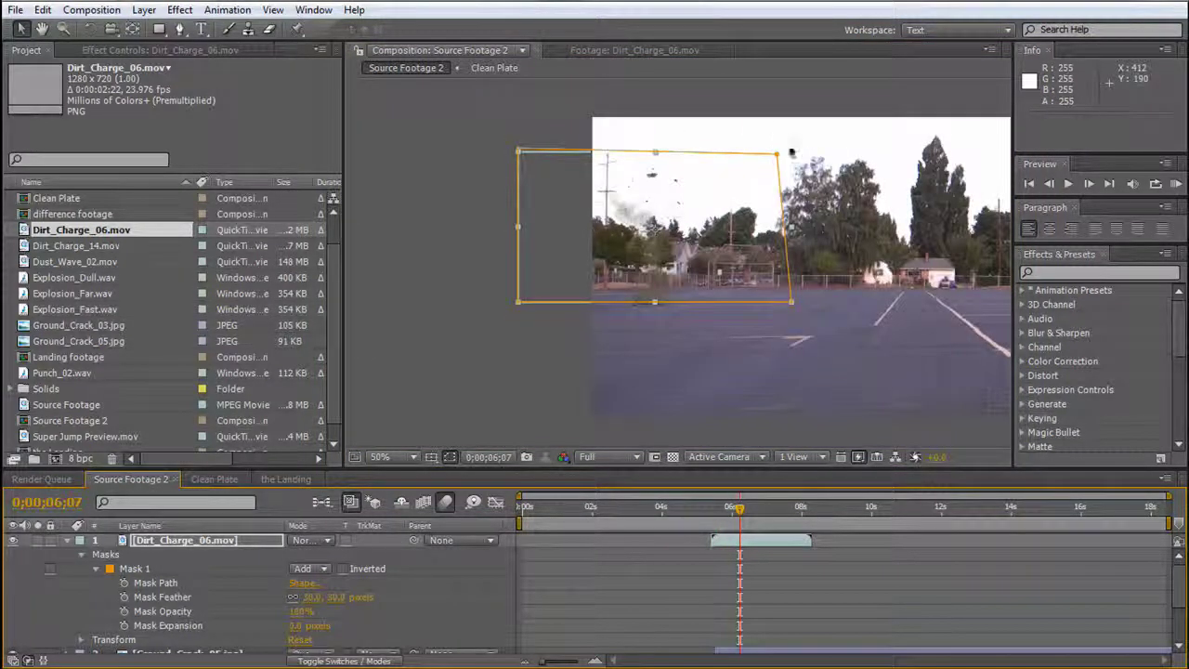
pyautogui.moveTo(790, 151); pyautogui.dragTo(776, 181)
pyautogui.press('.')
pyautogui.press('.')
pyautogui.moveTo(657, 219); pyautogui.dragTo(657, 275)
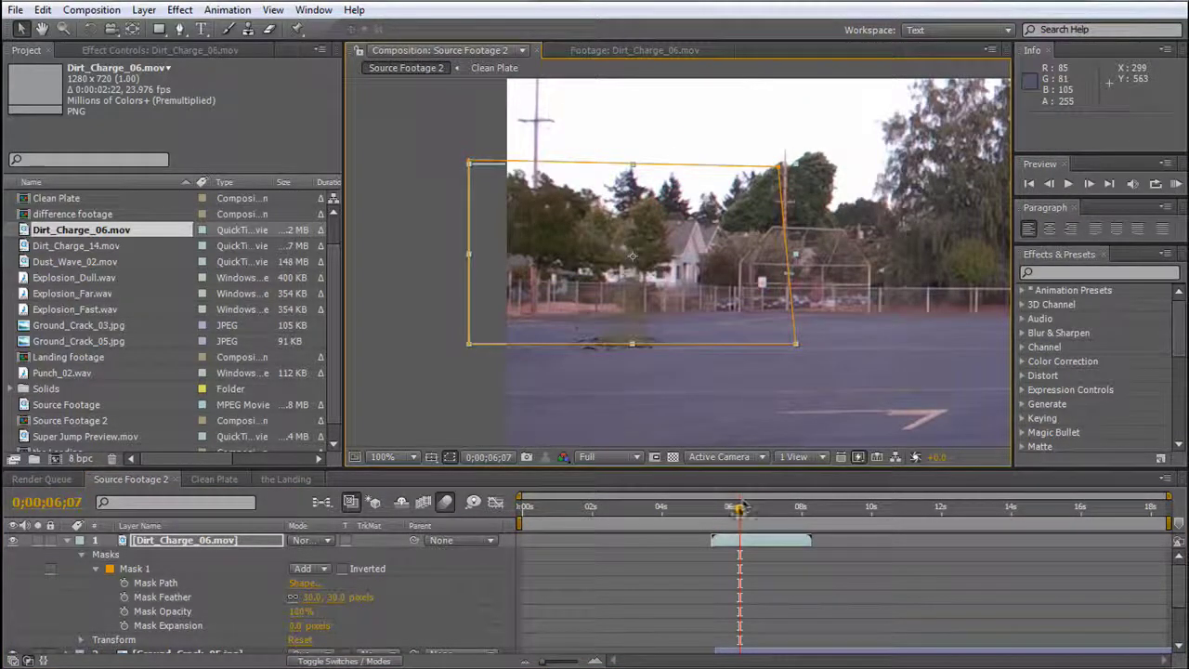
pyautogui.moveTo(741, 508); pyautogui.dragTo(716, 525)
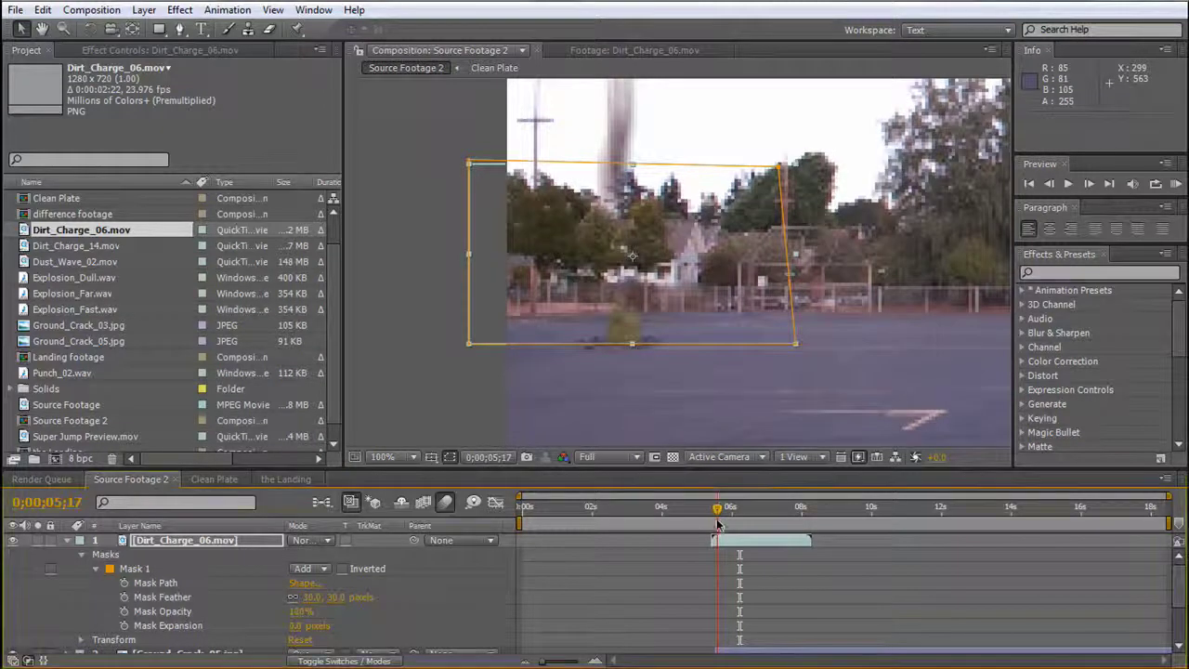
pyautogui.press('Left')
pyautogui.press('Left')
pyautogui.press('Left')
pyautogui.press('Left')
pyautogui.press('Left')
pyautogui.press('Left')
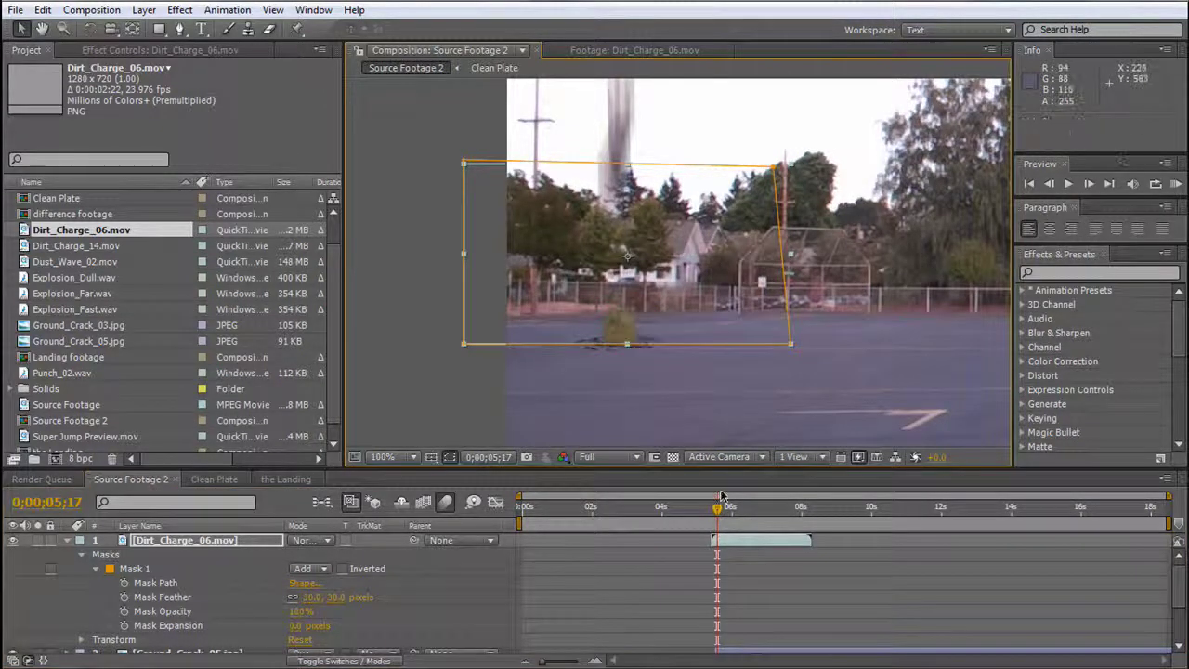
pyautogui.moveTo(717, 509); pyautogui.dragTo(818, 509)
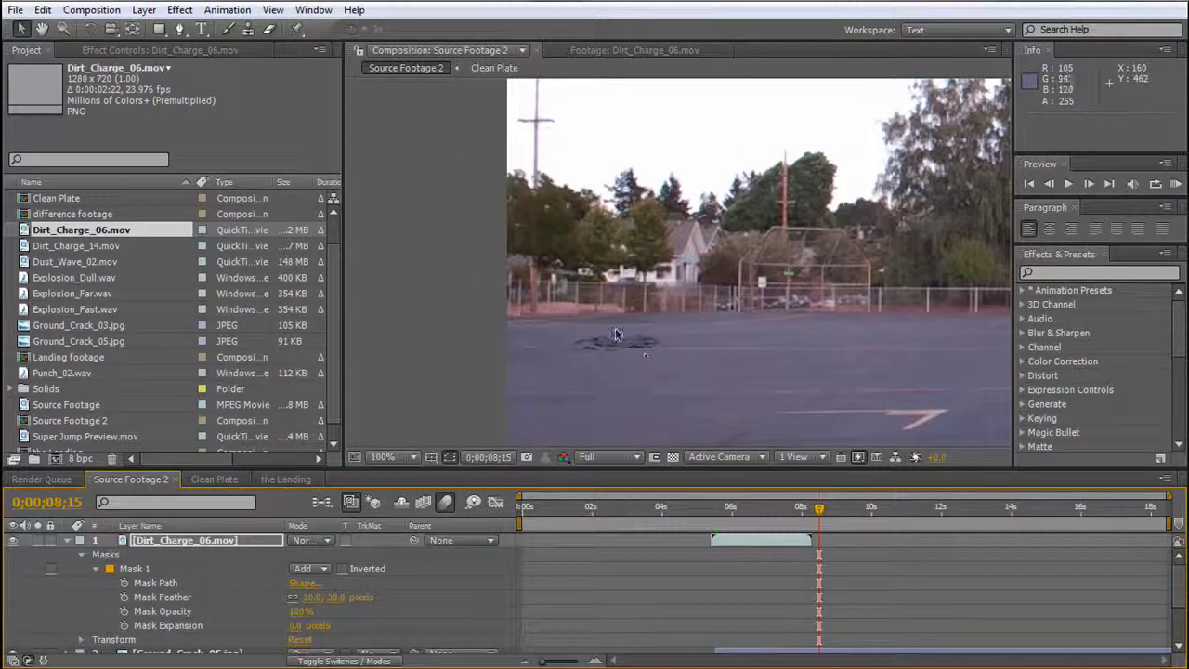
pyautogui.click(733, 511)
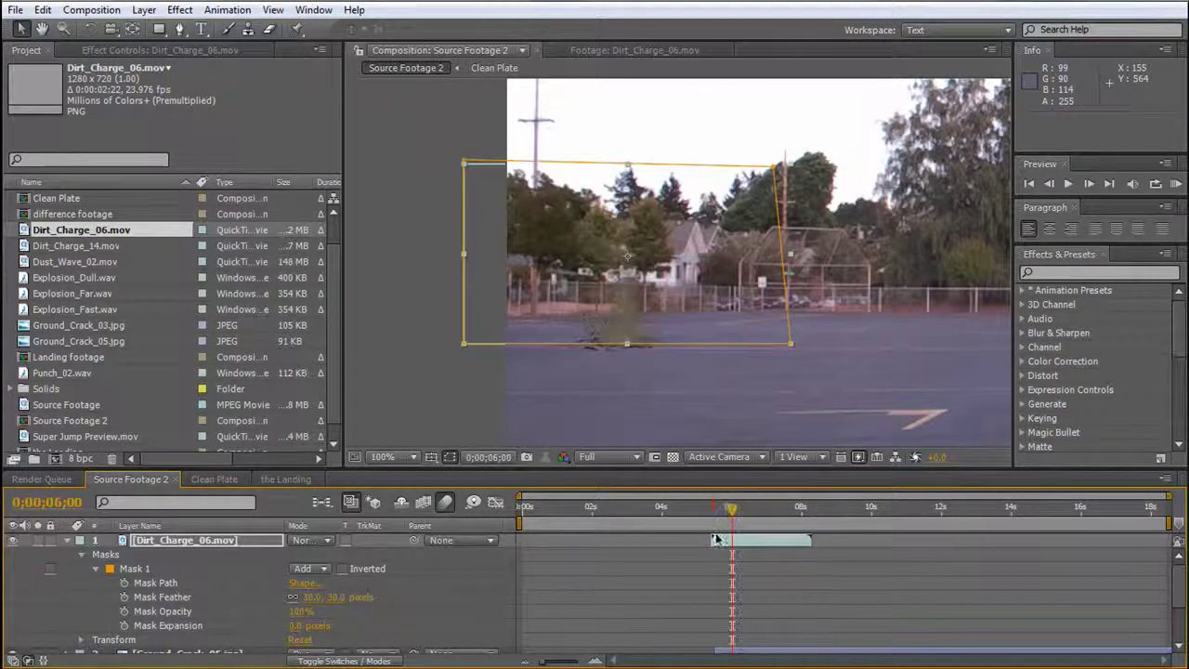
# Apply a Levels color correction to the dirt charge layer.
pyautogui.click(186, 541)
pyautogui.click(191, 11)
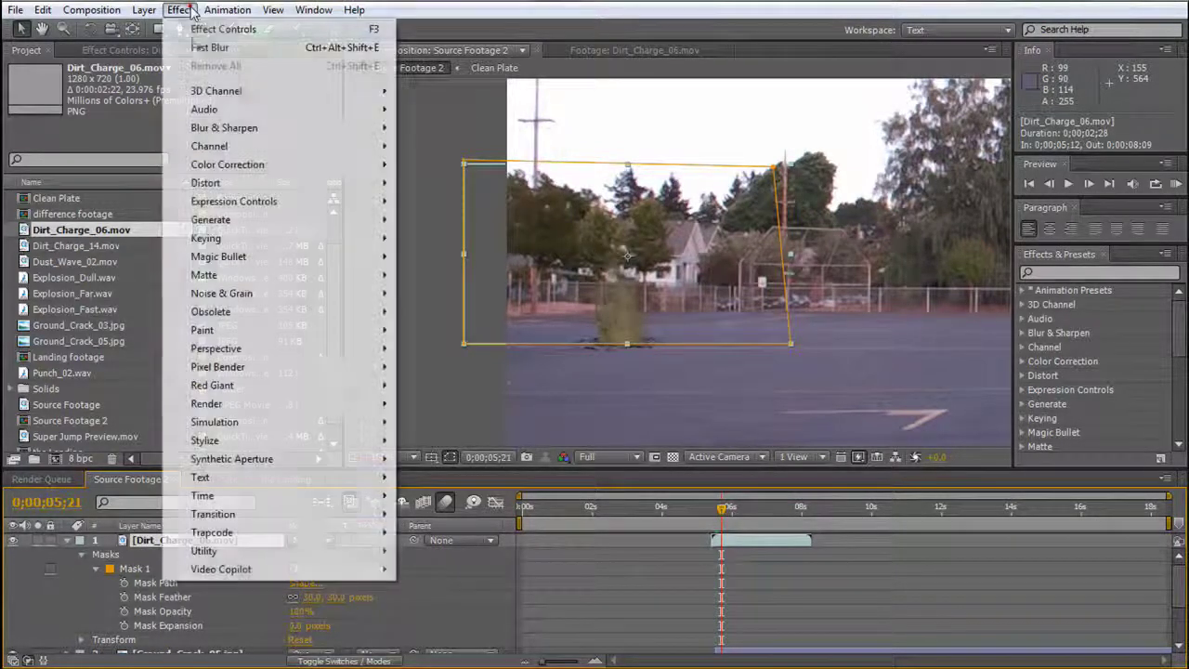
pyautogui.moveTo(280, 135)
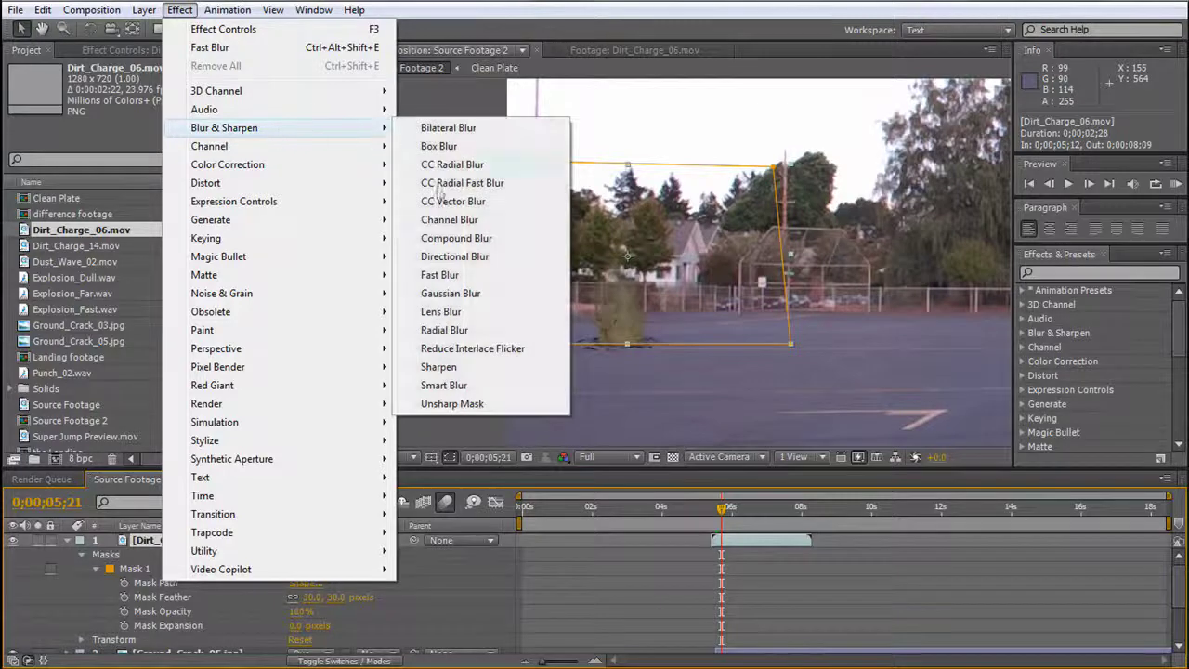
pyautogui.moveTo(332, 164)
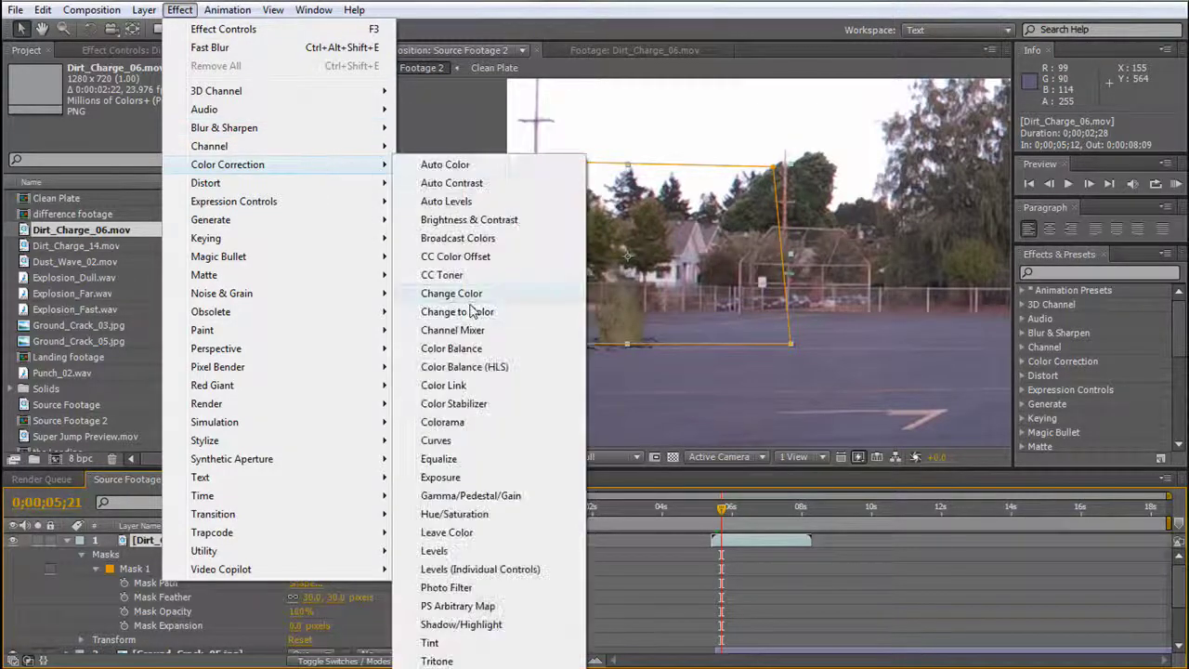
pyautogui.click(434, 551)
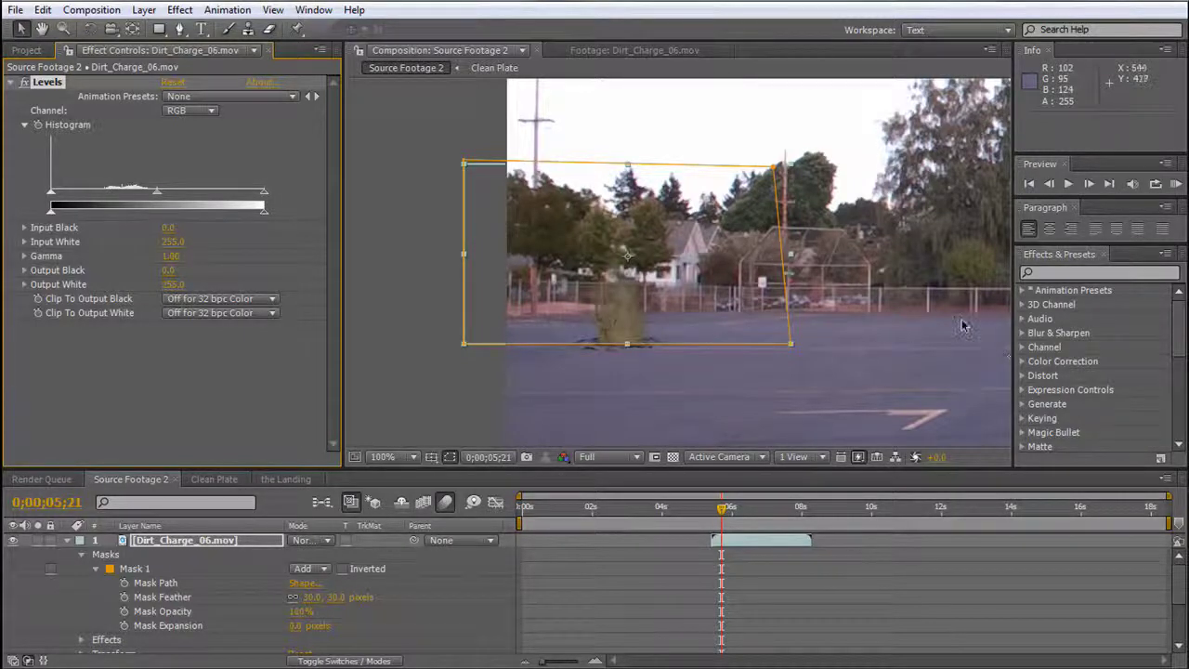
# Switch the Levels channel to Blue for the gamma adjustment.
pyautogui.press('h')
pyautogui.moveTo(962, 324); pyautogui.dragTo(655, 232)
pyautogui.click(684, 275)
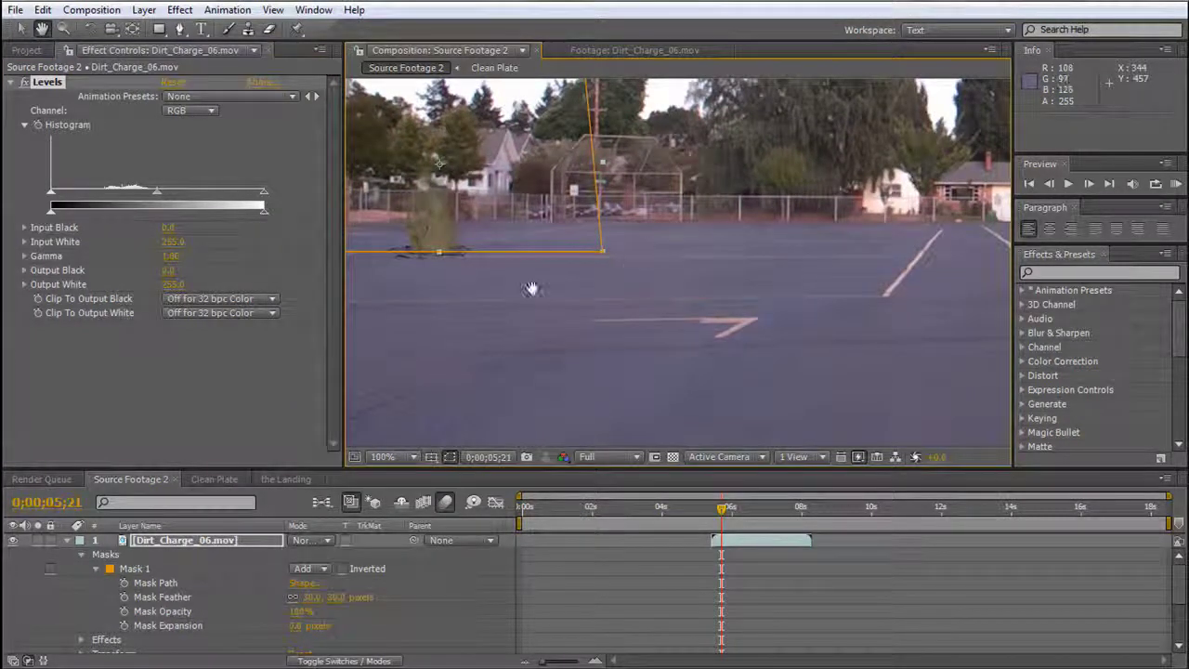
pyautogui.moveTo(924, 327); pyautogui.dragTo(718, 285)
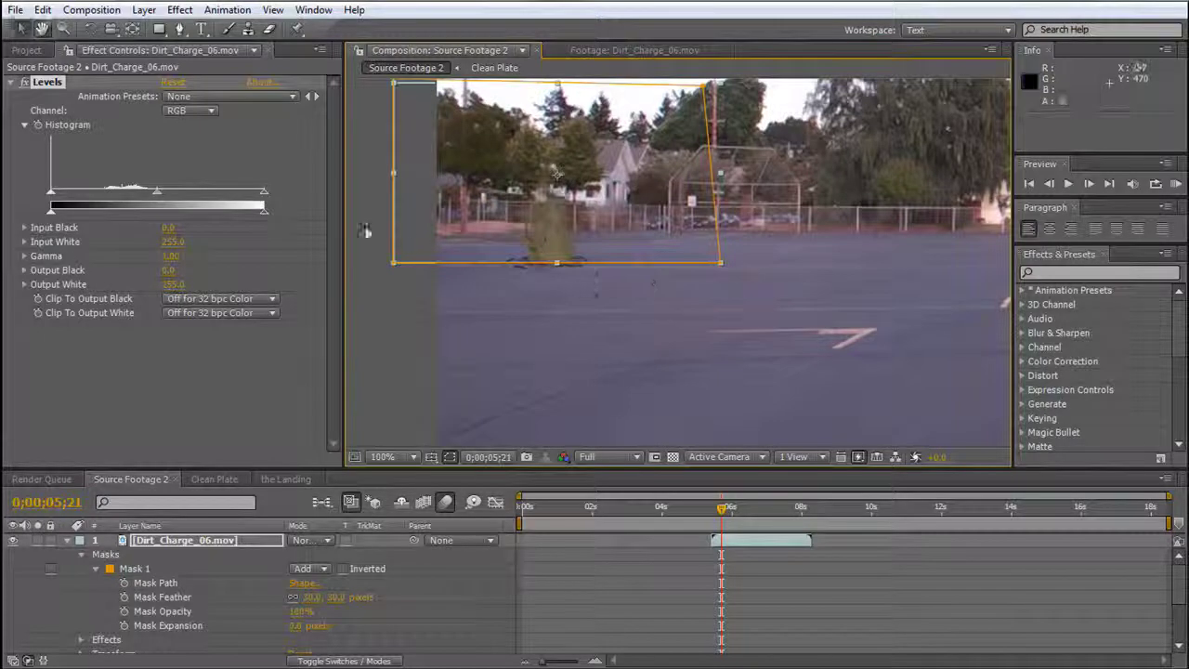
pyautogui.press('v')
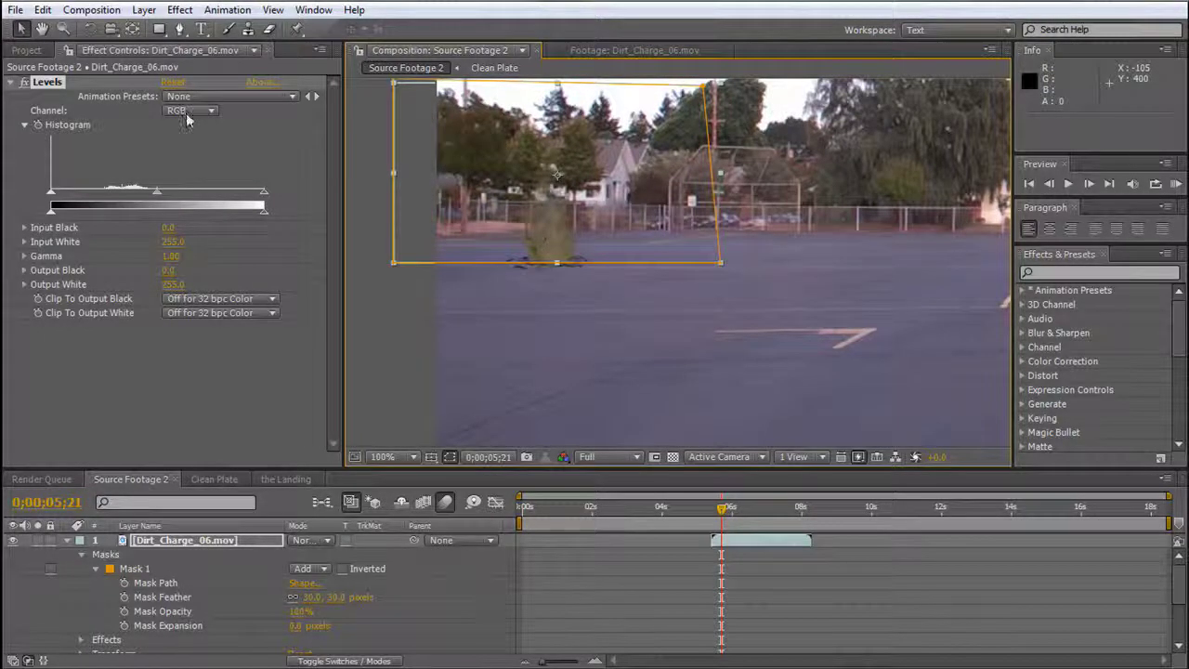
pyautogui.click(186, 116)
pyautogui.click(211, 171)
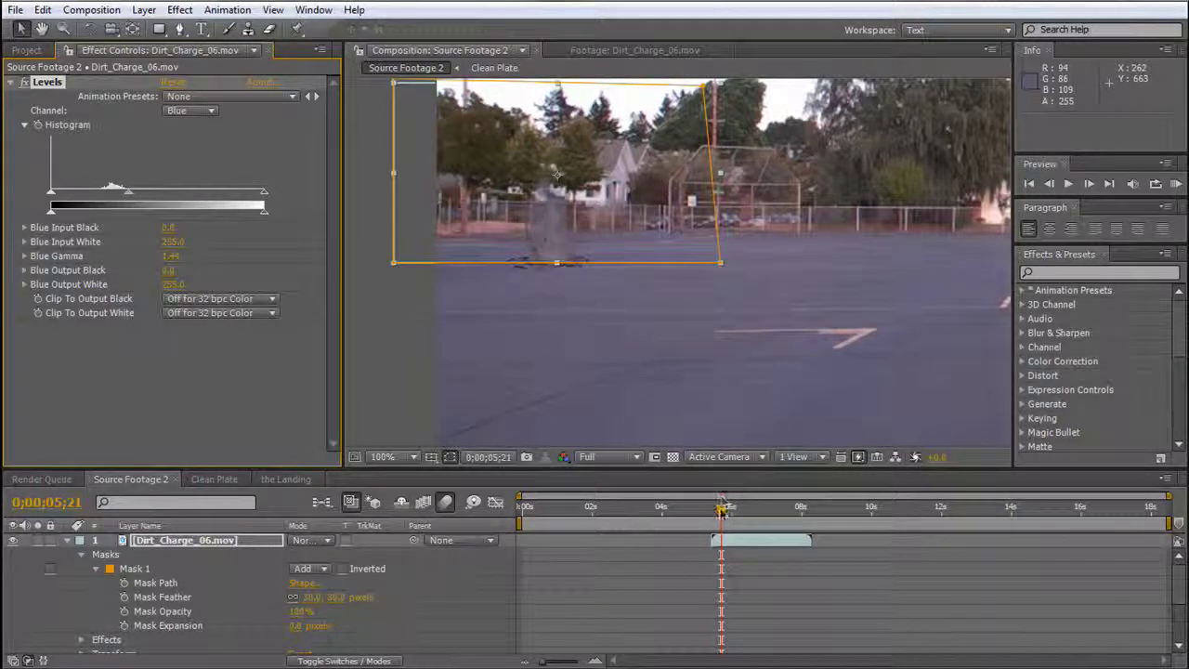
# Scrub through the landing to check the blend and enlarge the Timeline panel.
pyautogui.moveTo(722, 510)
pyautogui.mouseDown()
pyautogui.moveTo(773, 511)
pyautogui.moveTo(716, 522)
pyautogui.mouseUp()
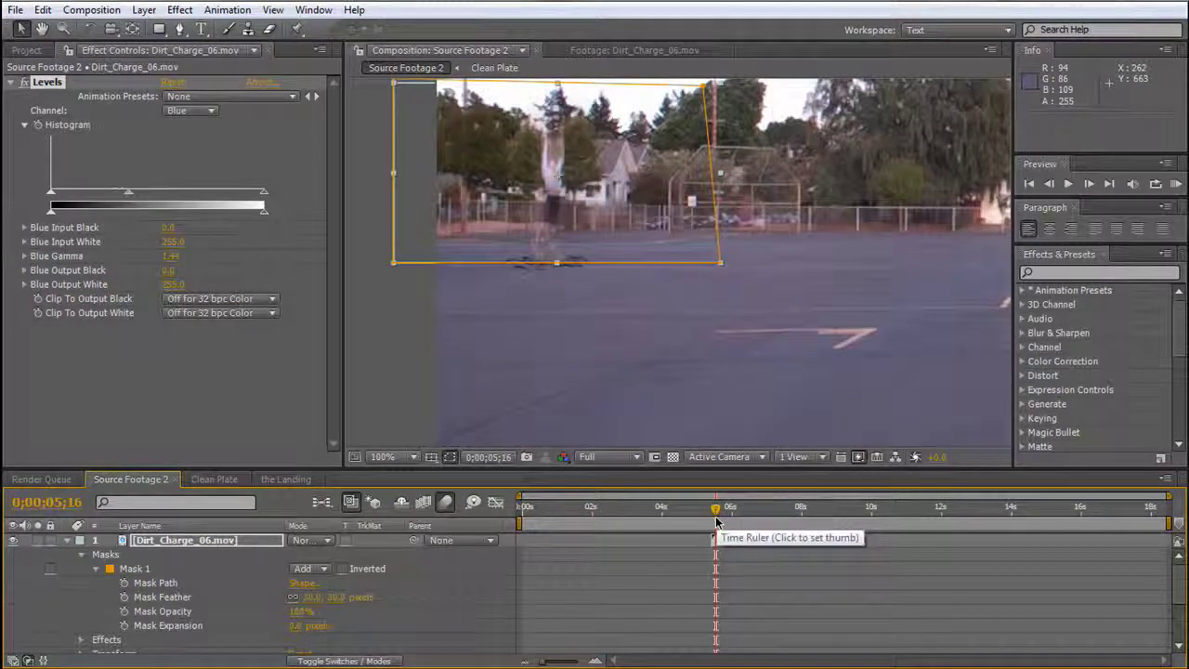
pyautogui.moveTo(715, 509); pyautogui.dragTo(749, 513)
pyautogui.moveTo(703, 467); pyautogui.dragTo(671, 337)
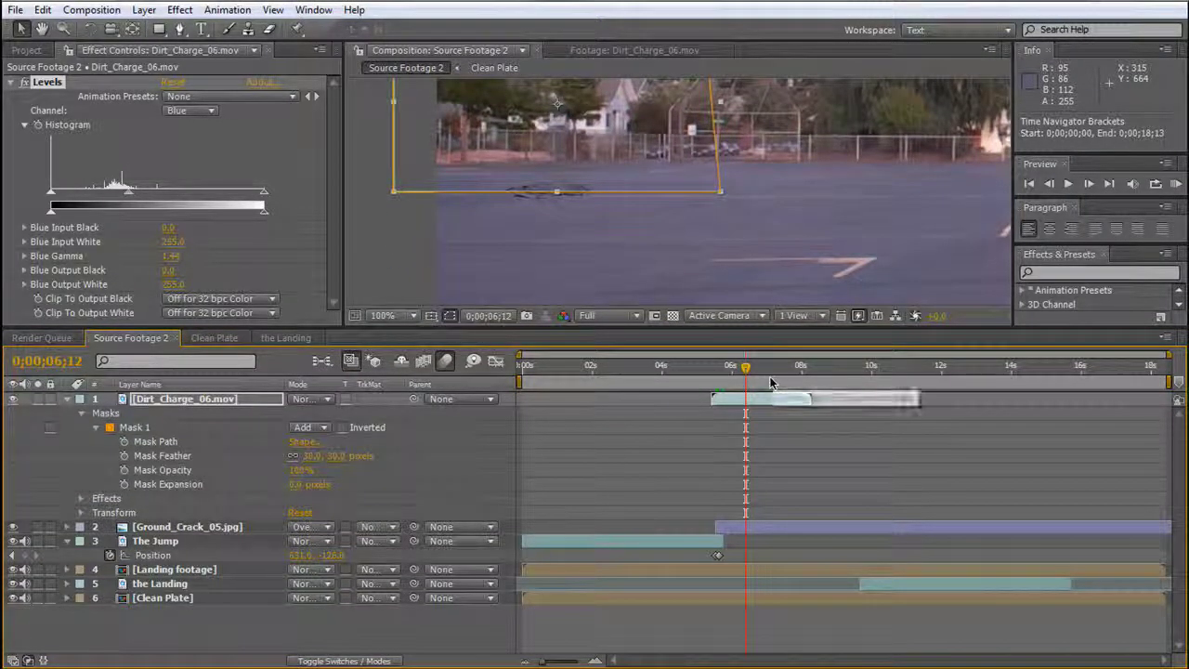
# Collapse the dirt charge's properties, restore the viewer height, and scrub to the jumper landing.
pyautogui.click(692, 376)
pyautogui.click(692, 441)
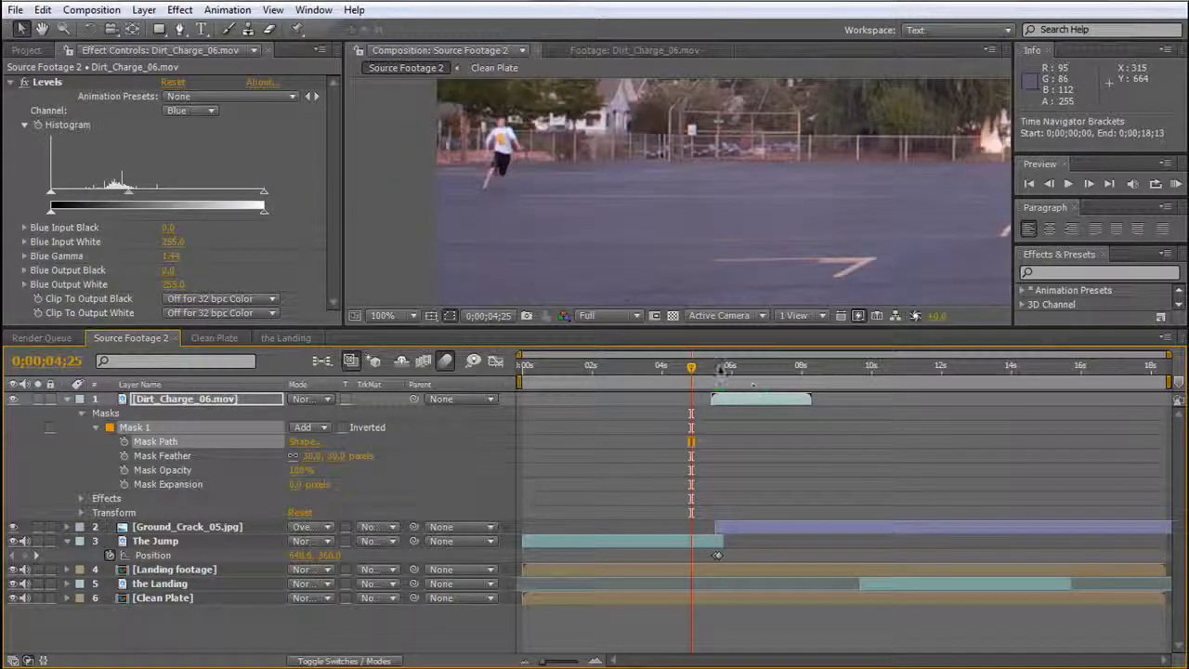
pyautogui.moveTo(694, 374); pyautogui.dragTo(856, 369)
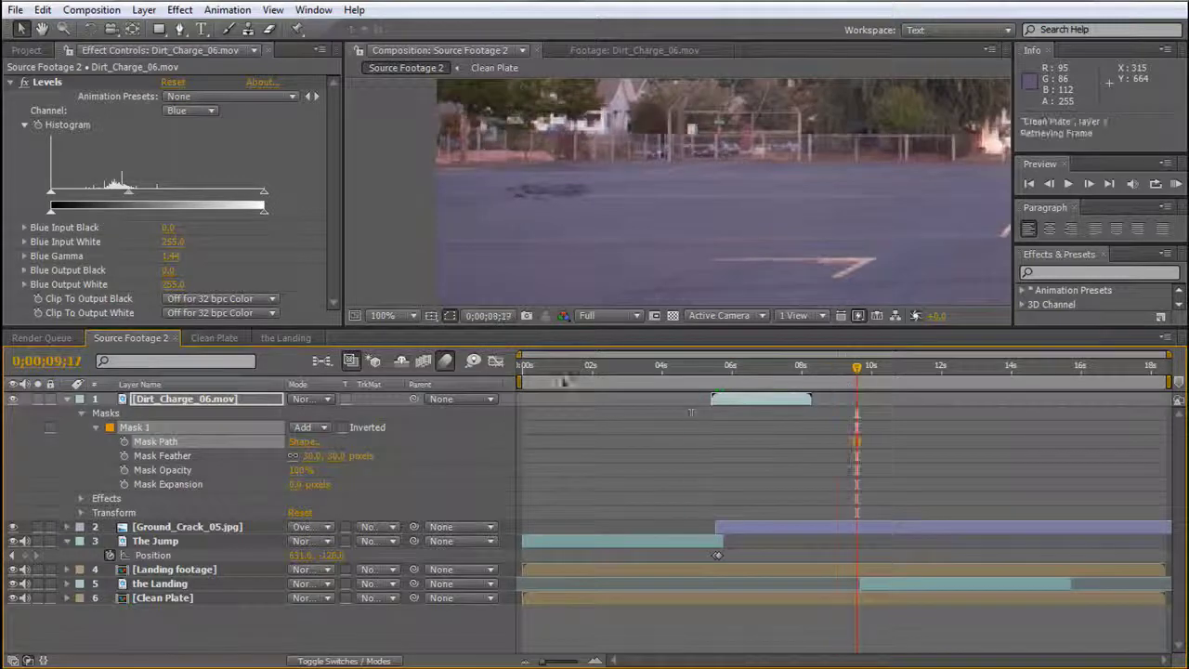
pyautogui.click(66, 398)
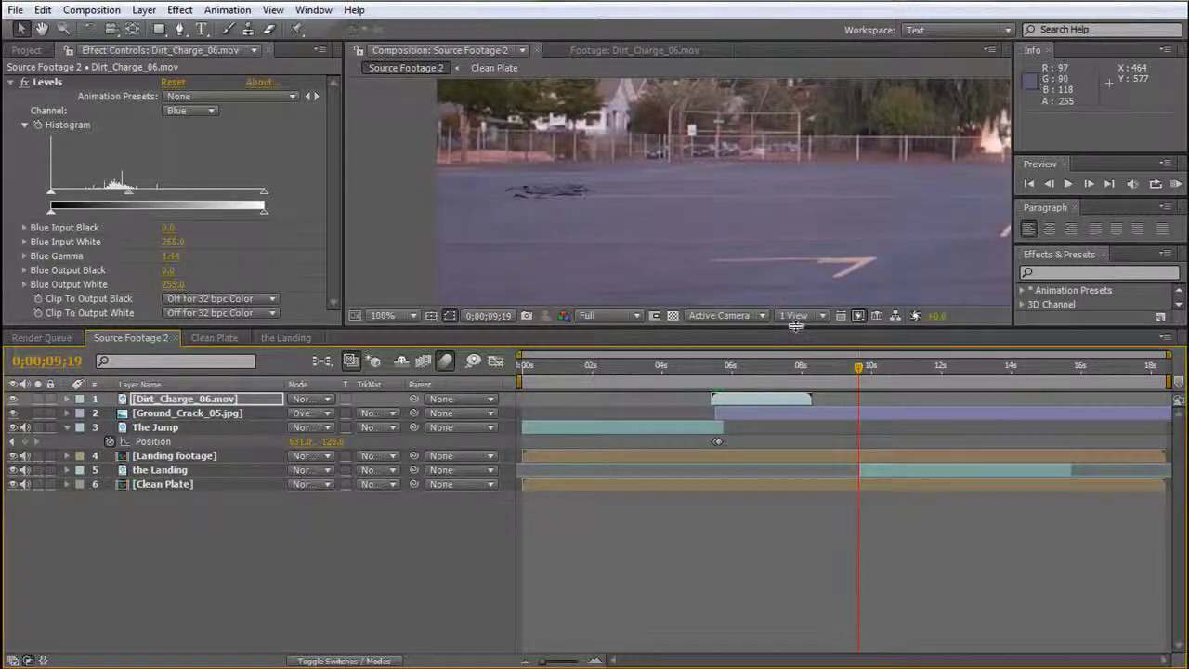
pyautogui.moveTo(796, 325); pyautogui.dragTo(794, 416)
pyautogui.moveTo(794, 295); pyautogui.dragTo(750, 359)
pyautogui.moveTo(864, 467); pyautogui.dragTo(869, 466)
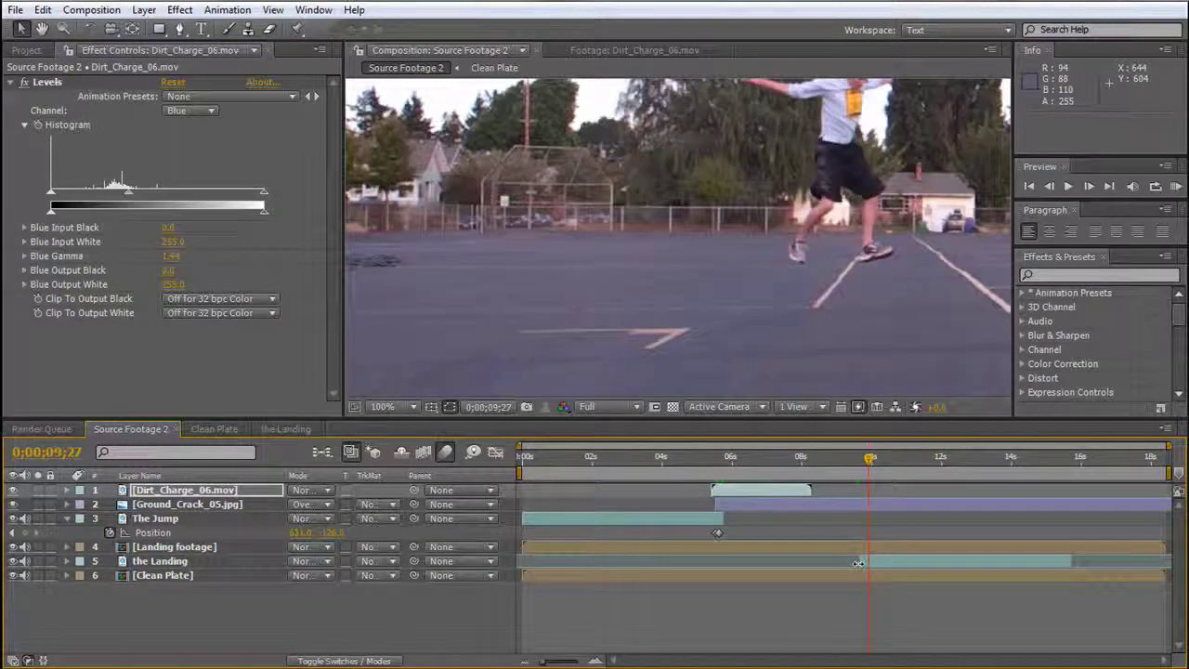
# Trim the Landing layer to start later and reveal Landing footage's Position property.
pyautogui.moveTo(858, 563); pyautogui.dragTo(932, 562)
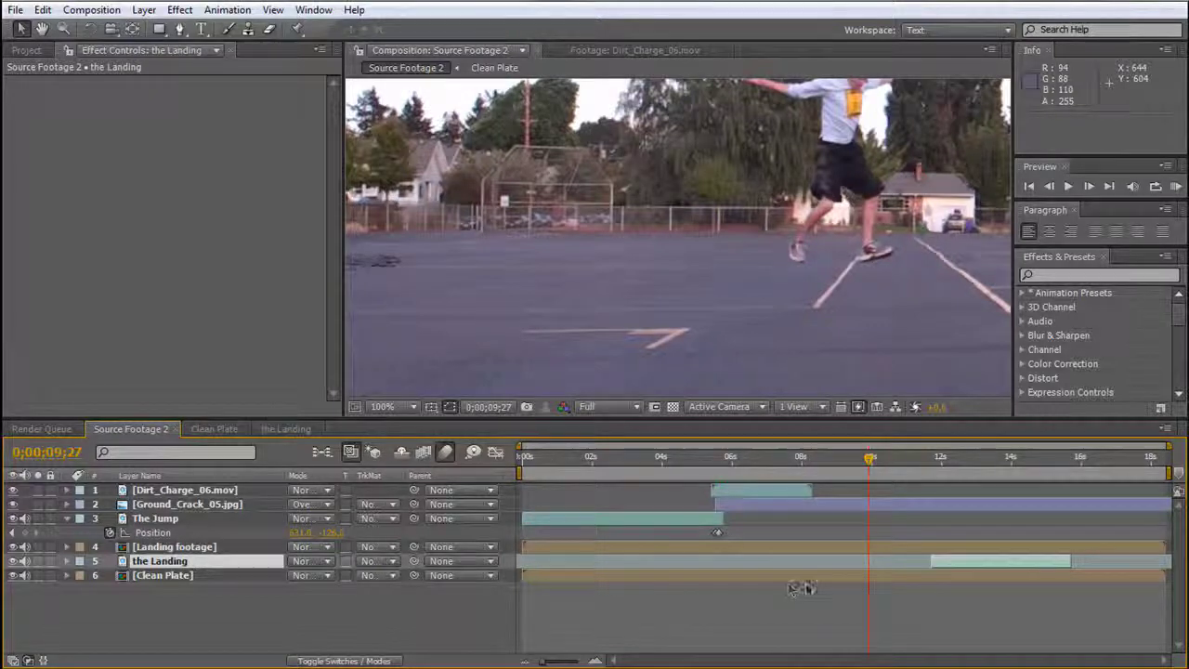
pyautogui.click(153, 546)
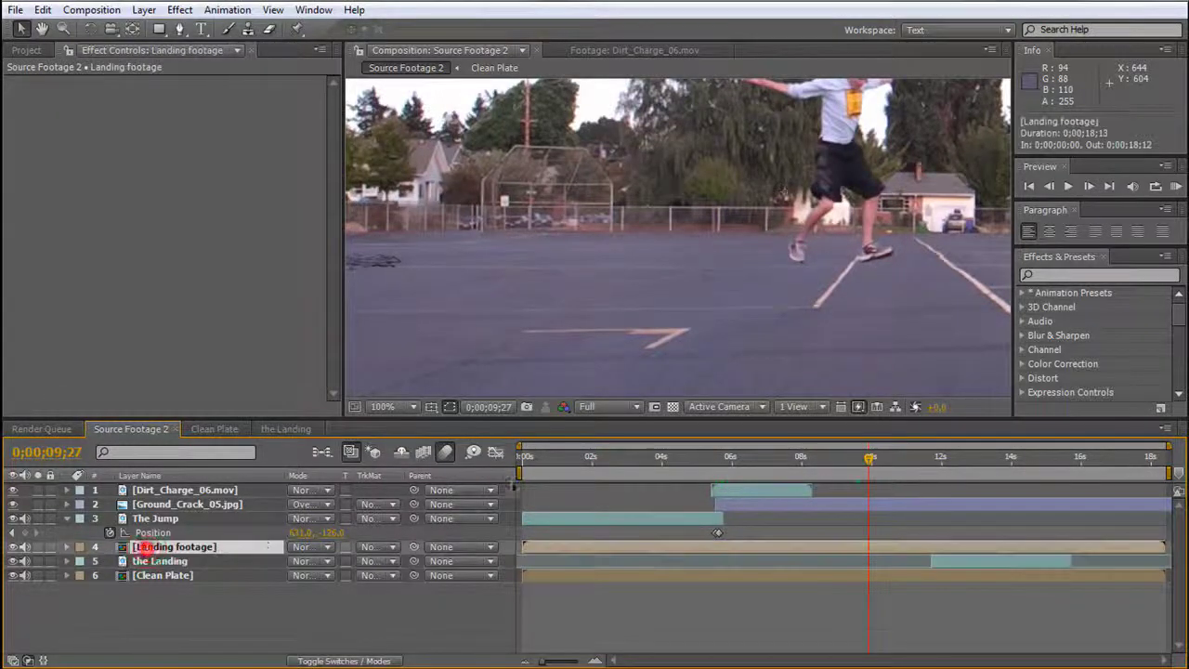
pyautogui.moveTo(870, 462); pyautogui.dragTo(885, 464)
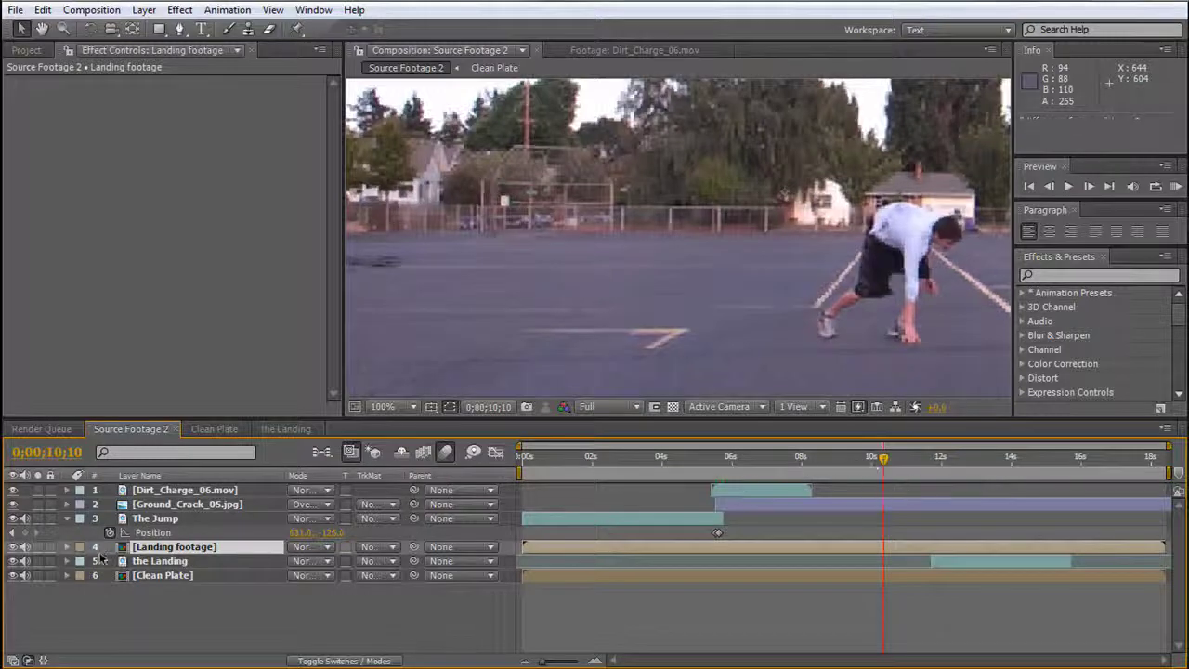
pyautogui.rightClick(191, 547)
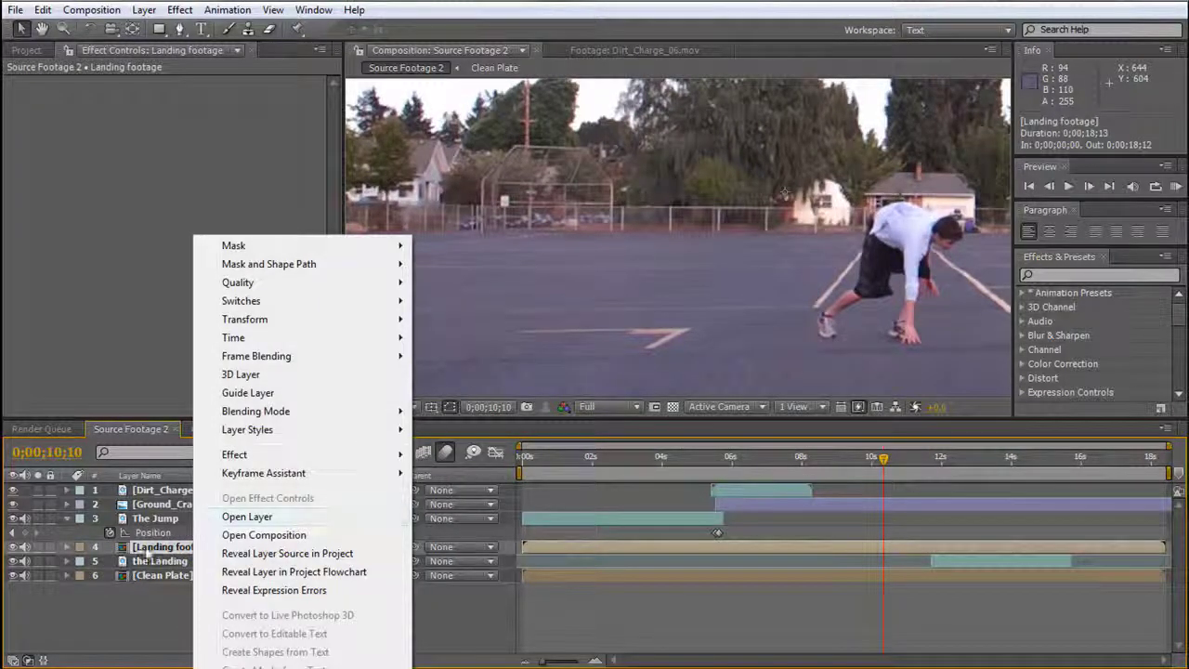
pyautogui.click(144, 548)
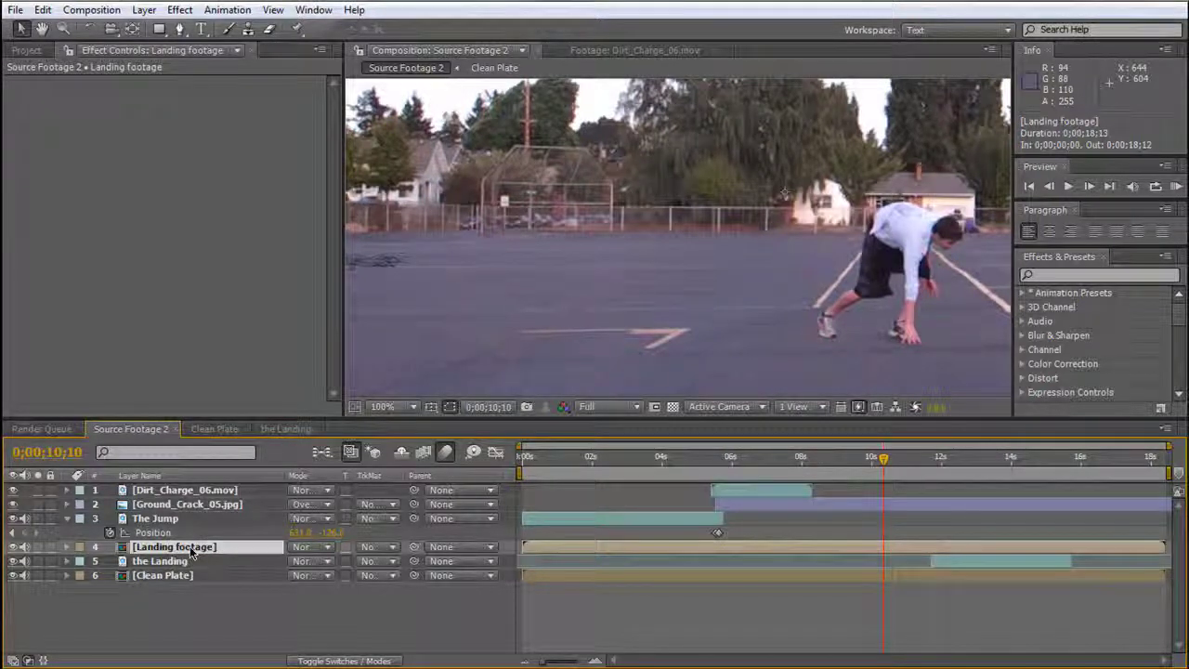
pyautogui.press('p')
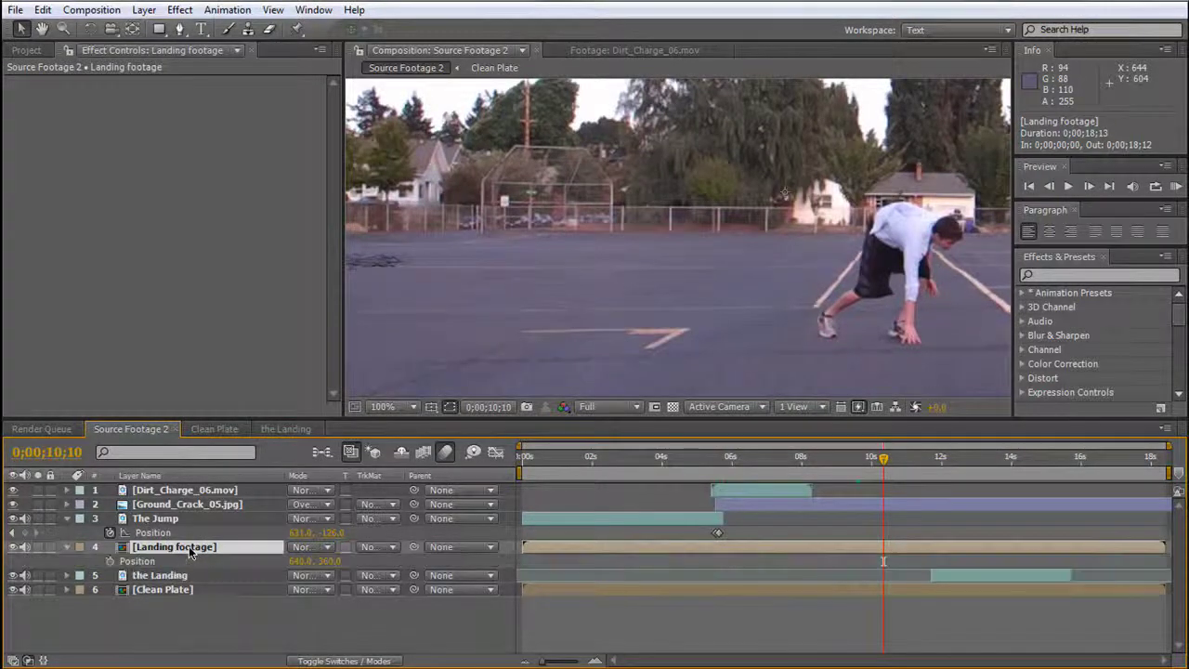
# Set a Position keyframe for Landing footage at its resting landing spot.
pyautogui.click(110, 562)
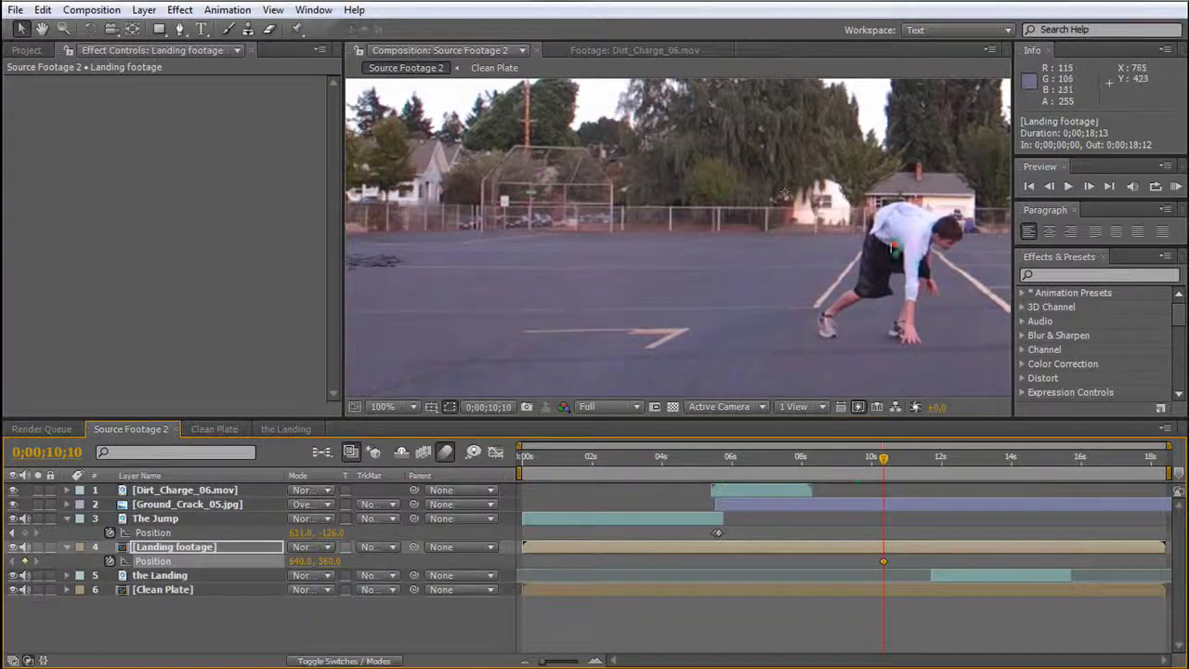
pyautogui.moveTo(784, 192); pyautogui.dragTo(823, 352)
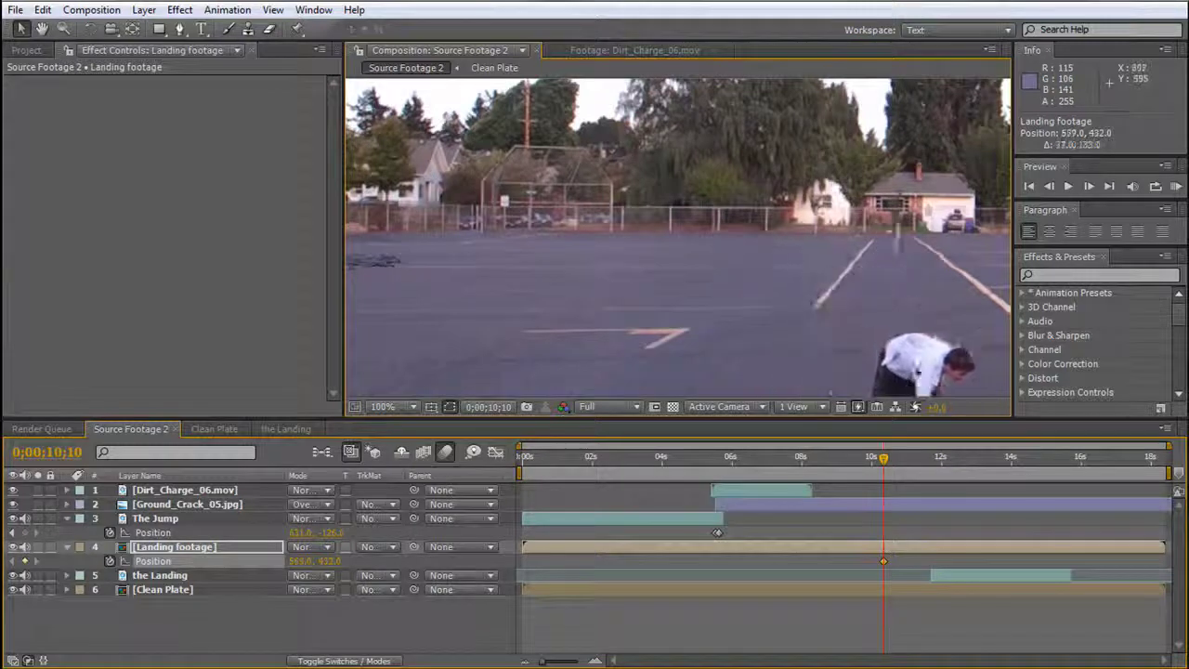
pyautogui.moveTo(916, 372); pyautogui.dragTo(722, 348)
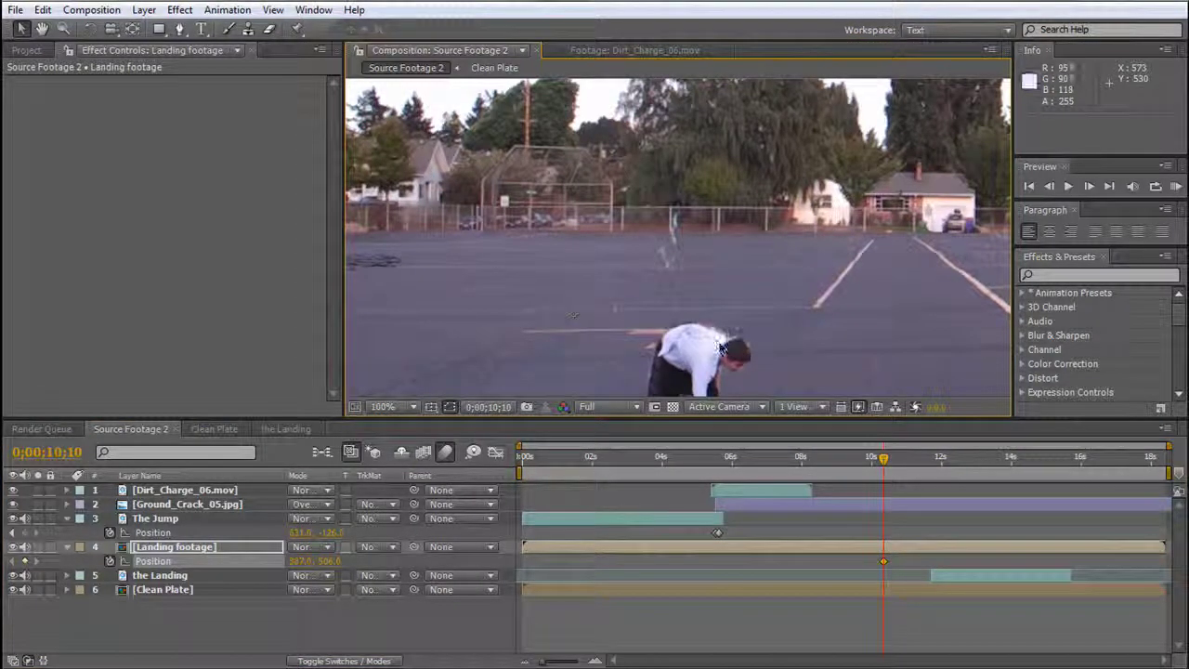
pyautogui.hotkey('ctrl', 'z')
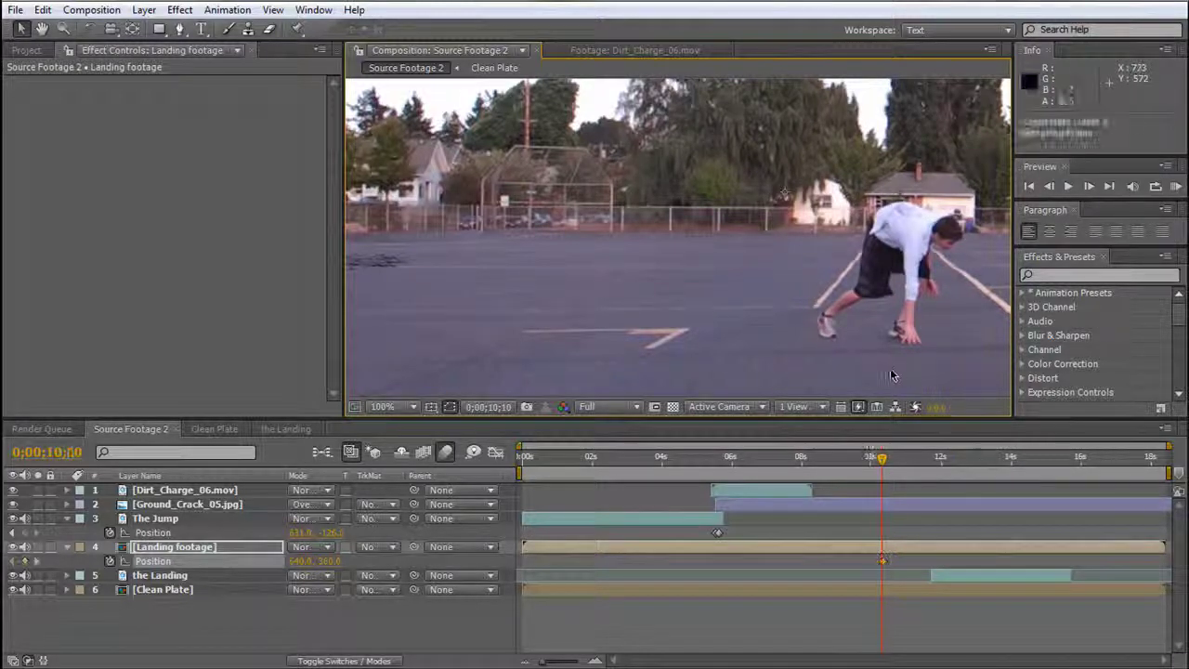
# Raise the Landing footage above the frame at 10;06 and check the following landing frames.
pyautogui.press('pageup')
pyautogui.press('pageup')
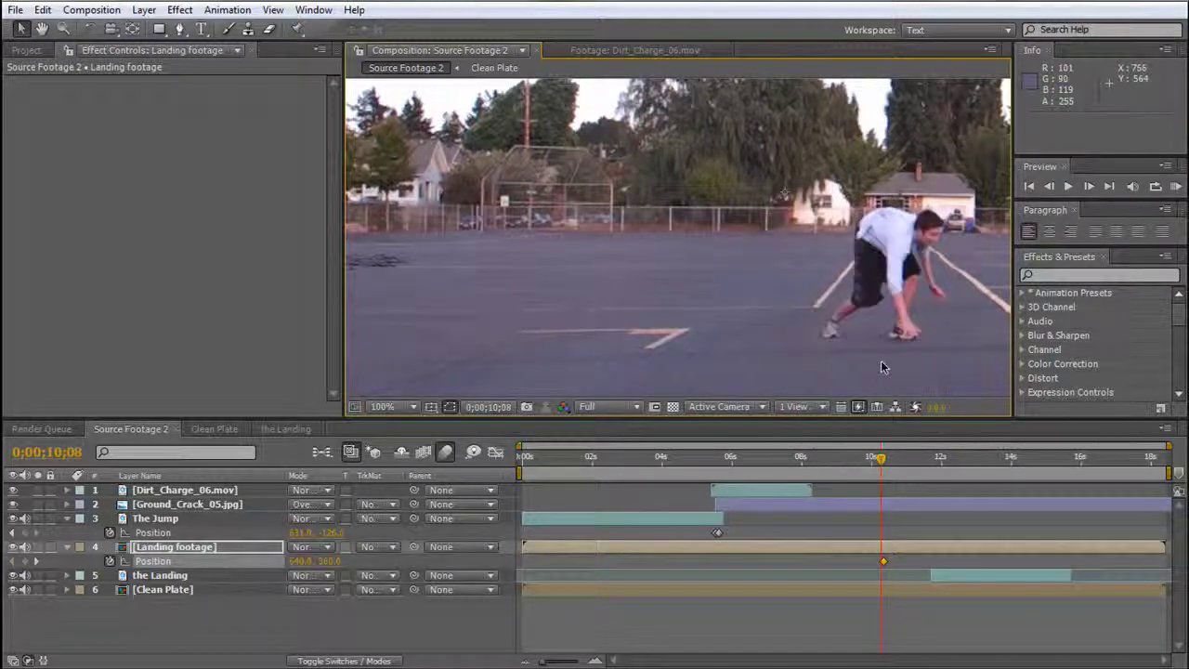
pyautogui.press('pageup')
pyautogui.press(',')
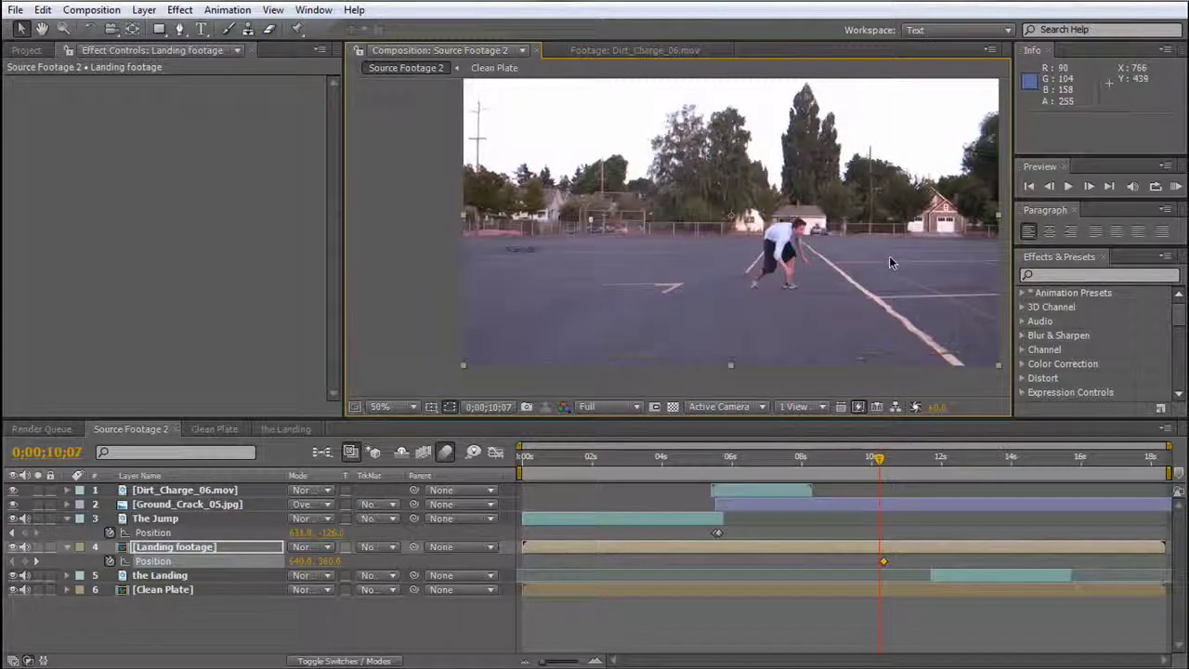
pyautogui.press(',')
pyautogui.moveTo(733, 243); pyautogui.dragTo(731, 113)
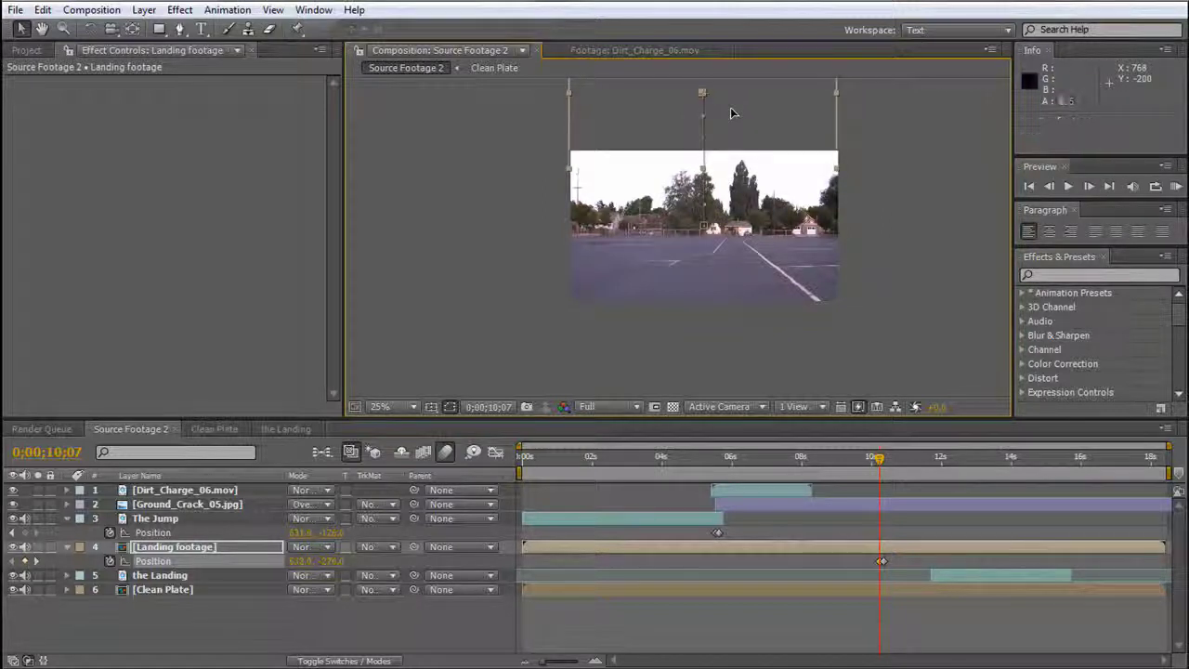
pyautogui.press('pagedown')
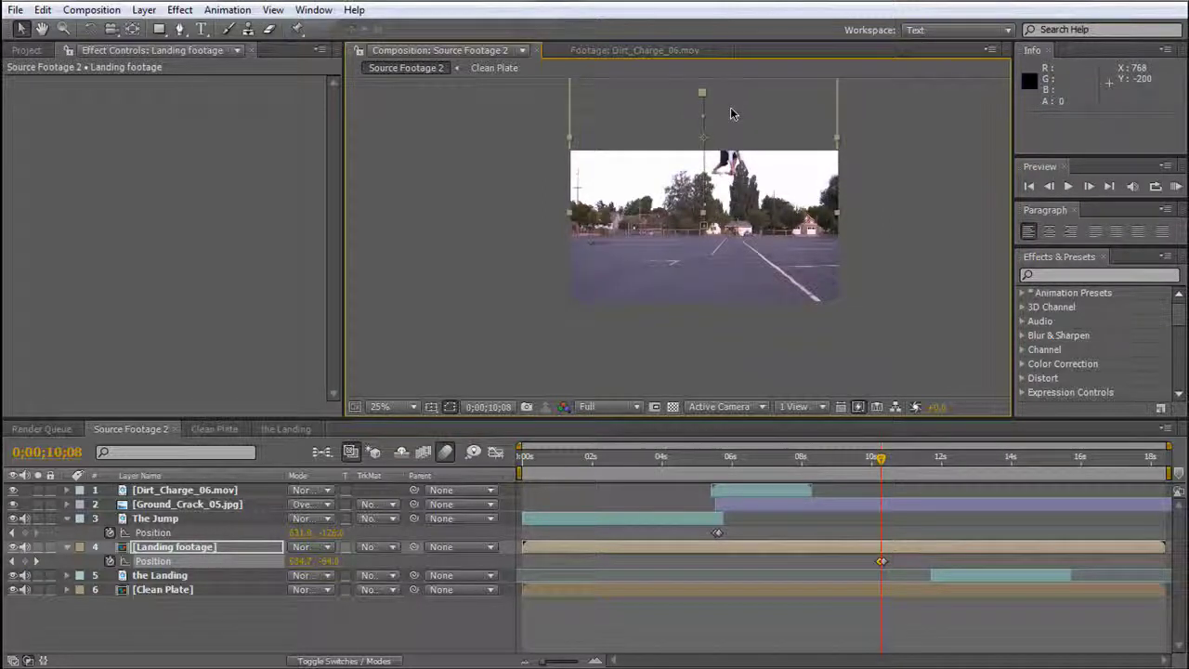
pyautogui.press('pagedown')
pyautogui.press('pagedown')
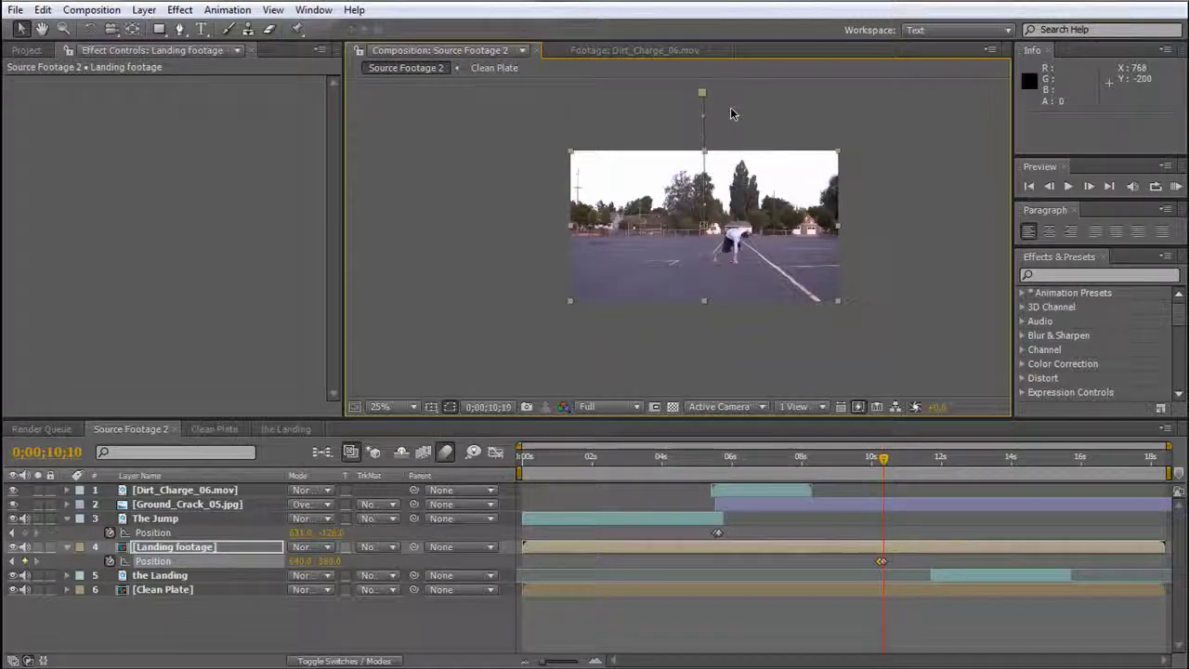
pyautogui.press('pagedown')
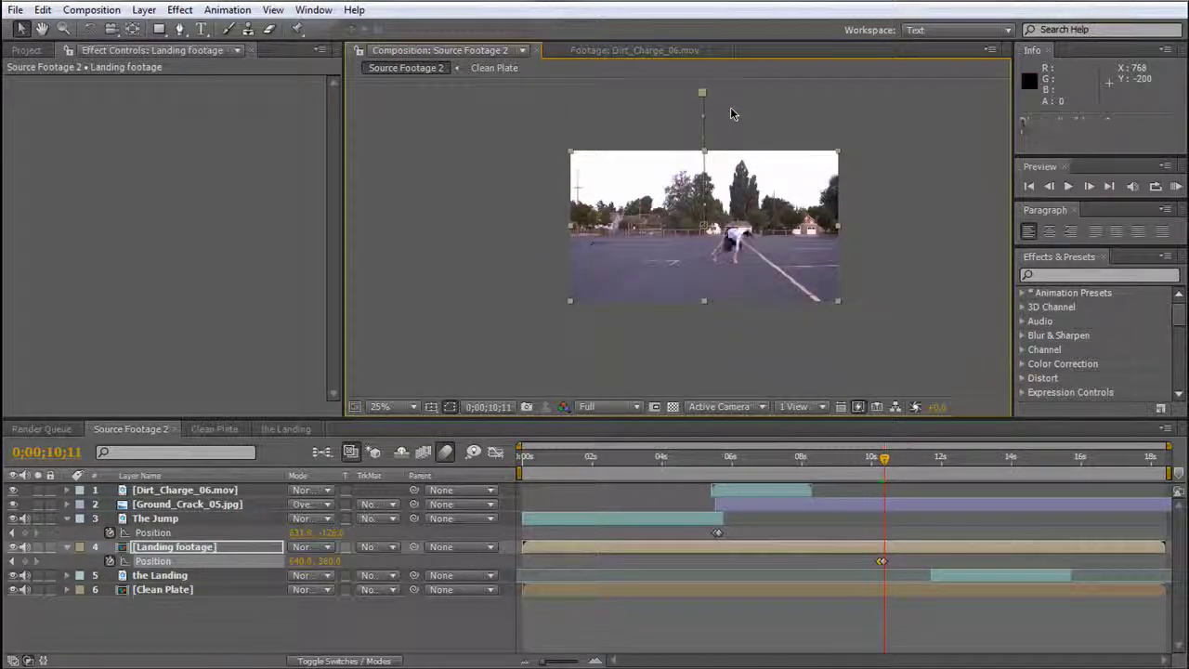
pyautogui.press('pageup')
pyautogui.press('pageup')
pyautogui.press('pageup')
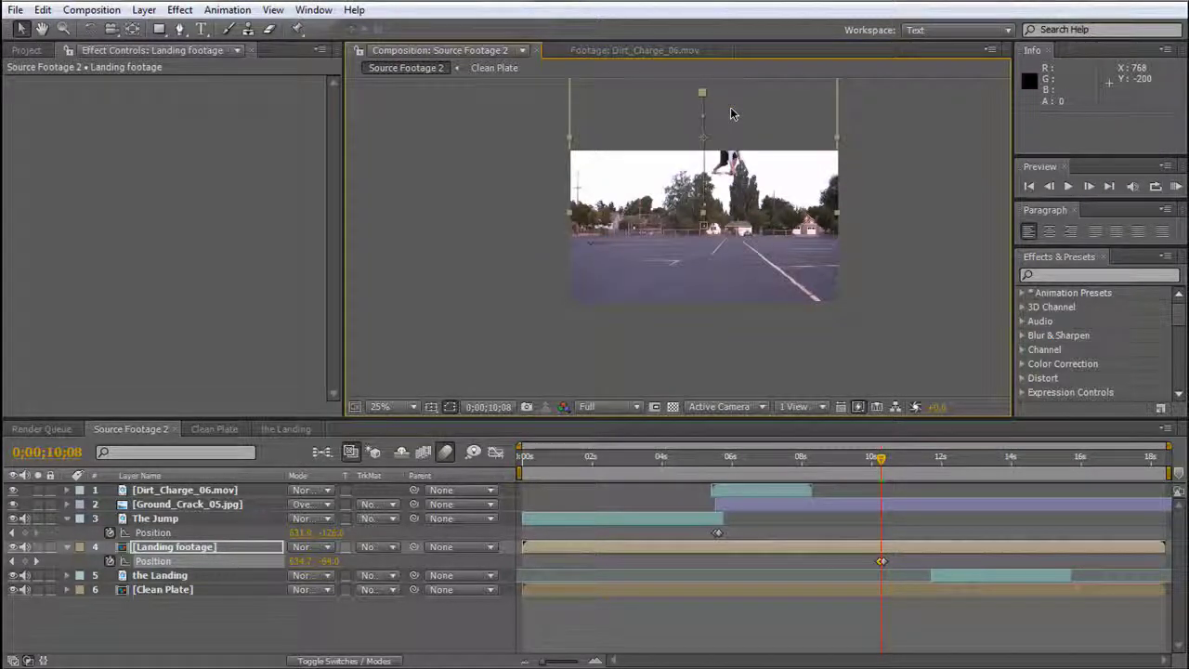
# Move the landing Position keyframe to 10;08 and review frames 10;05 to 10;07.
pyautogui.scroll(6, 898, 563)
pyautogui.click(915, 561)
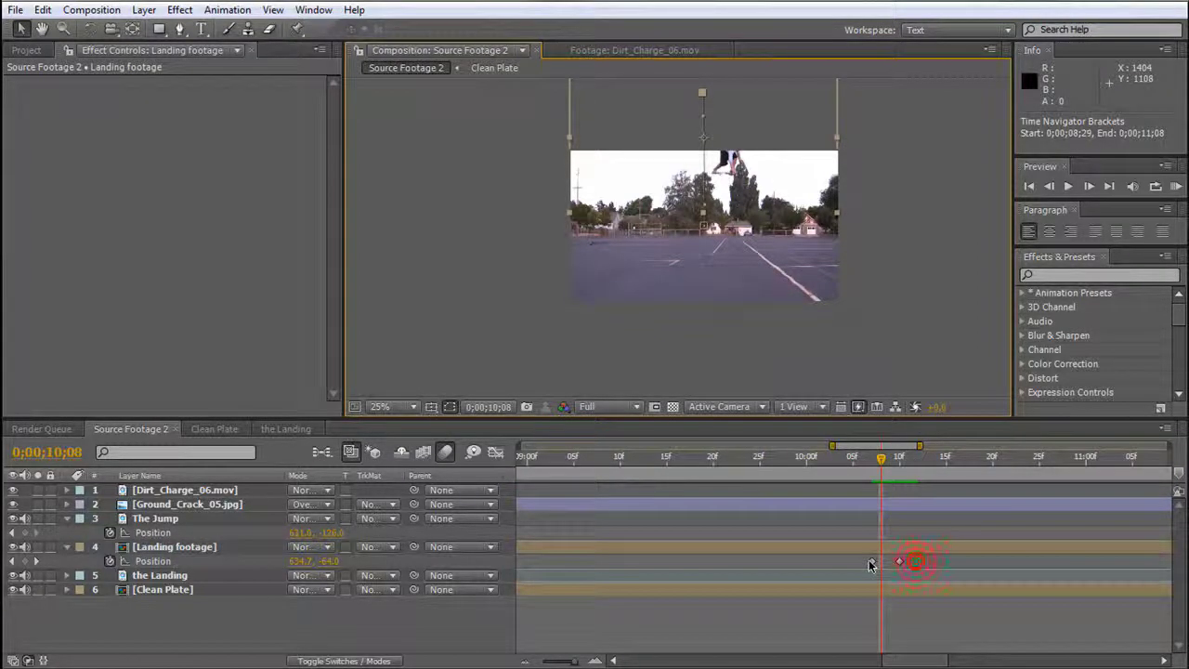
pyautogui.click(890, 562)
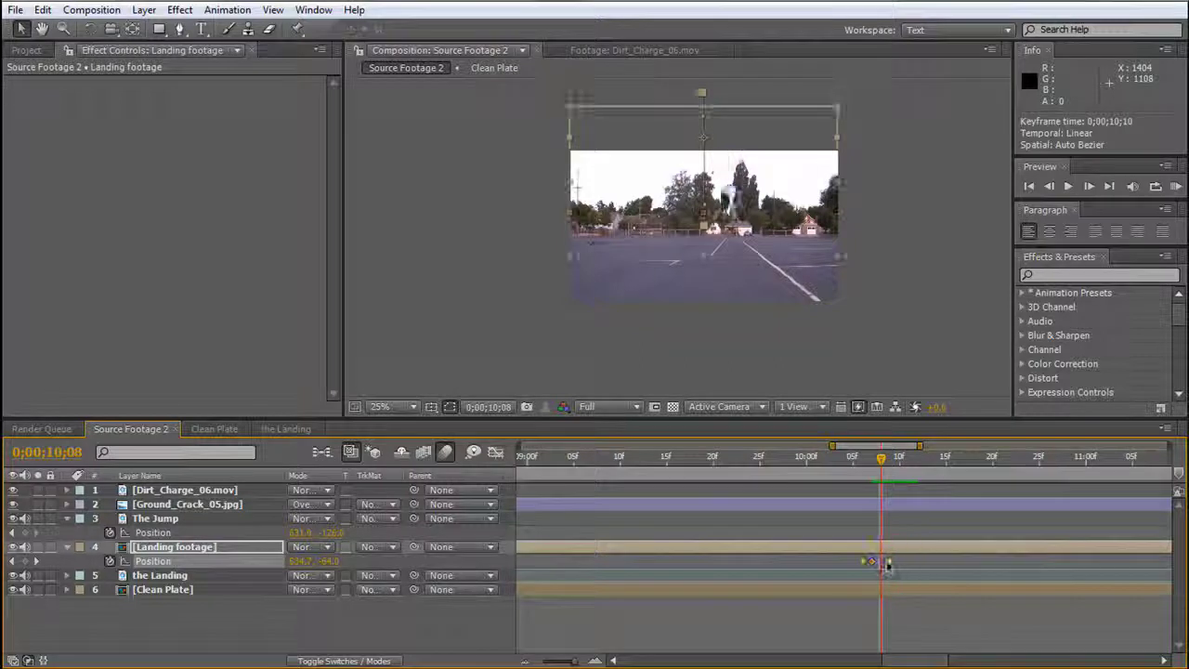
pyautogui.moveTo(887, 563); pyautogui.dragTo(884, 561)
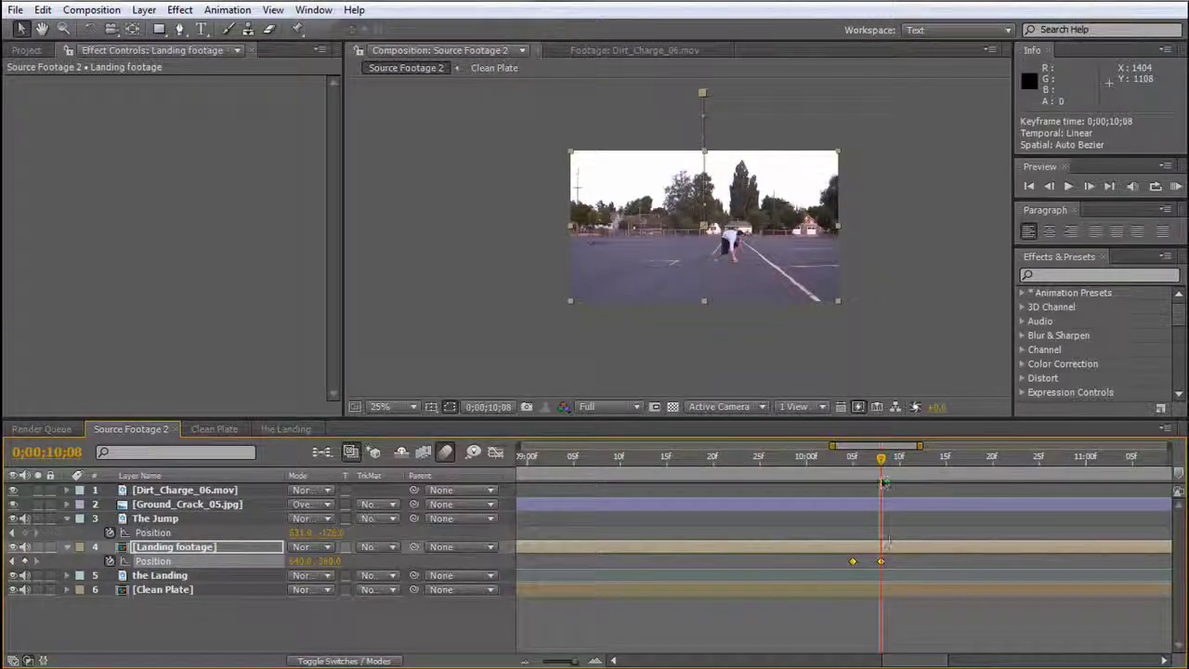
pyautogui.moveTo(883, 465); pyautogui.dragTo(864, 469)
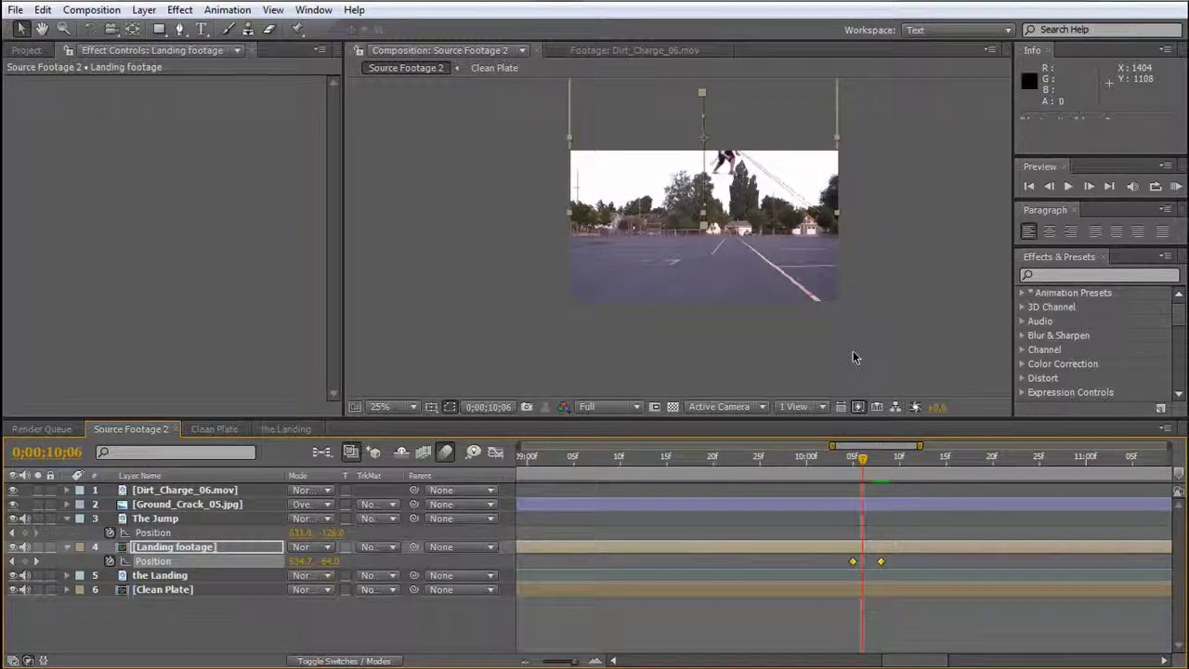
pyautogui.press('.')
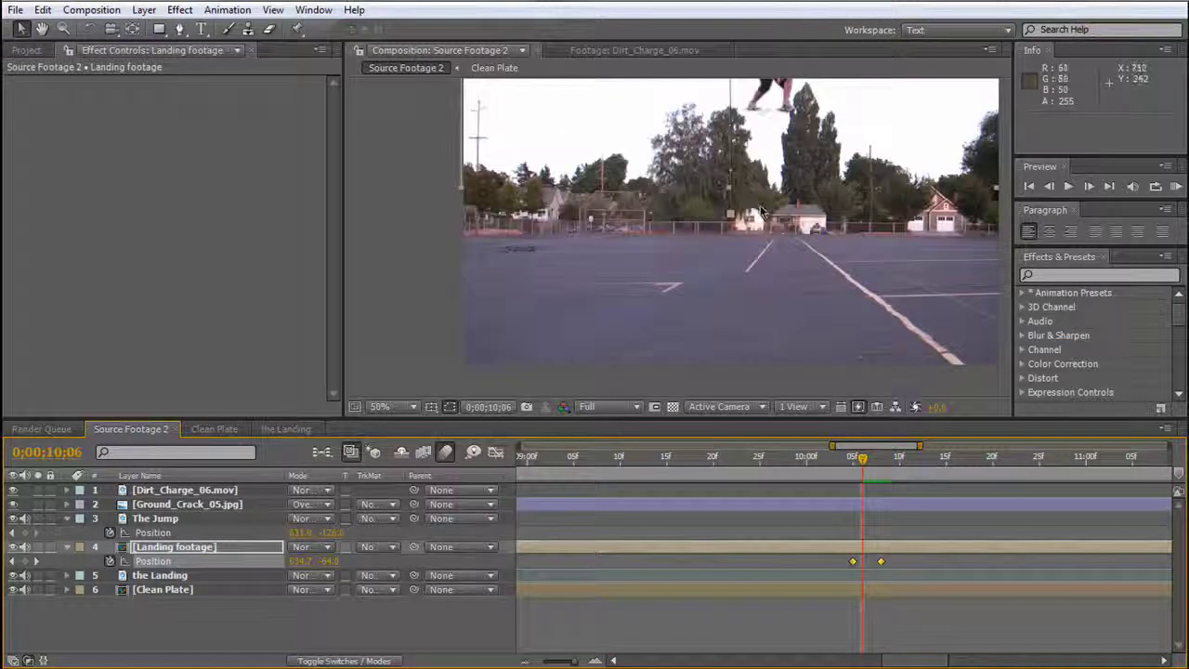
pyautogui.moveTo(759, 211); pyautogui.dragTo(715, 262)
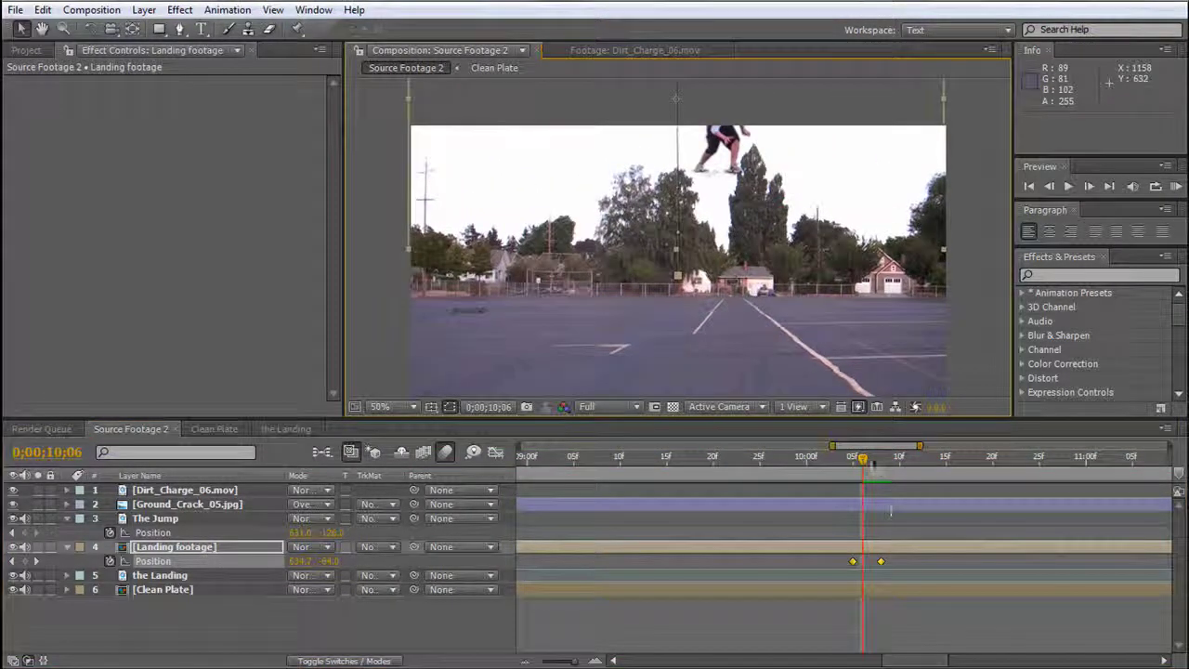
pyautogui.moveTo(864, 465)
pyautogui.mouseDown()
pyautogui.moveTo(873, 469)
pyautogui.moveTo(859, 474)
pyautogui.mouseUp()
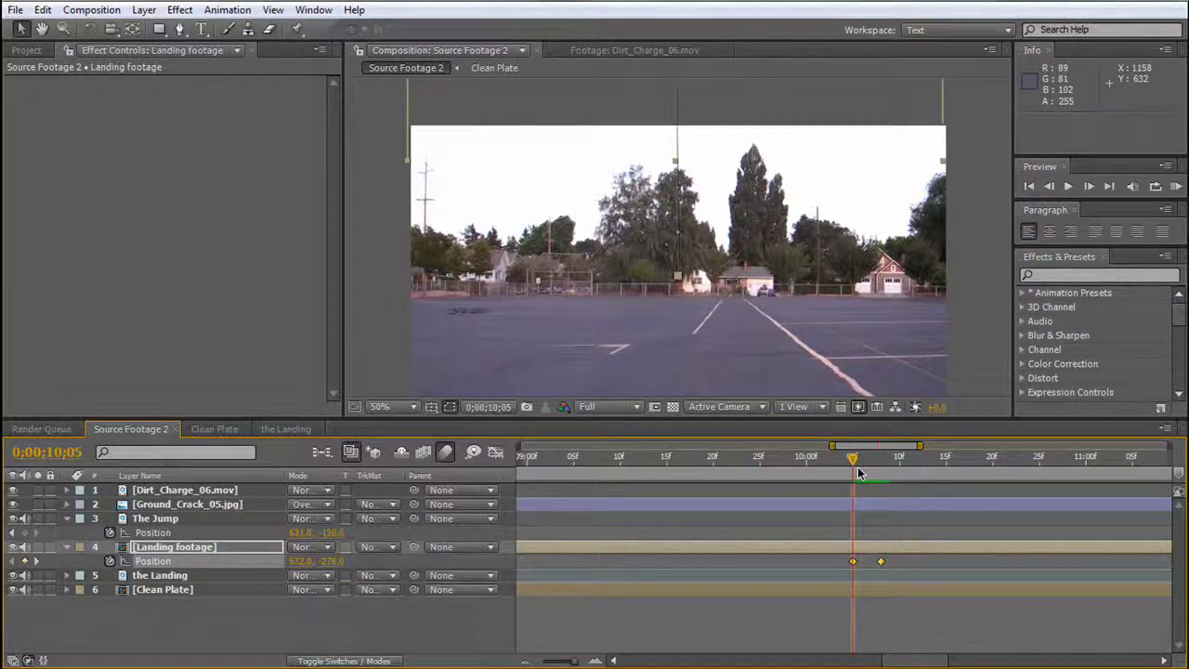
pyautogui.click(861, 461)
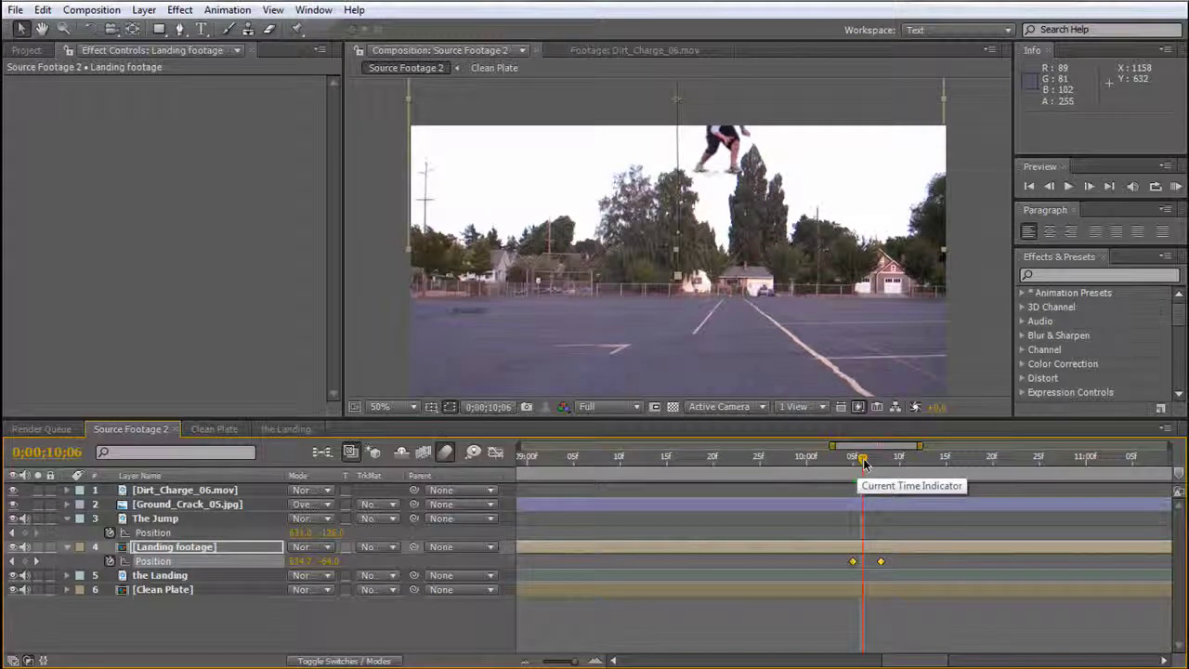
pyautogui.moveTo(862, 465); pyautogui.dragTo(871, 464)
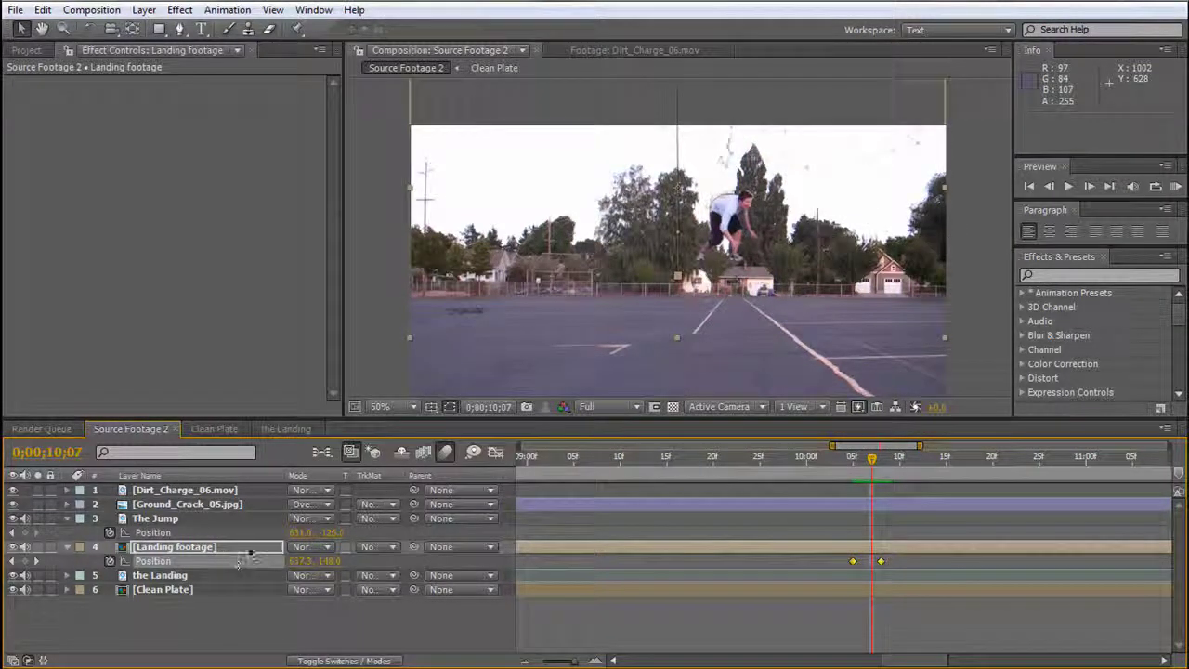
# Enable motion blur on Landing footage and review the landing frames.
pyautogui.press('F4')
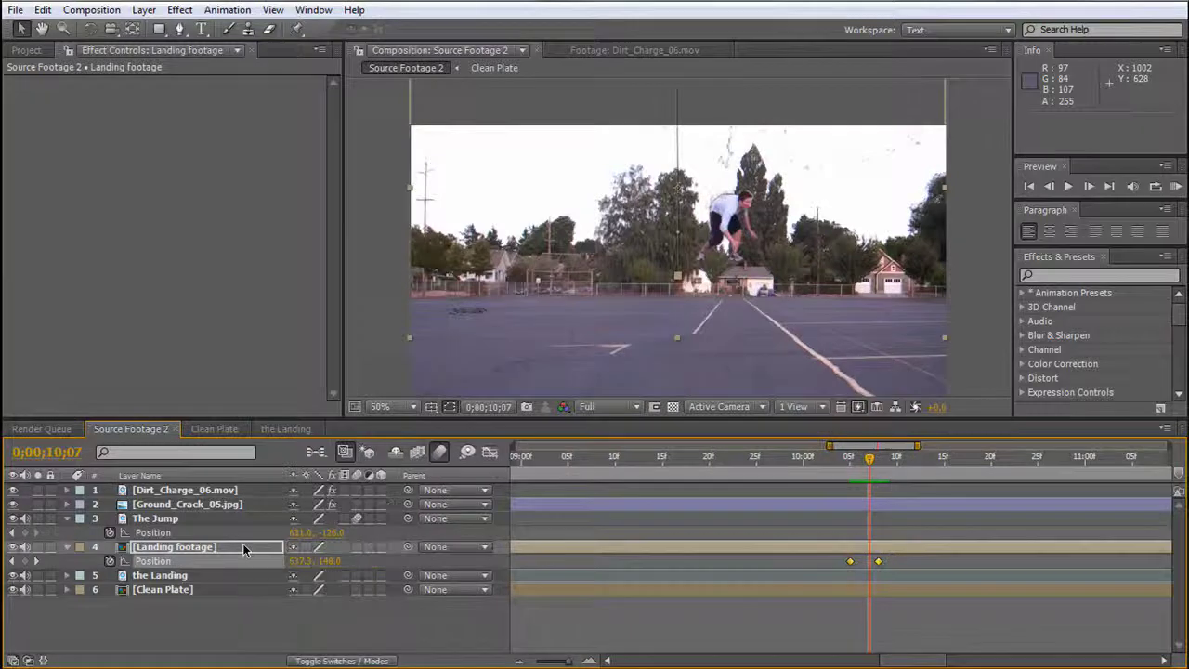
pyautogui.click(357, 547)
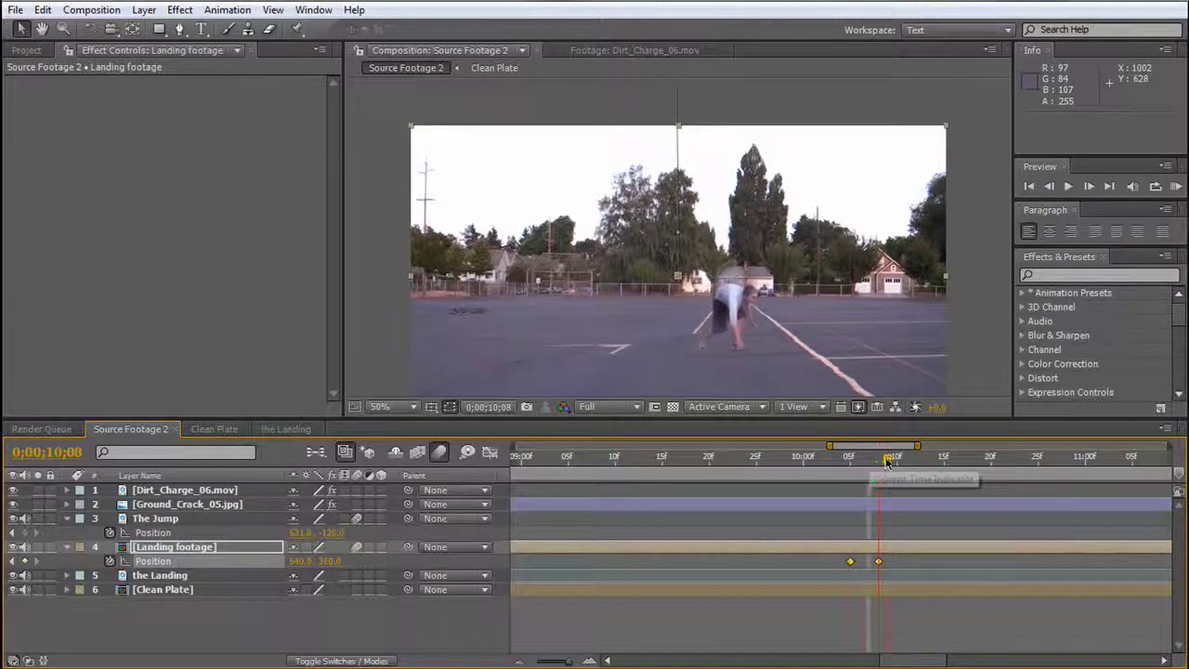
pyautogui.moveTo(887, 462)
pyautogui.mouseDown()
pyautogui.moveTo(845, 464)
pyautogui.moveTo(894, 469)
pyautogui.moveTo(879, 473)
pyautogui.mouseUp()
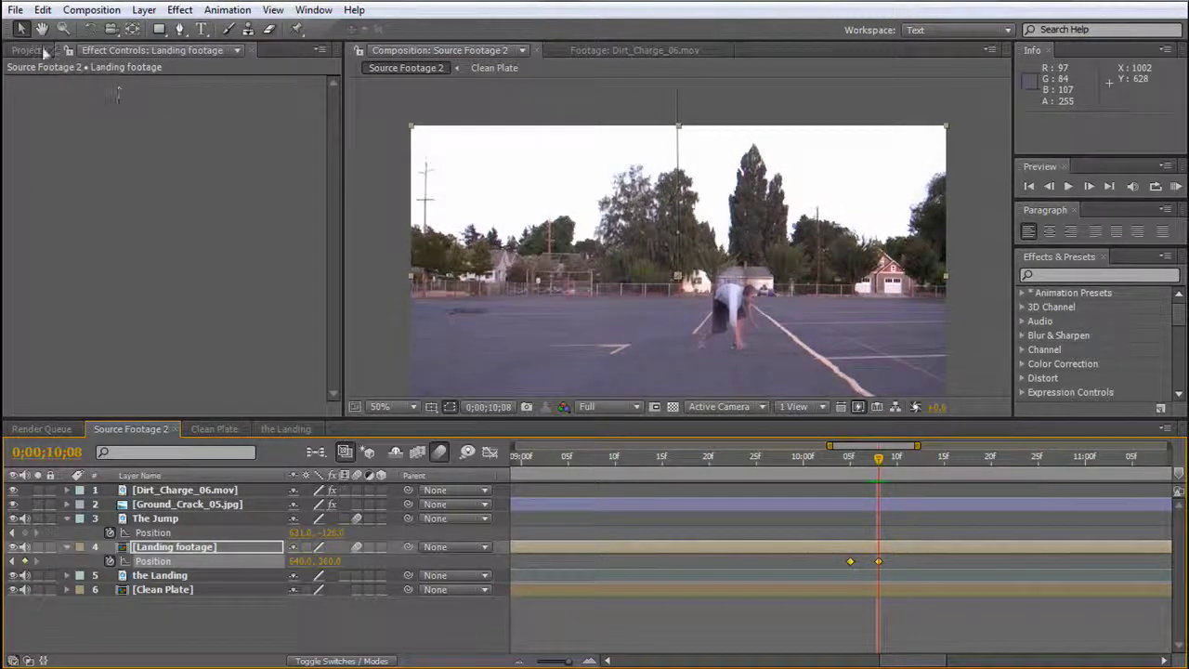
# Bring Ground_Crack_03.jpg into the comp, shrink it to about 28%, and nudge it right.
pyautogui.click(42, 50)
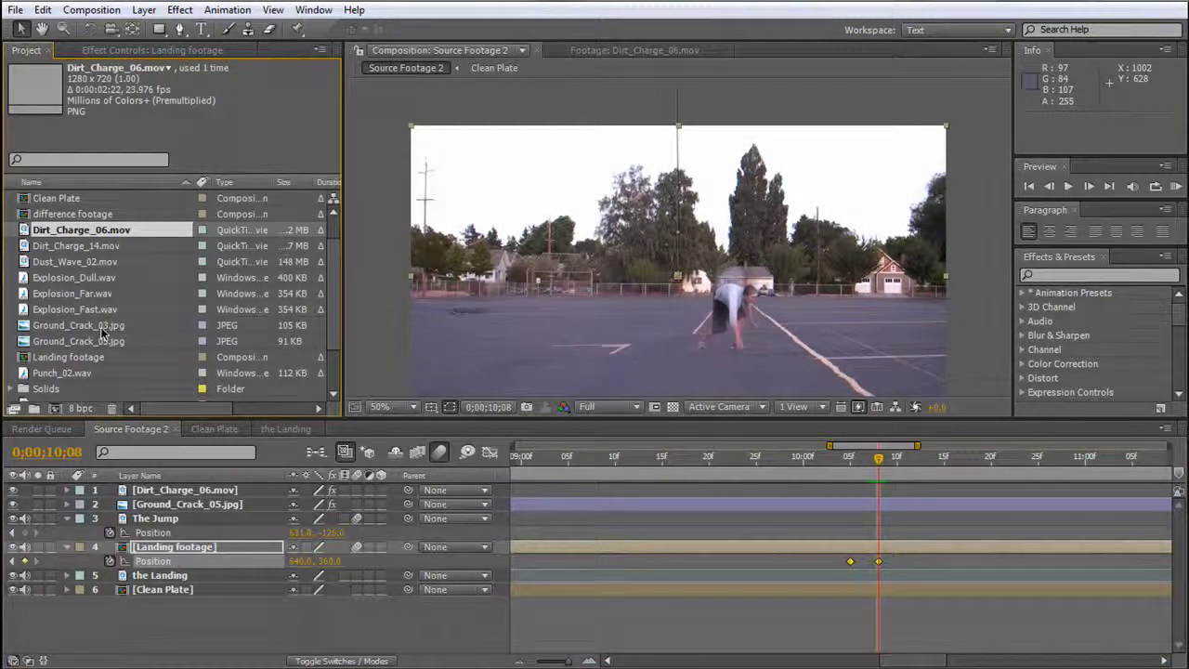
pyautogui.moveTo(101, 325); pyautogui.dragTo(724, 331)
pyautogui.press(',')
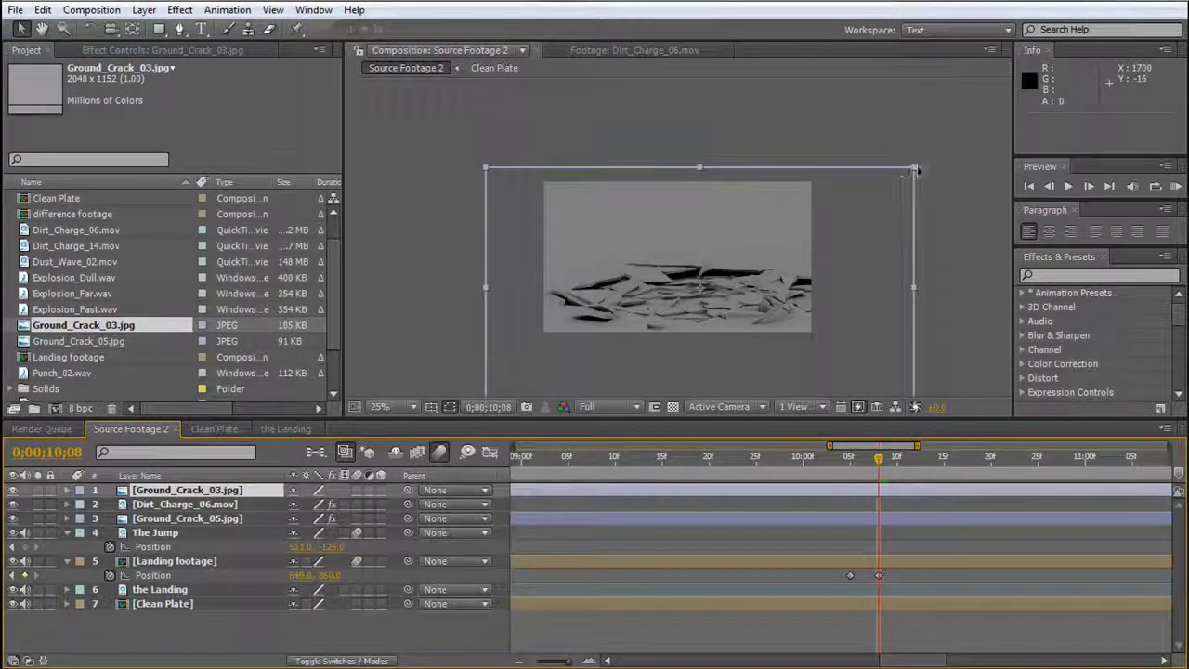
pyautogui.moveTo(916, 170); pyautogui.dragTo(836, 238)
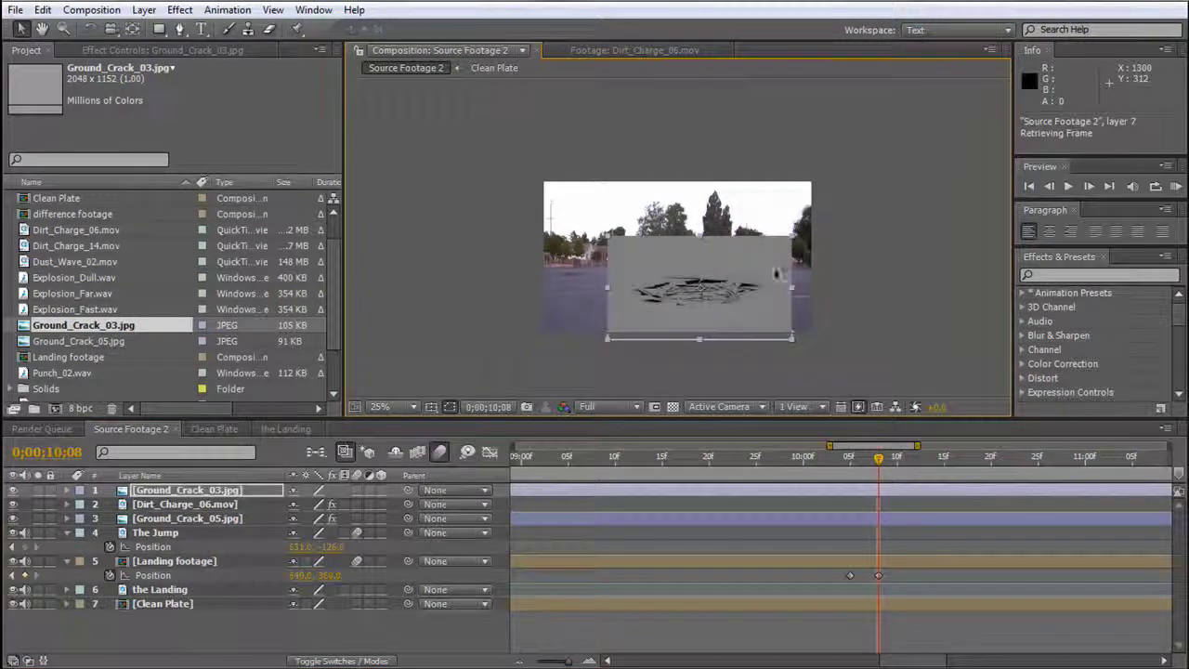
pyautogui.moveTo(757, 280); pyautogui.dragTo(772, 282)
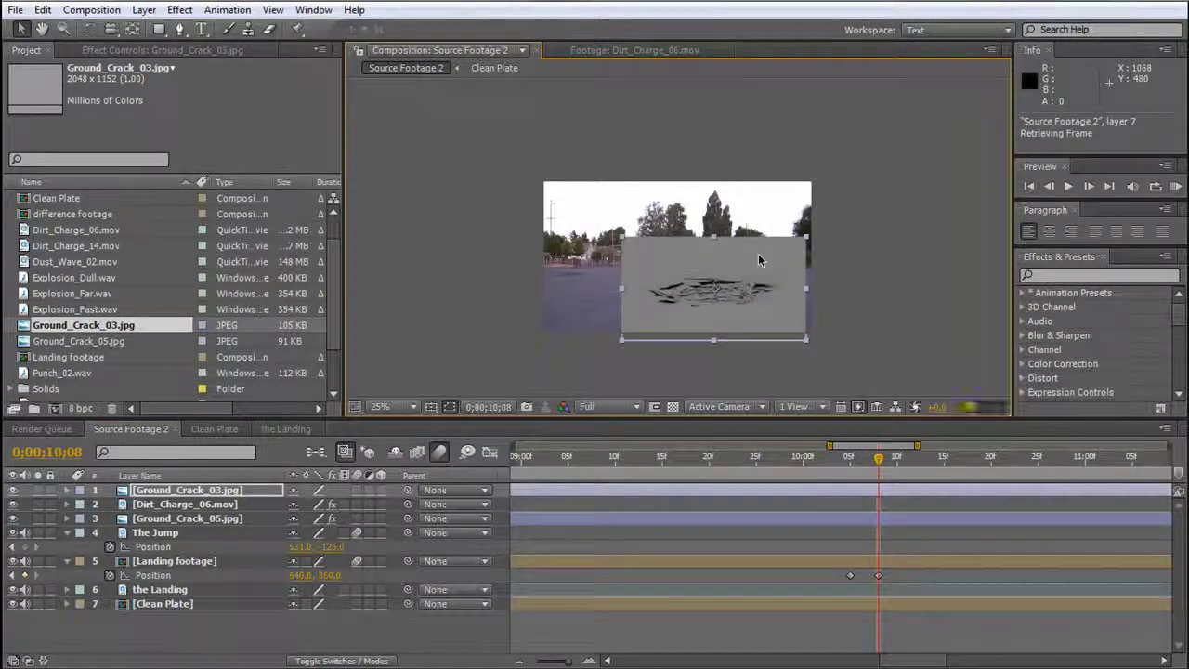
pyautogui.press('.')
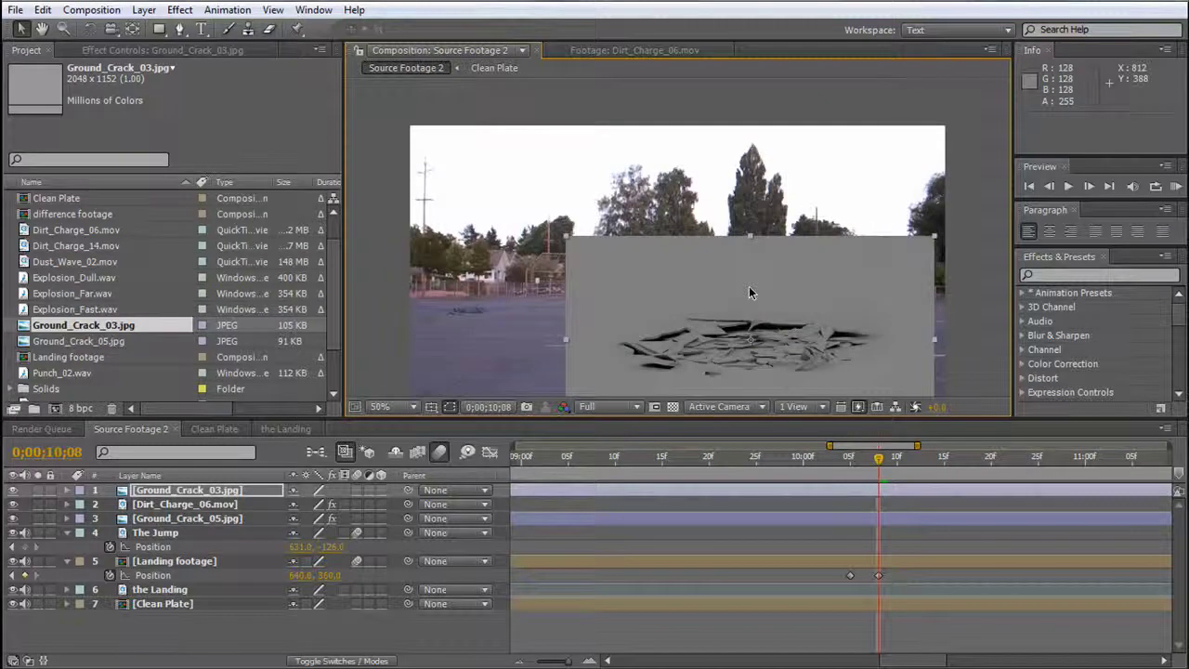
pyautogui.press('h')
pyautogui.moveTo(748, 286); pyautogui.dragTo(743, 252)
pyautogui.press('v')
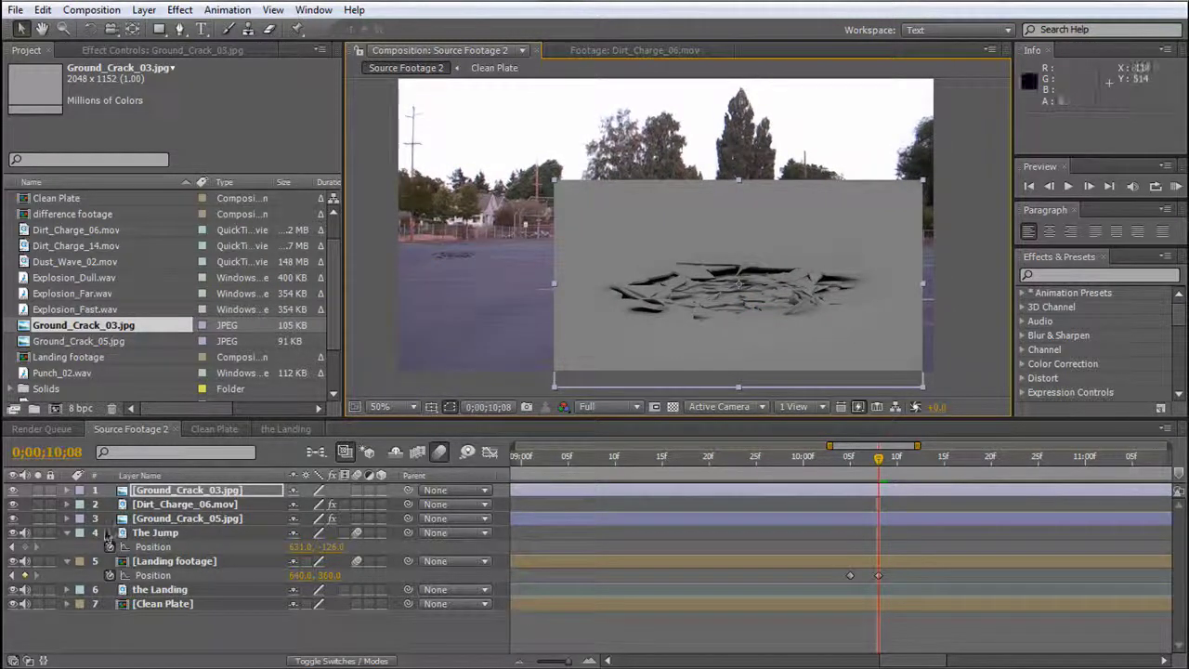
# Set Ground_Crack_03 to Overlay blending and move it beneath Landing footage.
pyautogui.press('F4')
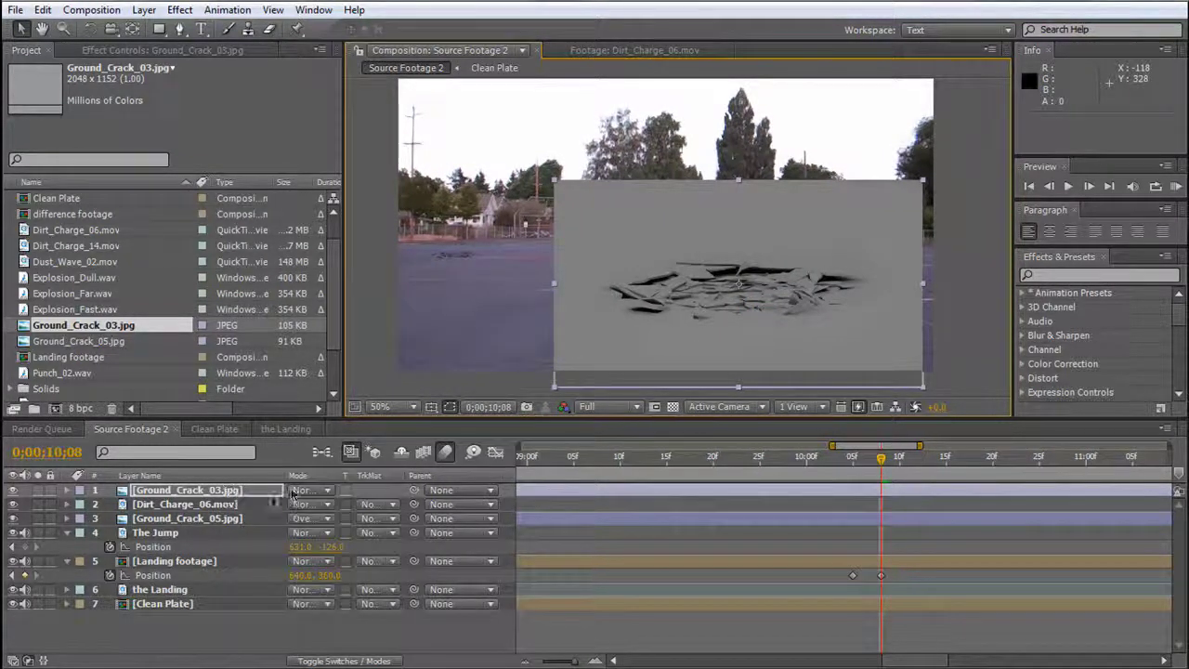
pyautogui.click(311, 490)
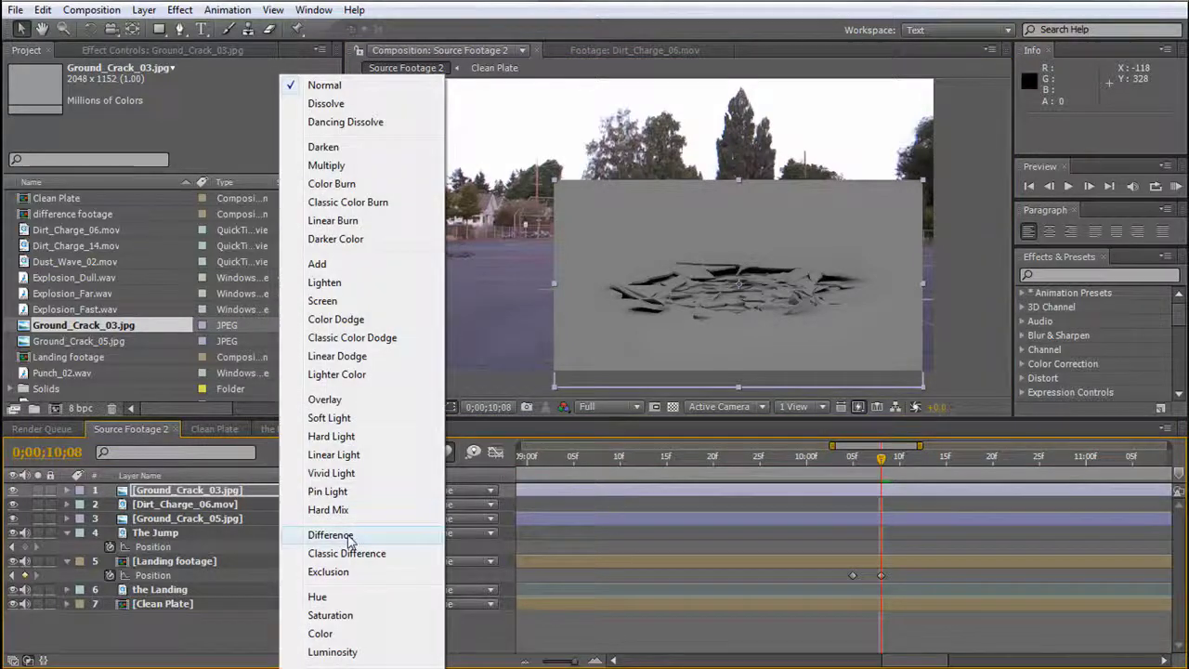
pyautogui.click(350, 401)
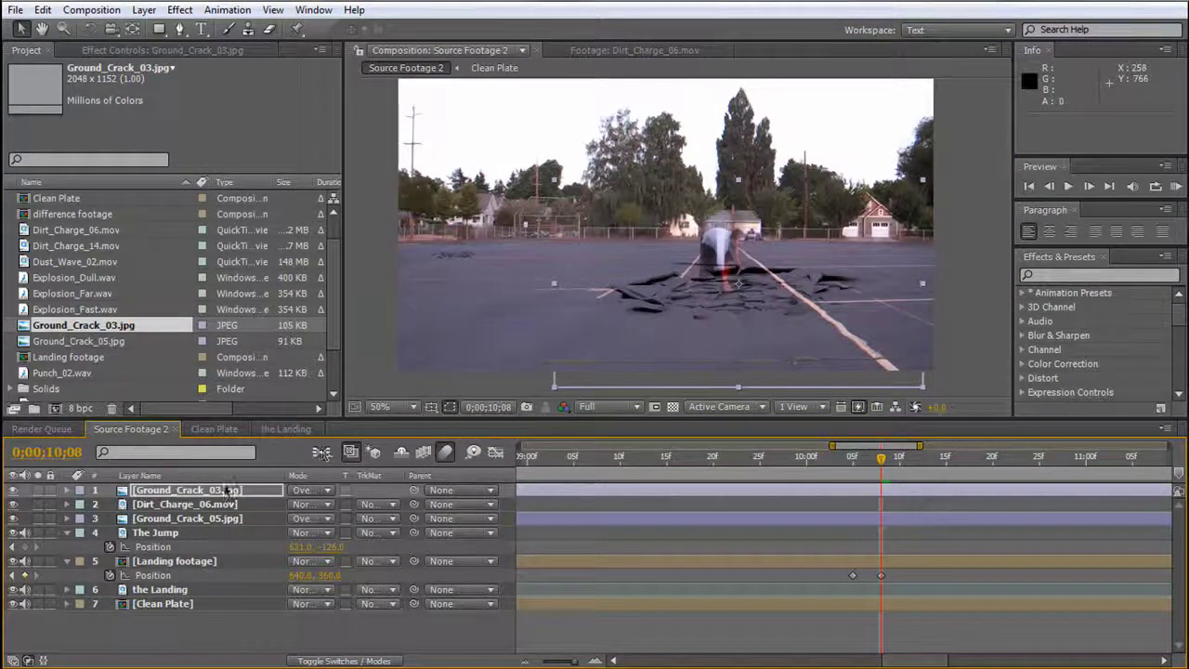
pyautogui.scroll(2, 812, 322)
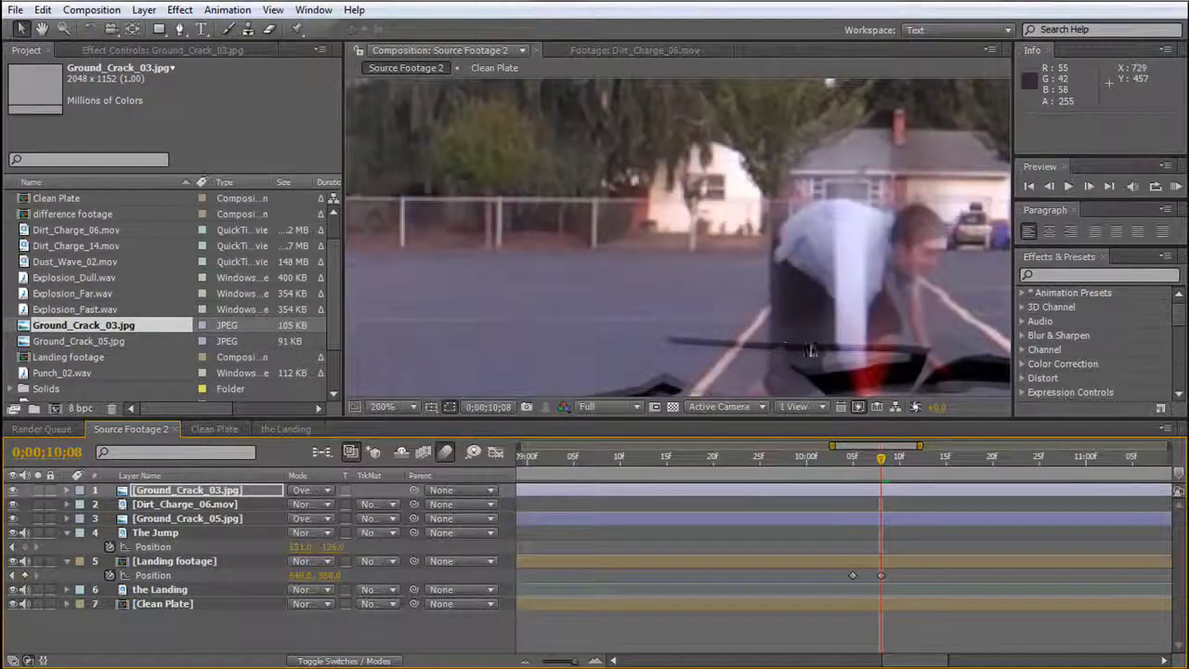
pyautogui.scroll(-2, 771, 368)
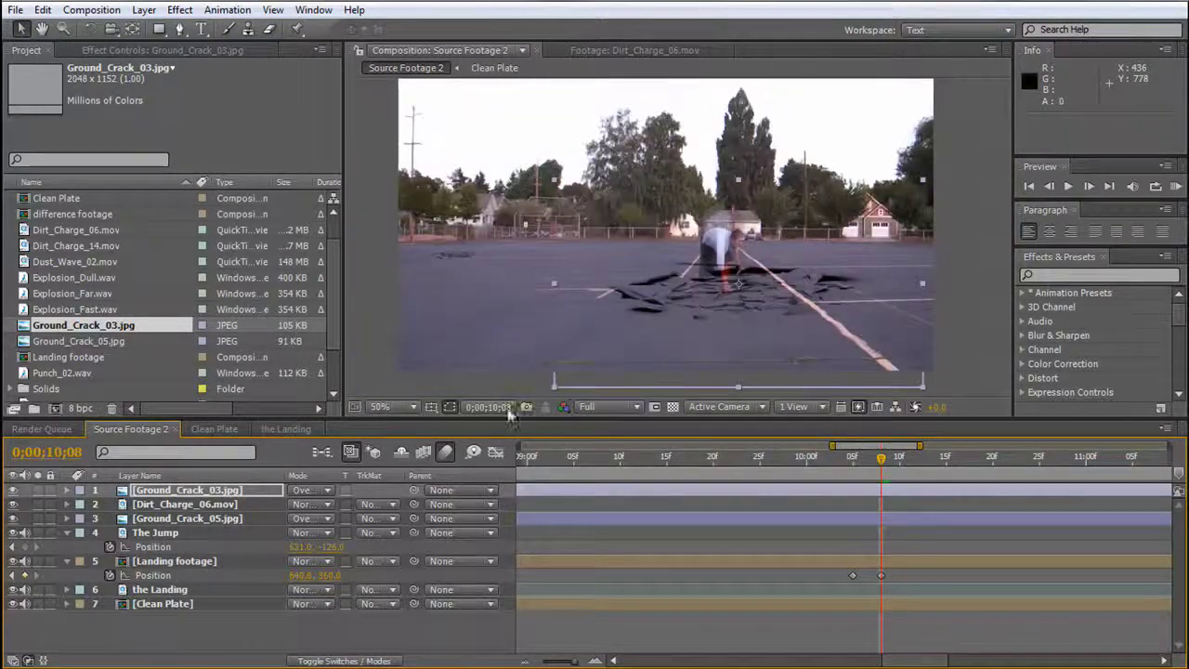
pyautogui.moveTo(212, 494); pyautogui.dragTo(196, 574)
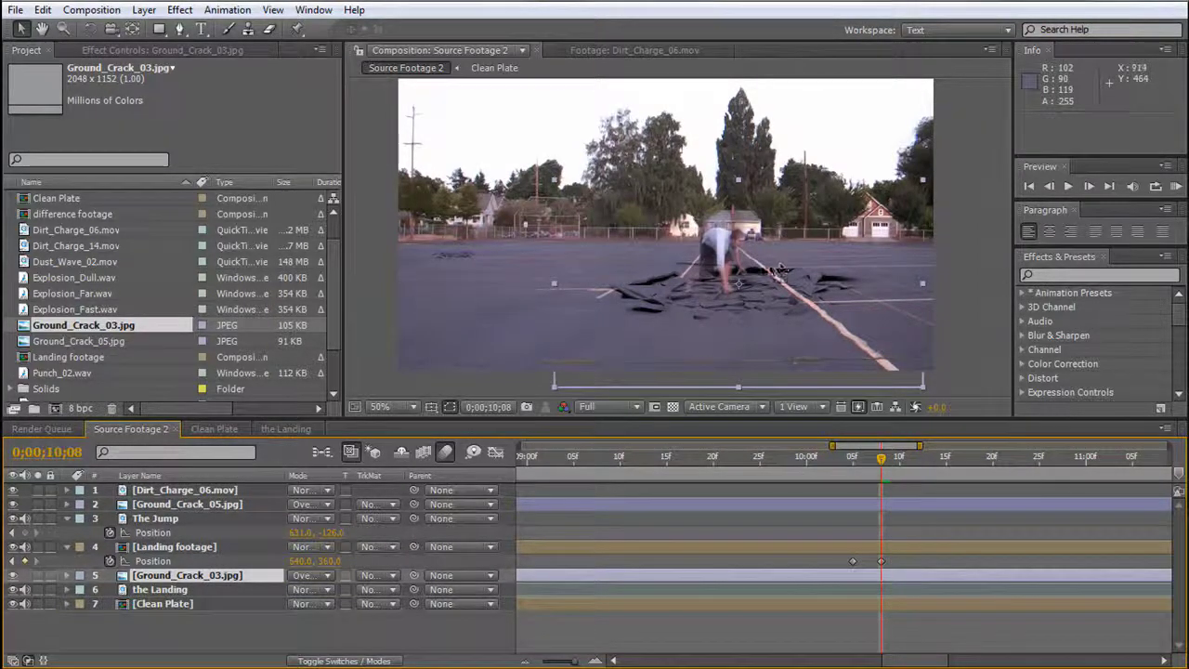
# Place the crack under the jumper's landing spot and shrink it to about 39%.
pyautogui.scroll(2, 876, 372)
pyautogui.moveTo(877, 365); pyautogui.dragTo(835, 365)
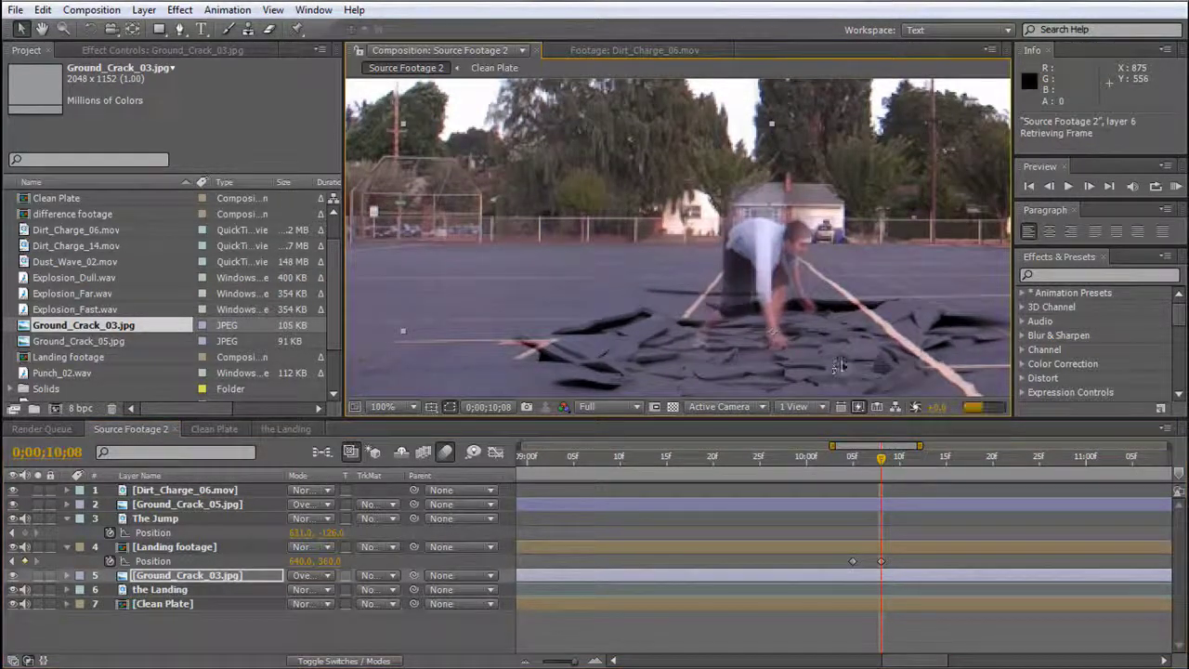
pyautogui.scroll(-2, 838, 365)
pyautogui.moveTo(708, 300); pyautogui.dragTo(718, 305)
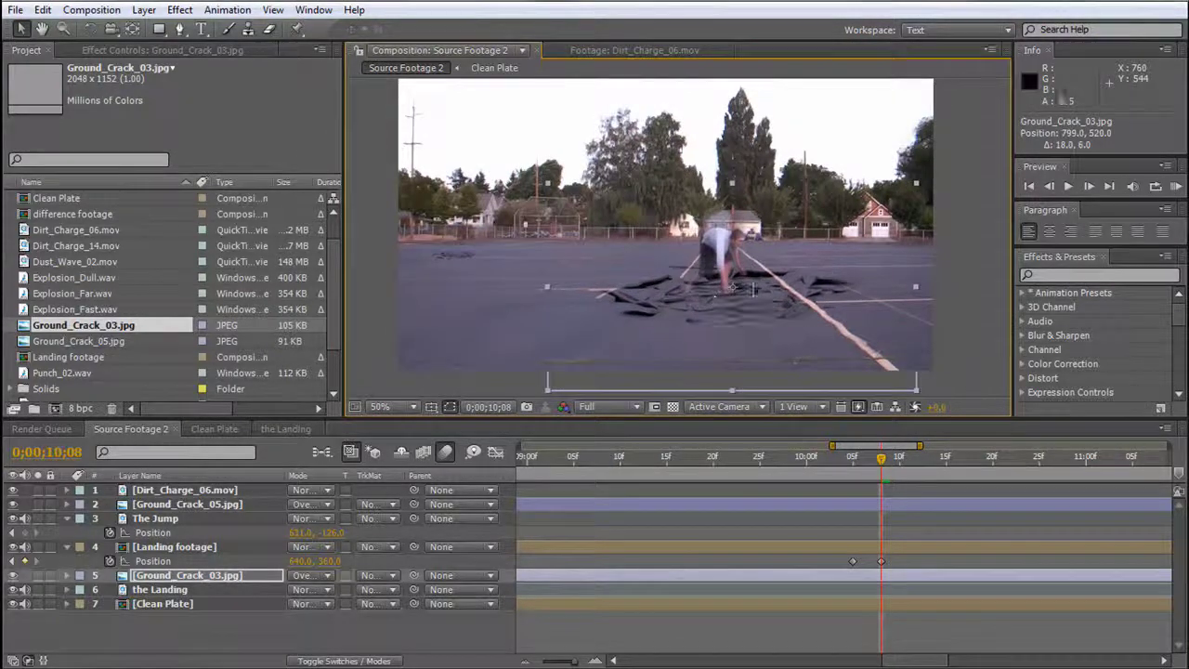
pyautogui.moveTo(915, 188); pyautogui.dragTo(885, 206)
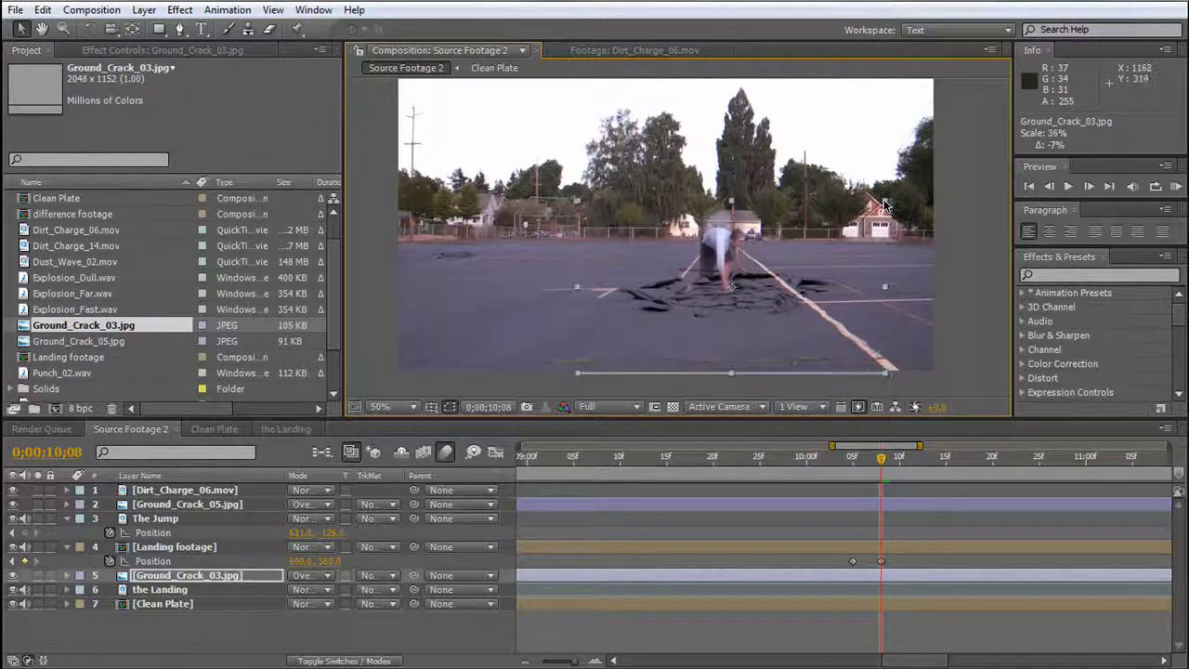
pyautogui.moveTo(786, 292); pyautogui.dragTo(758, 291)
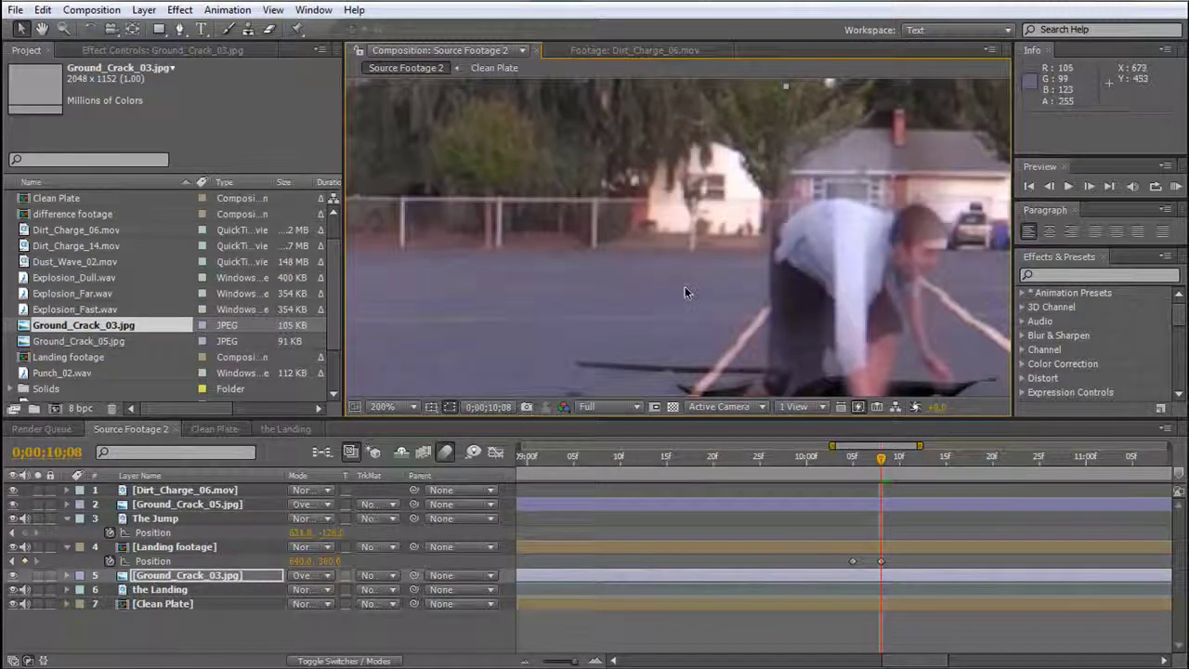
pyautogui.scroll(-1, 685, 293)
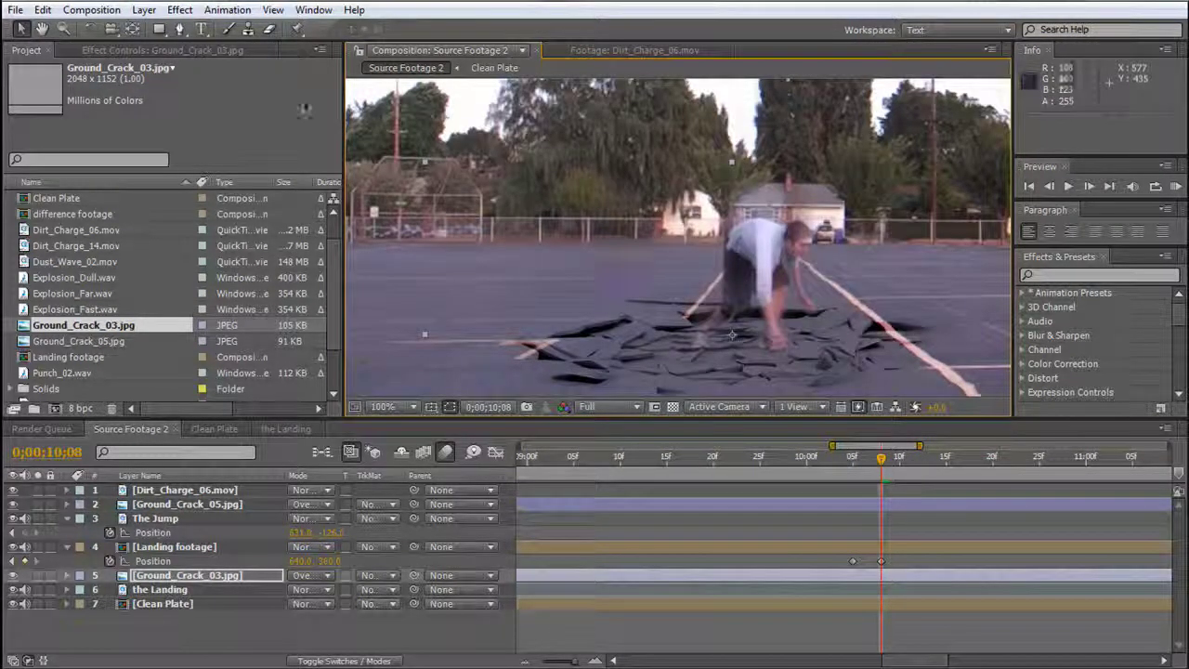
# Draw a closed Pen mask outline around the jumper on Ground_Crack_03.
pyautogui.click(179, 28)
pyautogui.click(622, 304)
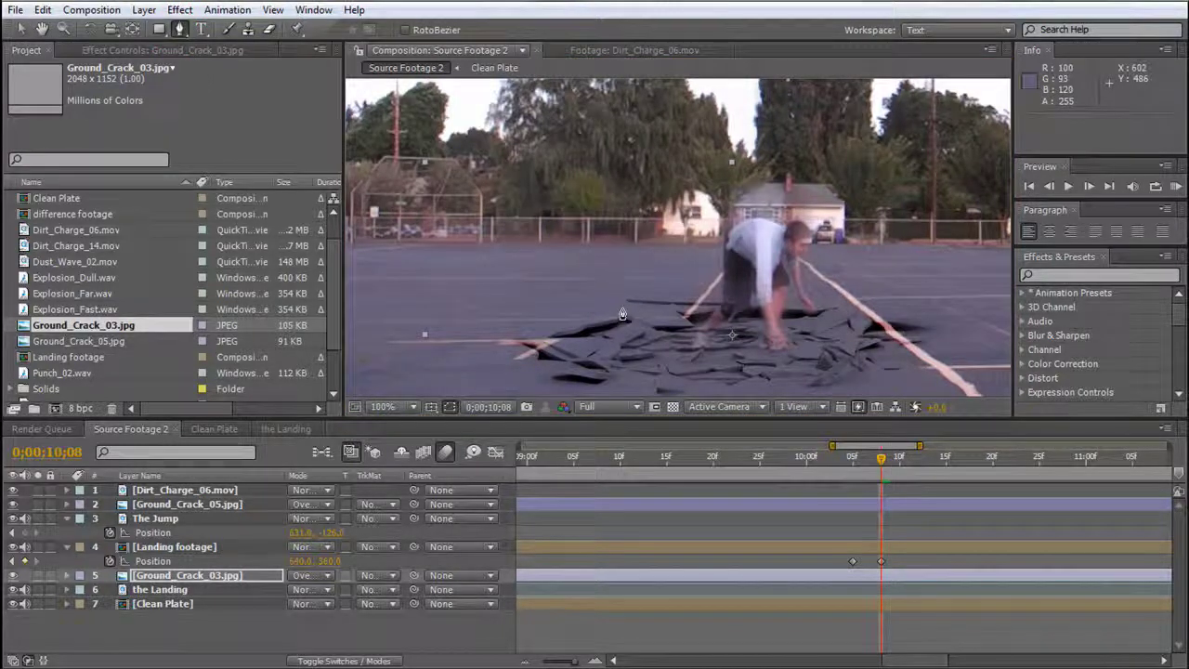
pyautogui.click(692, 309)
pyautogui.click(757, 310)
pyautogui.click(771, 291)
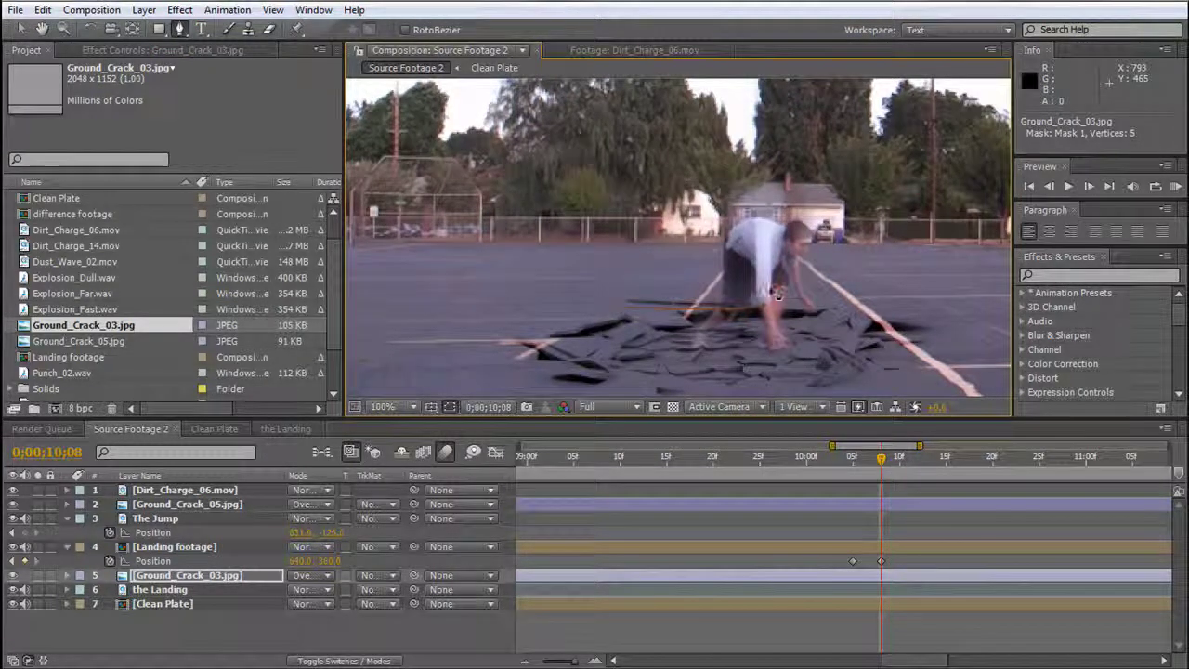
pyautogui.click(626, 314)
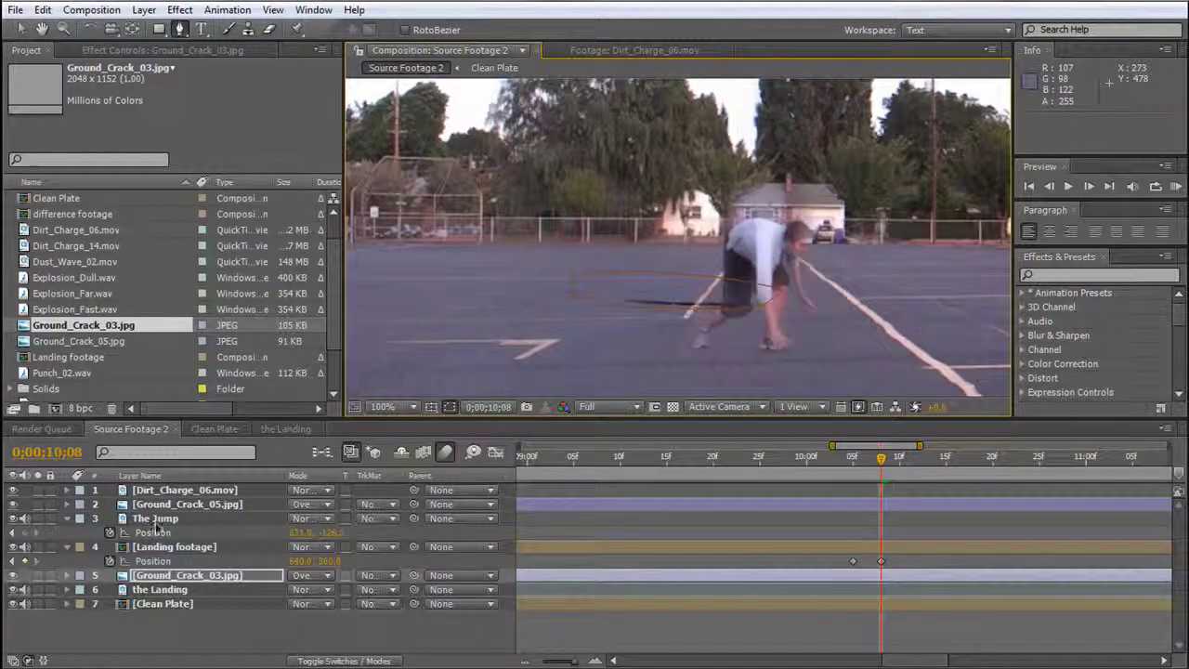
# Invert Mask 1 so the crack shows outside the jumper, then slide the crack layer later.
pyautogui.press('m')
pyautogui.press('m')
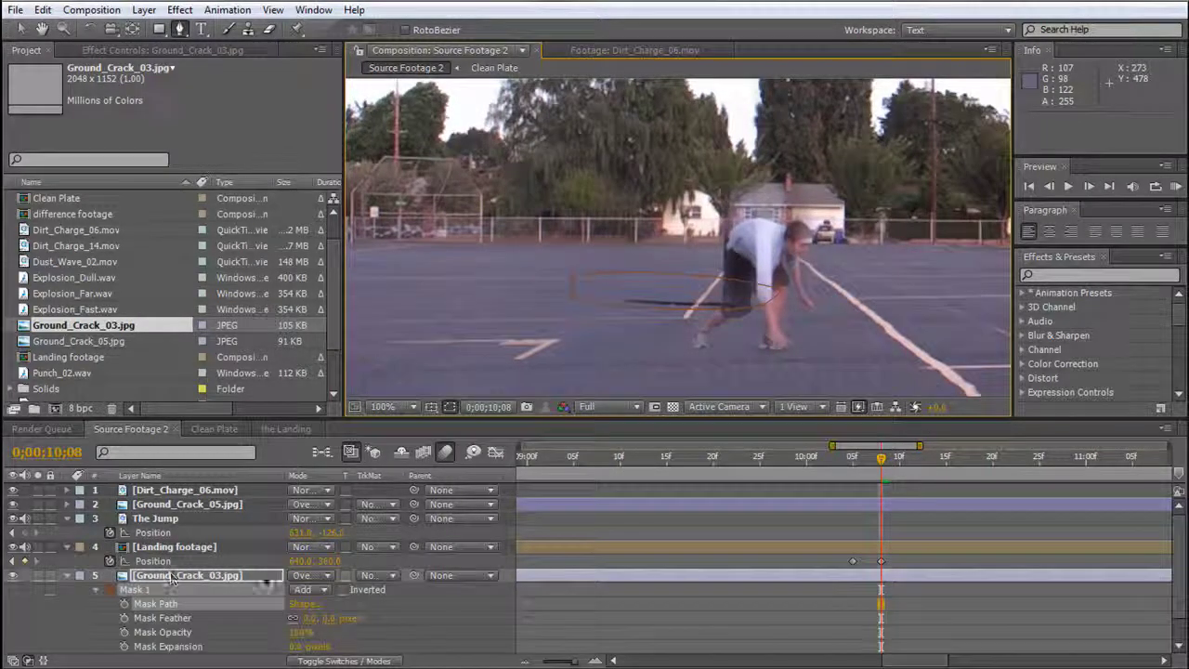
pyautogui.click(342, 590)
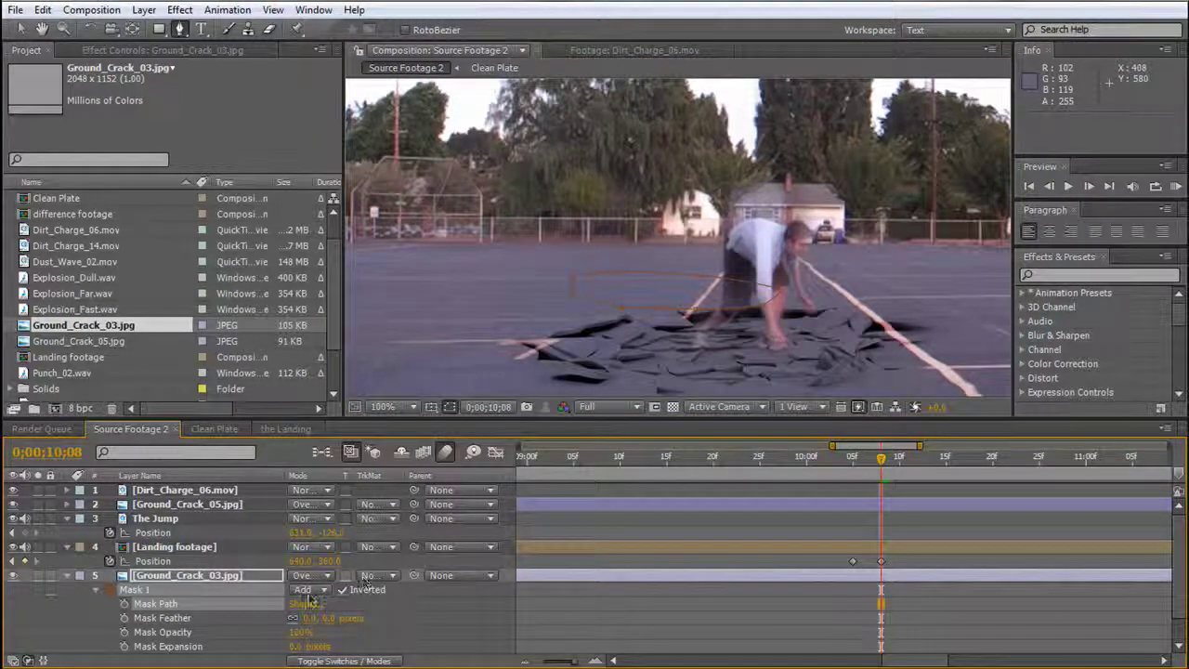
pyautogui.click(67, 576)
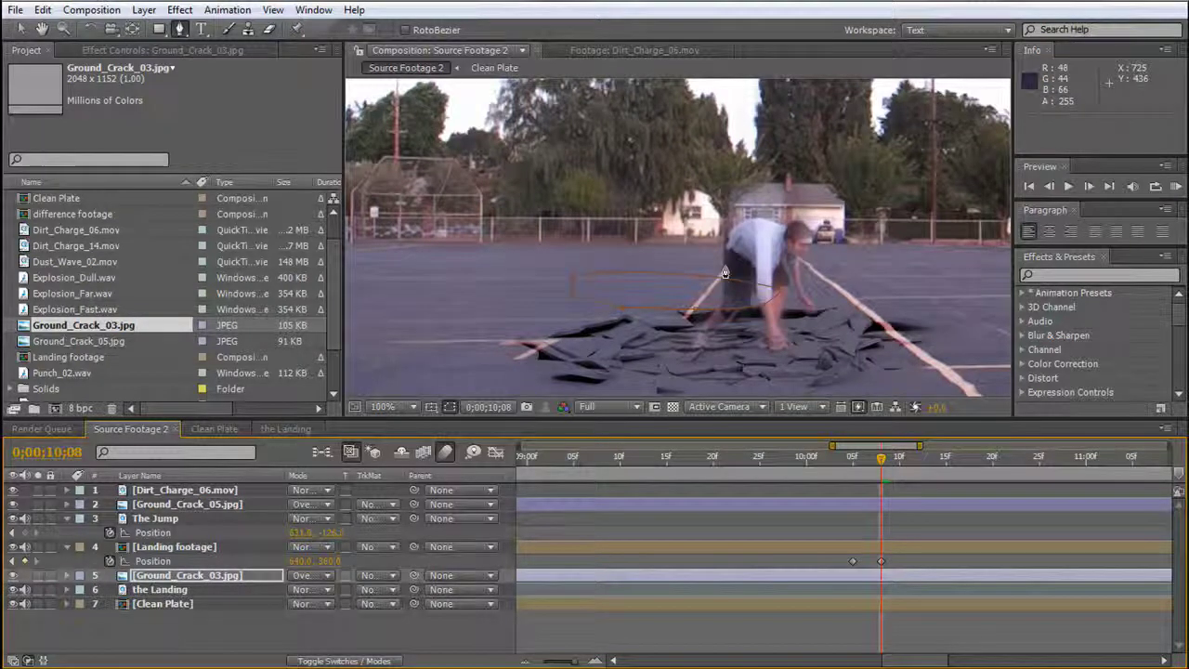
pyautogui.press('v')
pyautogui.scroll(-2, 815, 295)
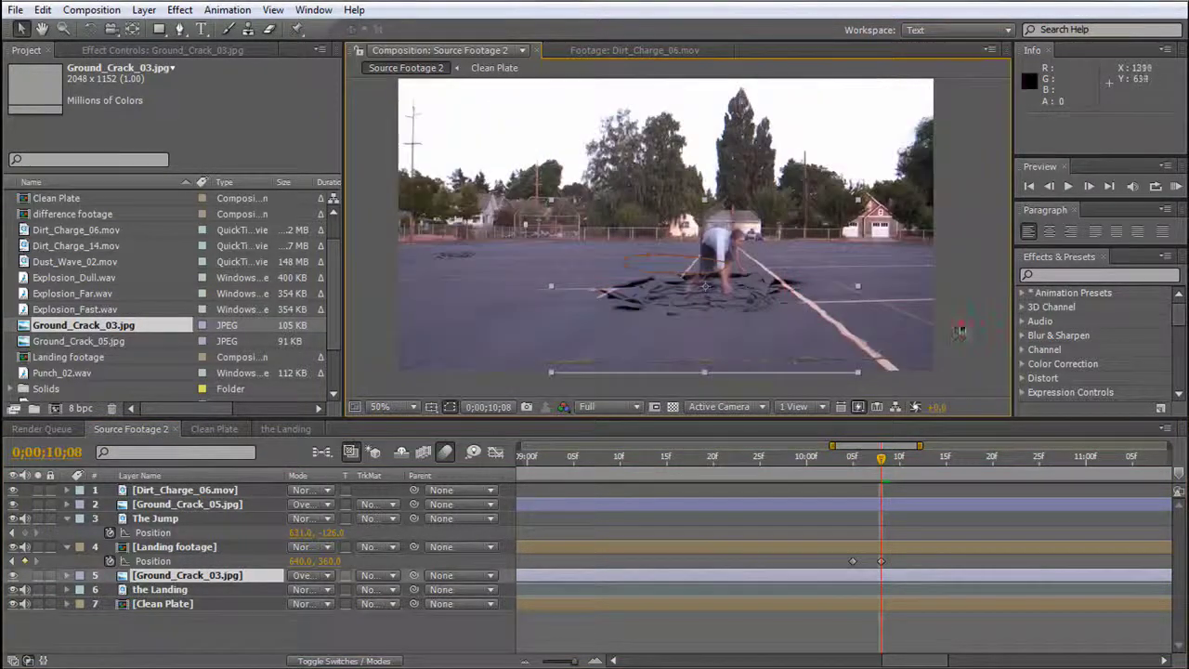
pyautogui.press('F2')
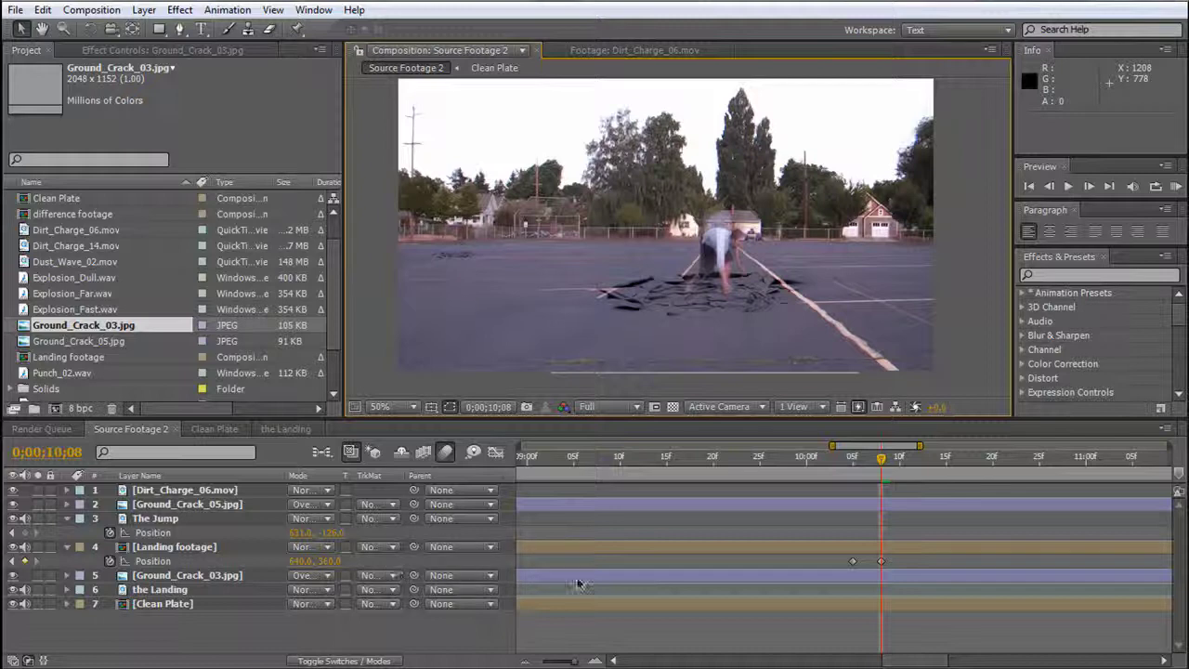
pyautogui.moveTo(582, 582); pyautogui.dragTo(1025, 577)
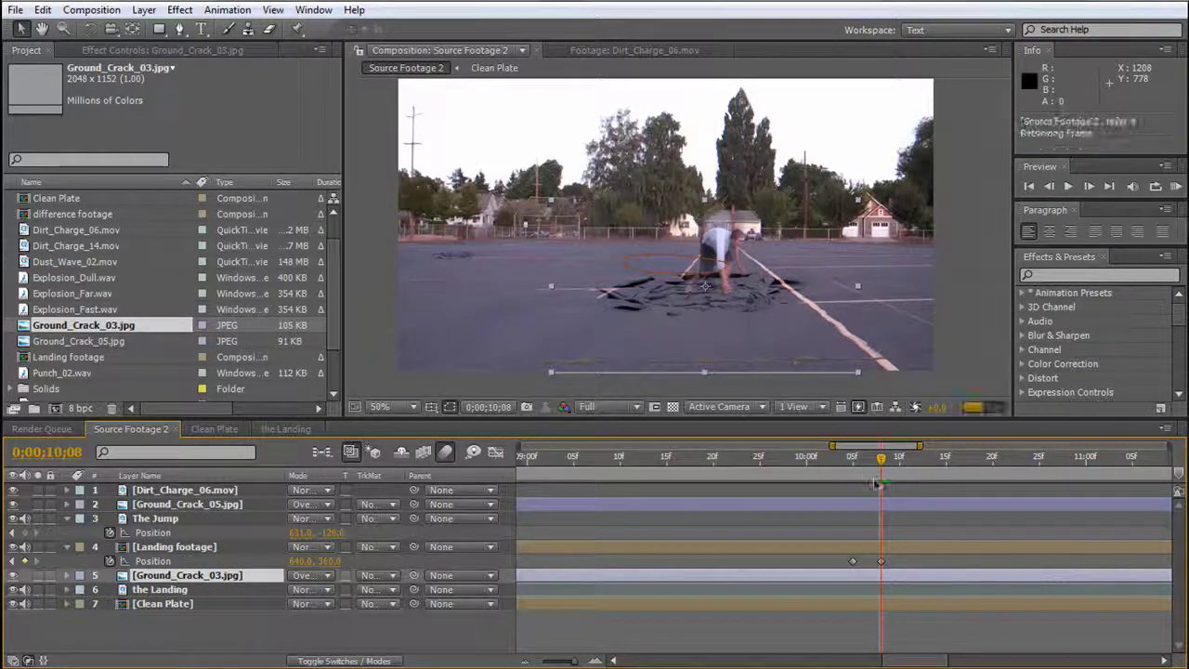
# Move the Ground_Crack_03 bar to begin at 0;00;10;08 and pick the Ellipse tool.
pyautogui.moveTo(842, 449); pyautogui.dragTo(520, 447)
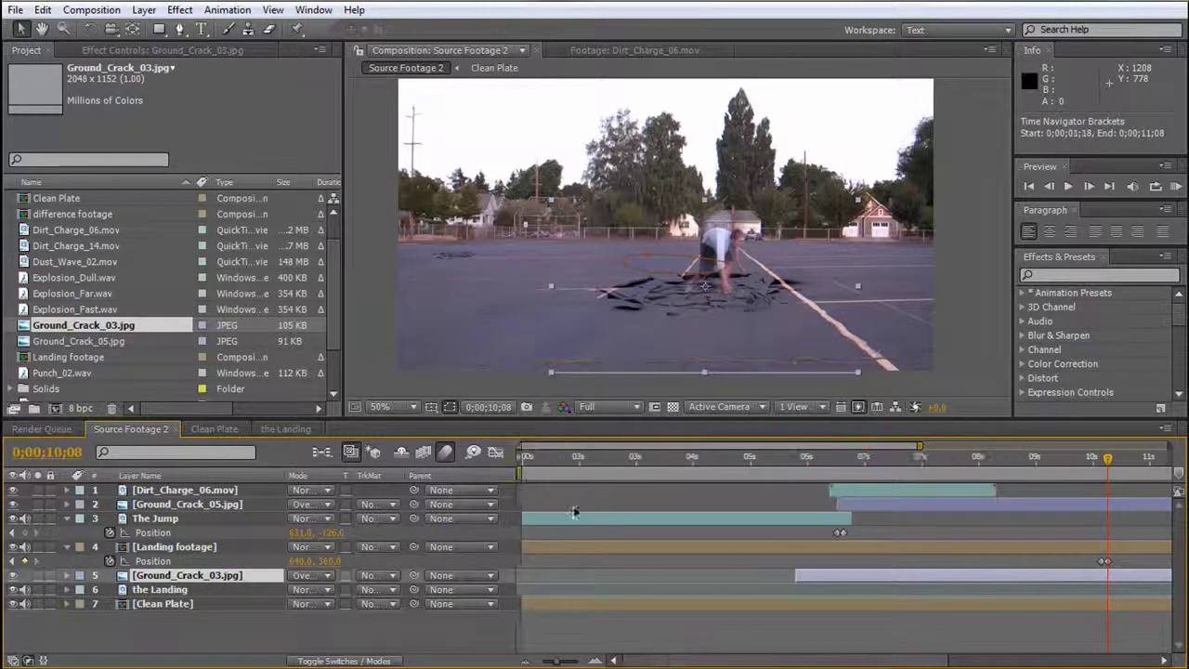
pyautogui.moveTo(1089, 586); pyautogui.dragTo(1114, 595)
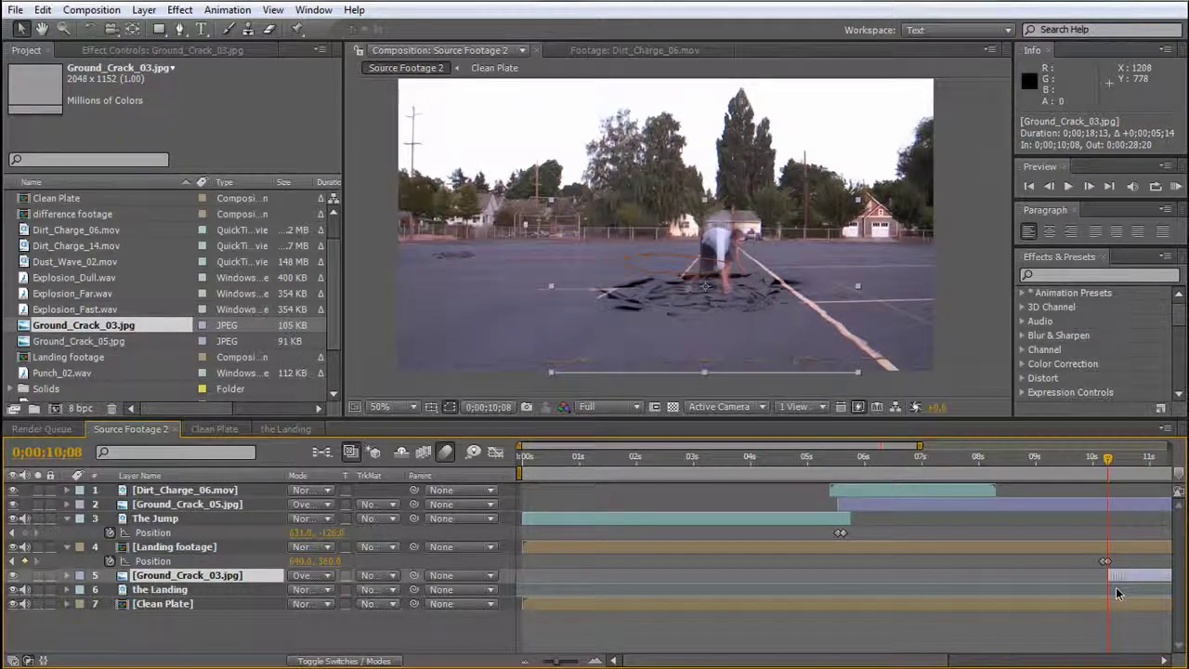
pyautogui.moveTo(518, 450); pyautogui.dragTo(836, 467)
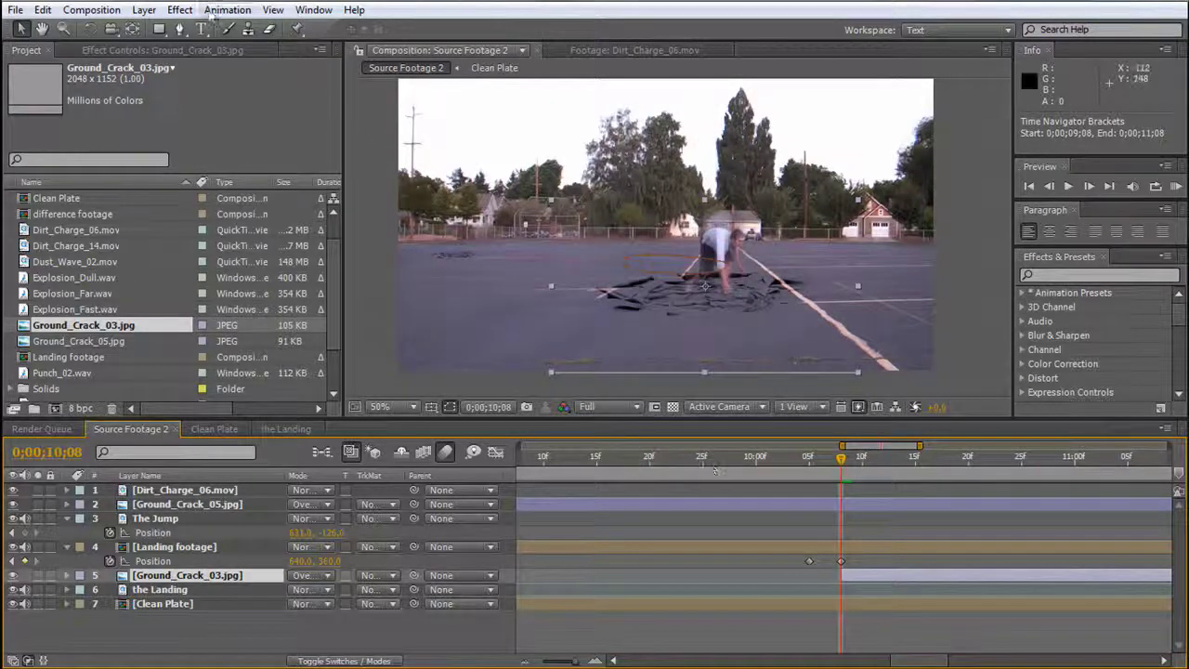
pyautogui.click(157, 31)
pyautogui.moveTo(158, 30); pyautogui.dragTo(223, 65)
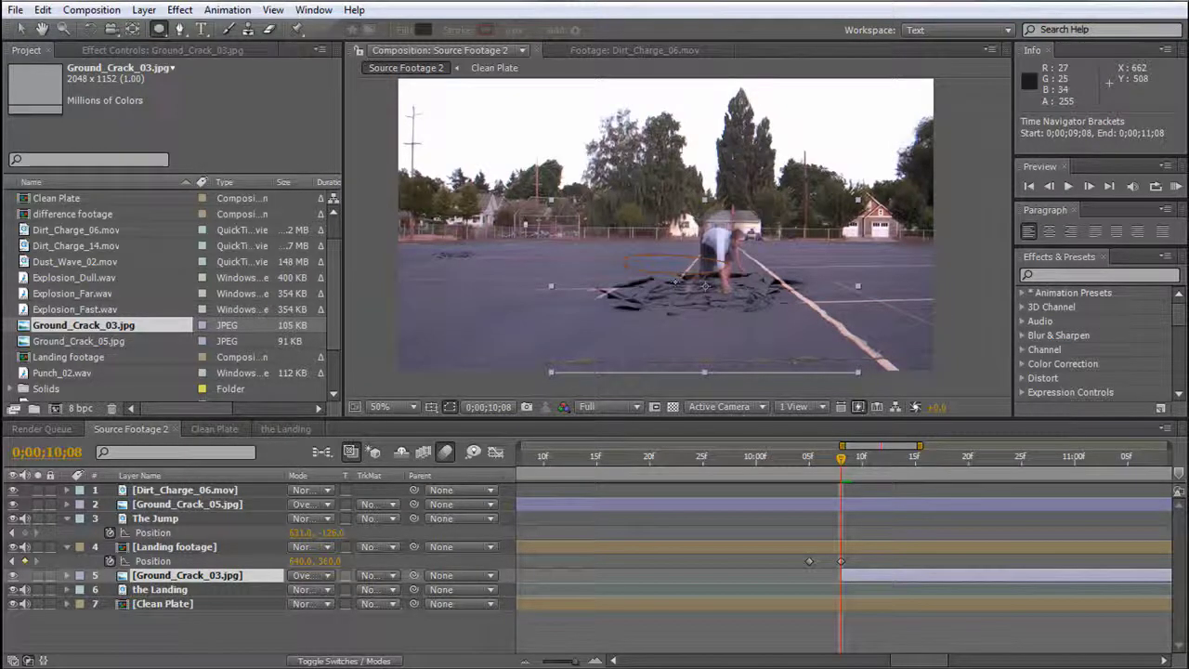
# Draw an elliptical Mask 2 over the crack, set Mask 1 to non-inverted Subtract below it.
pyautogui.moveTo(675, 280); pyautogui.dragTo(734, 306)
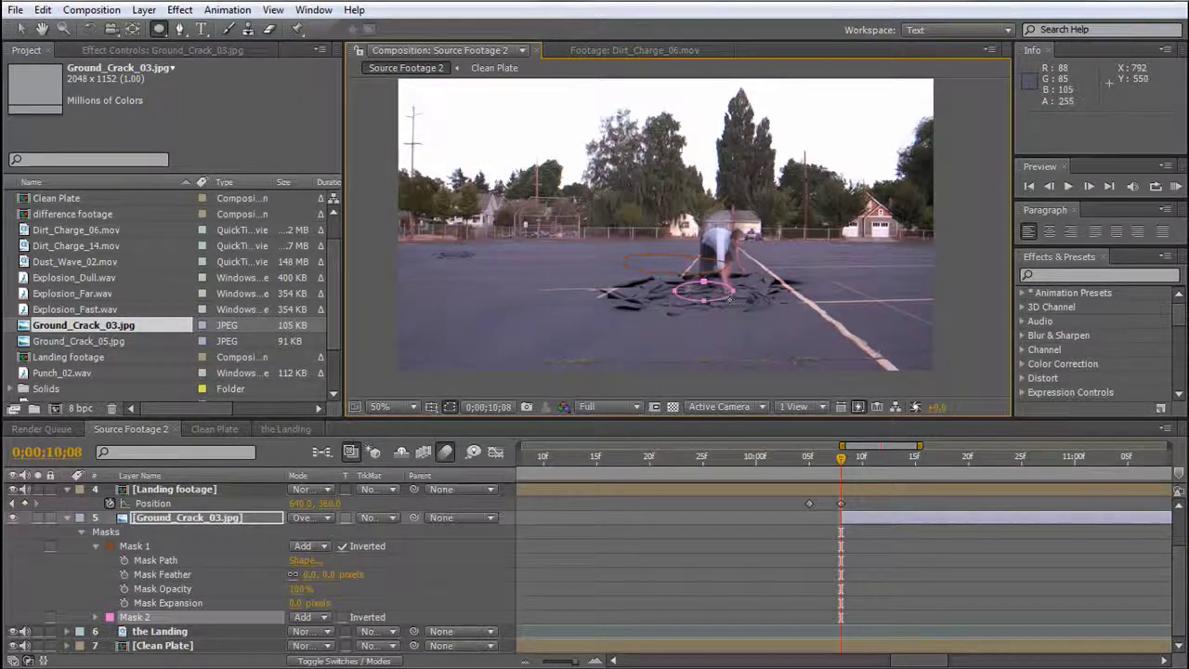
pyautogui.press('.')
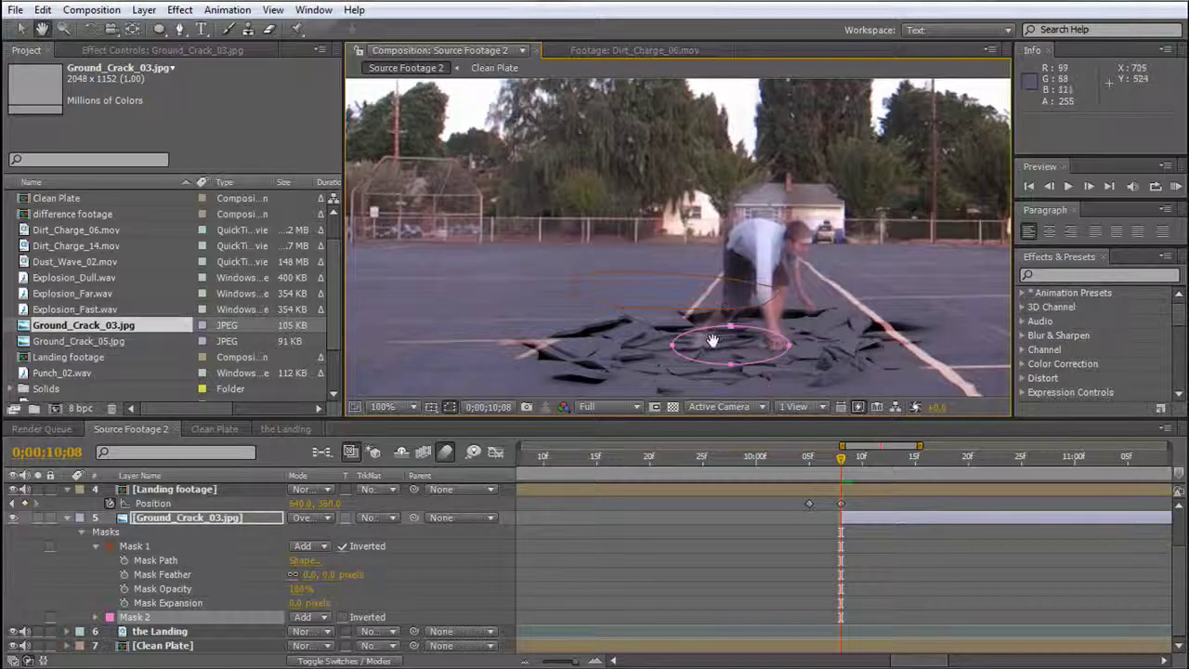
pyautogui.moveTo(727, 307); pyautogui.dragTo(704, 232)
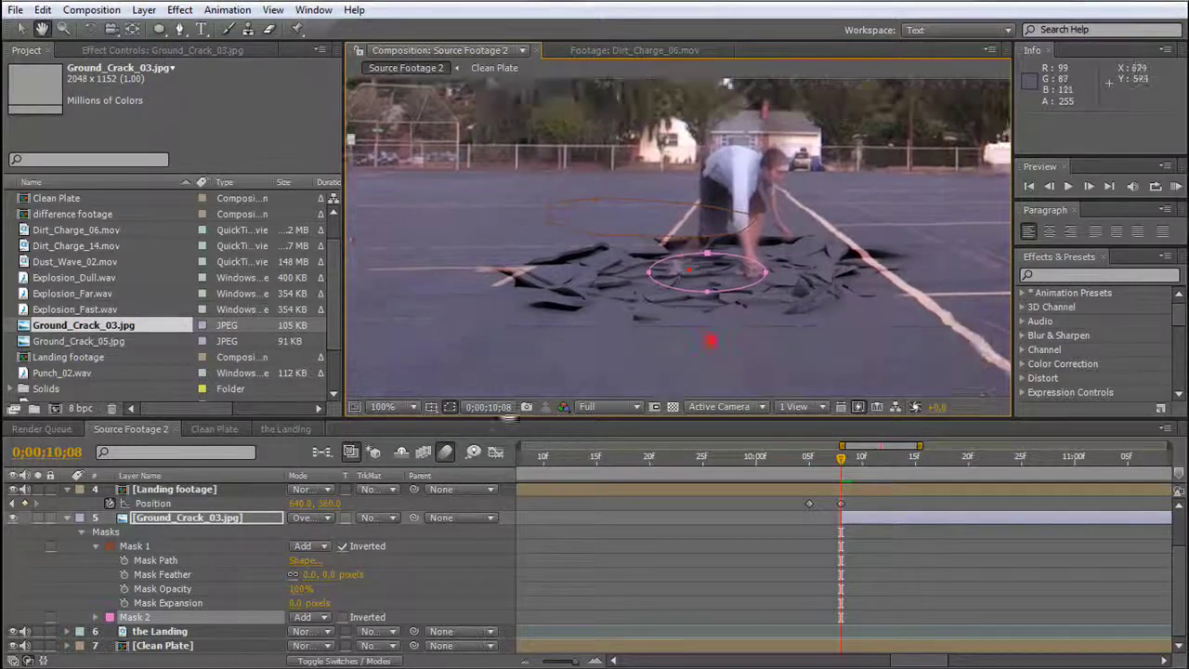
pyautogui.click(341, 547)
pyautogui.click(311, 546)
pyautogui.click(320, 565)
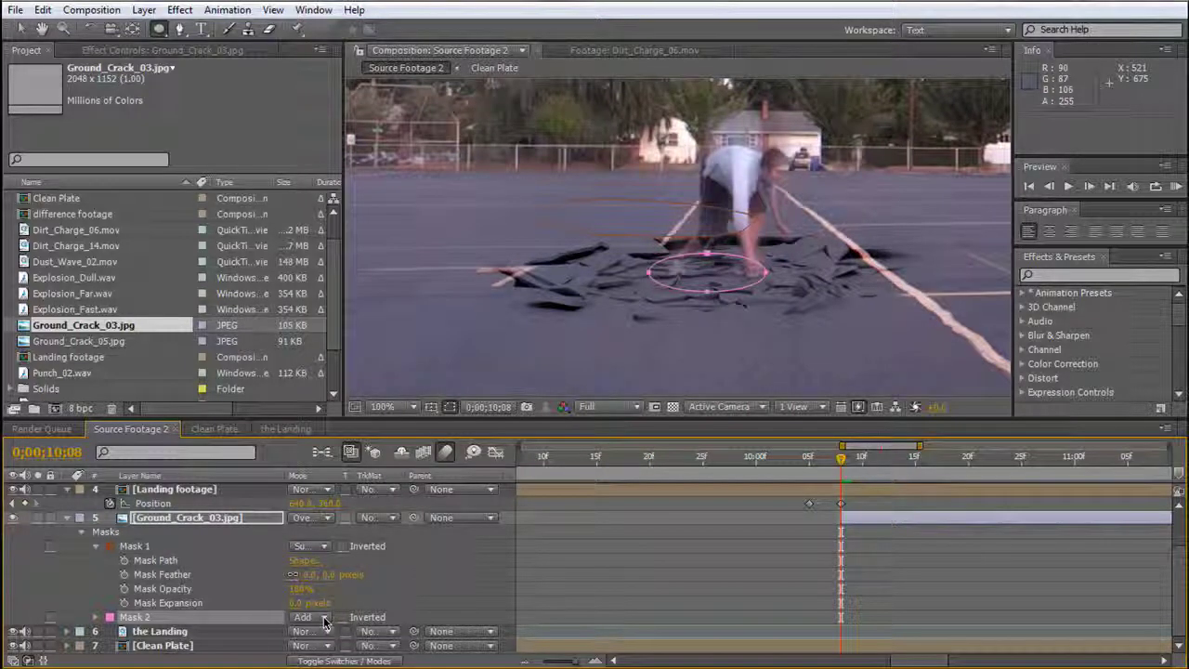
pyautogui.moveTo(156, 546); pyautogui.dragTo(160, 629)
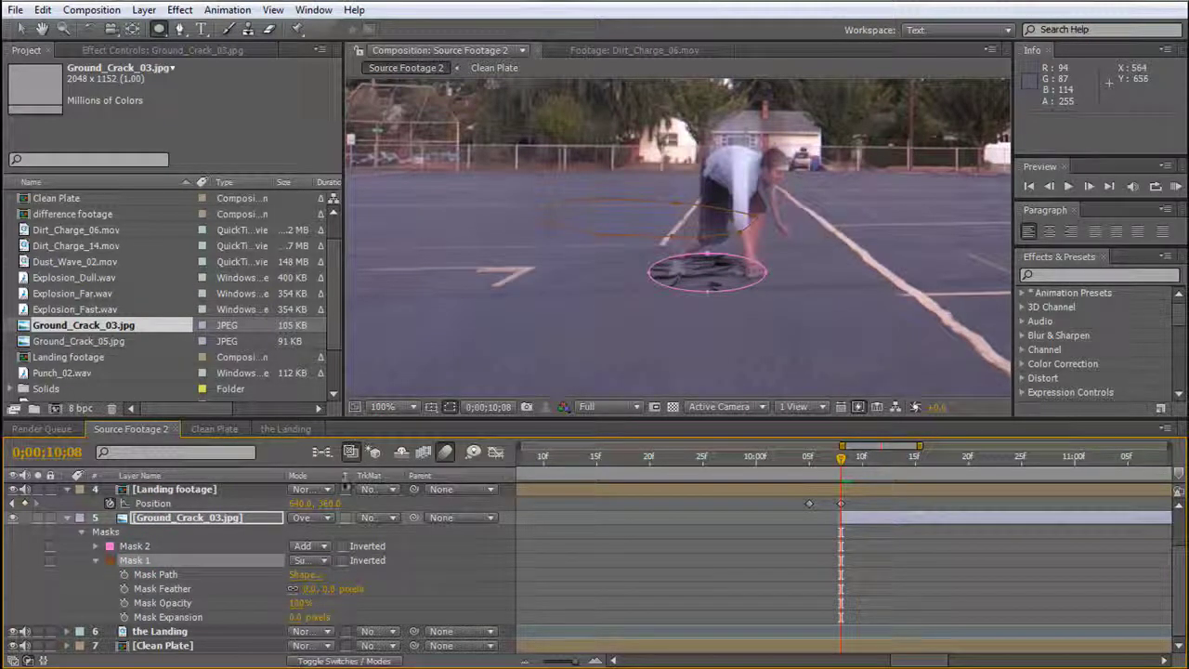
# Feather Mask 2 by 79 px and keyframe its expansion growing from about 110 px after landing.
pyautogui.click(95, 545)
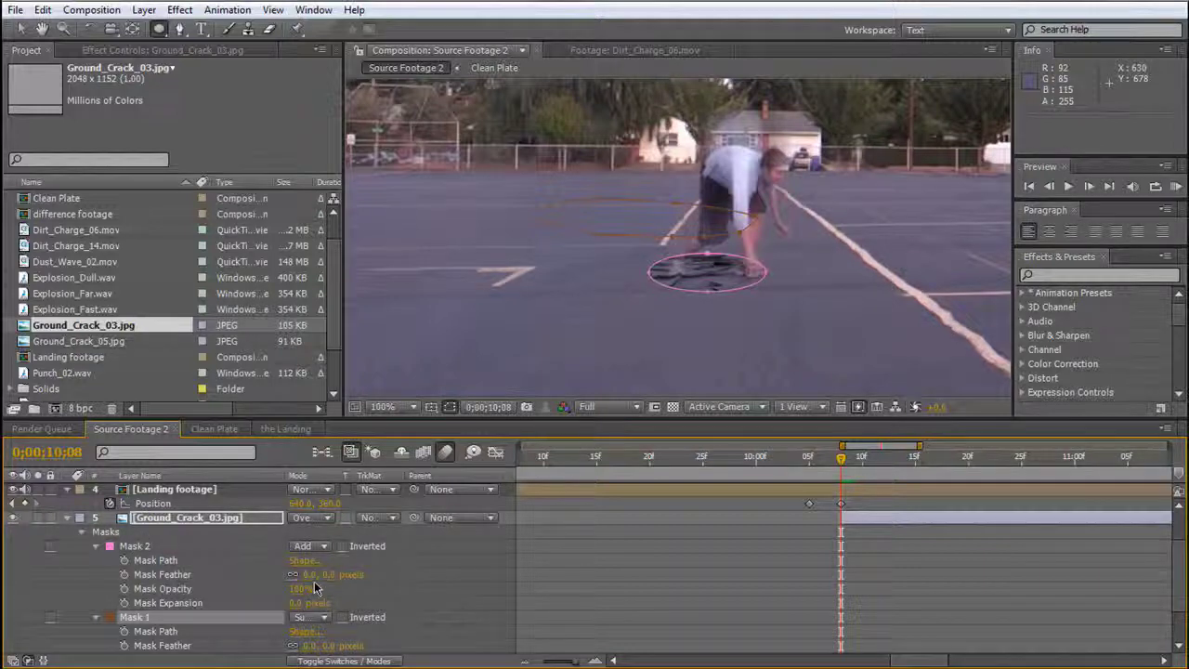
pyautogui.moveTo(312, 575); pyautogui.dragTo(365, 573)
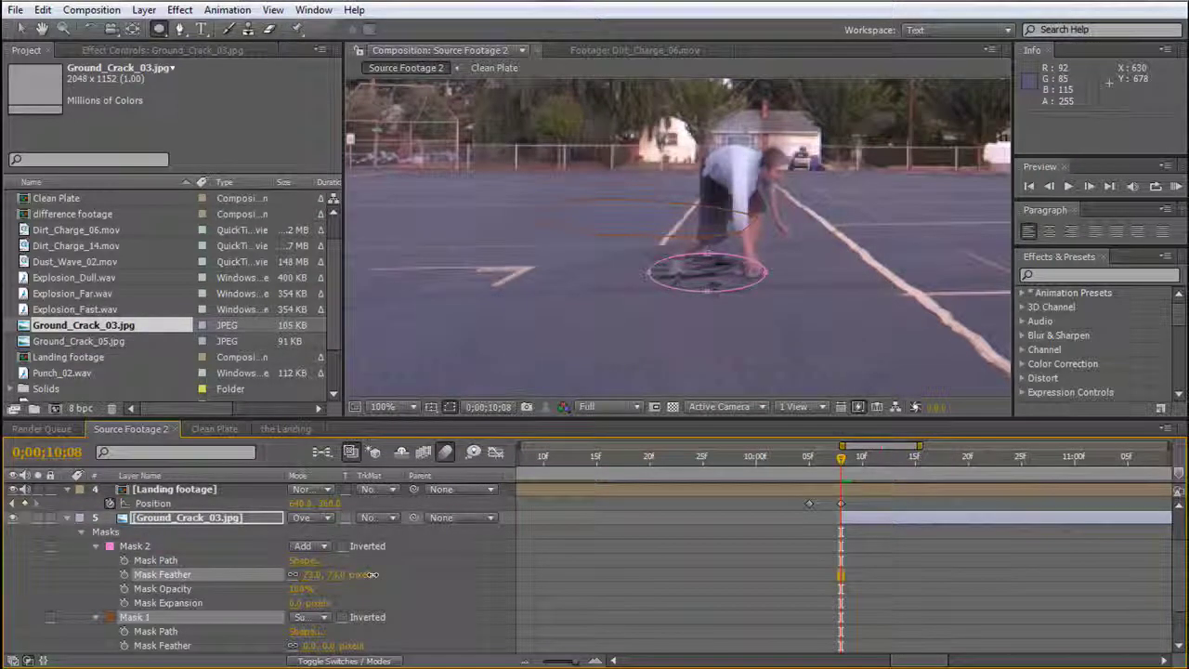
pyautogui.click(124, 603)
pyautogui.moveTo(299, 599); pyautogui.dragTo(325, 600)
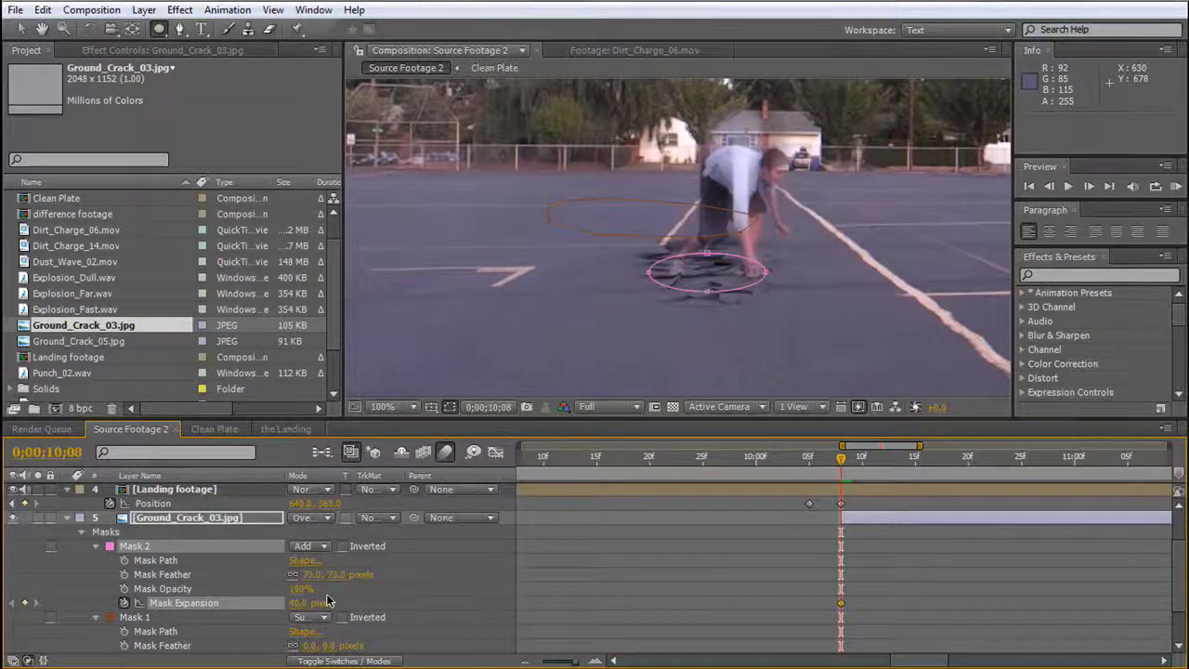
pyautogui.press('pagedown')
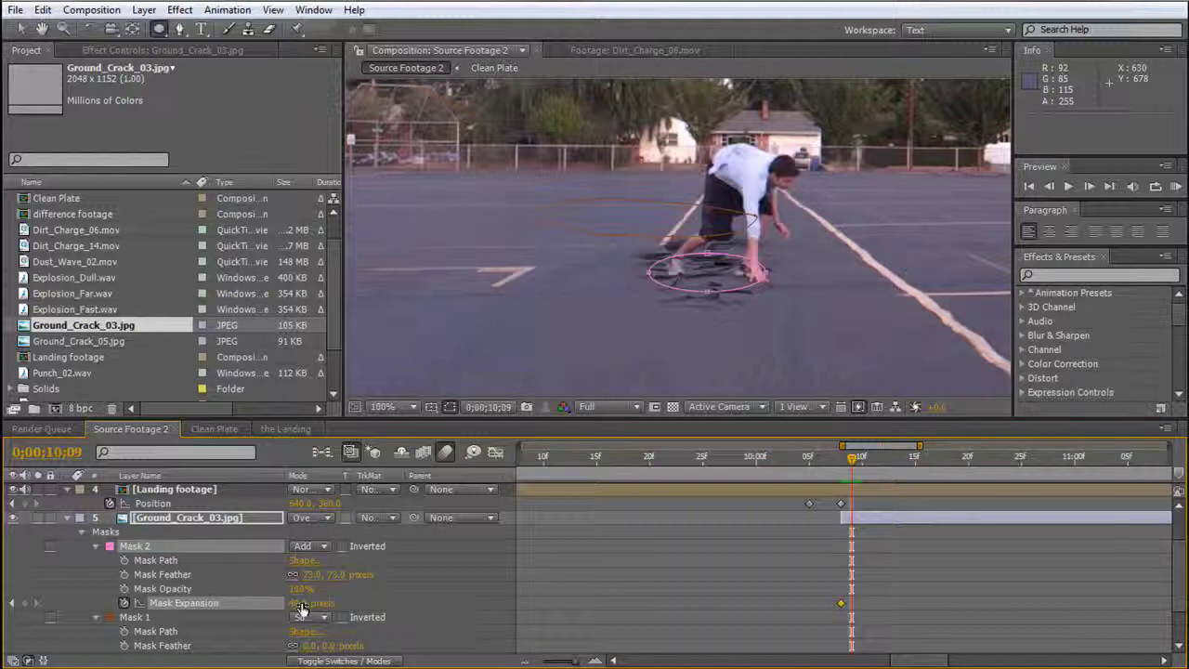
pyautogui.moveTo(302, 608); pyautogui.dragTo(676, 596)
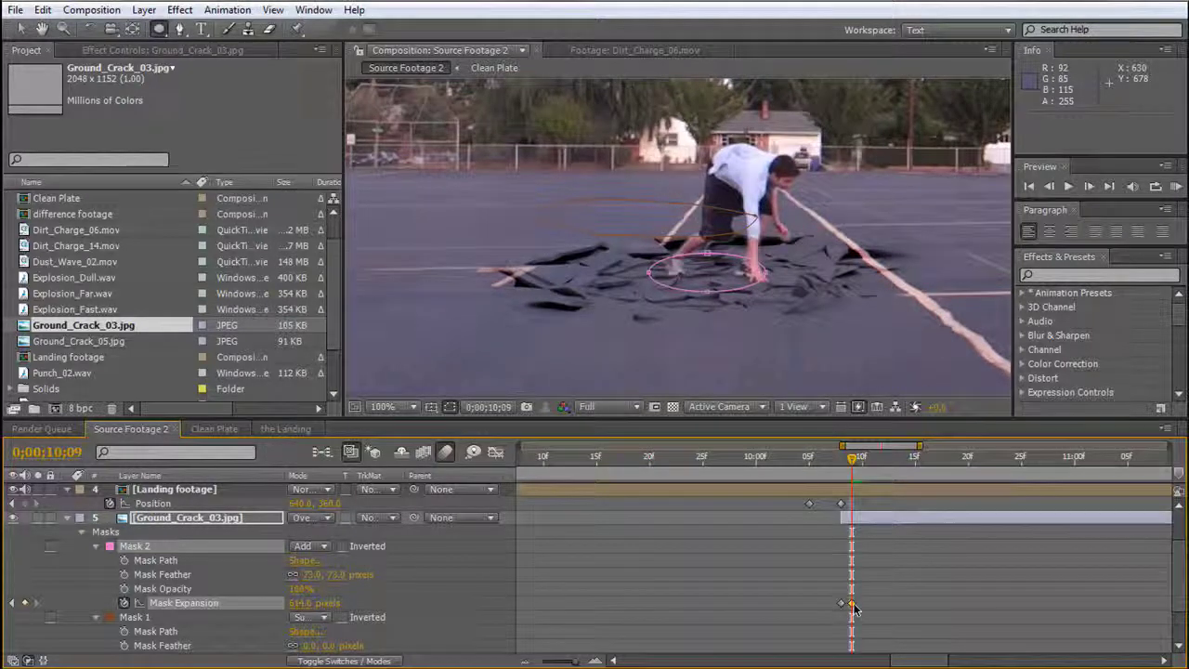
pyautogui.moveTo(855, 608); pyautogui.dragTo(863, 606)
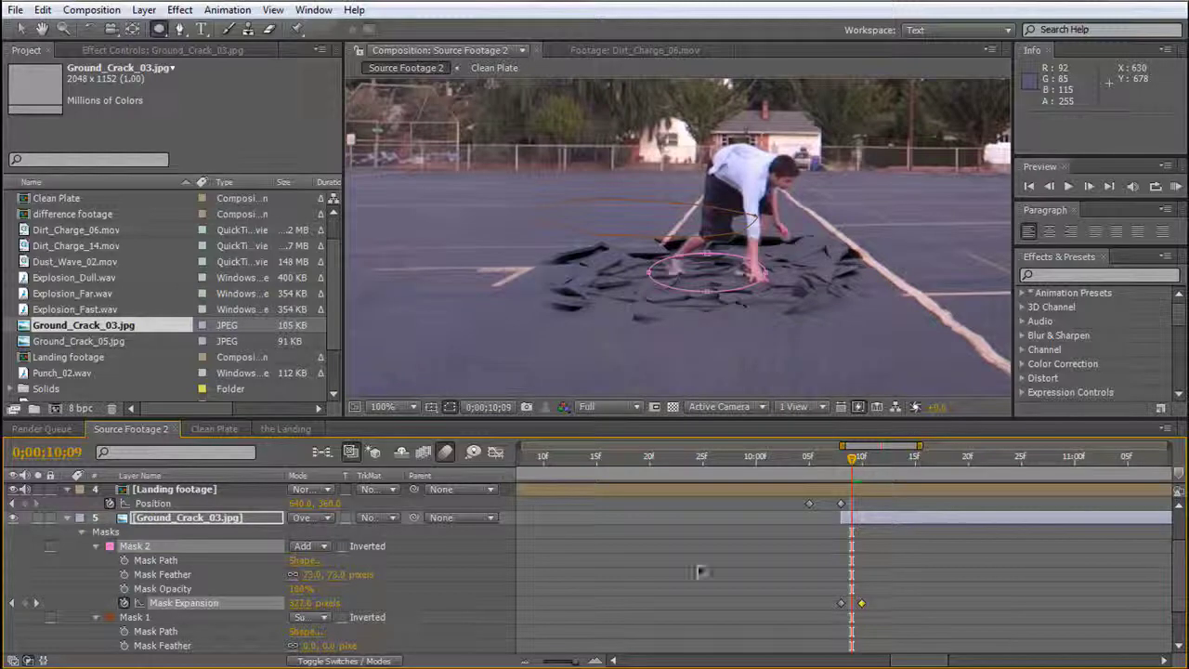
pyautogui.click(860, 462)
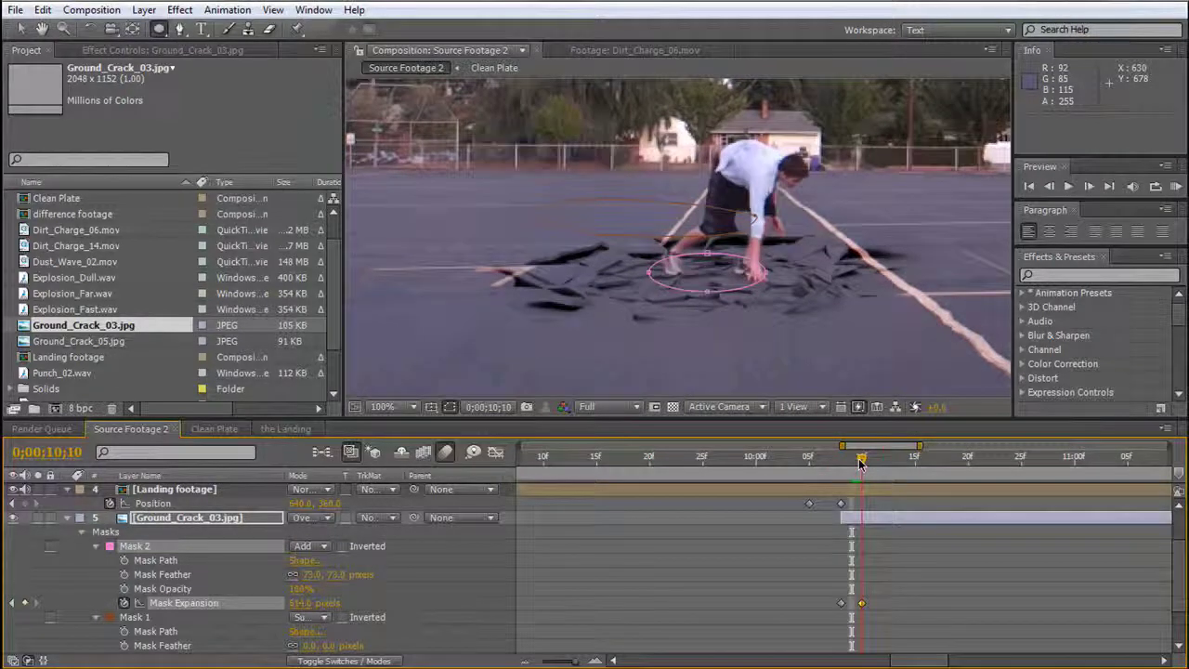
pyautogui.moveTo(860, 462); pyautogui.dragTo(948, 471)
pyautogui.scroll(-2, 759, 280)
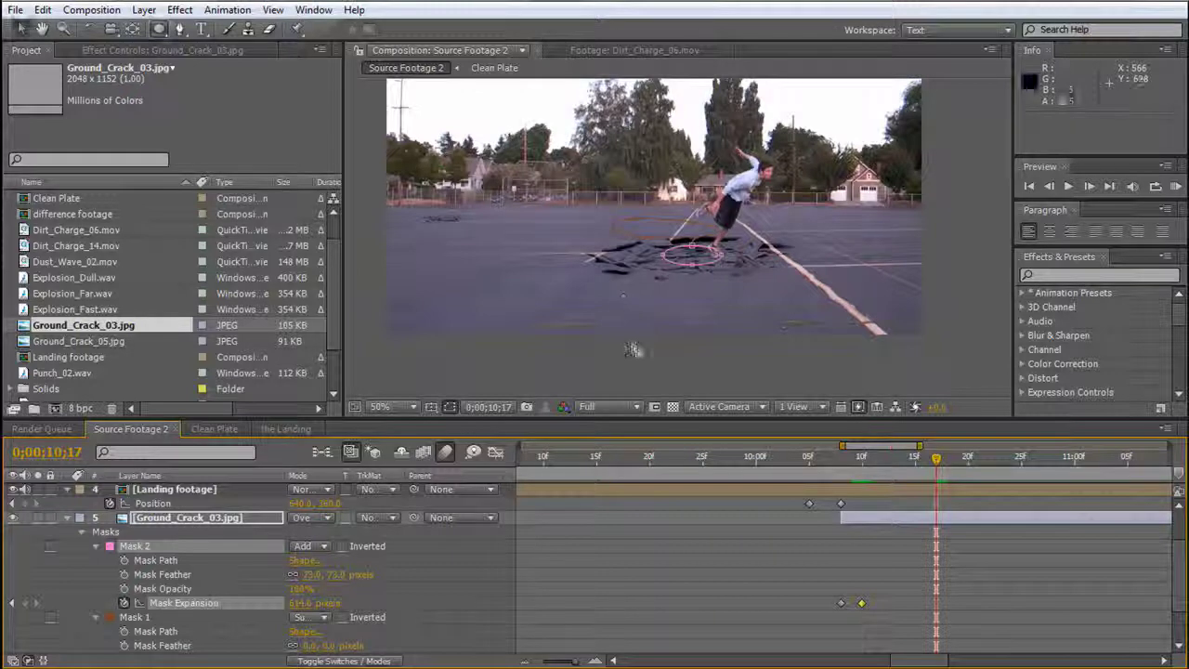
# Drop Bouncing_Debris_06.mov into the composition, position it on the crack, and preview the landing.
pyautogui.click(639, 347)
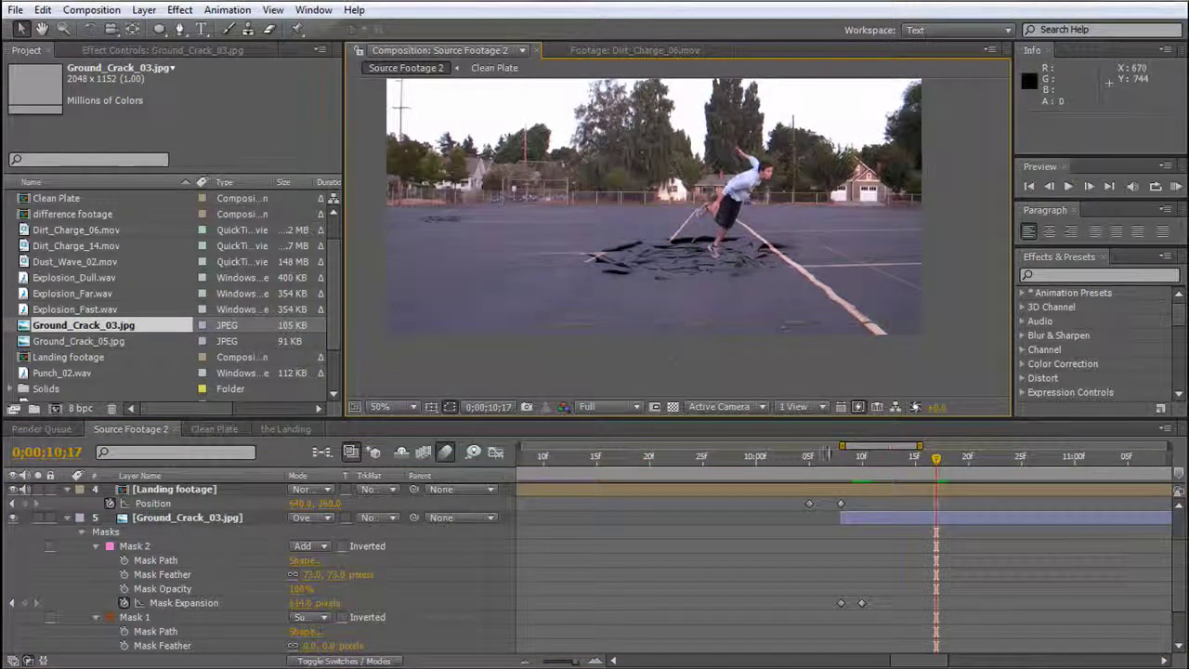
pyautogui.scroll(3, 190, 585)
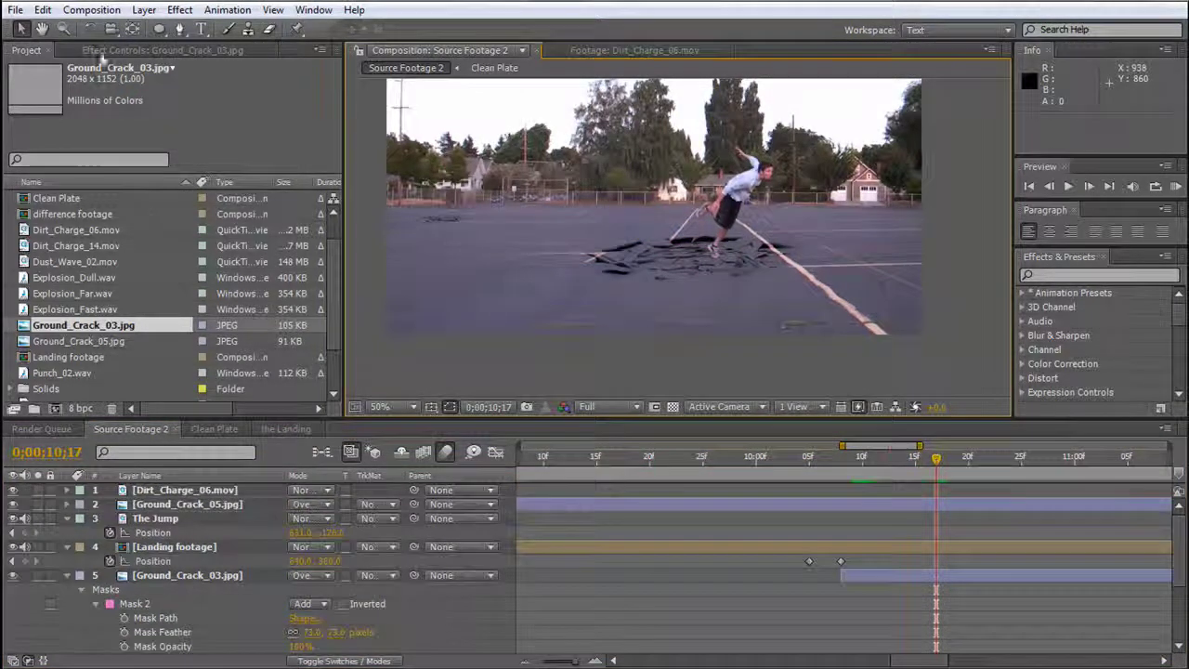
pyautogui.scroll(-3, 85, 282)
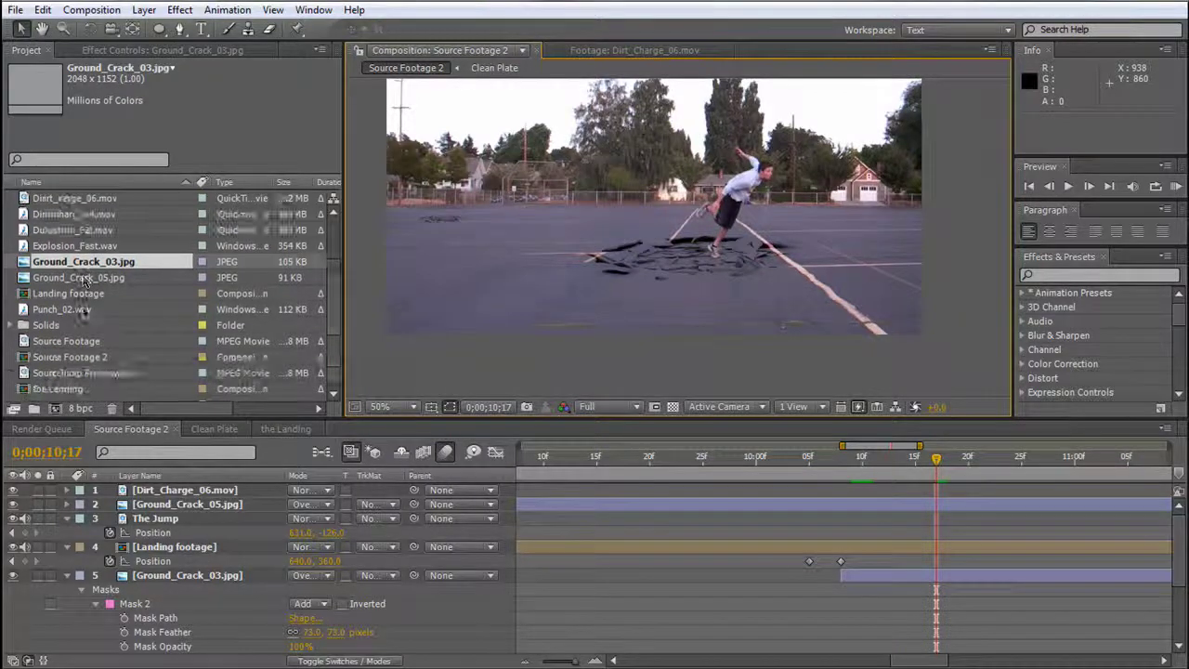
pyautogui.scroll(5, 83, 288)
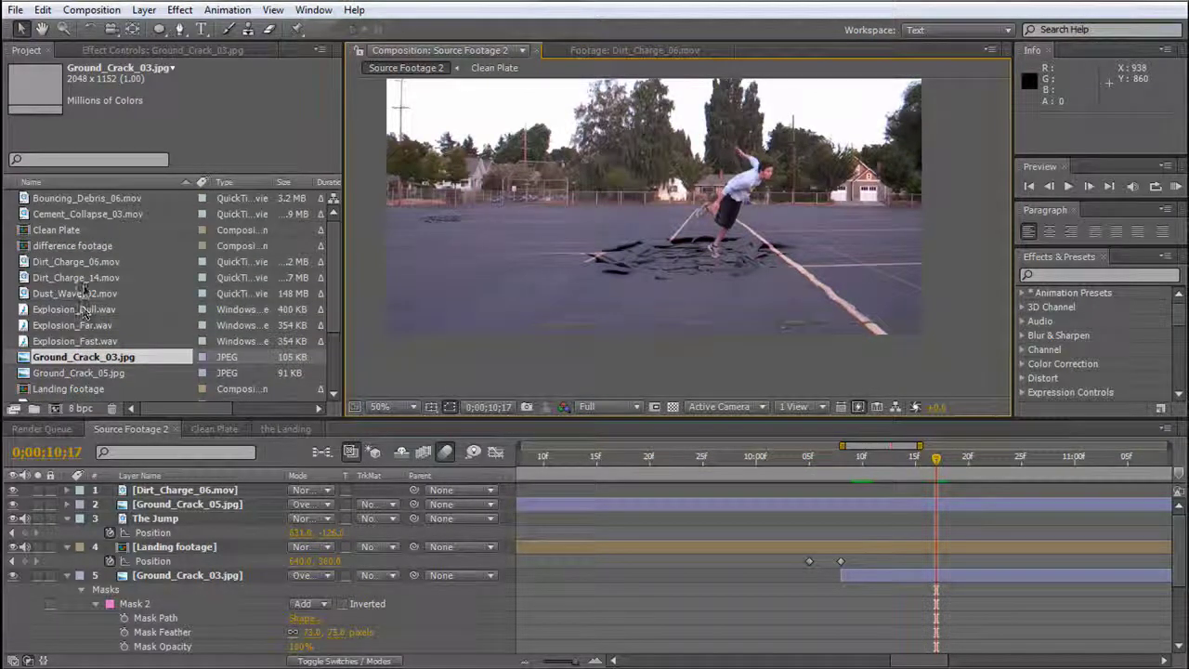
pyautogui.moveTo(88, 198); pyautogui.dragTo(847, 578)
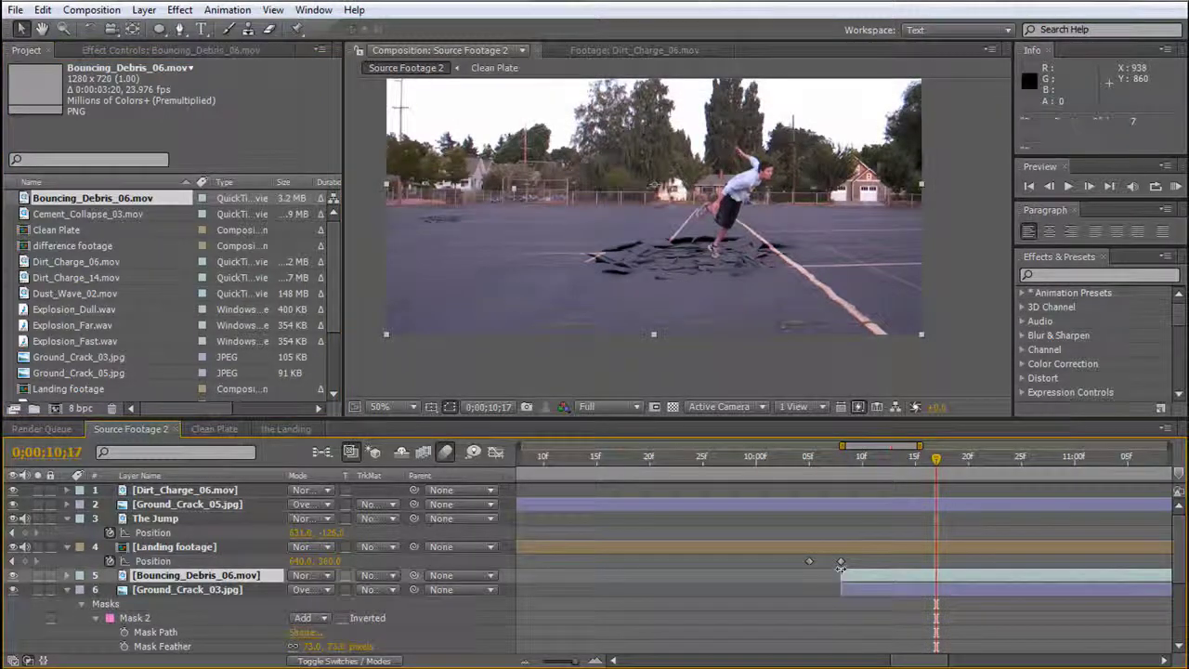
pyautogui.moveTo(623, 203); pyautogui.dragTo(674, 240)
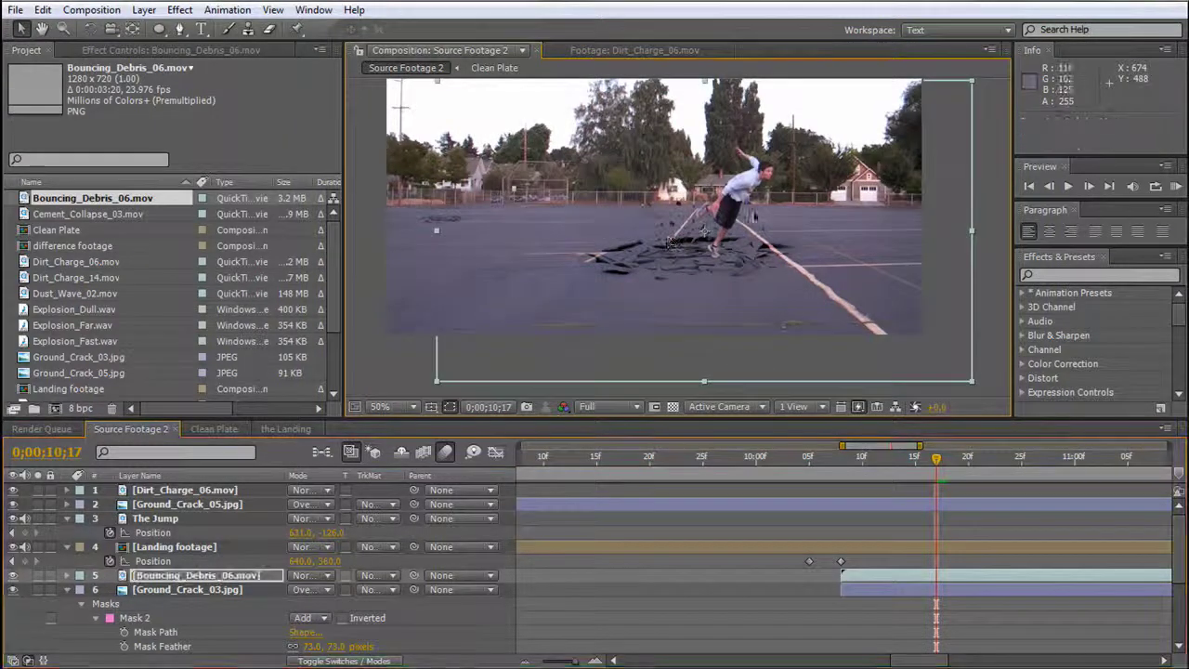
pyautogui.moveTo(862, 471); pyautogui.dragTo(1023, 457)
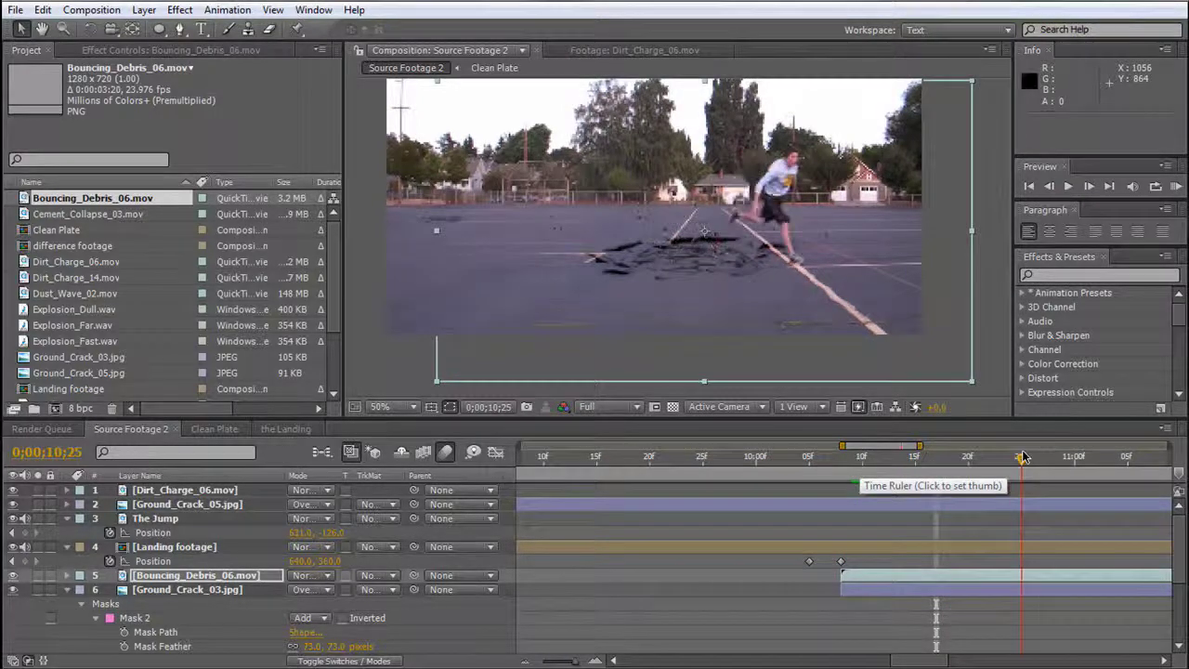
# Time-stretch Bouncing_Debris_06 to a 50% stretch factor and review it at 0;00;10;11.
pyautogui.rightClick(182, 581)
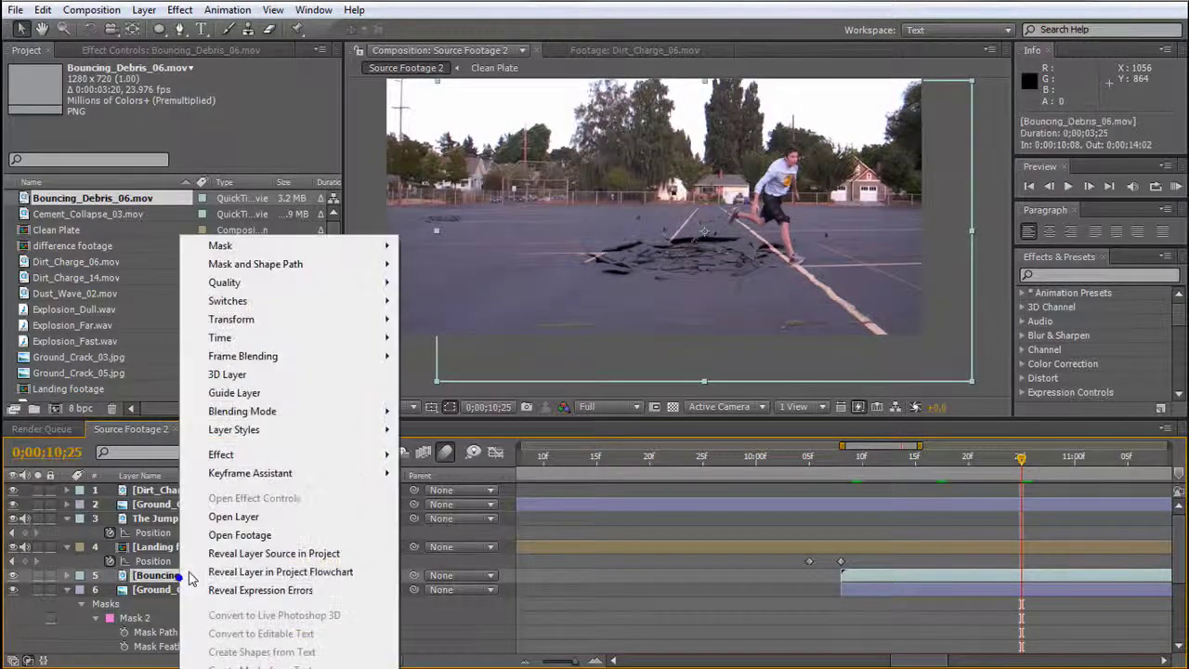
pyautogui.moveTo(318, 346)
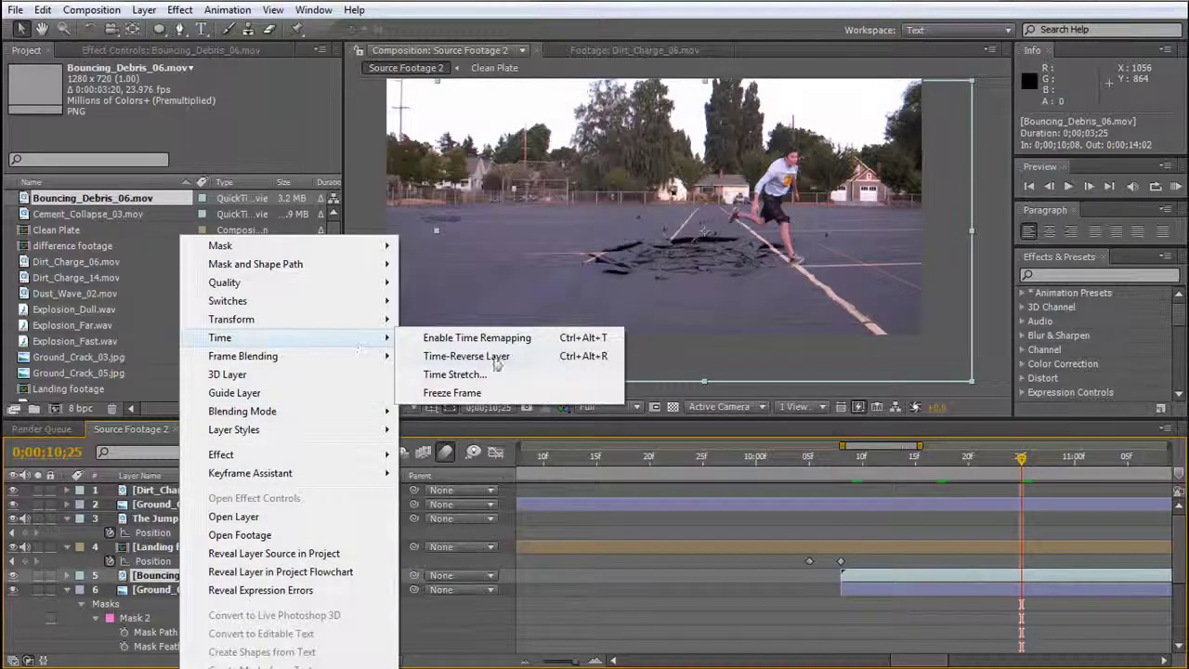
pyautogui.click(493, 374)
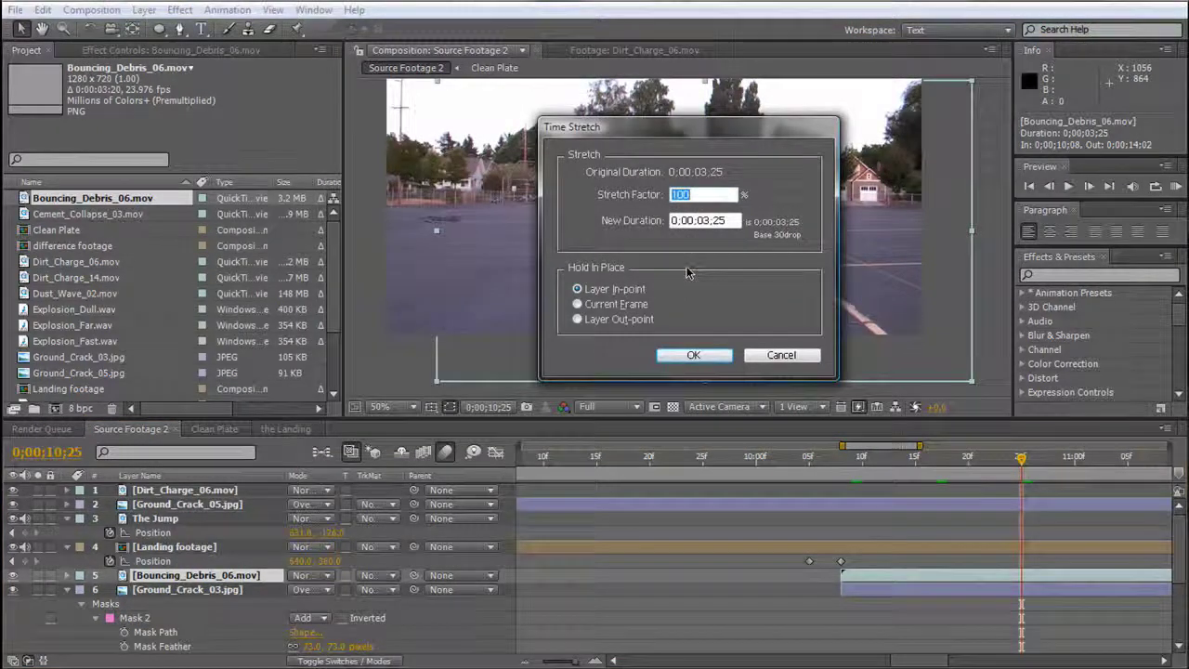
pyautogui.write('50')
pyautogui.press('Return')
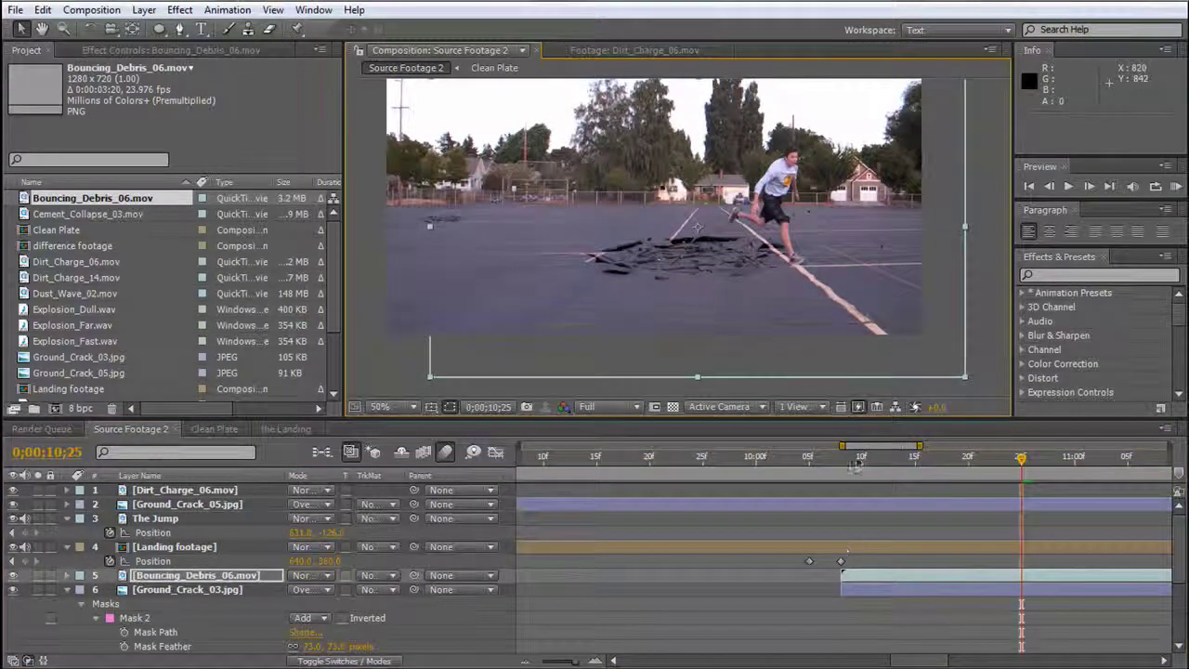
pyautogui.moveTo(847, 458); pyautogui.dragTo(1075, 451)
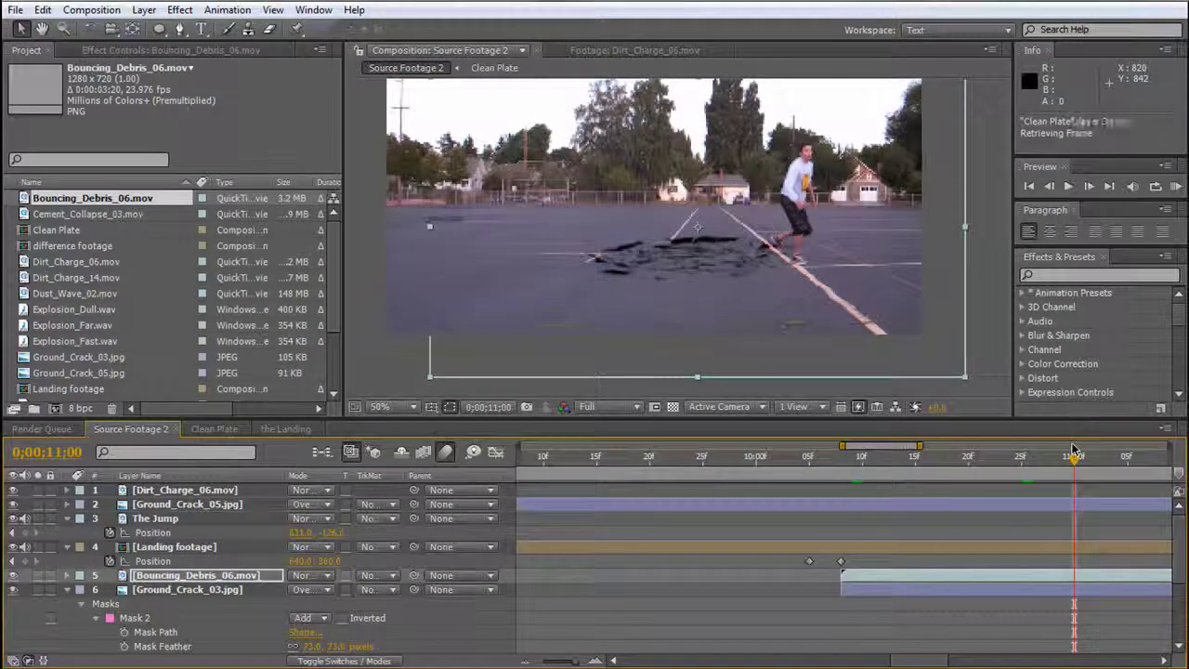
pyautogui.click(875, 459)
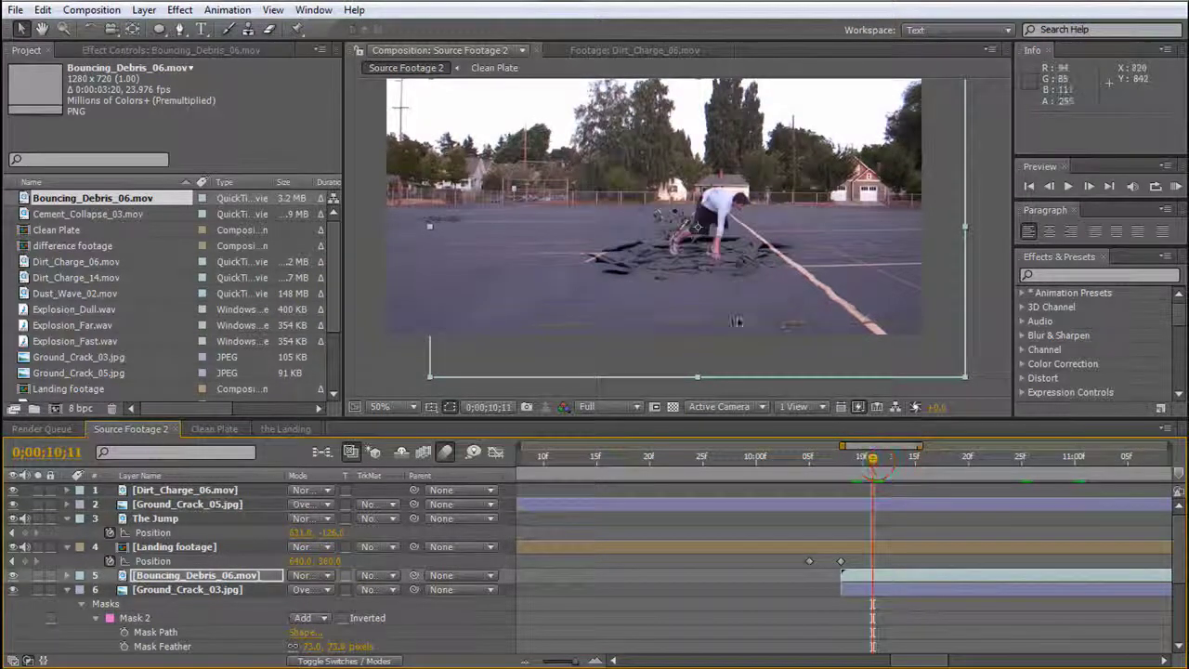
pyautogui.scroll(4, 627, 216)
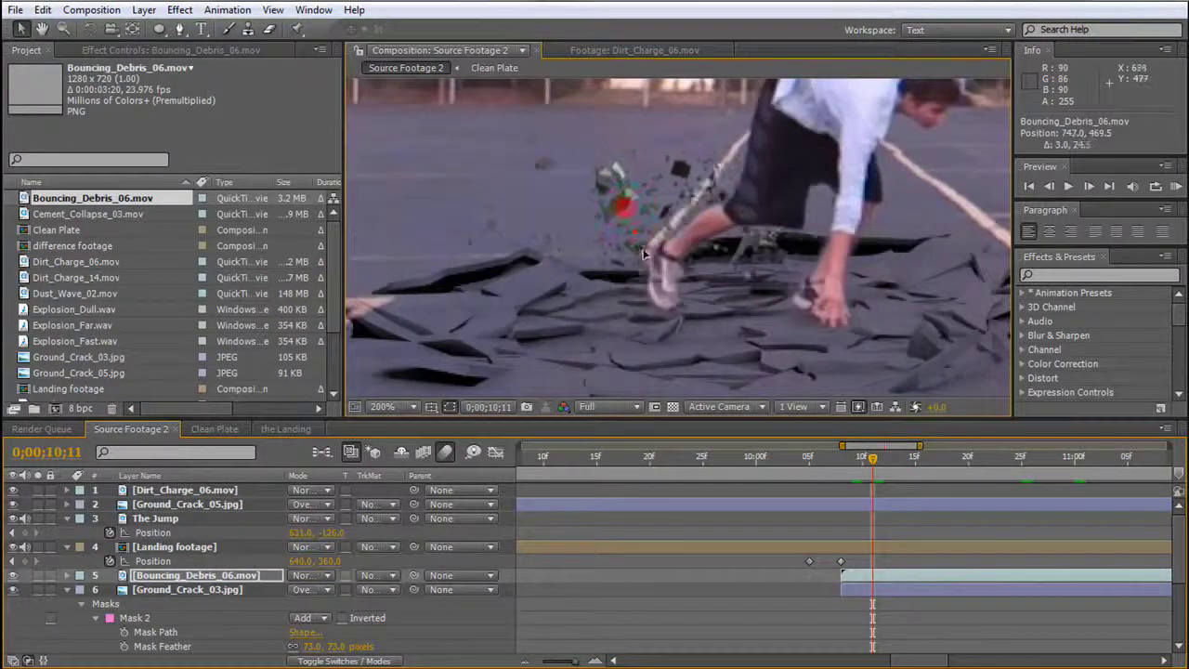
# Add Levels to the debris layer and brighten its Blue channel, raising the blue gamma.
pyautogui.click(180, 10)
pyautogui.moveTo(285, 172)
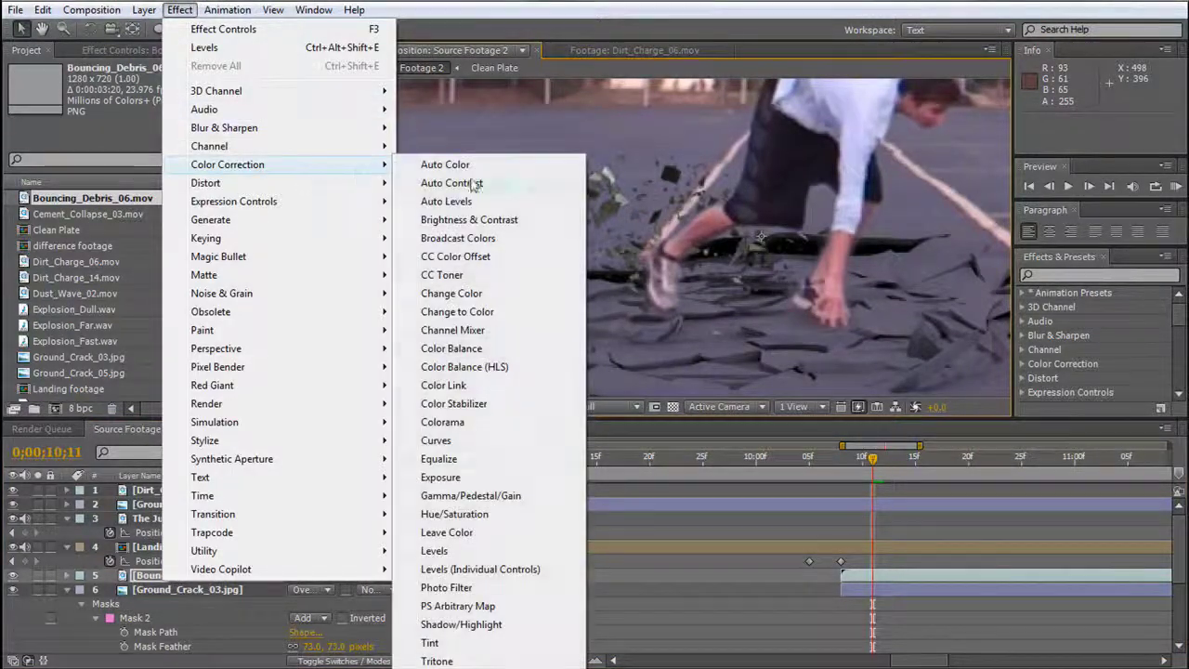
pyautogui.click(482, 552)
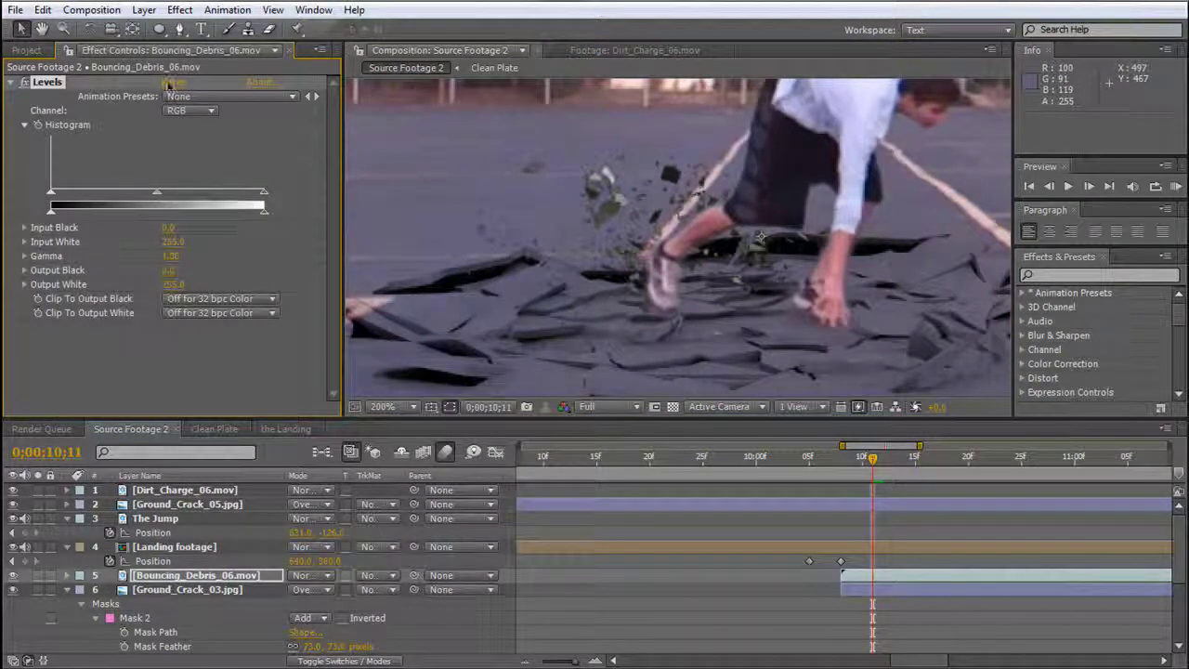
pyautogui.click(177, 112)
pyautogui.click(191, 168)
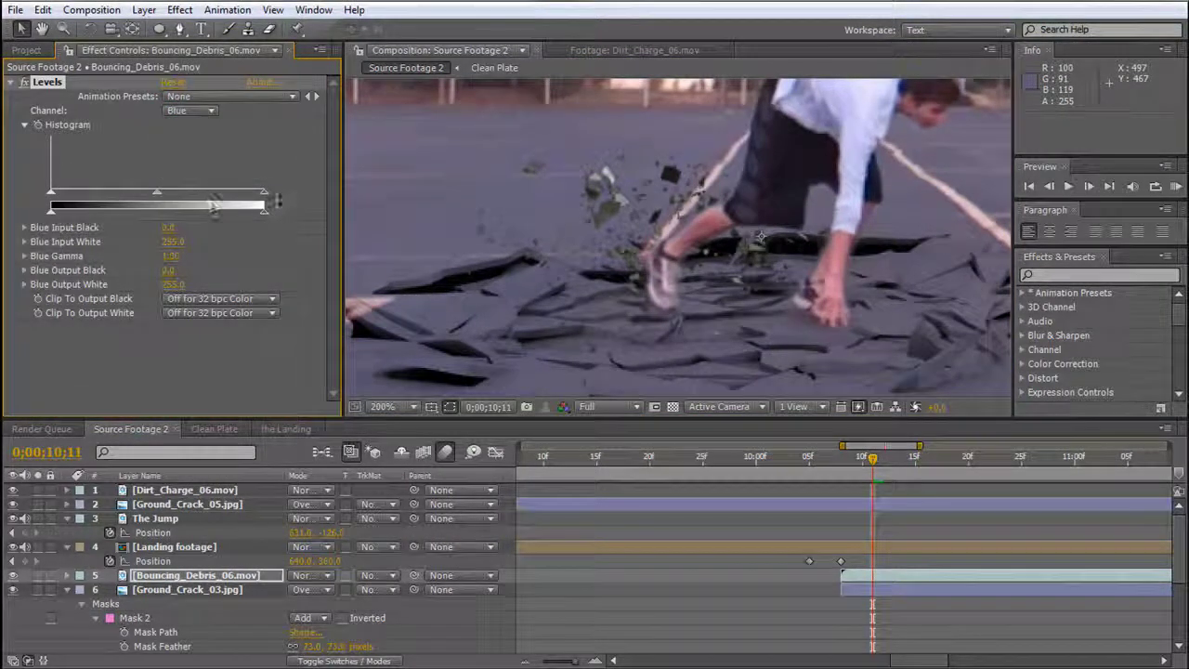
pyautogui.moveTo(264, 195)
pyautogui.mouseDown()
pyautogui.moveTo(125, 202)
pyautogui.moveTo(279, 200)
pyautogui.mouseUp()
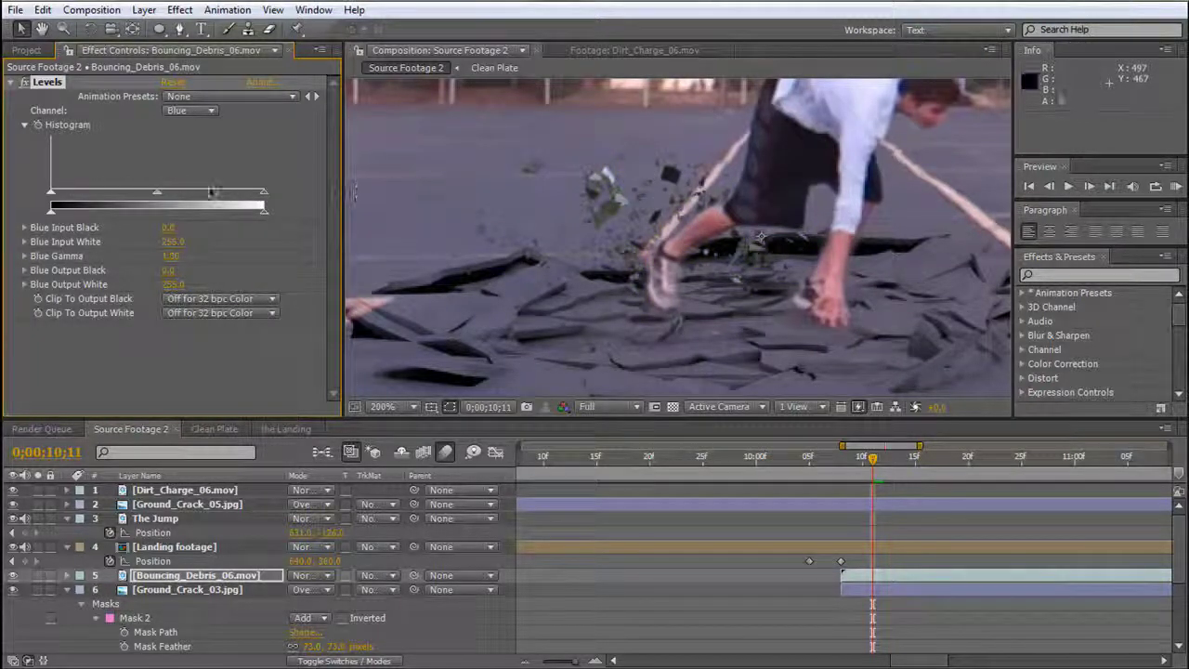
pyautogui.moveTo(157, 193)
pyautogui.mouseDown()
pyautogui.moveTo(114, 208)
pyautogui.moveTo(136, 193)
pyautogui.mouseUp()
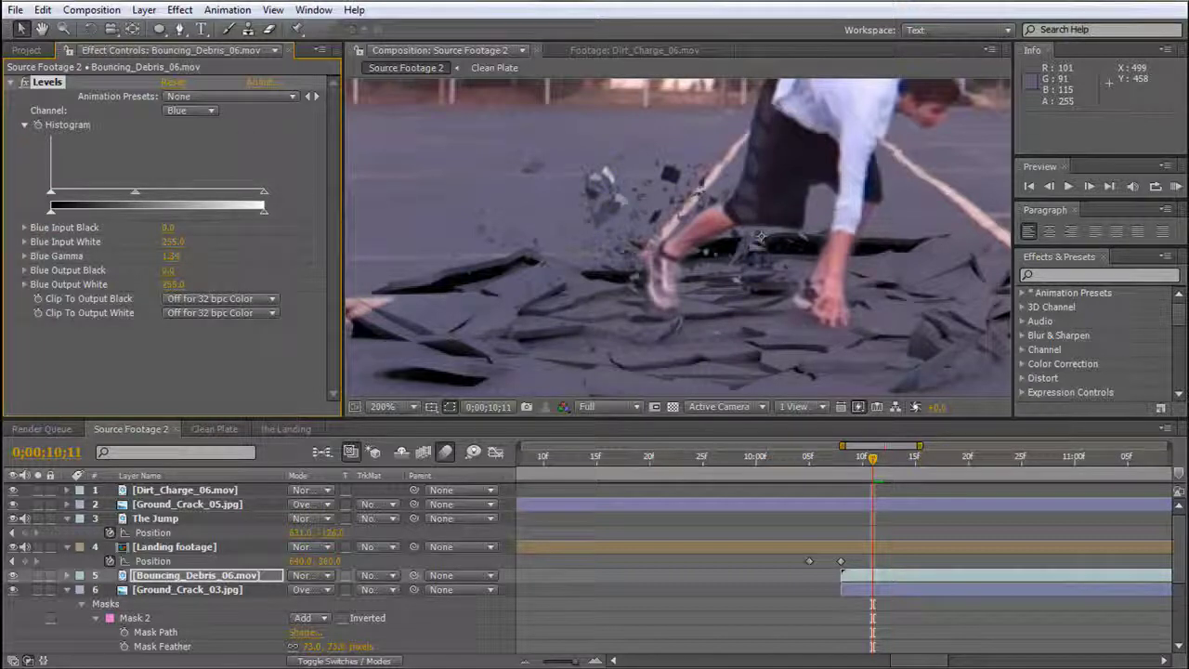
# Nudge the Green gamma, lower Red input black and darken Red midtones to about 0.95.
pyautogui.click(197, 111)
pyautogui.click(202, 94)
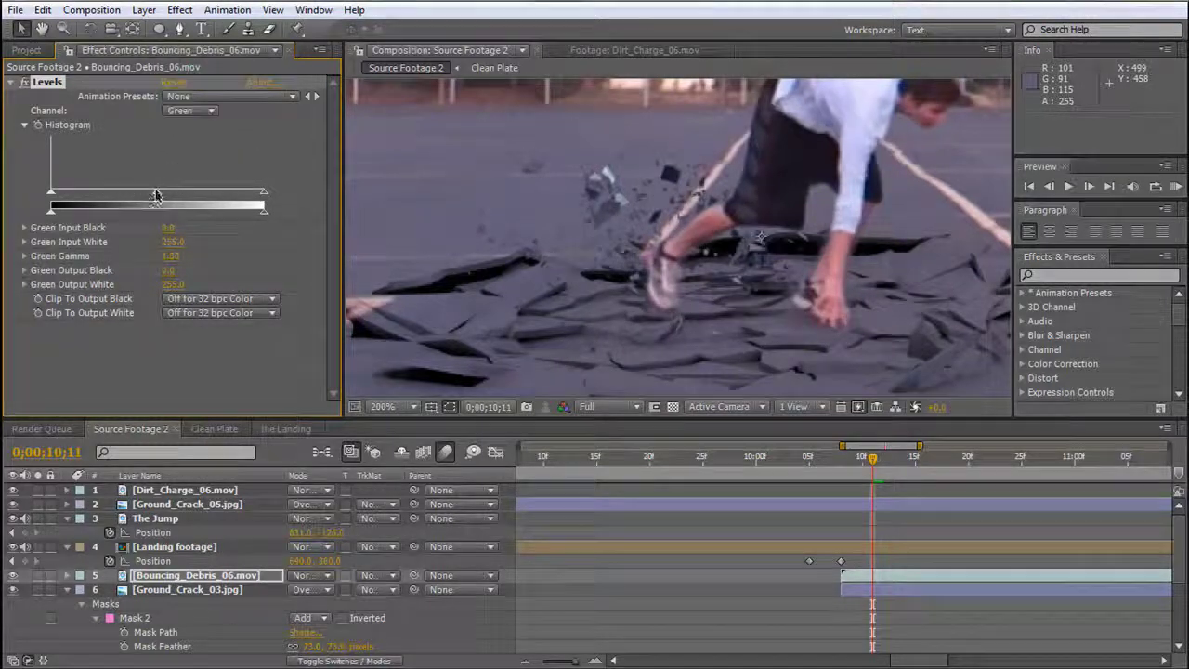
pyautogui.moveTo(167, 195); pyautogui.dragTo(164, 197)
pyautogui.click(191, 112)
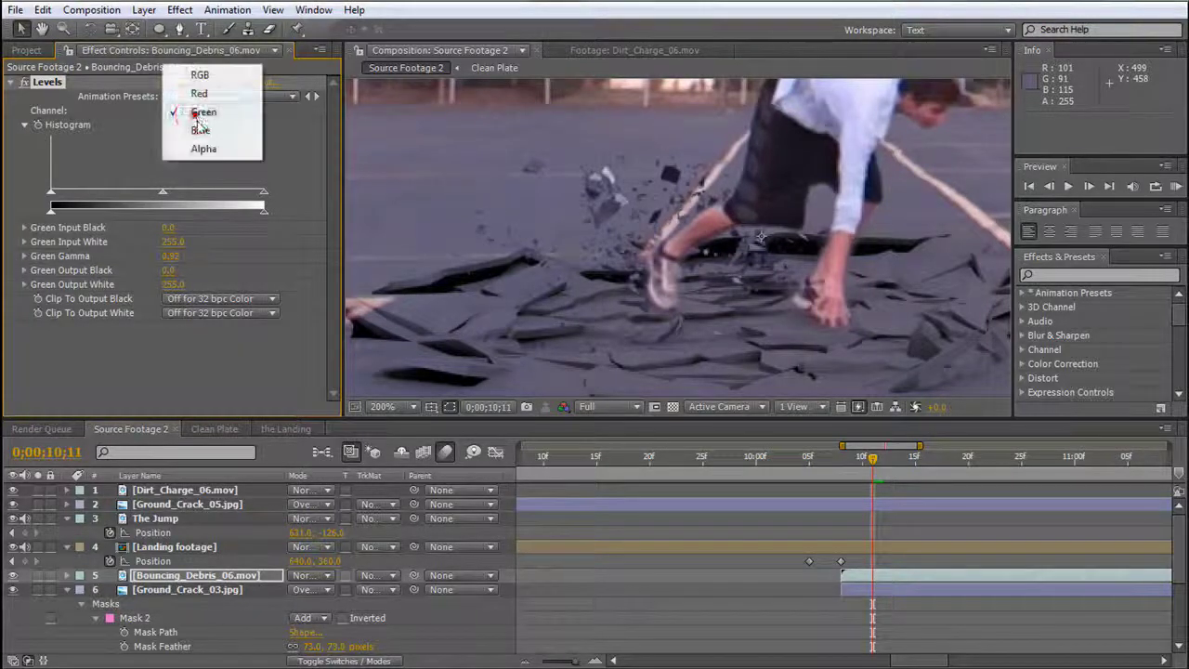
pyautogui.click(185, 94)
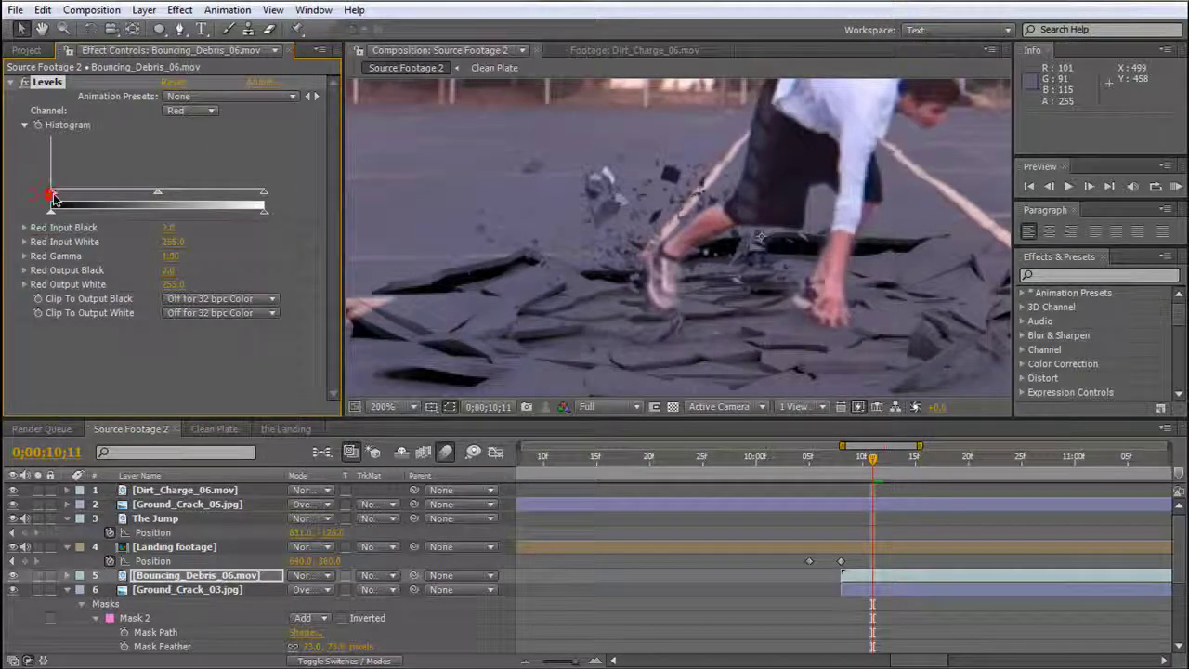
pyautogui.moveTo(61, 200); pyautogui.dragTo(56, 200)
pyautogui.moveTo(259, 196)
pyautogui.mouseDown()
pyautogui.moveTo(245, 192)
pyautogui.moveTo(264, 194)
pyautogui.mouseUp()
pyautogui.moveTo(158, 199); pyautogui.dragTo(162, 200)
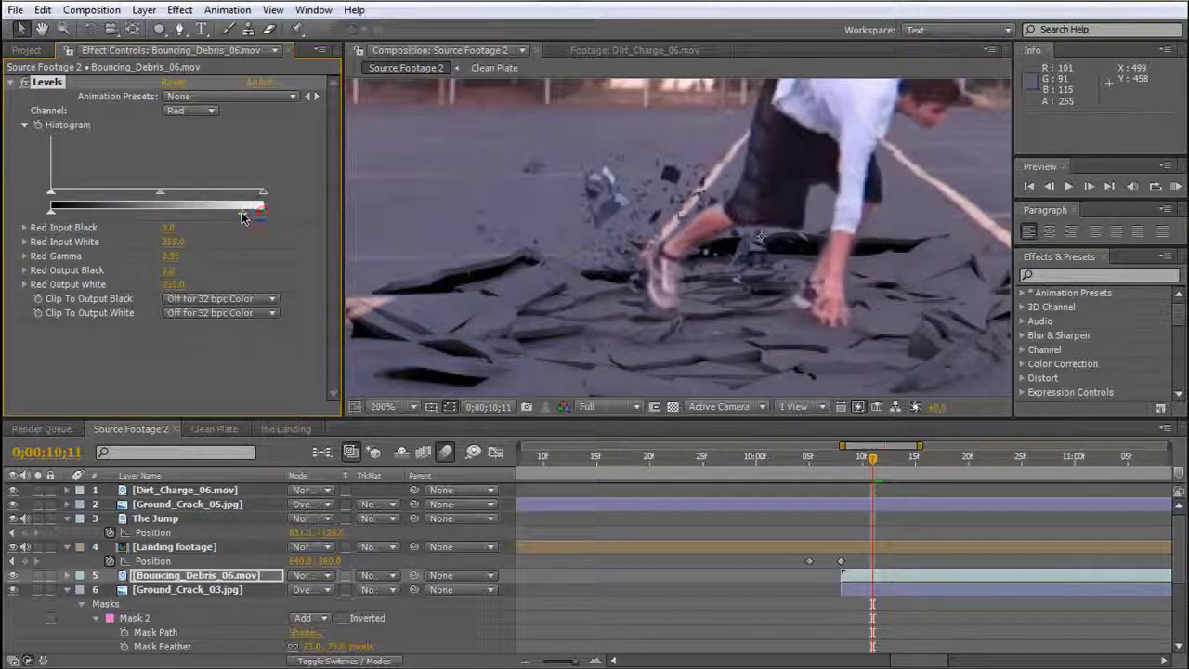
pyautogui.click(59, 213)
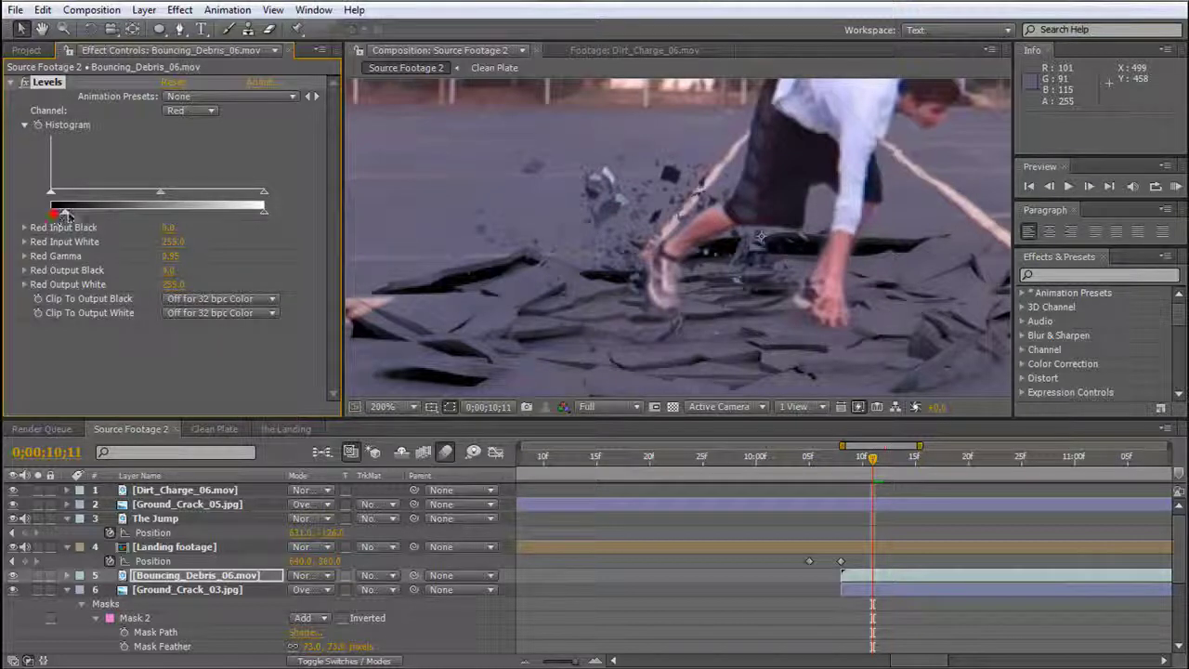
pyautogui.click(191, 110)
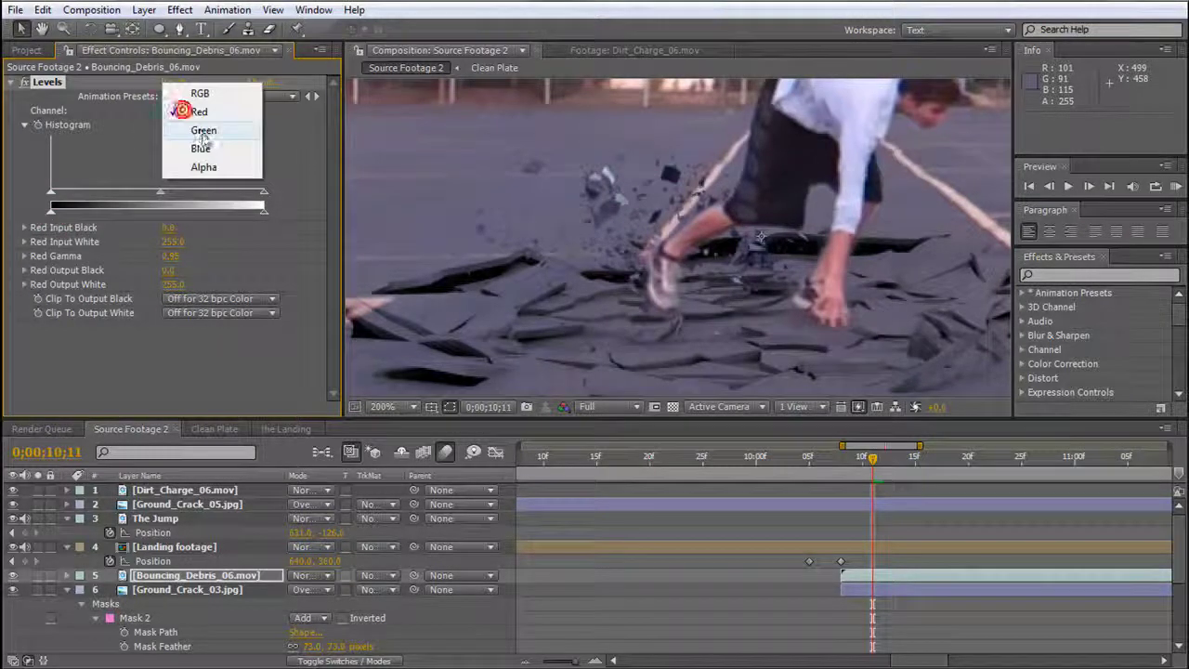
pyautogui.click(204, 148)
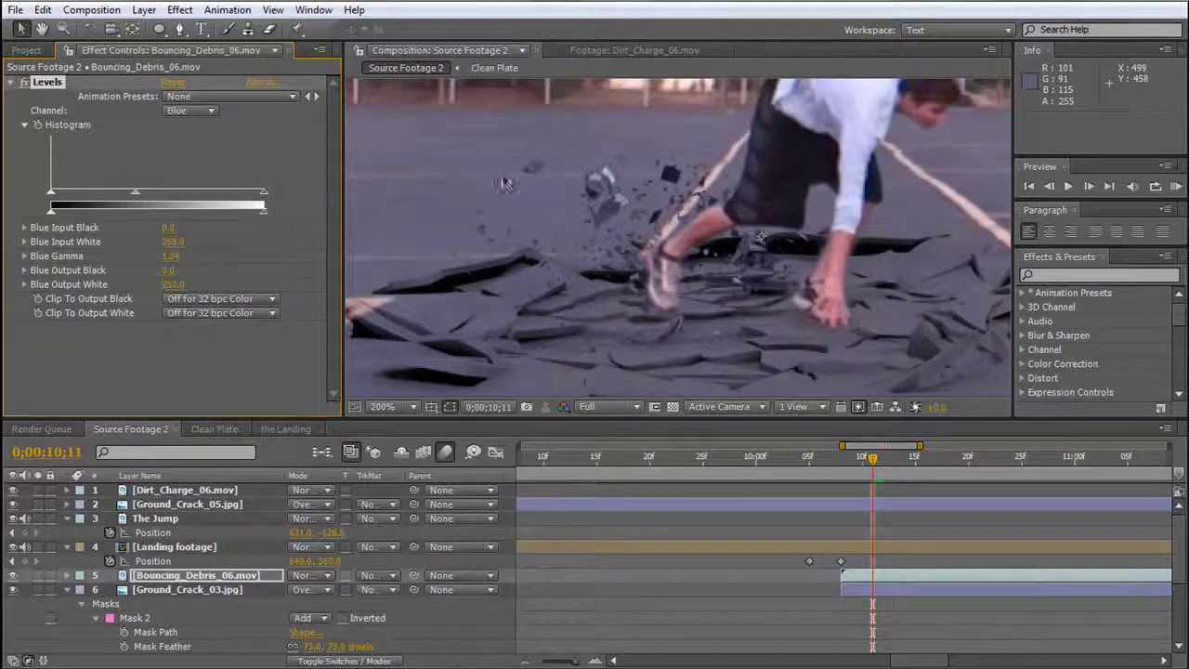
pyautogui.click(181, 9)
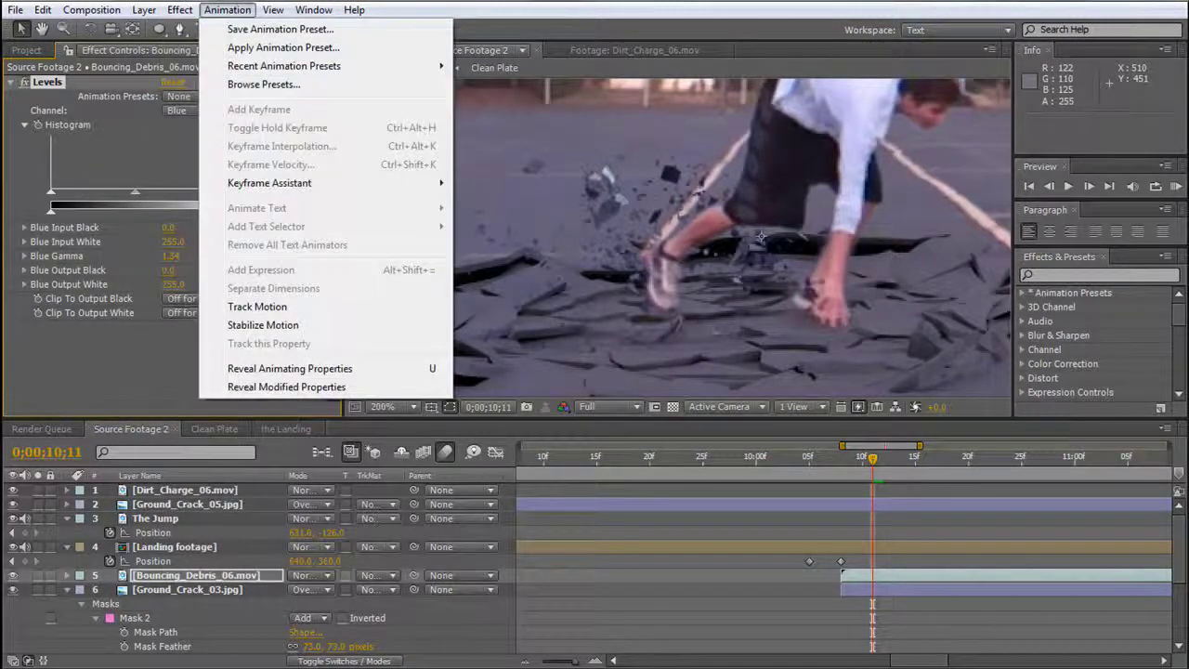
# Add Fast Blur to the debris layer, trying Blurriness 5 before settling on 1.
pyautogui.moveTo(336, 127)
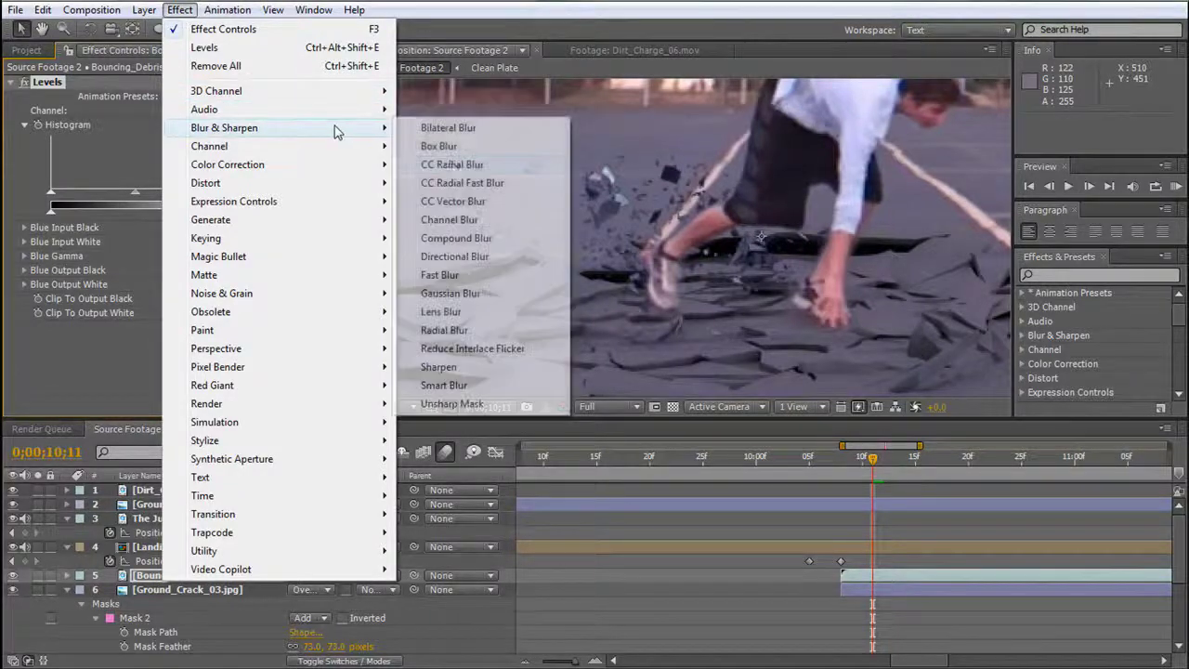
pyautogui.click(483, 275)
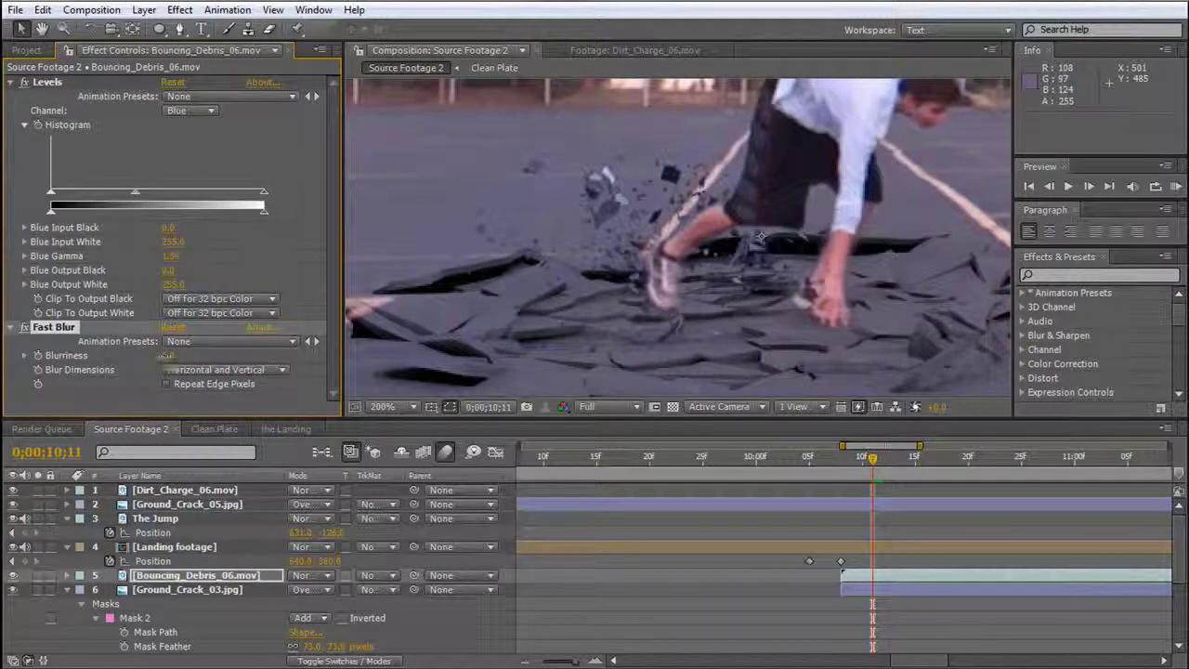
pyautogui.click(169, 355)
pyautogui.write('5')
pyautogui.press('Return')
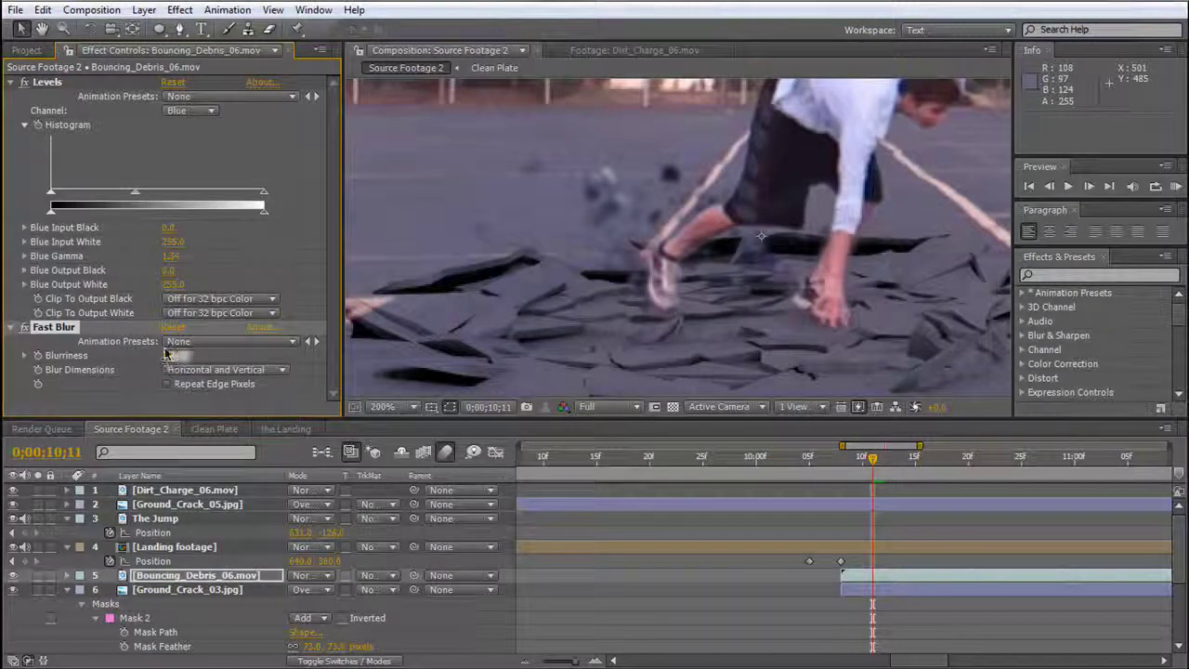
pyautogui.click(169, 356)
pyautogui.write('1')
pyautogui.press('Return')
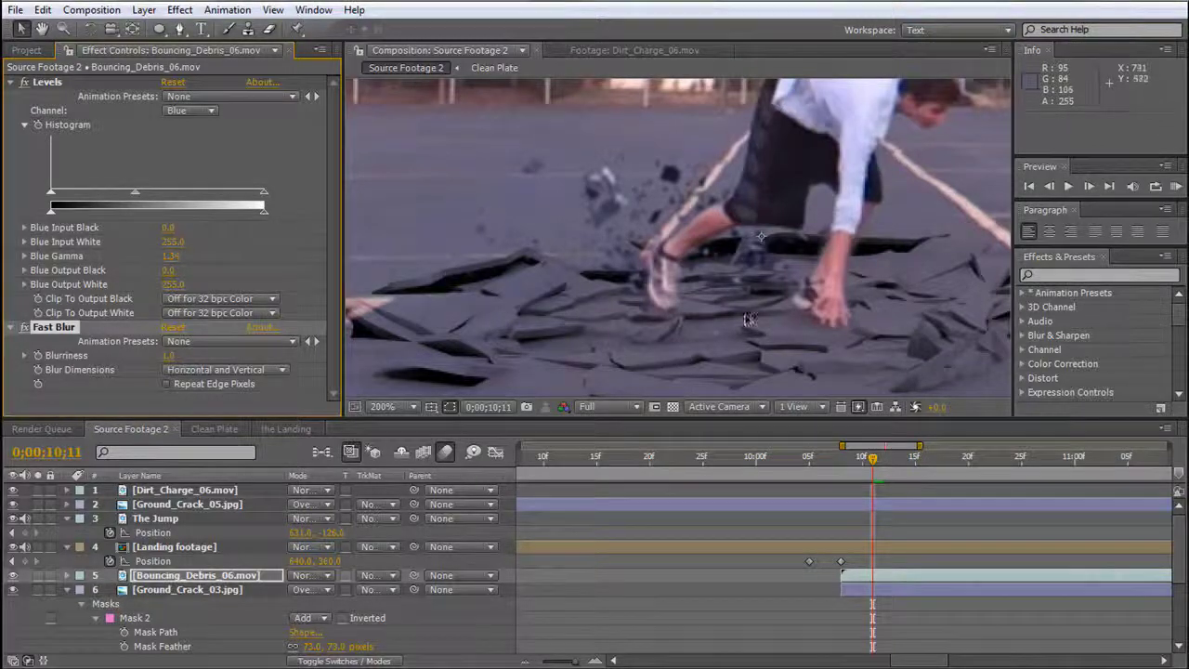
# Select the Ground_Crack_03 layer for its own effect.
pyautogui.scroll(-2, 718, 214)
pyautogui.scroll(2, 718, 213)
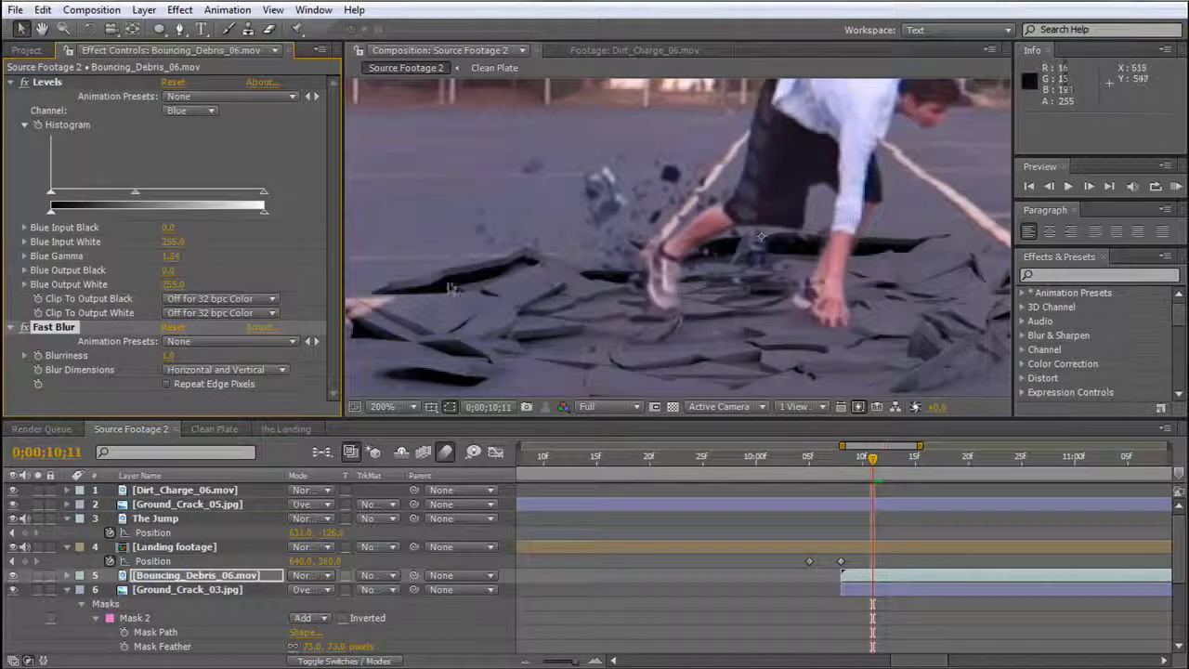
pyautogui.click(185, 588)
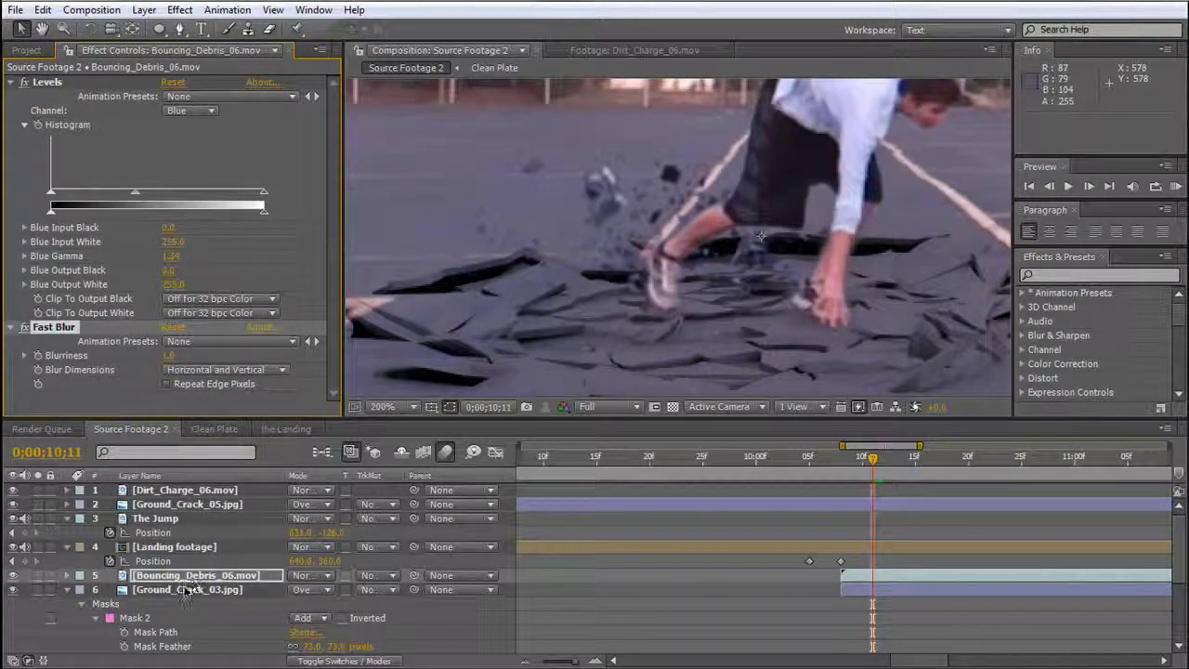
pyautogui.click(180, 11)
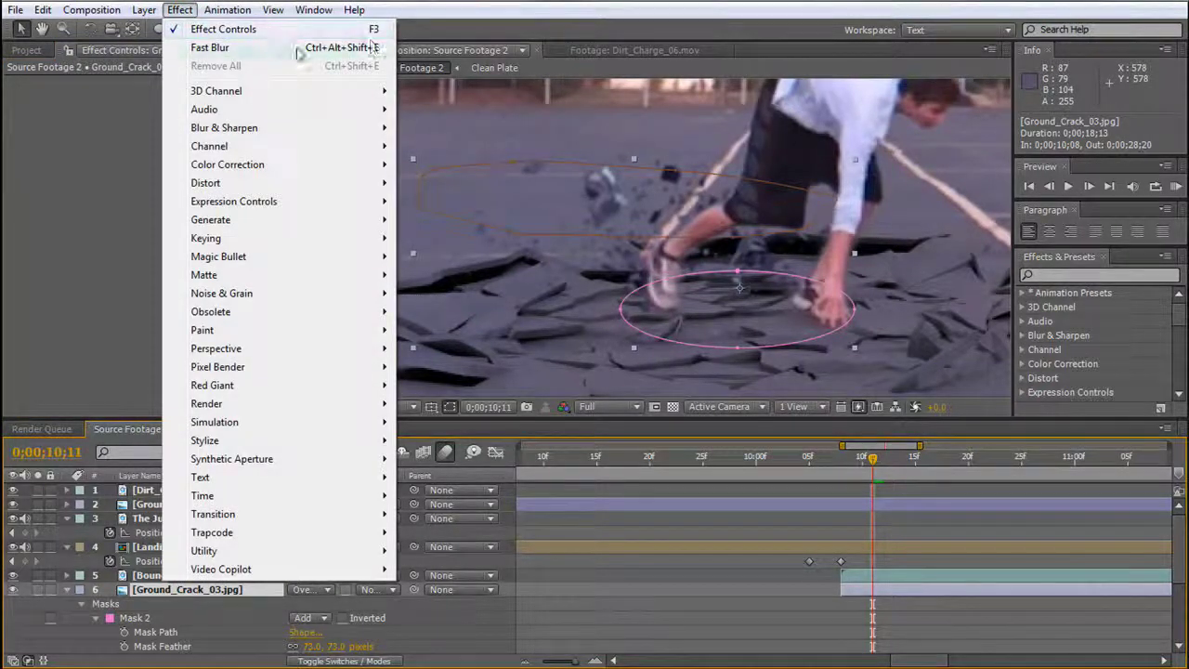
# Apply Fast Blur to Ground_Crack_03 with Blurriness 3.
pyautogui.click(210, 48)
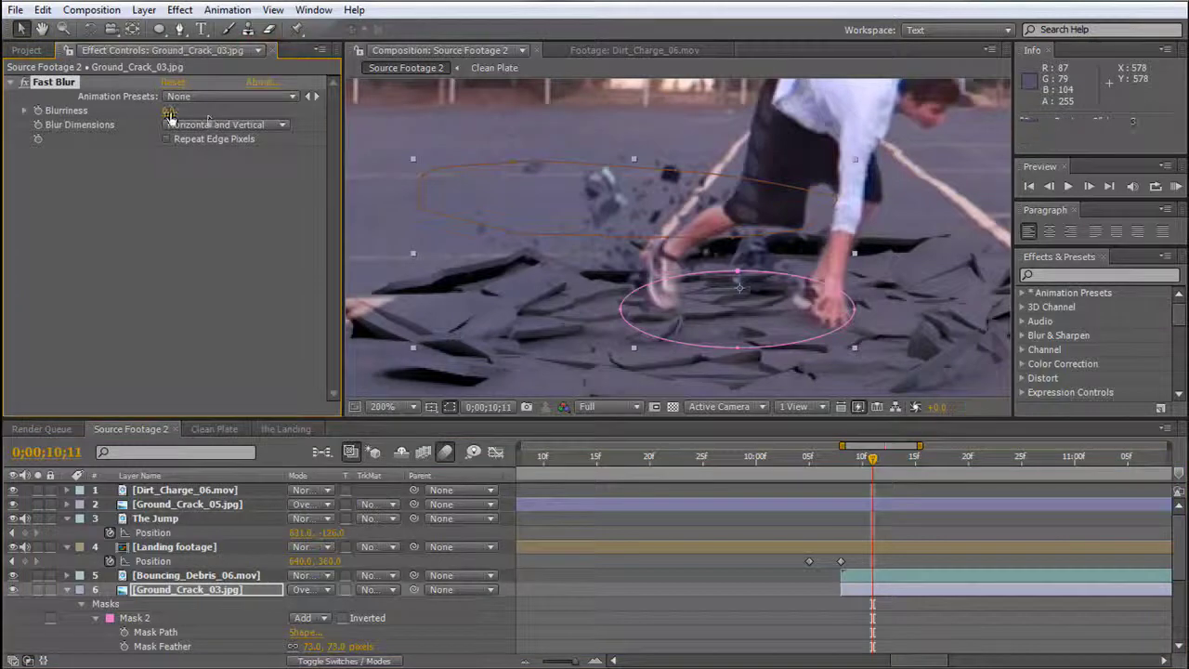
pyautogui.click(175, 111)
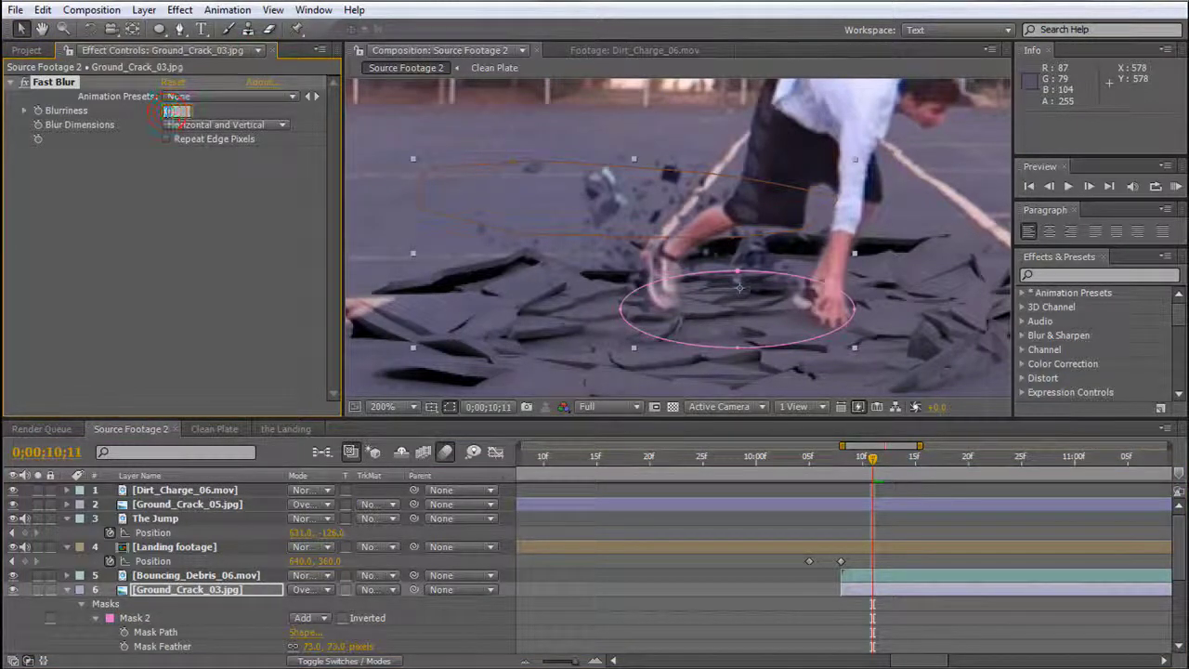
pyautogui.press('BackSpace')
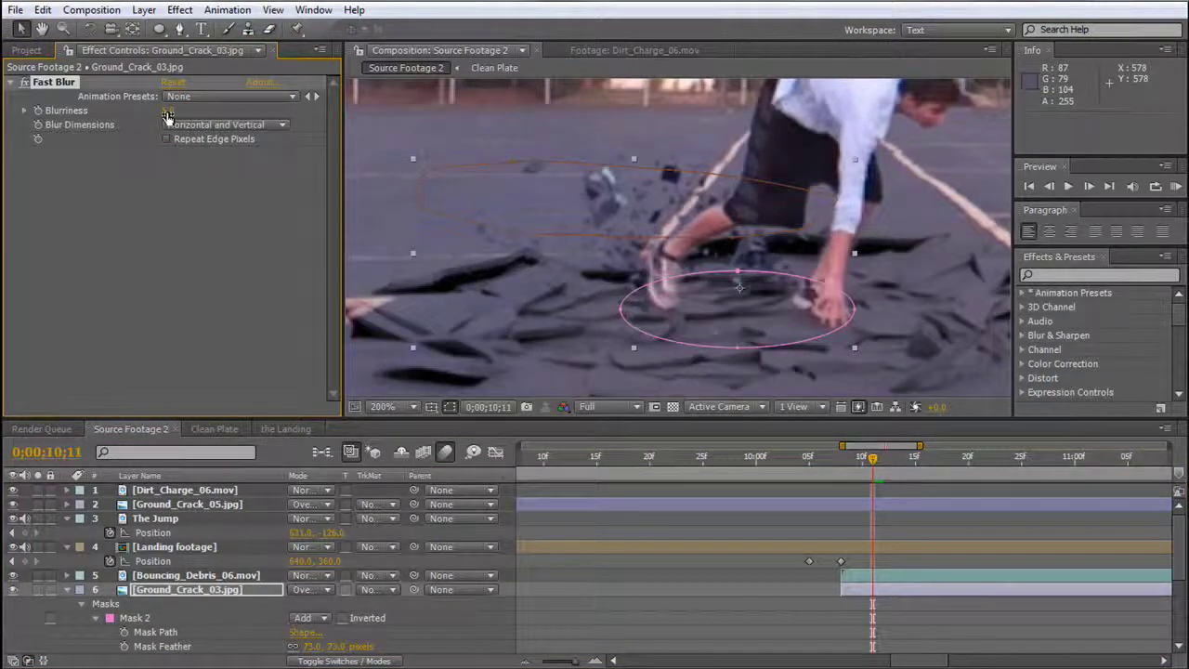
pyautogui.scroll(-1, 628, 223)
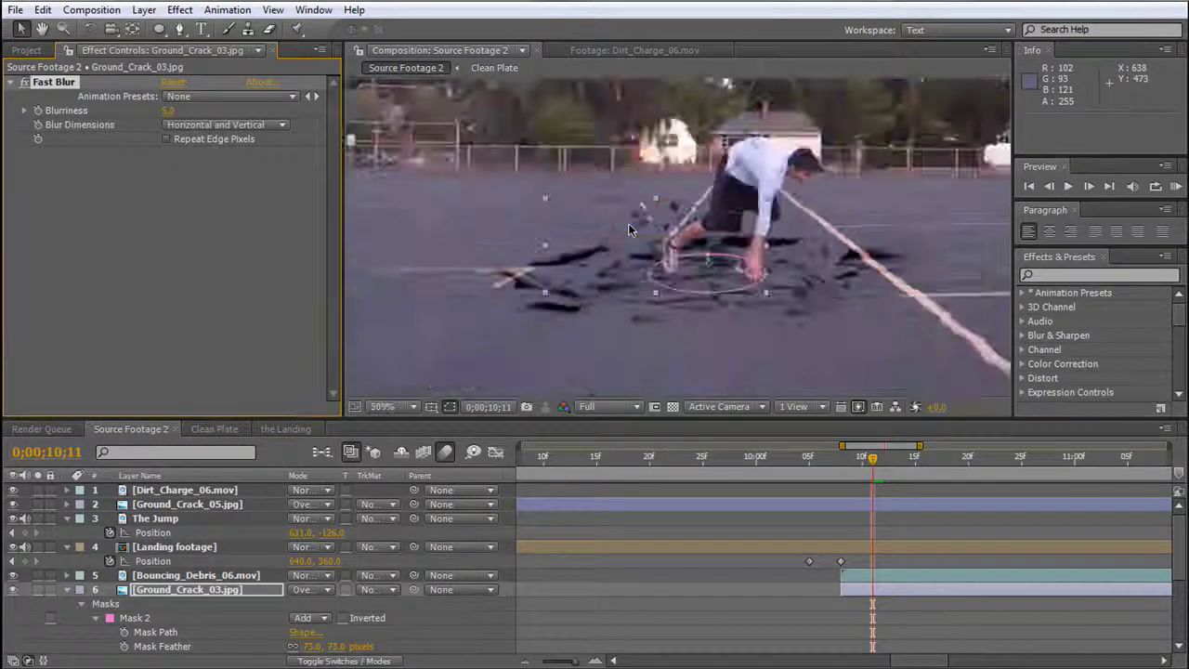
pyautogui.scroll(1, 628, 222)
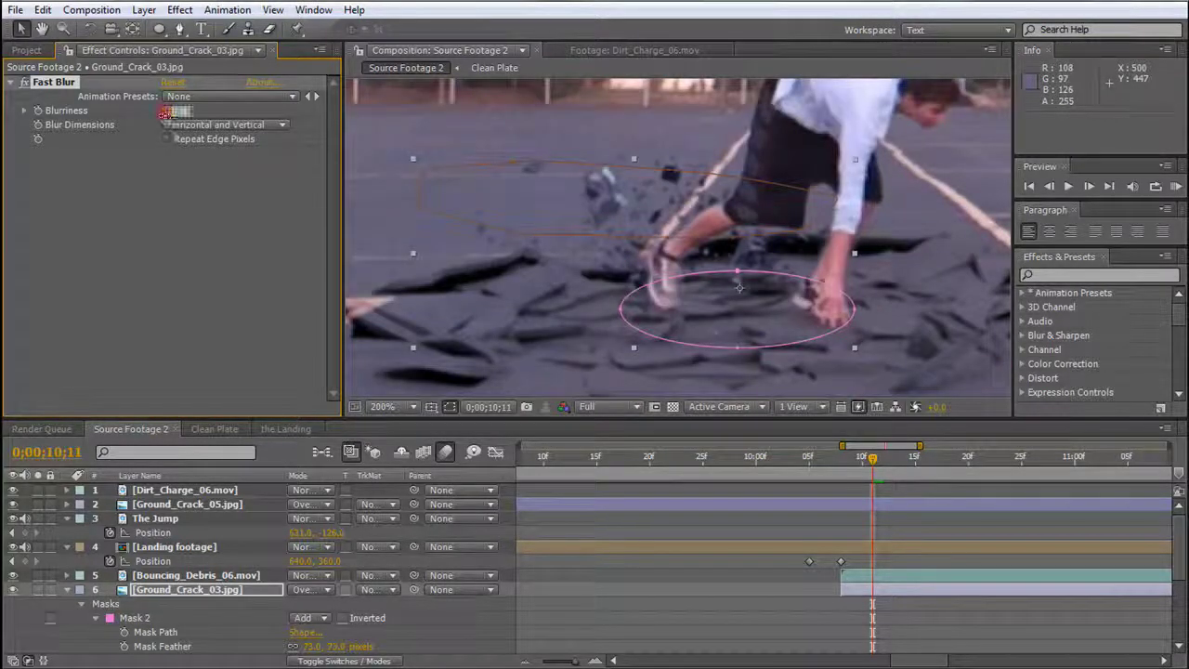
pyautogui.write('3')
pyautogui.press('Return')
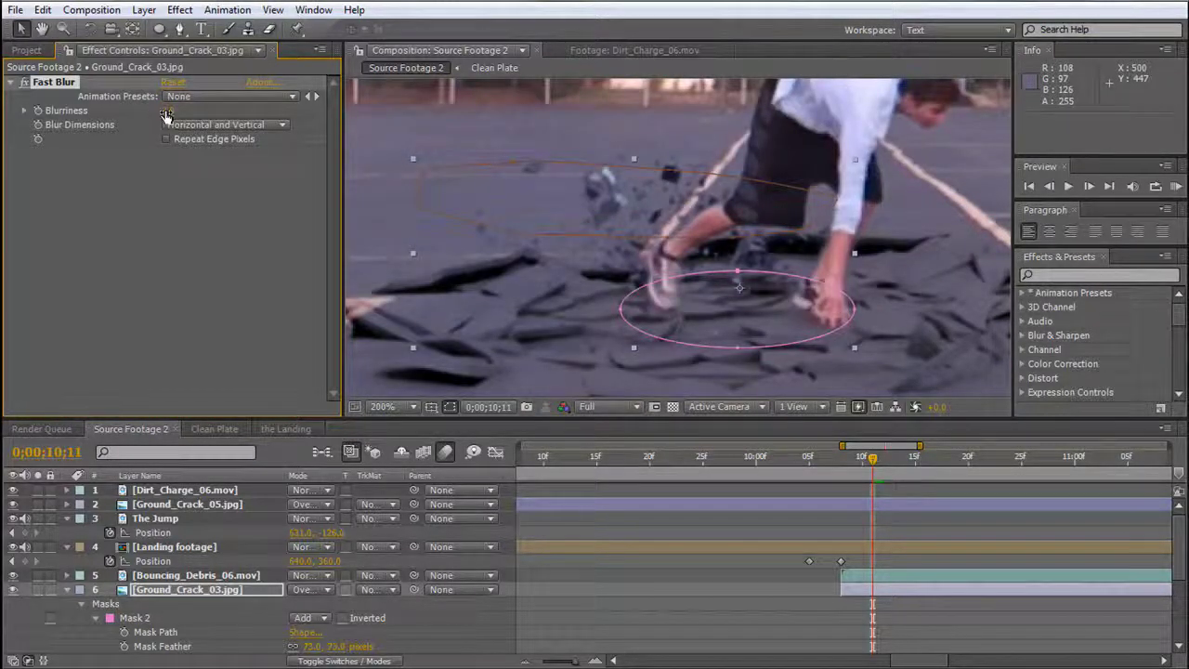
# Review the softened crack by scrubbing forward to about 0;00;10;13, then select Bouncing_Debris_06.
pyautogui.scroll(-1, 677, 238)
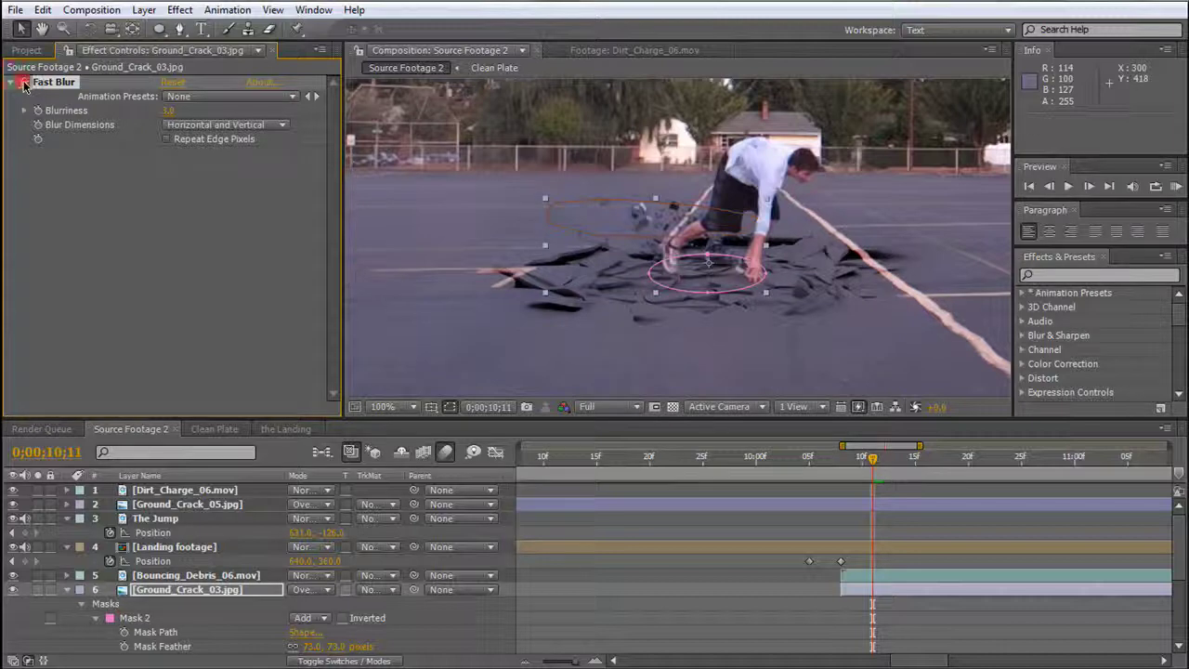
pyautogui.scroll(1, 570, 266)
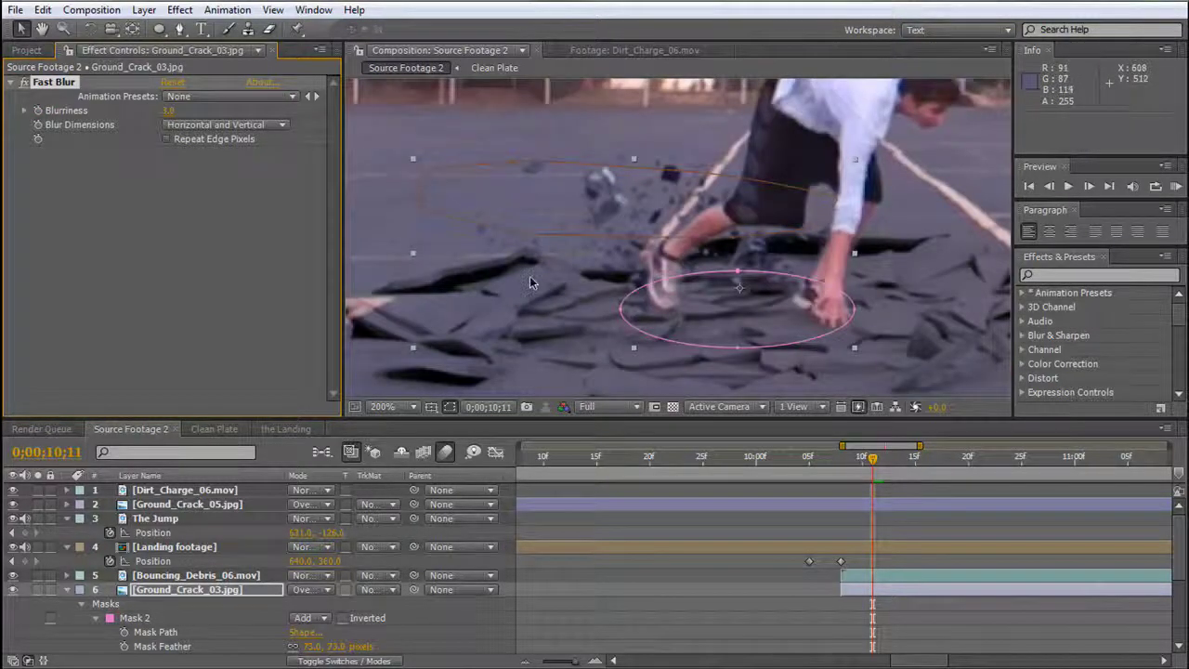
pyautogui.scroll(-1, 531, 283)
pyautogui.scroll(-1, 929, 283)
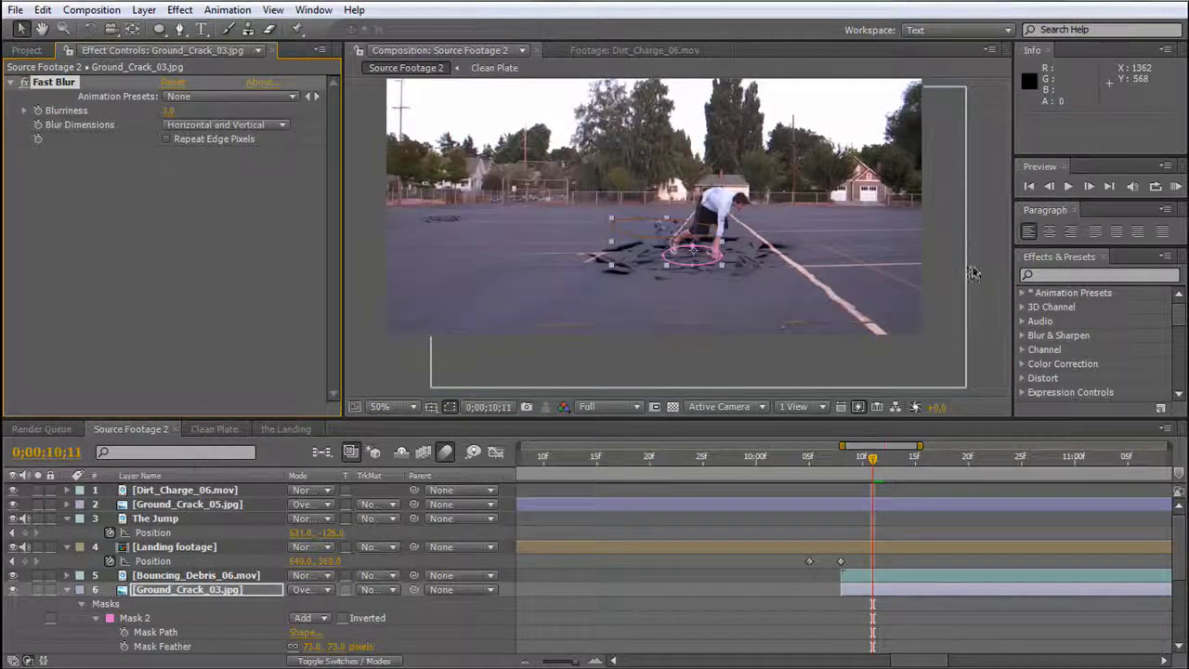
pyautogui.scroll(1, 687, 255)
pyautogui.scroll(1, 633, 269)
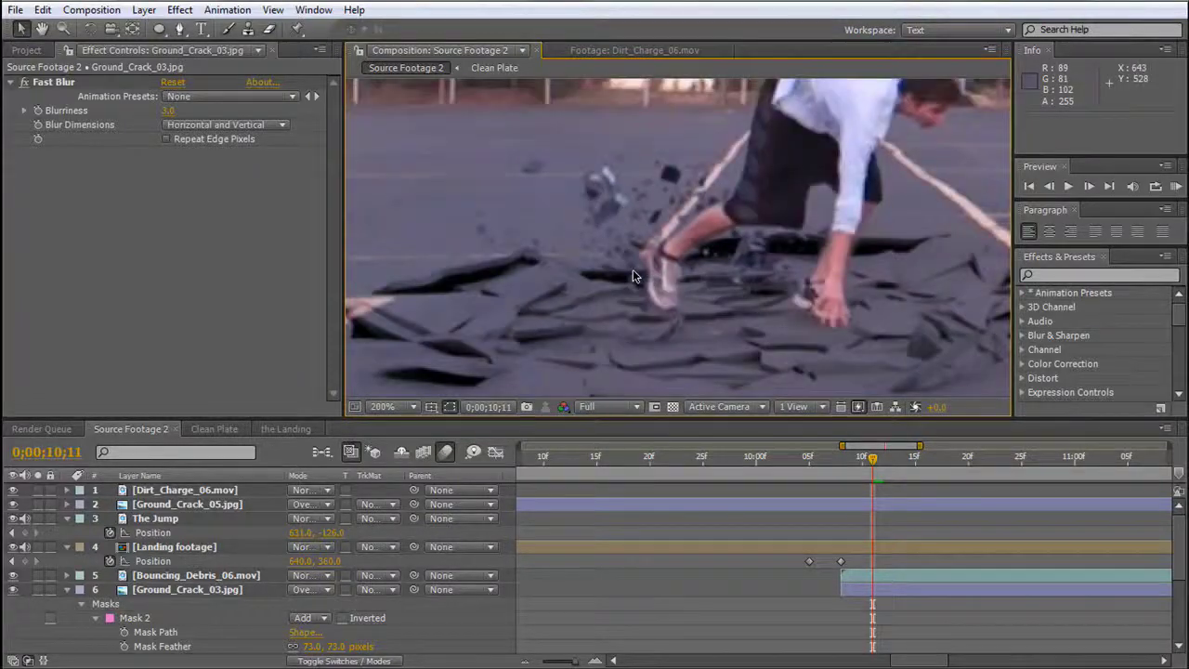
pyautogui.scroll(-2, 632, 269)
pyautogui.scroll(1, 632, 269)
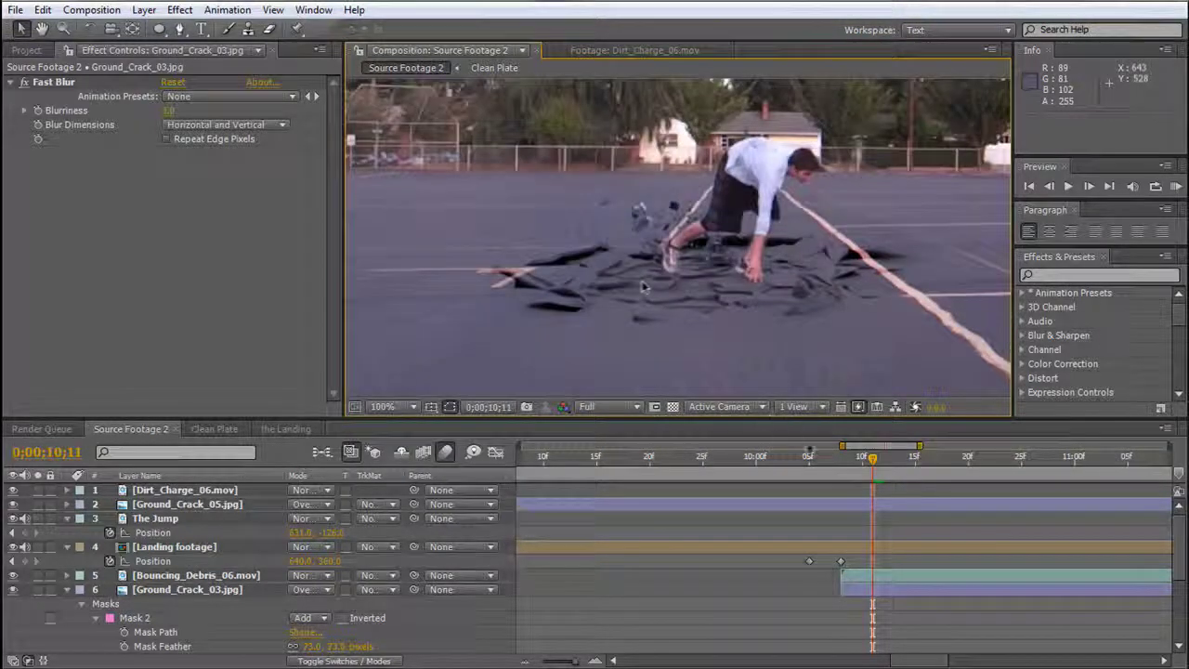
pyautogui.moveTo(873, 464)
pyautogui.mouseDown()
pyautogui.moveTo(905, 465)
pyautogui.moveTo(894, 466)
pyautogui.mouseUp()
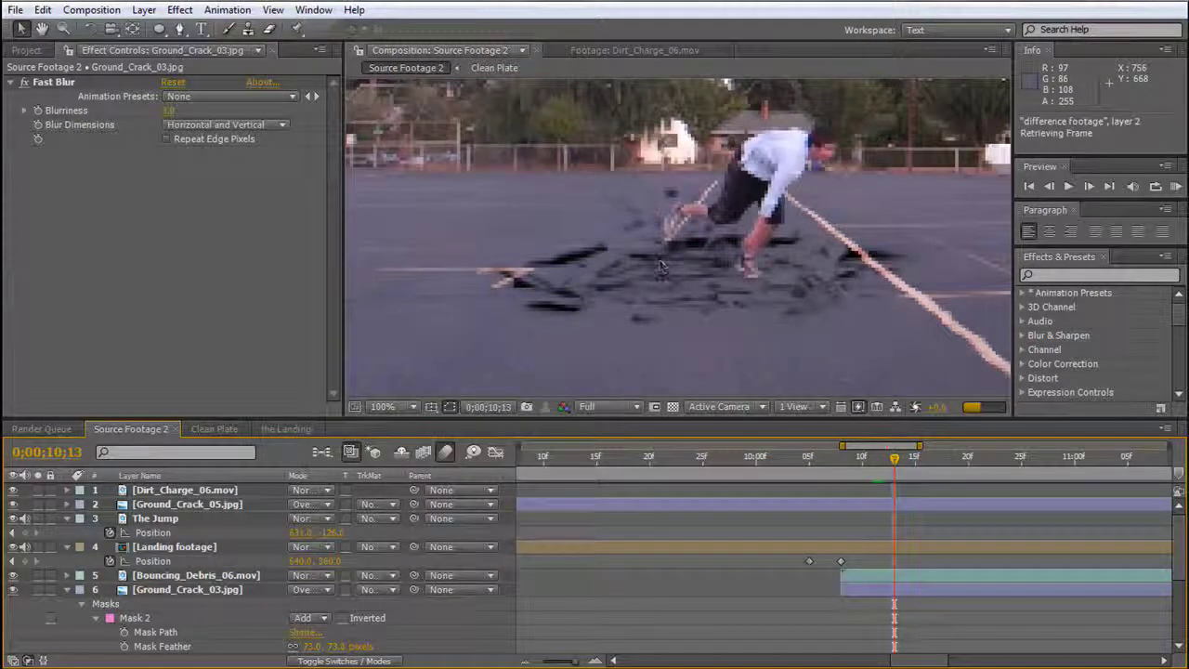
pyautogui.scroll(1, 642, 226)
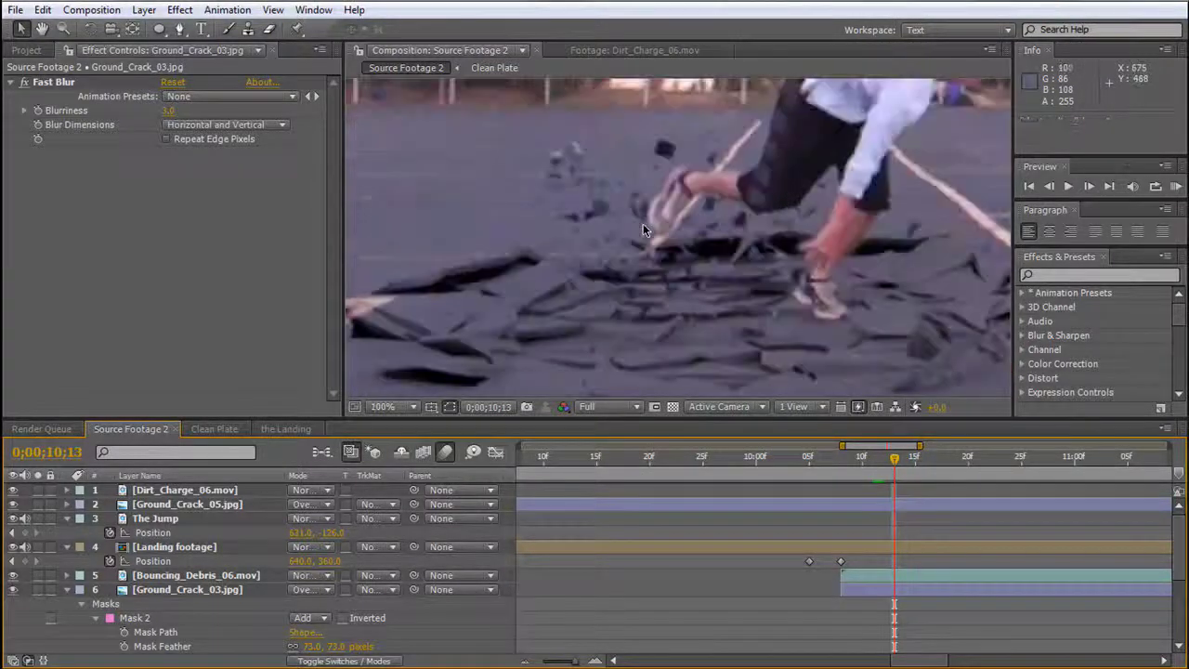
pyautogui.click(159, 576)
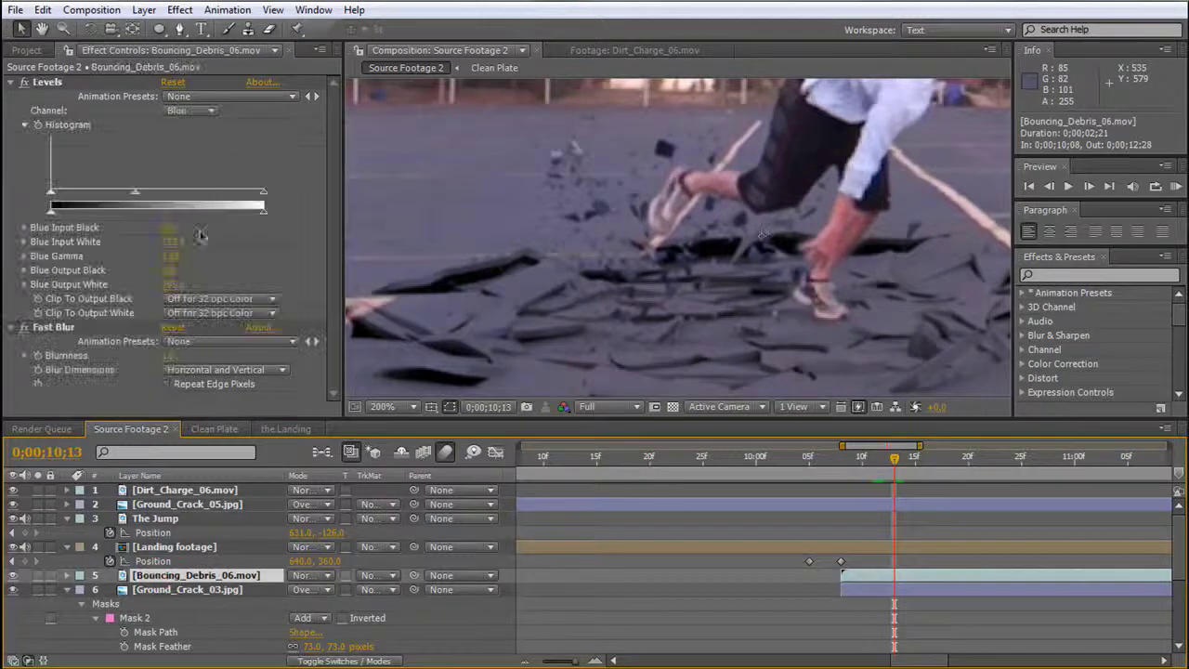
# Drag the debris Levels Blue gamma slider to about 1.24.
pyautogui.click(134, 192)
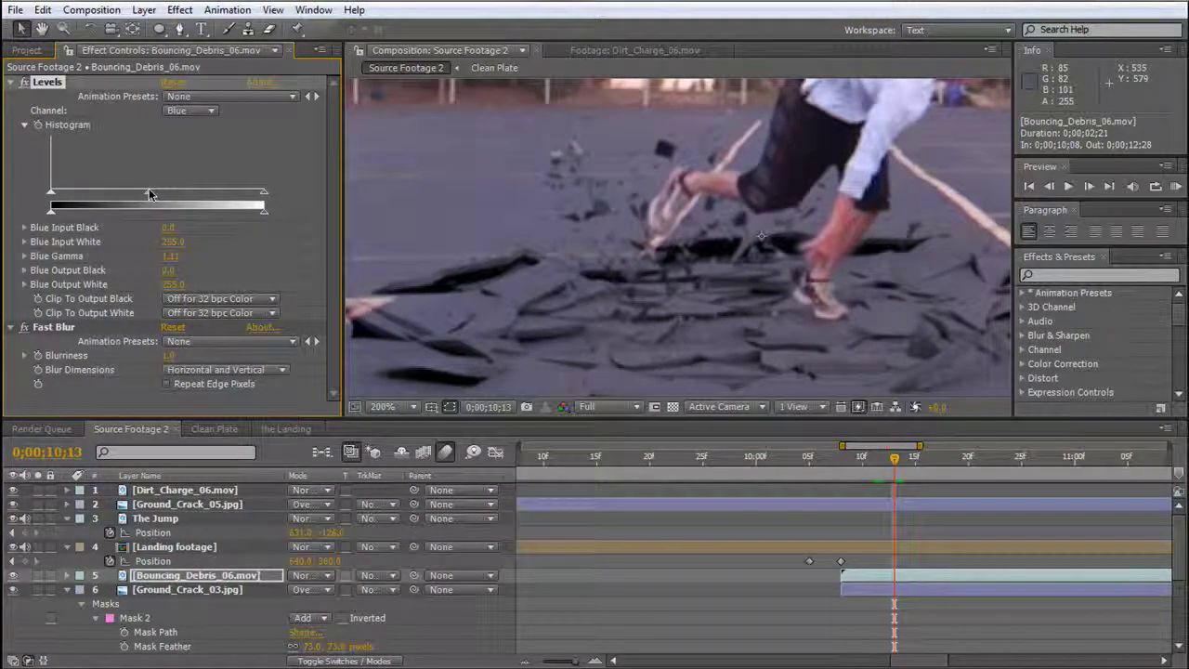
pyautogui.moveTo(142, 195); pyautogui.dragTo(140, 195)
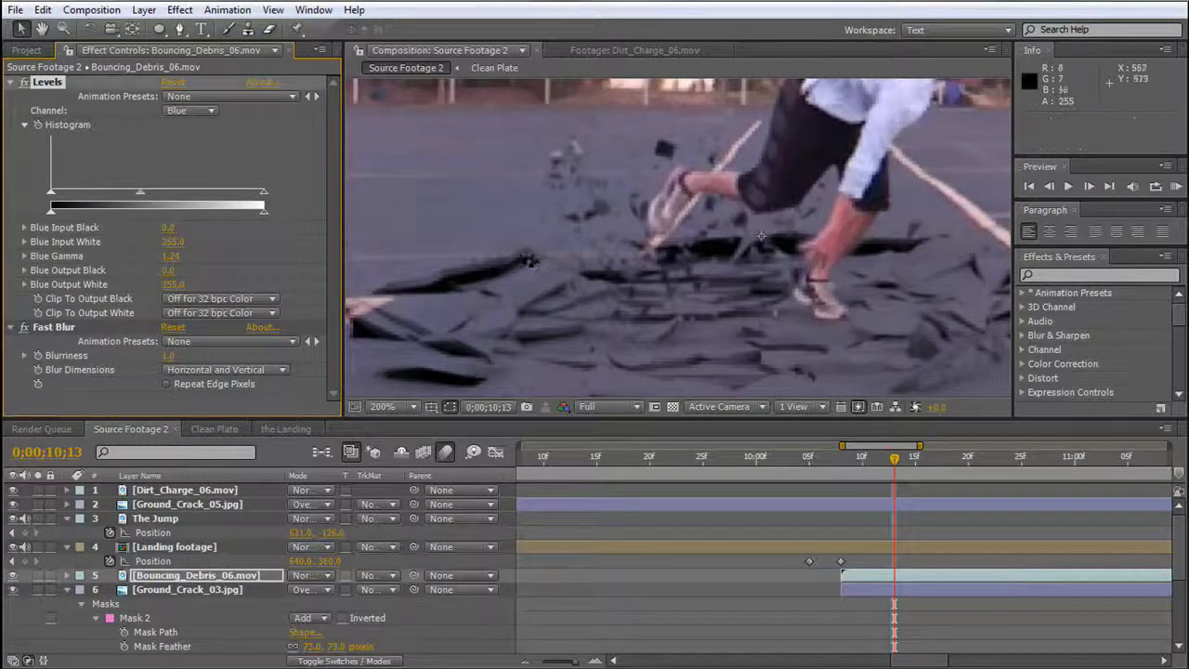
pyautogui.scroll(-1, 705, 330)
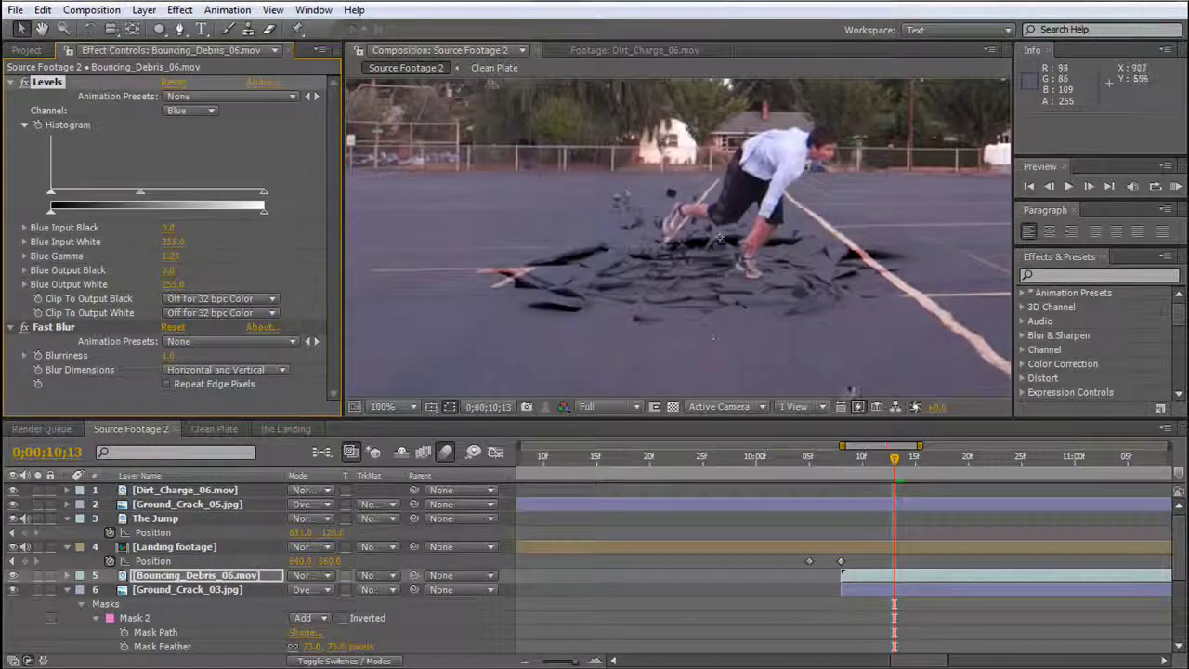
# Add Cement_Collapse_03.mov over the landing spot and scrub from 10;03 to 10;11 to check.
pyautogui.click(26, 49)
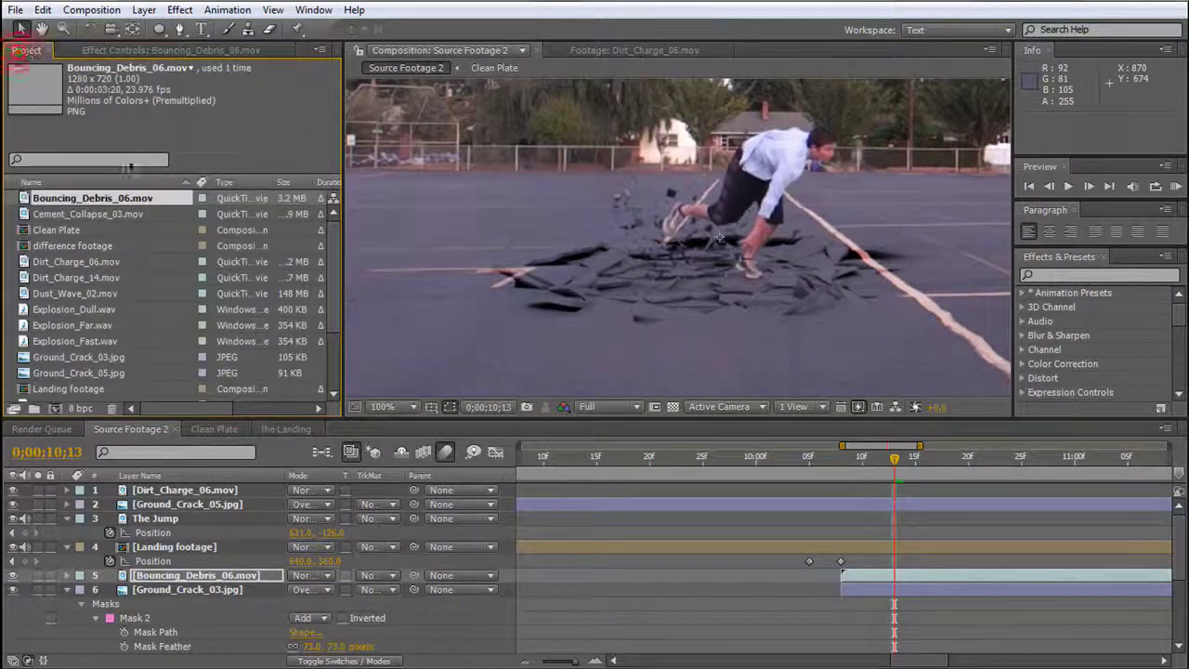
pyautogui.moveTo(110, 215); pyautogui.dragTo(842, 570)
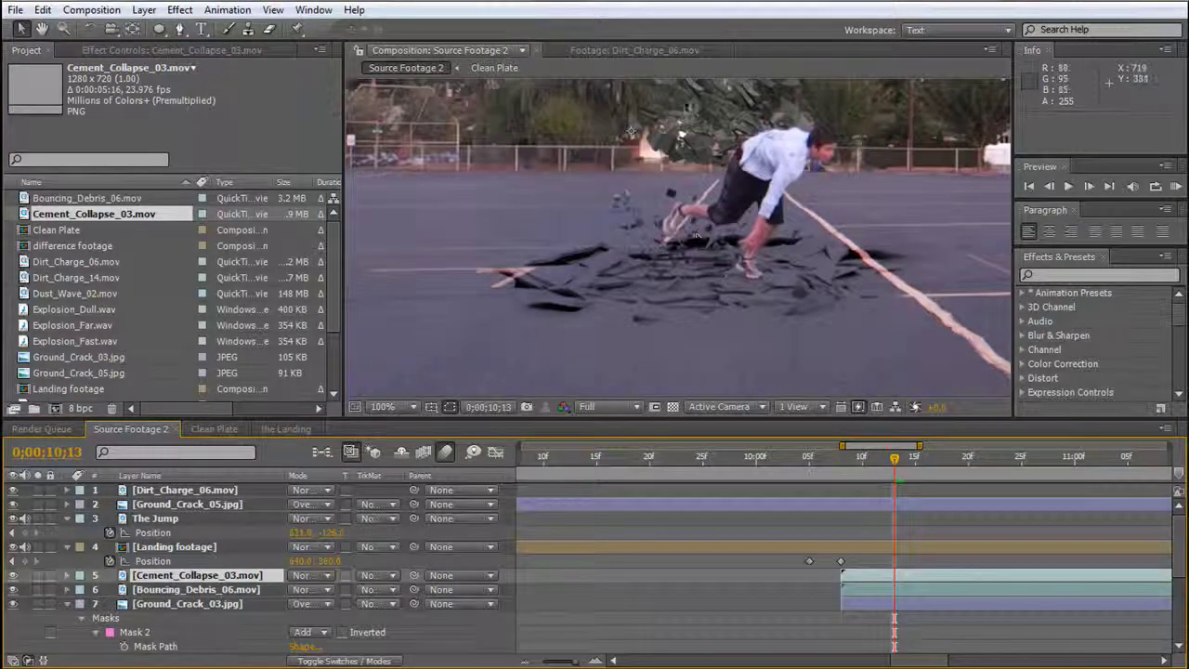
pyautogui.moveTo(689, 110); pyautogui.dragTo(663, 228)
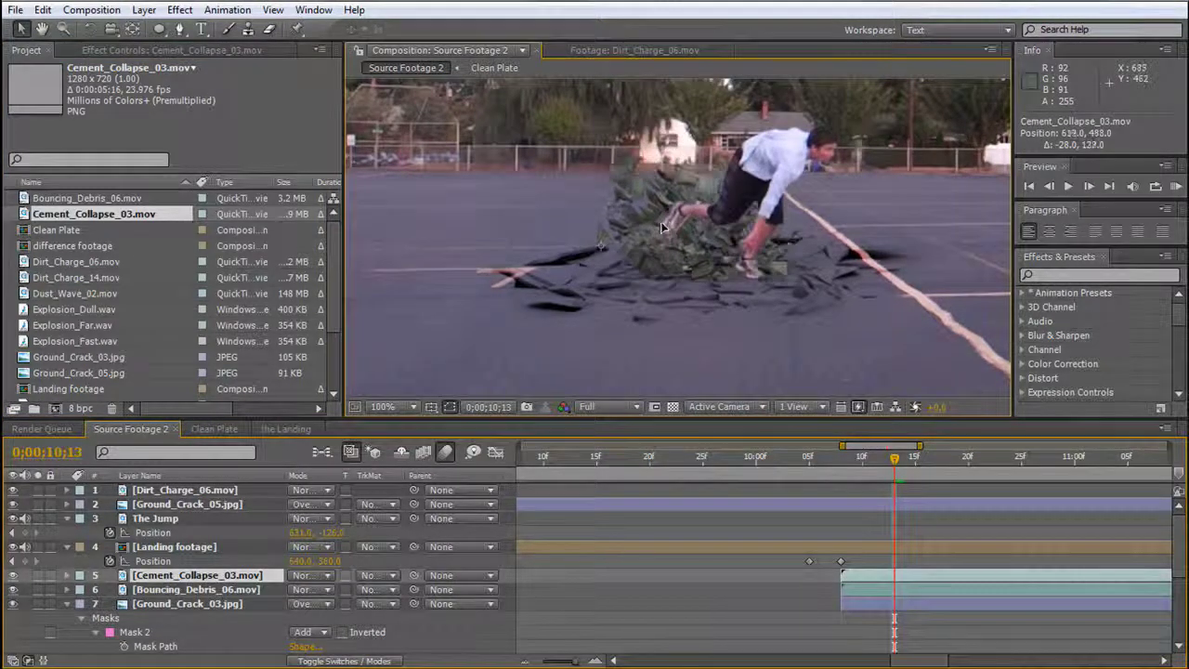
pyautogui.scroll(-2, 663, 228)
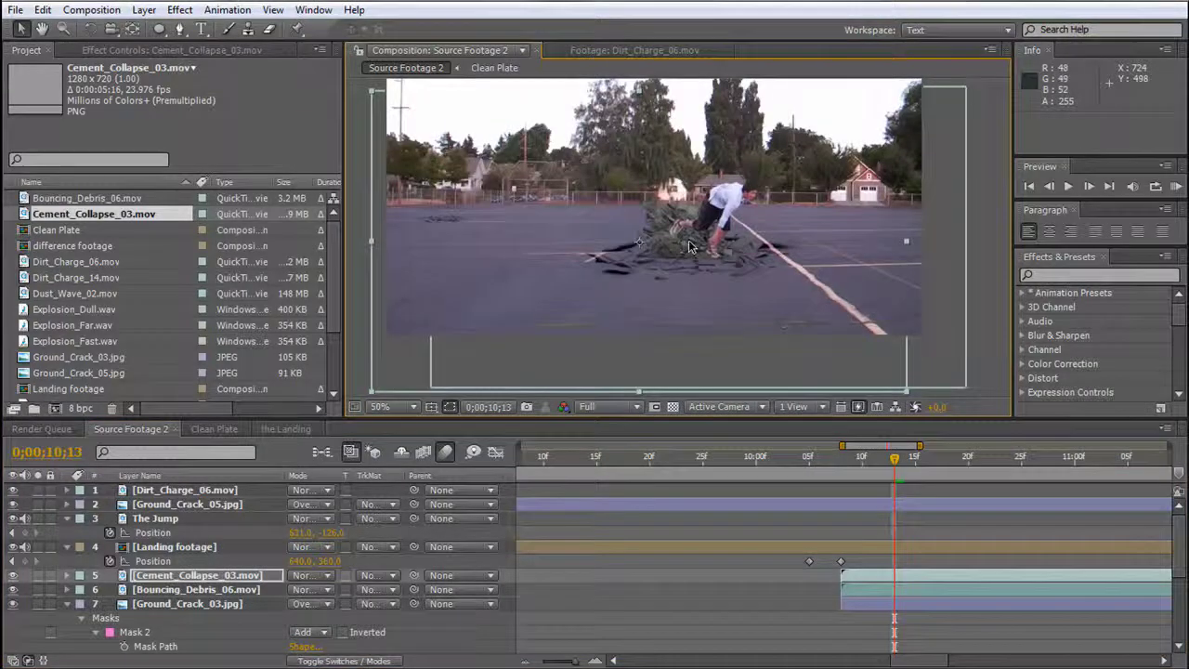
pyautogui.click(845, 469)
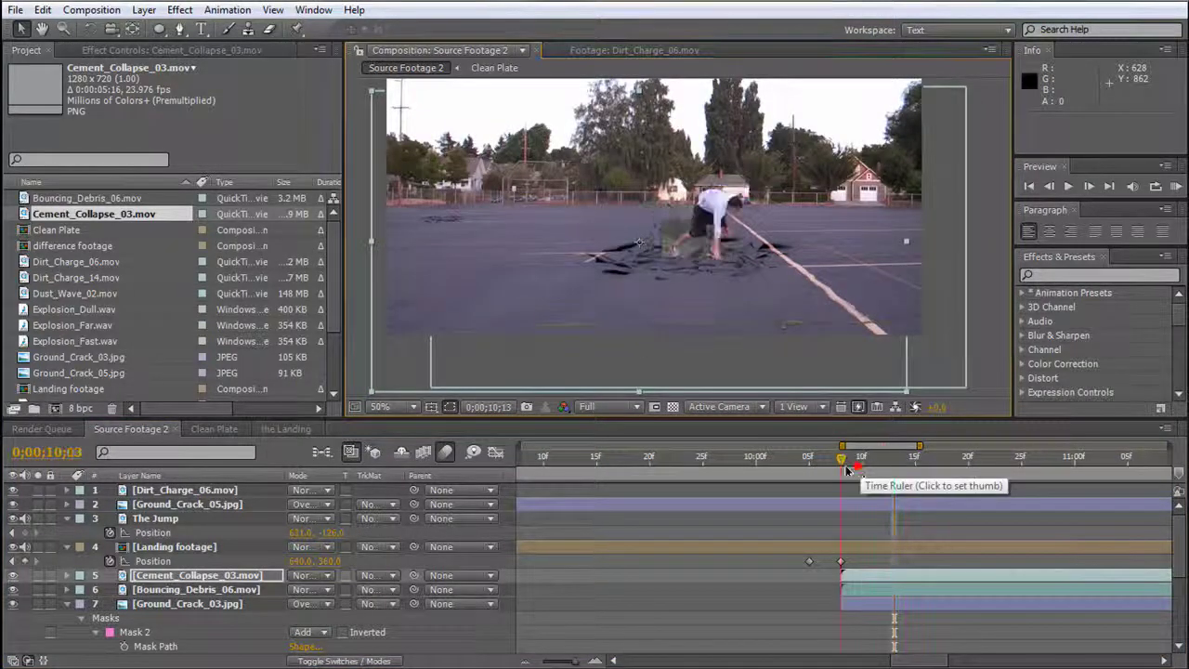
pyautogui.moveTo(845, 469); pyautogui.dragTo(902, 474)
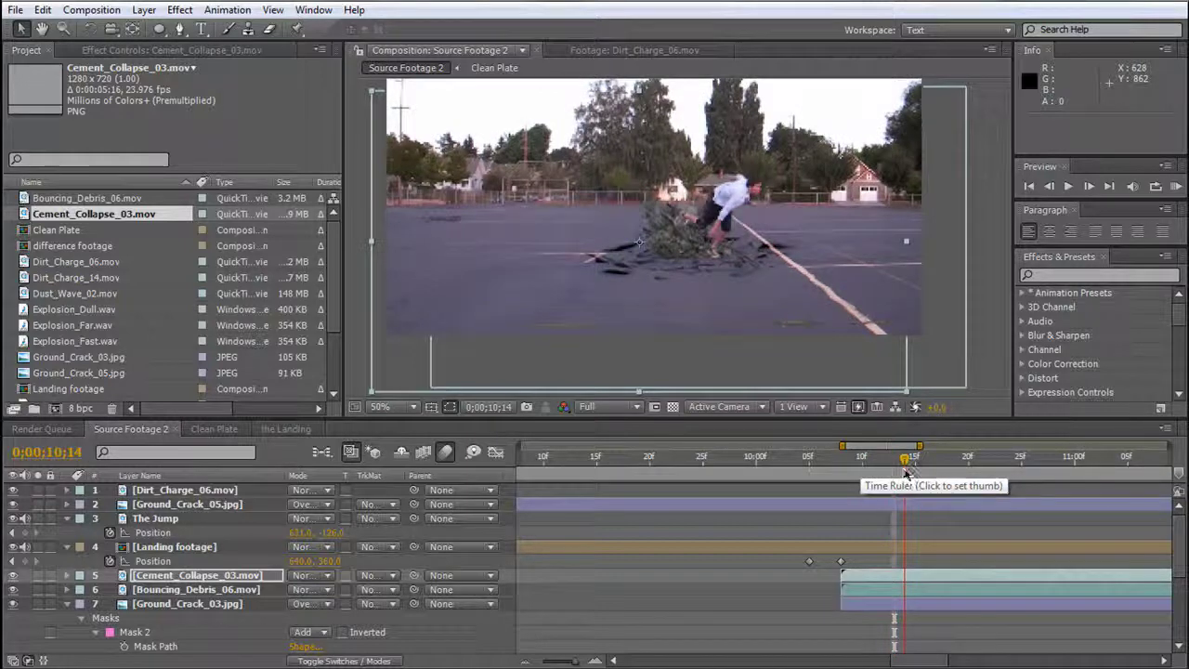
# Time-stretch the Cement_Collapse_03 layer to 40%, giving a 0;00;02;06 duration.
pyautogui.rightClick(221, 575)
pyautogui.moveTo(309, 342)
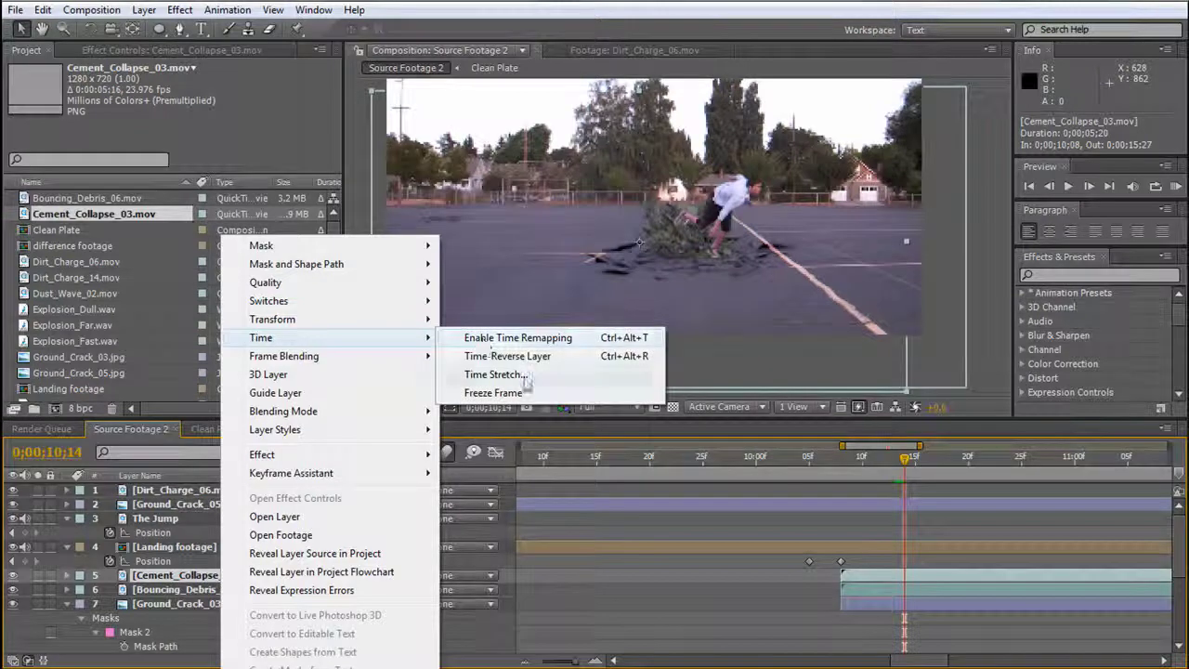
pyautogui.click(492, 374)
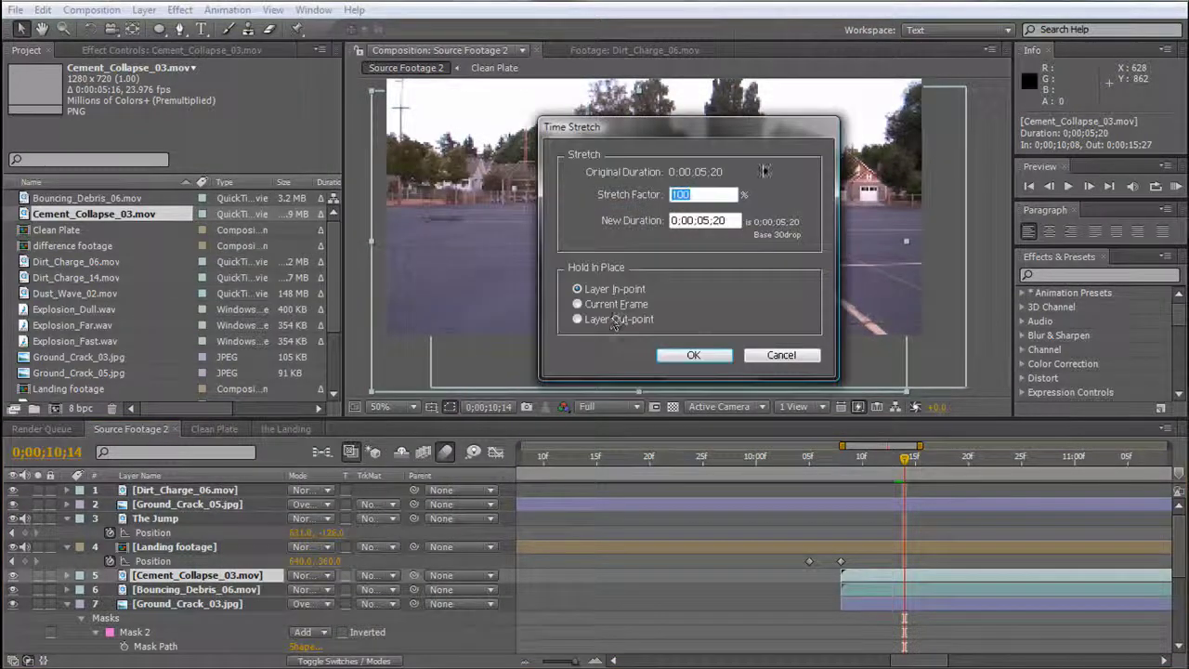
pyautogui.write('40')
pyautogui.press('Return')
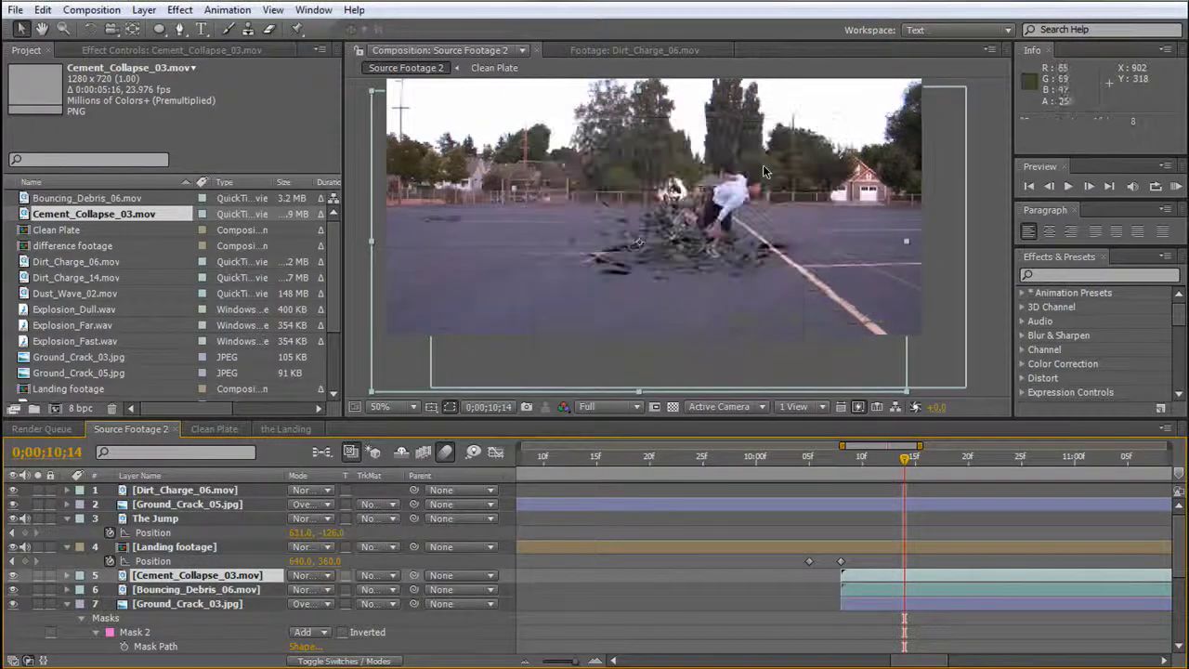
# Start the cement collapse one frame earlier and move it onto the landing spot at 602.0, 525.0.
pyautogui.moveTo(883, 482); pyautogui.dragTo(862, 478)
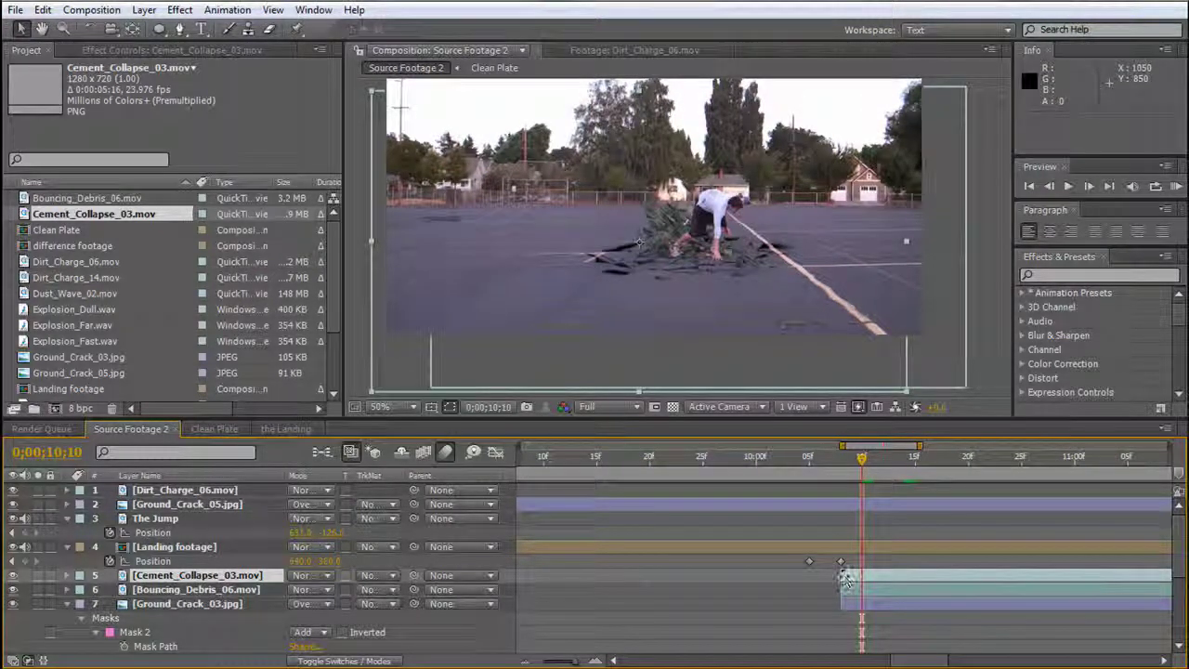
pyautogui.moveTo(846, 579)
pyautogui.mouseDown()
pyautogui.moveTo(862, 579)
pyautogui.moveTo(842, 579)
pyautogui.mouseUp()
pyautogui.moveTo(685, 240); pyautogui.dragTo(685, 252)
# Add a layer-sized rectangular mask to the cement layer and lower it to hide the collapse.
pyautogui.click(158, 27)
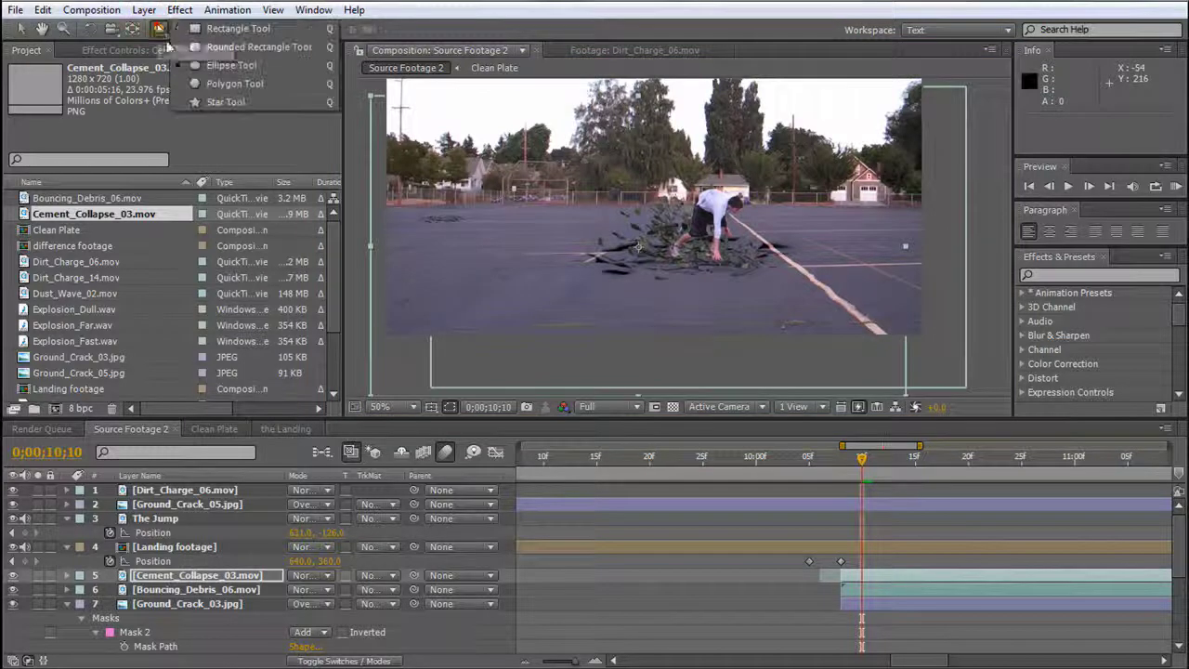
pyautogui.click(223, 29)
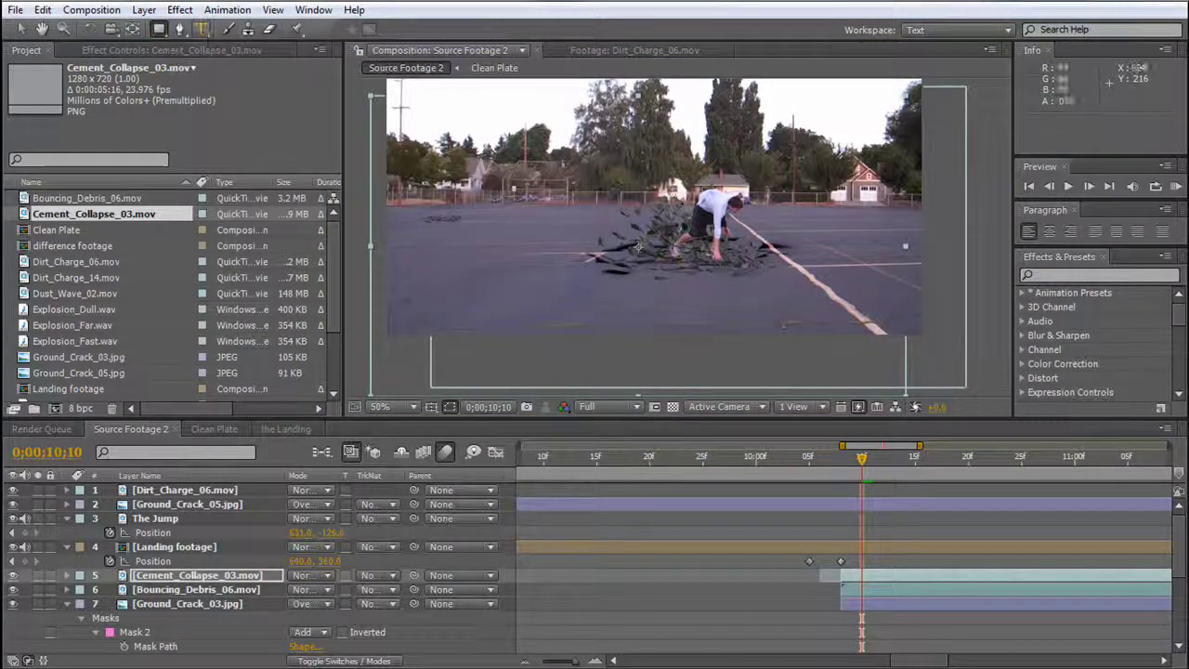
pyautogui.doubleClick(159, 30)
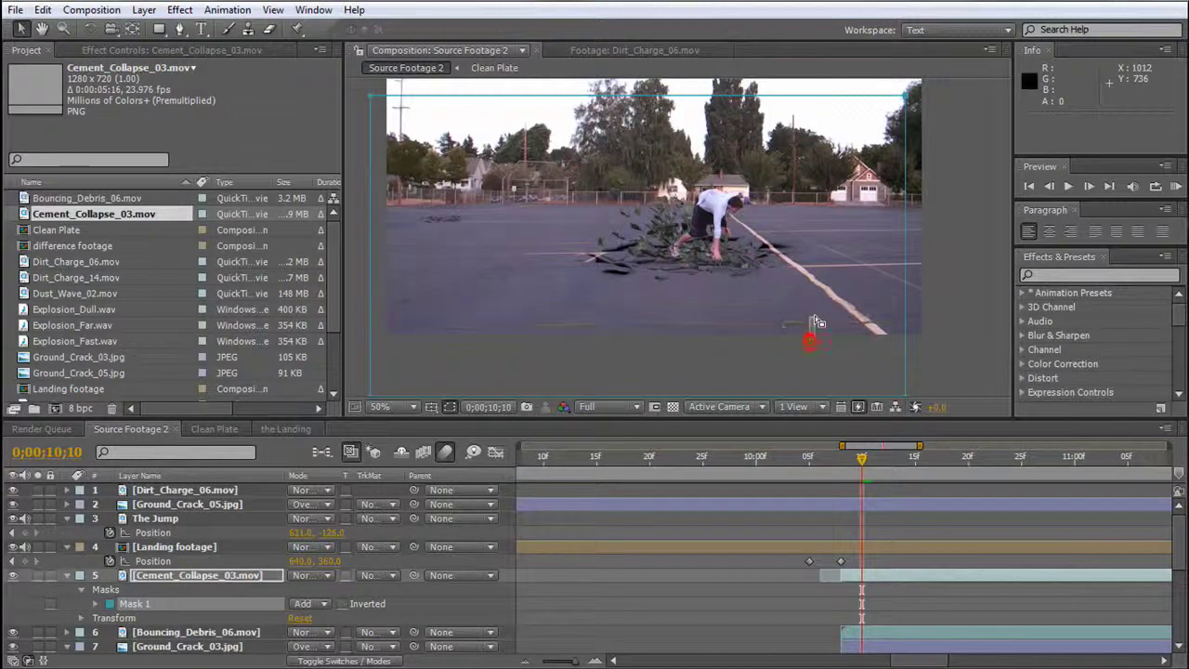
pyautogui.moveTo(836, 393); pyautogui.dragTo(781, 509)
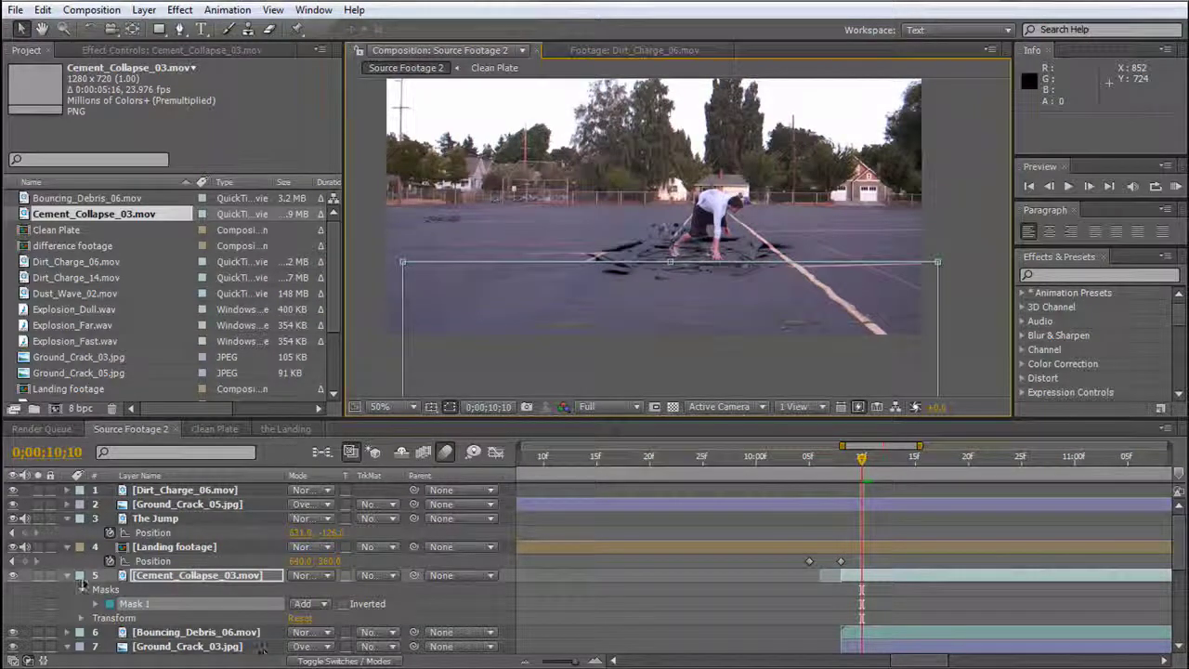
# Keyframe Mask Path over three frames, raising and stretching the mask to reveal the debris.
pyautogui.click(95, 605)
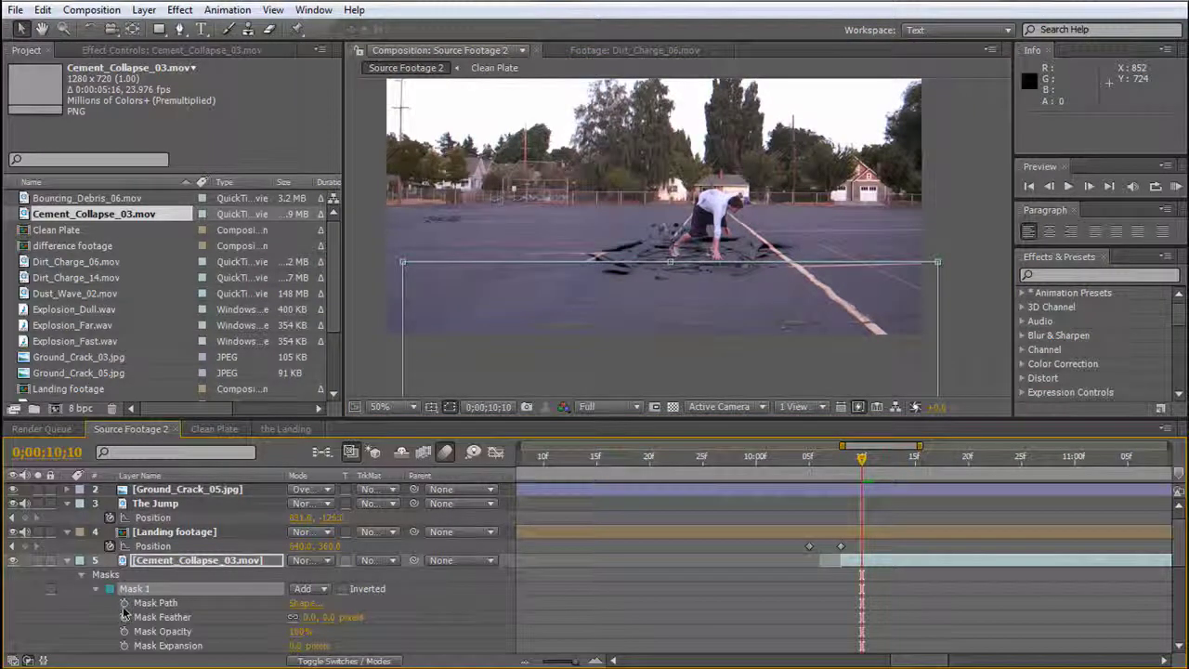
pyautogui.click(123, 604)
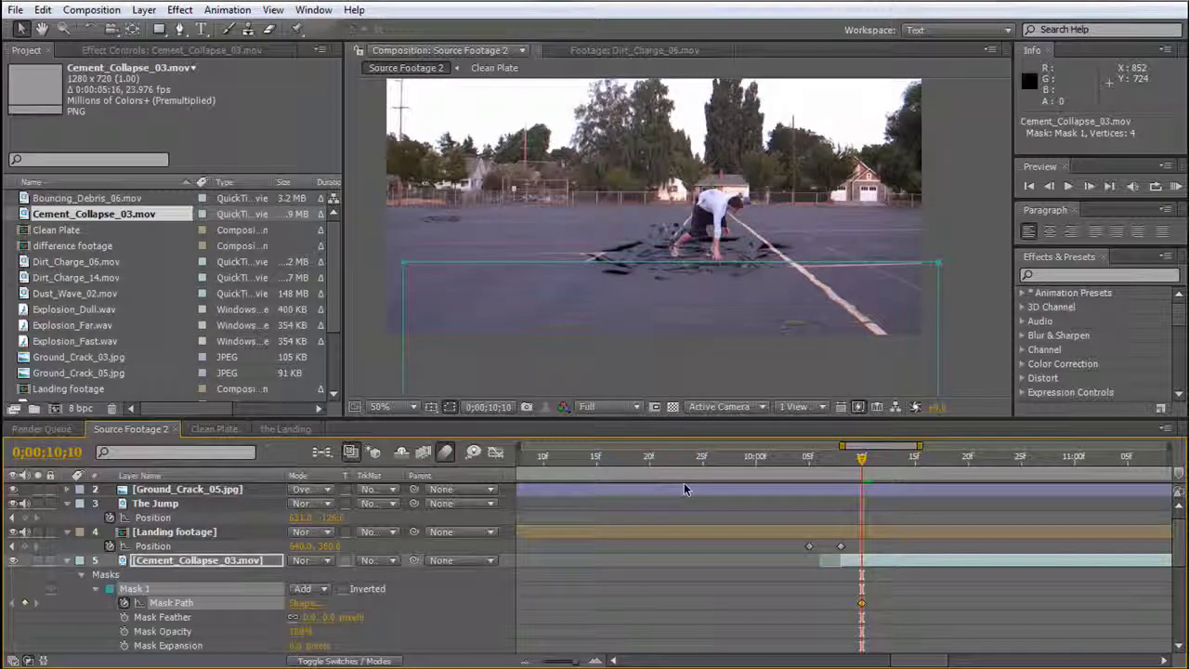
pyautogui.press('pagedown')
pyautogui.press('pagedown')
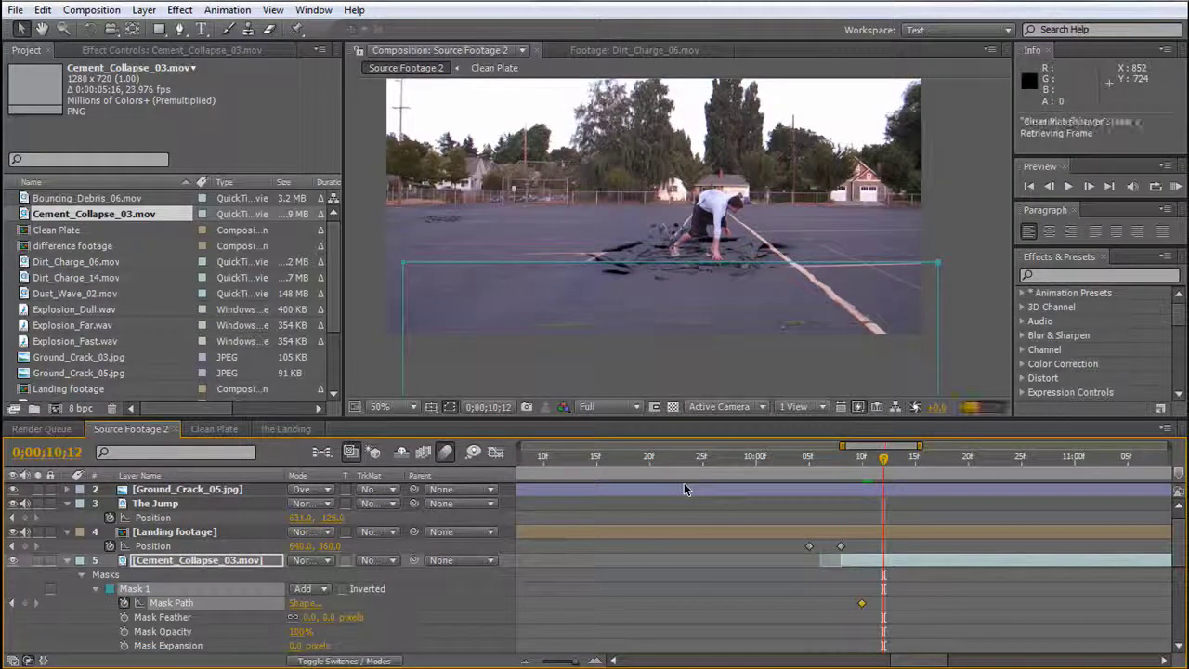
pyautogui.click(939, 264)
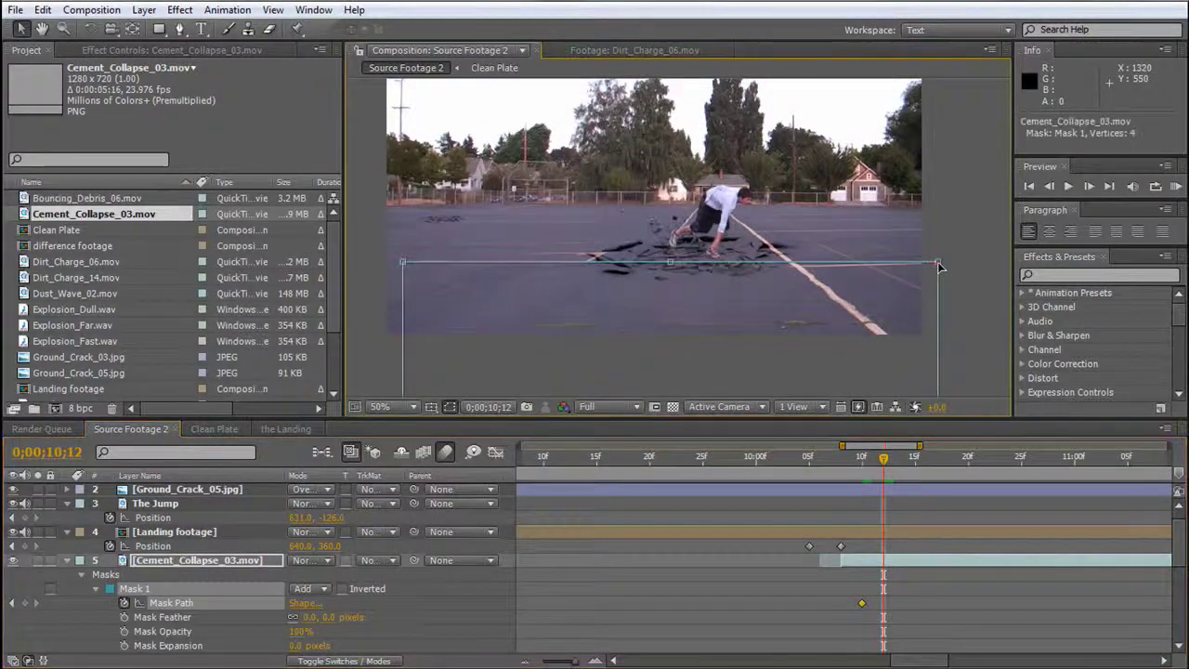
pyautogui.moveTo(840, 363); pyautogui.dragTo(839, 293)
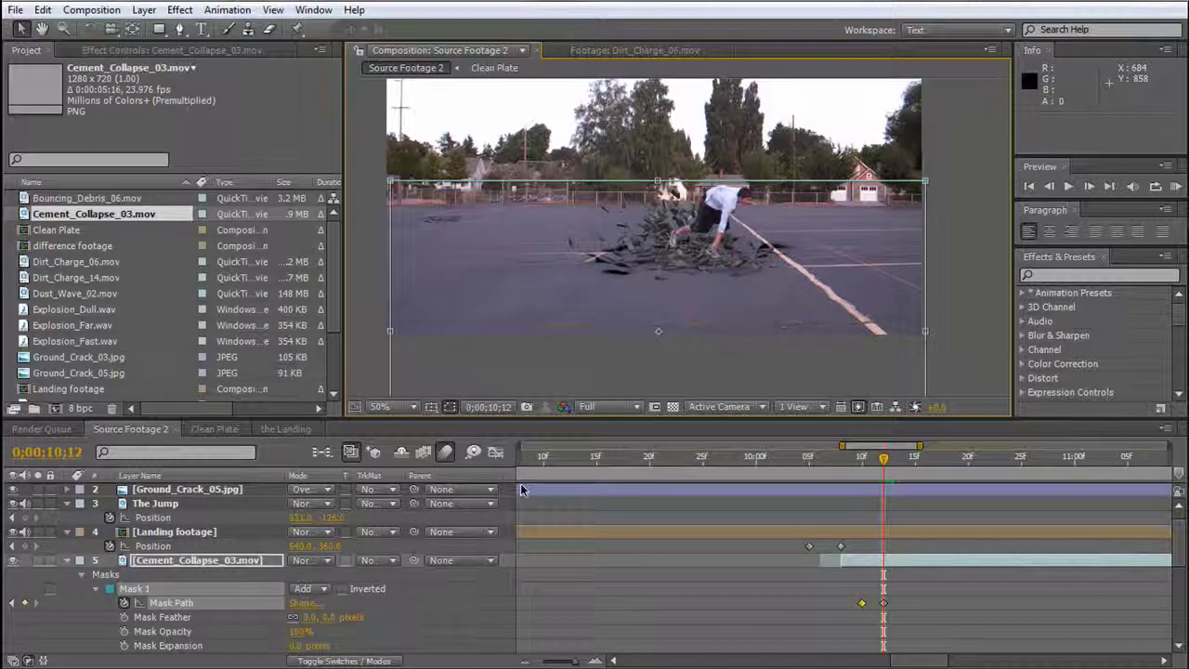
pyautogui.press('pagedown')
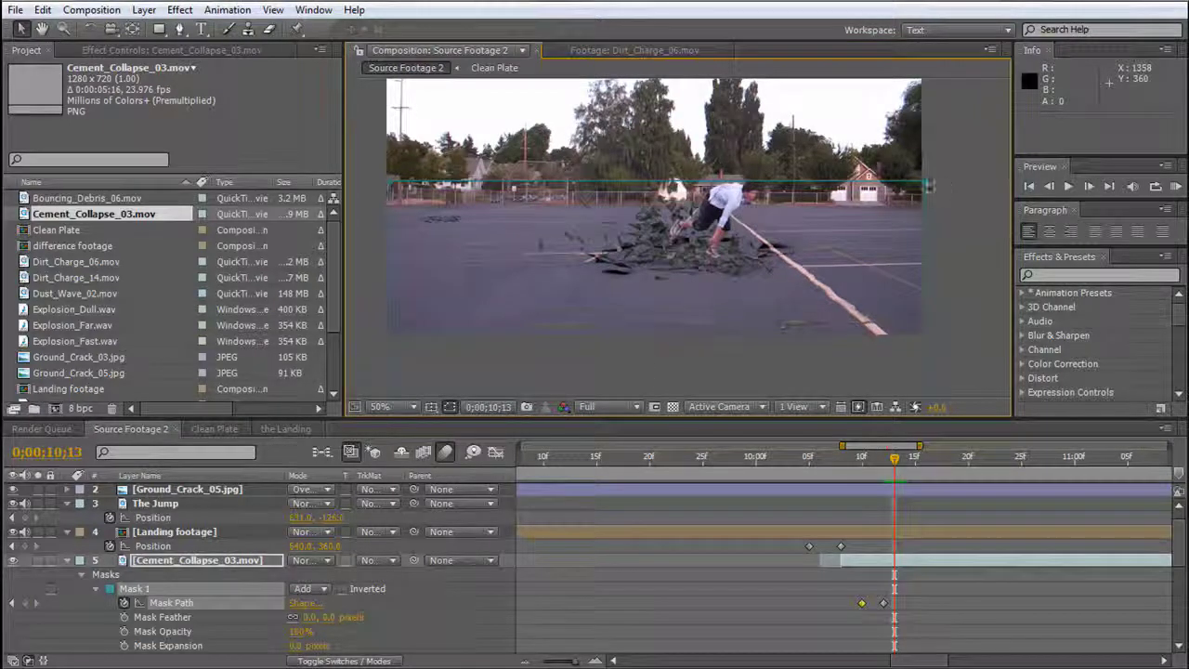
pyautogui.doubleClick(796, 359)
pyautogui.moveTo(796, 359); pyautogui.dragTo(788, 233)
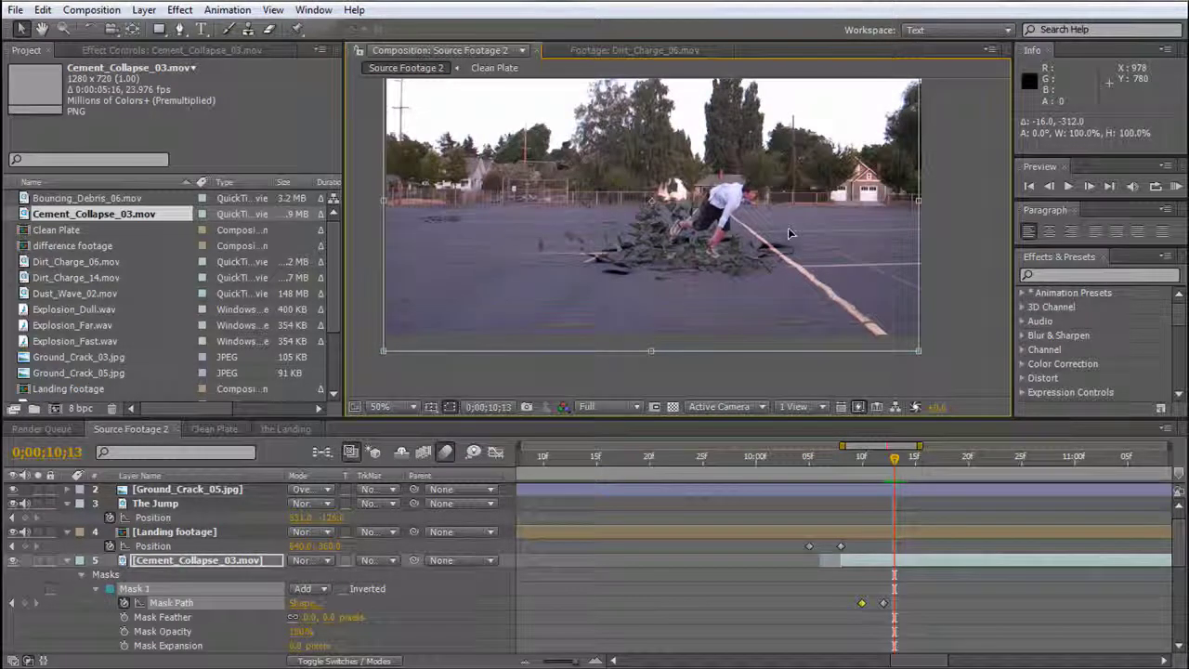
pyautogui.moveTo(789, 233)
pyautogui.mouseDown()
pyautogui.moveTo(787, 455)
pyautogui.moveTo(794, 224)
pyautogui.mouseUp()
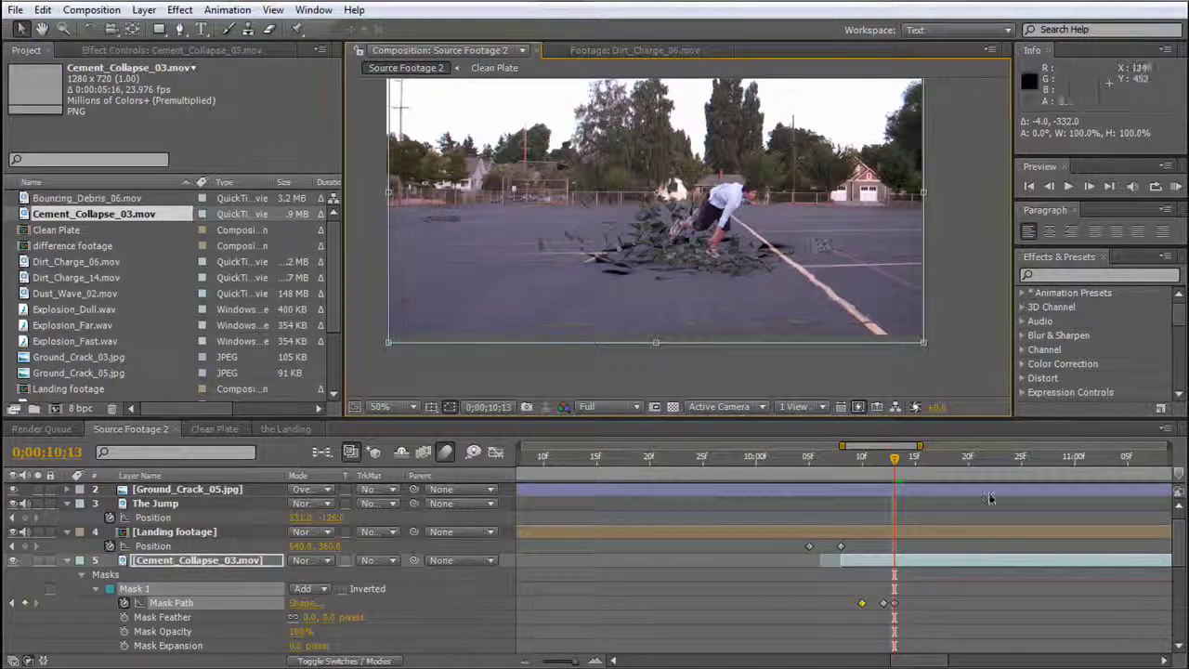
# Scrub through the landing frames to check the mask reveal on Cement_Collapse_03.
pyautogui.moveTo(895, 465)
pyautogui.mouseDown()
pyautogui.moveTo(852, 475)
pyautogui.moveTo(884, 473)
pyautogui.mouseUp()
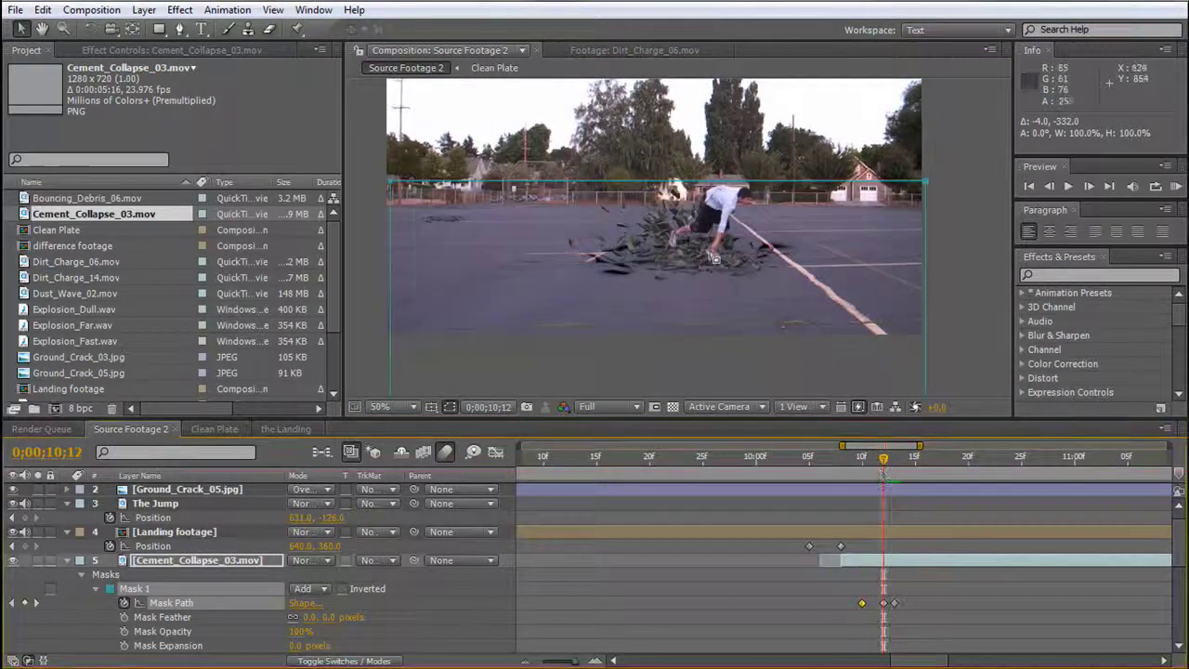
pyautogui.scroll(6, 703, 252)
pyautogui.scroll(-2, 703, 253)
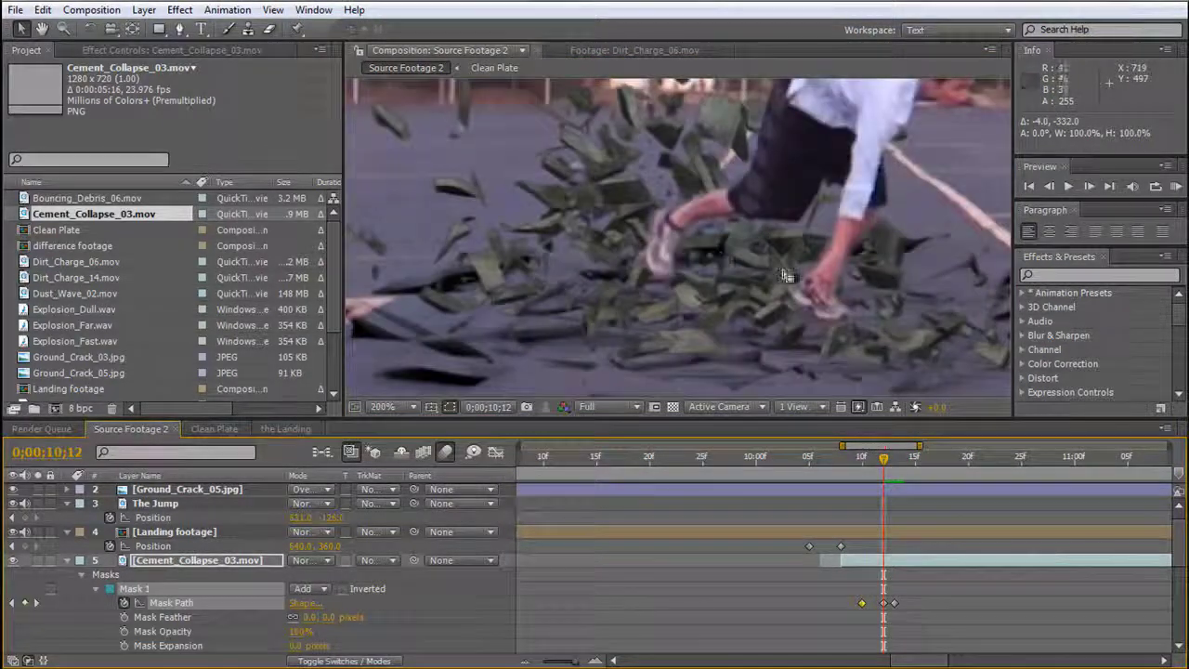
pyautogui.moveTo(886, 464); pyautogui.dragTo(926, 464)
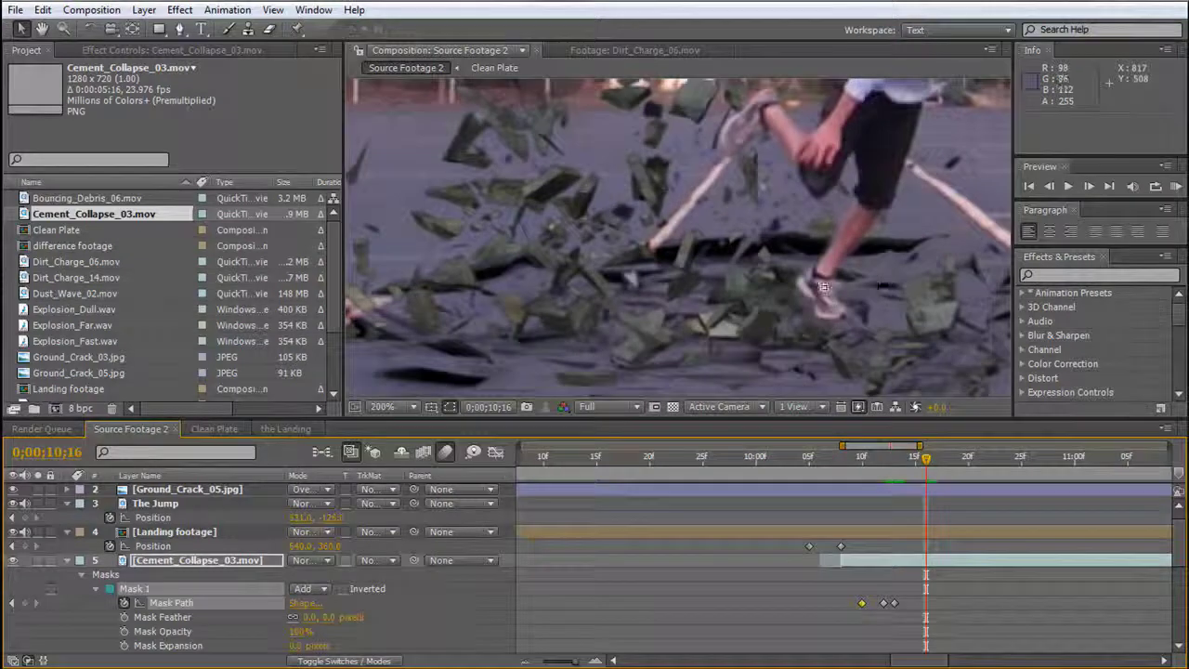
pyautogui.scroll(-2, 823, 283)
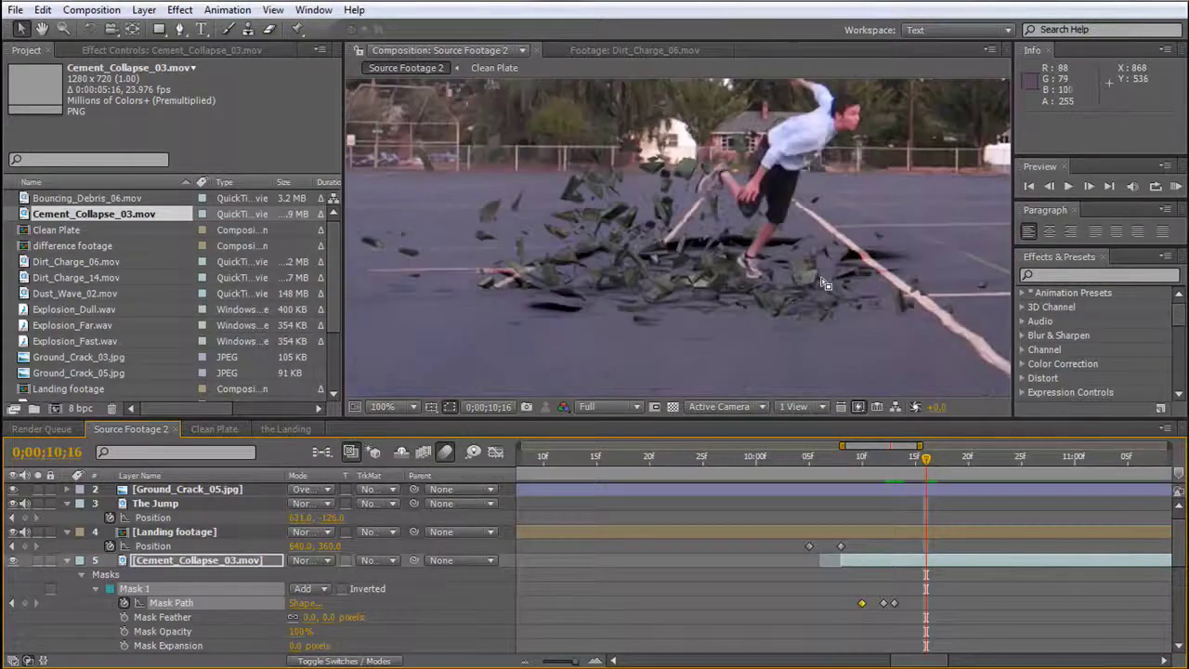
pyautogui.click(209, 560)
# Apply Levels to the cement layer, raising Blue gamma to about 1.27 and lowering Blue input white.
pyautogui.click(179, 9)
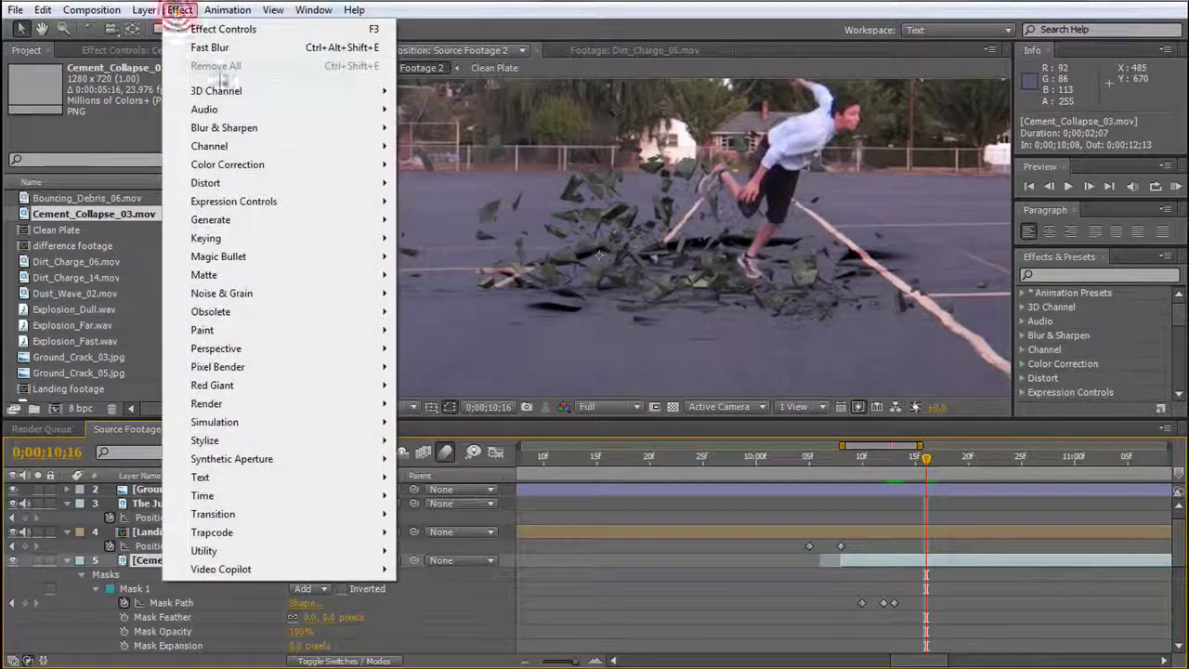
pyautogui.moveTo(309, 130)
pyautogui.moveTo(362, 170)
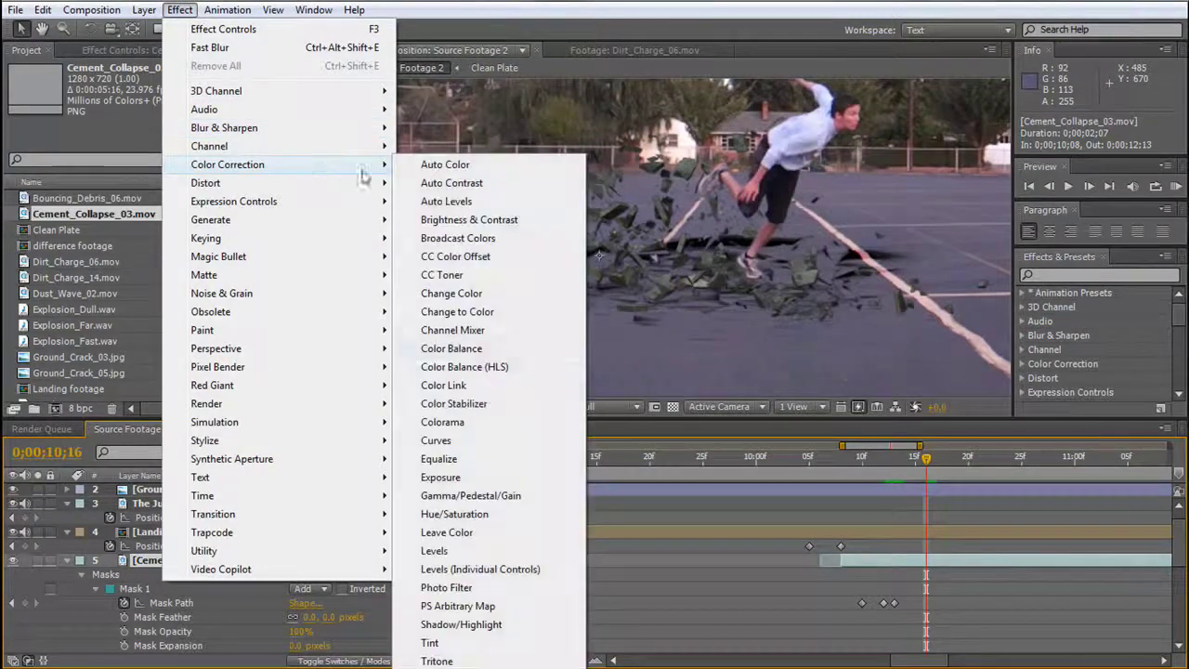
pyautogui.click(479, 551)
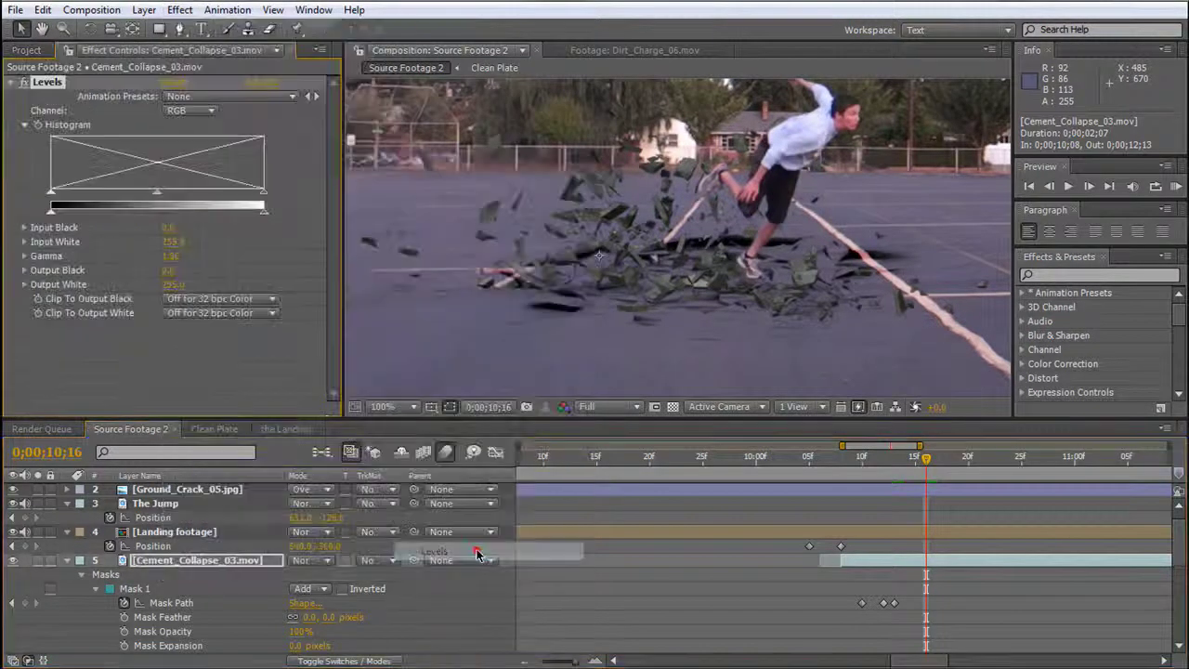
pyautogui.press('.')
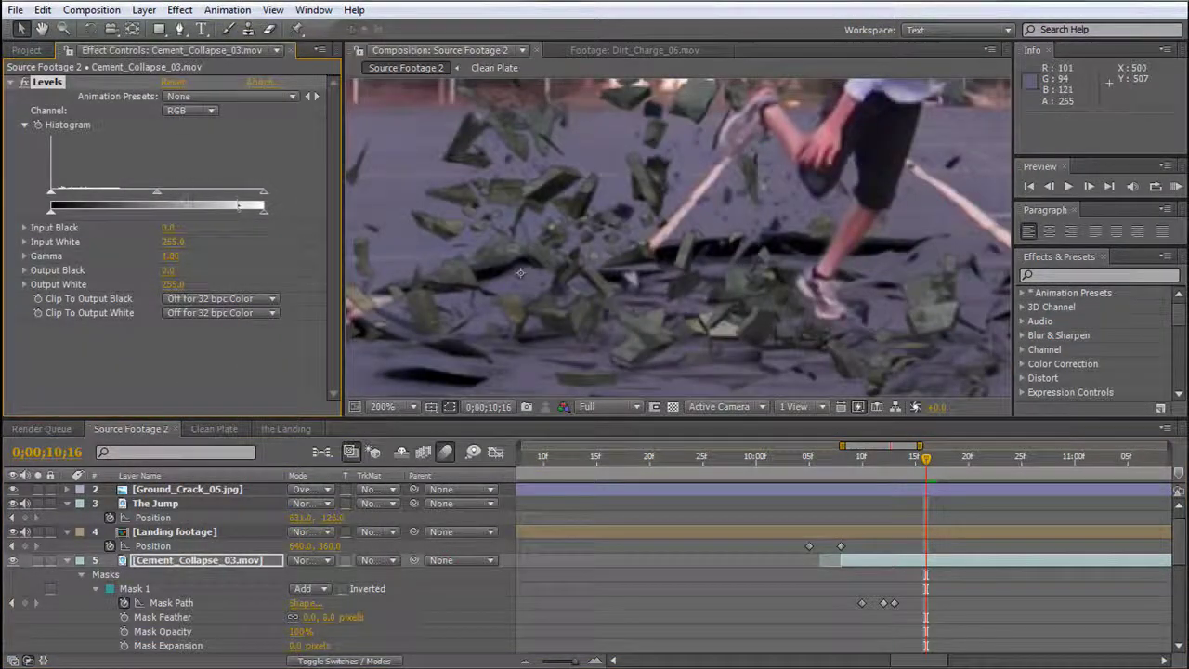
pyautogui.click(190, 110)
pyautogui.click(197, 171)
pyautogui.moveTo(158, 192); pyautogui.dragTo(138, 203)
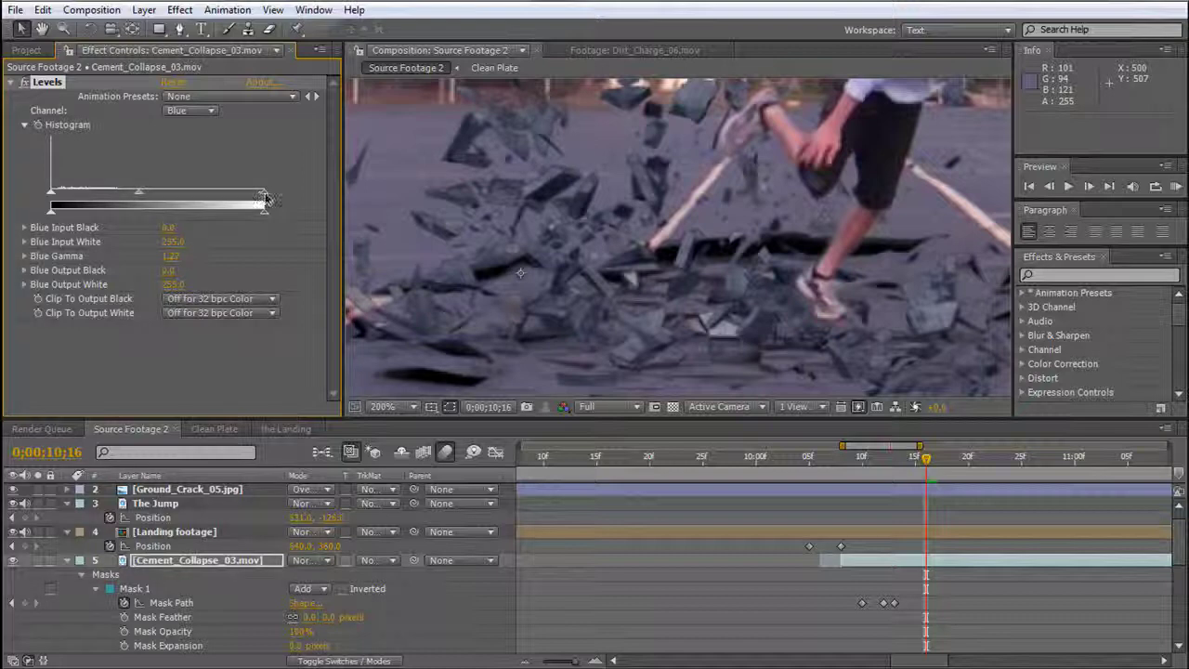
pyautogui.moveTo(264, 199); pyautogui.dragTo(223, 206)
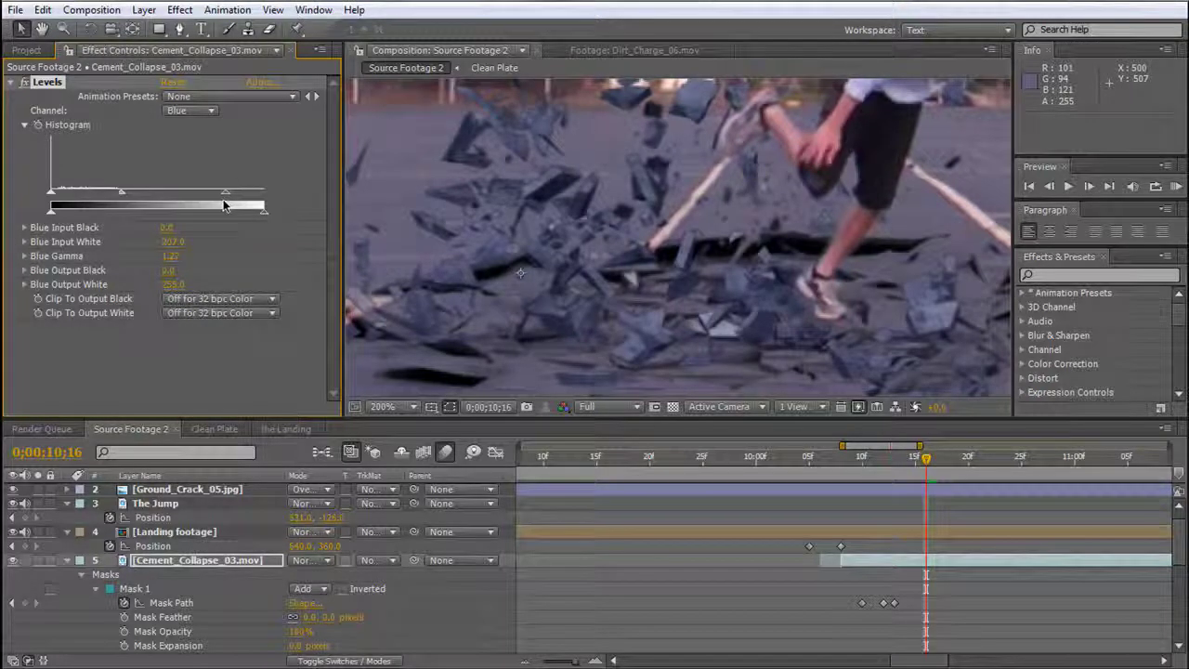
# Raise the Green channel's input black in the Levels effect.
pyautogui.click(195, 110)
pyautogui.click(208, 92)
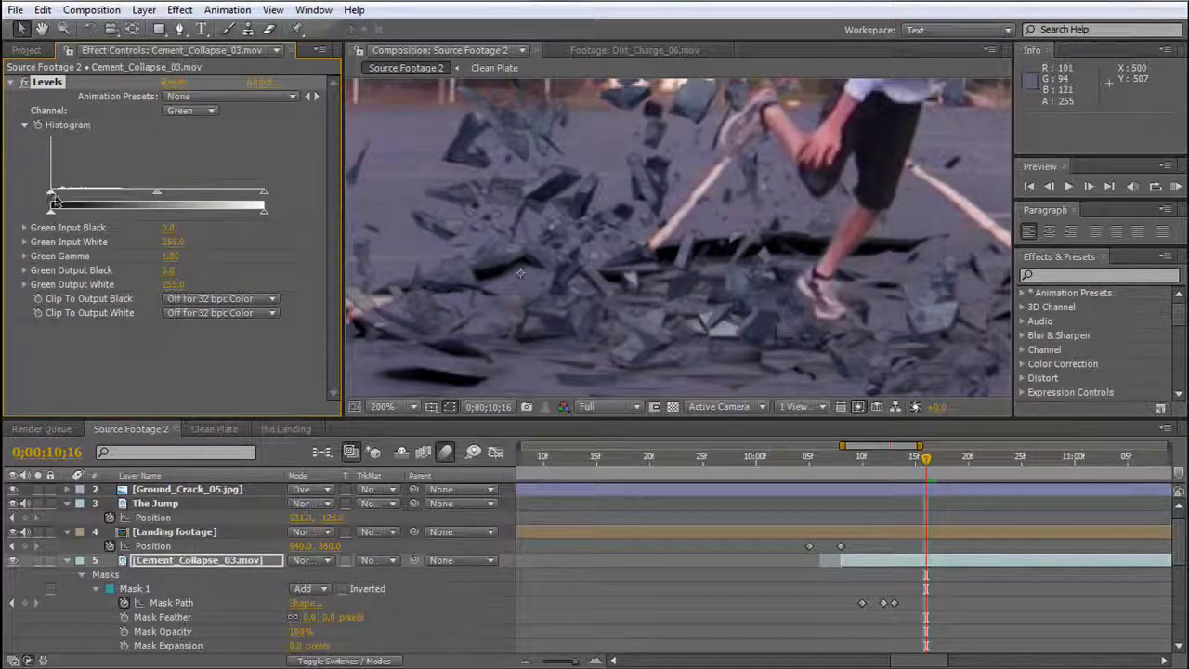
pyautogui.moveTo(51, 199)
pyautogui.mouseDown()
pyautogui.moveTo(63, 202)
pyautogui.moveTo(49, 205)
pyautogui.mouseUp()
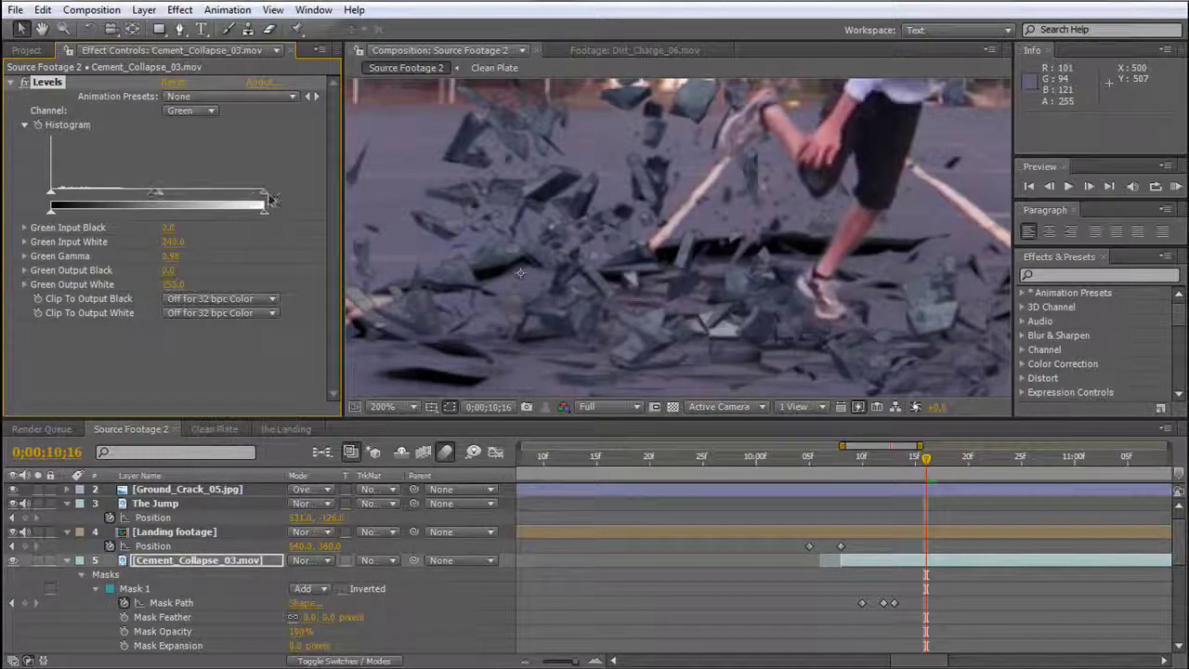
# In the rocks' Levels effect, pull in the green output sliders and raise Red Gamma to 1.06.
pyautogui.moveTo(263, 217); pyautogui.dragTo(299, 216)
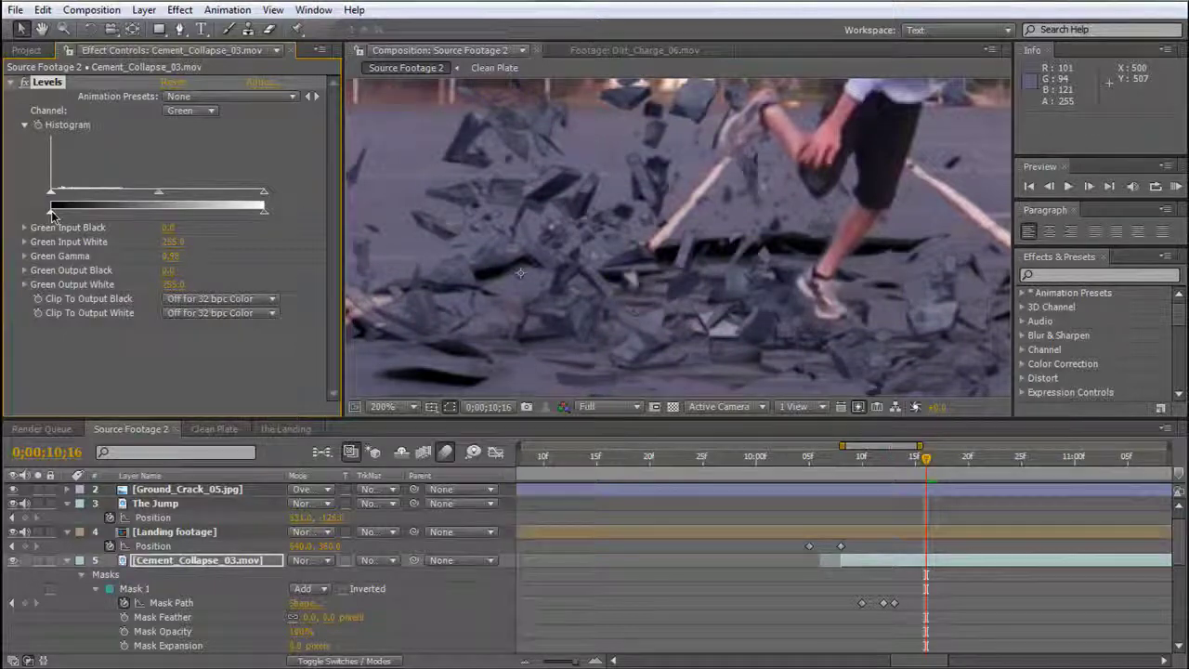
pyautogui.moveTo(51, 214)
pyautogui.mouseDown()
pyautogui.moveTo(63, 216)
pyautogui.moveTo(45, 215)
pyautogui.mouseUp()
pyautogui.click(183, 114)
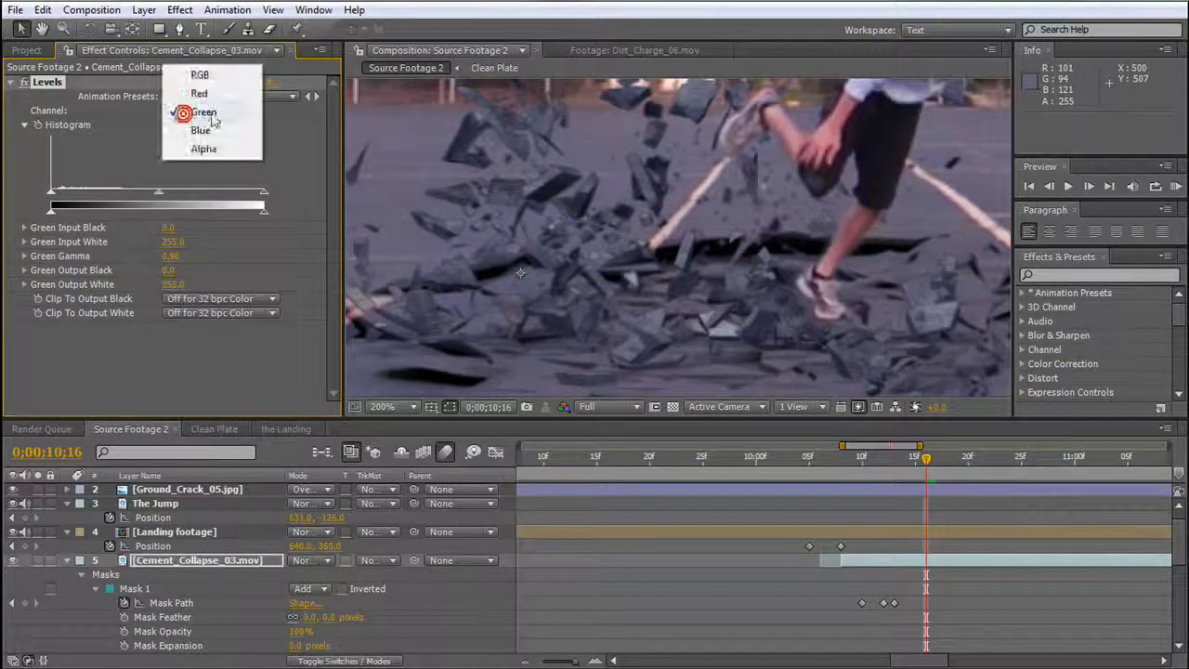
pyautogui.click(193, 91)
pyautogui.moveTo(162, 198); pyautogui.dragTo(148, 198)
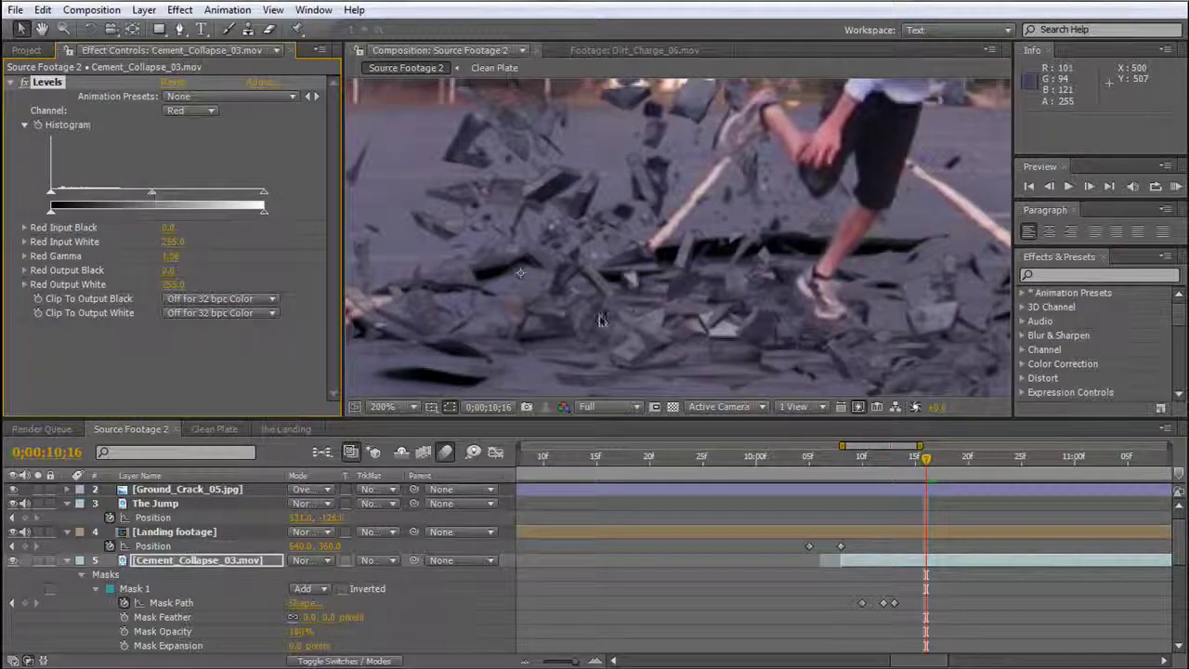
pyautogui.moveTo(343, 358); pyautogui.dragTo(307, 358)
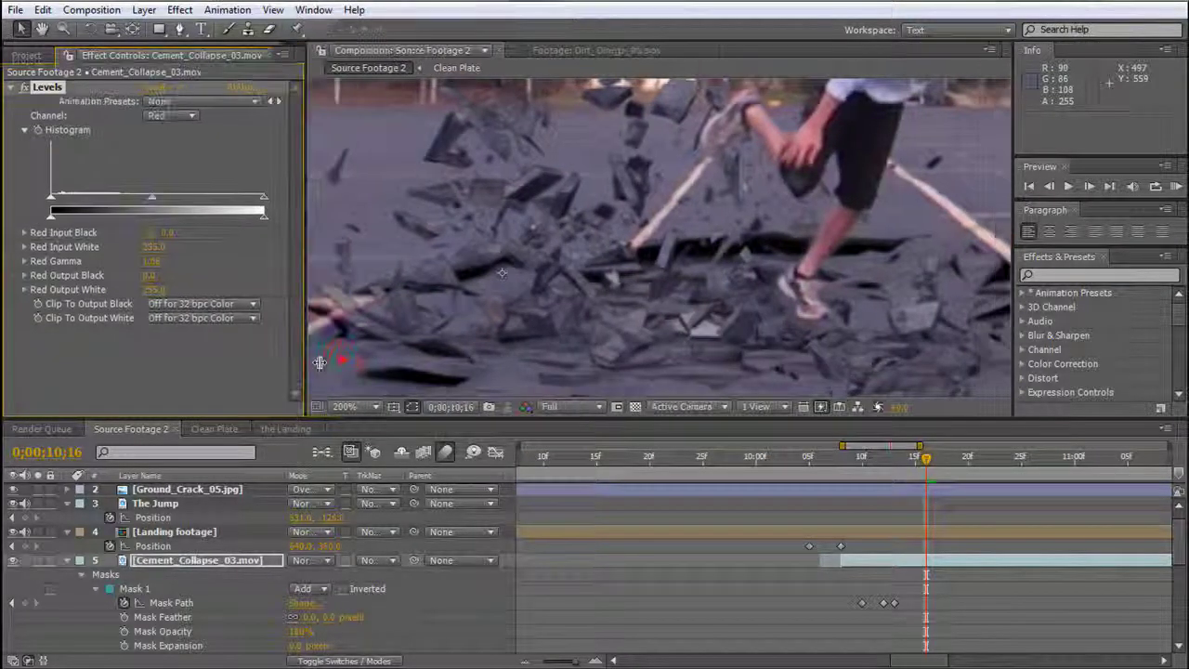
pyautogui.click(24, 86)
pyautogui.click(180, 9)
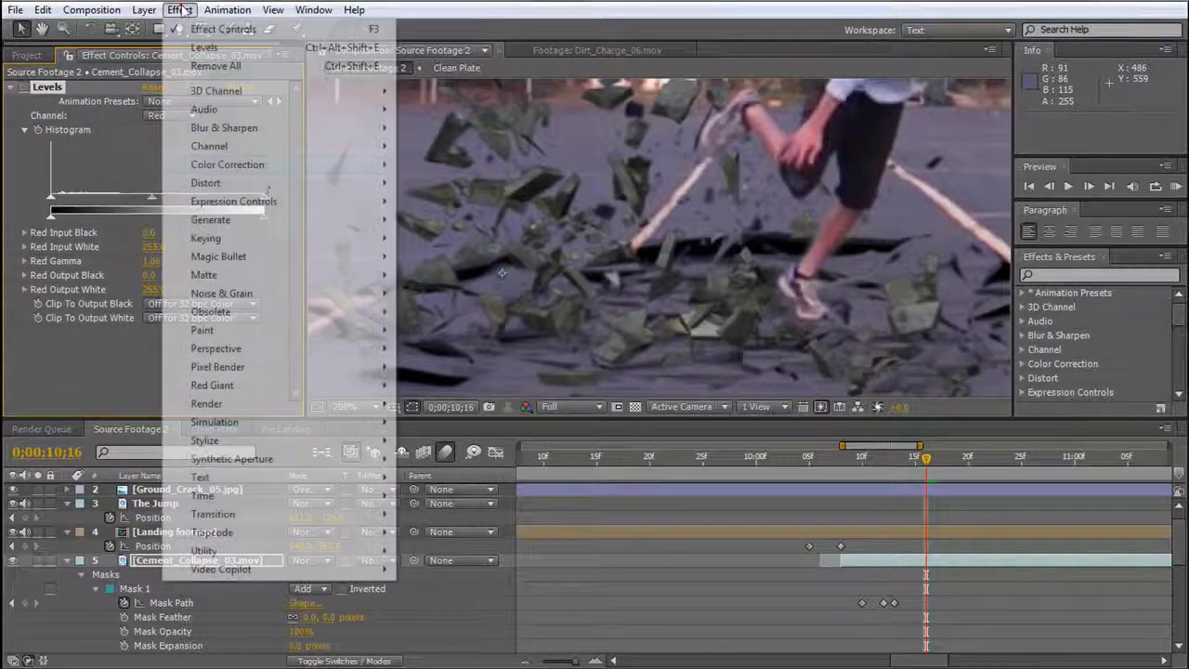
pyautogui.moveTo(297, 175)
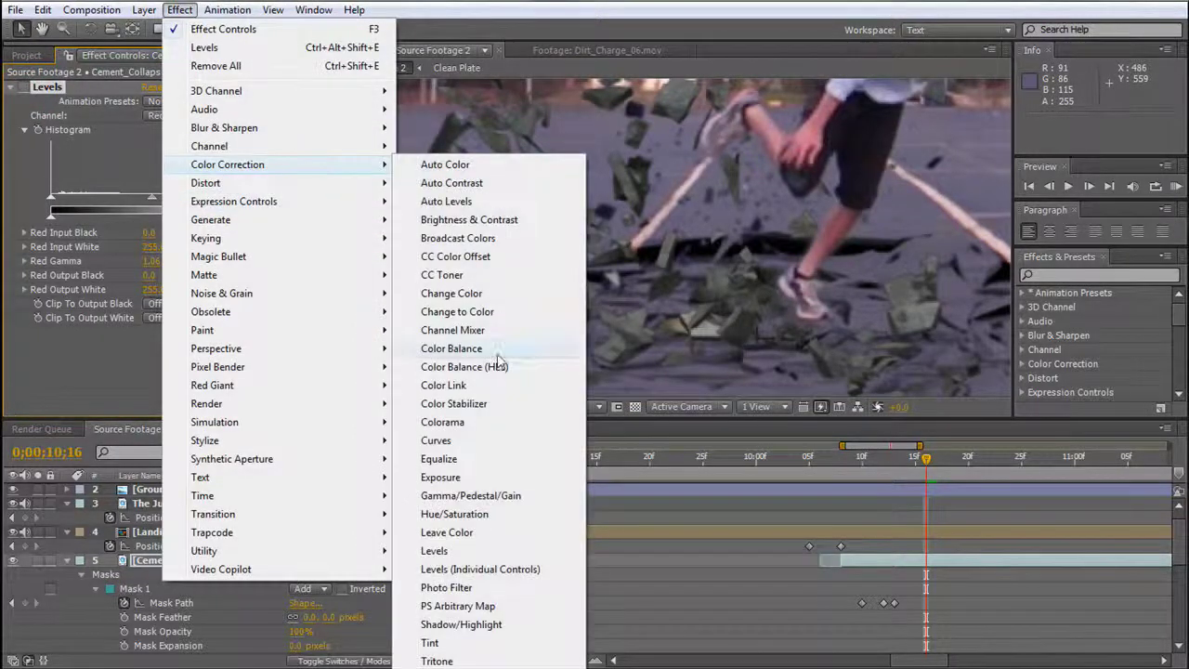
pyautogui.click(465, 349)
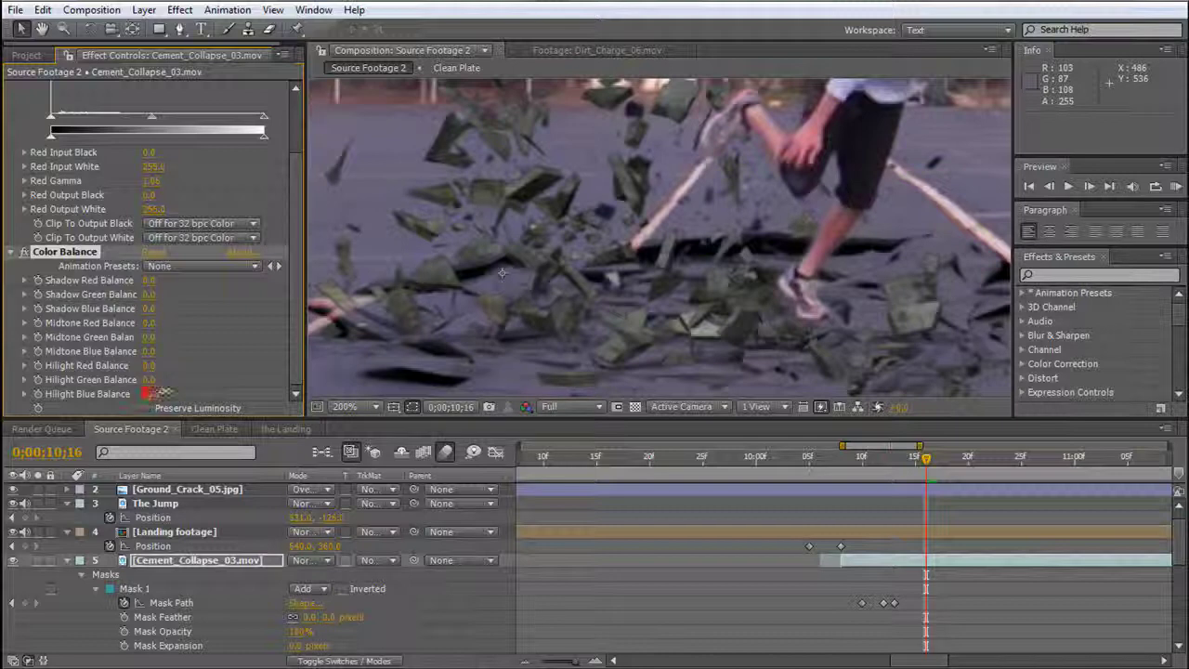
pyautogui.moveTo(158, 393); pyautogui.dragTo(179, 393)
pyautogui.moveTo(151, 280); pyautogui.dragTo(163, 279)
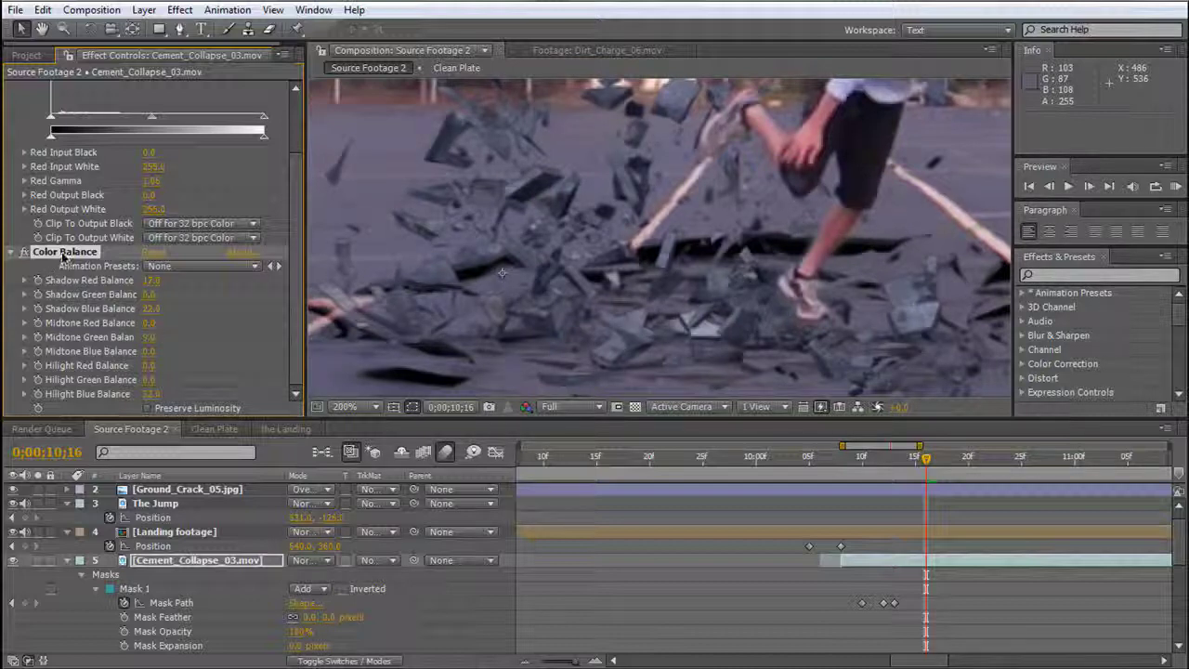
pyautogui.press('Delete')
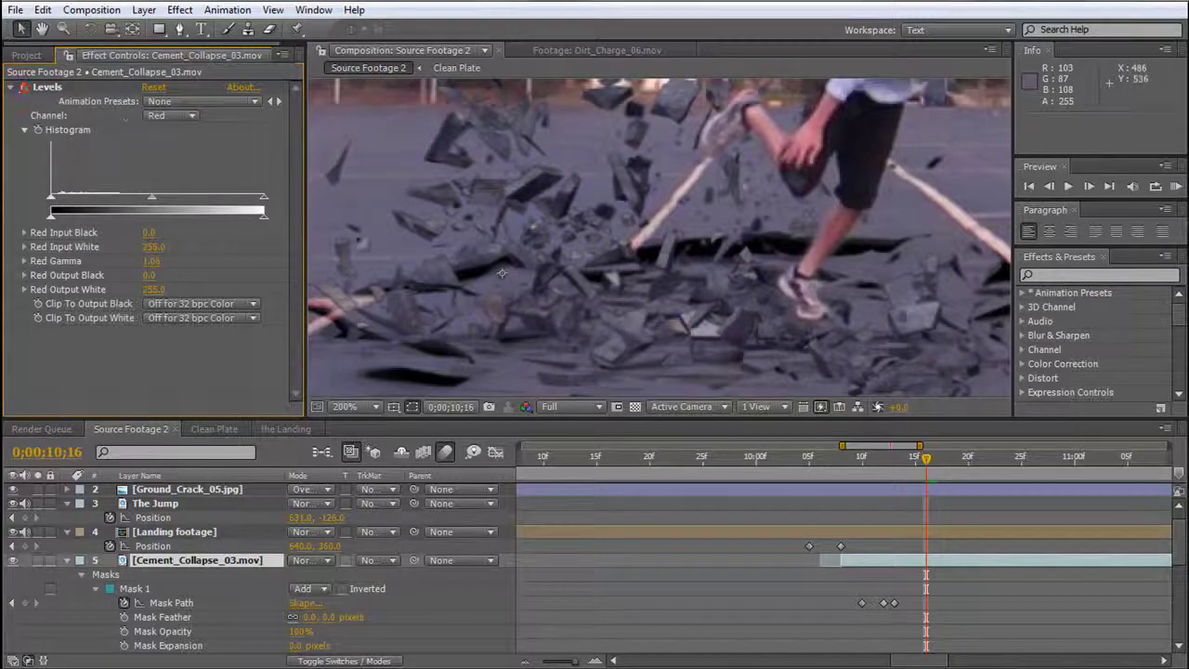
pyautogui.scroll(-2, 502, 272)
pyautogui.scroll(1, 694, 257)
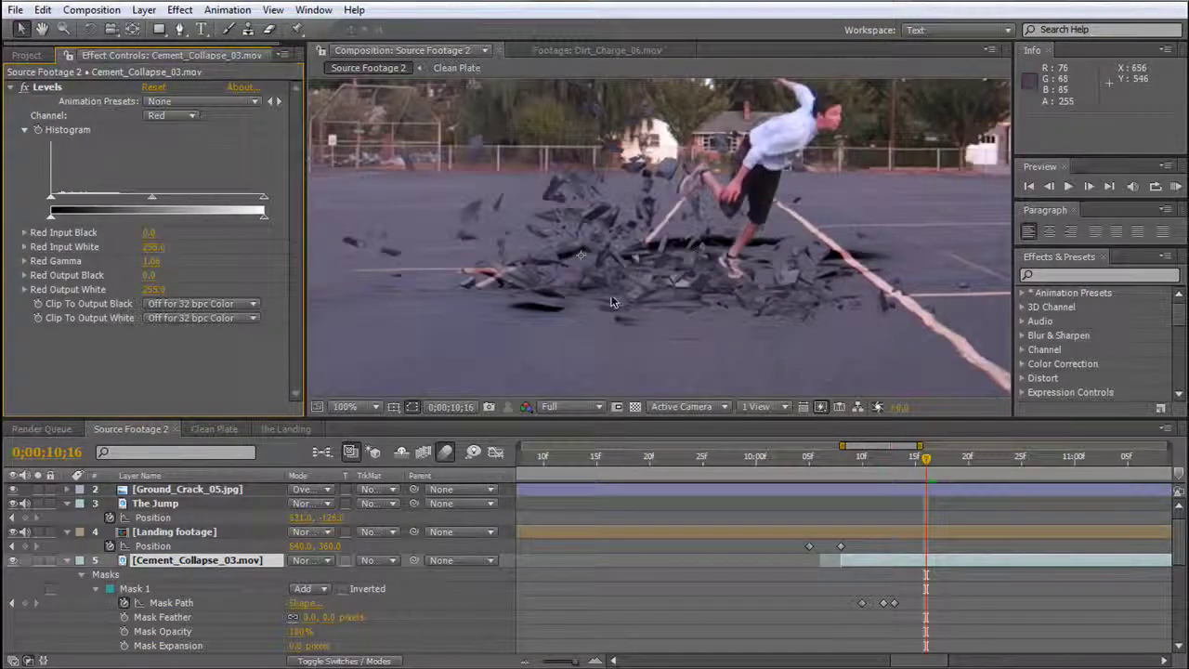
pyautogui.scroll(1, 611, 302)
pyautogui.click(180, 10)
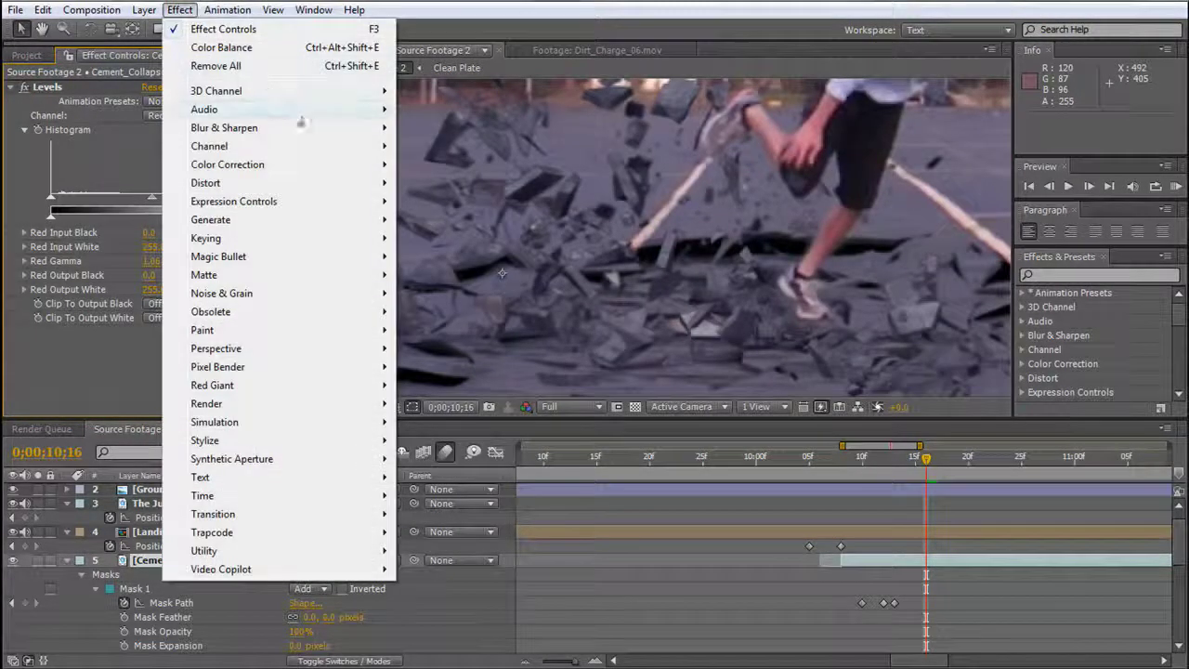
# Apply Fast Blur with Blurriness 1.0 to Cement_Collapse_03.mov.
pyautogui.moveTo(310, 129)
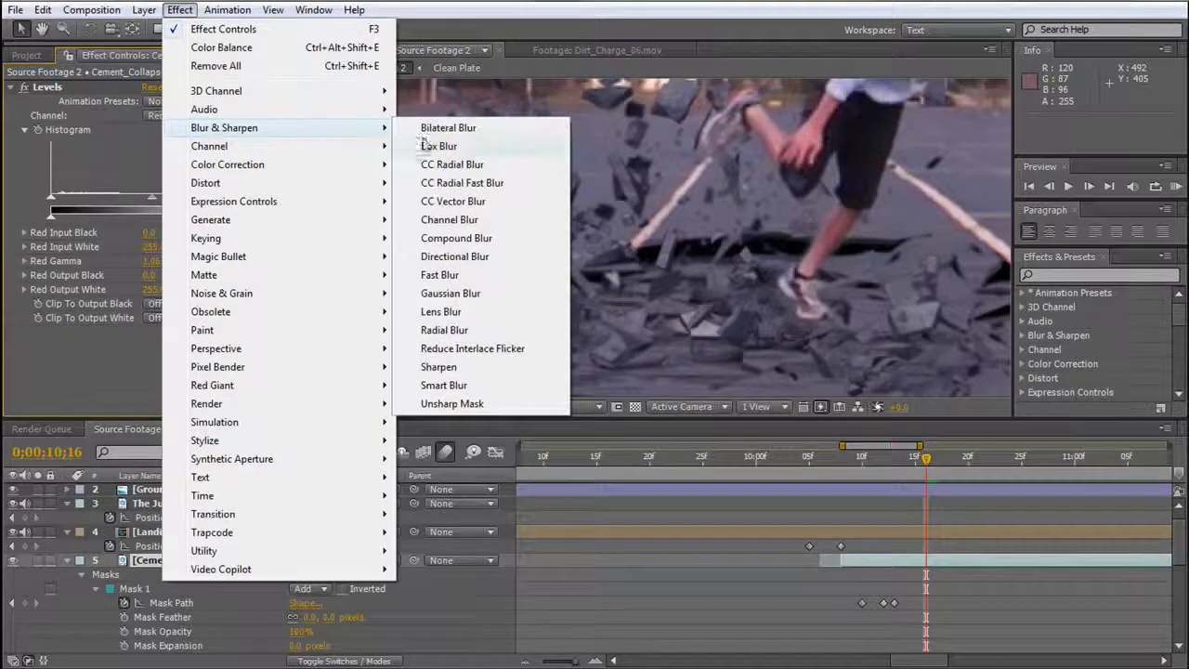
pyautogui.click(438, 274)
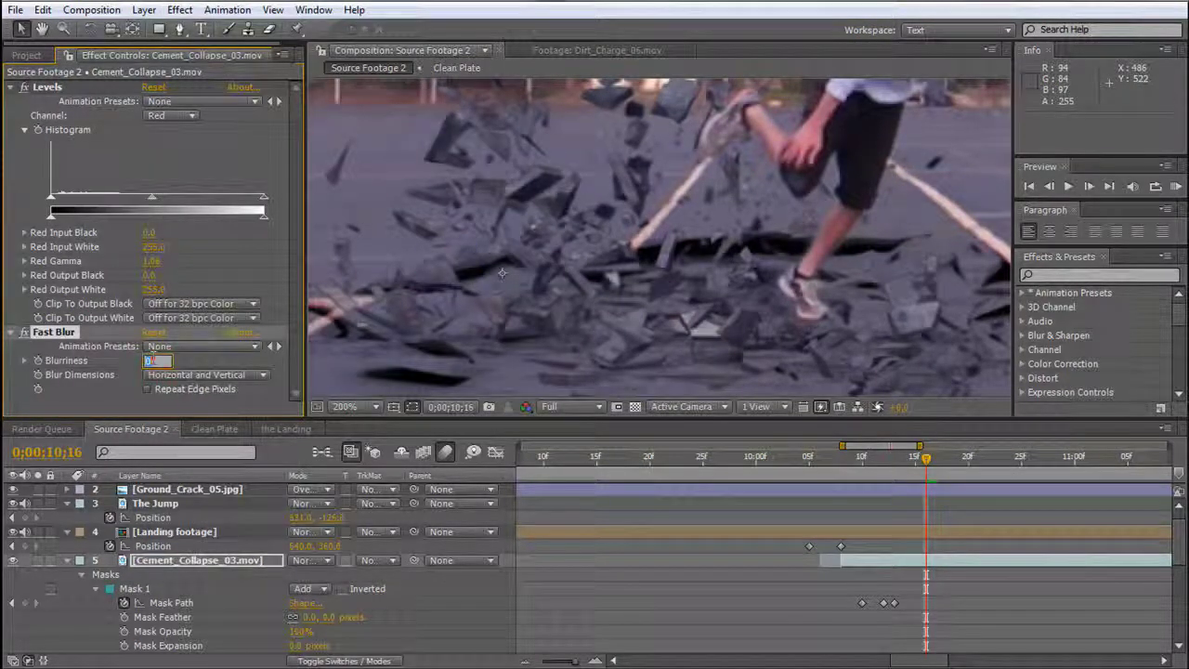
pyautogui.press('Return')
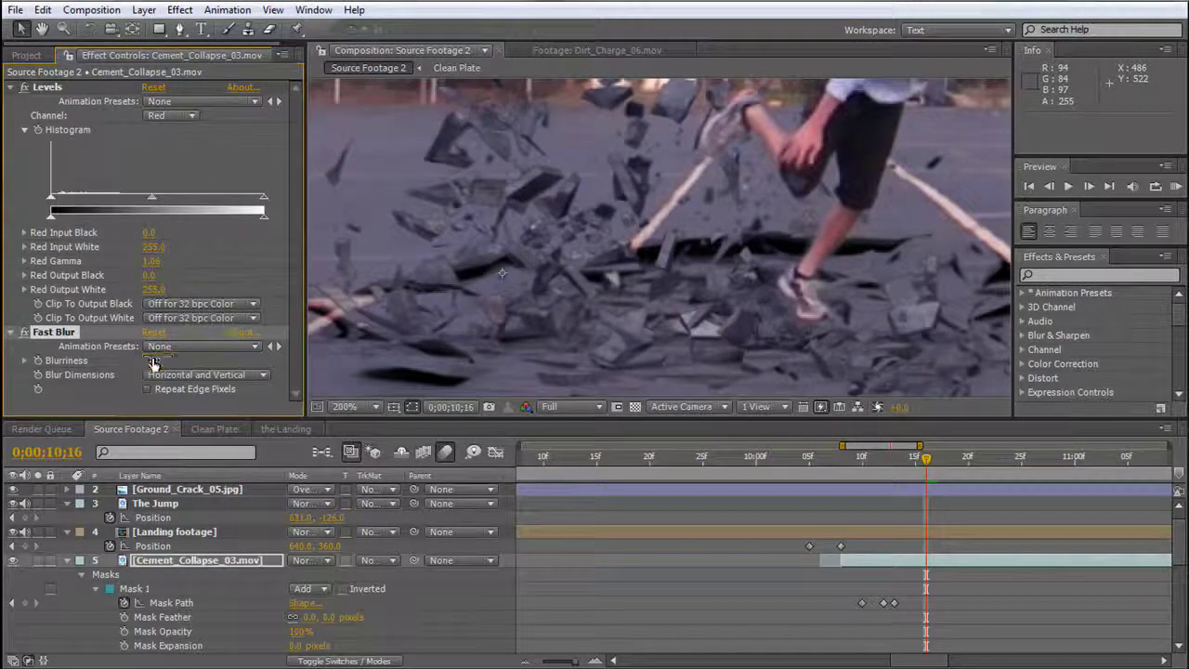
pyautogui.scroll(-1, 616, 266)
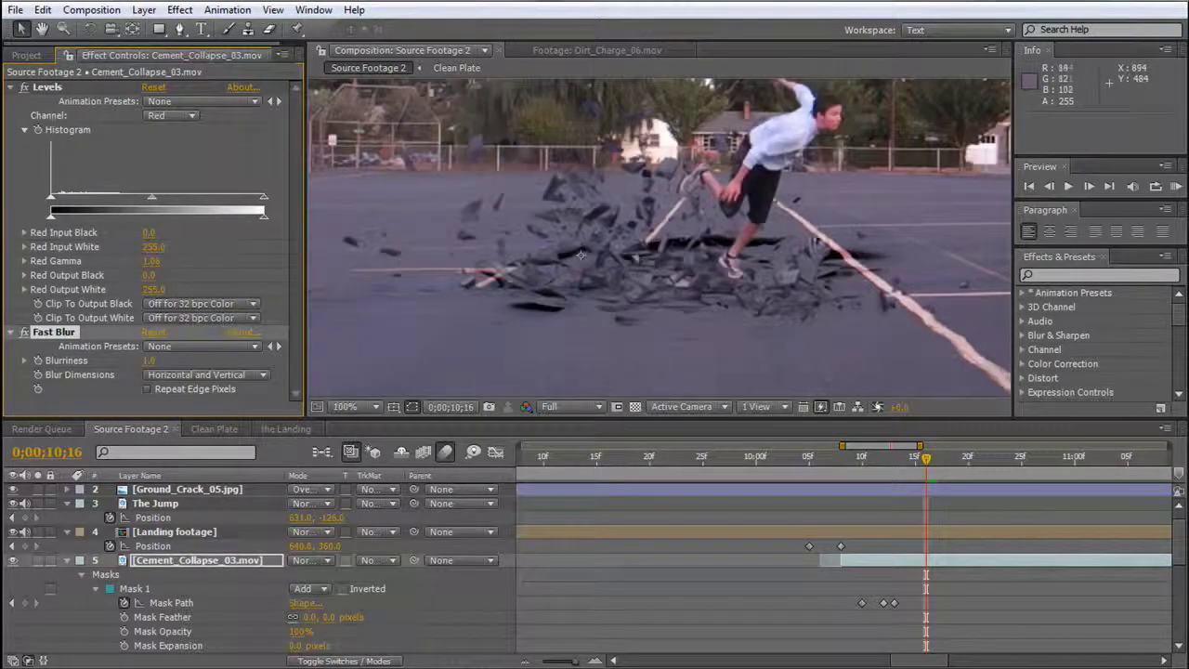
pyautogui.scroll(-2, 970, 204)
pyautogui.scroll(2, 971, 204)
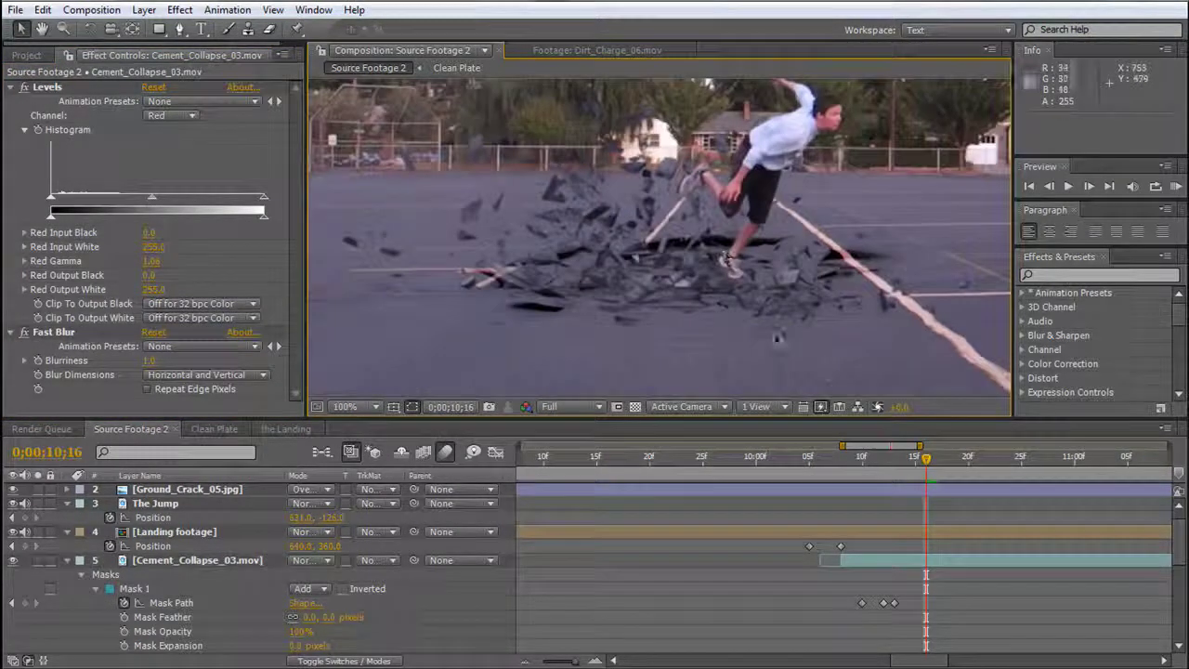
pyautogui.press('pageup')
pyautogui.moveTo(870, 462); pyautogui.dragTo(926, 472)
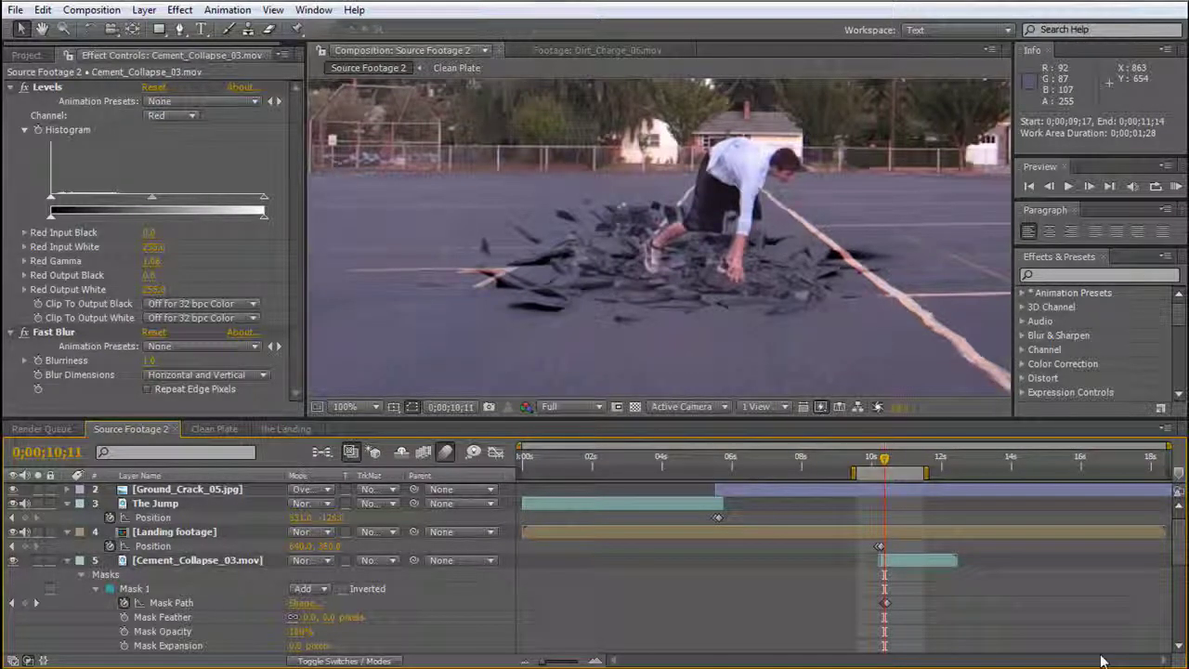
pyautogui.click(1056, 484)
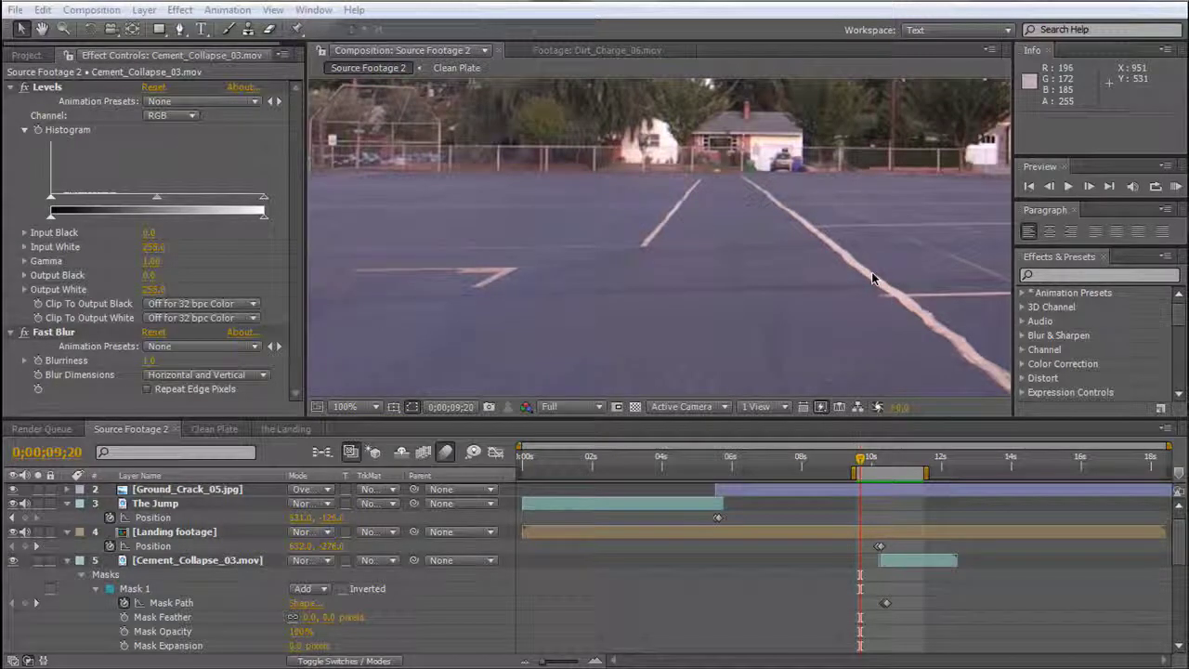
pyautogui.click(898, 331)
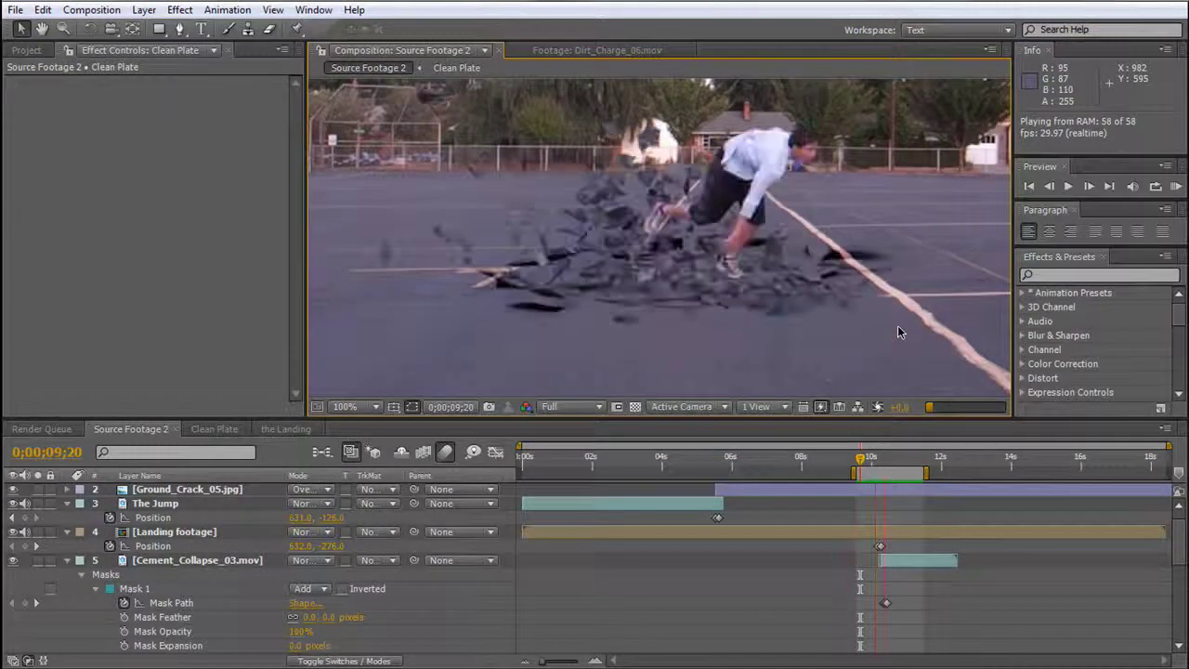
pyautogui.click(802, 276)
pyautogui.press(',')
pyautogui.press(',')
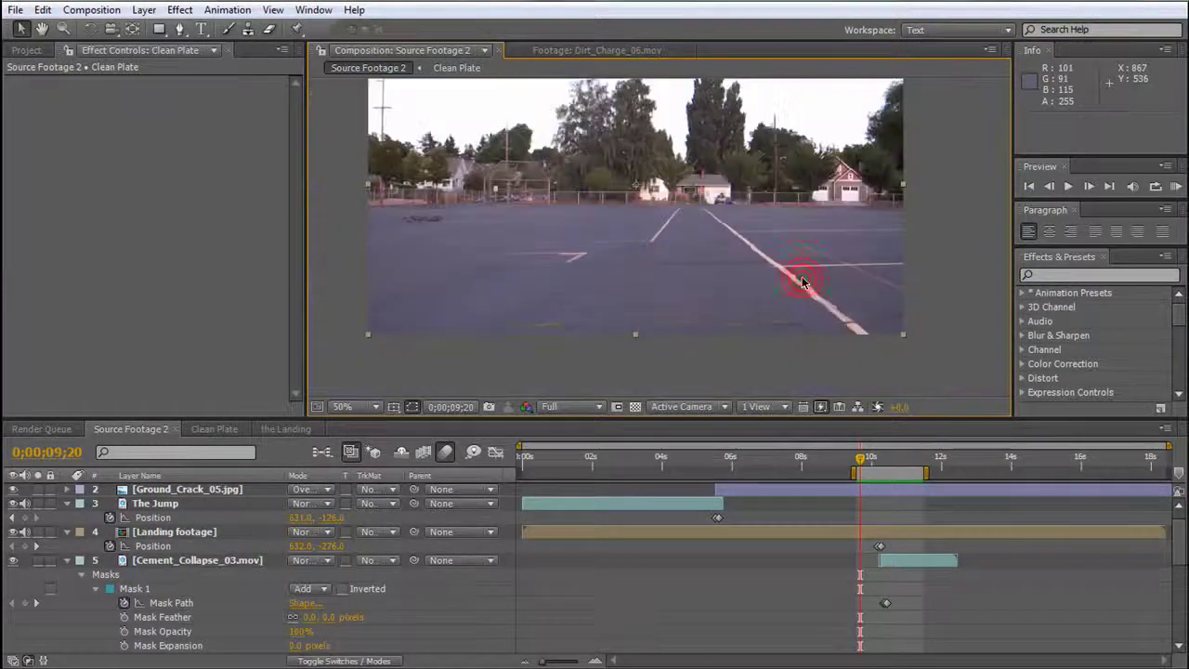
pyautogui.press('KP_0')
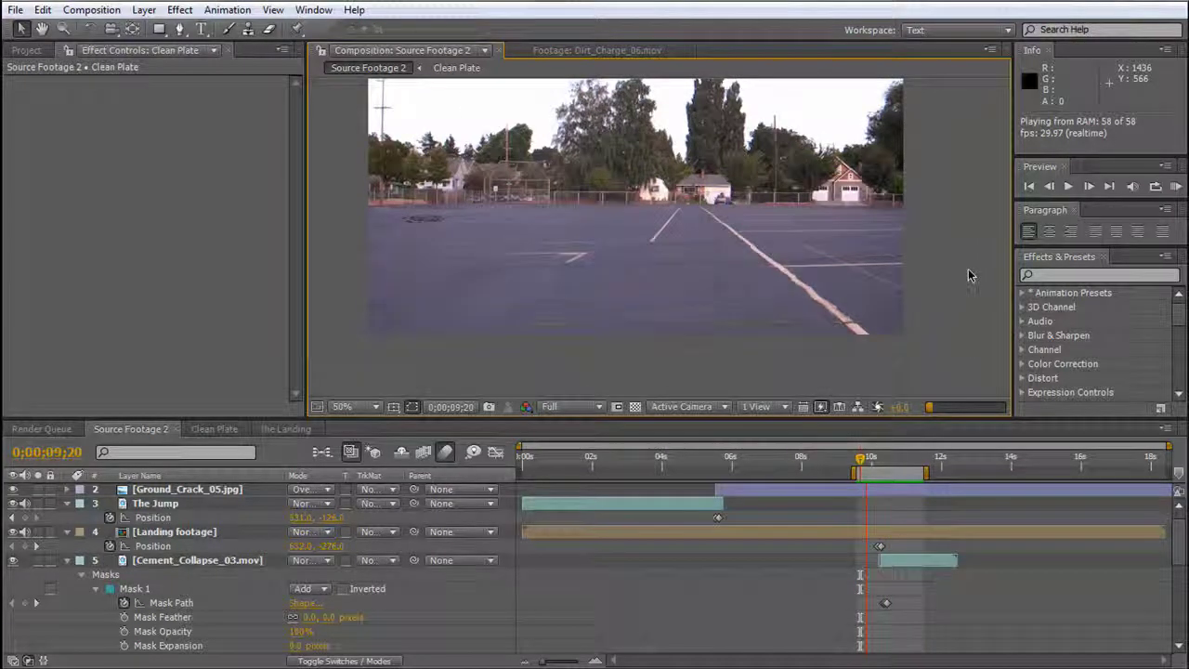
pyautogui.click(968, 272)
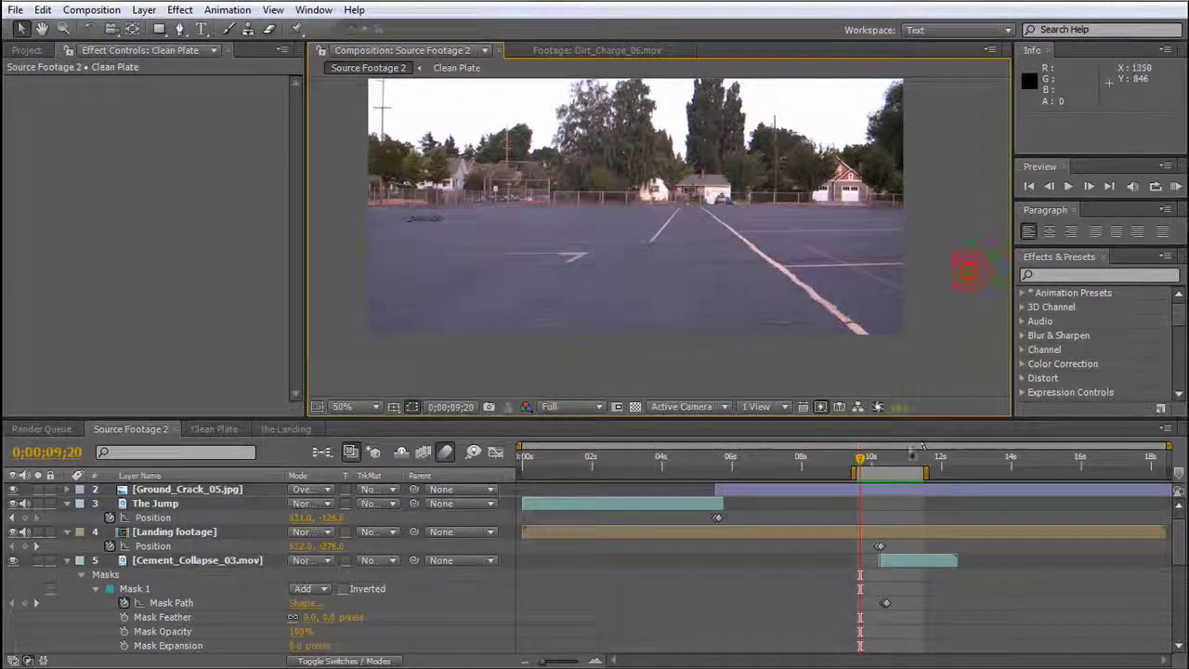
# Shift the Cement_Collapse_03.mov rubble slightly right and up onto the landing spot.
pyautogui.moveTo(860, 466); pyautogui.dragTo(929, 464)
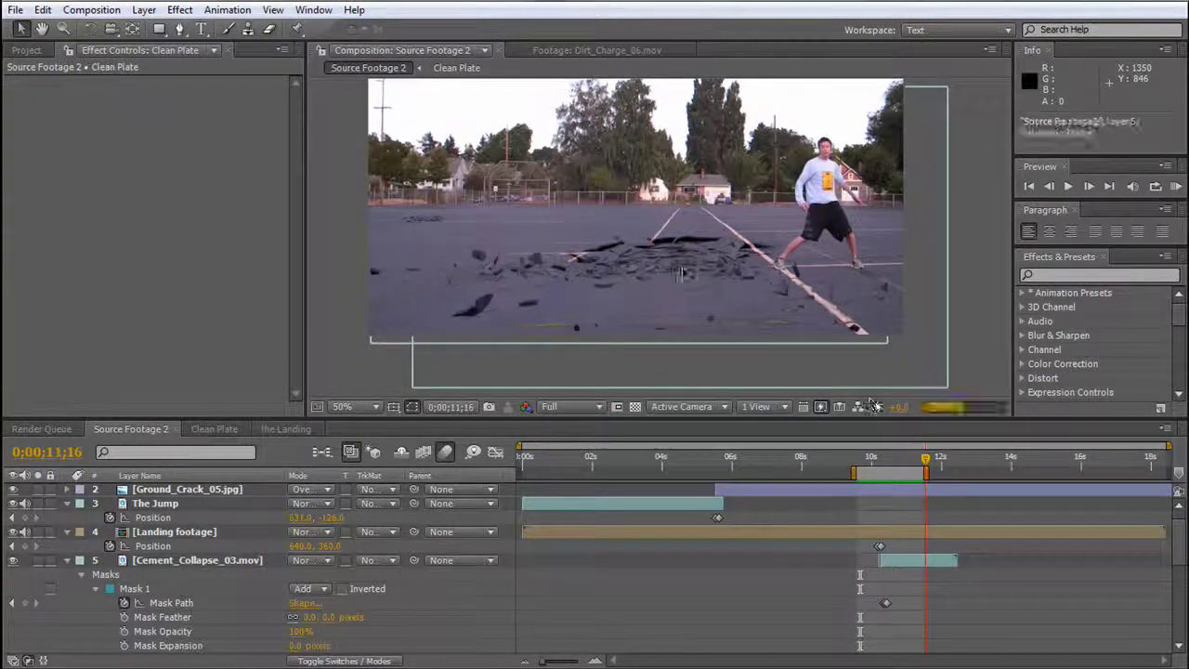
pyautogui.scroll(2, 722, 282)
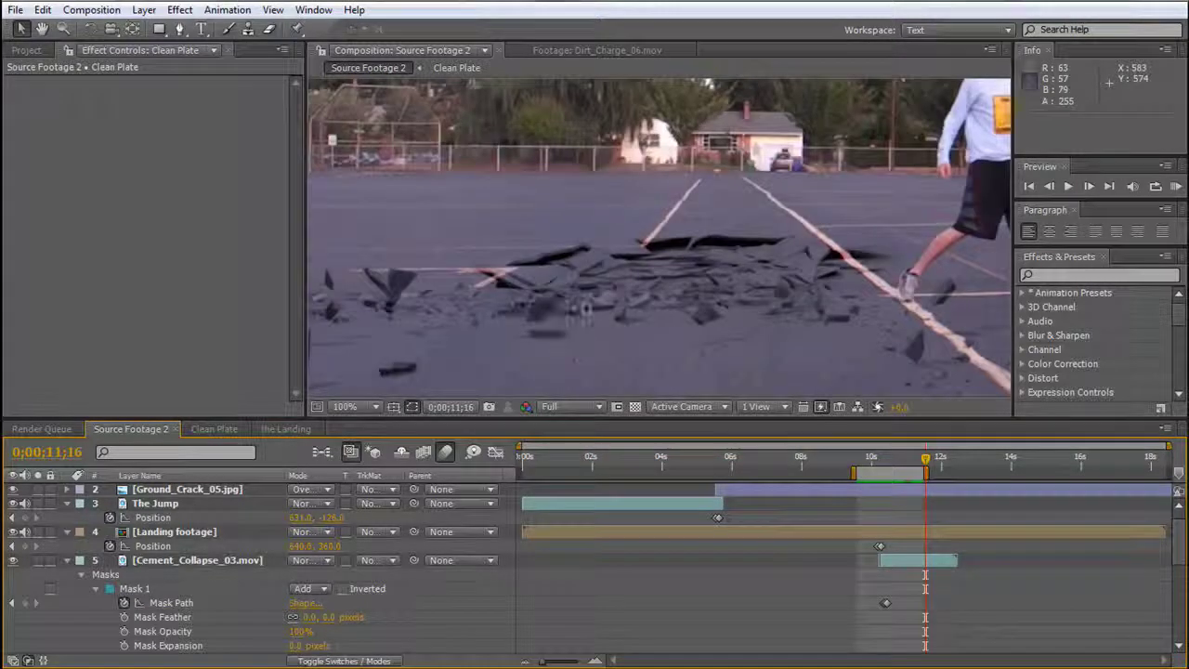
pyautogui.click(181, 565)
pyautogui.moveTo(540, 321); pyautogui.dragTo(611, 266)
pyautogui.press(',')
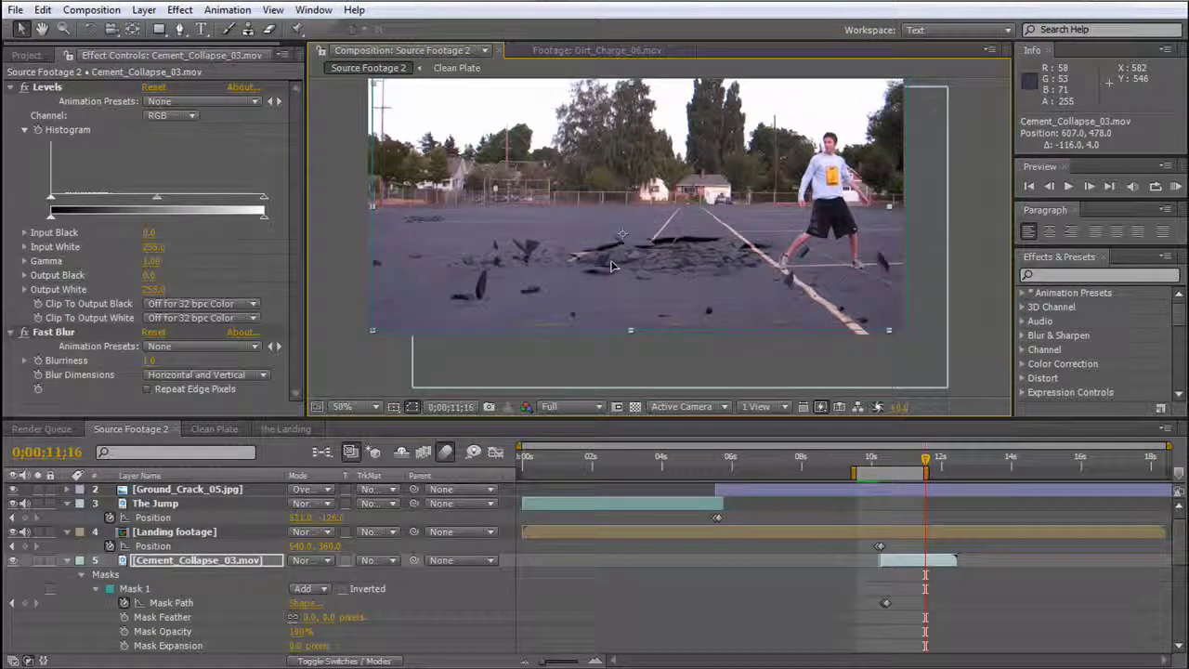
# Review the landing around 0;00;10;26 and bring up the Project footage list.
pyautogui.click(878, 459)
pyautogui.moveTo(878, 459); pyautogui.dragTo(914, 459)
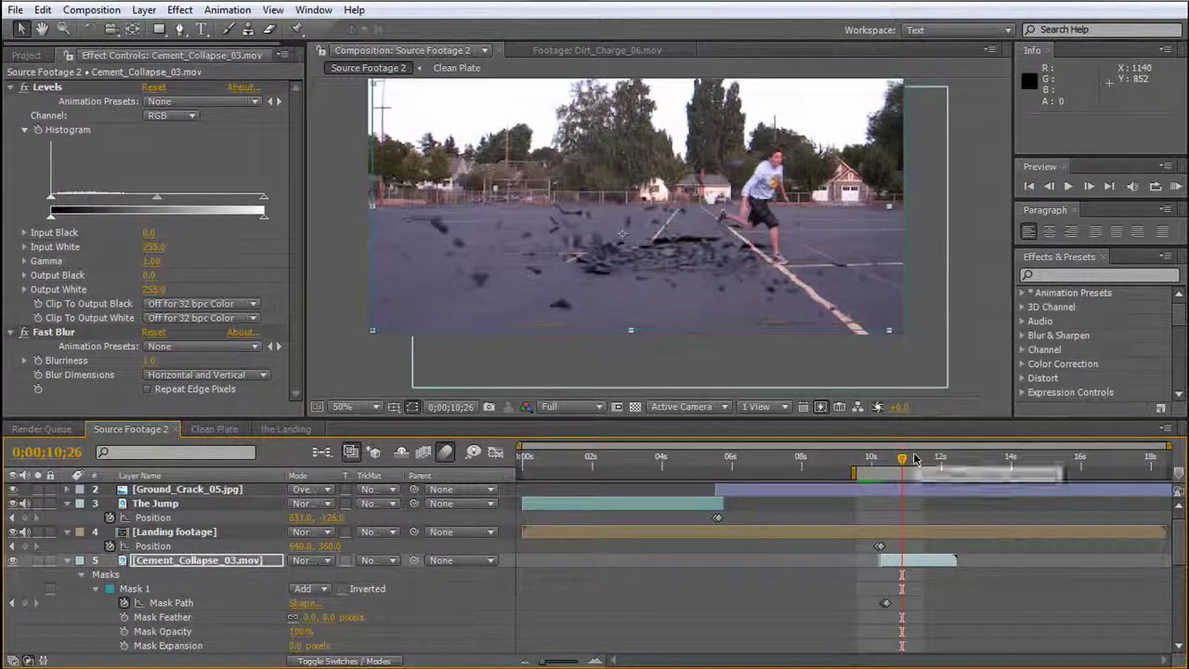
pyautogui.press('.')
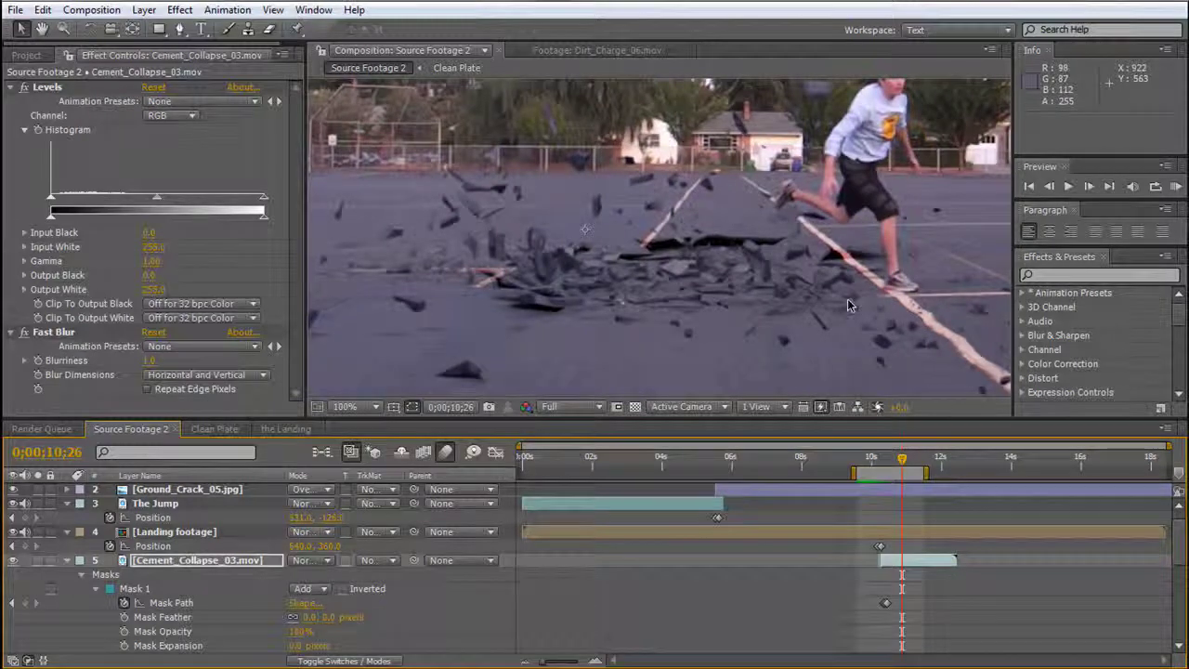
pyautogui.press(',')
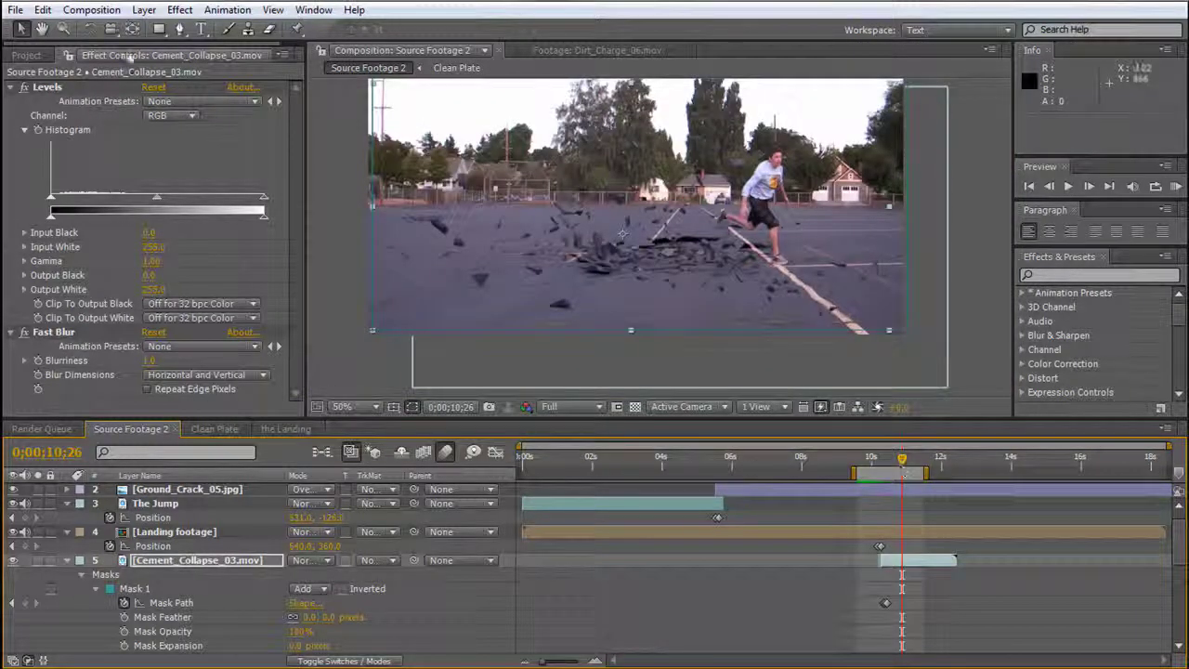
pyautogui.click(27, 55)
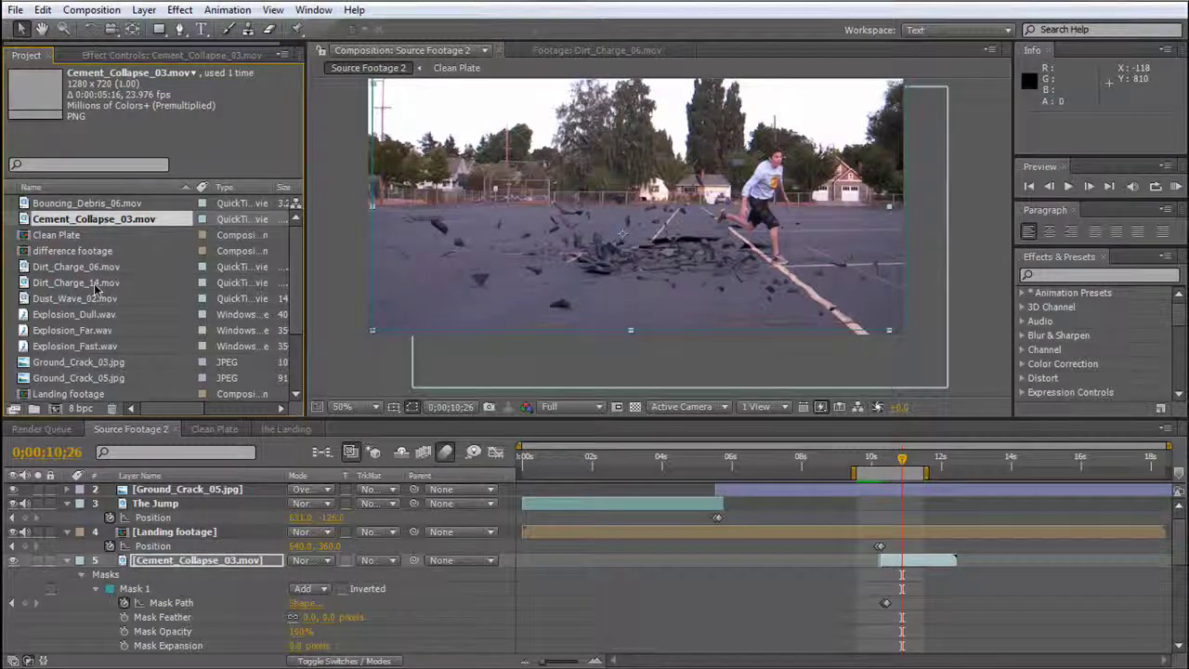
# Add Dirt_Charge_14.mov above the rubble and give it a full-layer rectangle mask at 0;00;10;12.
pyautogui.moveTo(97, 290); pyautogui.dragTo(160, 577)
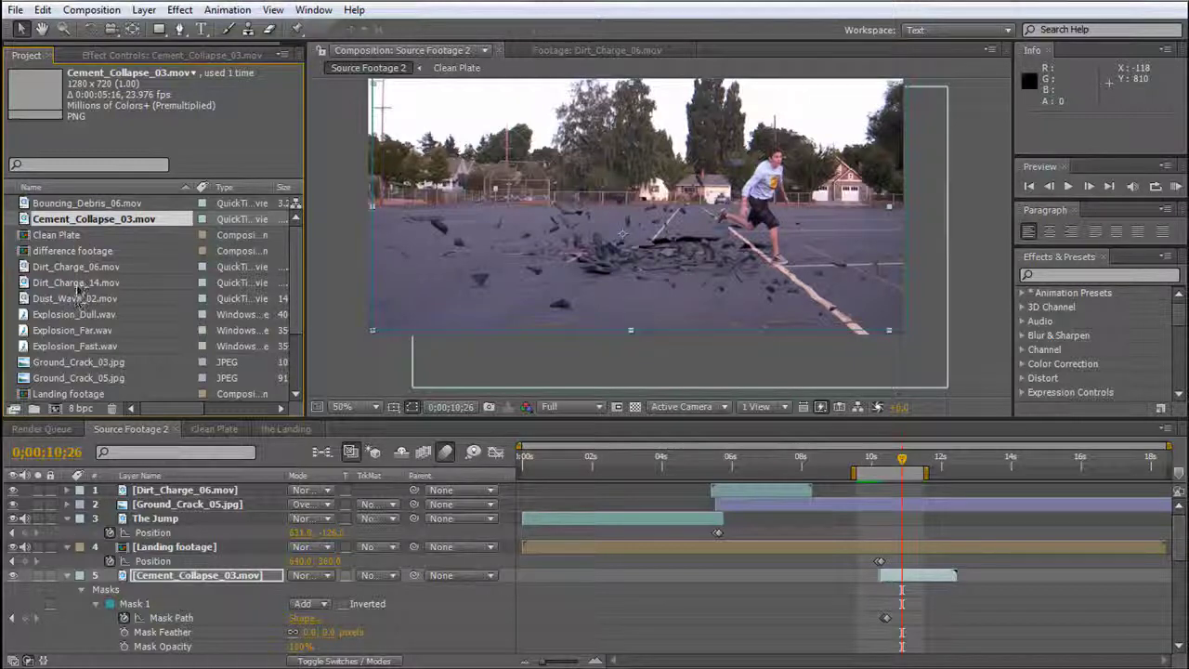
pyautogui.moveTo(79, 283); pyautogui.dragTo(880, 575)
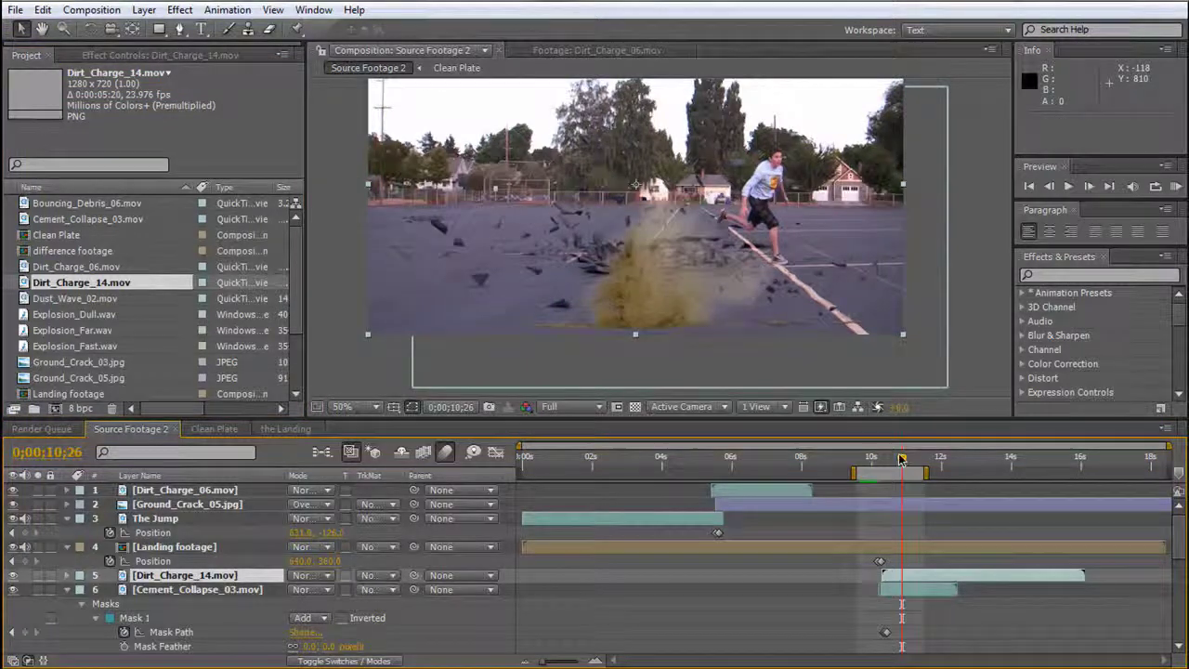
pyautogui.click(884, 464)
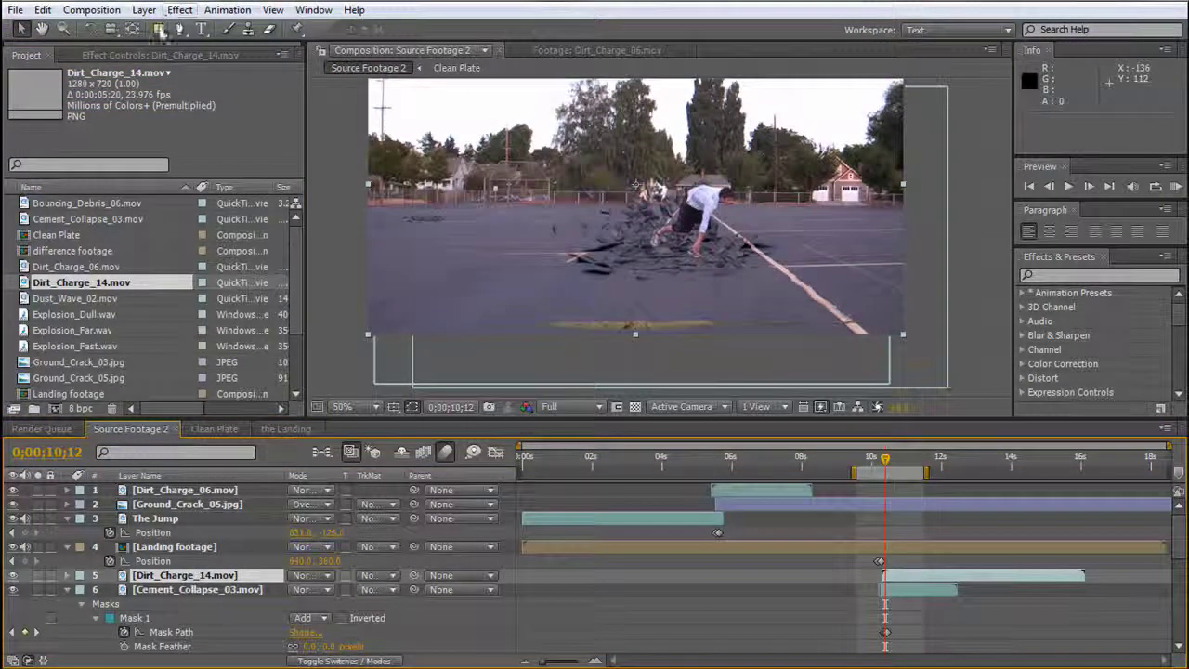
pyautogui.click(159, 28)
pyautogui.doubleClick(159, 29)
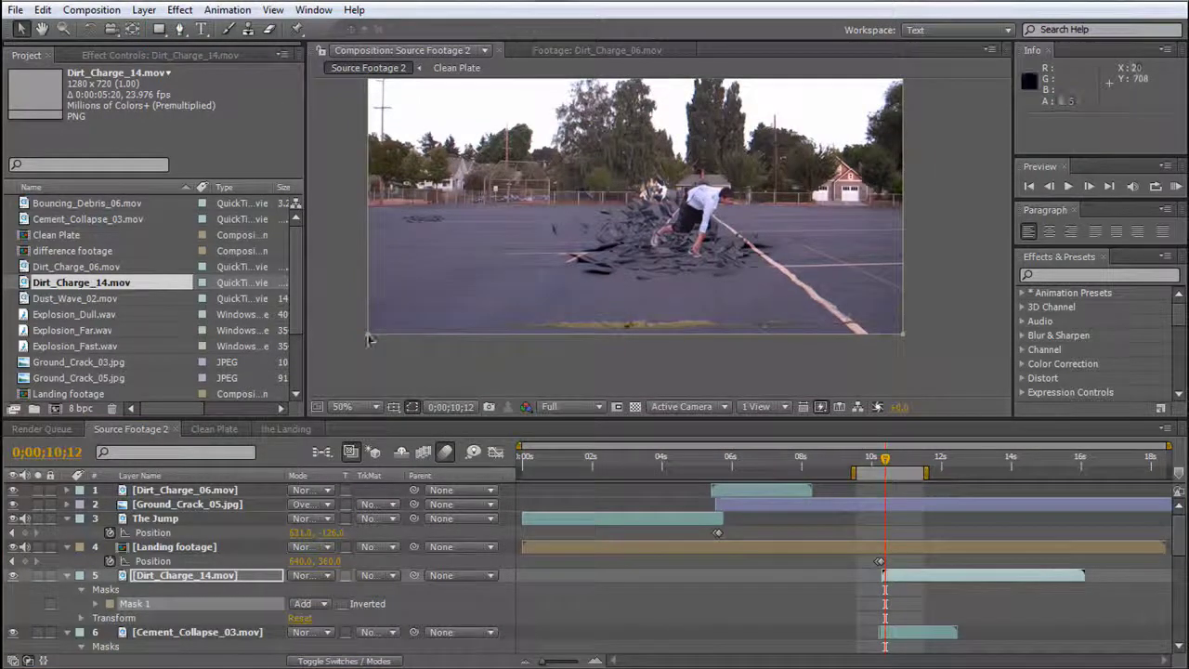
# Raise the dust mask's bottom edge and set Mask Feather to 30 pixels, then preview.
pyautogui.moveTo(367, 332)
pyautogui.mouseDown()
pyautogui.moveTo(368, 289)
pyautogui.moveTo(368, 319)
pyautogui.mouseUp()
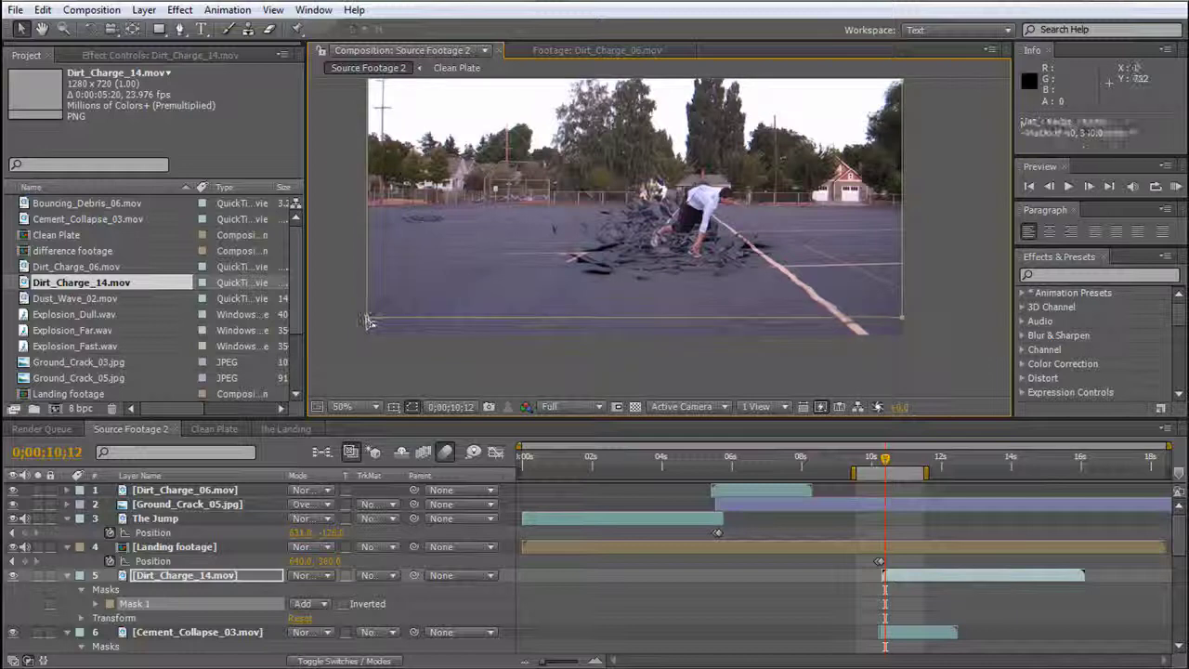
pyautogui.click(95, 603)
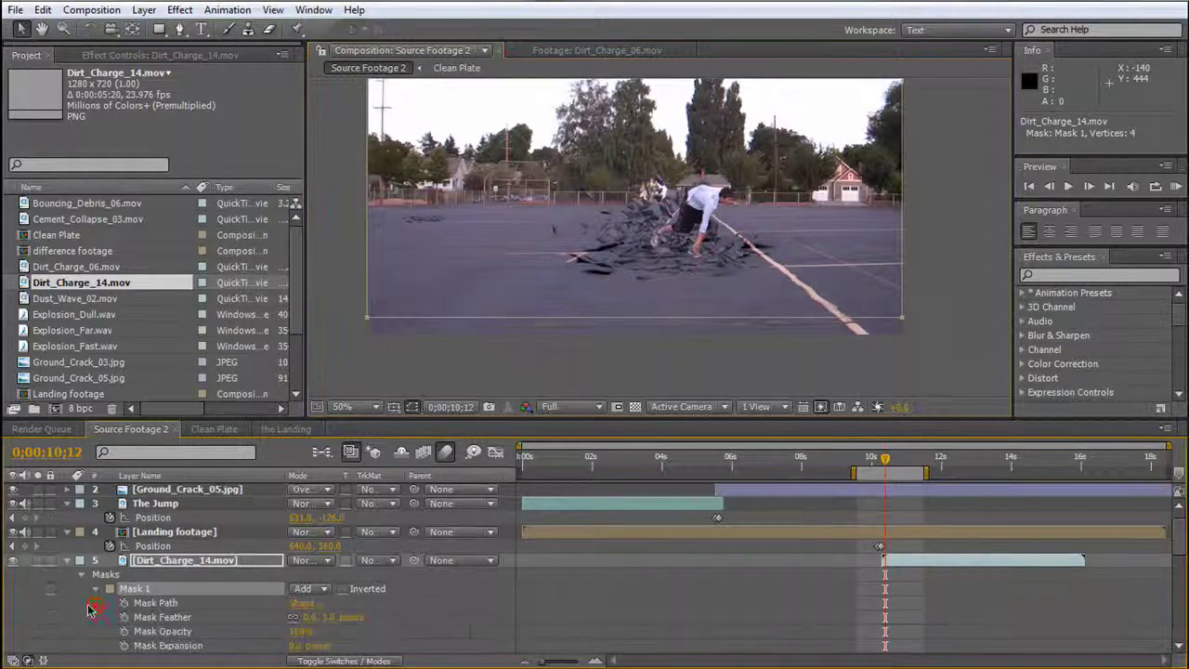
pyautogui.click(307, 617)
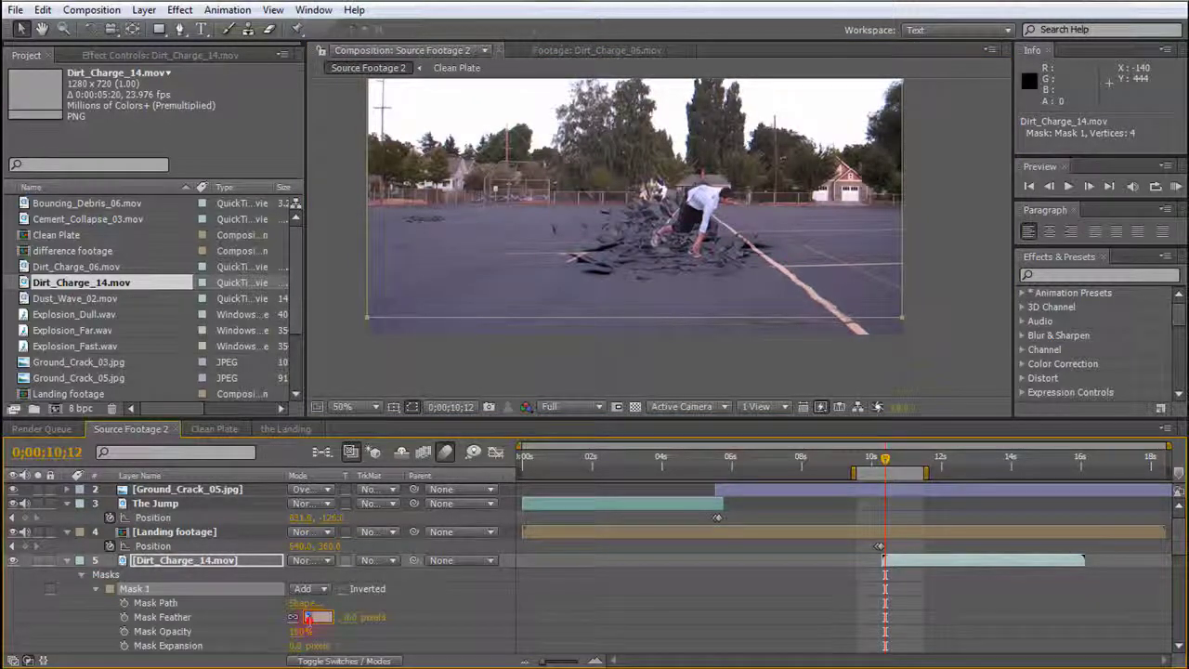
pyautogui.write('30')
pyautogui.press('Return')
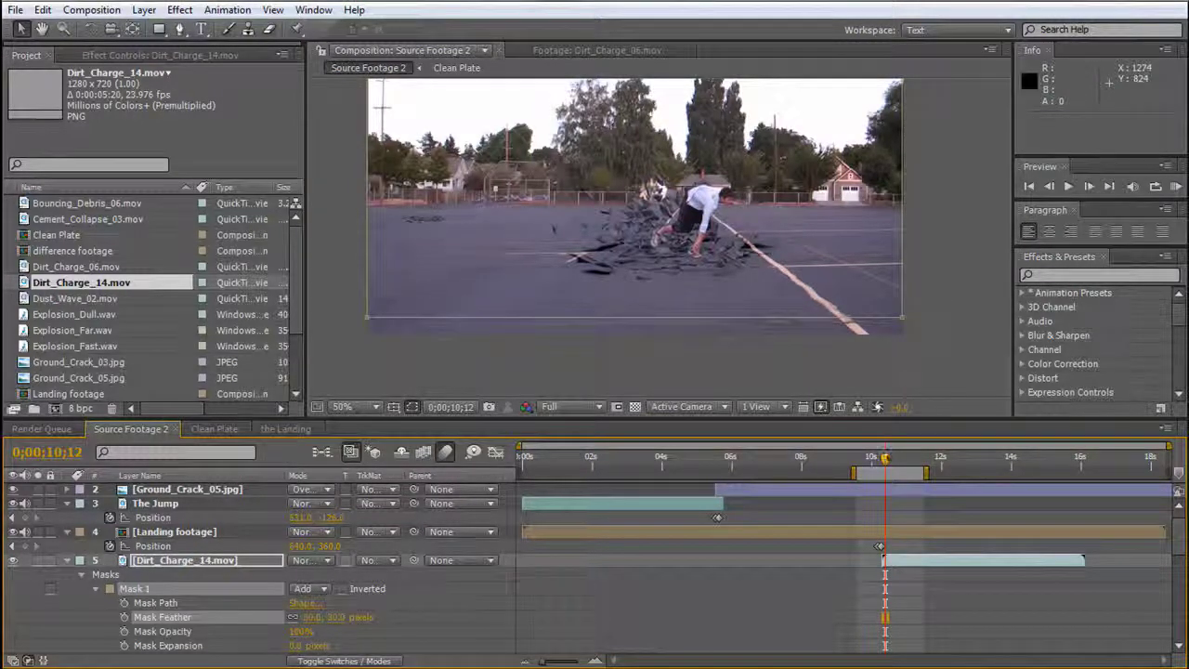
pyautogui.moveTo(899, 464); pyautogui.dragTo(912, 463)
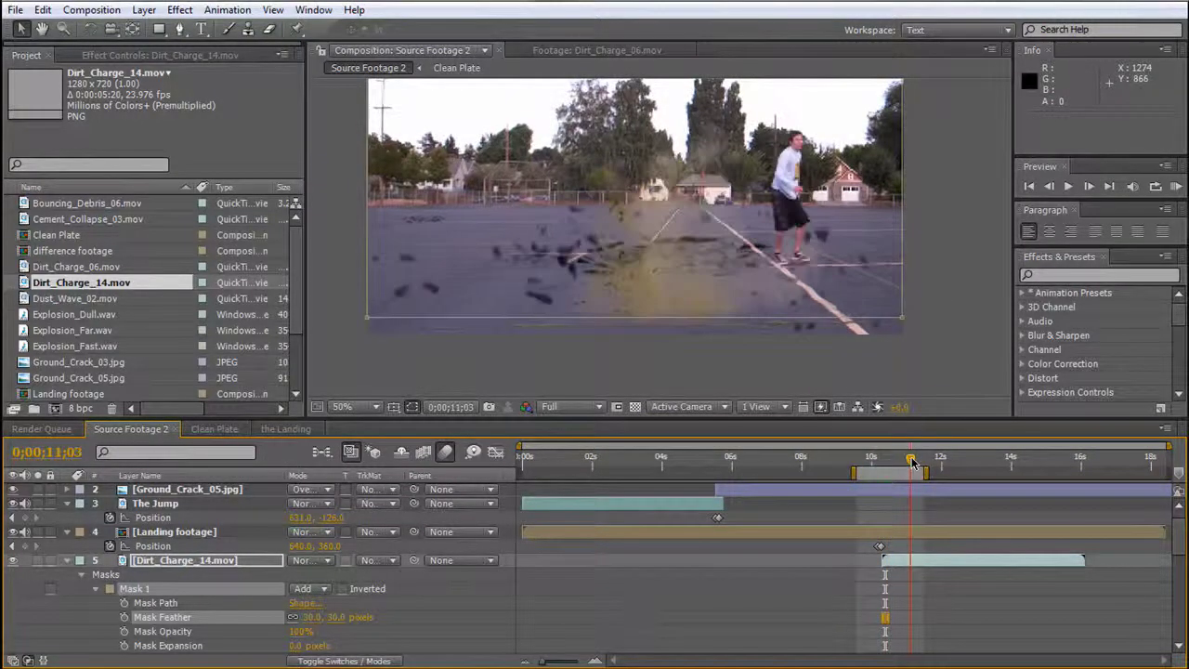
pyautogui.click(413, 406)
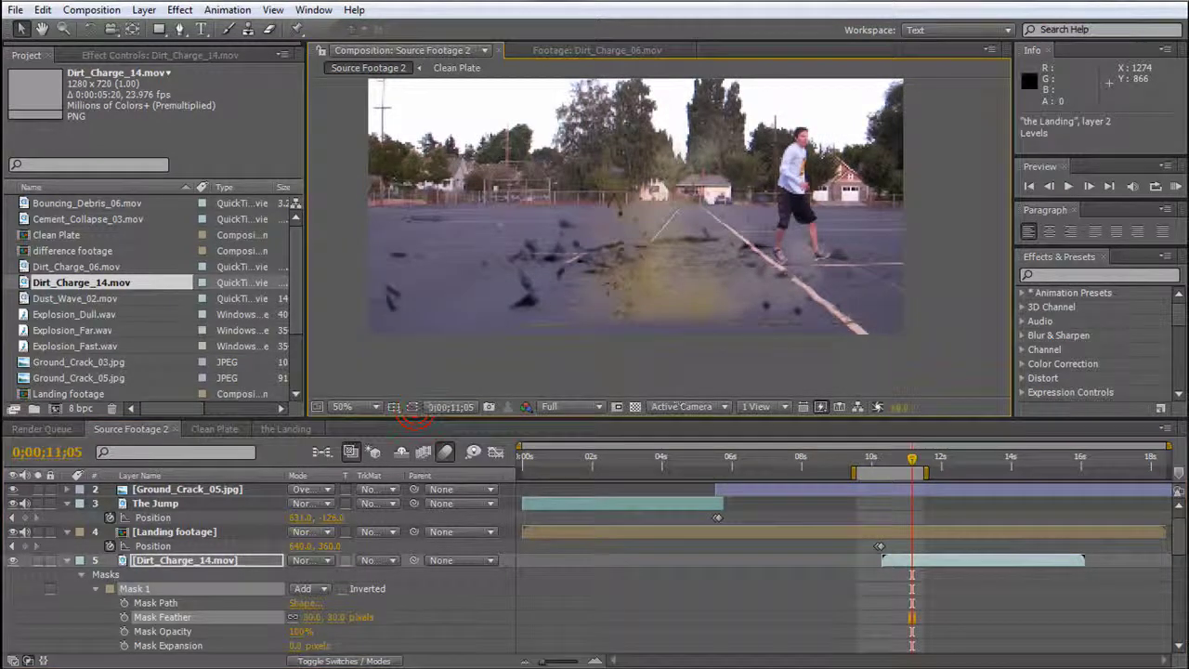
pyautogui.moveTo(911, 464); pyautogui.dragTo(882, 471)
pyautogui.press('space')
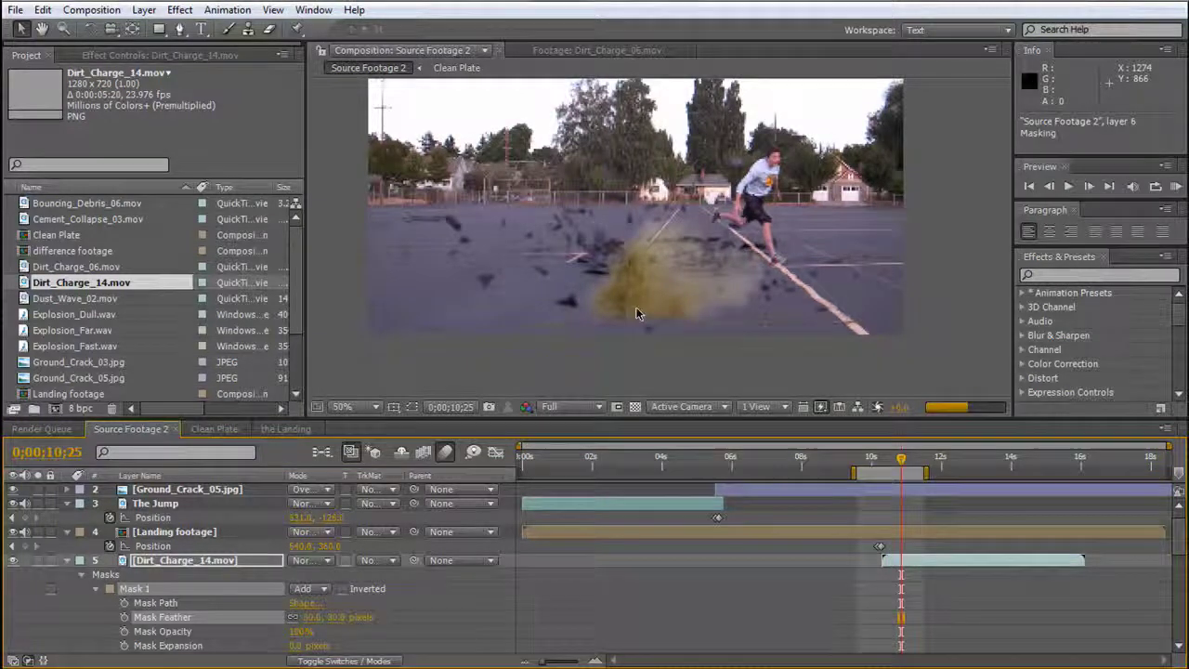
# Move the dust cloud higher in the frame and shift the clip's start later.
pyautogui.moveTo(639, 308); pyautogui.dragTo(682, 256)
pyautogui.moveTo(882, 560)
pyautogui.mouseDown()
pyautogui.moveTo(910, 563)
pyautogui.moveTo(891, 563)
pyautogui.mouseUp()
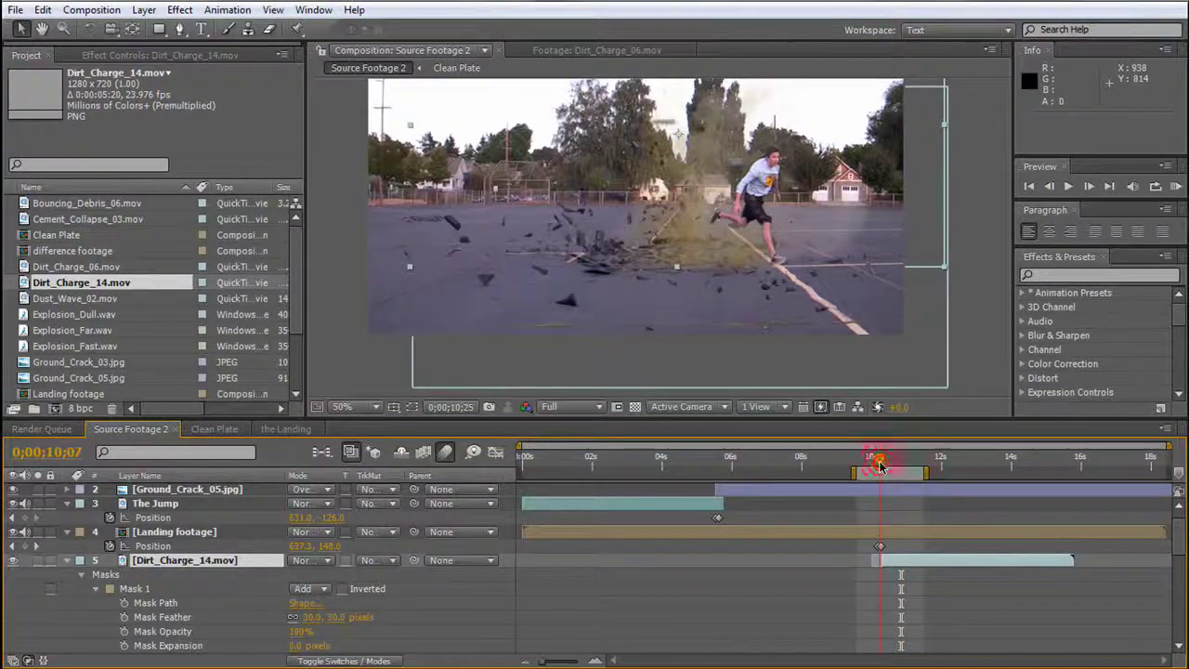
pyautogui.moveTo(880, 466)
pyautogui.mouseDown()
pyautogui.moveTo(867, 466)
pyautogui.moveTo(883, 467)
pyautogui.mouseUp()
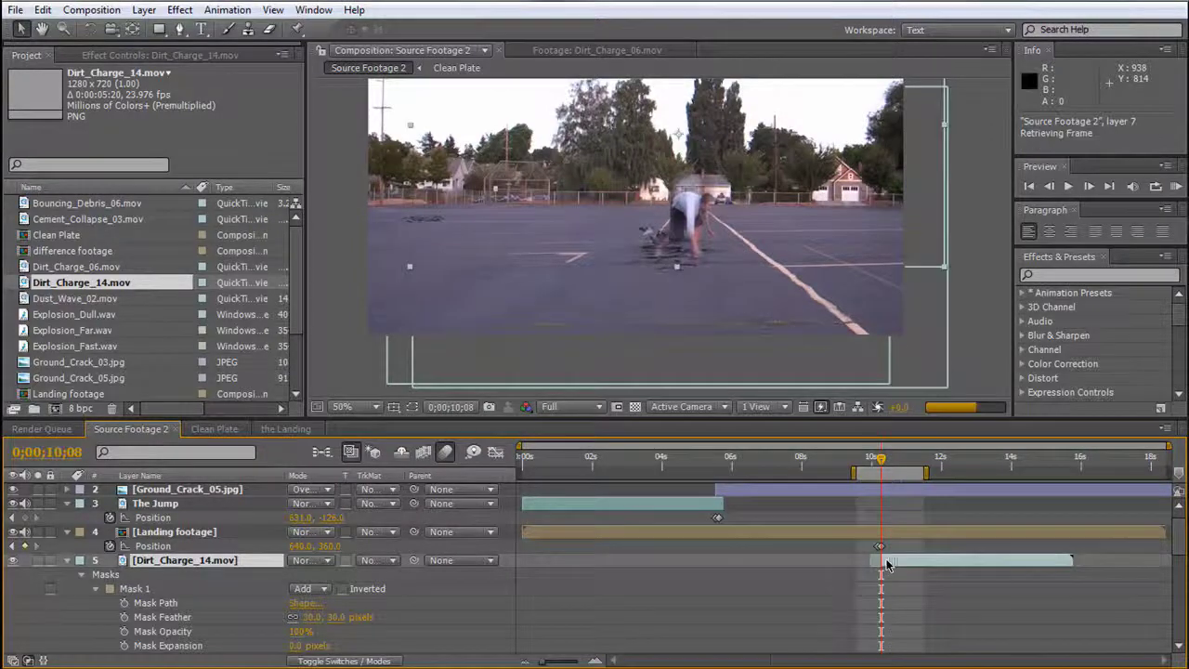
pyautogui.press('=')
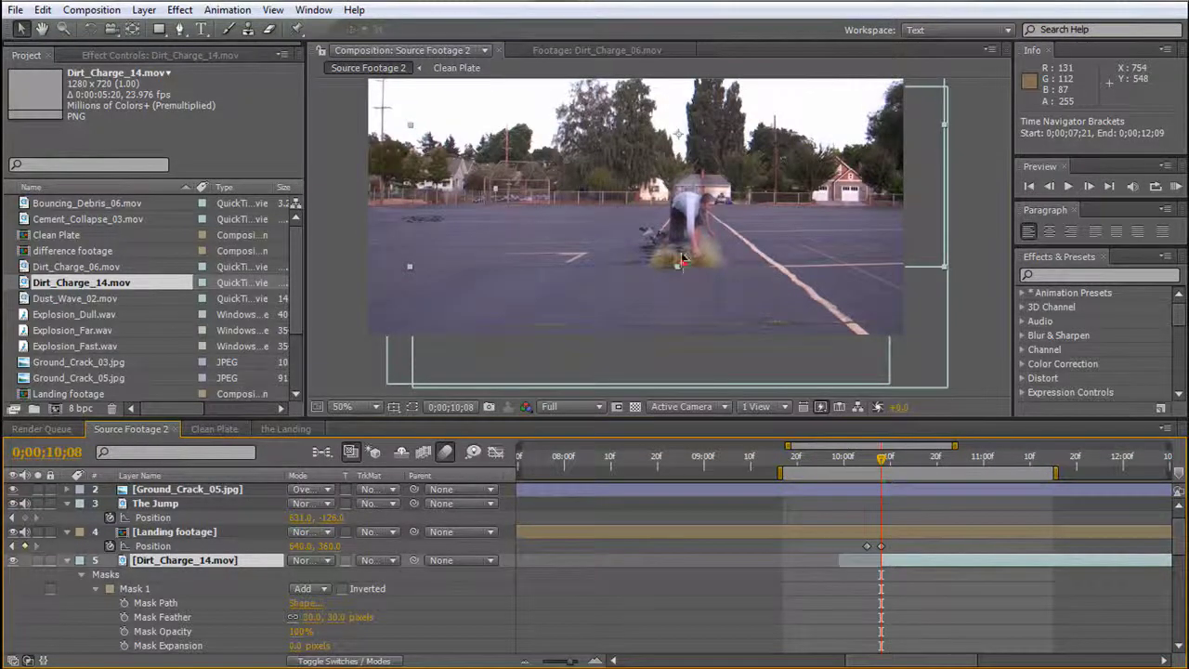
# Place the dust cloud on the impact point and stack its layer just beneath The Jump.
pyautogui.moveTo(677, 271)
pyautogui.mouseDown()
pyautogui.moveTo(670, 256)
pyautogui.moveTo(679, 262)
pyautogui.mouseUp()
pyautogui.press('Return')
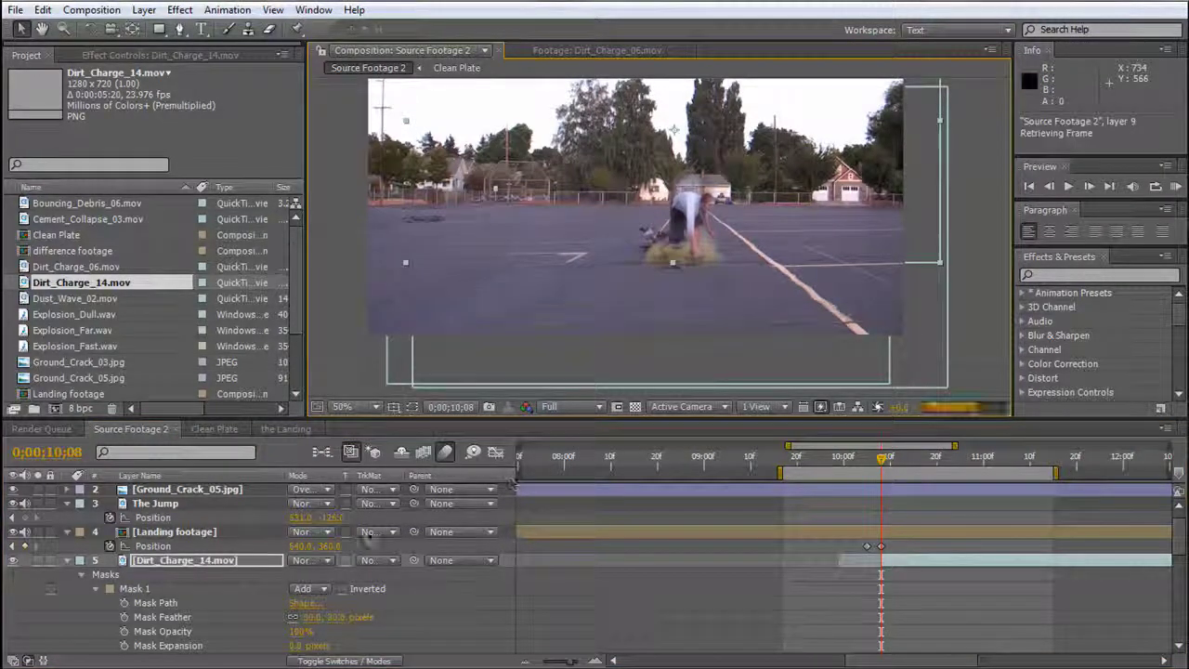
pyautogui.moveTo(158, 560); pyautogui.dragTo(172, 532)
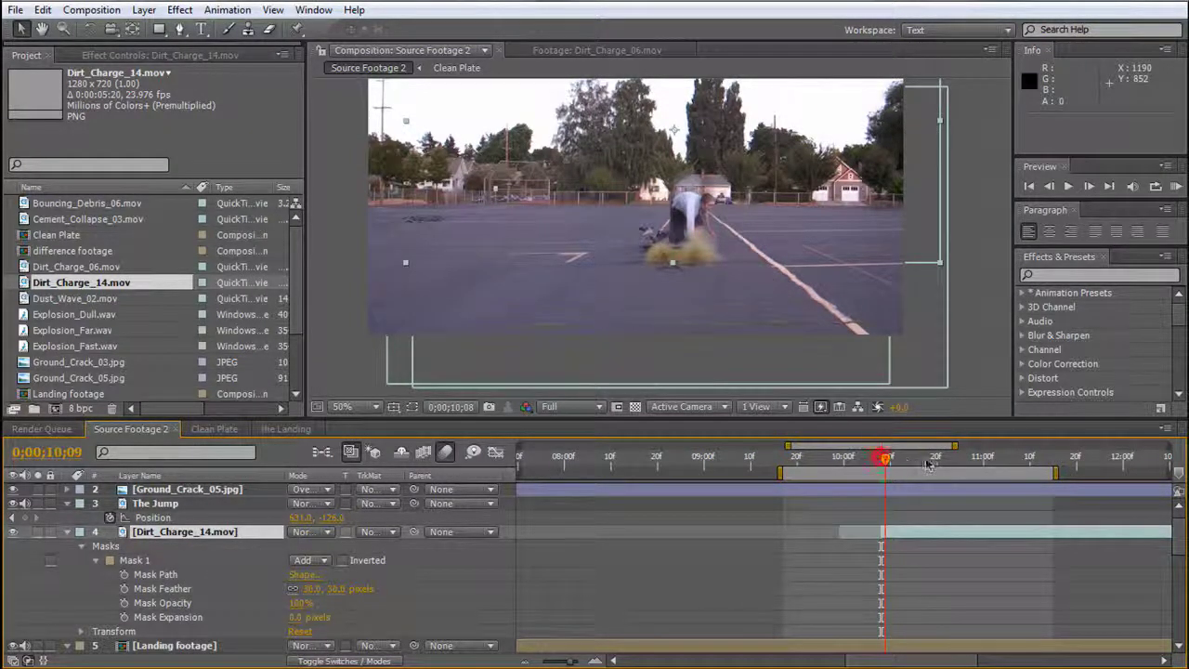
pyautogui.moveTo(884, 458); pyautogui.dragTo(946, 461)
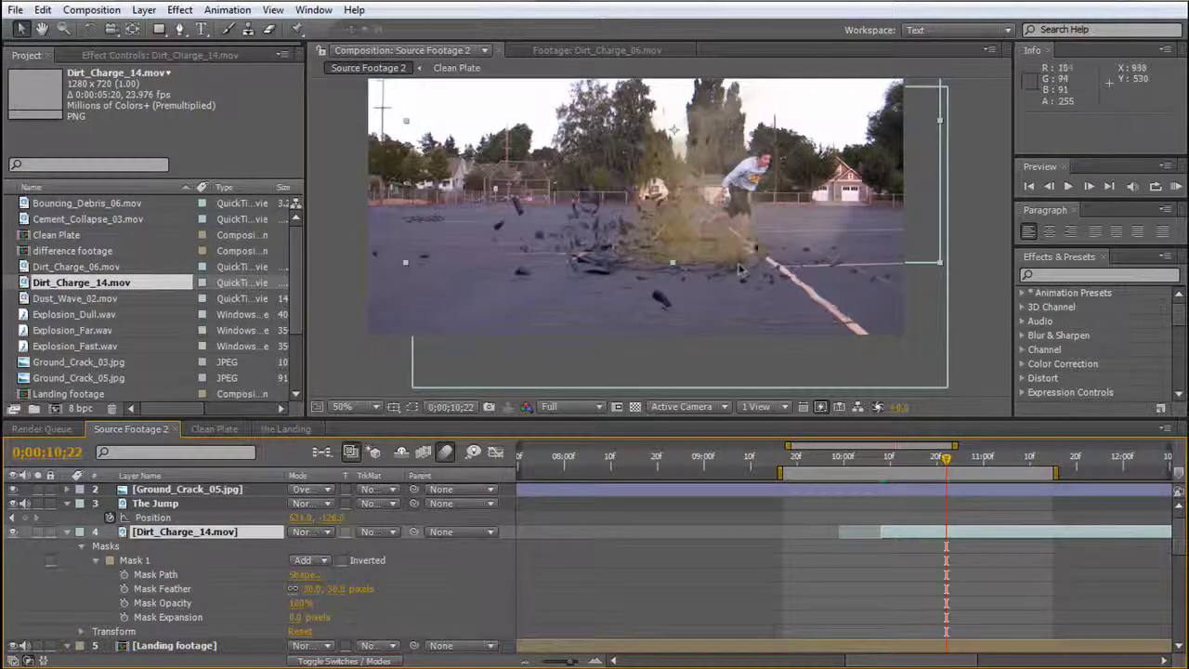
# Trim the Dirt_Charge_14 in-point to 0;00;10;11 and return to 0;00;10;08.
pyautogui.click(885, 467)
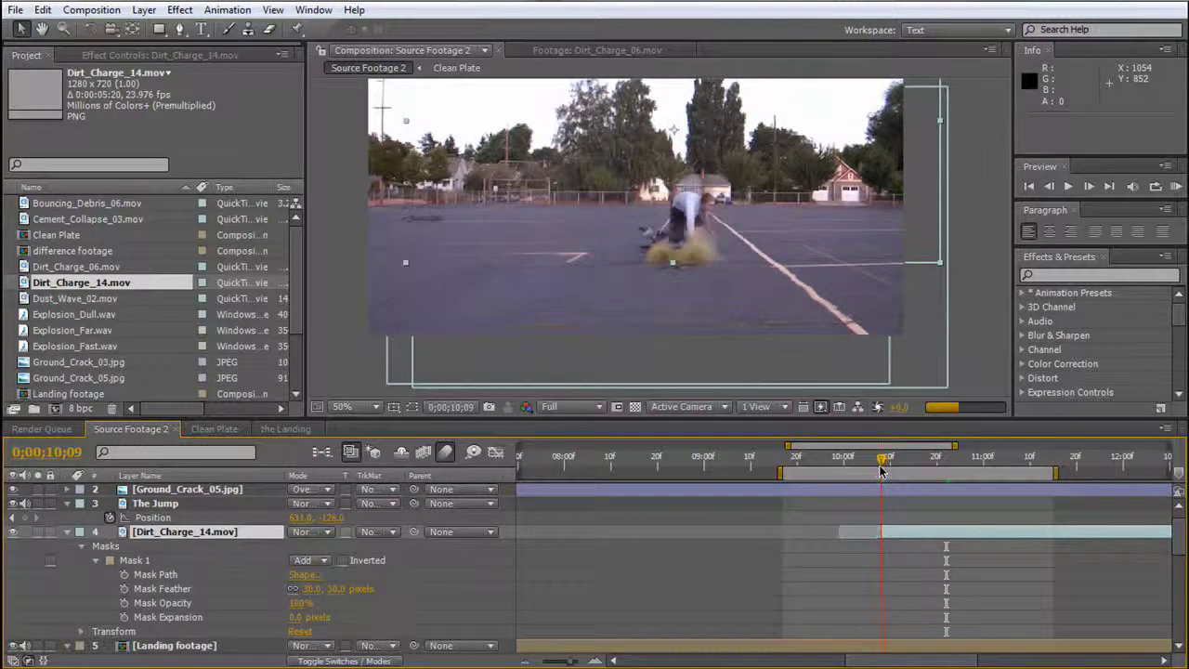
pyautogui.moveTo(882, 470); pyautogui.dragTo(892, 474)
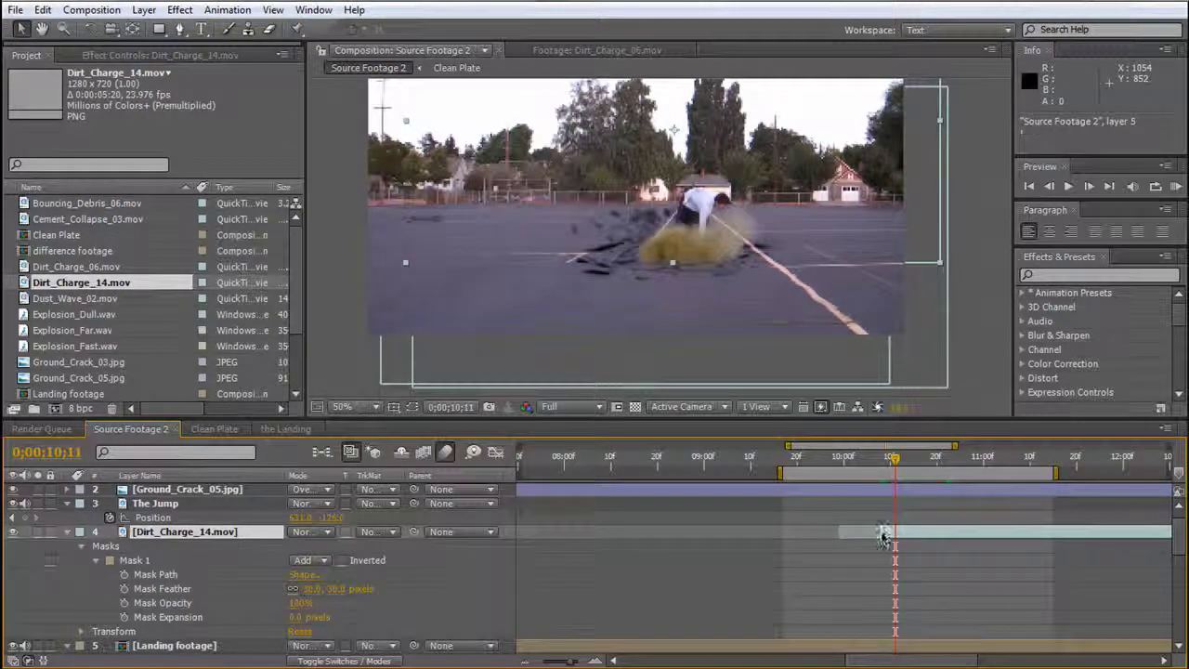
pyautogui.moveTo(885, 531)
pyautogui.mouseDown()
pyautogui.moveTo(897, 532)
pyautogui.moveTo(884, 531)
pyautogui.mouseUp()
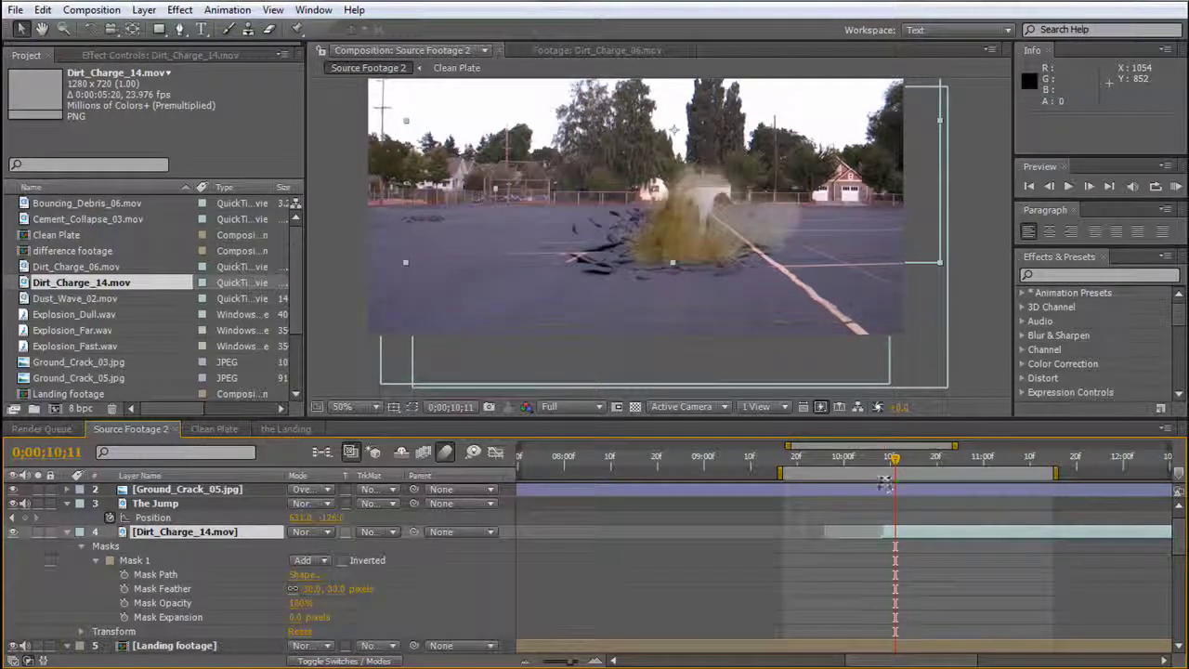
pyautogui.scroll(1, 878, 510)
pyautogui.scroll(-8, 874, 505)
pyautogui.scroll(4, 875, 504)
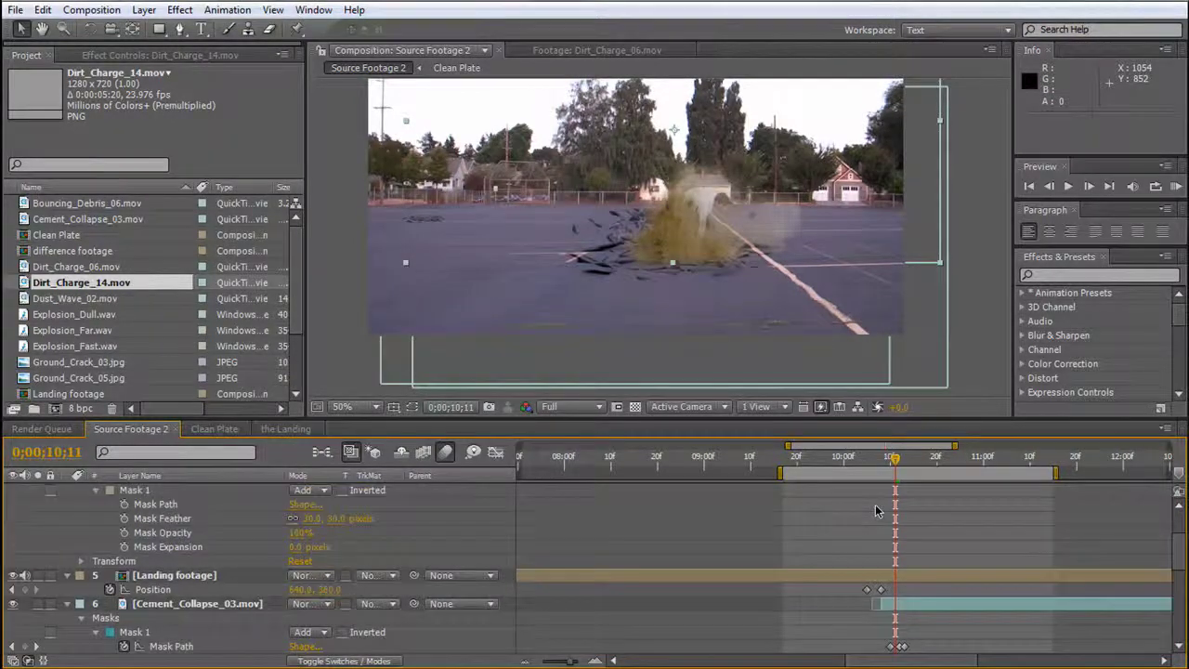
pyautogui.moveTo(897, 465); pyautogui.dragTo(884, 473)
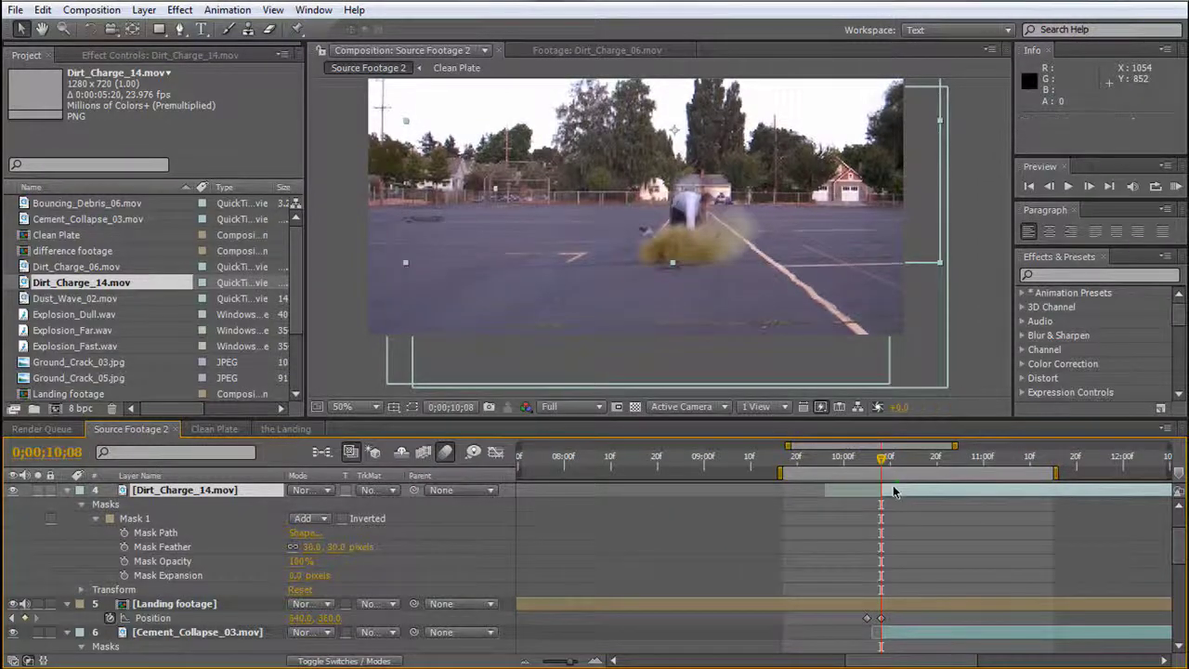
# Draw a subtracting rectangle Mask 2 on the dust and stretch it upward over the jumper.
pyautogui.click(159, 29)
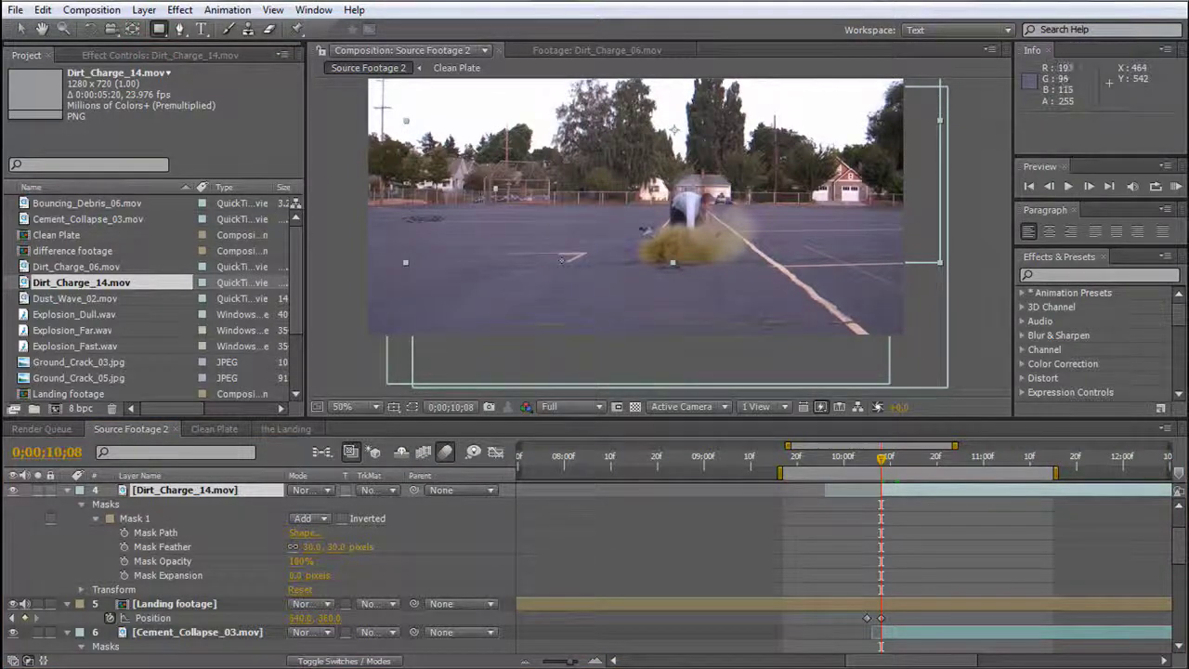
pyautogui.moveTo(561, 260); pyautogui.dragTo(796, 283)
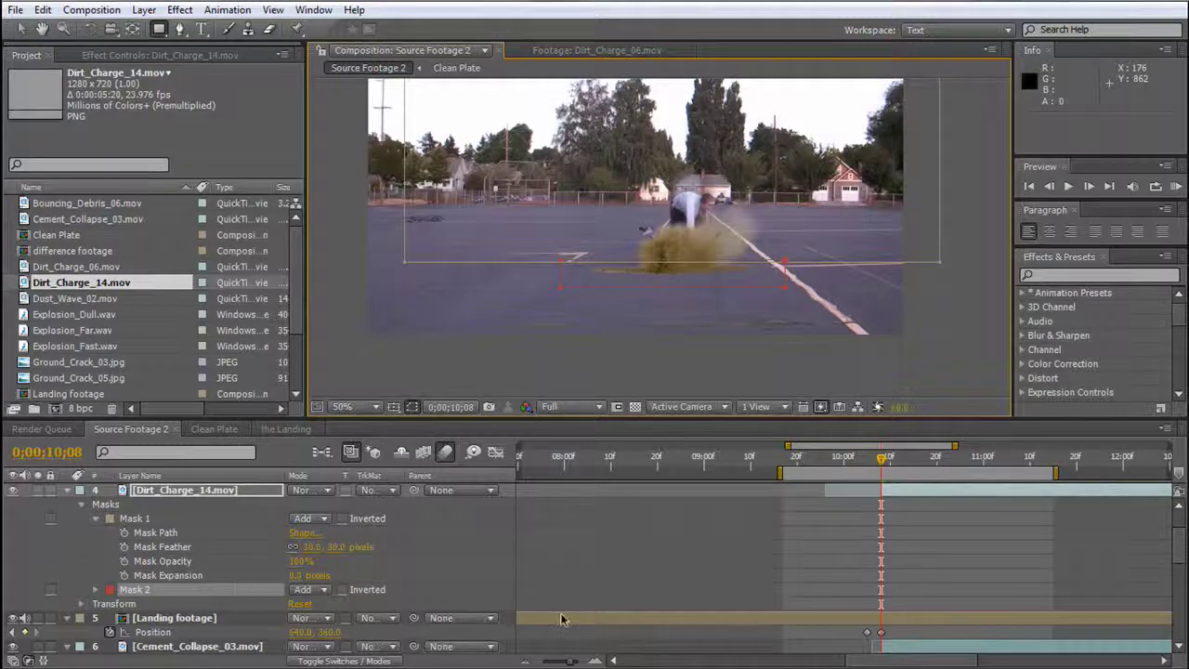
pyautogui.click(311, 589)
pyautogui.click(316, 633)
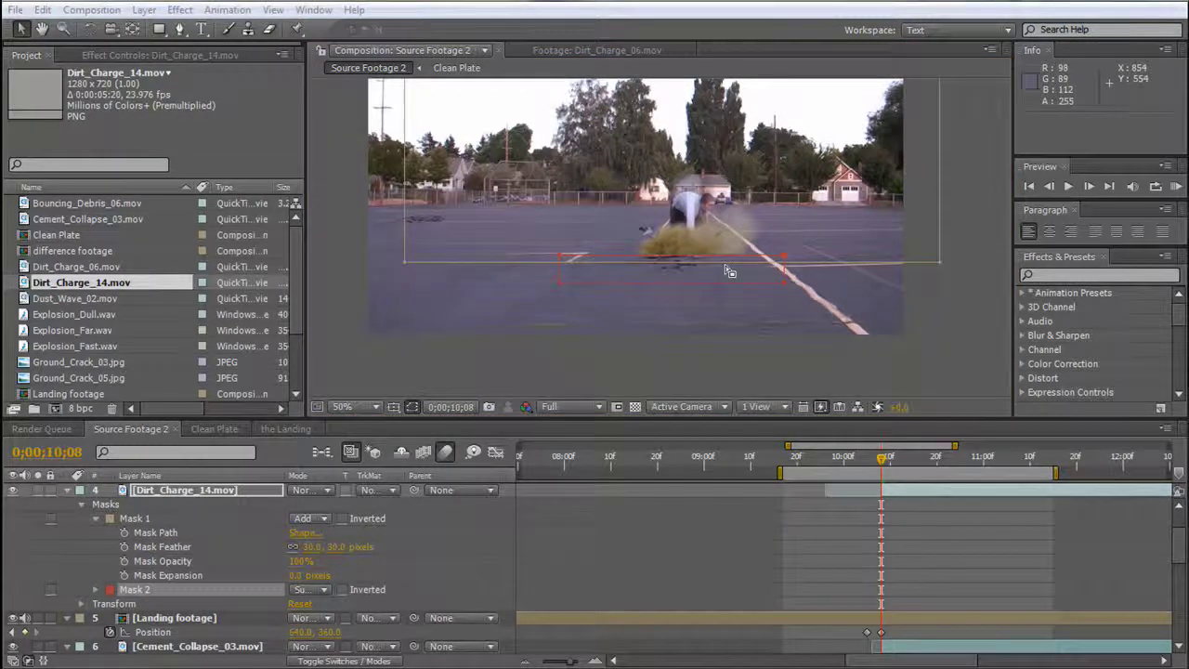
pyautogui.click(782, 263)
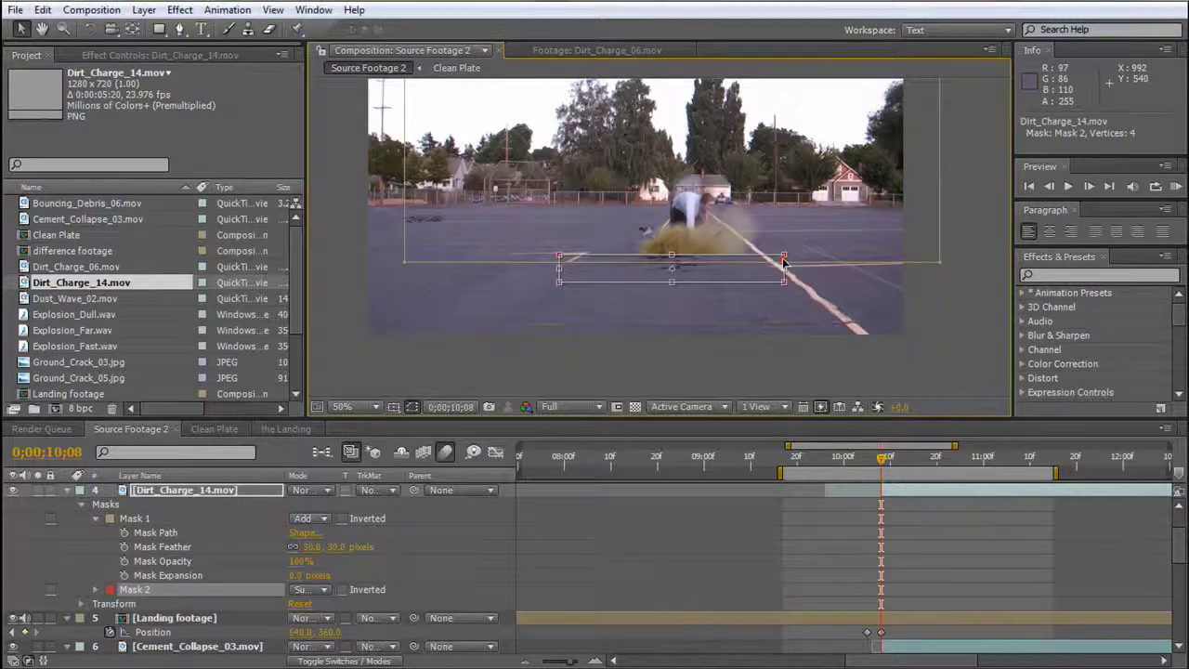
pyautogui.moveTo(671, 256); pyautogui.dragTo(669, 141)
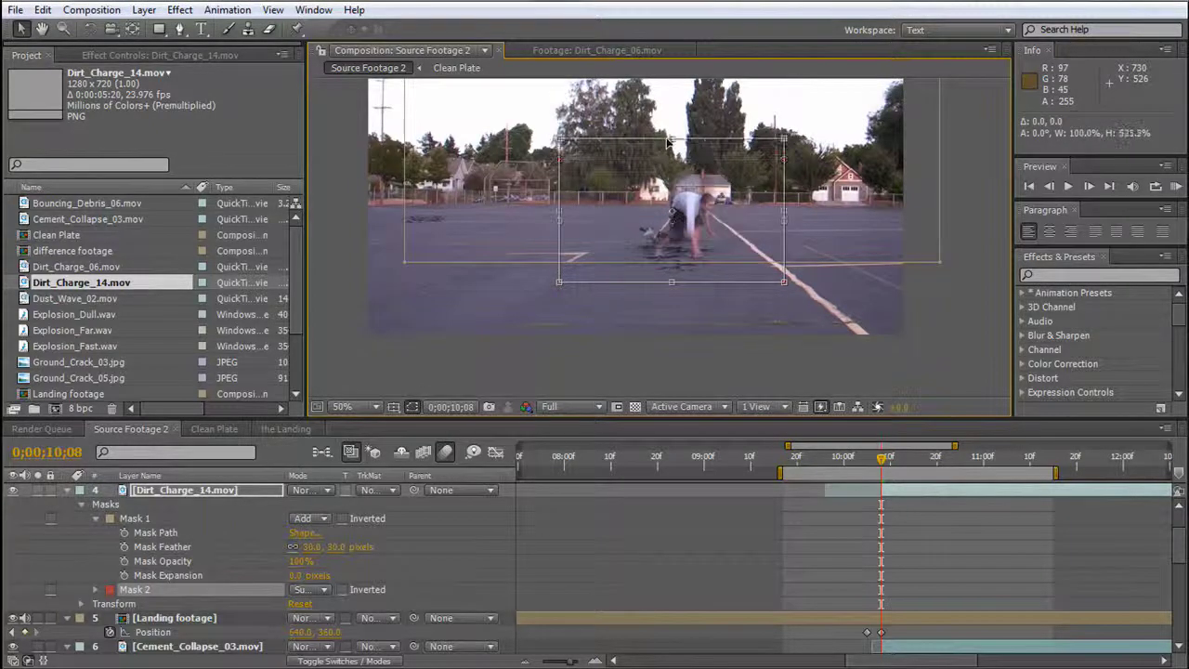
pyautogui.moveTo(735, 228)
pyautogui.mouseDown()
pyautogui.moveTo(737, 192)
pyautogui.moveTo(736, 228)
pyautogui.mouseUp()
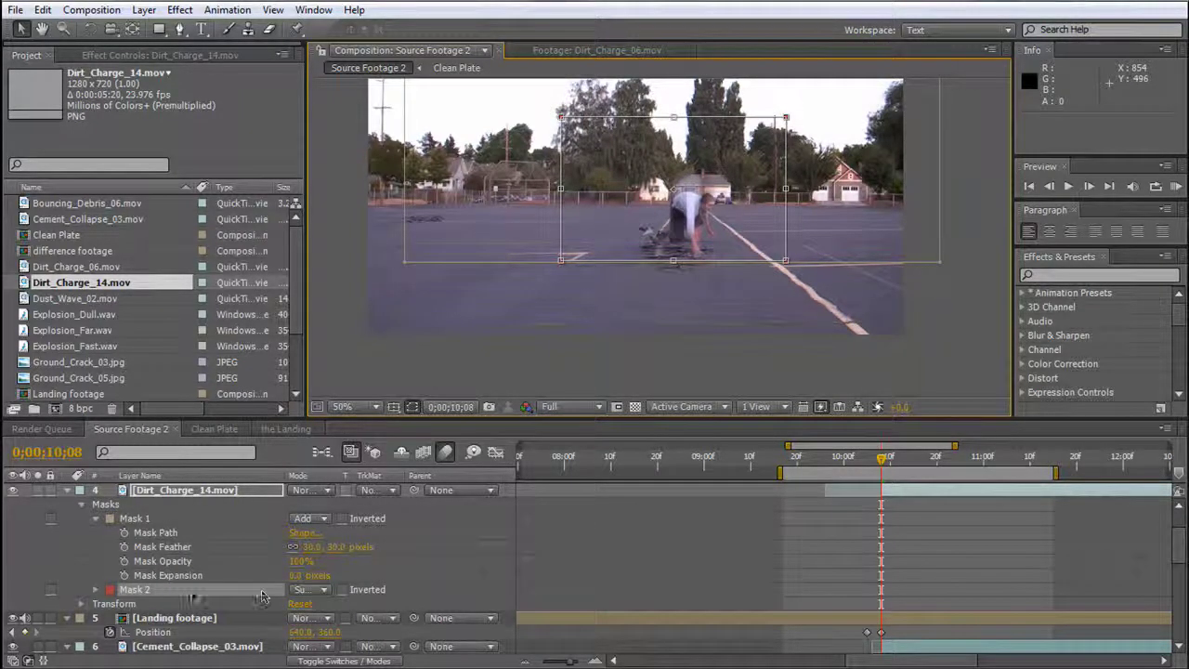
# Keyframe Mask 2's path, raising it on successive frames with the rising dirt.
pyautogui.click(97, 589)
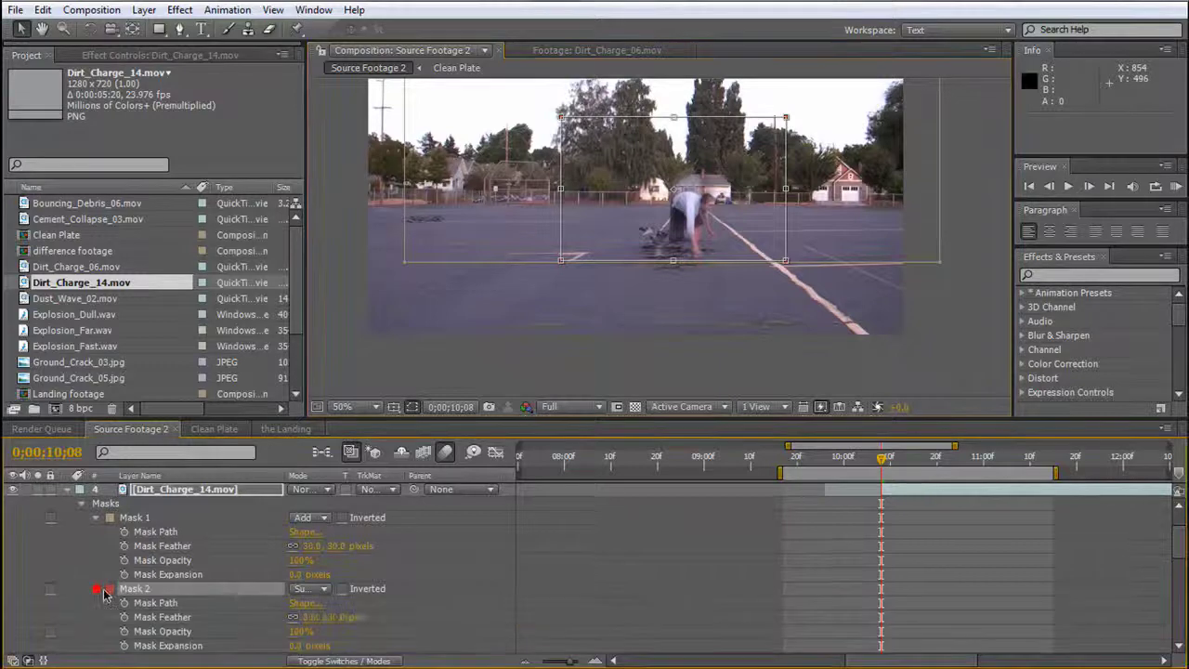
pyautogui.click(124, 603)
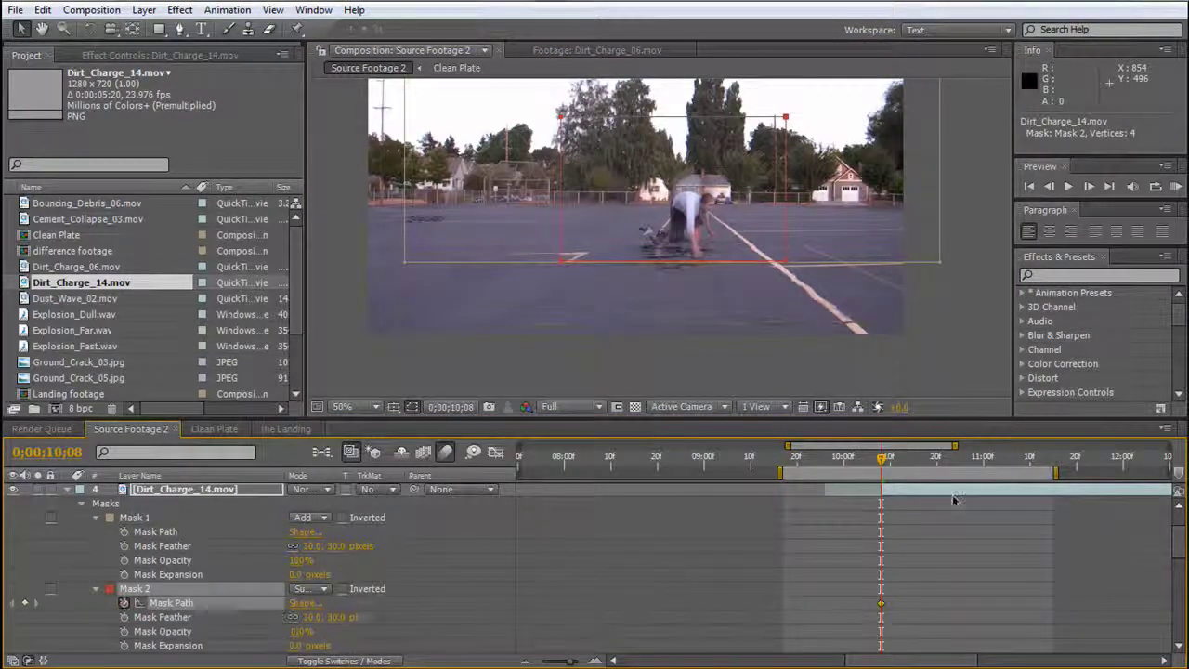
pyautogui.press('pagedown')
pyautogui.press('pagedown')
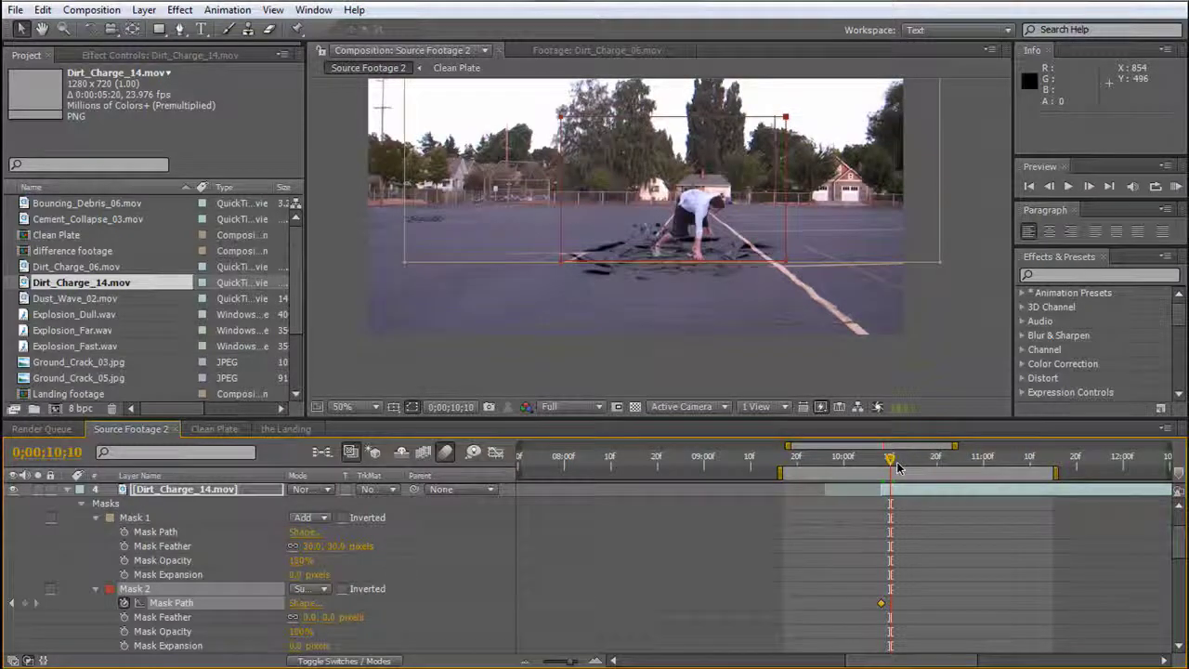
pyautogui.press('pagedown')
pyautogui.press(',')
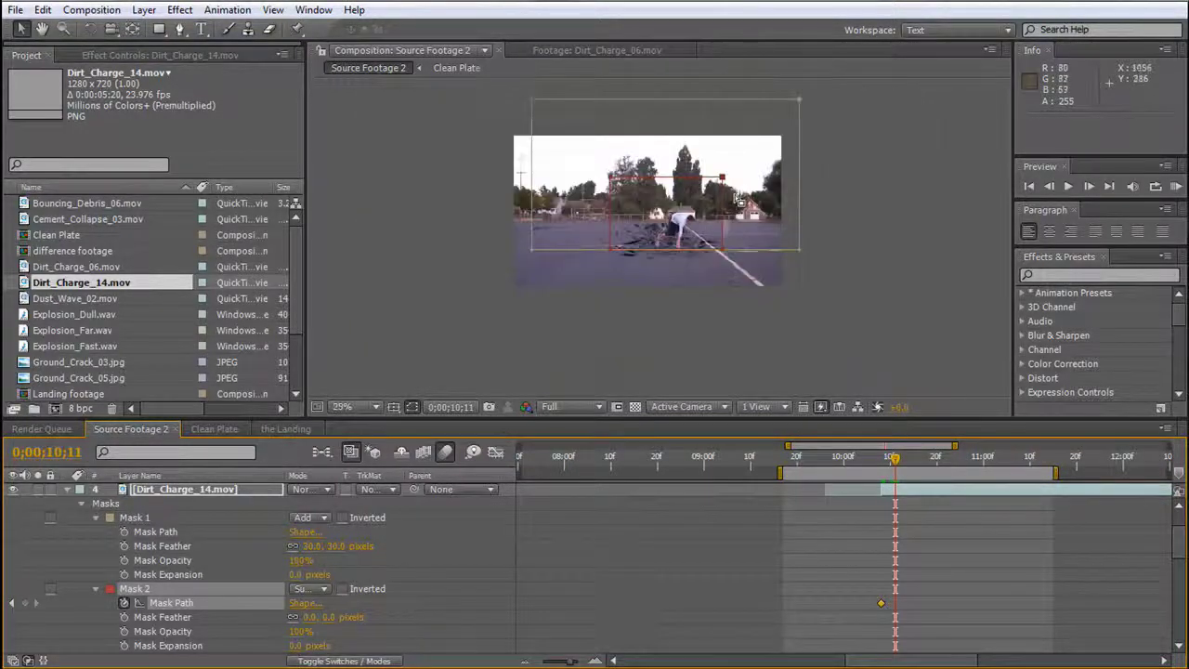
pyautogui.click(692, 212)
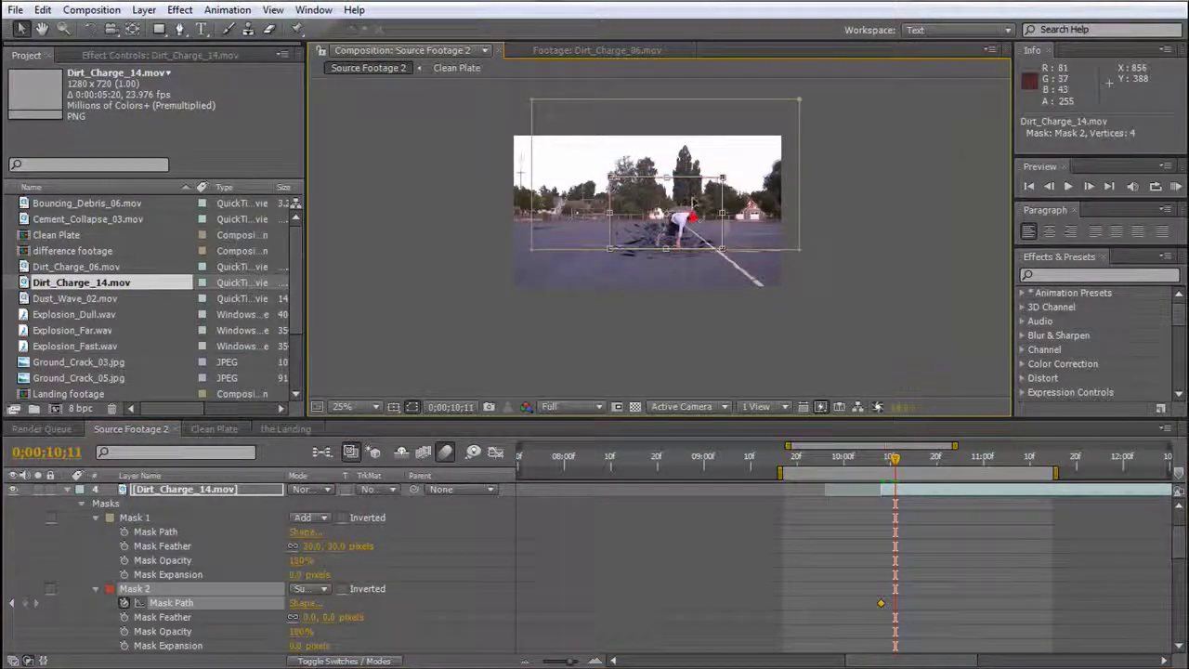
pyautogui.moveTo(693, 203); pyautogui.dragTo(699, 175)
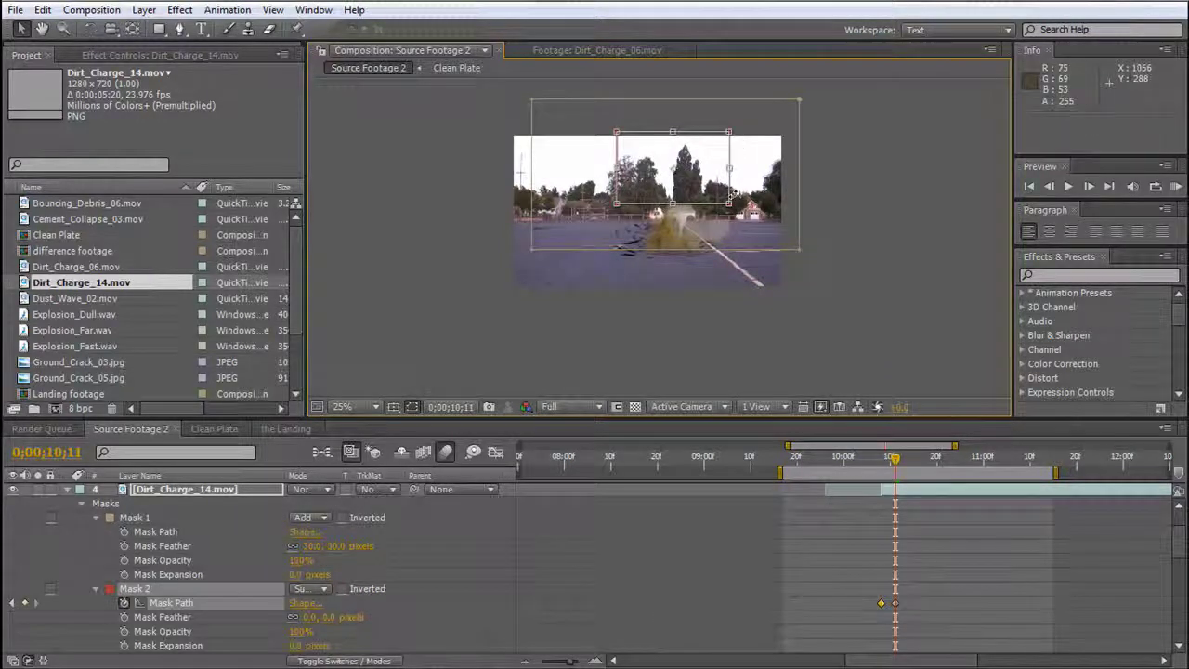
pyautogui.press('pagedown')
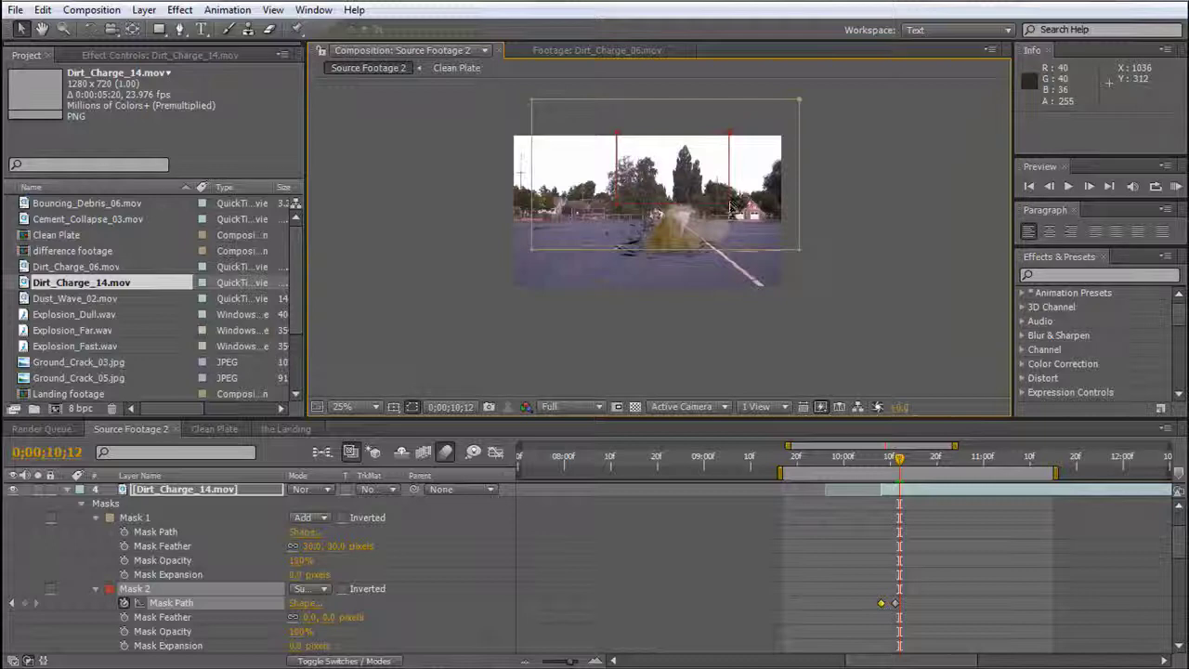
pyautogui.moveTo(730, 209); pyautogui.dragTo(716, 145)
pyautogui.press('.')
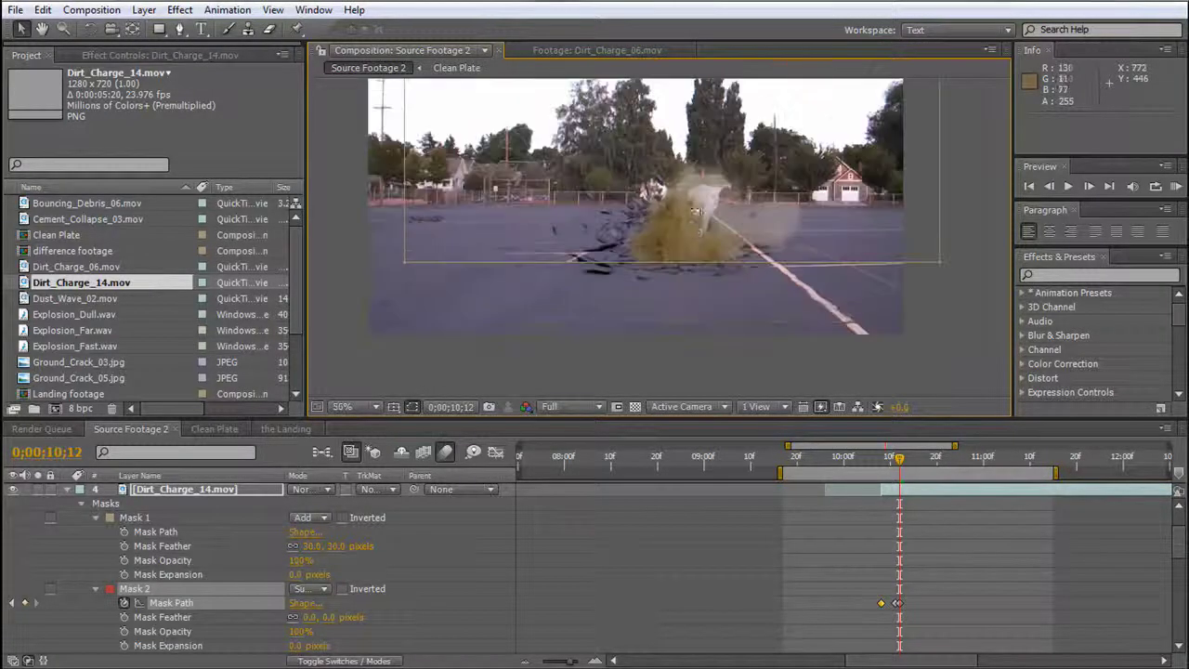
pyautogui.press('.')
# Feather Mask 2 to 51 pixels and check the later burst frames.
pyautogui.moveTo(912, 466)
pyautogui.mouseDown()
pyautogui.moveTo(878, 473)
pyautogui.moveTo(889, 471)
pyautogui.mouseUp()
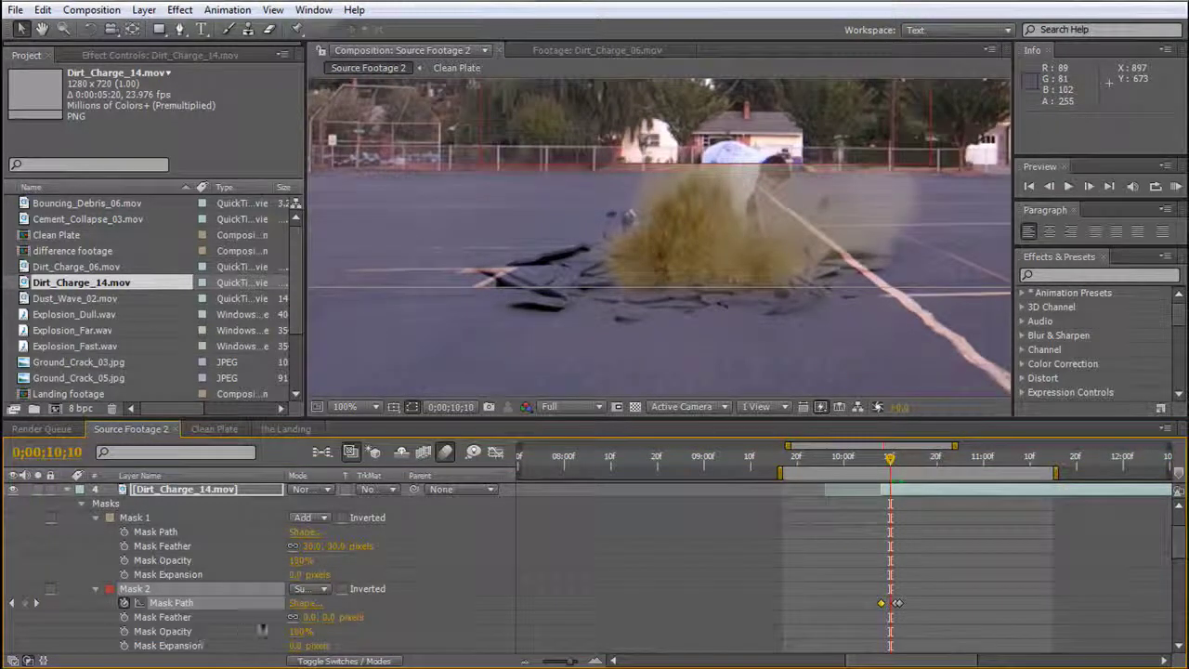
pyautogui.moveTo(306, 617); pyautogui.dragTo(348, 623)
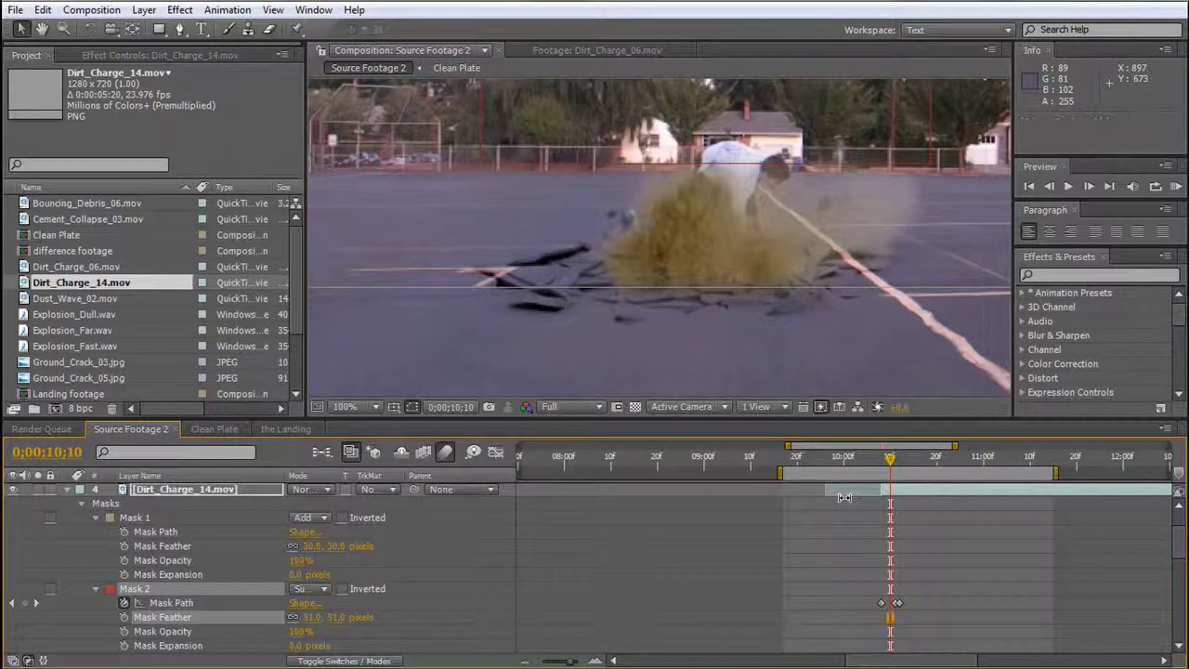
pyautogui.moveTo(892, 461)
pyautogui.mouseDown()
pyautogui.moveTo(929, 460)
pyautogui.moveTo(904, 462)
pyautogui.mouseUp()
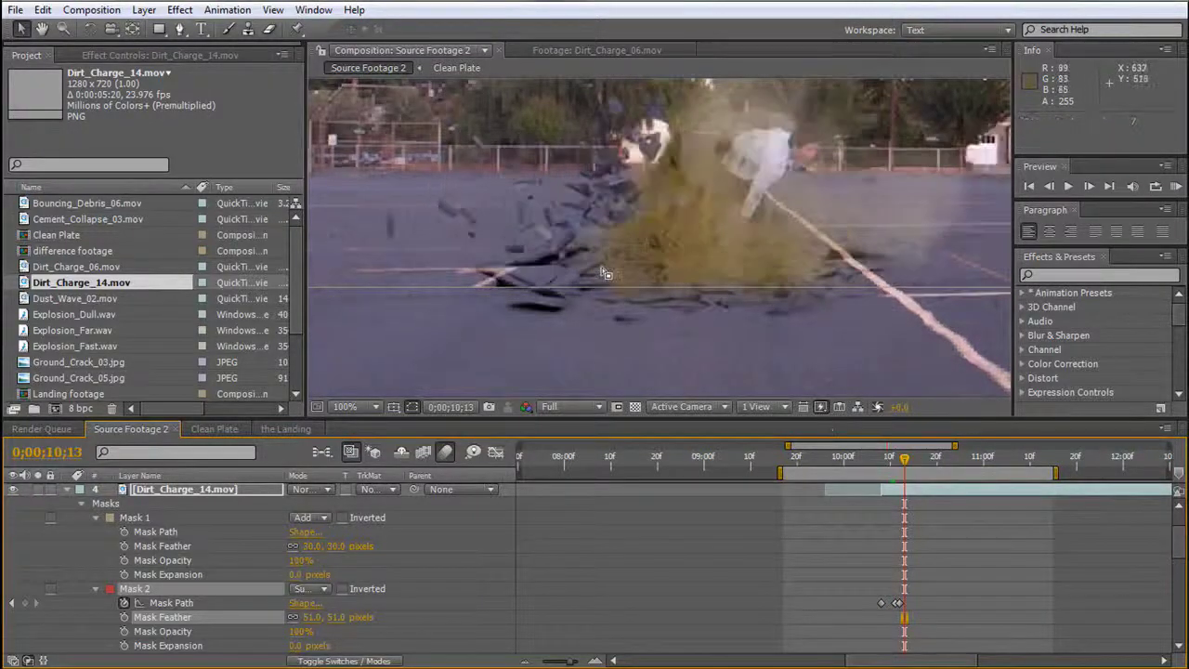
# Apply Levels to Dirt_Charge_14.mov and adjust the blue channel to cool the brown dust.
pyautogui.click(188, 489)
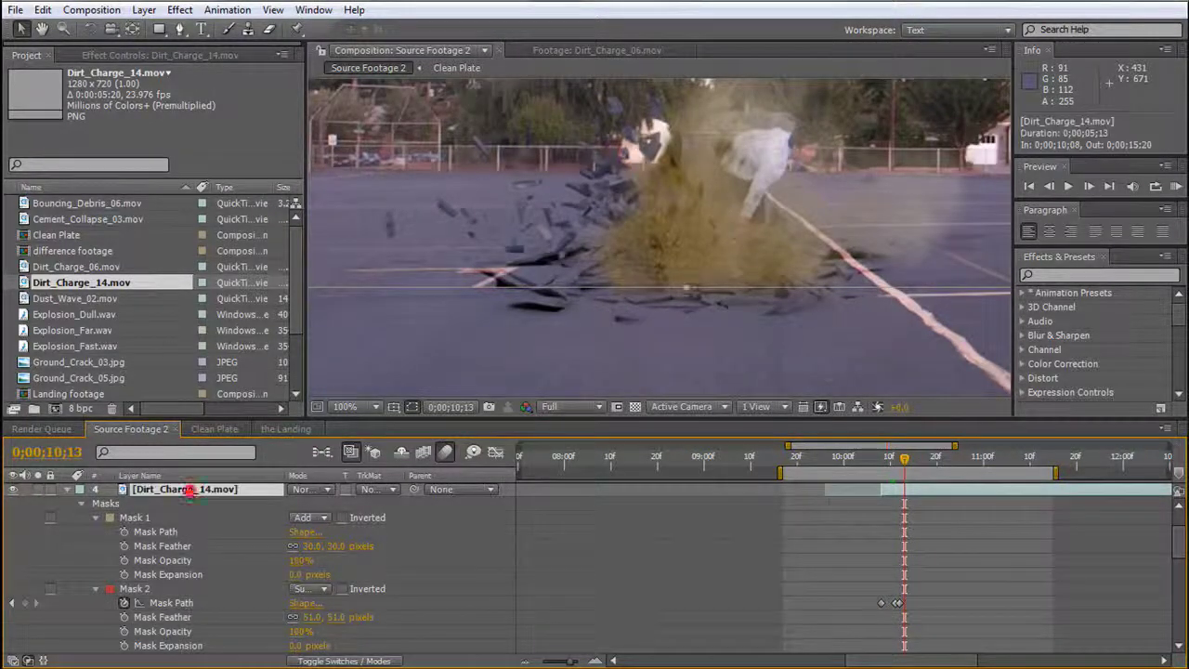
pyautogui.click(180, 12)
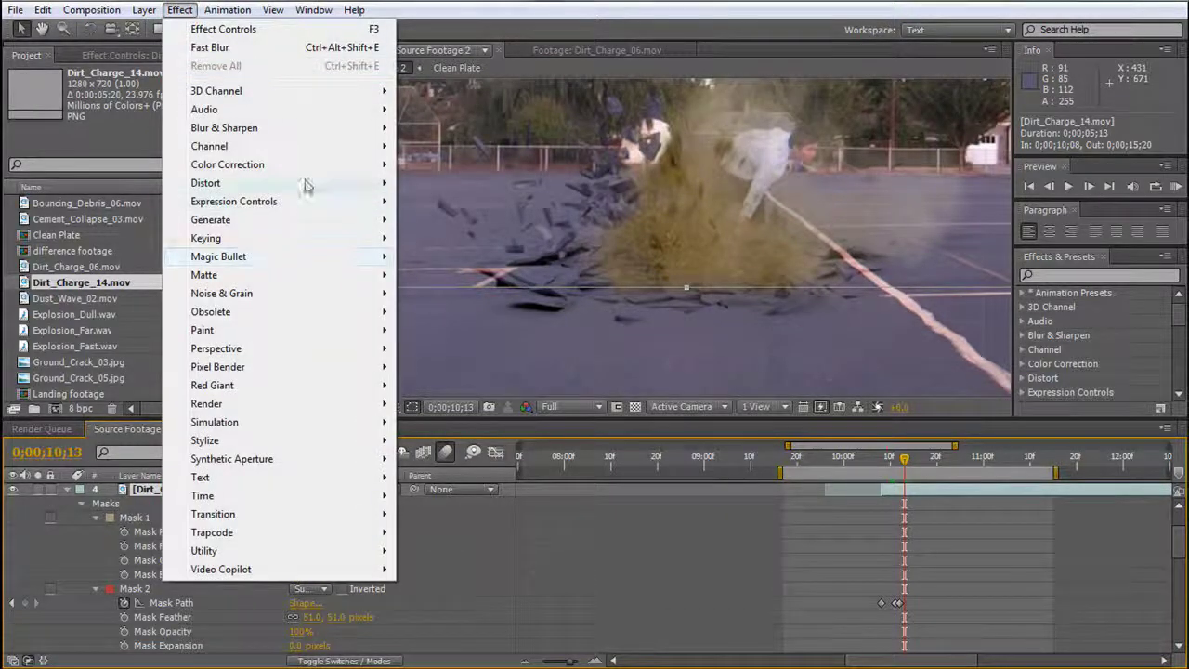
pyautogui.moveTo(324, 170)
pyautogui.click(492, 552)
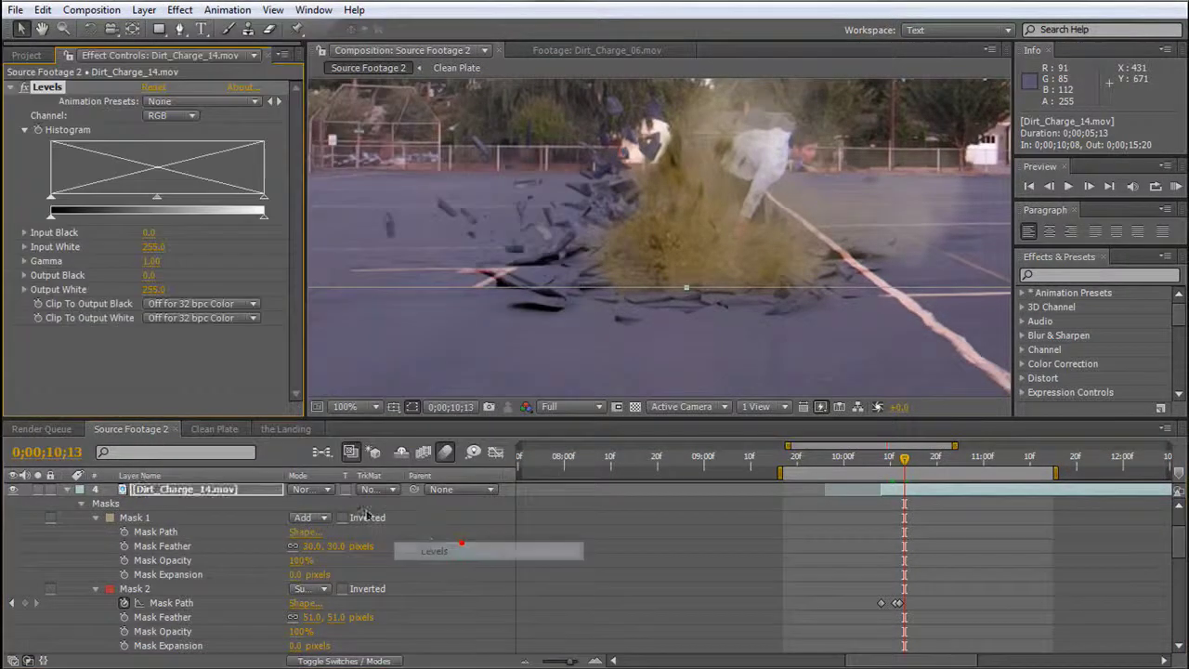
pyautogui.click(181, 116)
pyautogui.click(186, 174)
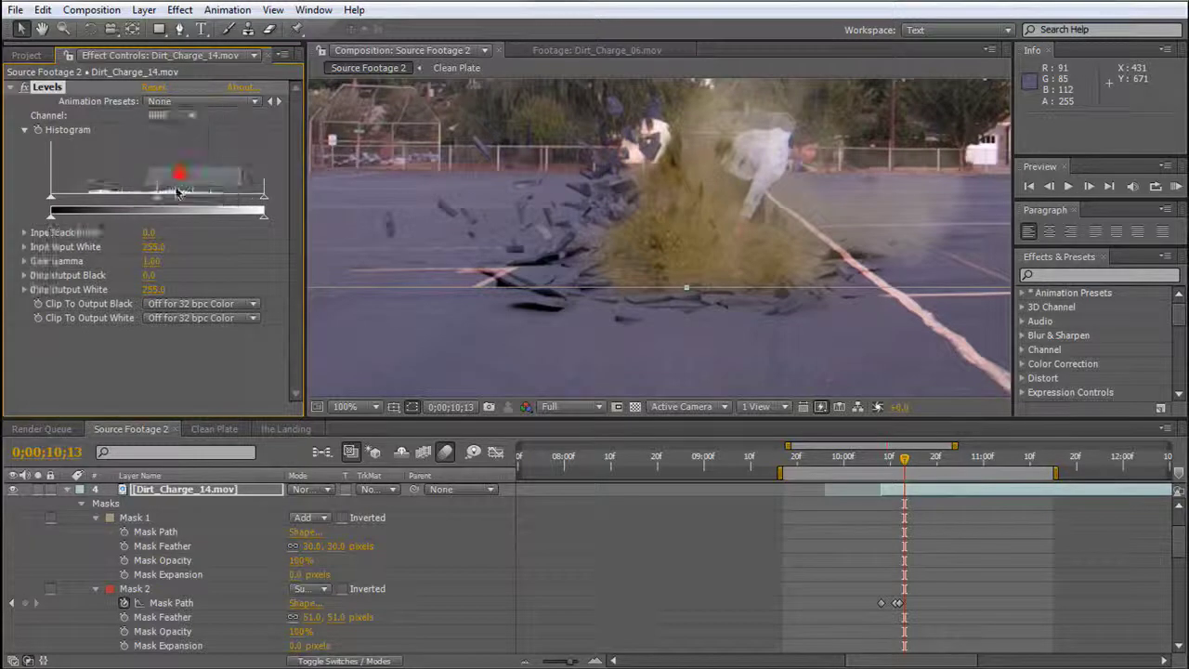
pyautogui.moveTo(151, 205); pyautogui.dragTo(124, 207)
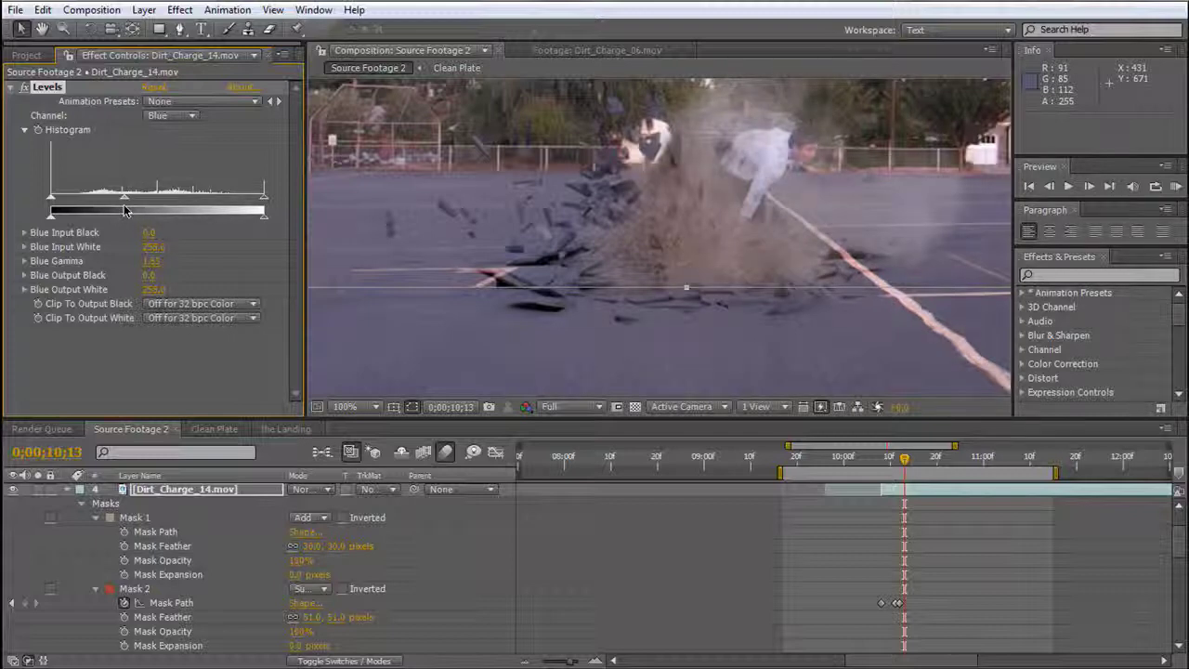
pyautogui.moveTo(249, 206)
pyautogui.mouseDown()
pyautogui.moveTo(85, 212)
pyautogui.moveTo(266, 199)
pyautogui.mouseUp()
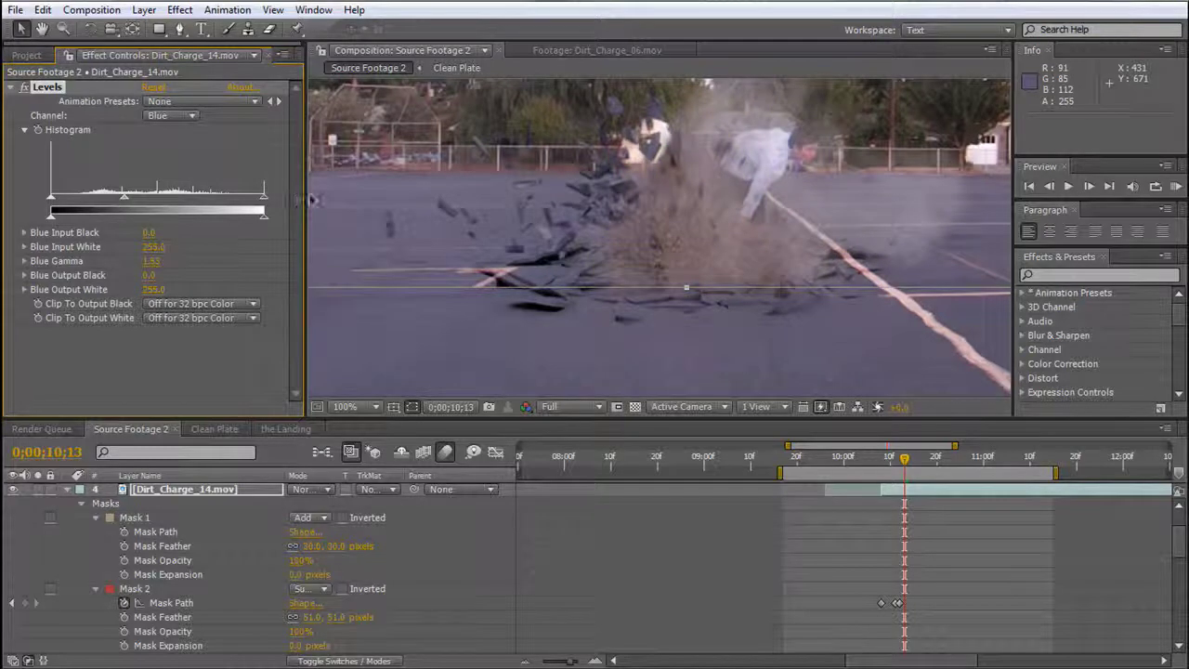
# Lower the green gamma, then set Red Gamma to 0.88.
pyautogui.click(178, 116)
pyautogui.click(184, 99)
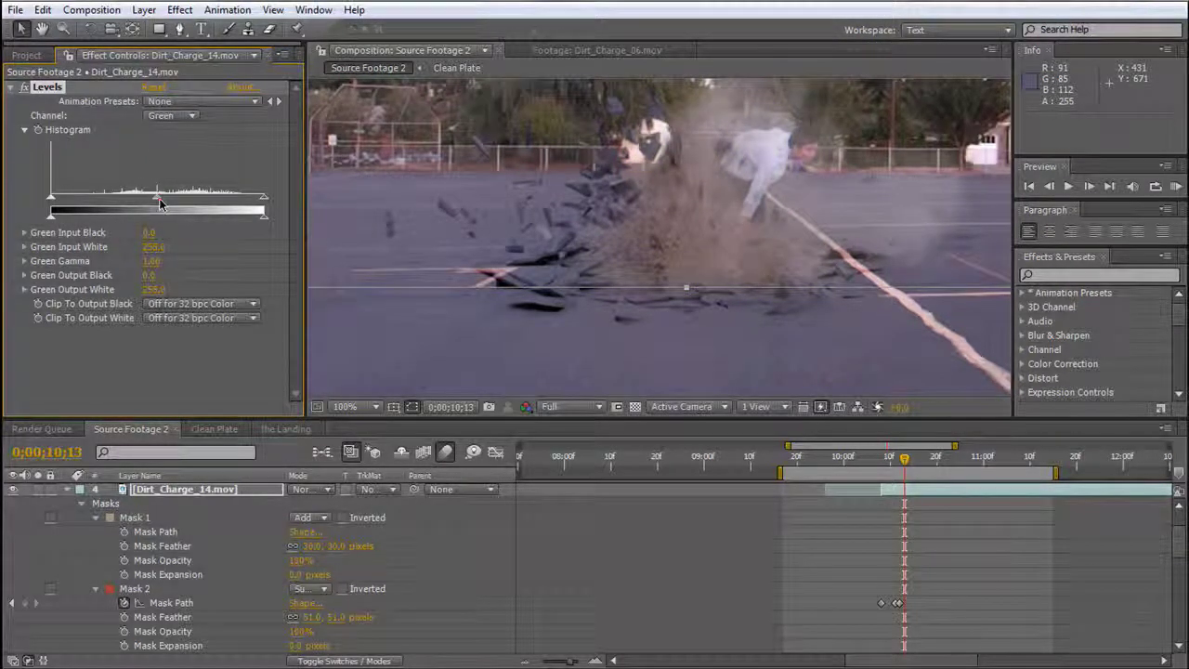
pyautogui.moveTo(170, 202)
pyautogui.mouseDown()
pyautogui.moveTo(53, 205)
pyautogui.moveTo(157, 204)
pyautogui.mouseUp()
pyautogui.click(177, 115)
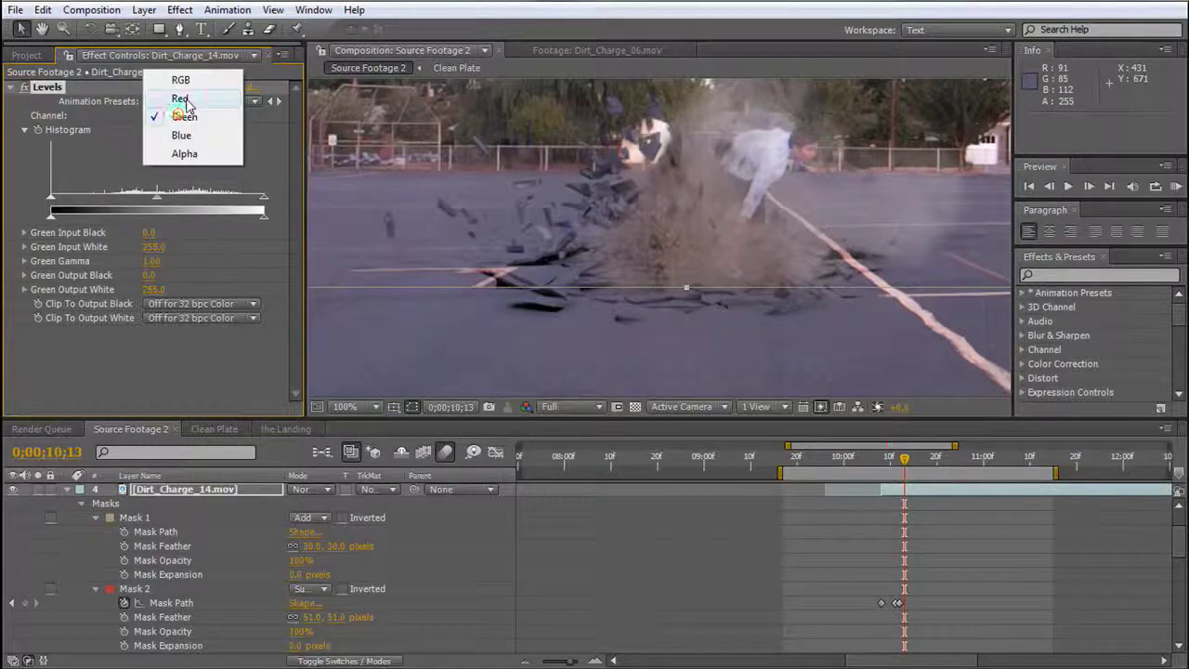
pyautogui.click(186, 99)
pyautogui.moveTo(158, 201); pyautogui.dragTo(167, 203)
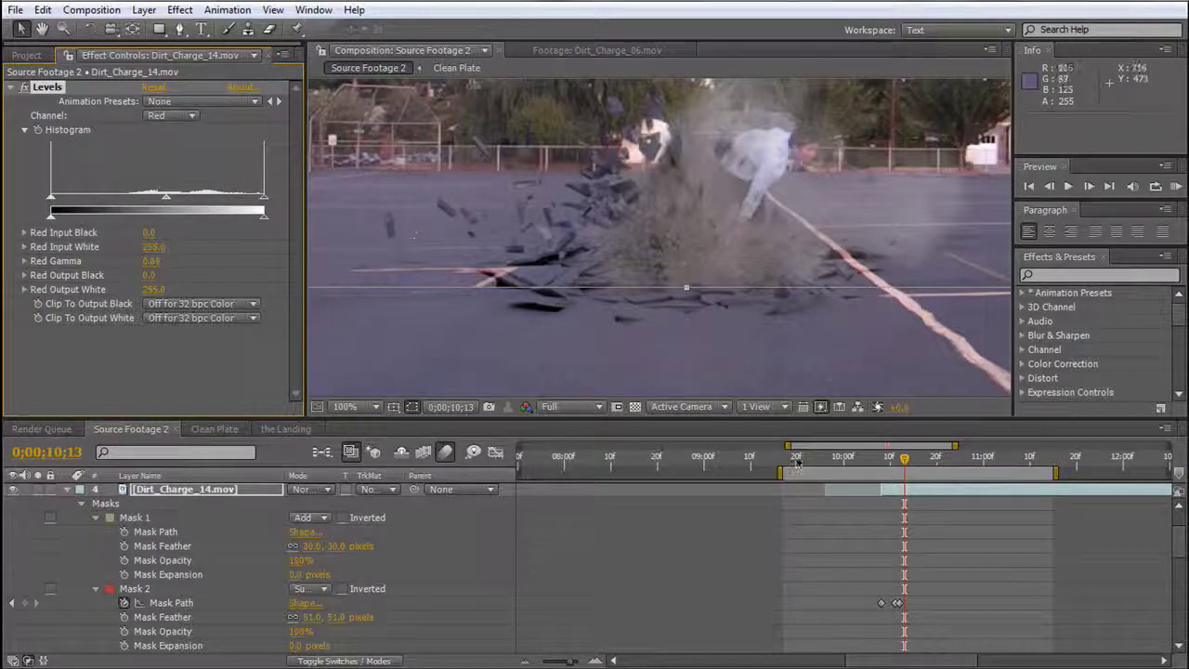
pyautogui.click(933, 457)
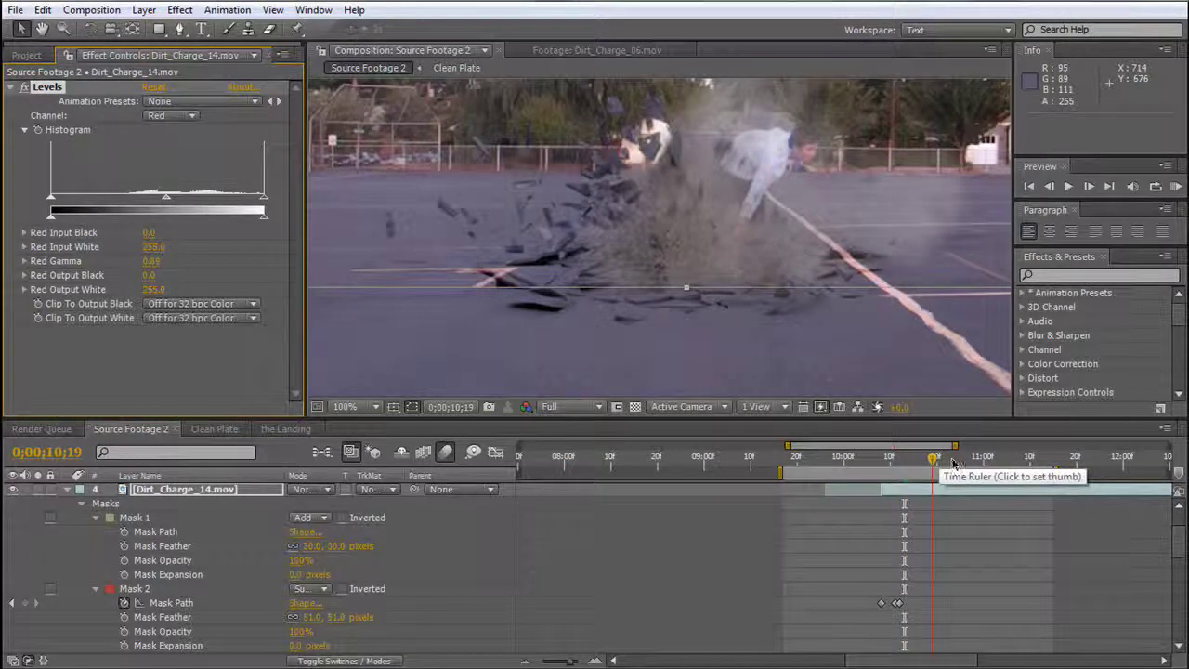
pyautogui.moveTo(972, 460); pyautogui.dragTo(992, 459)
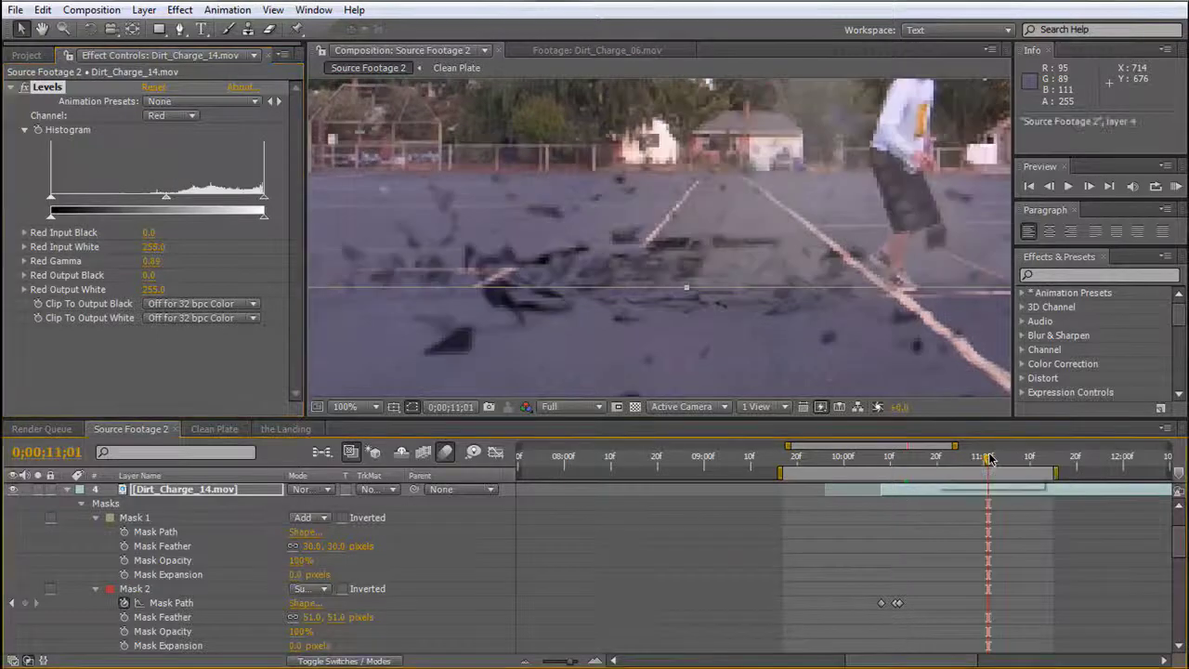
pyautogui.scroll(-2, 697, 268)
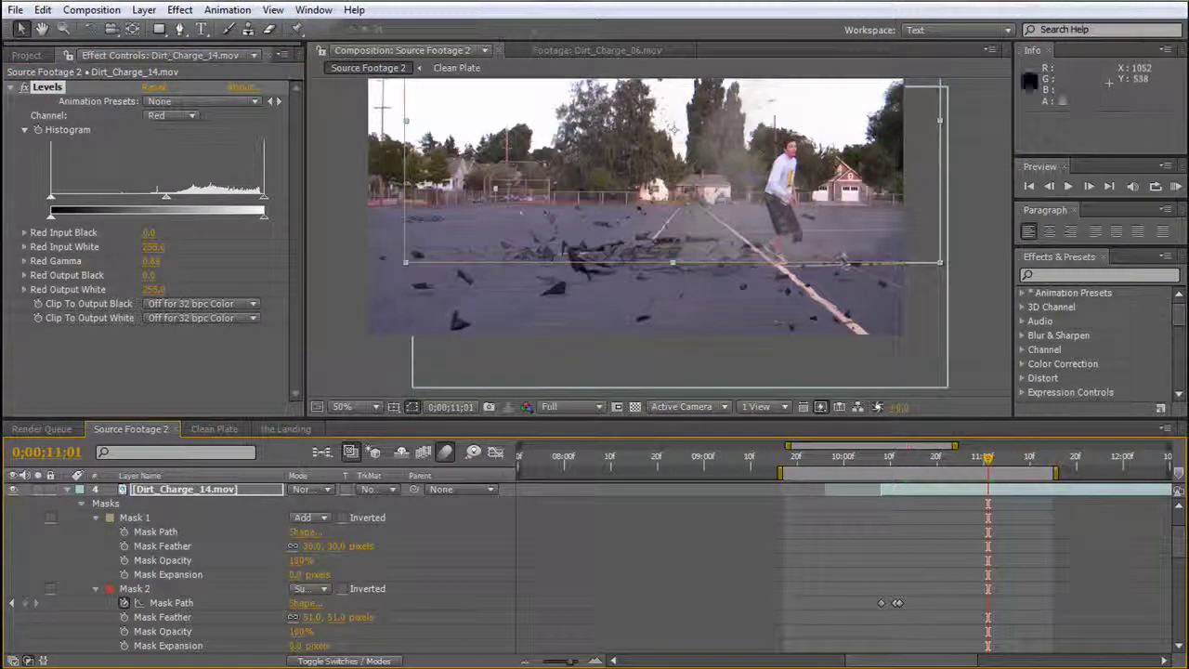
pyautogui.click(986, 264)
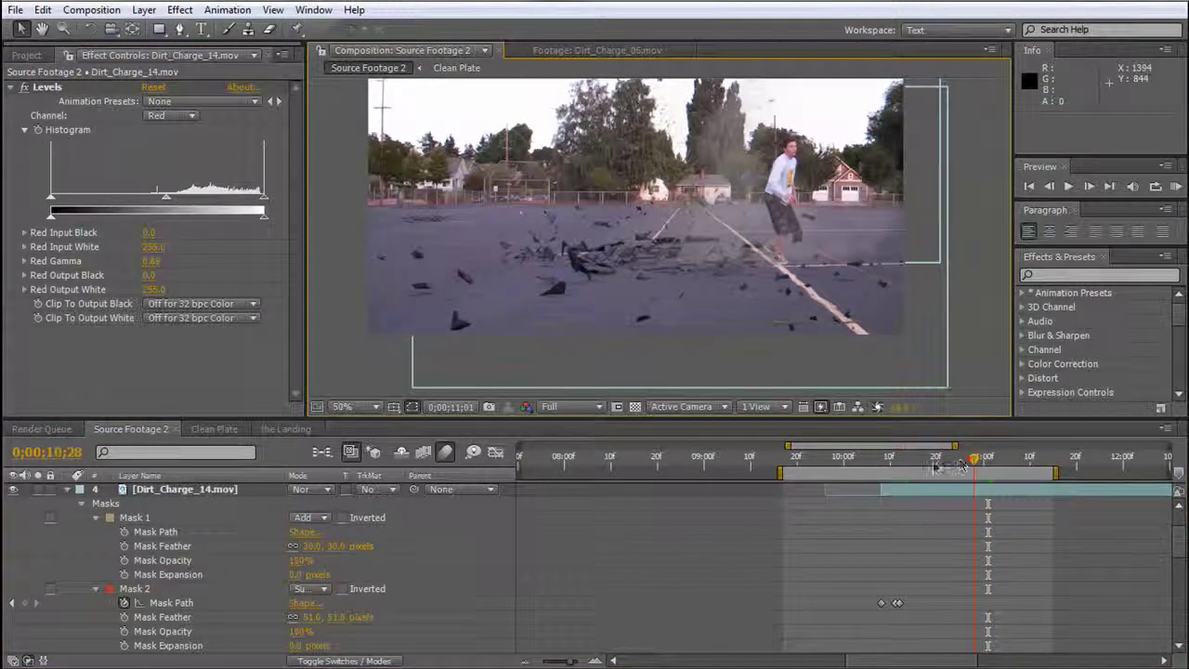
pyautogui.moveTo(906, 466); pyautogui.dragTo(885, 467)
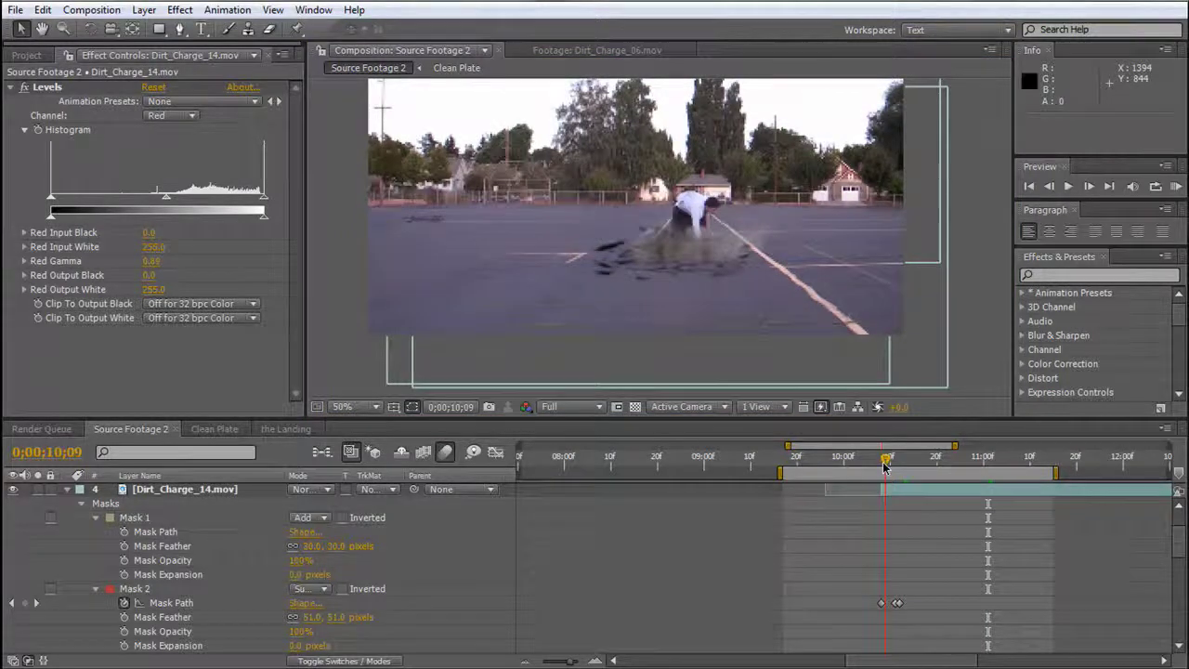
pyautogui.moveTo(889, 467)
pyautogui.mouseDown()
pyautogui.moveTo(960, 462)
pyautogui.moveTo(885, 464)
pyautogui.mouseUp()
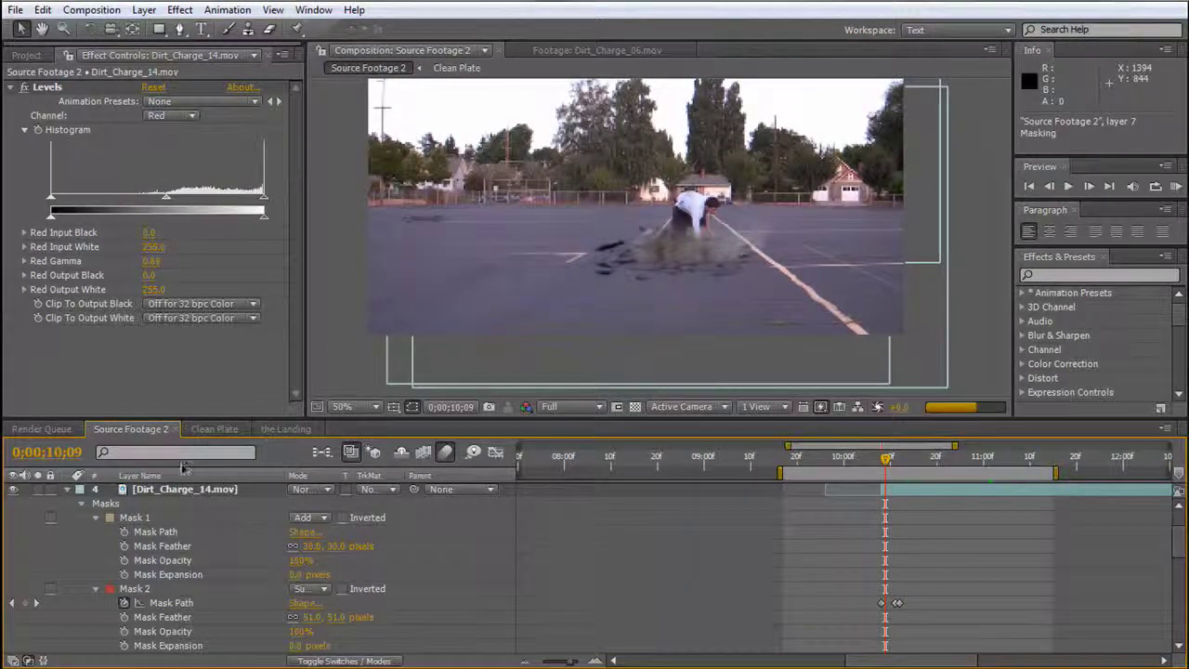
pyautogui.scroll(2, 214, 506)
pyautogui.scroll(4, 708, 287)
pyautogui.scroll(-6, 707, 287)
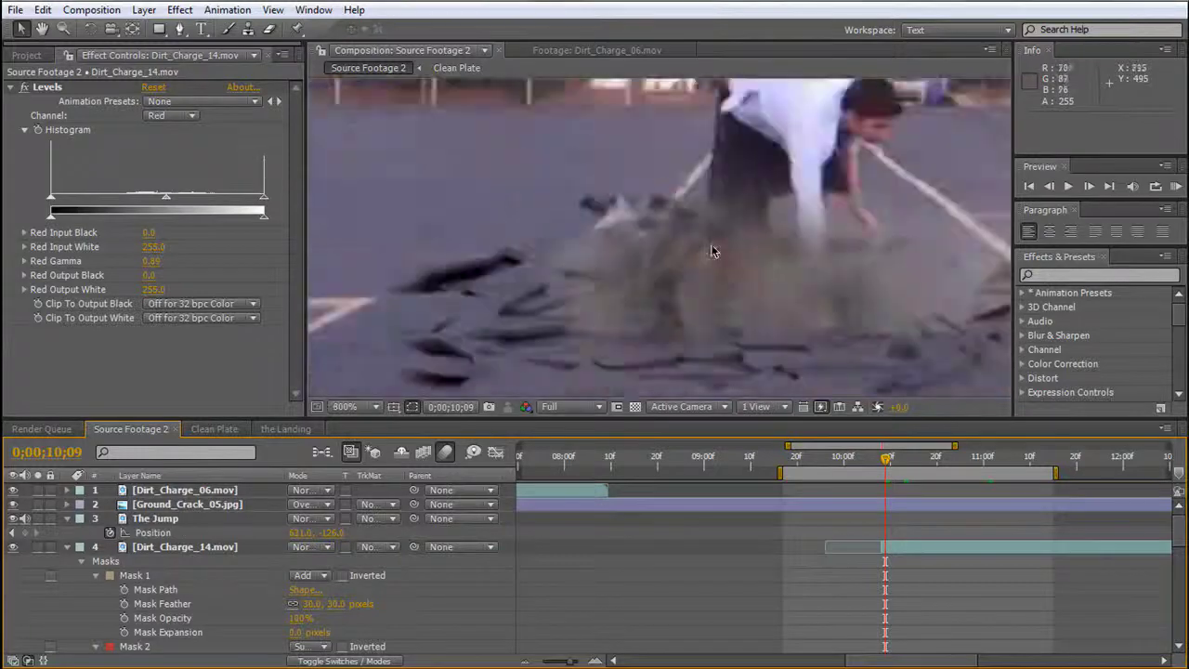
pyautogui.scroll(1, 666, 272)
pyautogui.scroll(1, 665, 272)
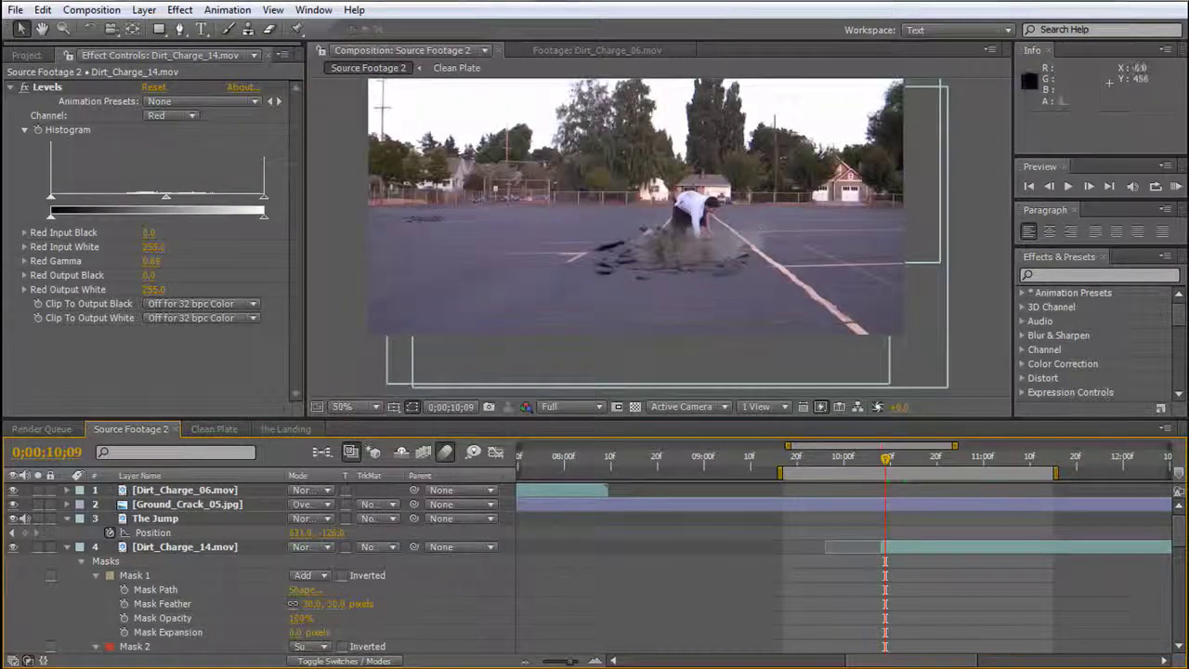
pyautogui.click(25, 56)
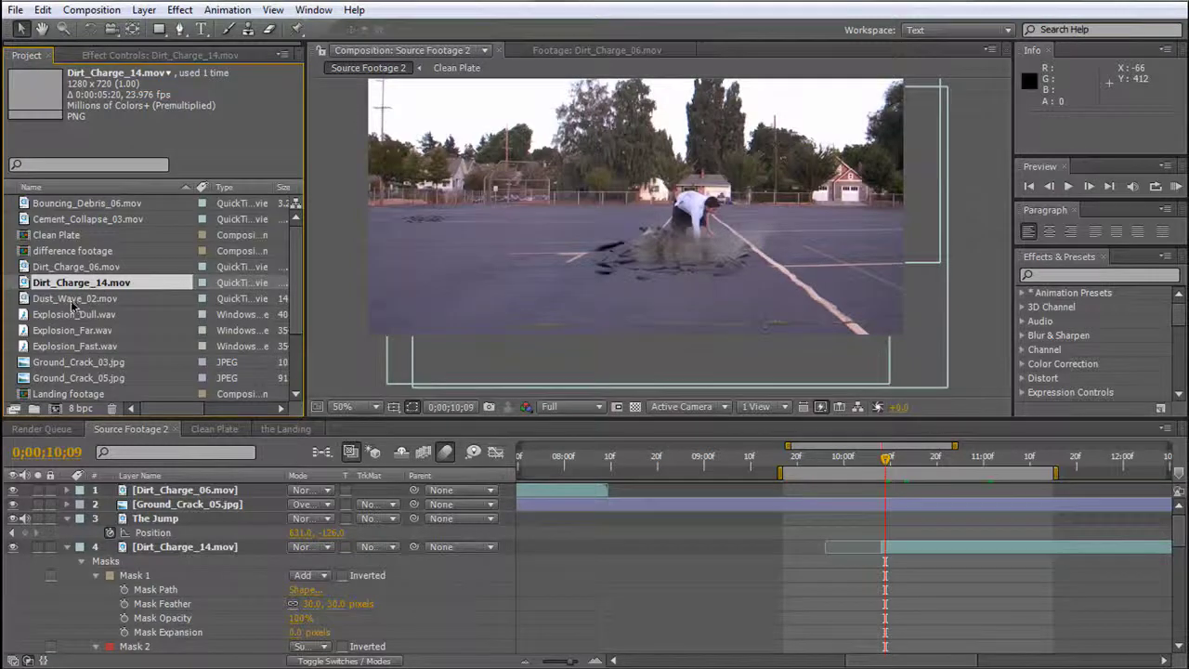
# Add Dust_Wave_02.mov as the top layer and trim it to start at 0;00;10;09.
pyautogui.moveTo(79, 300); pyautogui.dragTo(637, 189)
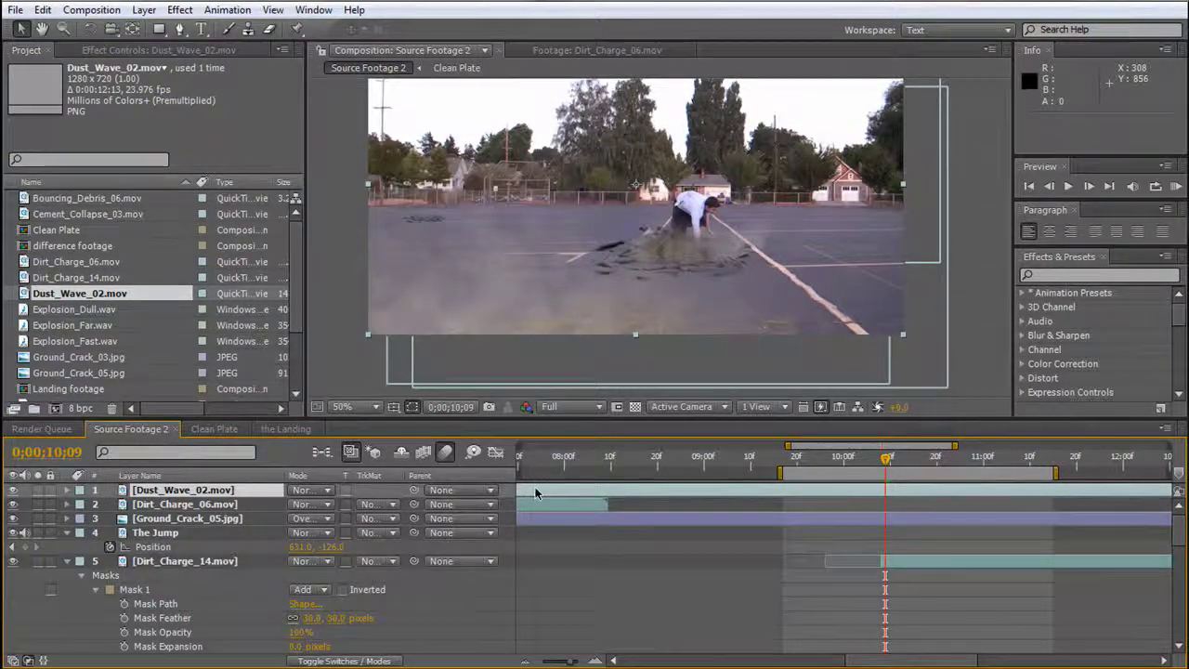
pyautogui.moveTo(535, 492); pyautogui.dragTo(1040, 493)
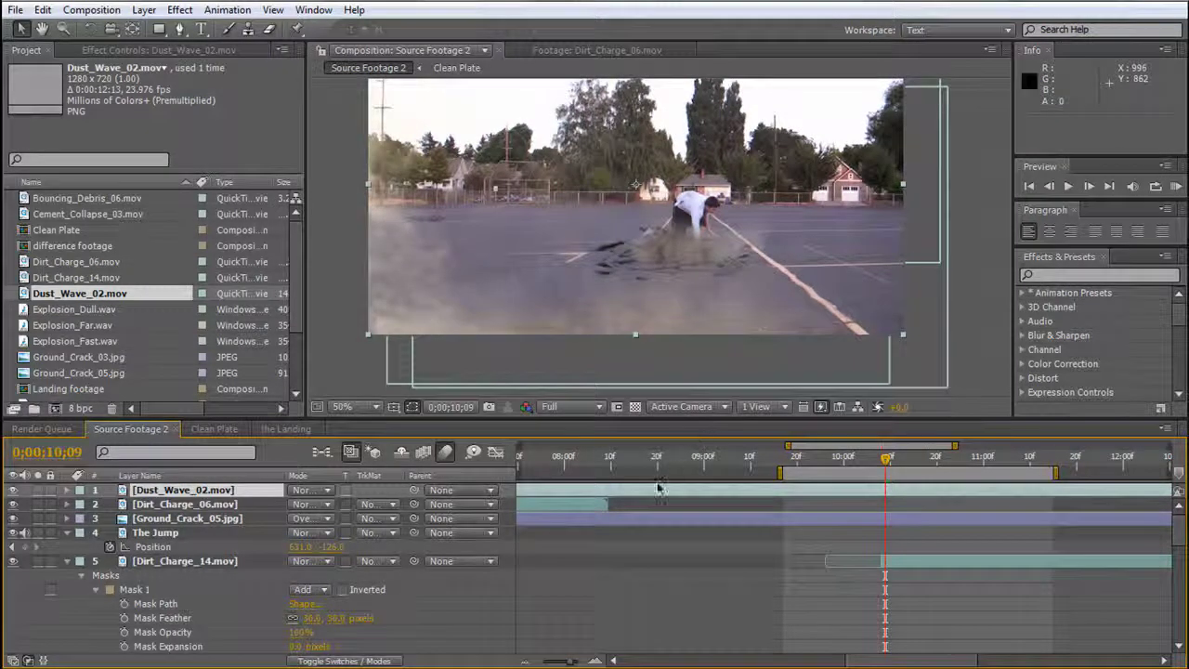
pyautogui.moveTo(658, 488); pyautogui.dragTo(1105, 495)
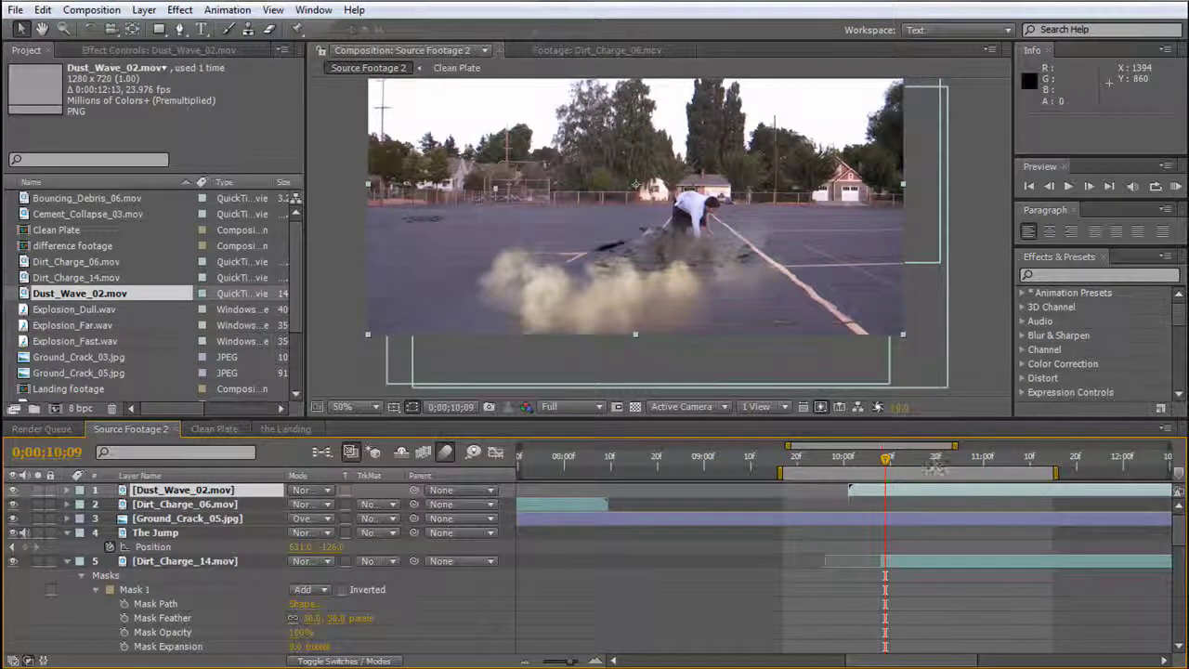
pyautogui.moveTo(926, 490)
pyautogui.mouseDown()
pyautogui.moveTo(886, 497)
pyautogui.moveTo(916, 497)
pyautogui.mouseUp()
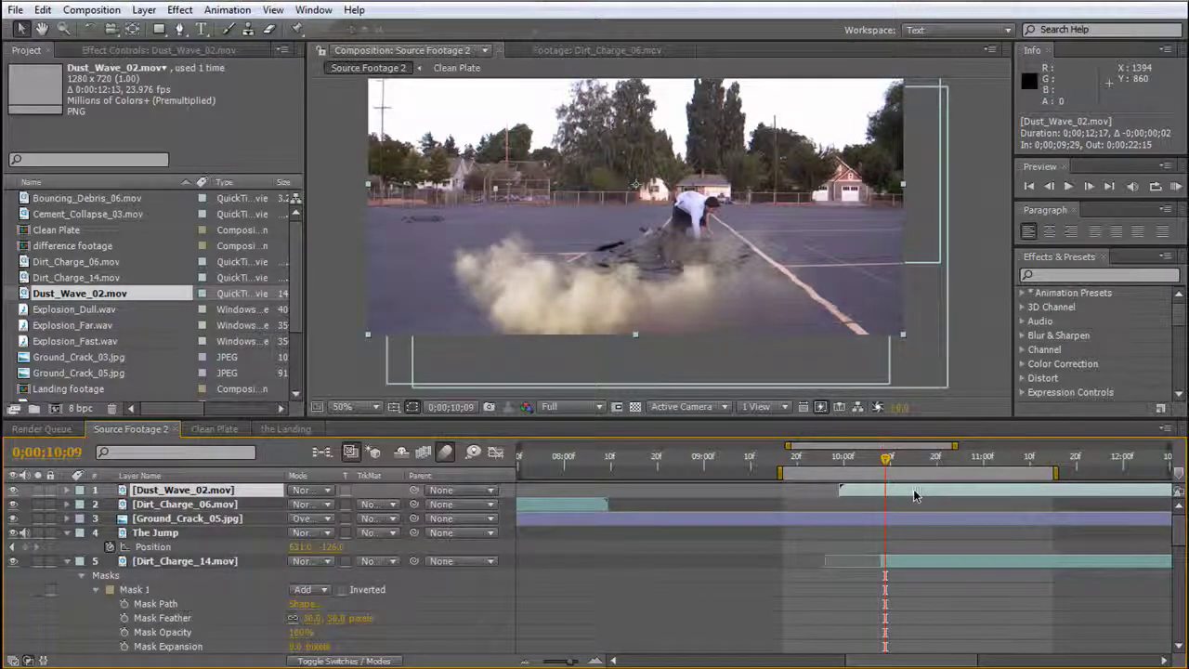
pyautogui.moveTo(840, 490); pyautogui.dragTo(885, 490)
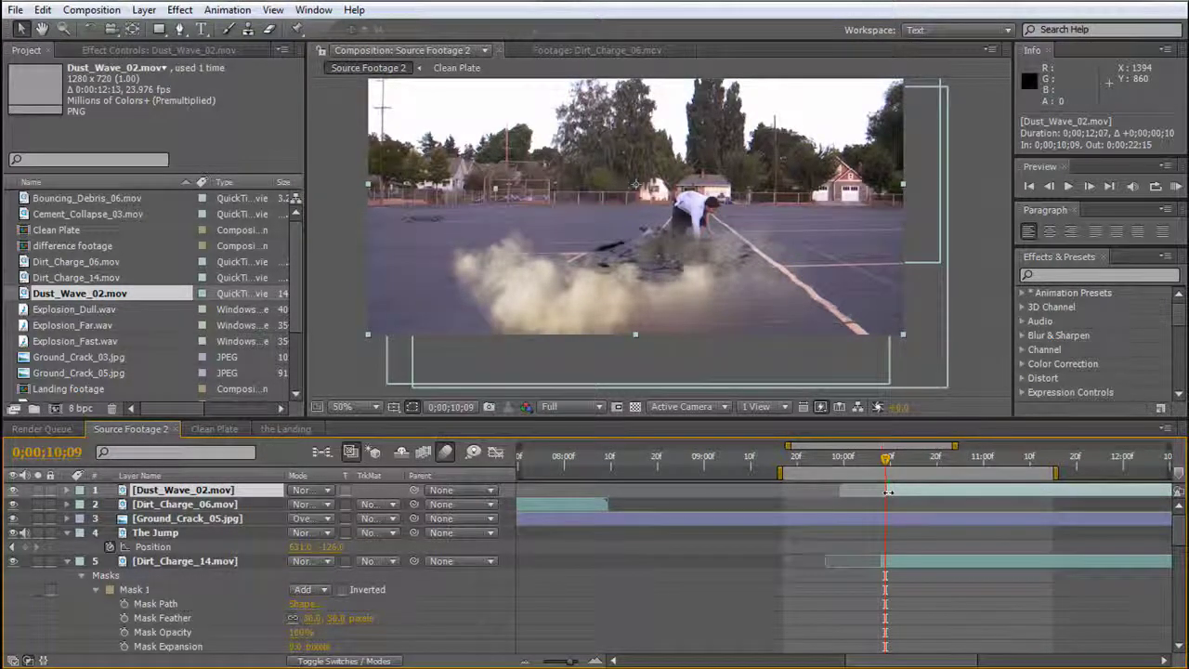
# Pen-draw the mask's lower edge curving along the dust below the jumper.
pyautogui.click(181, 29)
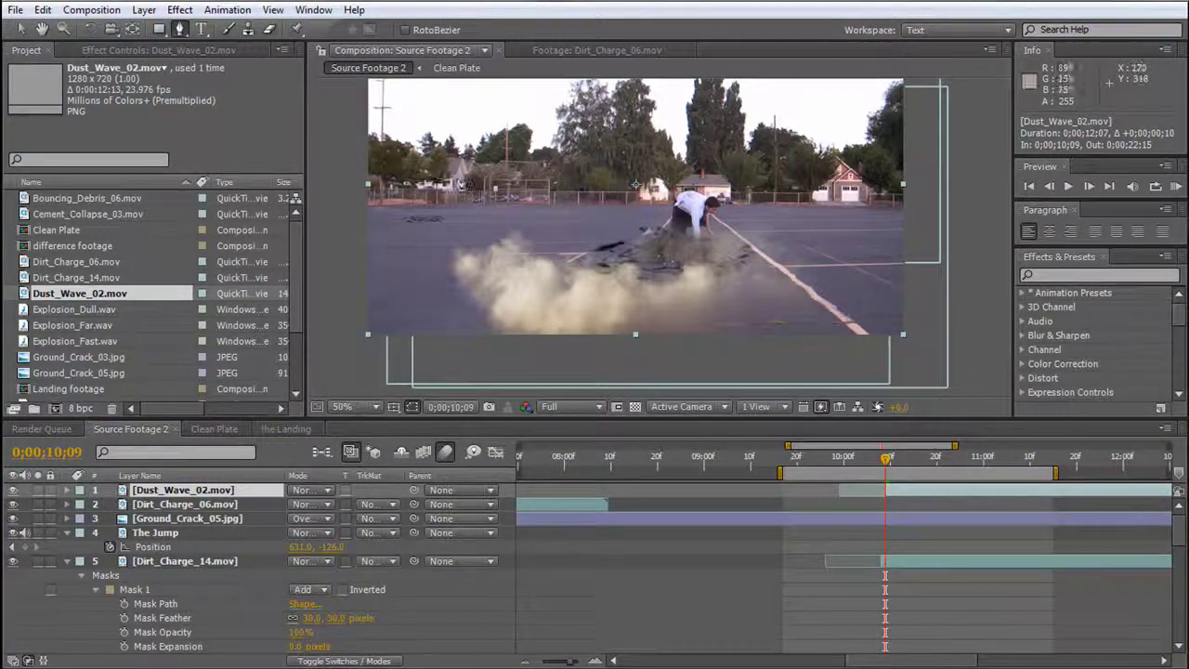
pyautogui.click(455, 192)
pyautogui.click(494, 232)
pyautogui.click(537, 265)
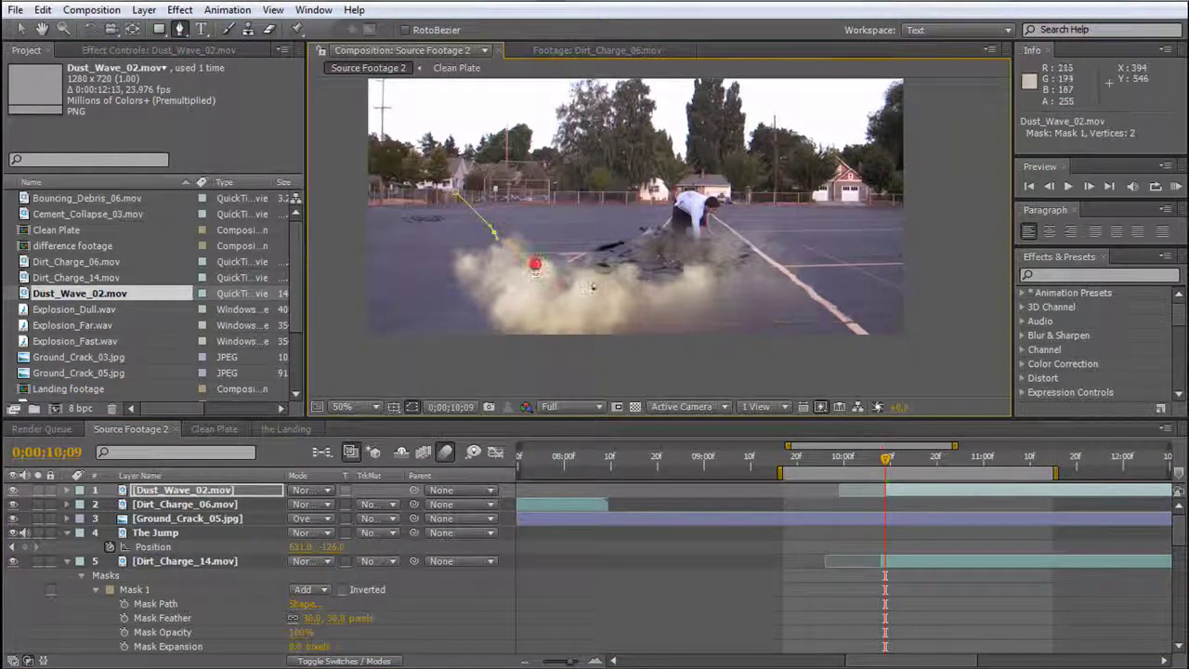
pyautogui.click(594, 279)
pyautogui.click(657, 282)
pyautogui.click(740, 279)
pyautogui.click(808, 272)
pyautogui.click(893, 245)
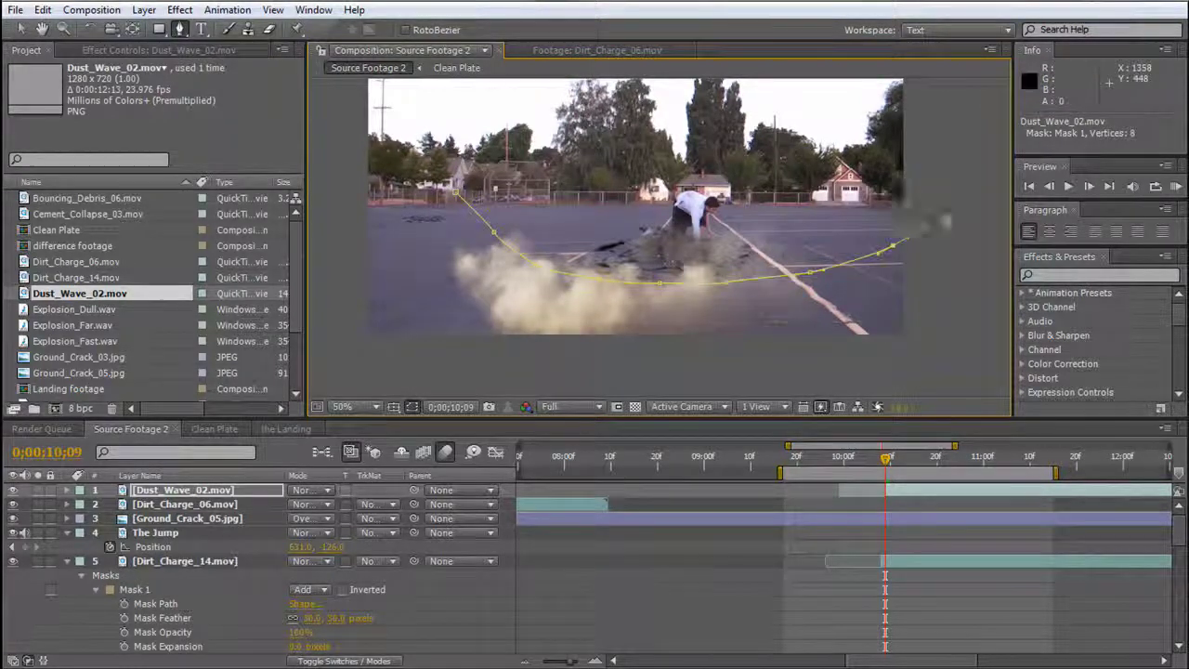
pyautogui.click(934, 219)
# Carry the path around outside the footage to close Mask 1 and reveal its properties.
pyautogui.press(',')
pyautogui.click(872, 203)
pyautogui.click(897, 233)
pyautogui.click(905, 309)
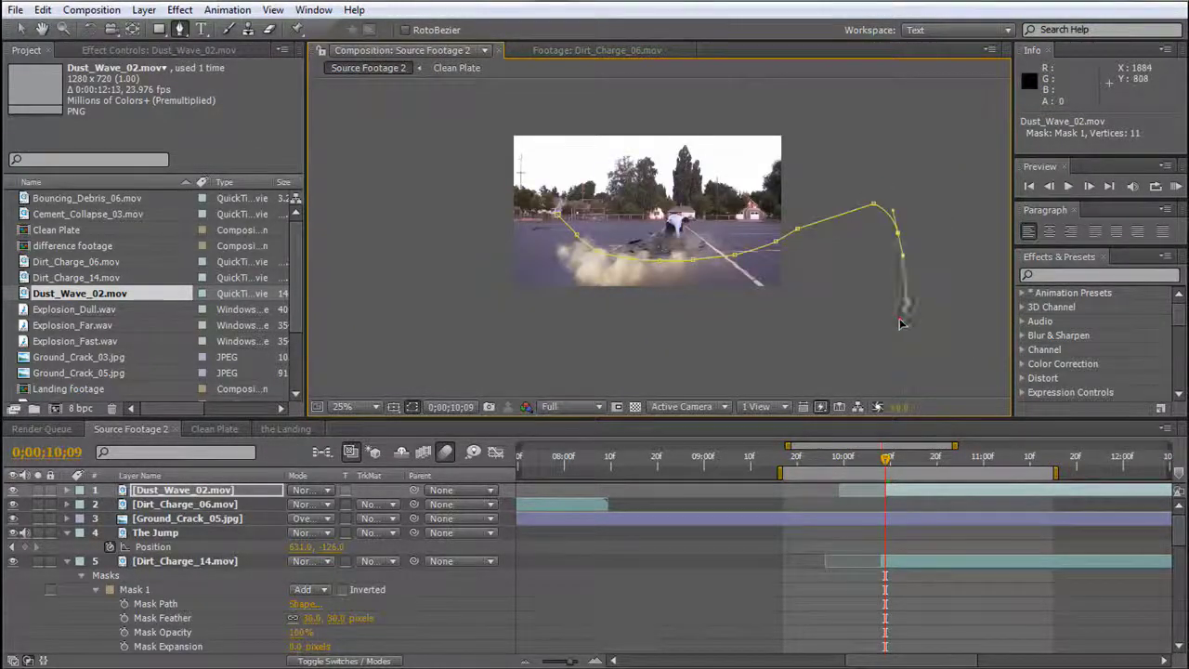
pyautogui.click(808, 357)
pyautogui.click(640, 370)
pyautogui.click(445, 328)
pyautogui.click(368, 269)
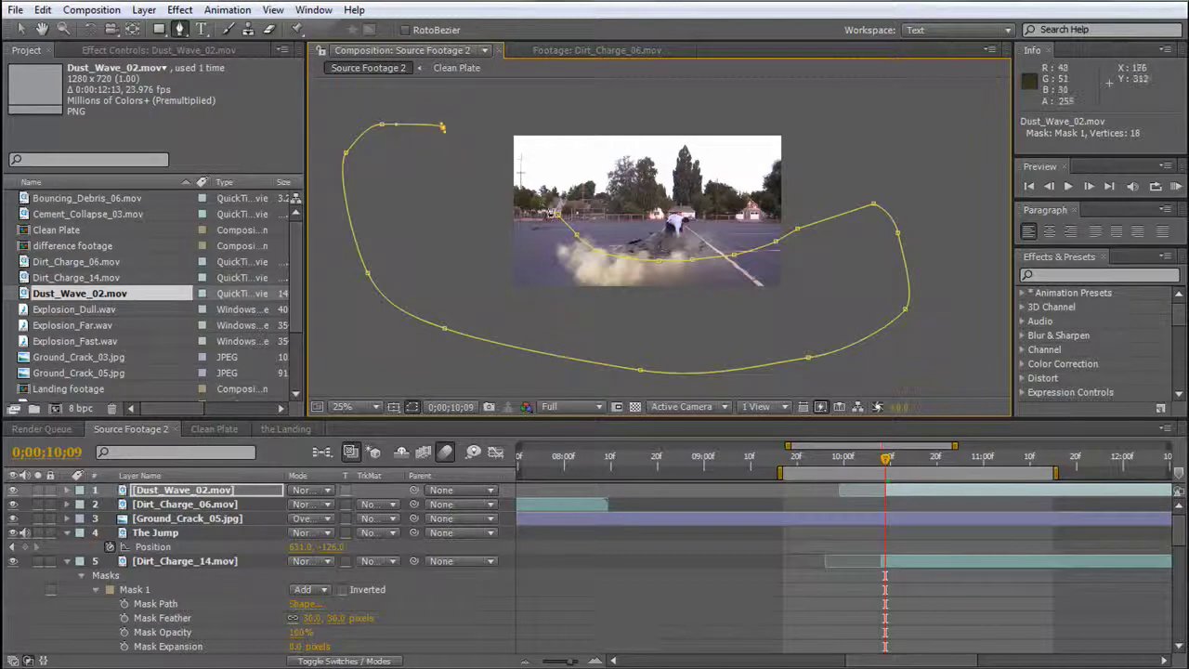
pyautogui.click(525, 172)
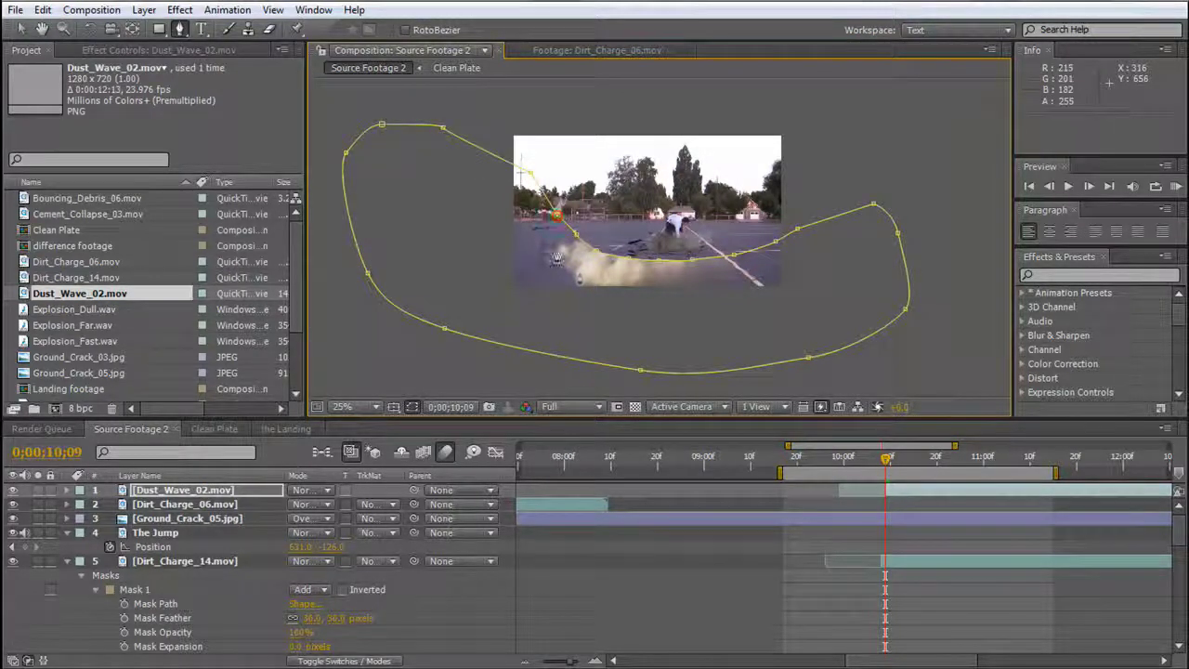
pyautogui.press('v')
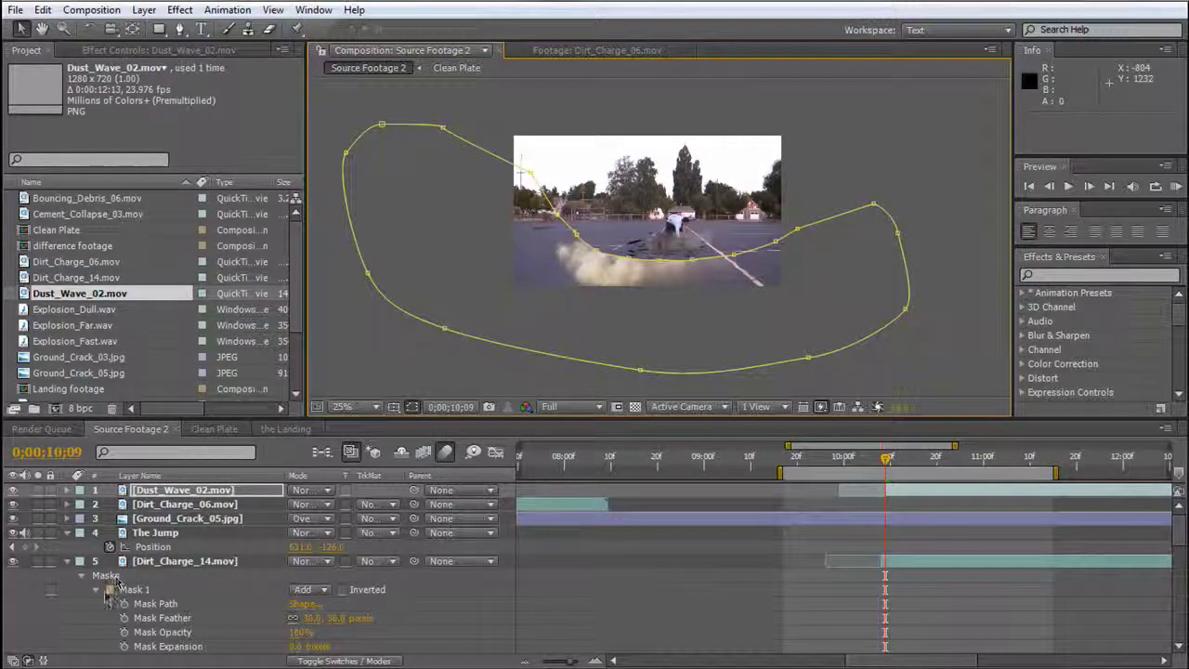
pyautogui.hotkey('ctrl', 'v')
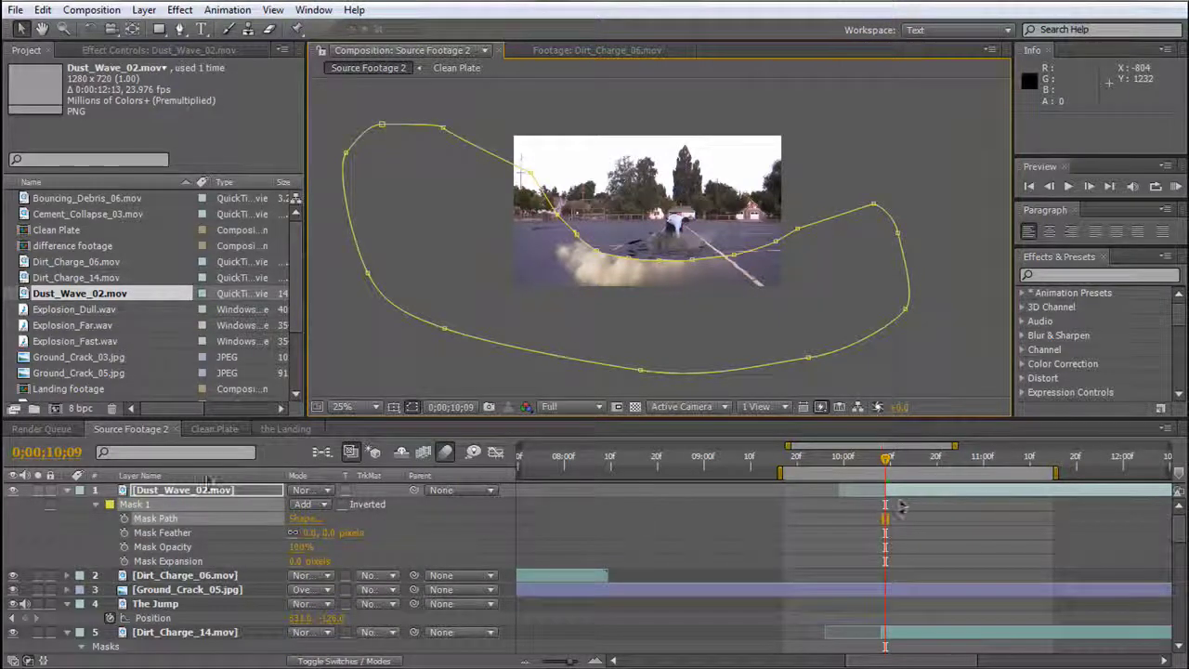
# Switch Mask 1 on Dust_Wave_02 from Add to Subtract with a 150-pixel feather.
pyautogui.click(302, 536)
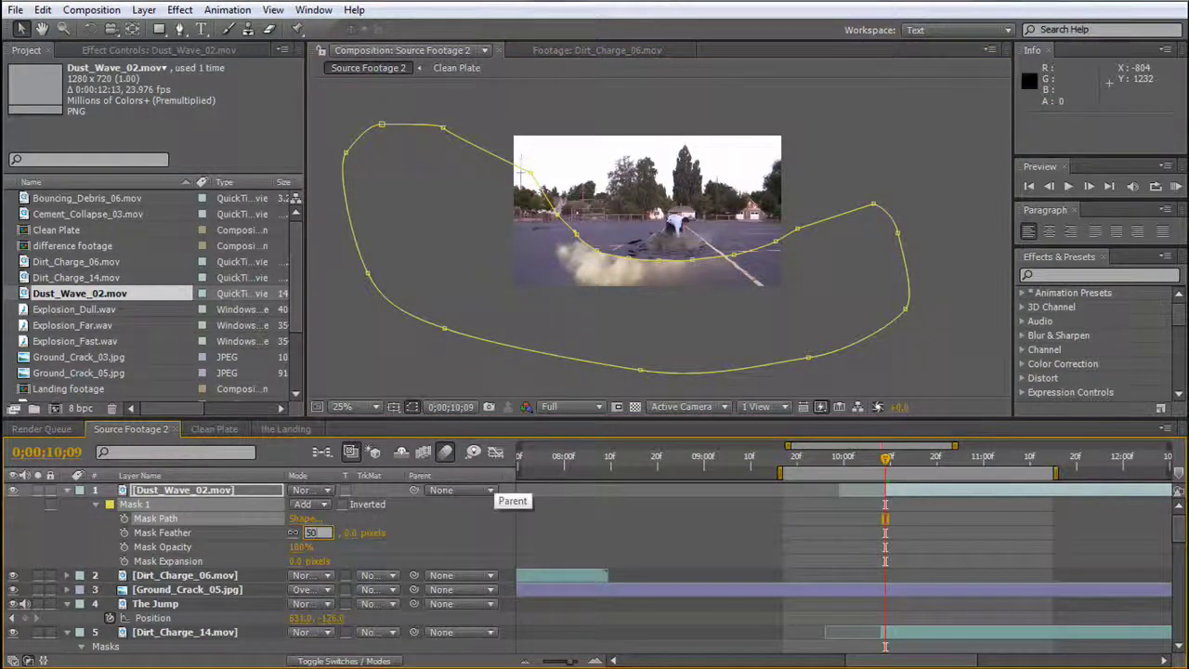
pyautogui.write('50')
pyautogui.press('Return')
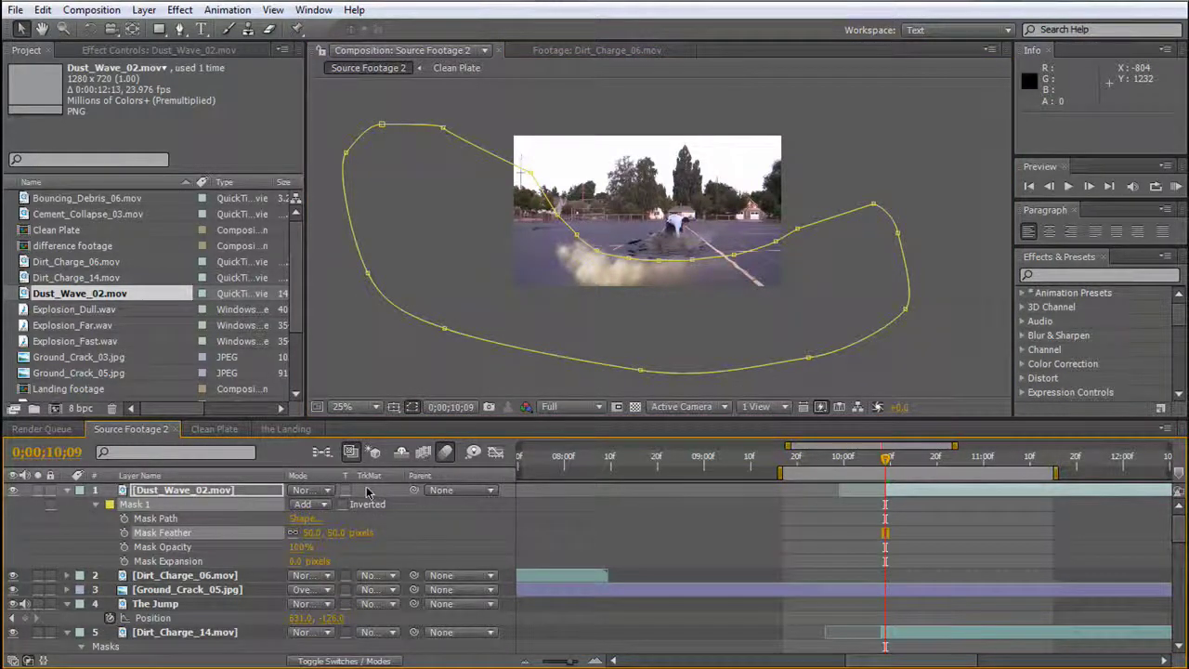
pyautogui.click(317, 504)
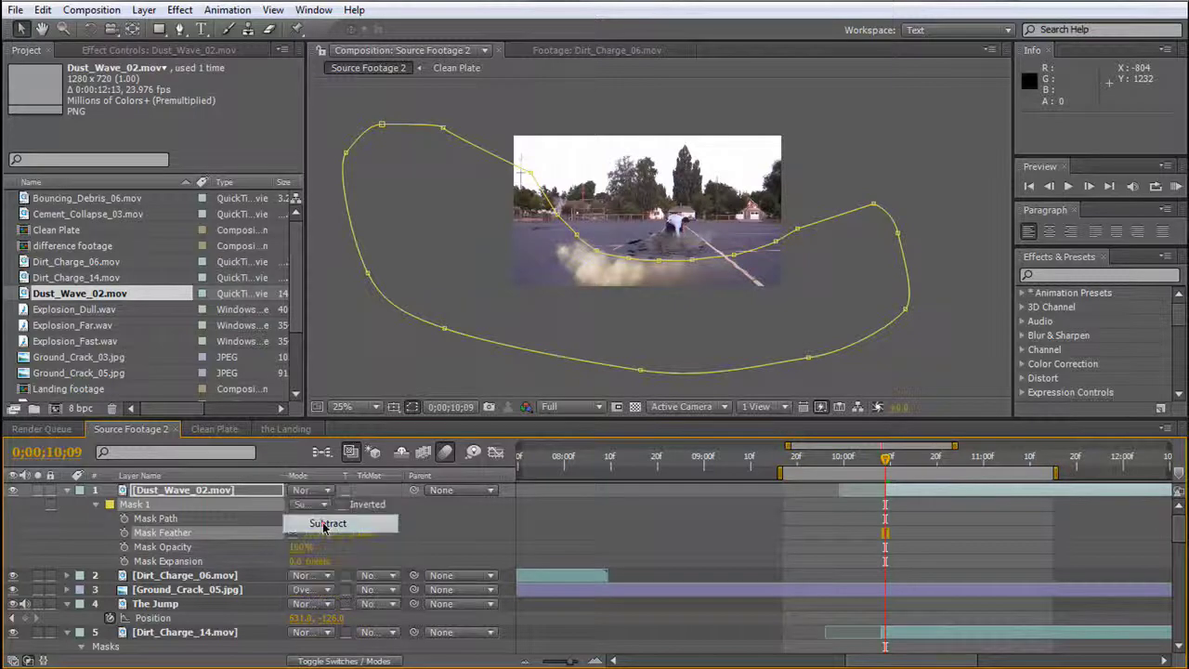
pyautogui.click(306, 524)
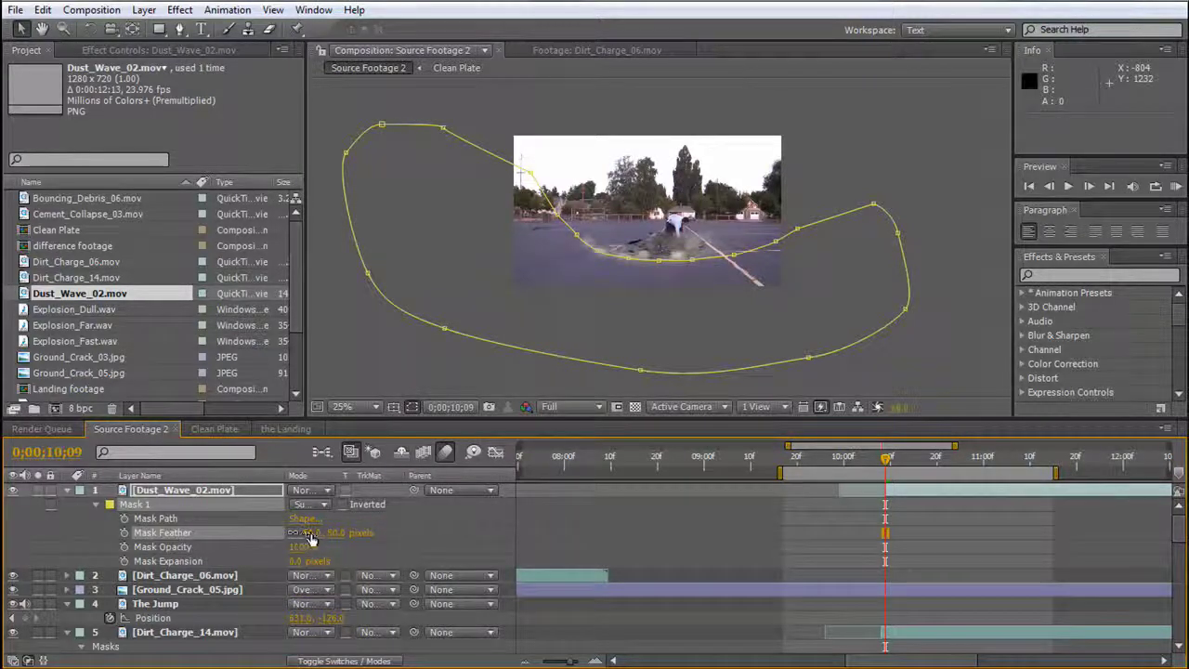
pyautogui.write('150')
pyautogui.press('Return')
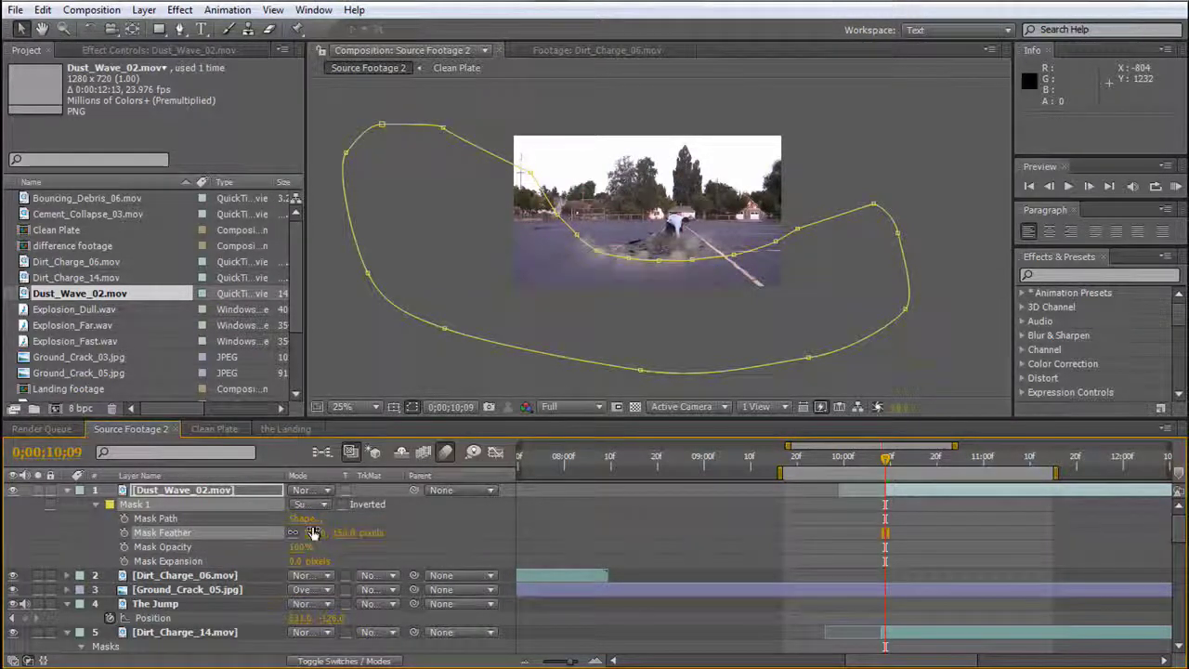
pyautogui.press('.')
pyautogui.scroll(2, 663, 269)
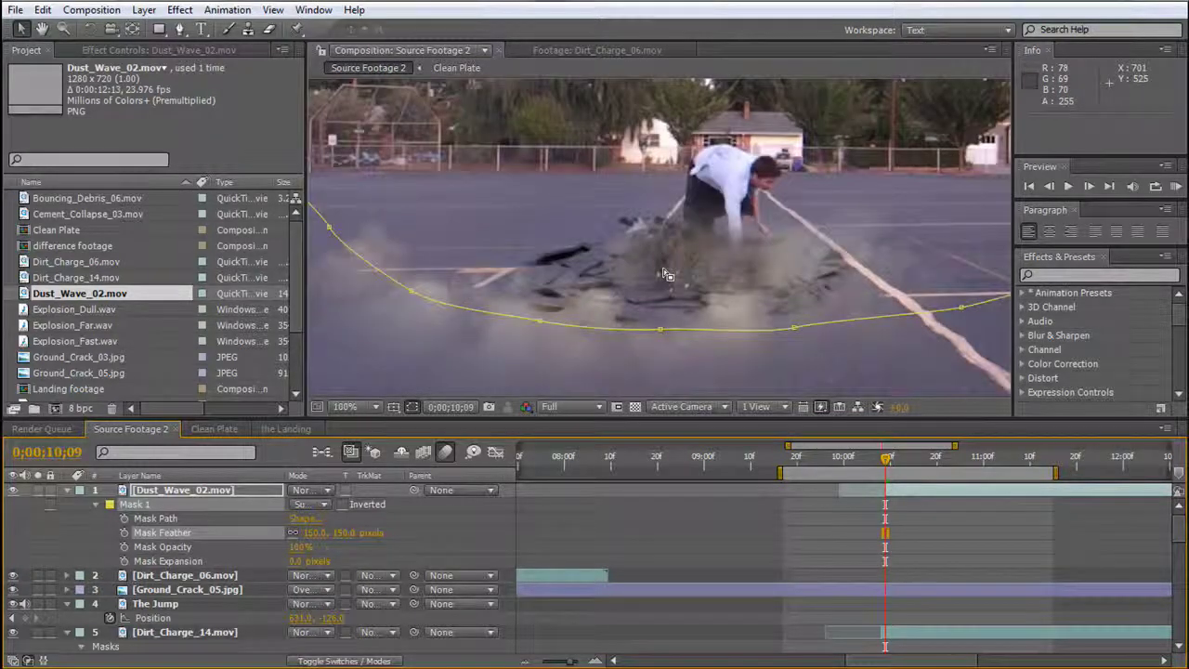
pyautogui.scroll(-2, 663, 268)
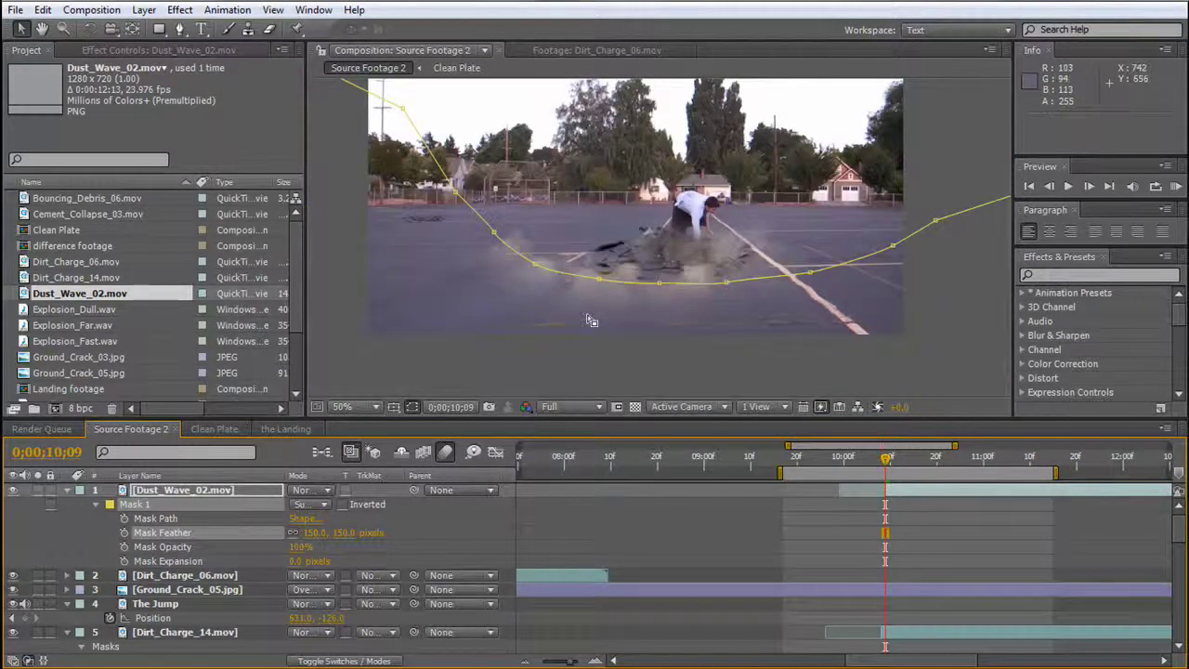
# Keyframe the Mask Path and move the whole dust mask lower-left a few frames later.
pyautogui.click(125, 519)
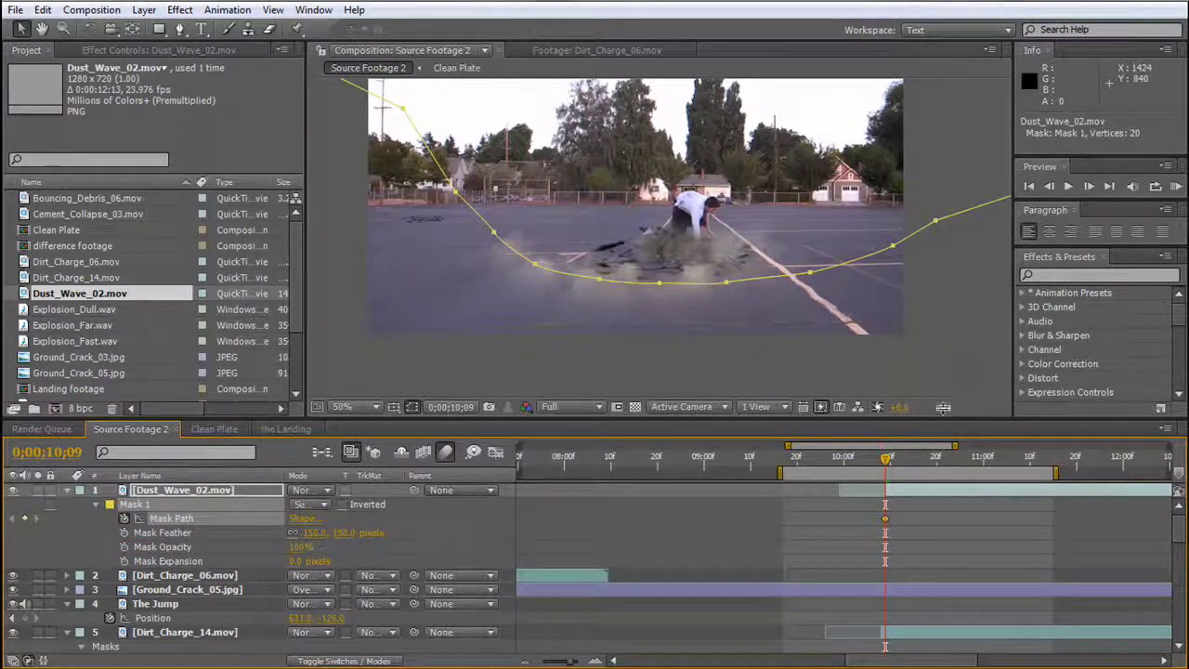
pyautogui.moveTo(887, 464); pyautogui.dragTo(886, 469)
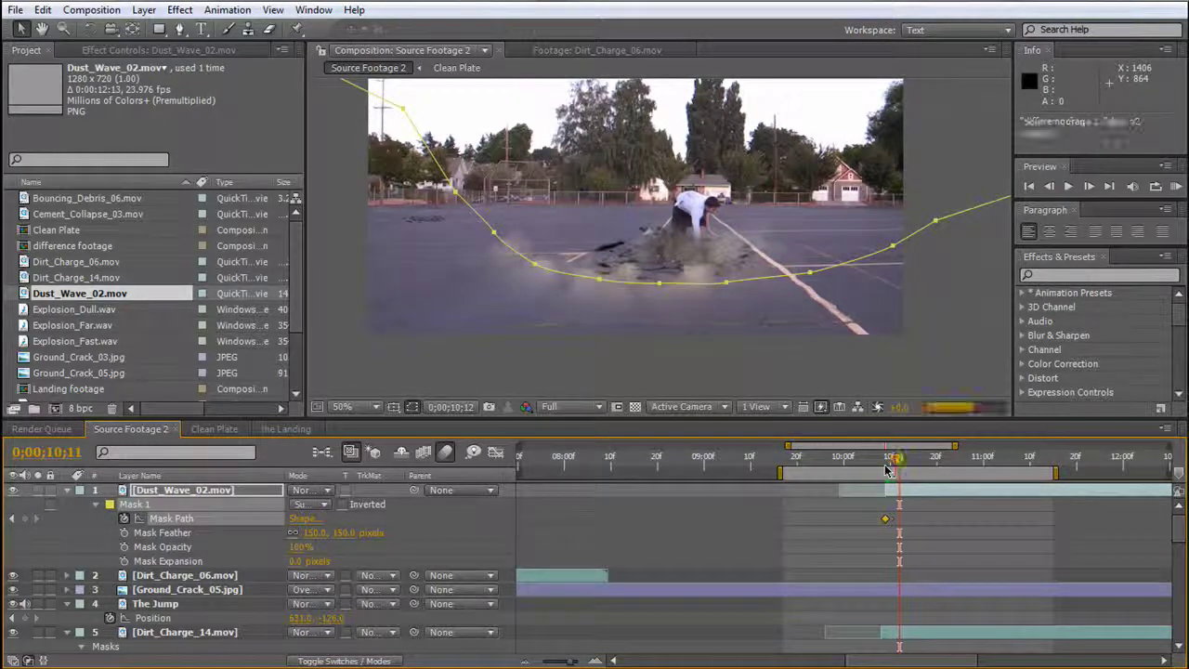
pyautogui.press('pagedown')
pyautogui.press('pagedown')
pyautogui.press('pagedown')
pyautogui.click(653, 286)
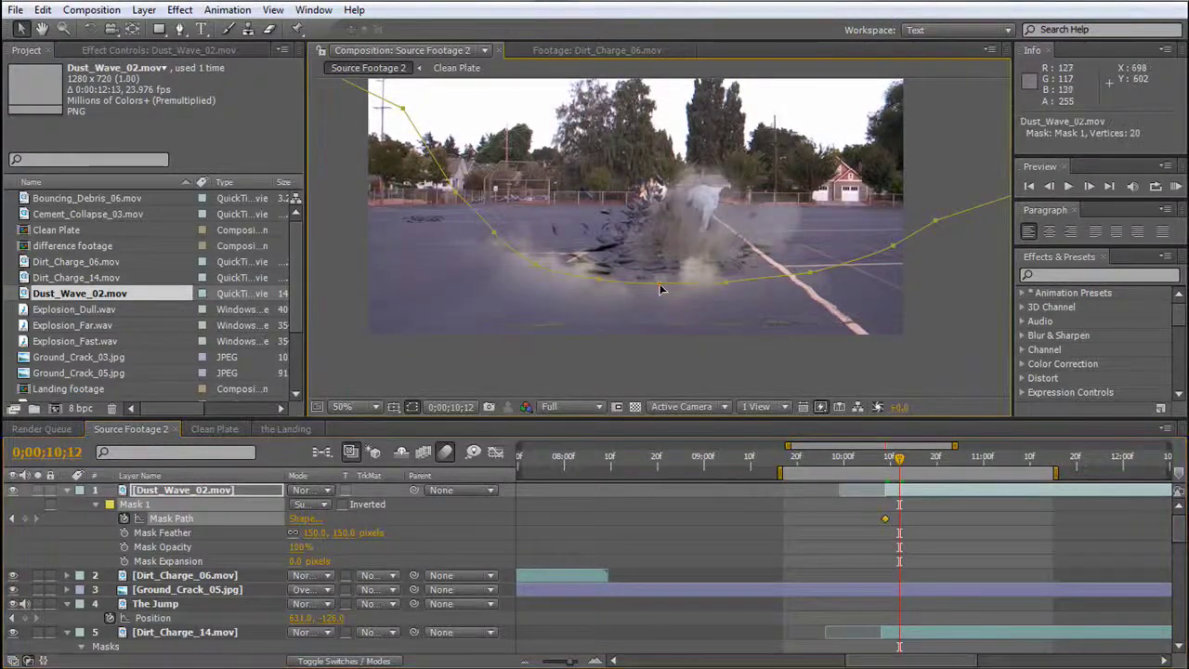
pyautogui.click(506, 357)
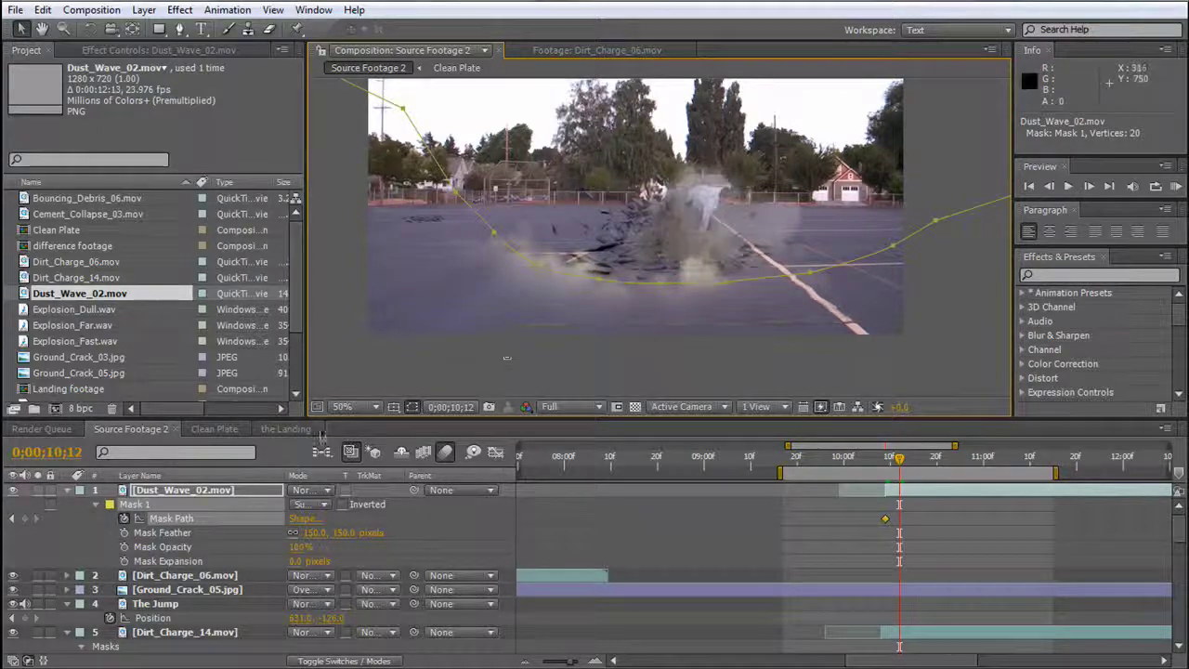
pyautogui.click(170, 513)
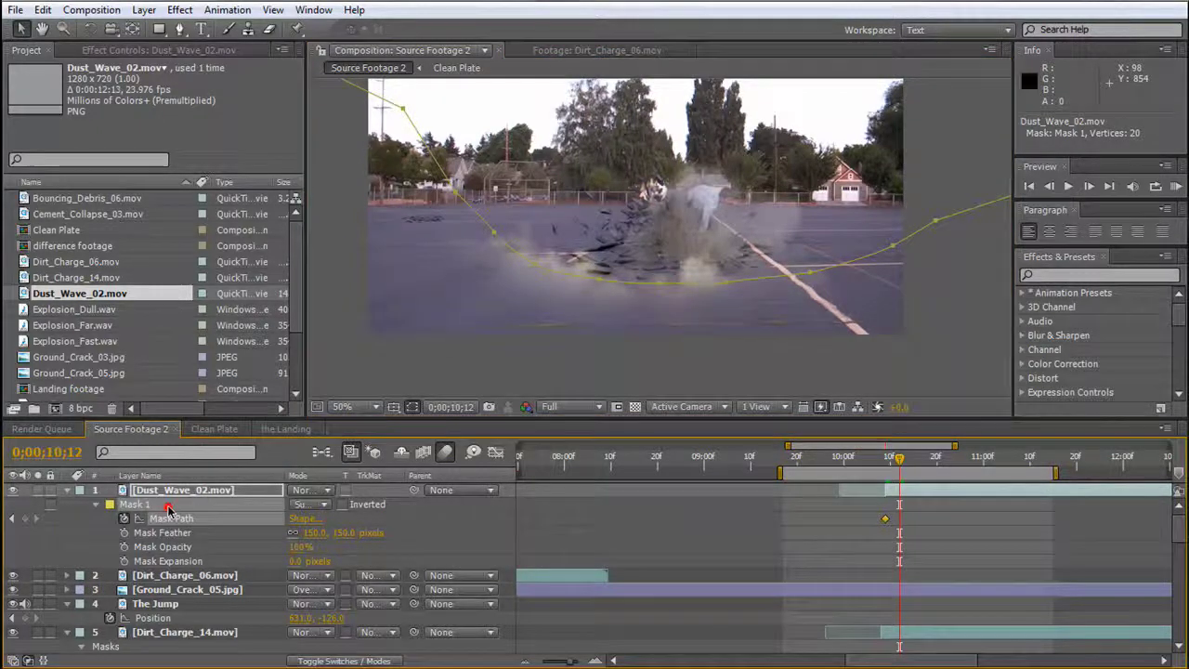
pyautogui.click(598, 285)
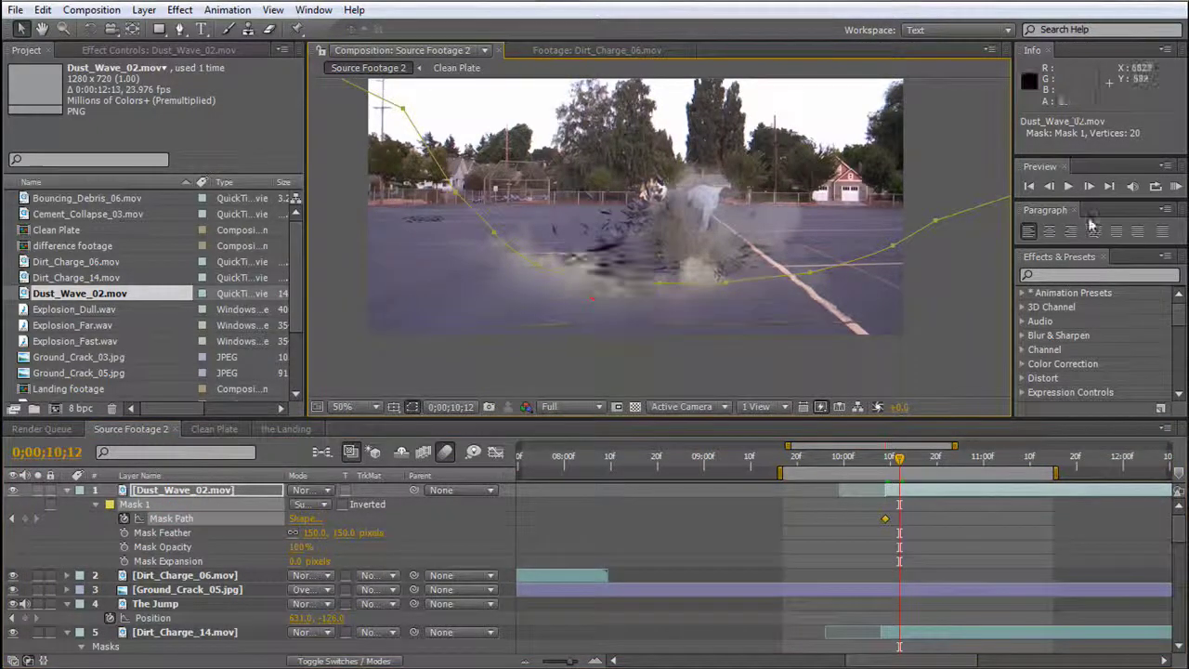
pyautogui.moveTo(936, 226); pyautogui.dragTo(873, 305)
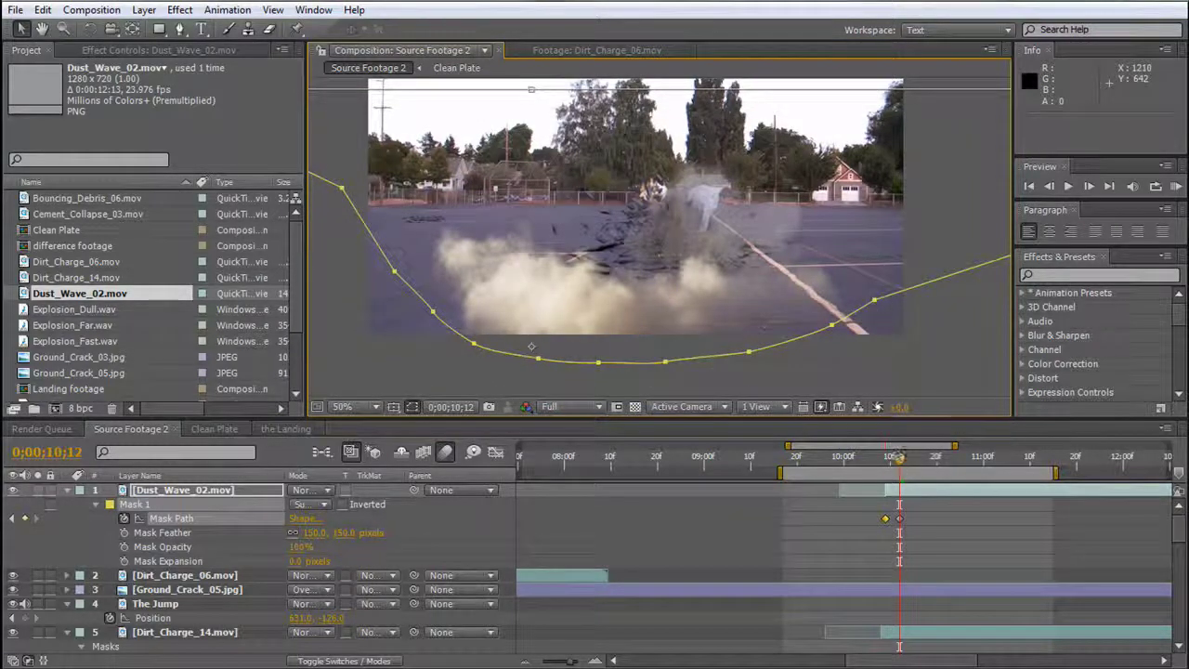
# Shift the mask further down-left at 10;16 to keep following the dust.
pyautogui.moveTo(895, 463); pyautogui.dragTo(917, 473)
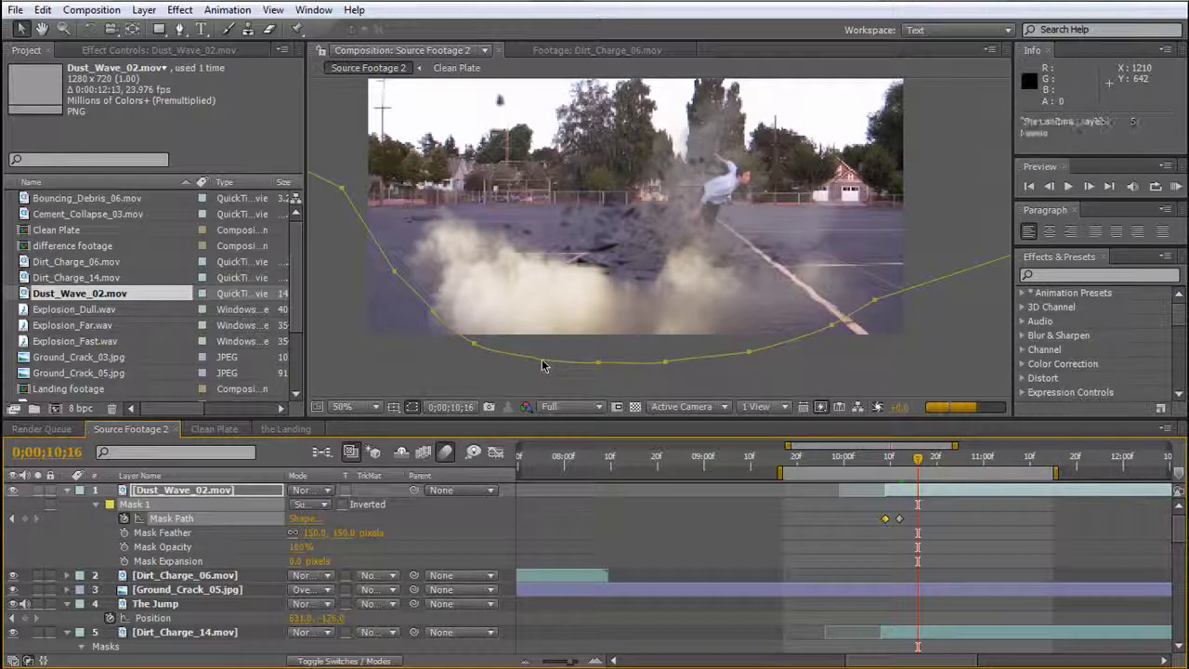
pyautogui.moveTo(539, 361); pyautogui.dragTo(483, 491)
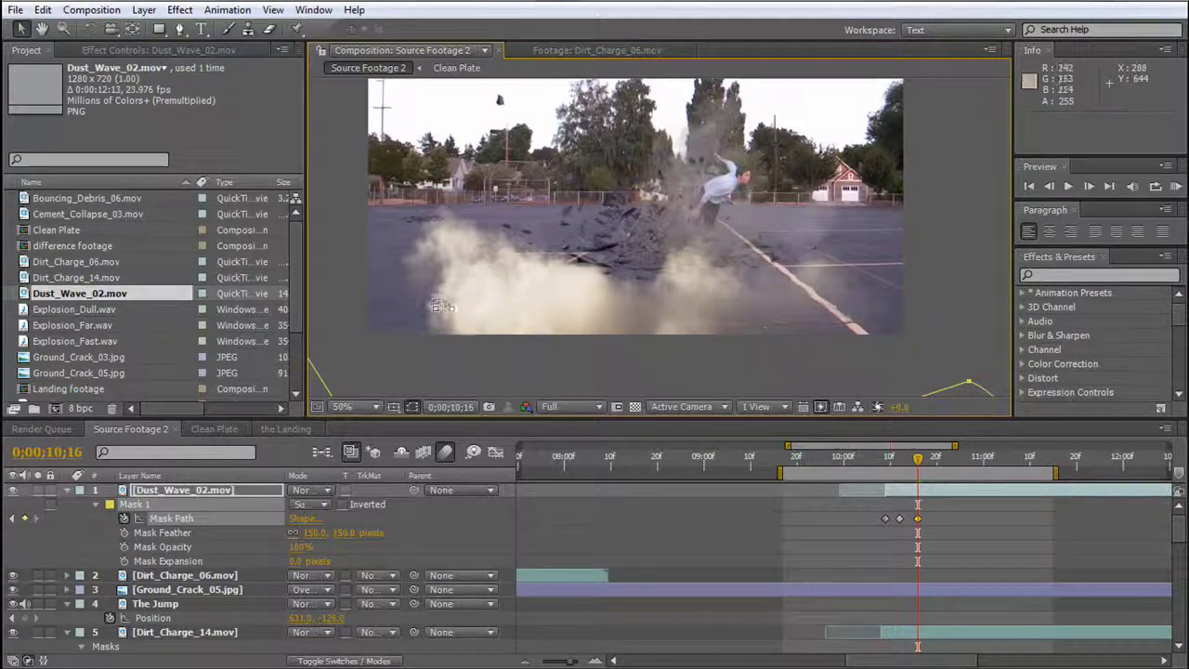
pyautogui.click(204, 495)
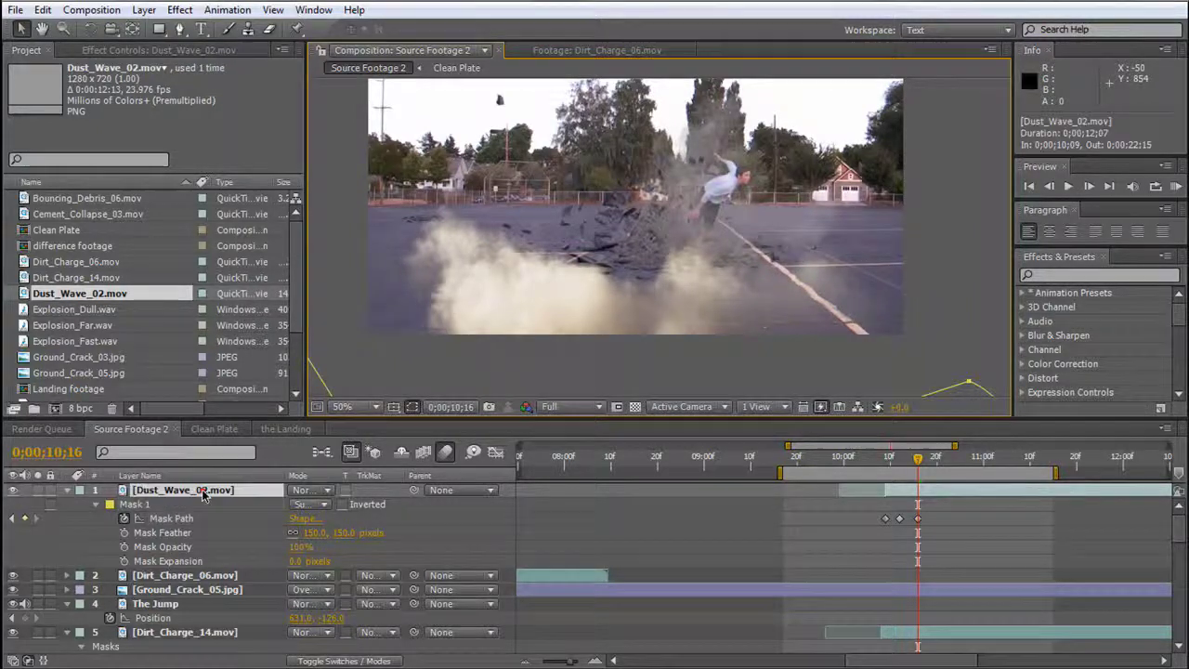
# Apply Levels to Dust_Wave_02 and raise the Blue channel gamma to 1.60.
pyautogui.click(181, 9)
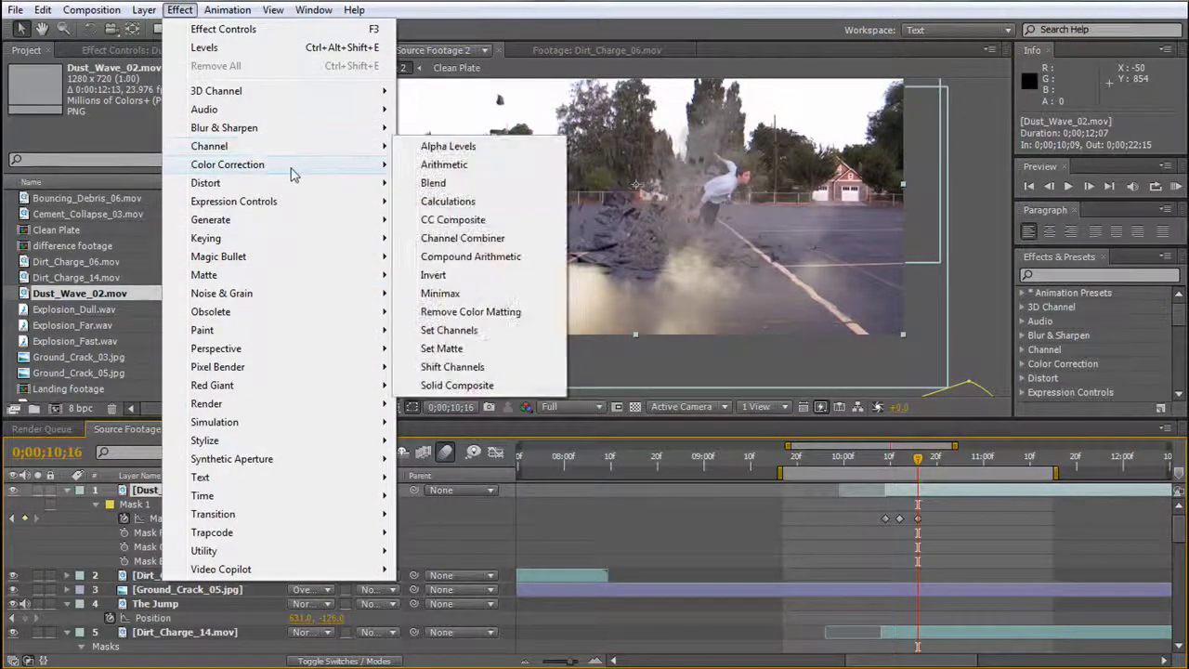
pyautogui.moveTo(295, 166)
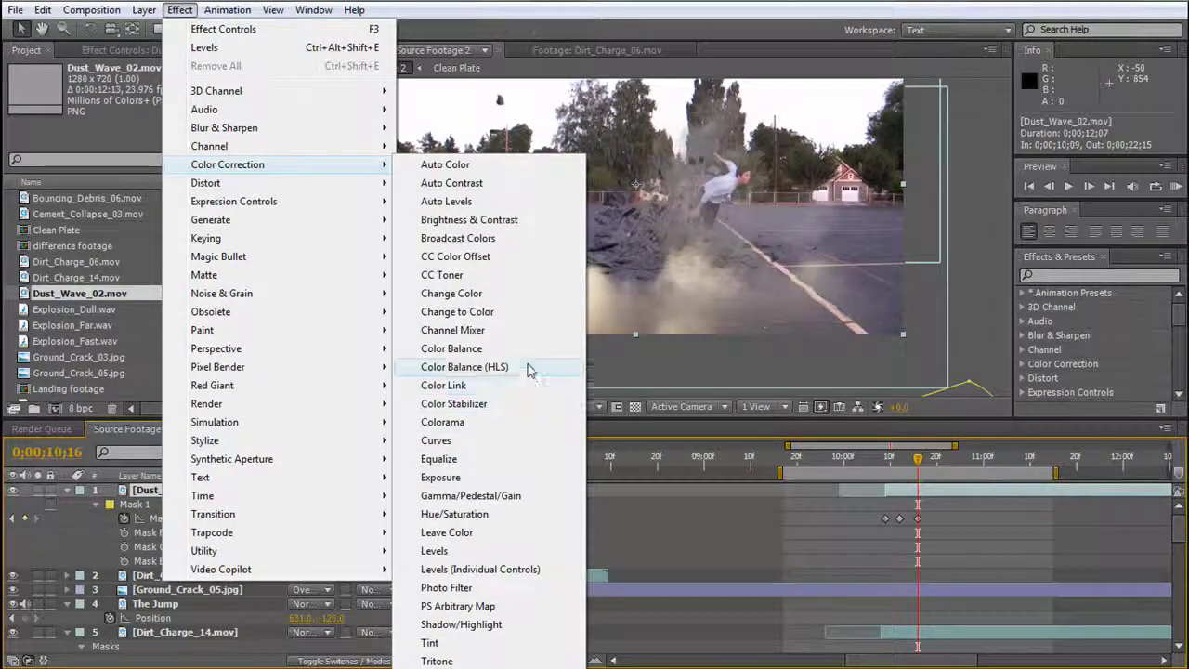
pyautogui.click(471, 553)
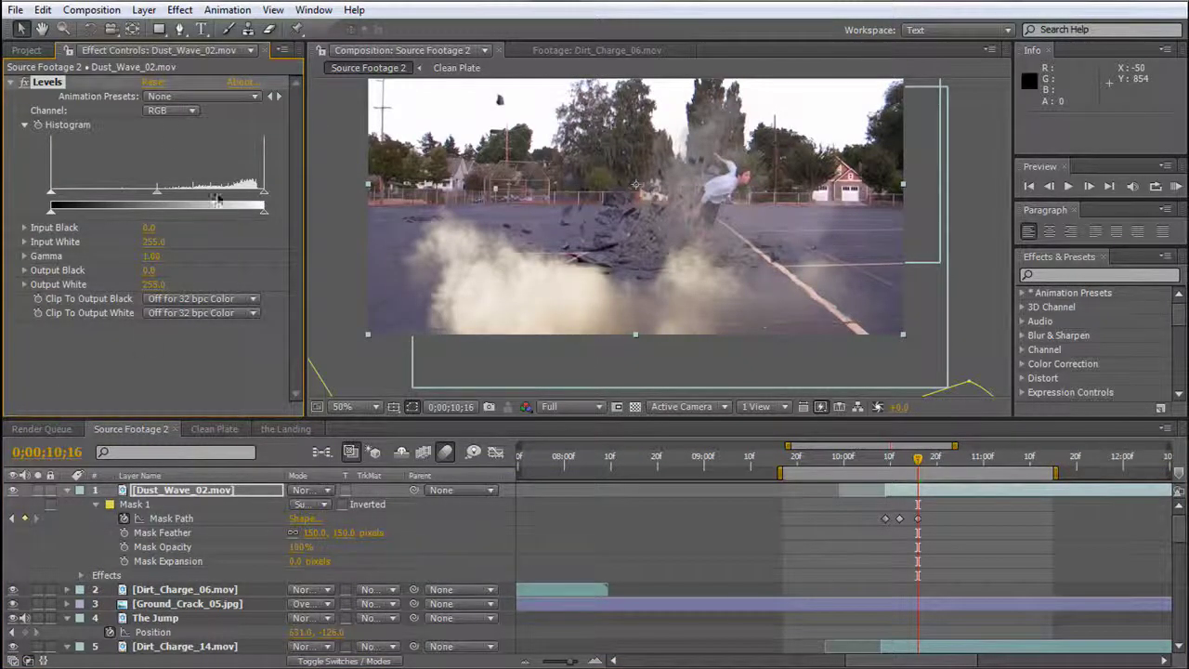
pyautogui.click(168, 109)
pyautogui.click(173, 167)
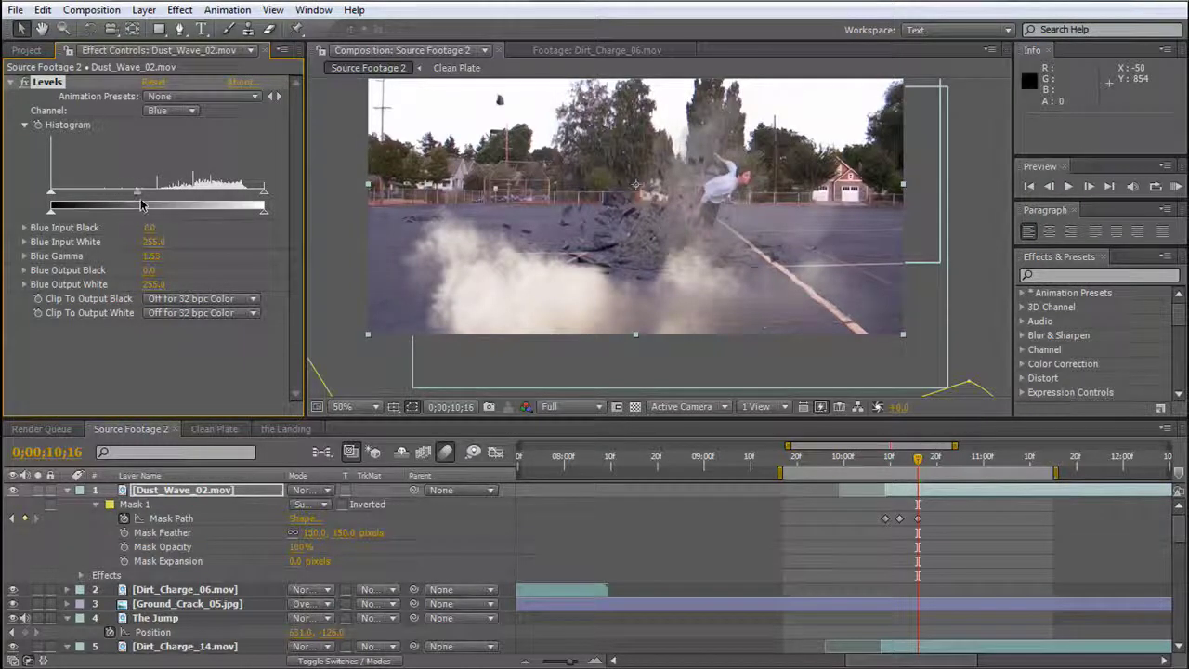
pyautogui.moveTo(115, 200); pyautogui.dragTo(121, 199)
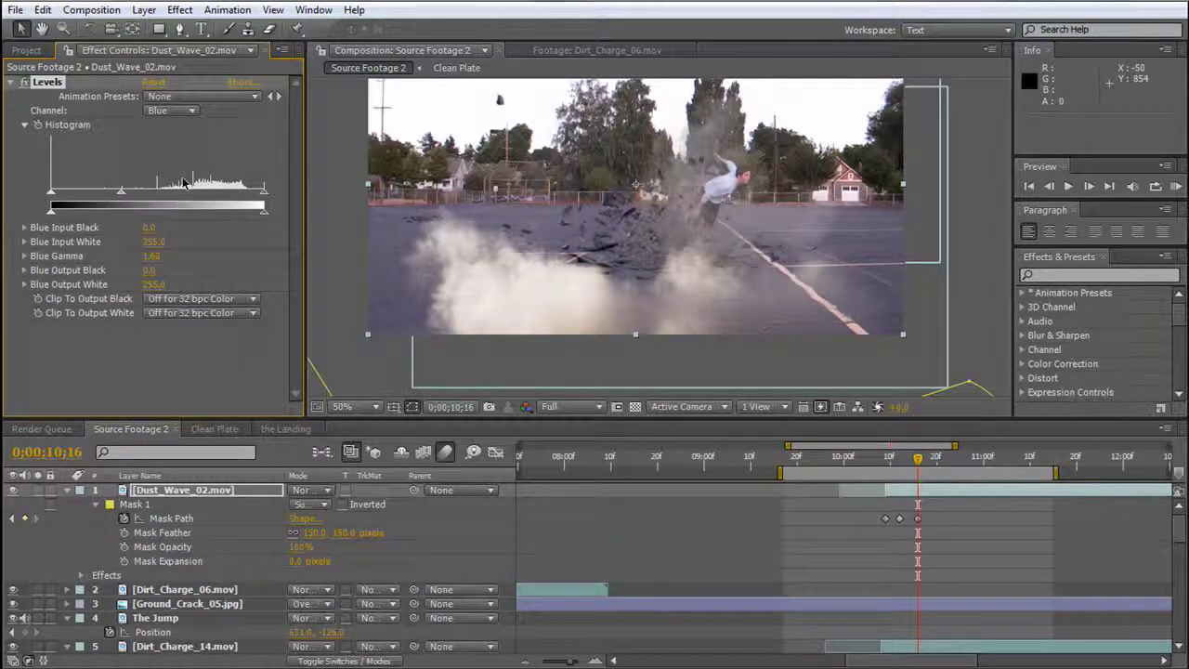
pyautogui.click(201, 492)
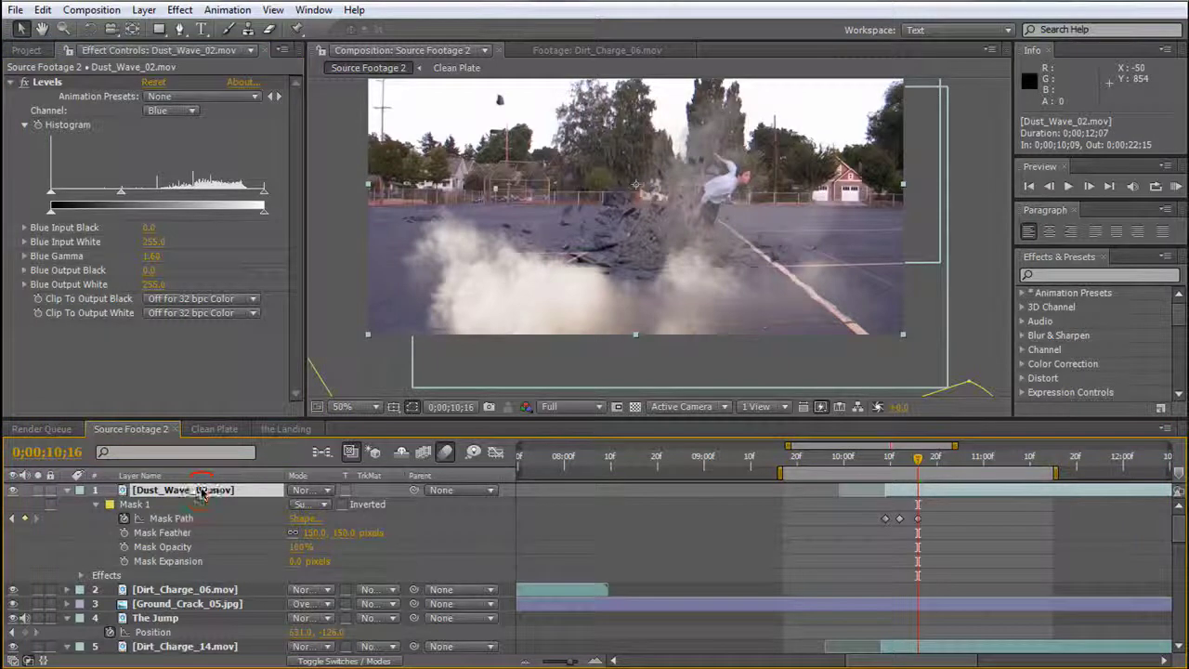
# Set the Dust_Wave_02 layer's Opacity to 40%.
pyautogui.press('t')
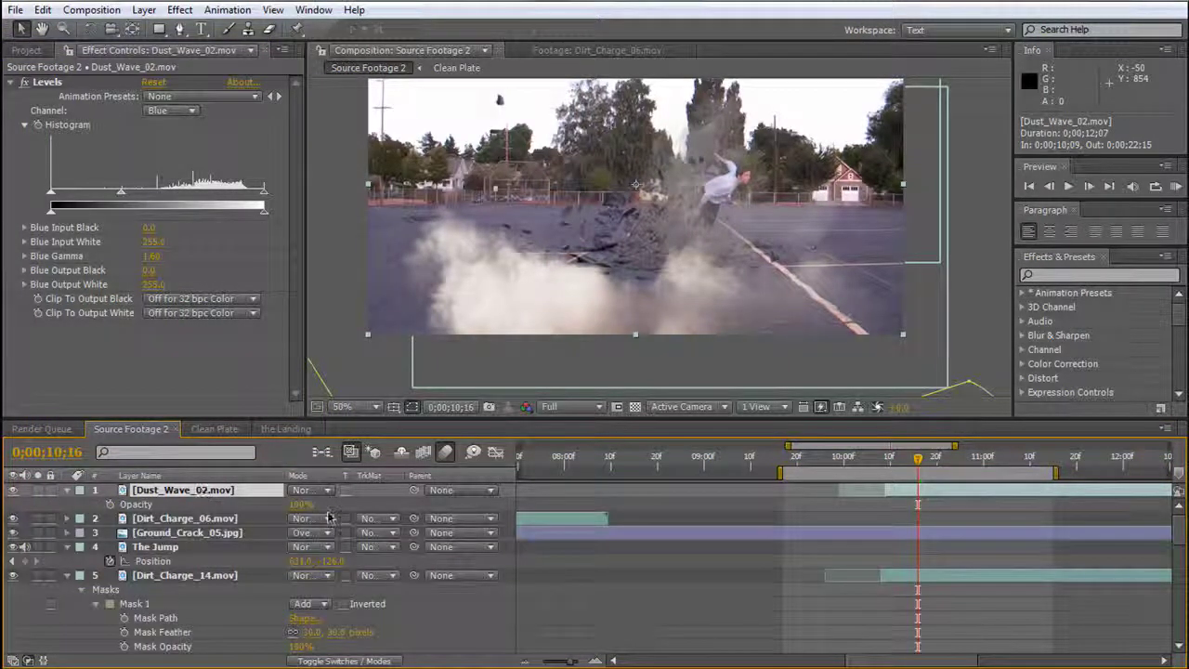
pyautogui.click(300, 505)
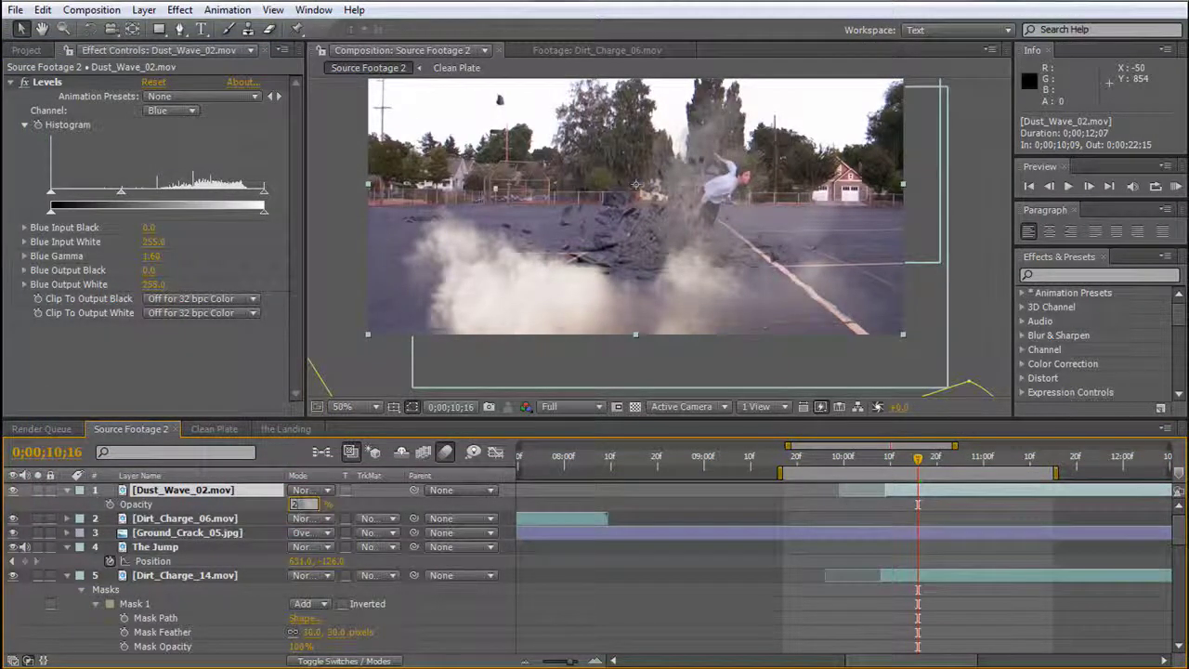
pyautogui.write('20')
pyautogui.press('Return')
pyautogui.click(299, 504)
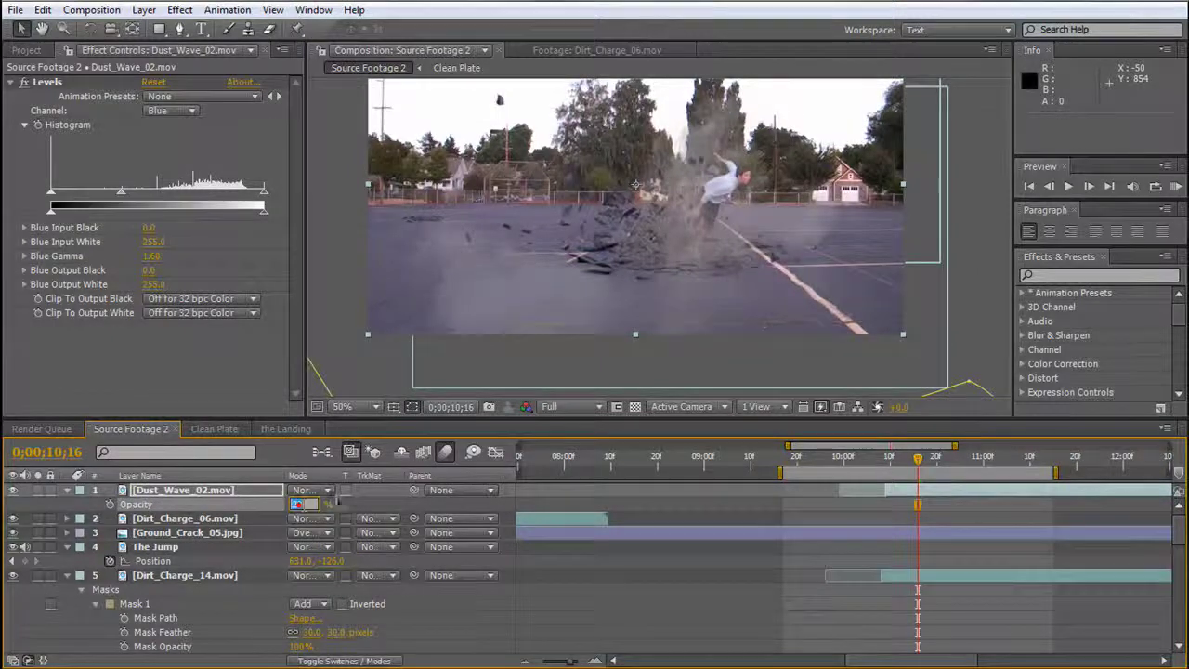
pyautogui.write('40')
pyautogui.press('Return')
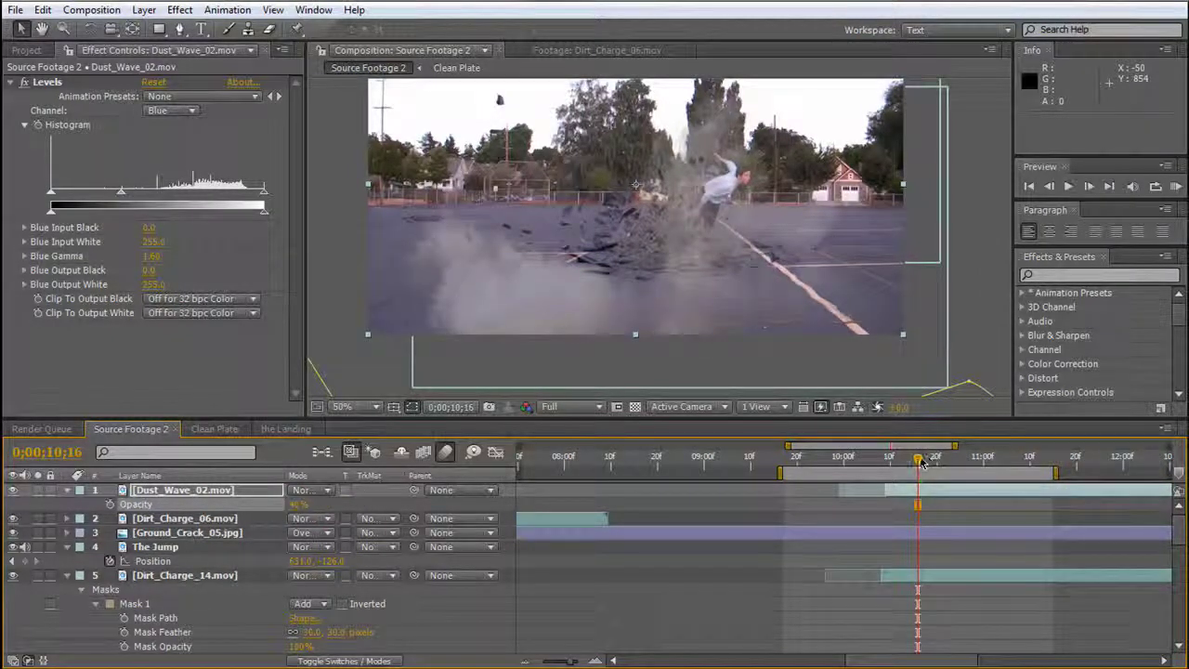
# Scrub through the dust frames and review them in the maximized viewer at 11;15.
pyautogui.moveTo(922, 461); pyautogui.dragTo(895, 461)
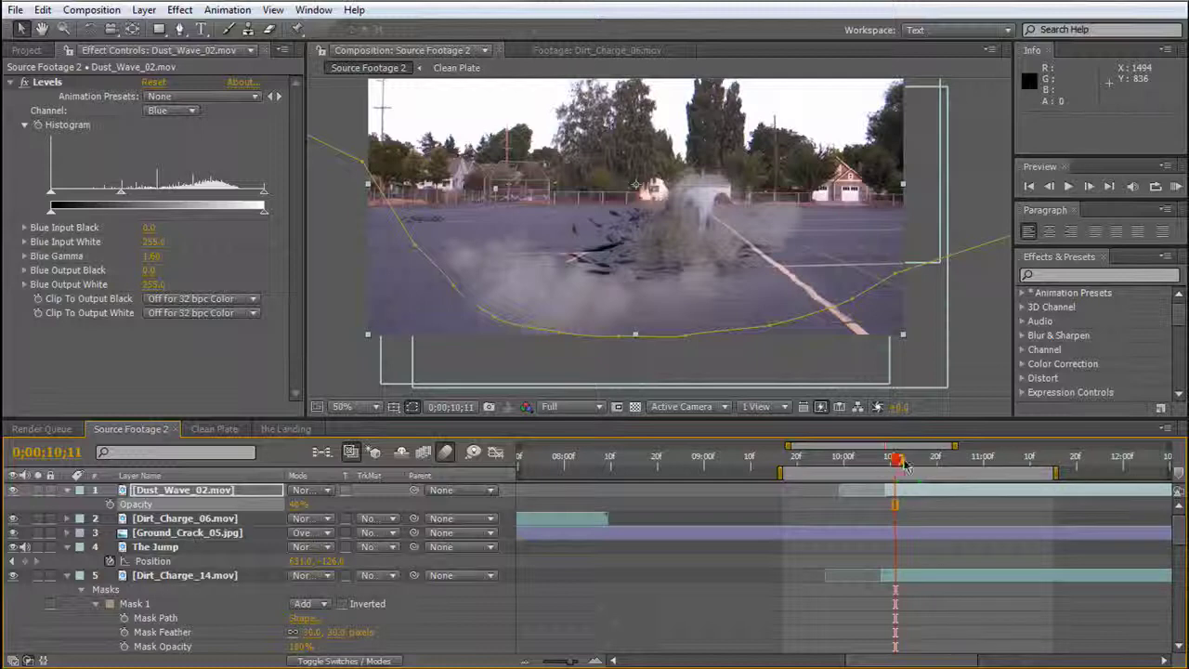
pyautogui.moveTo(920, 466); pyautogui.dragTo(1080, 466)
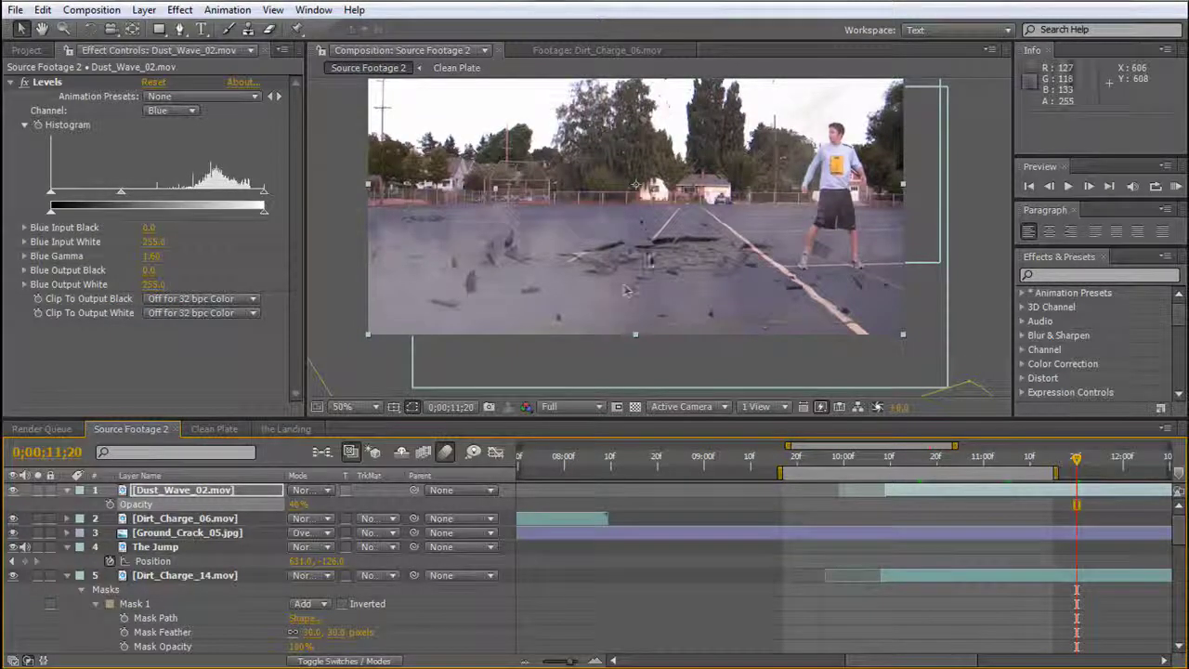
pyautogui.press('`')
pyautogui.scroll(2, 608, 348)
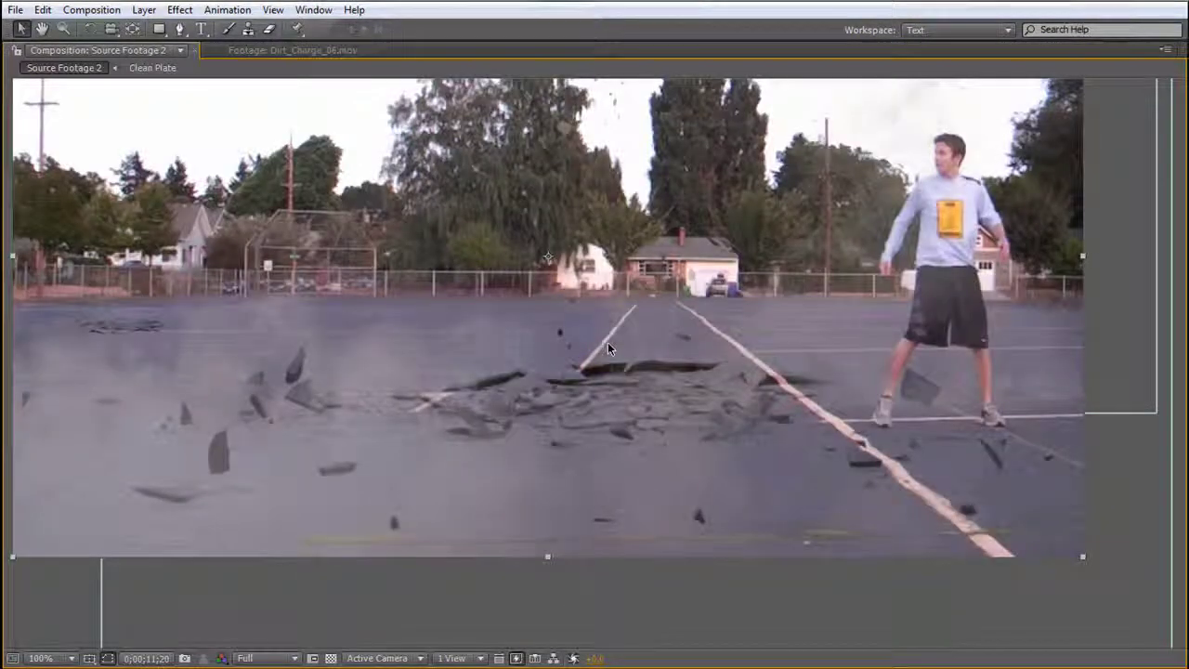
pyautogui.press('space')
pyautogui.moveTo(623, 295); pyautogui.dragTo(665, 362)
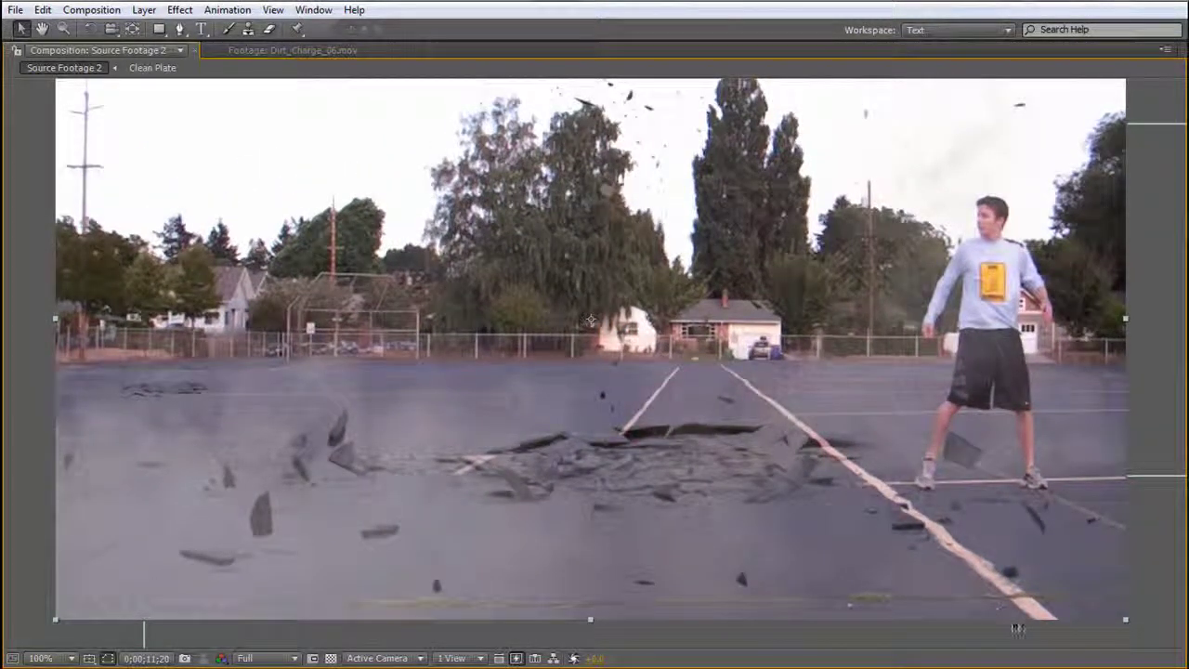
pyautogui.press('pageup')
pyautogui.press('pageup')
pyautogui.press('pageup')
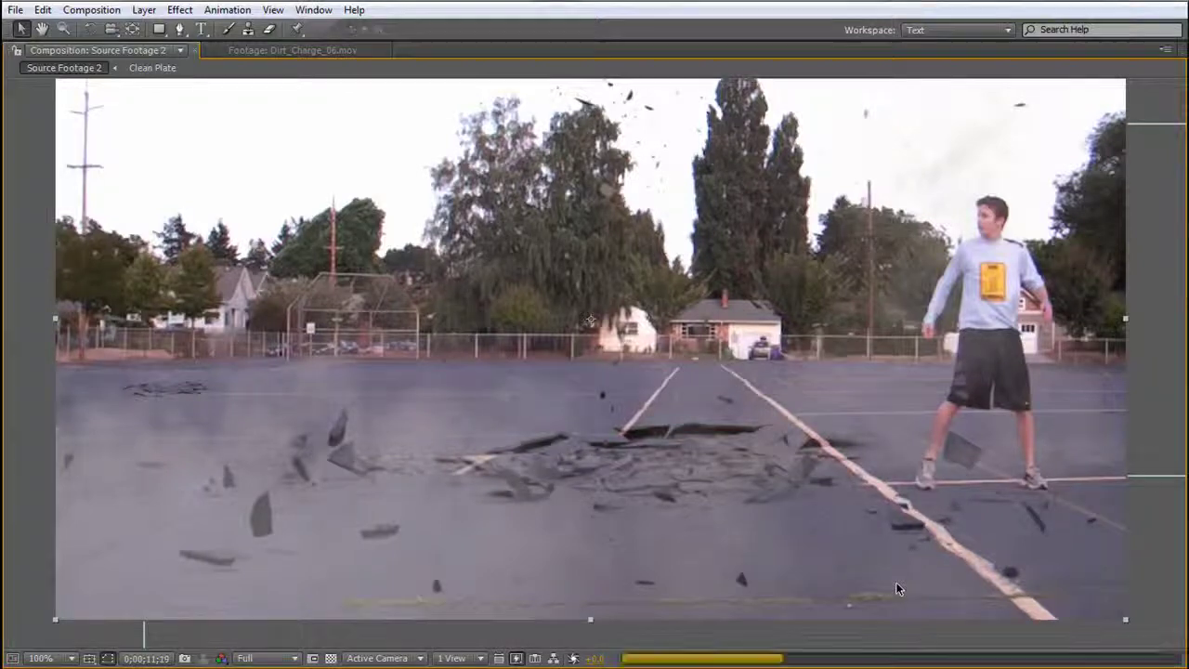
pyautogui.press('pageup')
pyautogui.press('pageup')
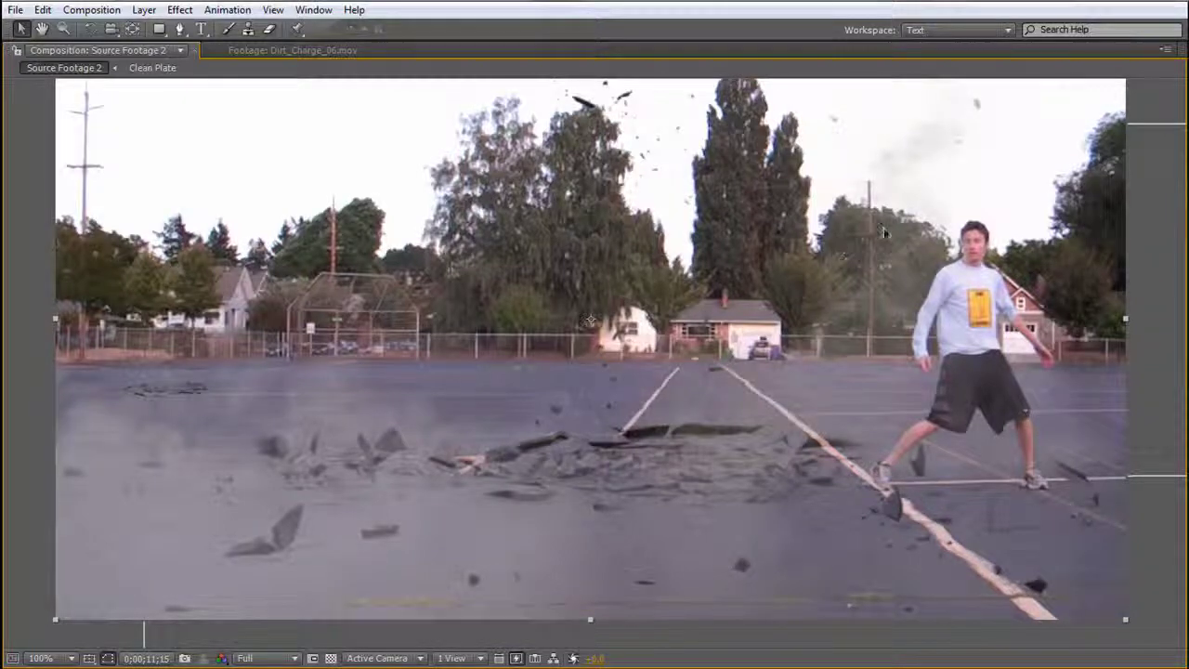
pyautogui.press('`')
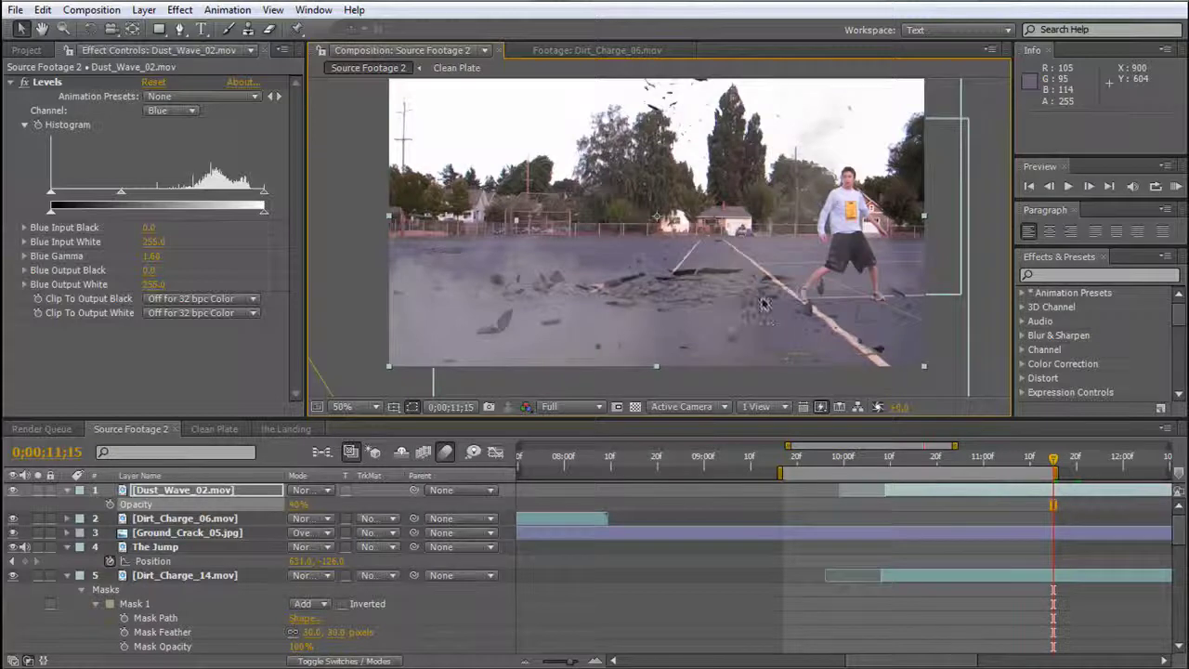
# Pan the comp image down and make the Composition panel taller.
pyautogui.press('h')
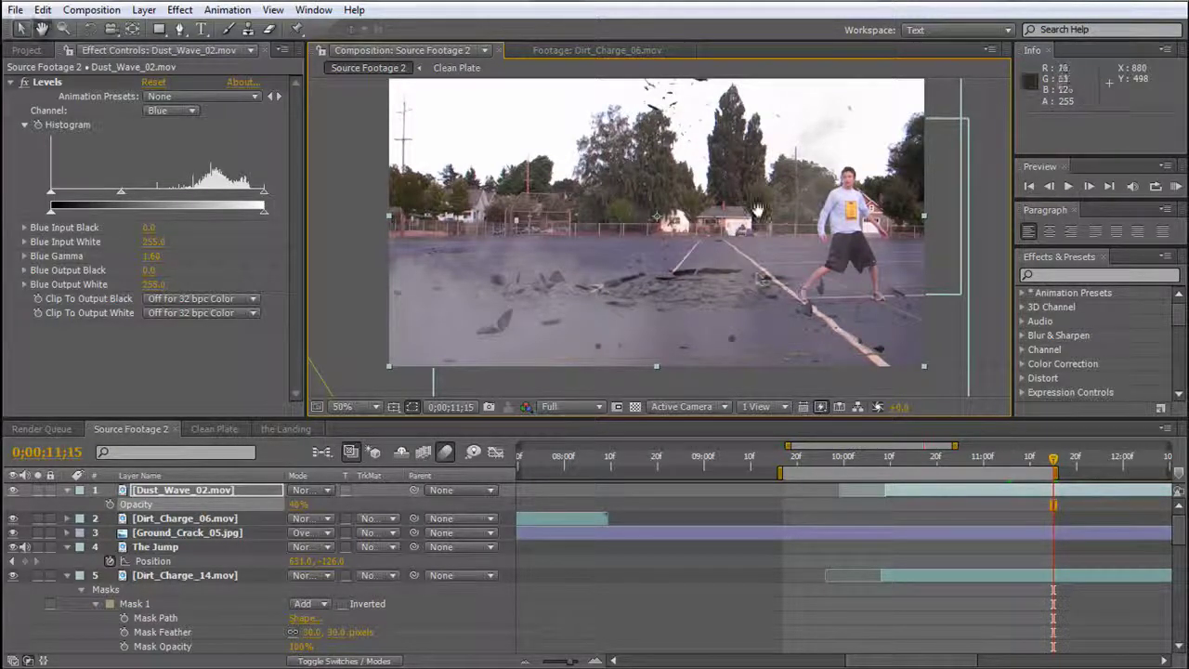
pyautogui.moveTo(757, 210); pyautogui.dragTo(757, 234)
pyautogui.moveTo(771, 416); pyautogui.dragTo(772, 442)
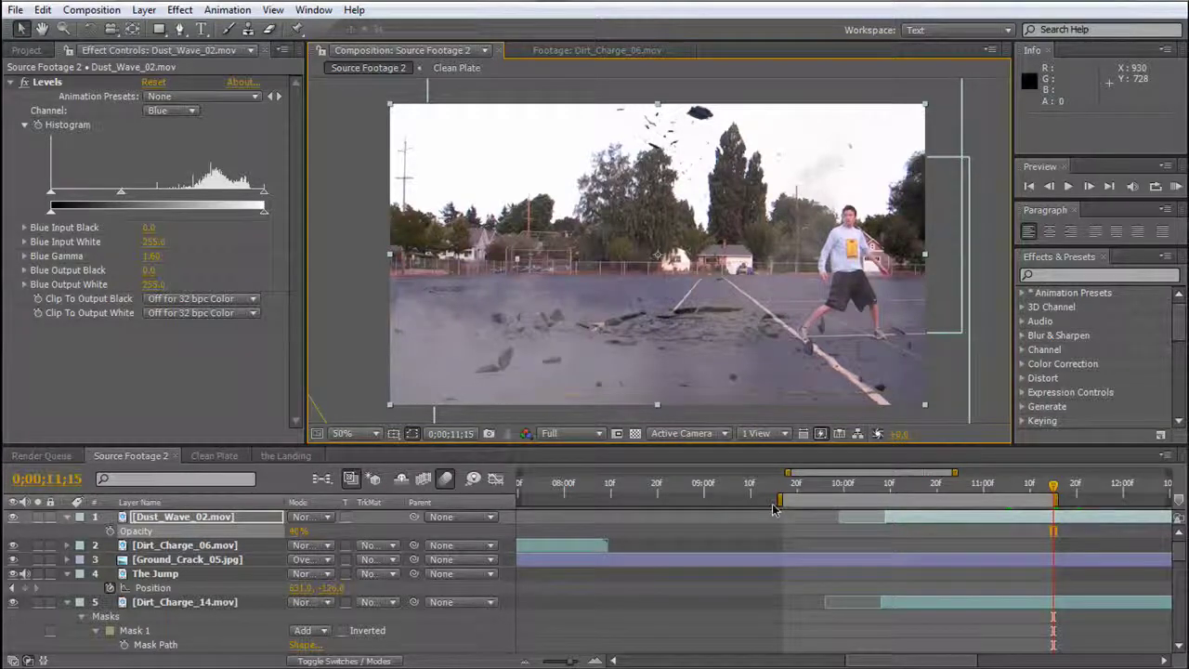
pyautogui.click(836, 474)
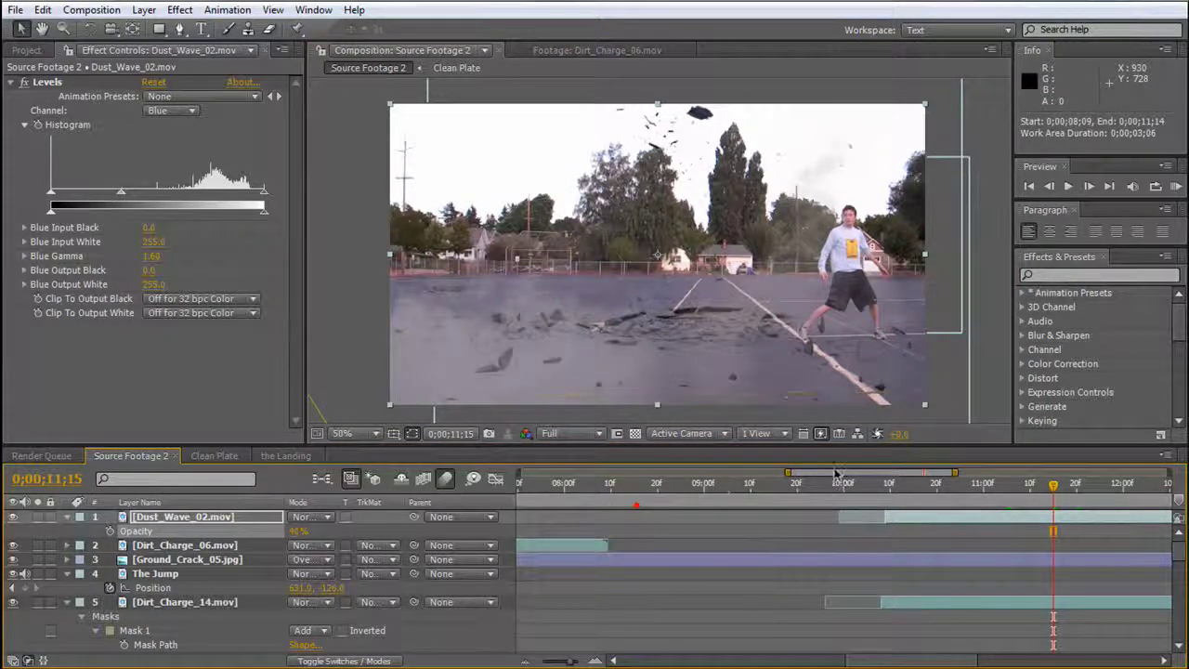
# Zoom the timeline out to the full comp, scrub to the dust explosion, and heighten the layer list.
pyautogui.press(';')
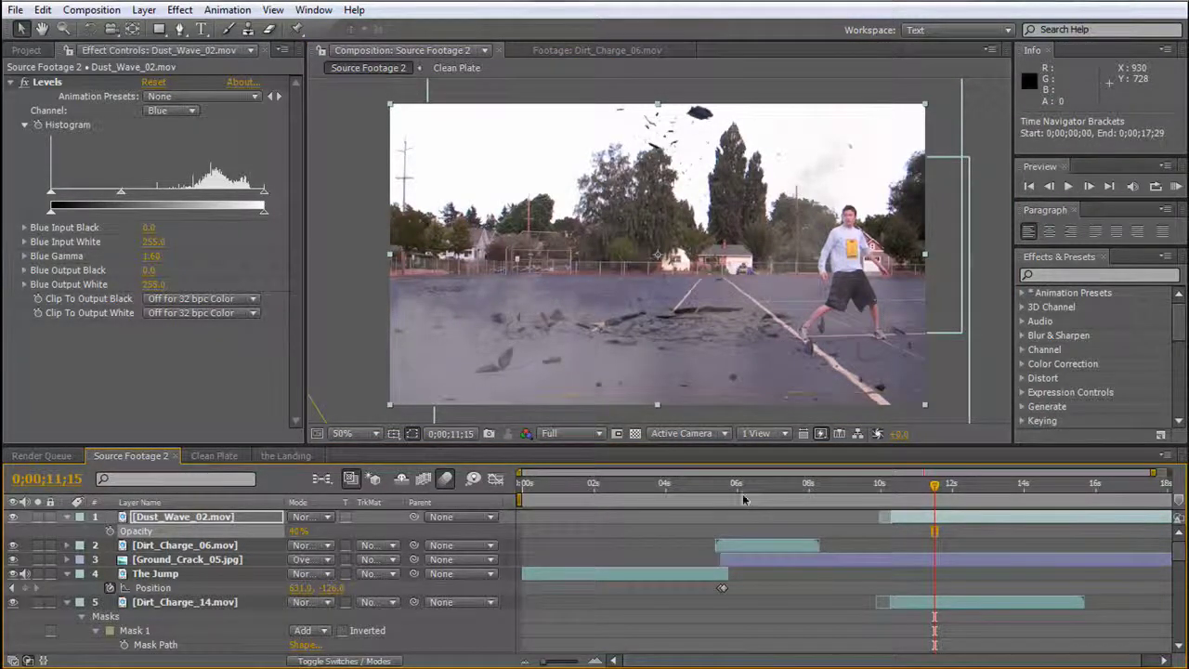
pyautogui.moveTo(744, 489)
pyautogui.mouseDown()
pyautogui.moveTo(716, 495)
pyautogui.moveTo(741, 495)
pyautogui.mouseUp()
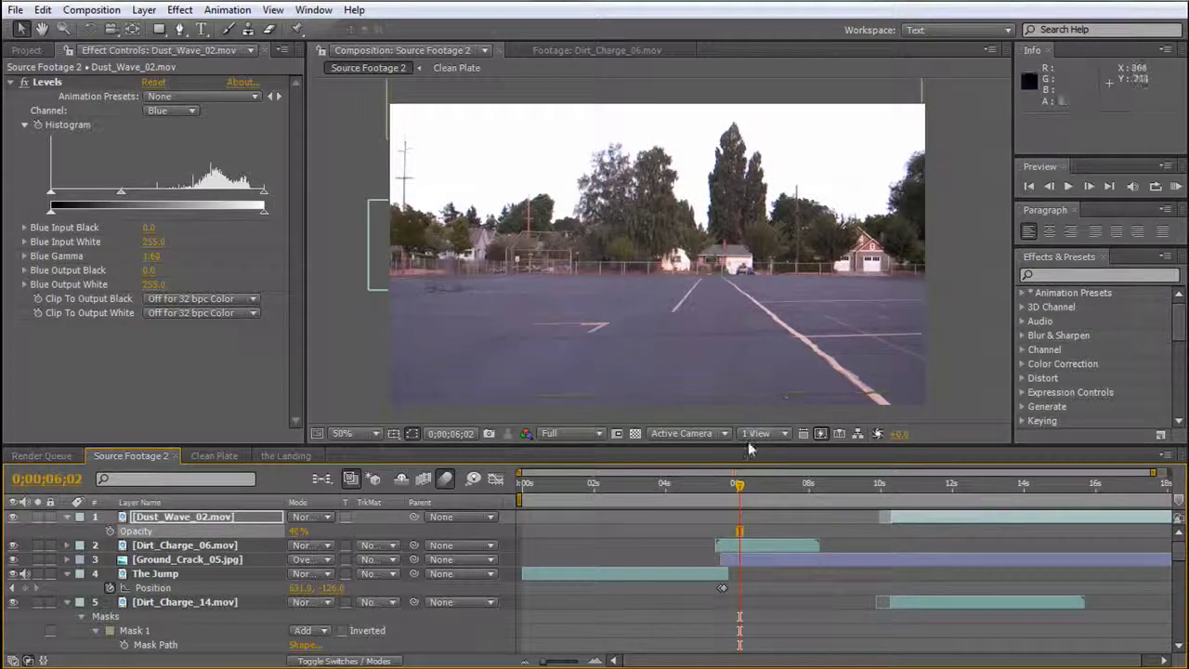
pyautogui.moveTo(739, 487); pyautogui.dragTo(882, 495)
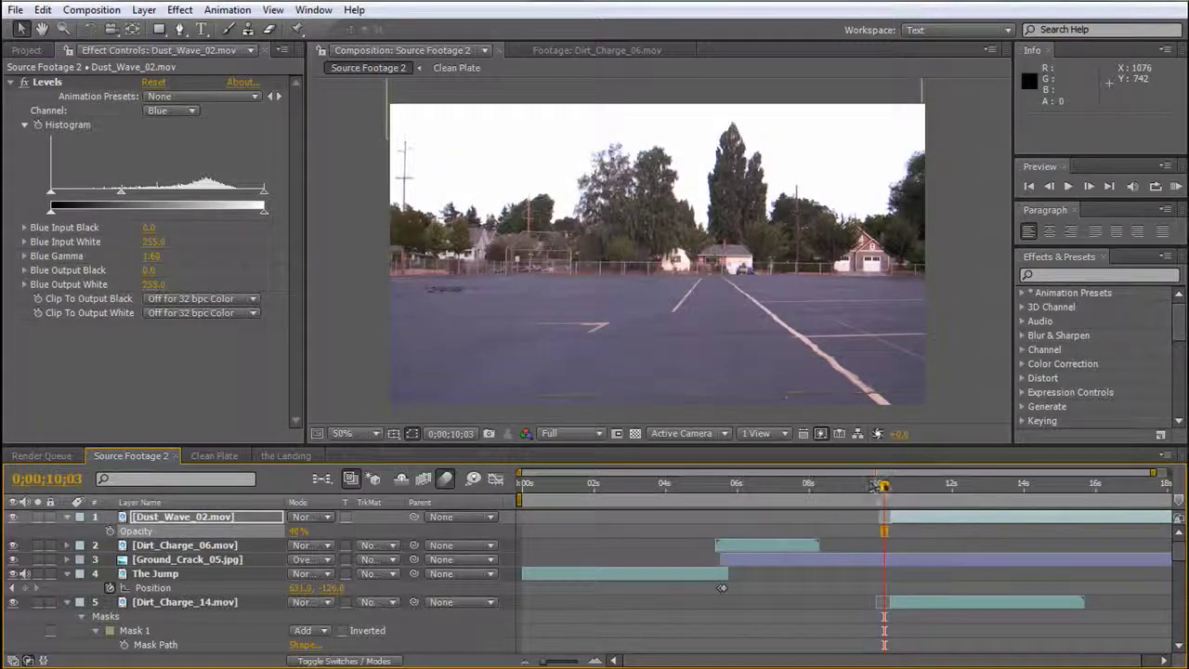
pyautogui.moveTo(888, 489); pyautogui.dragTo(987, 485)
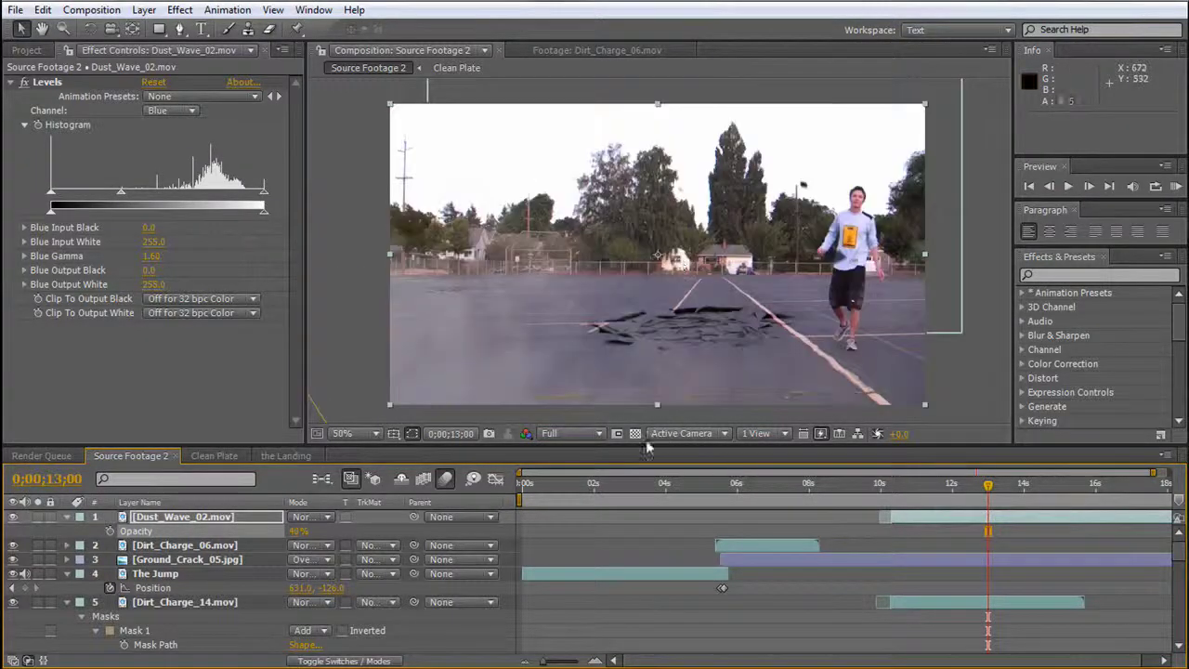
pyautogui.moveTo(647, 445); pyautogui.dragTo(646, 373)
# Collapse the expanded layer properties and select the Landing layer.
pyautogui.press('m')
pyautogui.press('m')
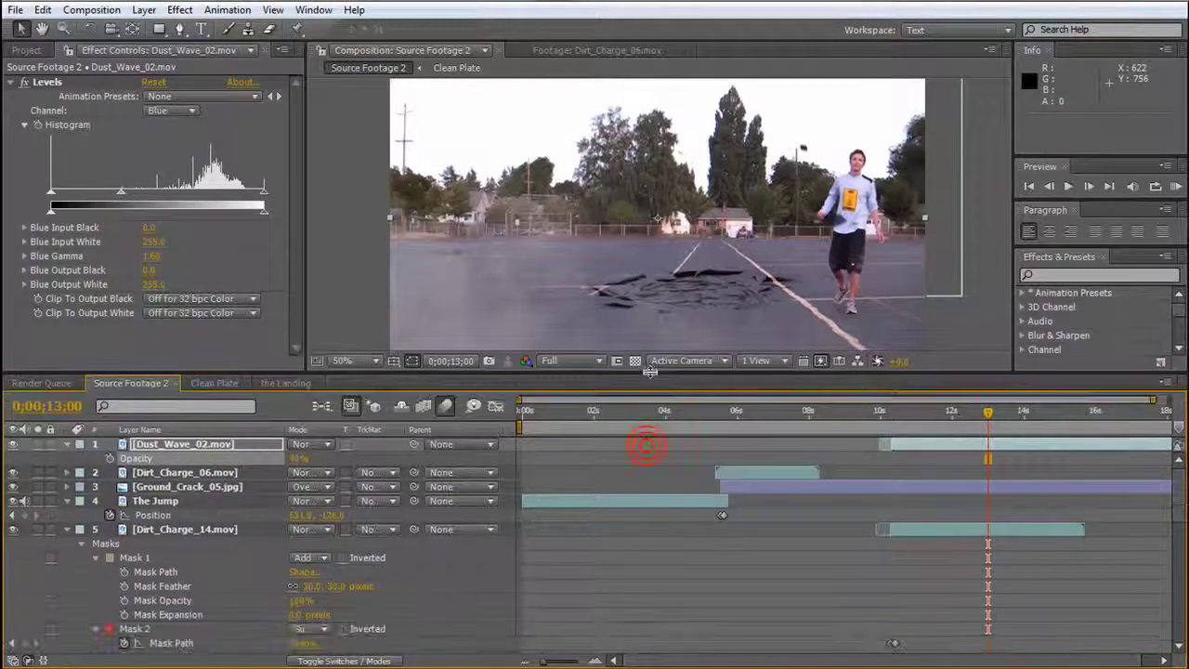
pyautogui.click(68, 501)
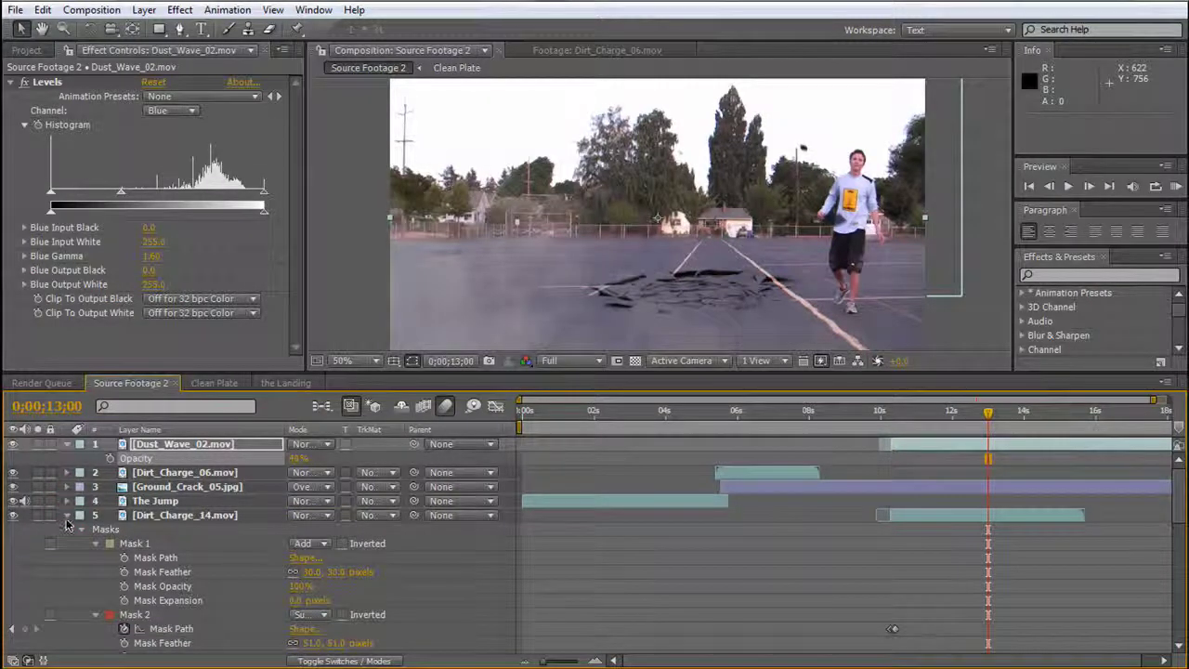
pyautogui.click(66, 515)
pyautogui.click(65, 529)
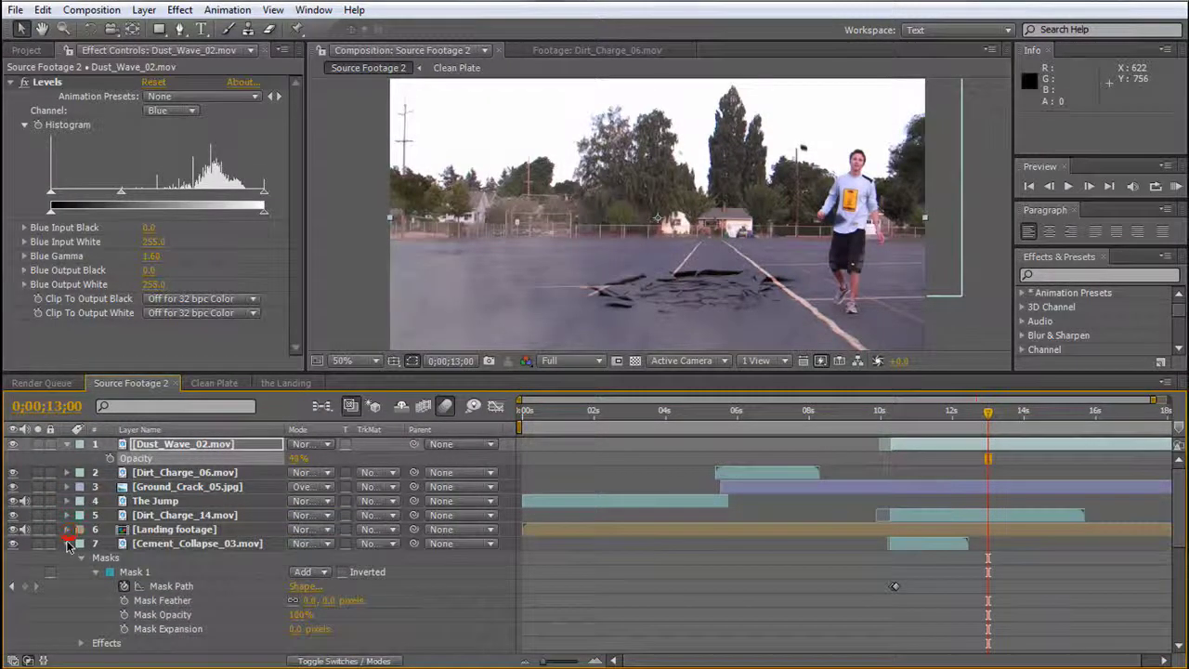
pyautogui.click(67, 543)
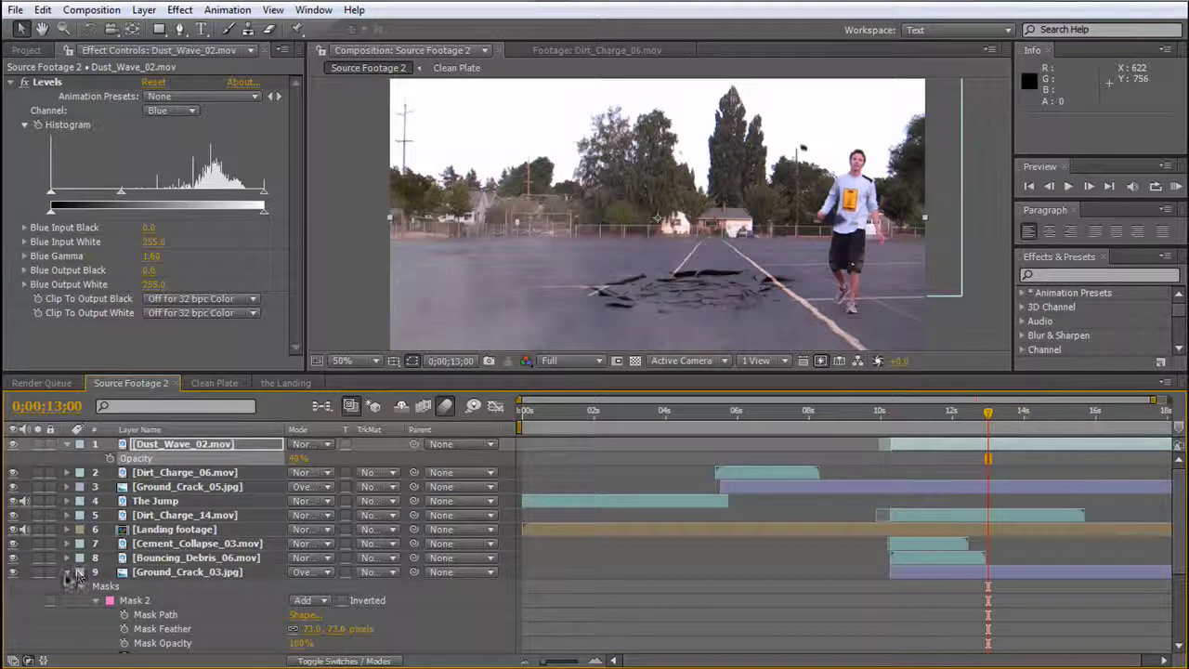
pyautogui.click(69, 572)
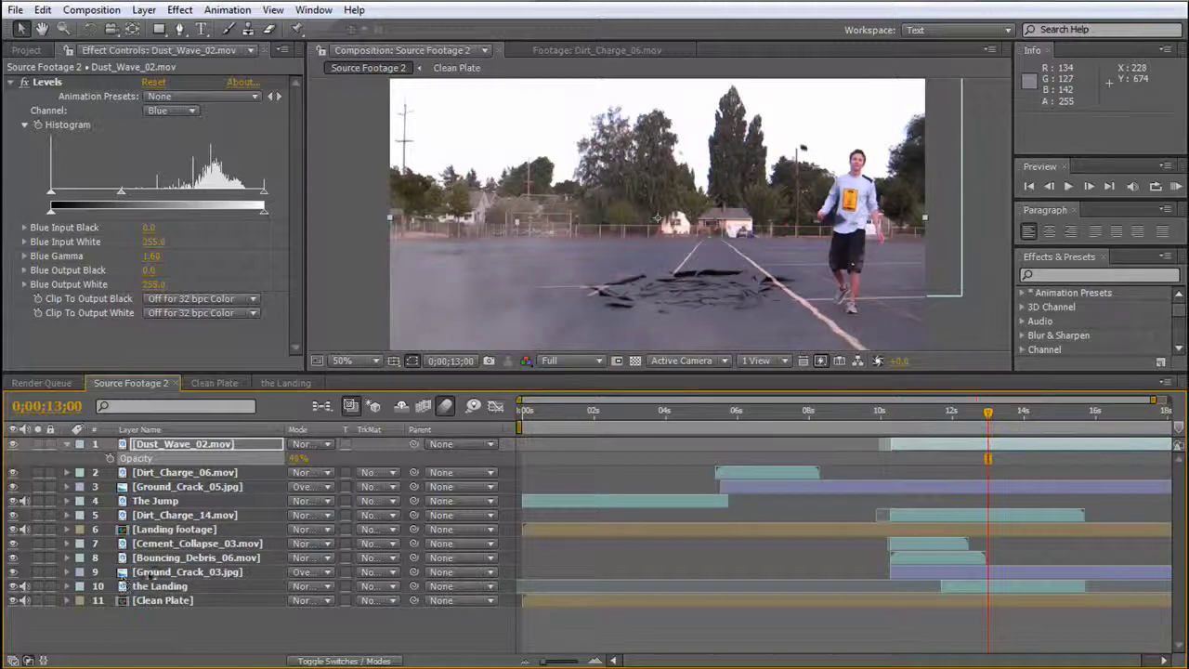
pyautogui.click(151, 576)
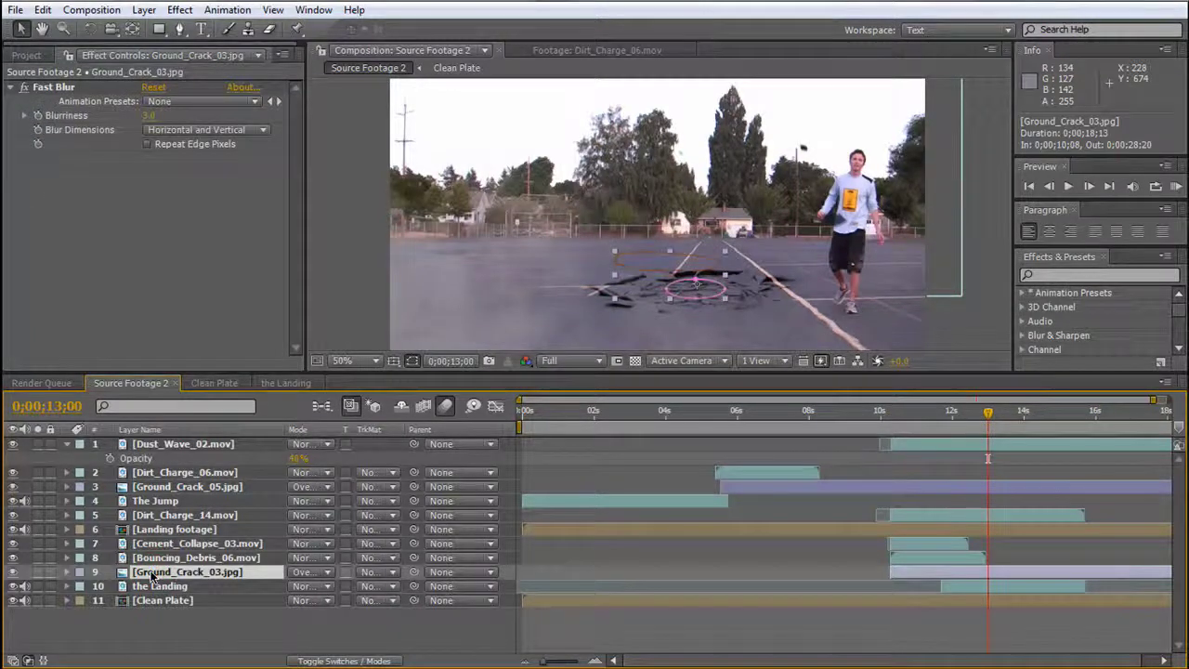
pyautogui.click(151, 586)
# View the comp at 100%, pan to the runner, and move to 13;18.
pyautogui.press('.')
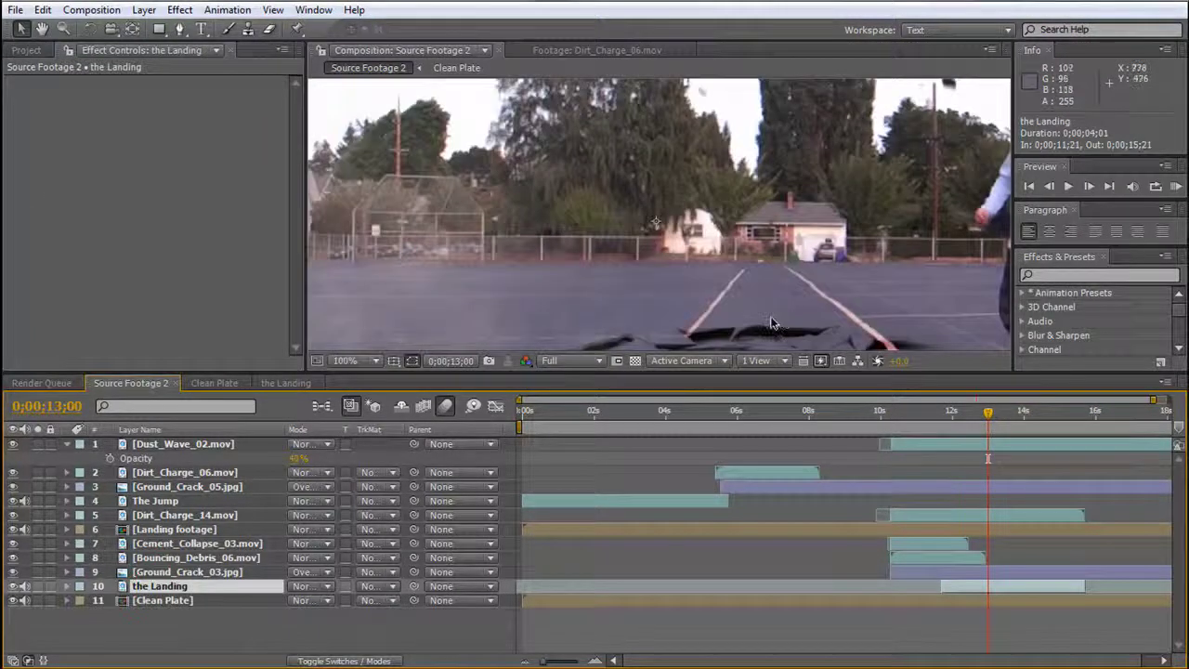
pyautogui.press('h')
pyautogui.moveTo(808, 293); pyautogui.dragTo(490, 265)
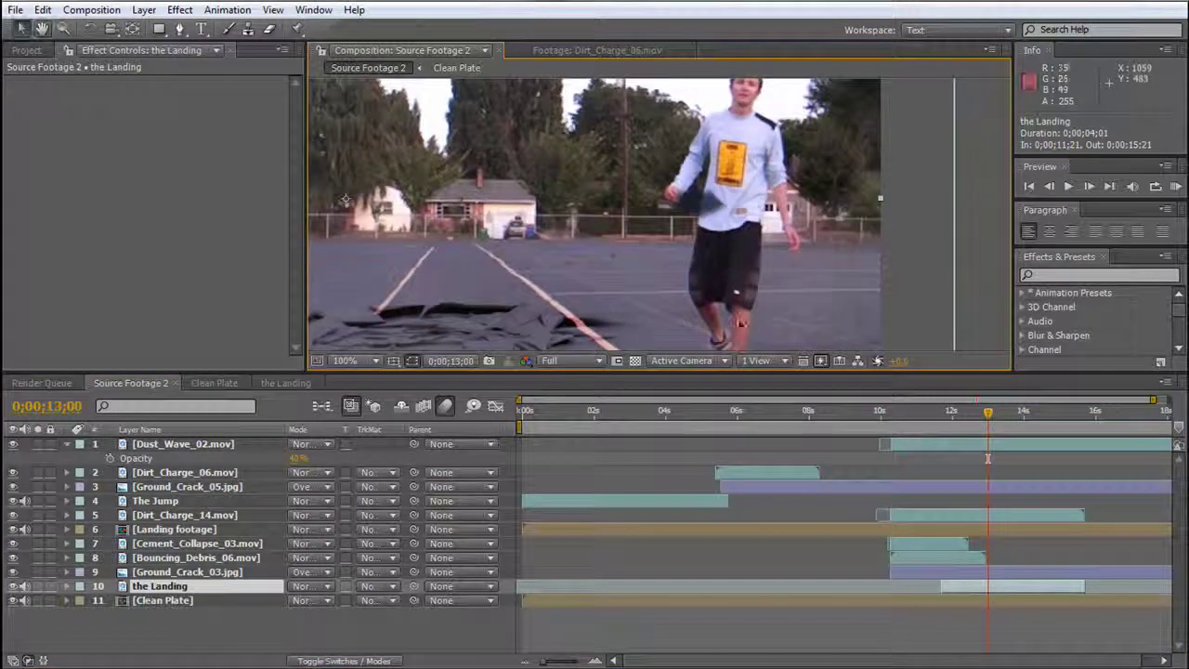
pyautogui.moveTo(992, 417); pyautogui.dragTo(963, 429)
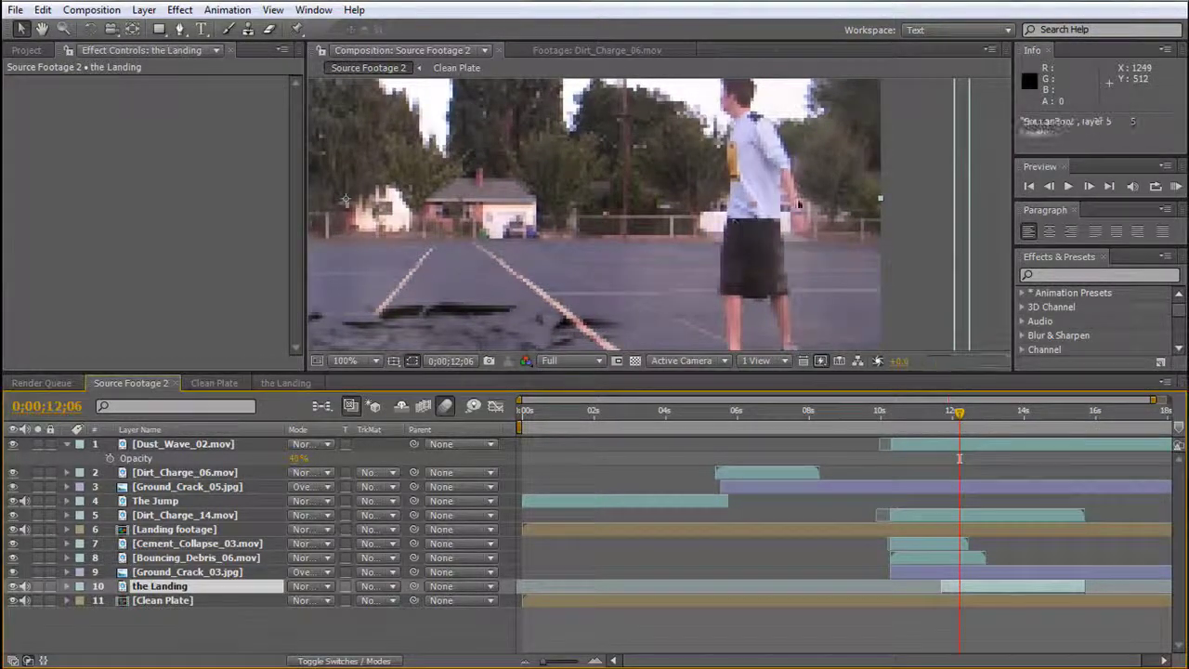
# Toggle the Landing layer's visibility off and on to compare the composite.
pyautogui.click(13, 587)
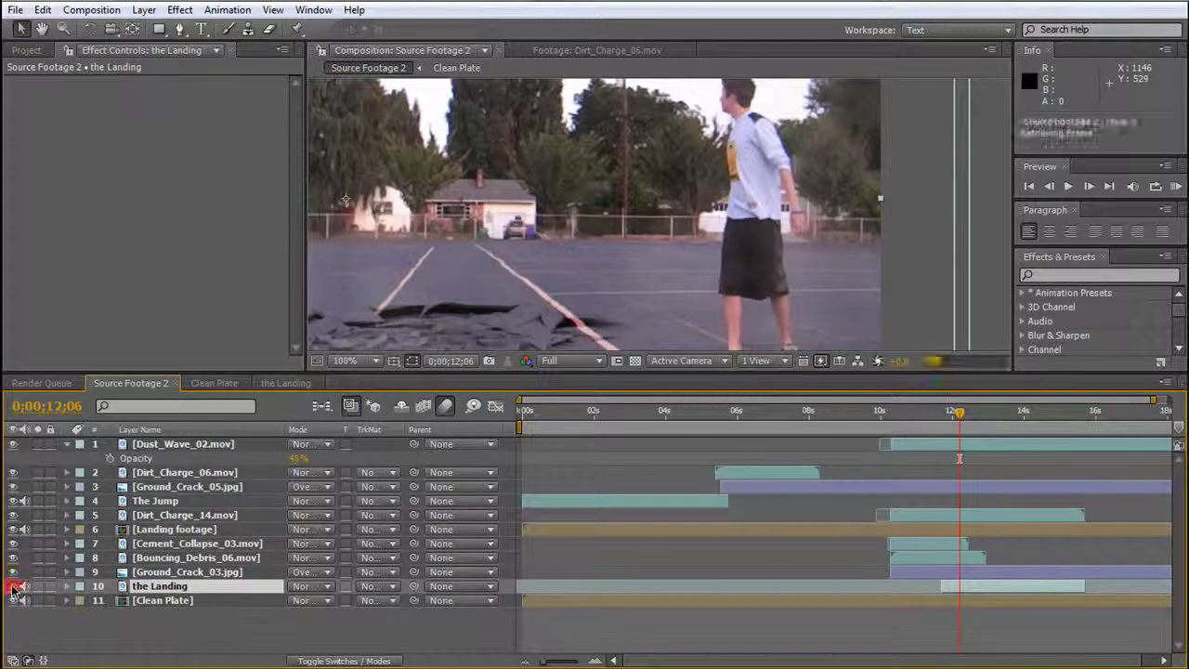
pyautogui.scroll(-2, 767, 269)
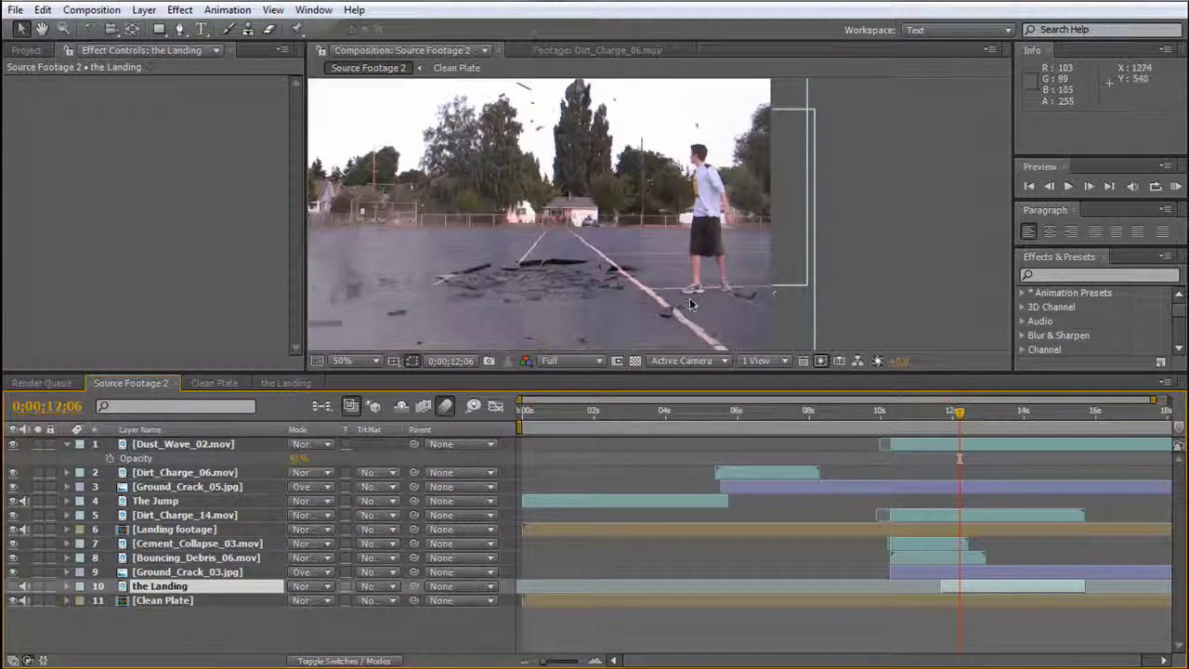
pyautogui.click(13, 586)
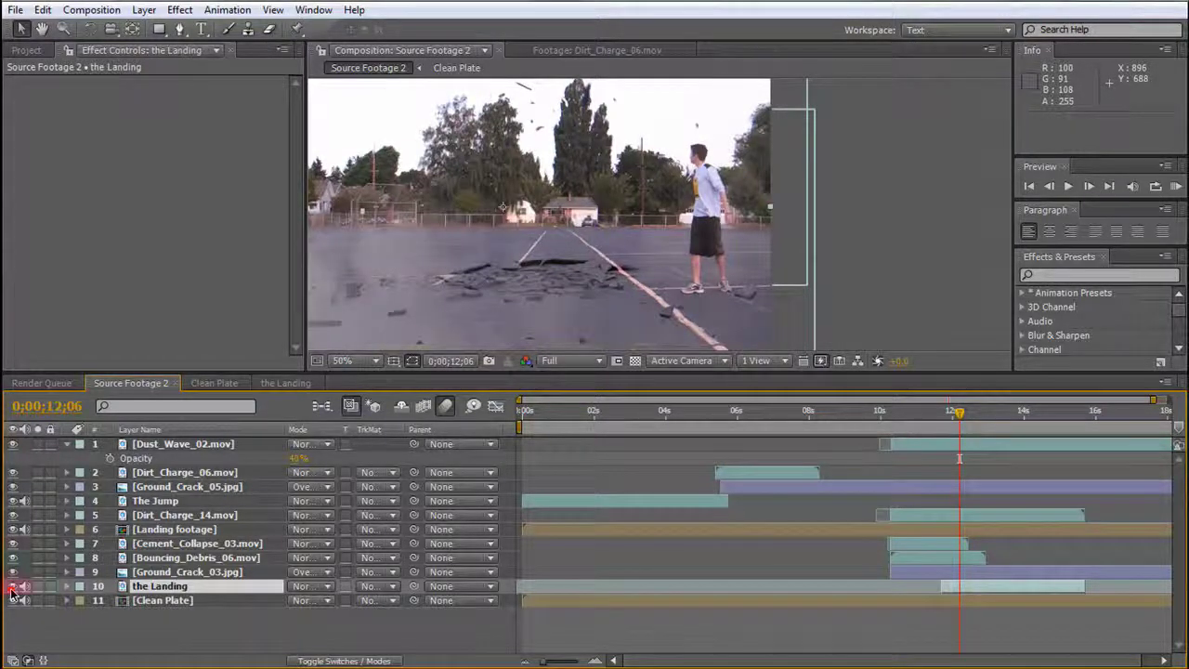
pyautogui.scroll(3, 699, 241)
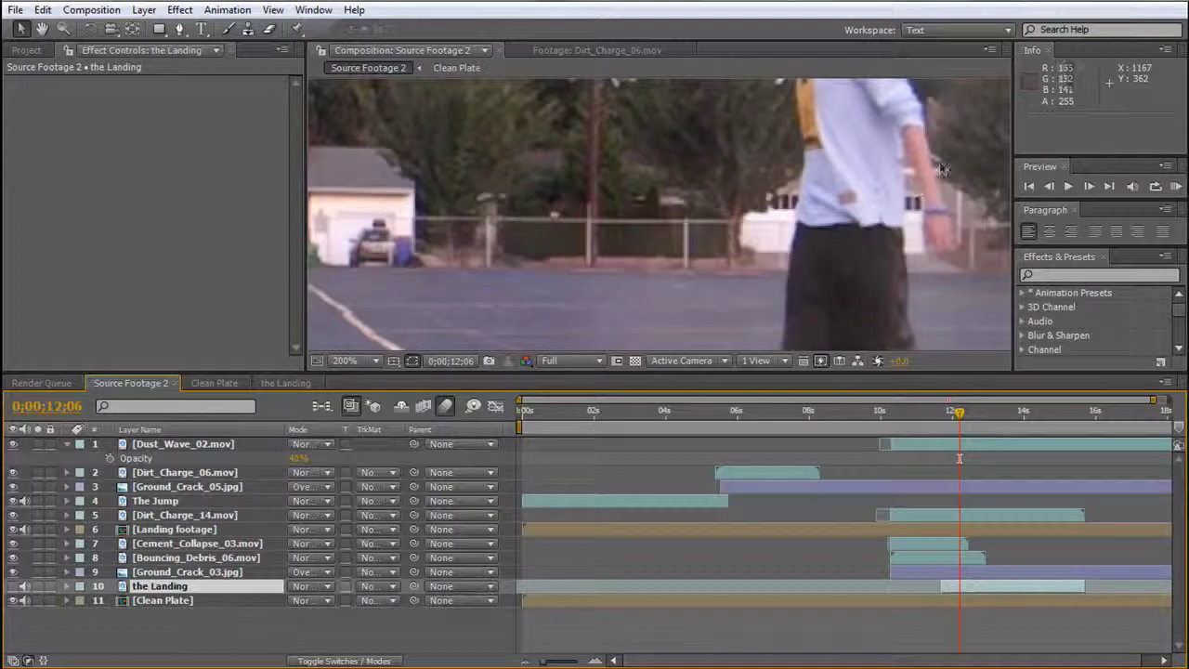
pyautogui.scroll(-2, 713, 291)
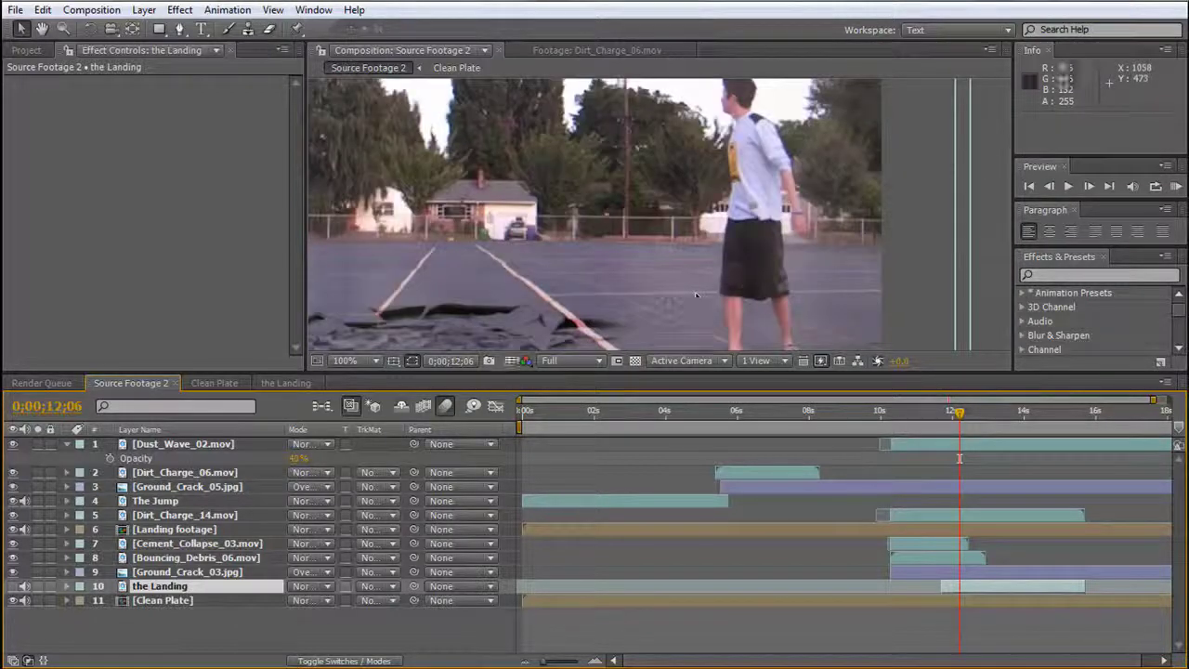
pyautogui.click(14, 586)
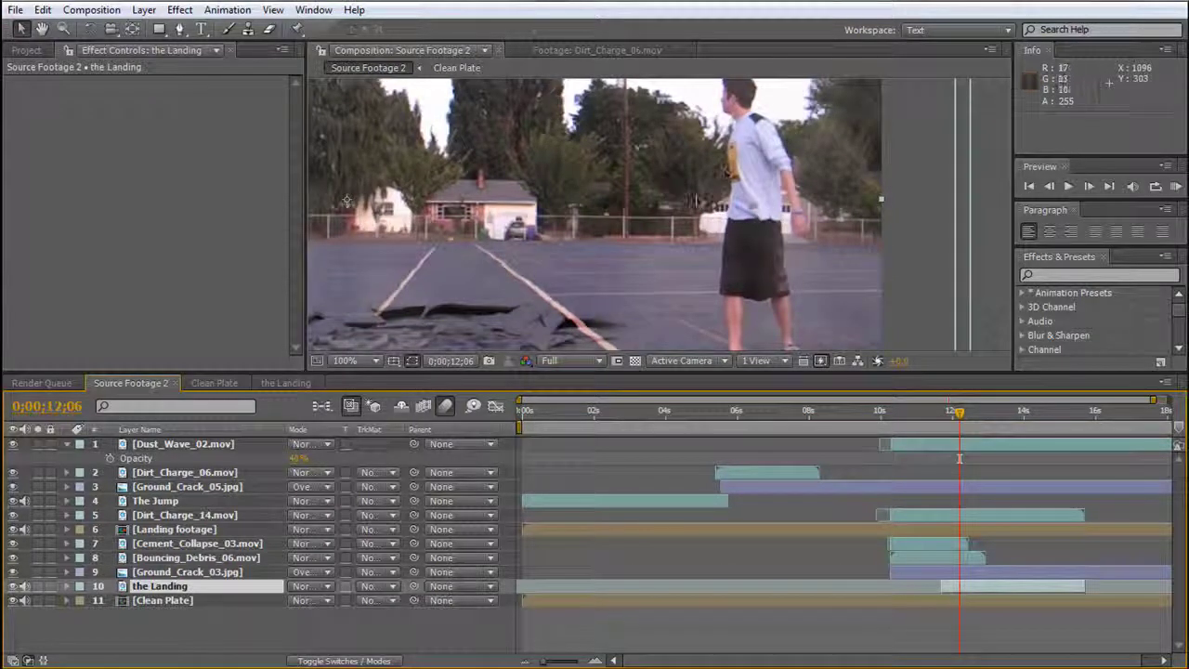
# Zoom the viewer to 50% and move forward to about 14 seconds.
pyautogui.press(',')
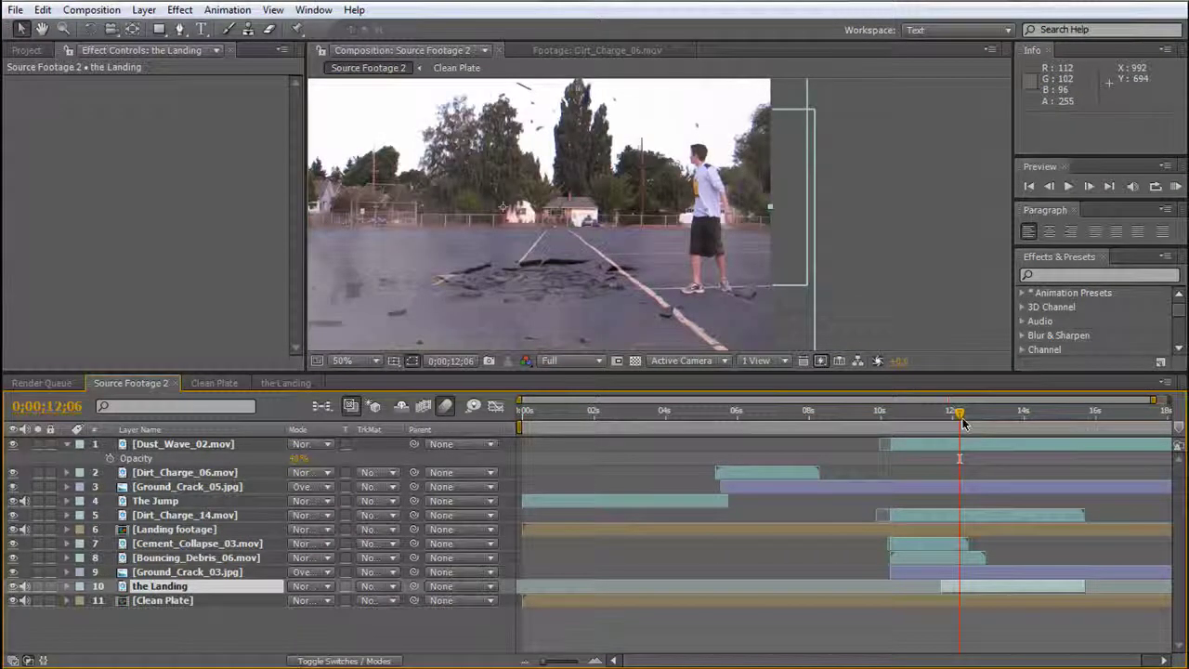
pyautogui.press('pagedown')
pyautogui.press('pagedown')
pyautogui.moveTo(978, 419); pyautogui.dragTo(1045, 419)
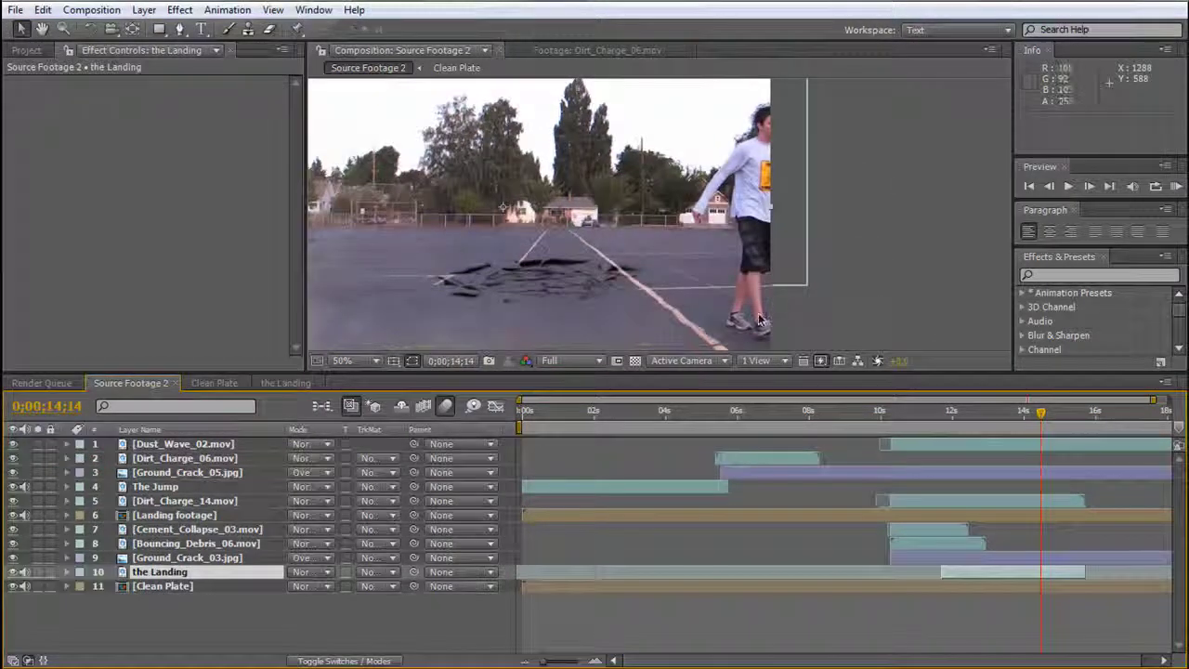
# Pan the comp view and resize the panels so all layers are visible.
pyautogui.press('h')
pyautogui.moveTo(571, 215); pyautogui.dragTo(748, 198)
pyautogui.press('v')
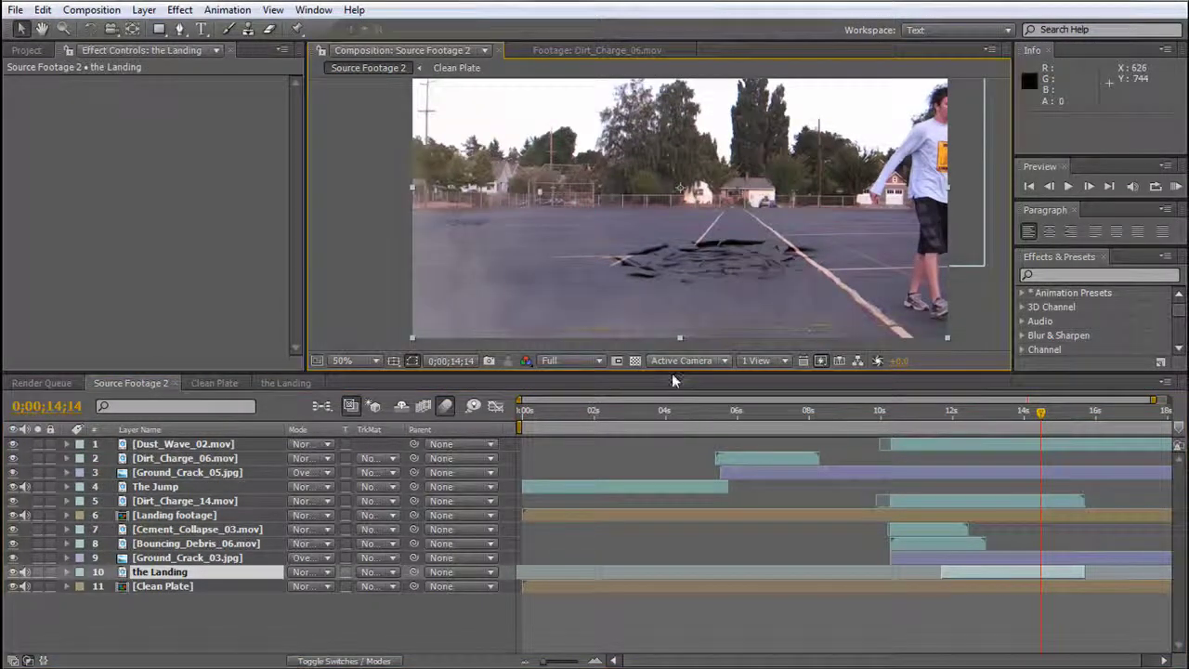
pyautogui.moveTo(675, 370); pyautogui.dragTo(675, 417)
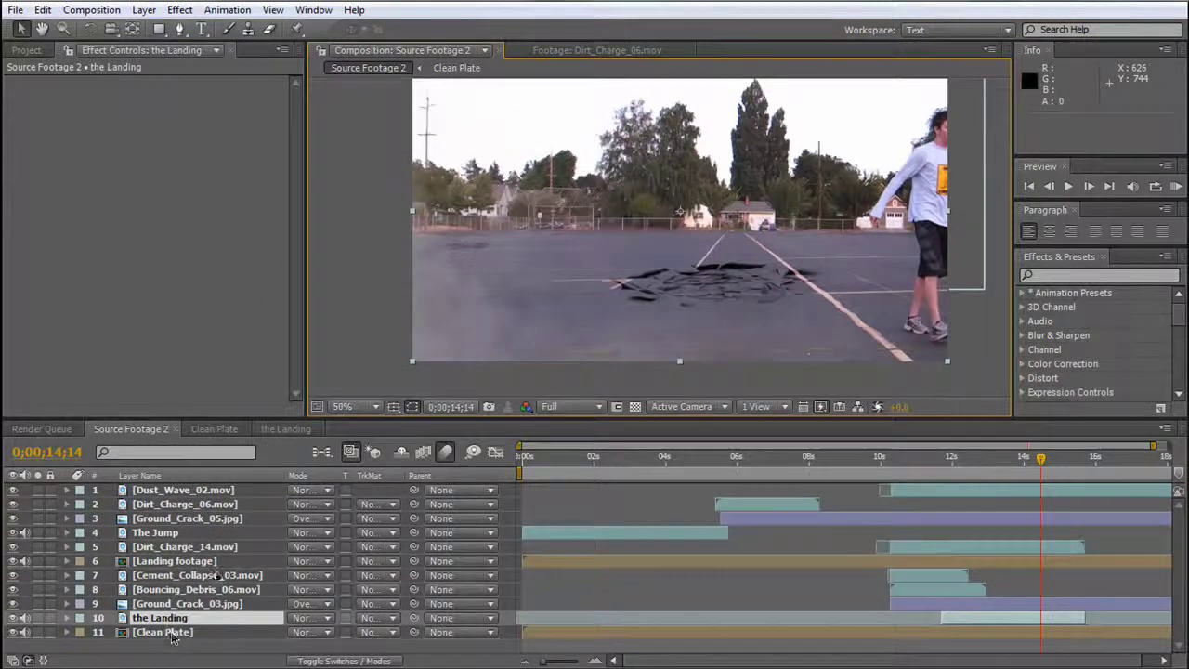
pyautogui.moveTo(369, 415); pyautogui.dragTo(369, 362)
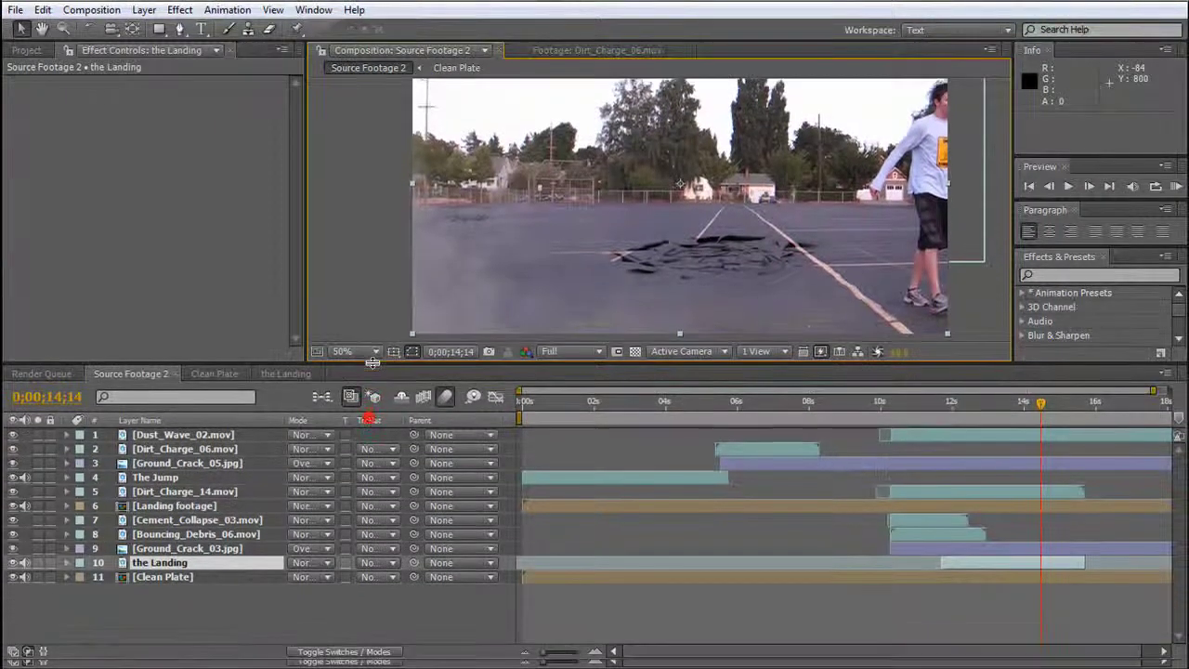
# Select all eleven layers and pre-compose them into 'Final Footage', moving all attributes.
pyautogui.moveTo(162, 580); pyautogui.dragTo(162, 441)
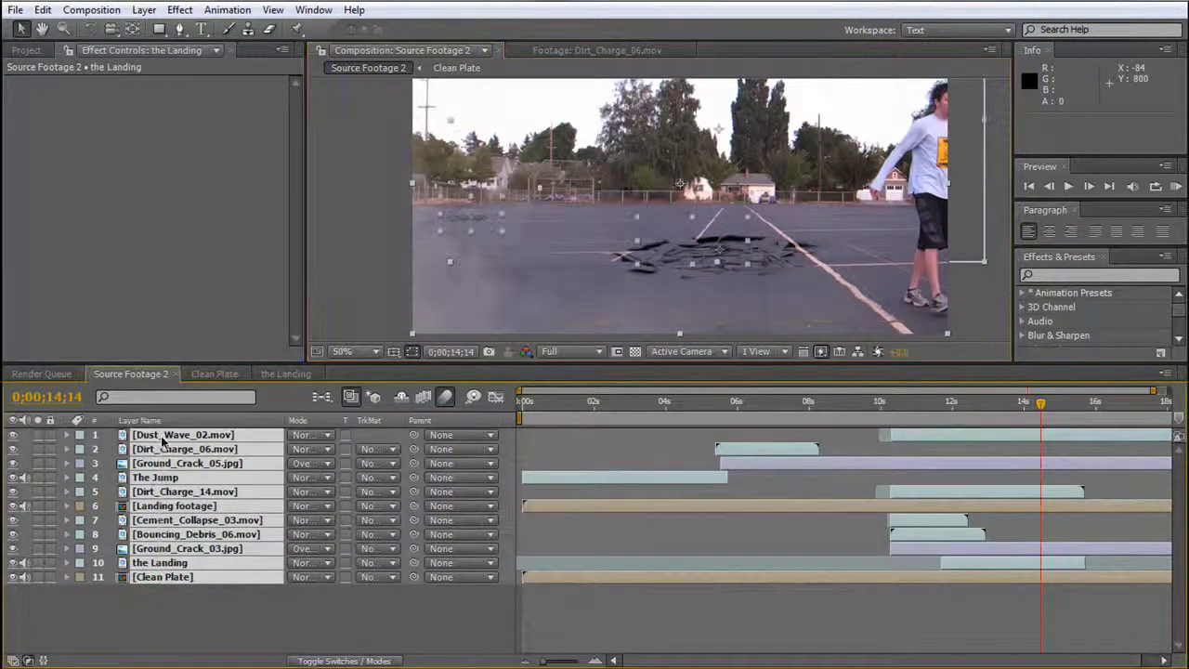
pyautogui.click(91, 9)
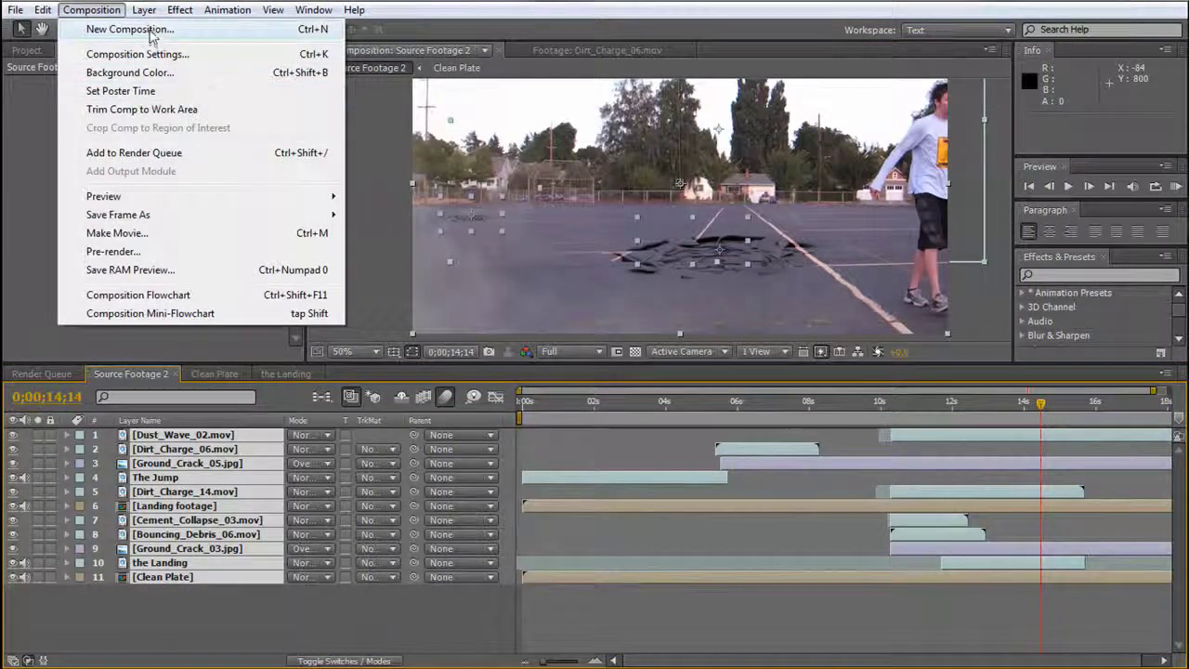
pyautogui.moveTo(145, 13)
pyautogui.click(233, 613)
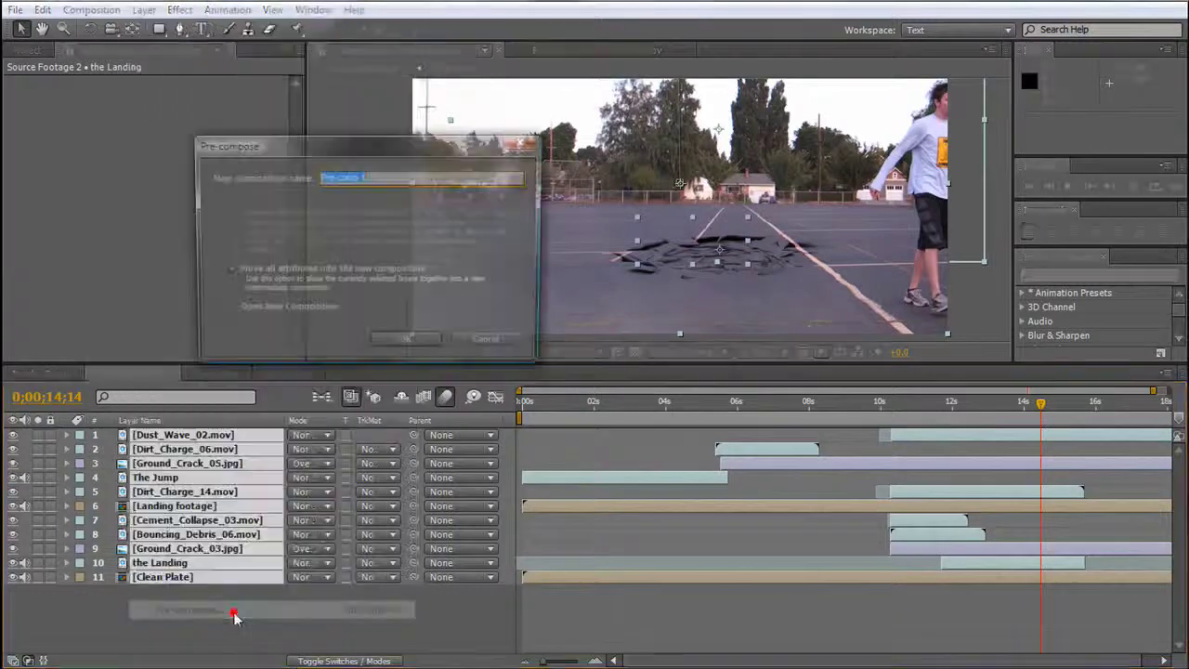
pyautogui.write('Final')
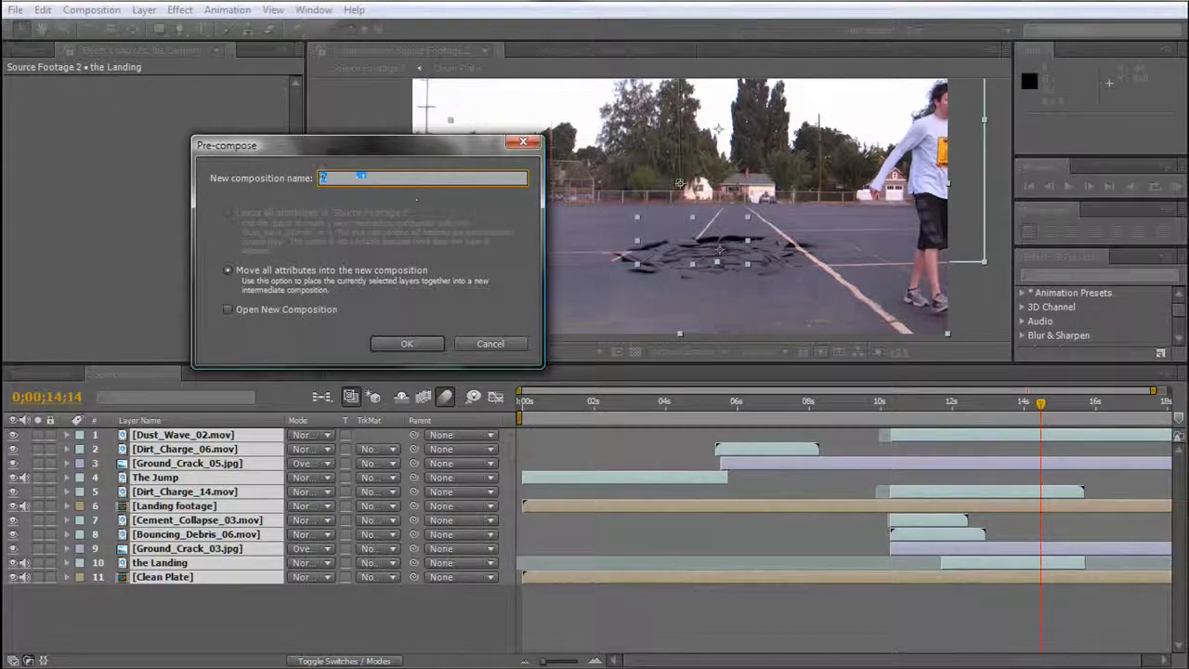
pyautogui.write(' Footage')
pyautogui.press('Return')
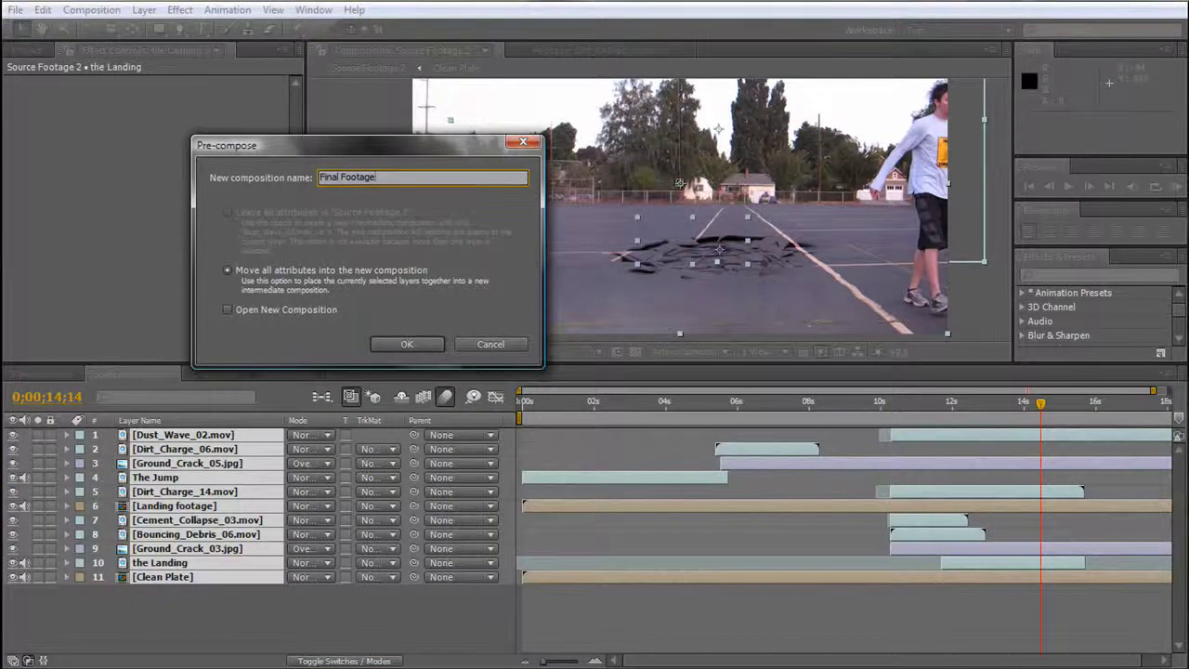
pyautogui.moveTo(560, 398); pyautogui.dragTo(871, 409)
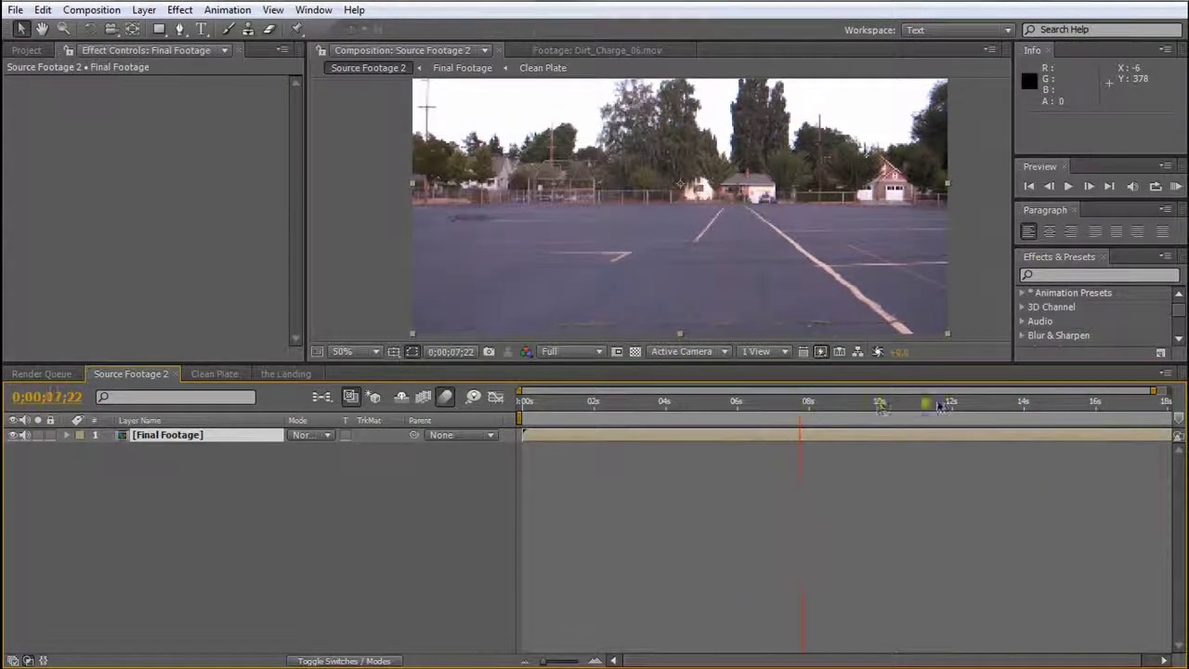
pyautogui.moveTo(966, 402); pyautogui.dragTo(982, 403)
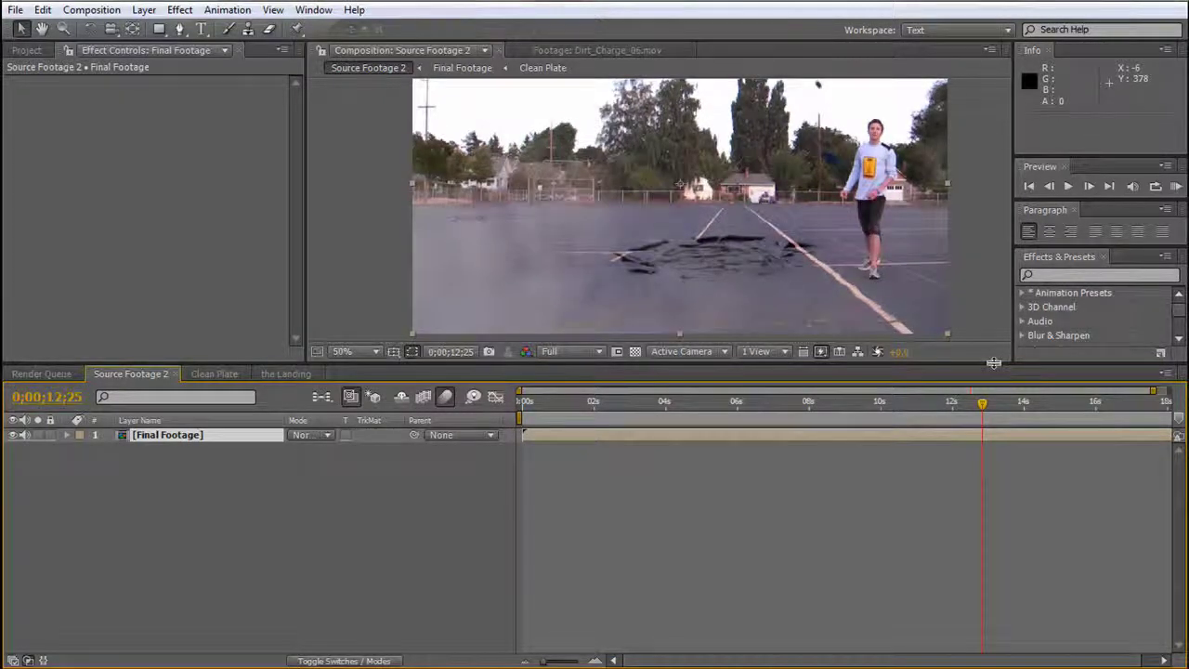
pyautogui.moveTo(1001, 363)
pyautogui.mouseDown()
pyautogui.moveTo(999, 408)
pyautogui.moveTo(1000, 385)
pyautogui.mouseUp()
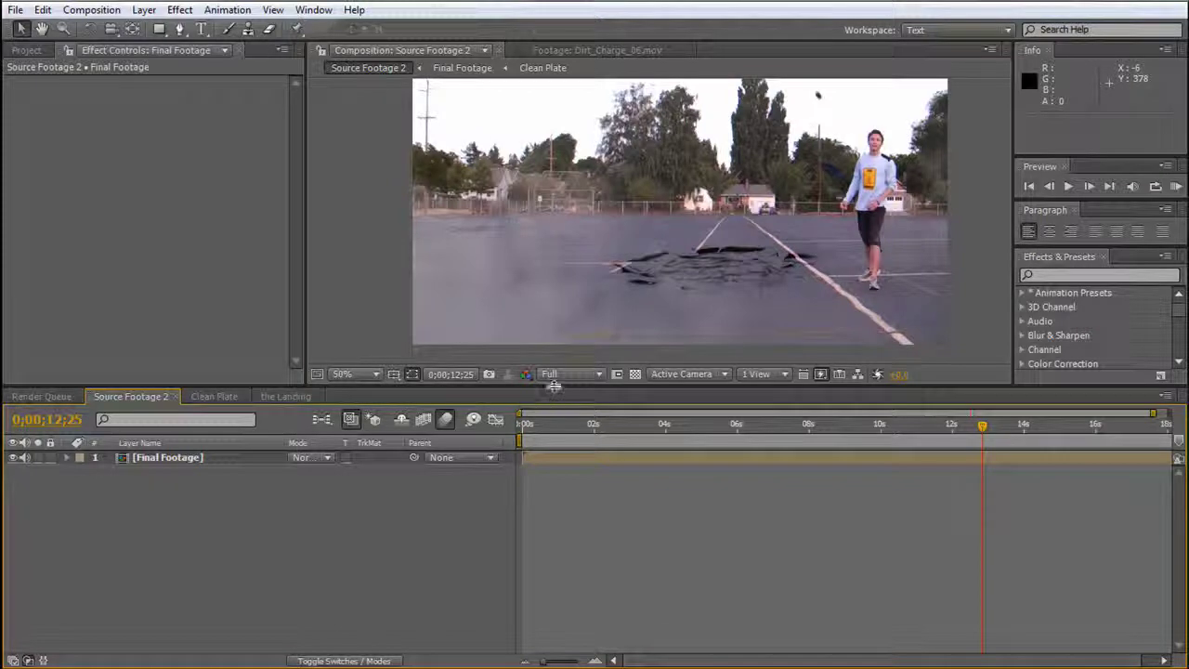
pyautogui.moveTo(630, 195); pyautogui.dragTo(604, 218)
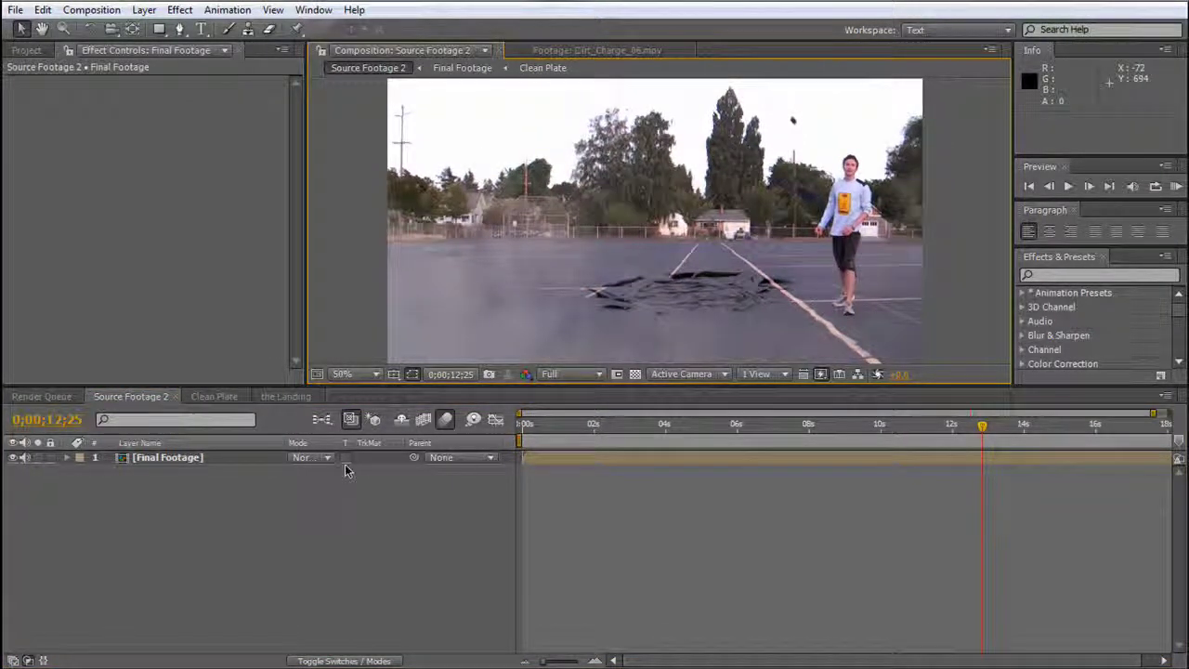
pyautogui.doubleClick(167, 457)
pyautogui.doubleClick(184, 600)
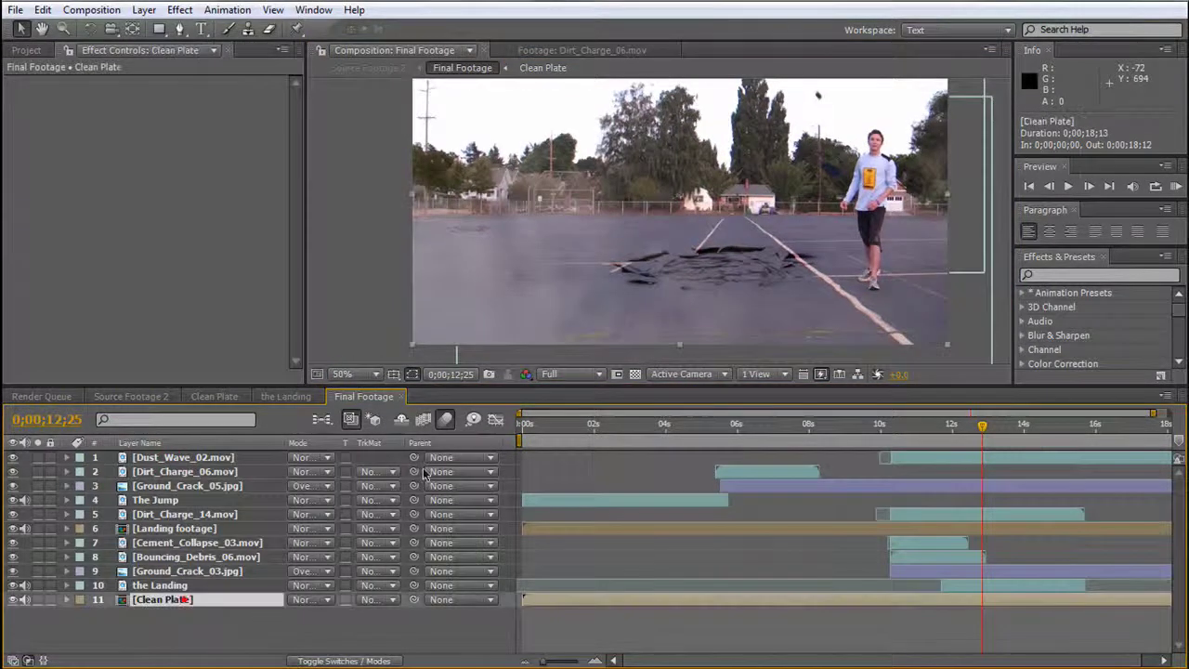
pyautogui.moveTo(539, 424); pyautogui.dragTo(697, 428)
pyautogui.click(572, 453)
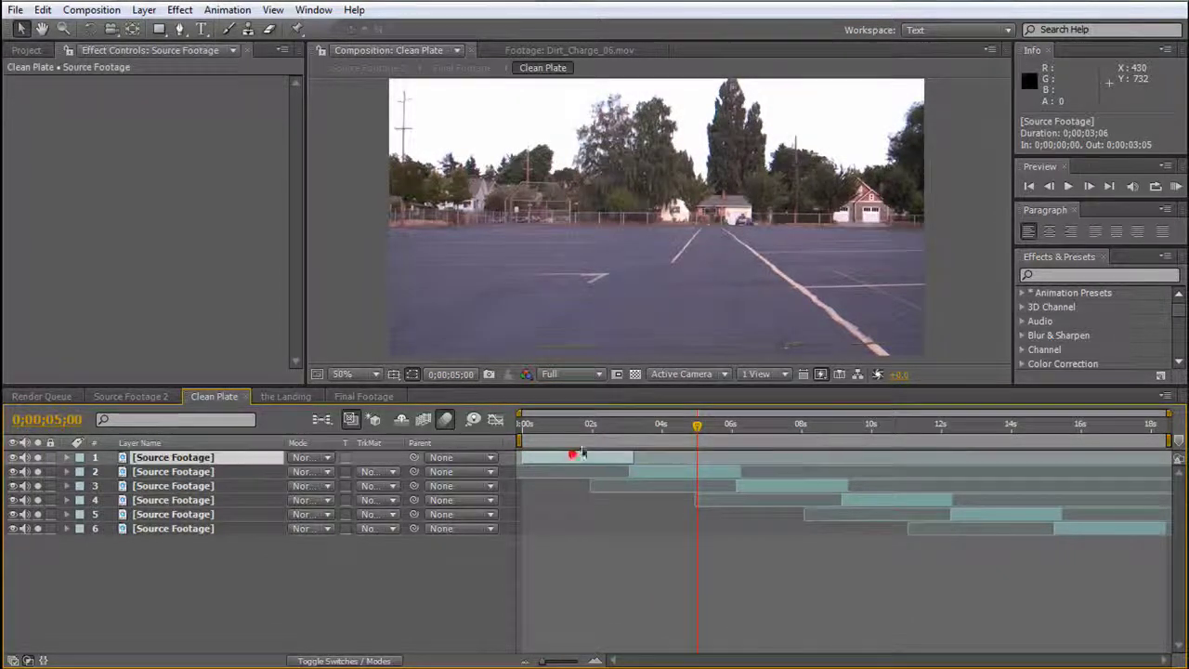
pyautogui.moveTo(561, 419); pyautogui.dragTo(988, 429)
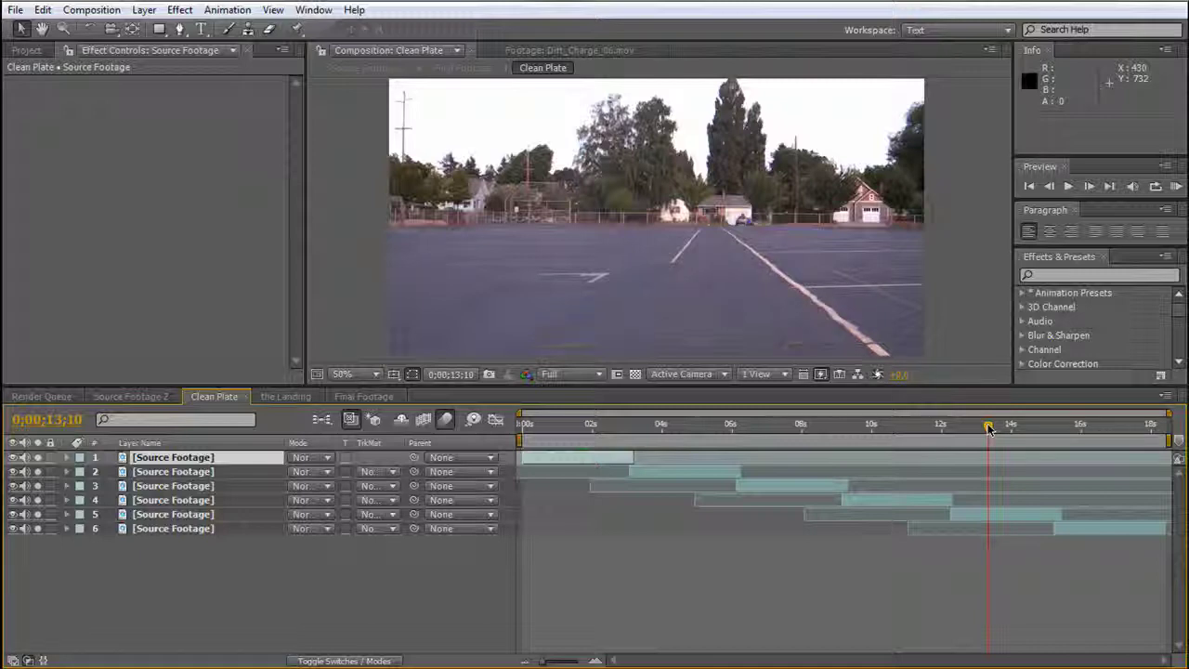
pyautogui.click(149, 396)
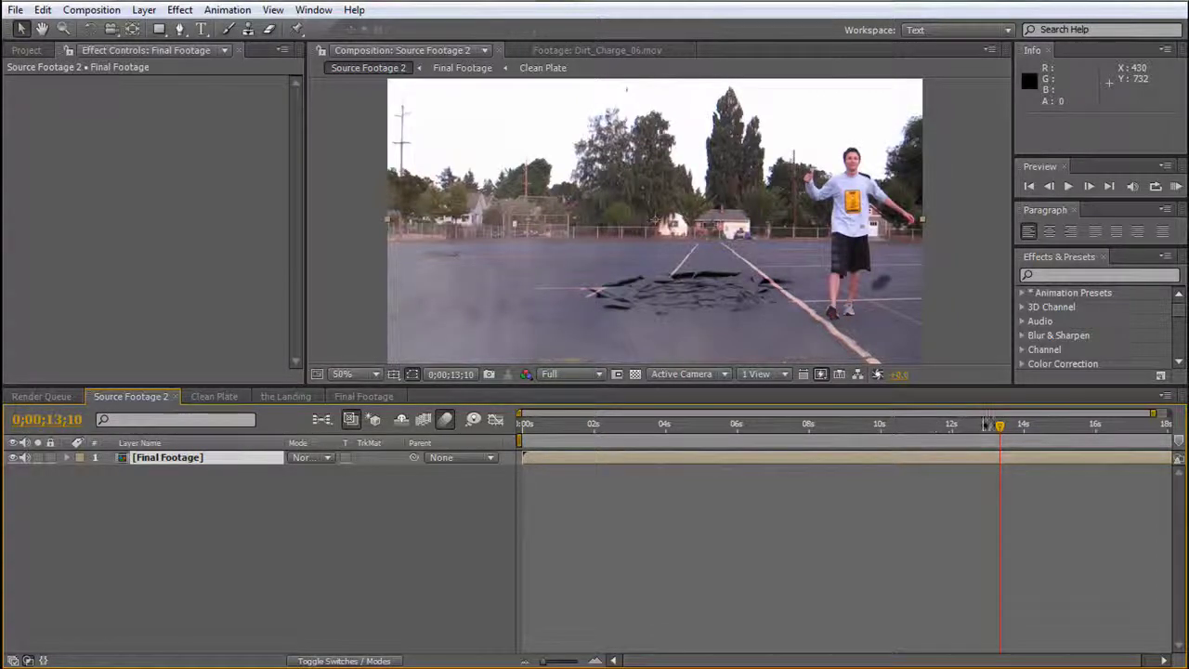
pyautogui.moveTo(985, 424); pyautogui.dragTo(844, 424)
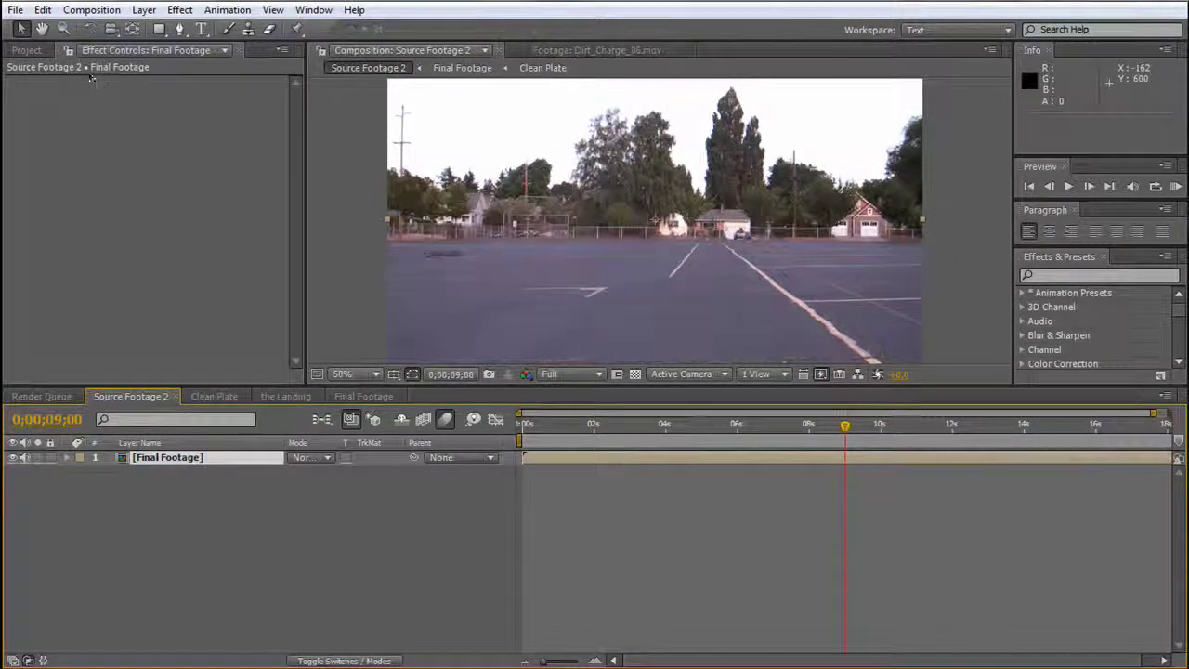
# Drag Explosion_Fast.wav from the Project panel into the timeline starting at 0;00;05;16.
pyautogui.click(26, 50)
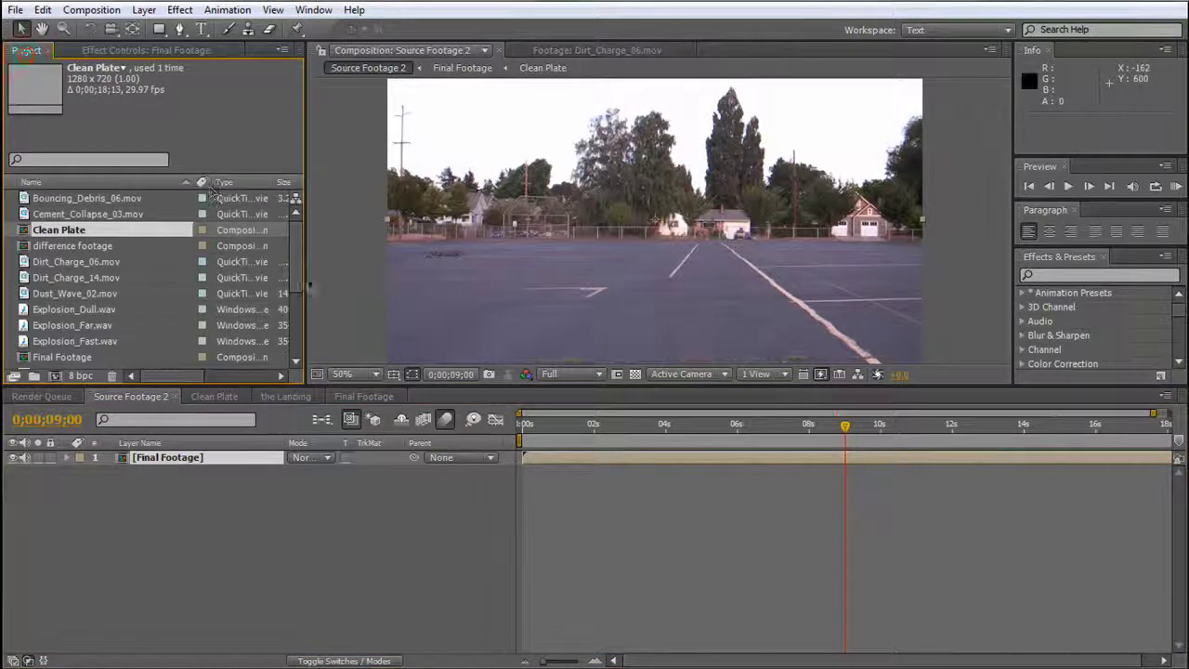
pyautogui.moveTo(358, 388); pyautogui.dragTo(359, 442)
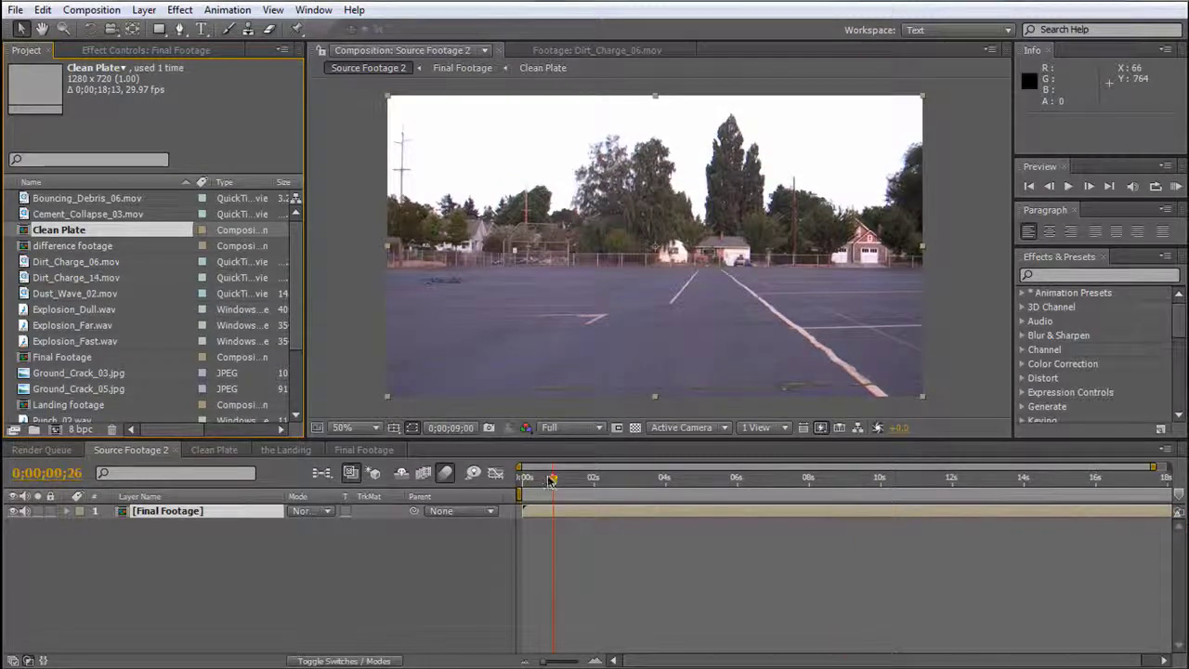
pyautogui.moveTo(550, 479); pyautogui.dragTo(721, 477)
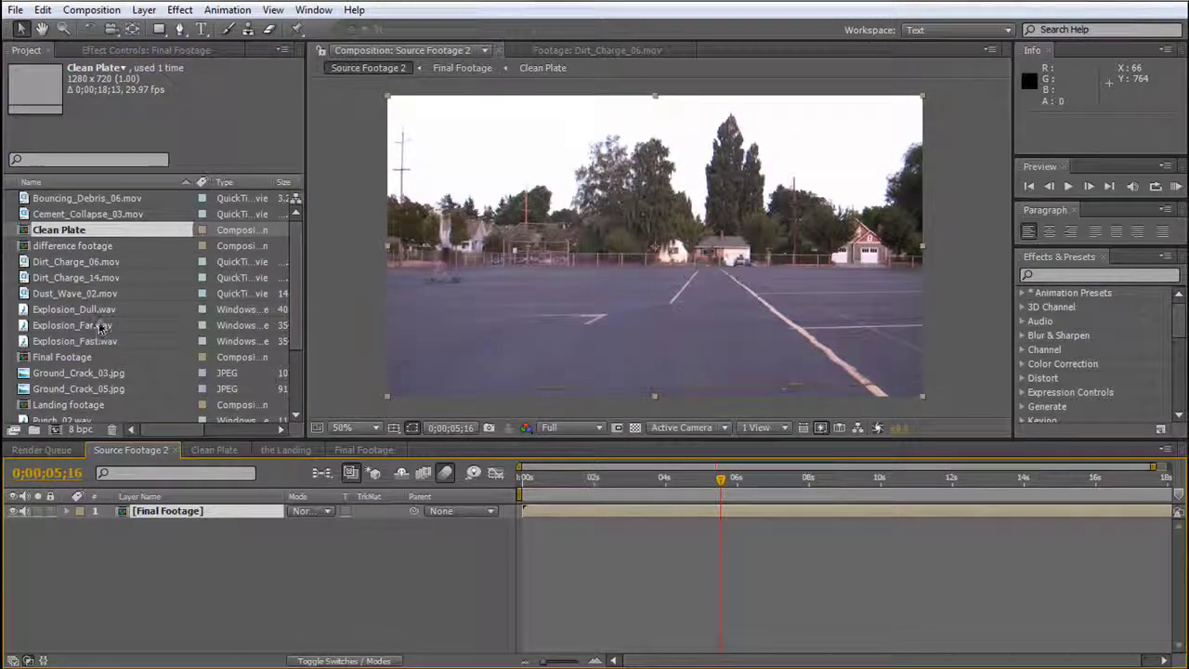
pyautogui.scroll(-1, 67, 302)
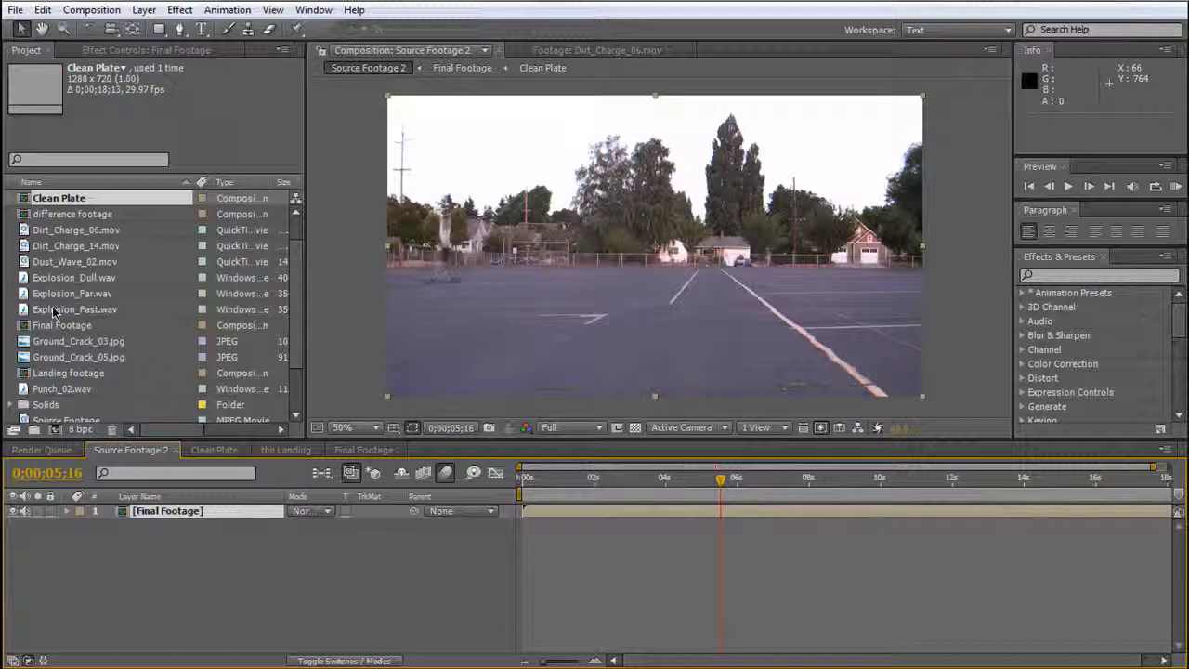
pyautogui.moveTo(538, 471); pyautogui.dragTo(720, 536)
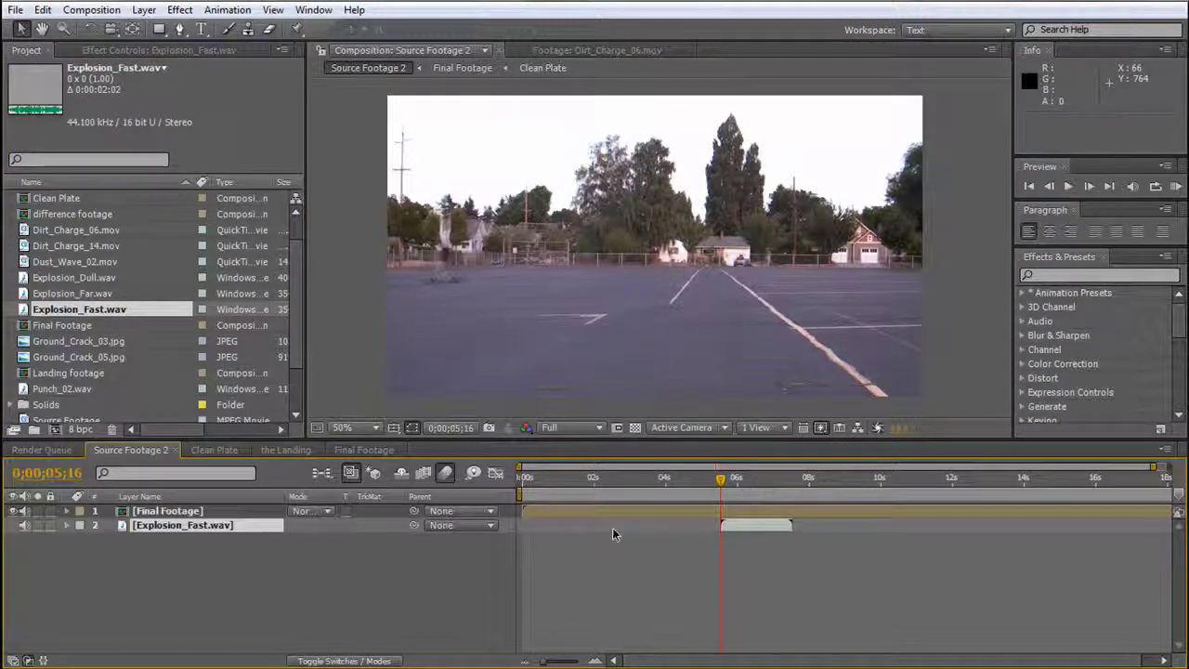
# Slide Explosion_Fast.wav two frames earlier to start at 0;00;05;14, then move to 6;06.
pyautogui.press('l')
pyautogui.press('l')
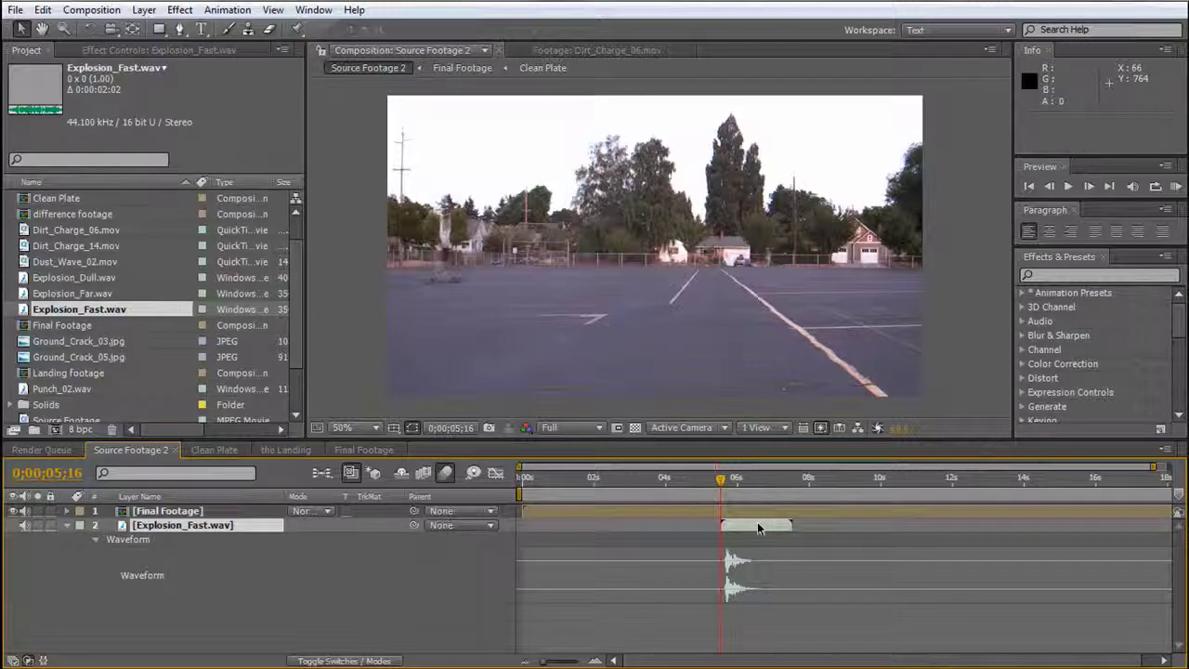
pyautogui.press('=')
pyautogui.press('=')
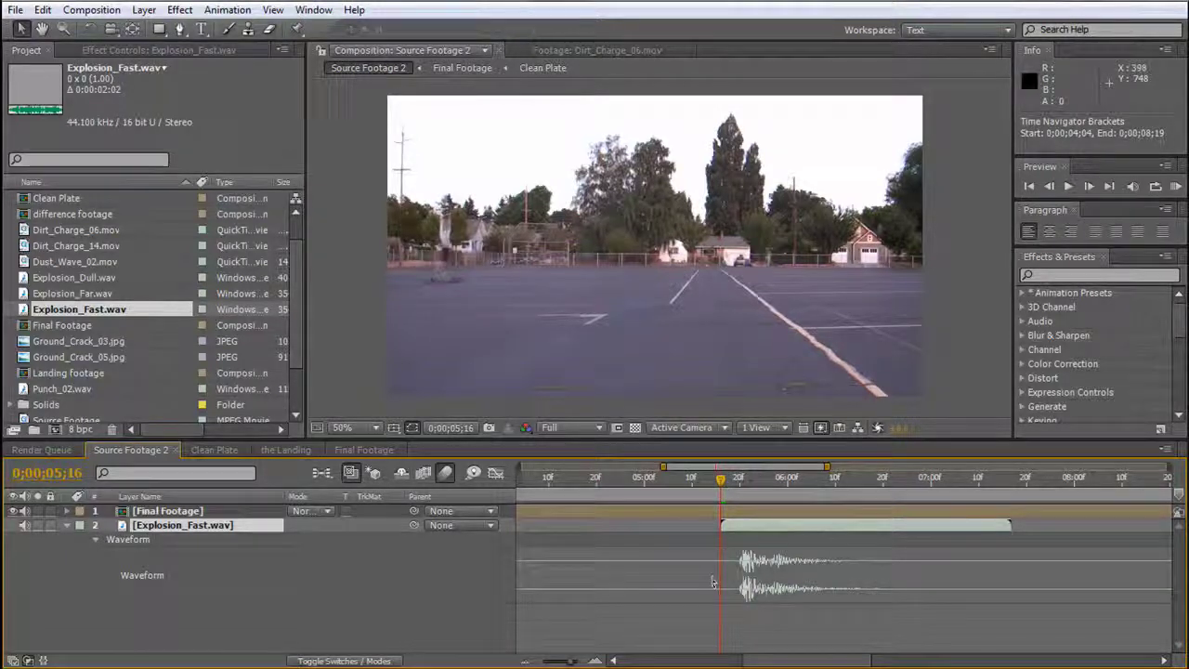
pyautogui.moveTo(722, 526)
pyautogui.mouseDown()
pyautogui.moveTo(754, 527)
pyautogui.moveTo(744, 527)
pyautogui.mouseUp()
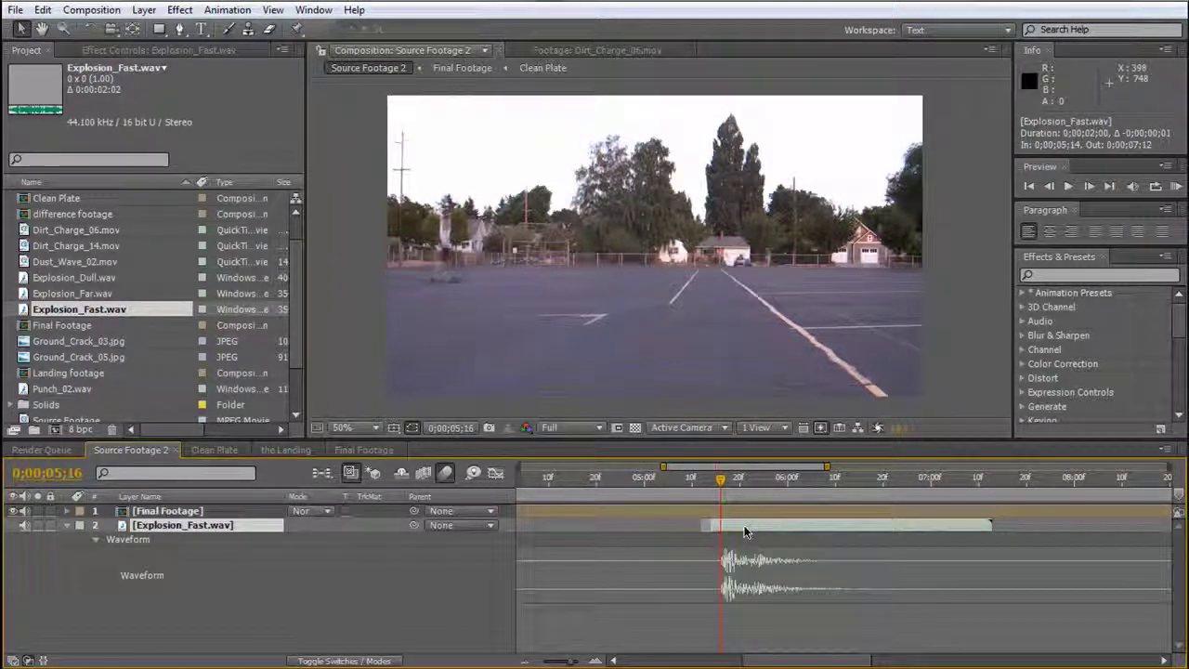
pyautogui.moveTo(721, 480); pyautogui.dragTo(816, 480)
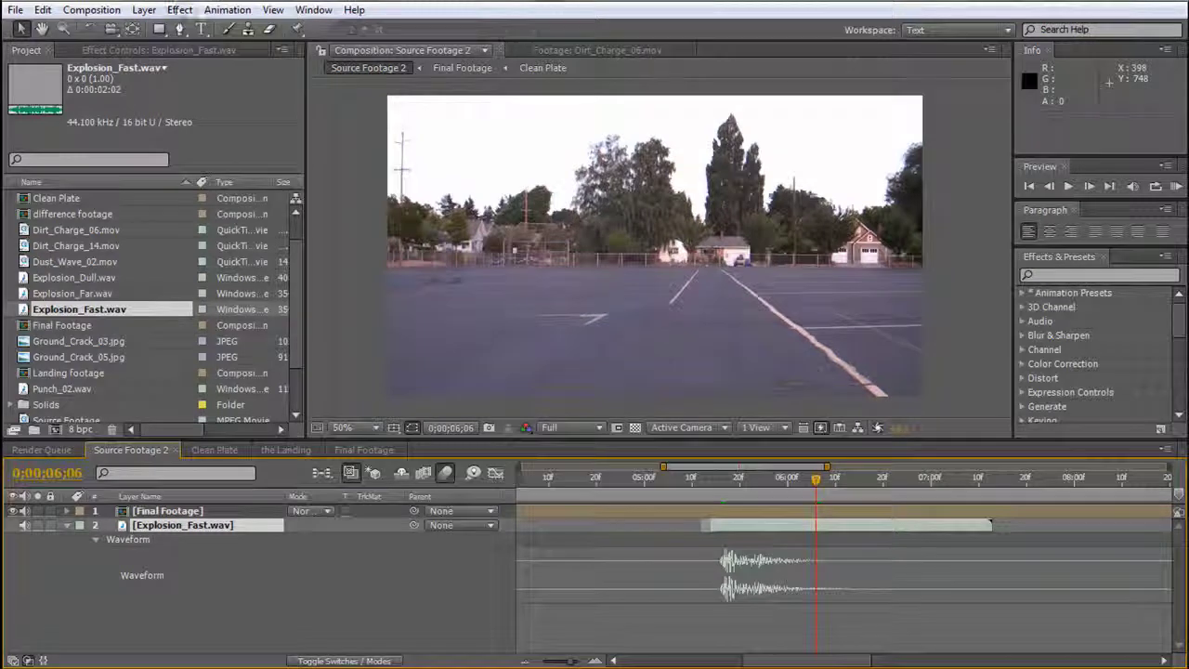
pyautogui.click(179, 10)
pyautogui.moveTo(255, 109)
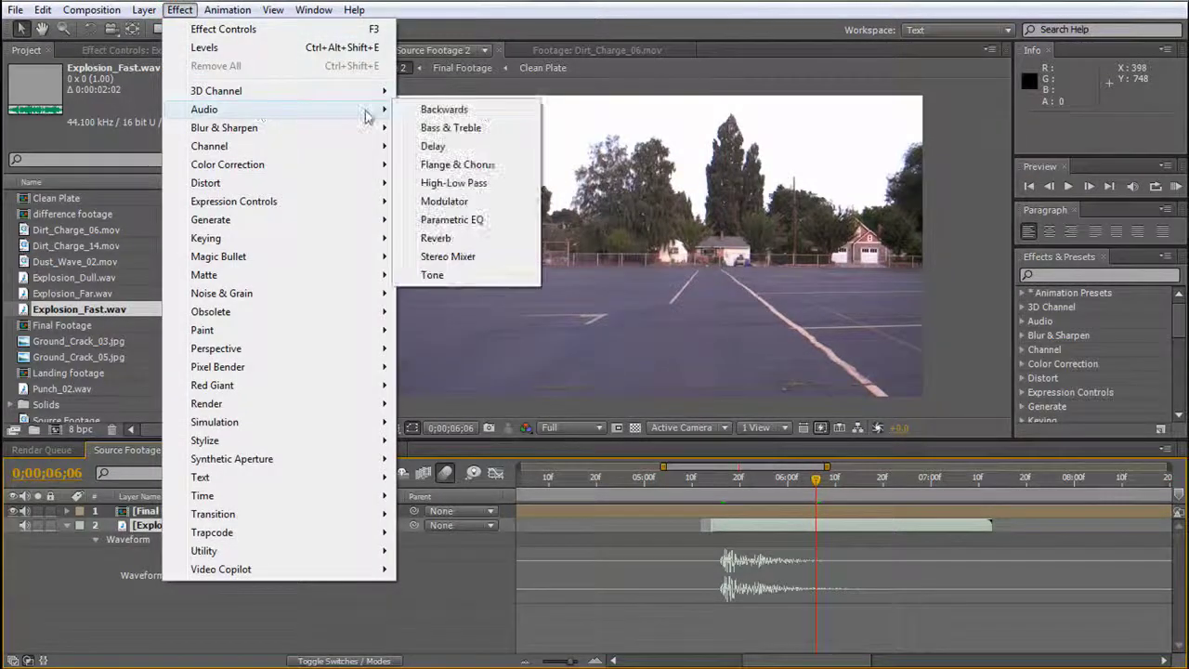
# Add Bass & Treble with Bass at -46 and set Explosion_Fast.wav Audio Levels to -8 dB.
pyautogui.click(453, 130)
pyautogui.moveTo(152, 110); pyautogui.dragTo(131, 115)
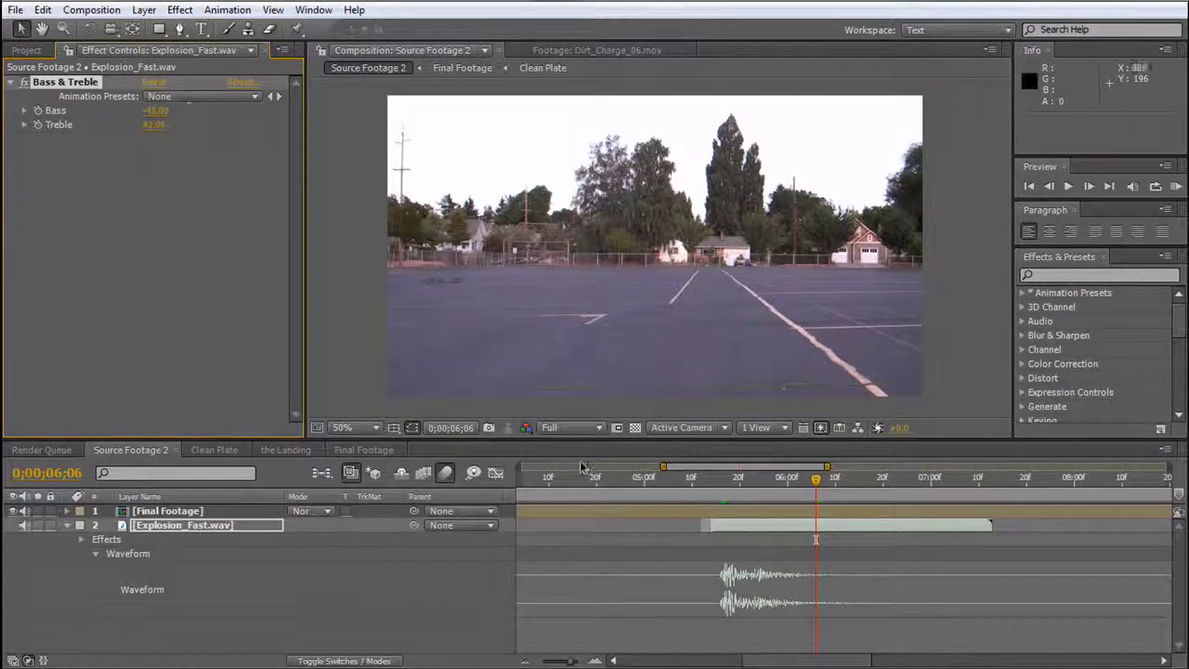
pyautogui.click(65, 524)
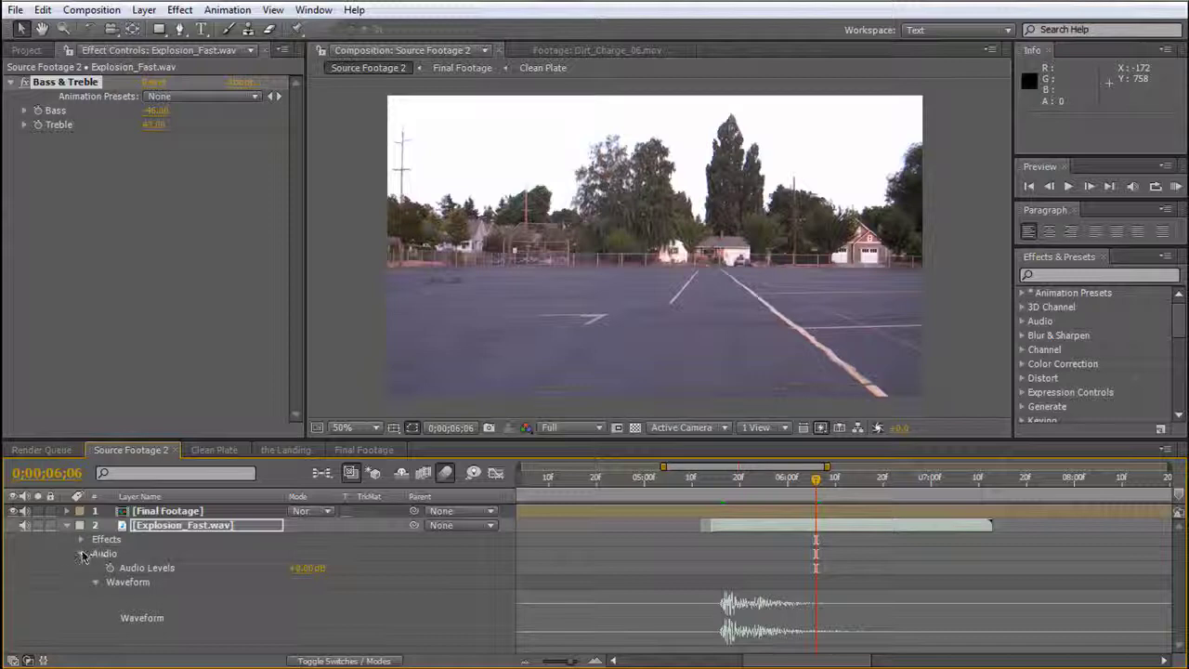
pyautogui.click(303, 567)
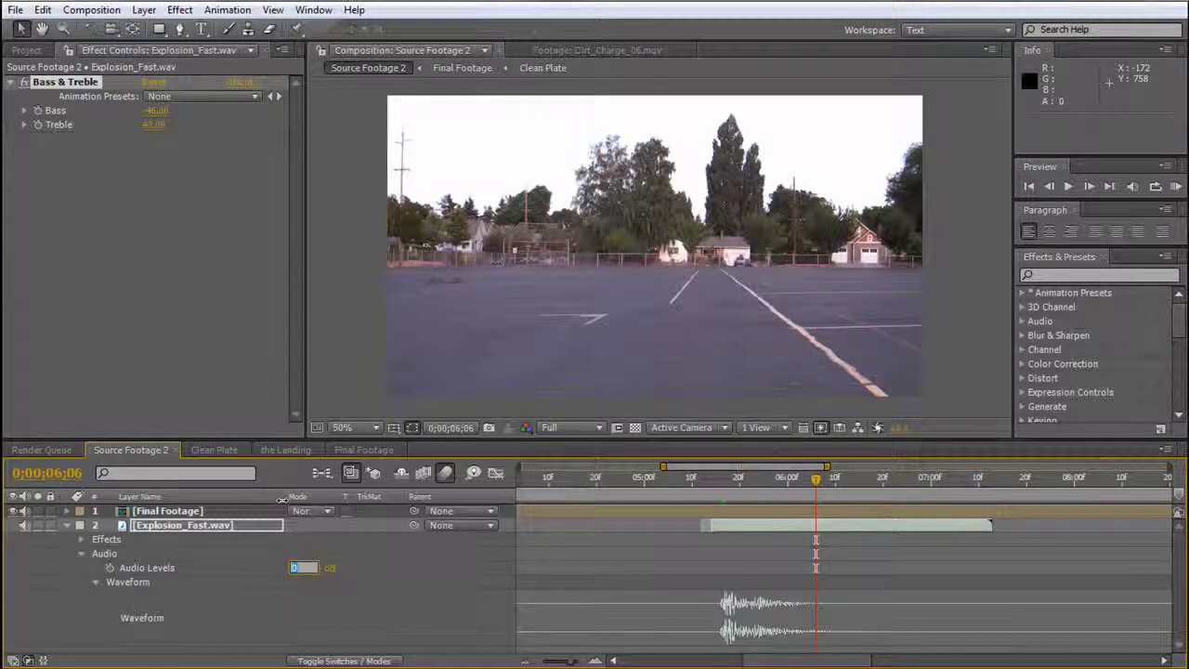
pyautogui.write('-8')
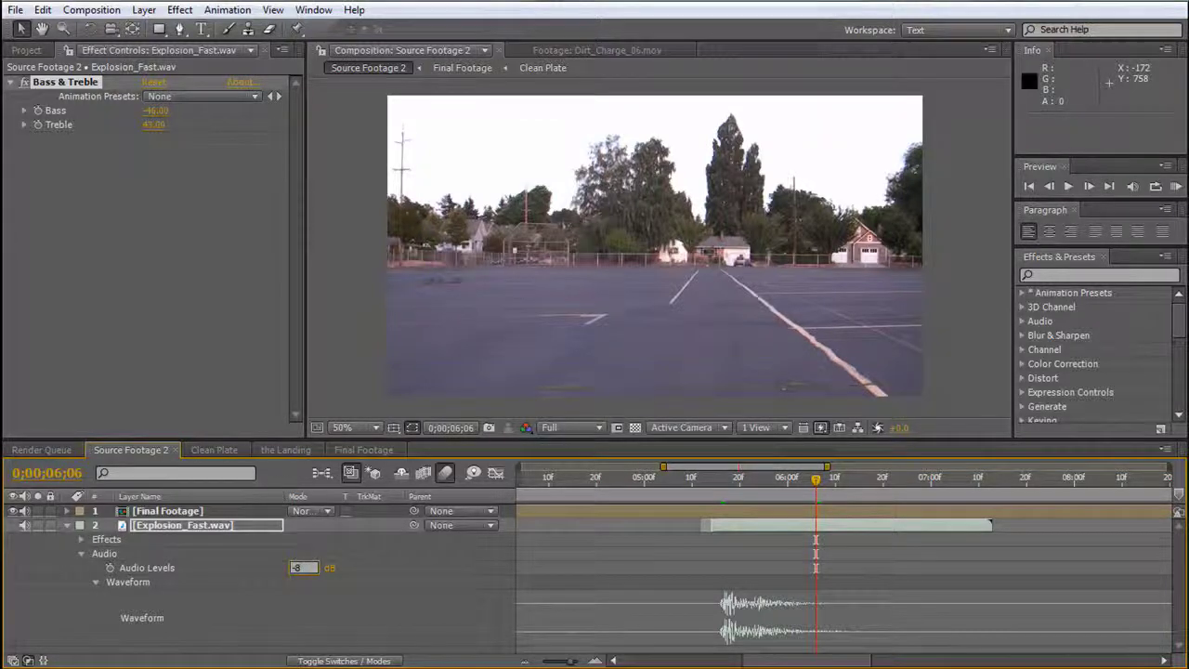
pyautogui.press('Return')
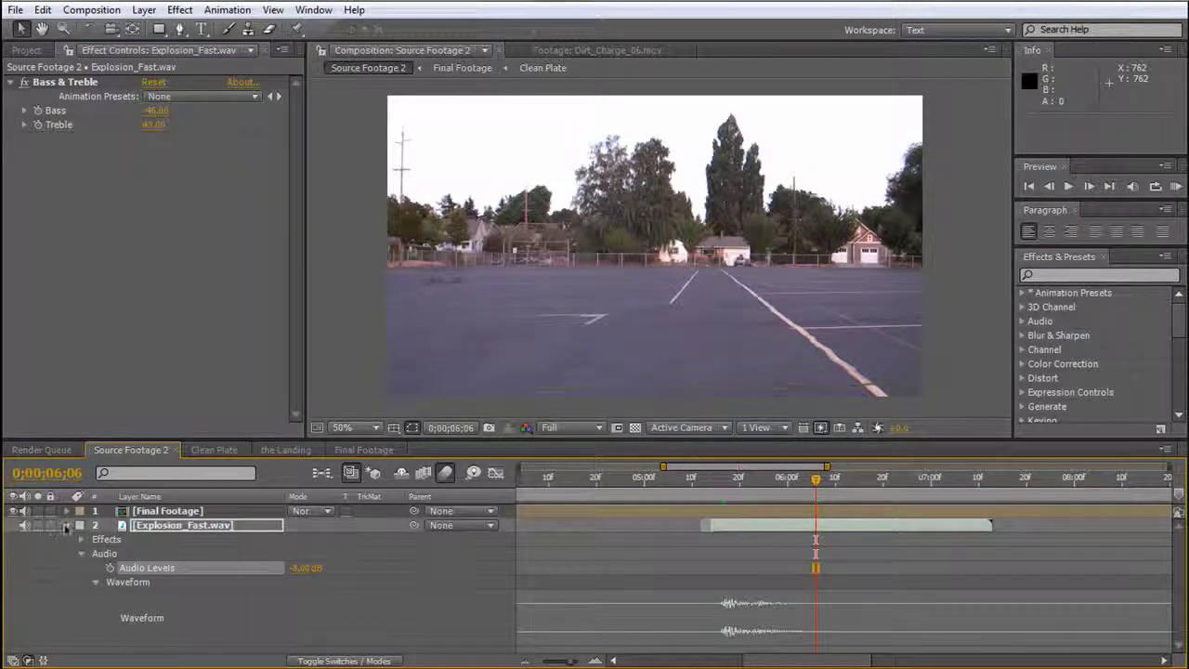
pyautogui.click(67, 525)
pyautogui.moveTo(787, 490); pyautogui.dragTo(1082, 478)
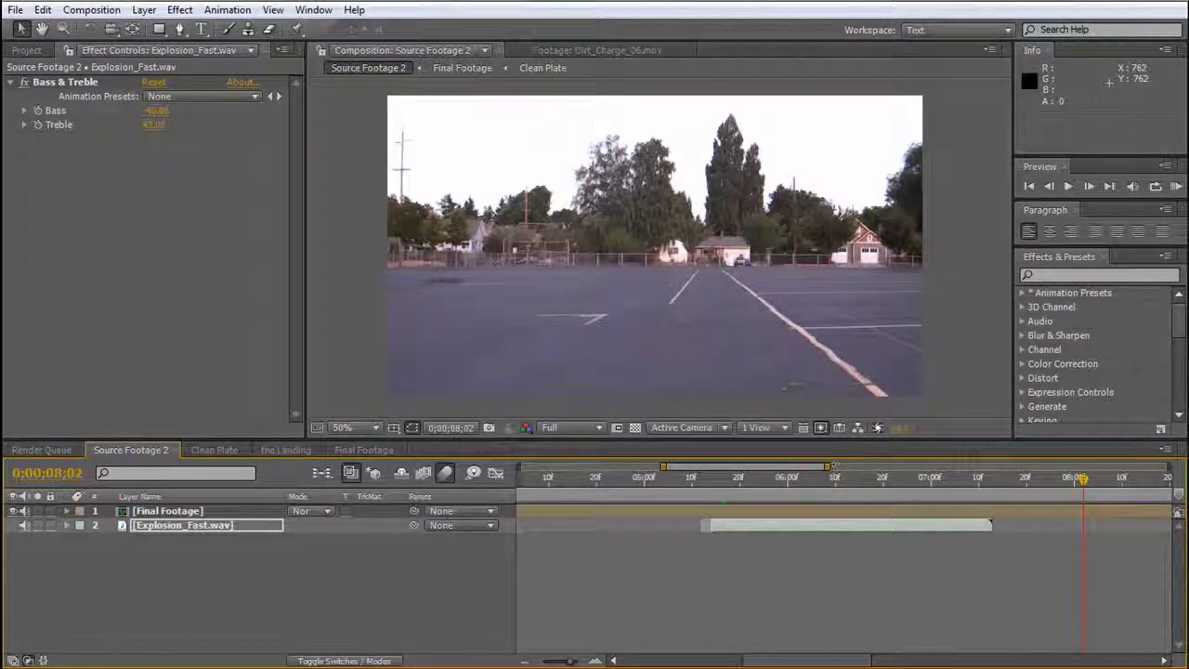
# Scrub through the explosion, then step frame by frame to land on 0;00;10;08.
pyautogui.press('-')
pyautogui.press('-')
pyautogui.press('-')
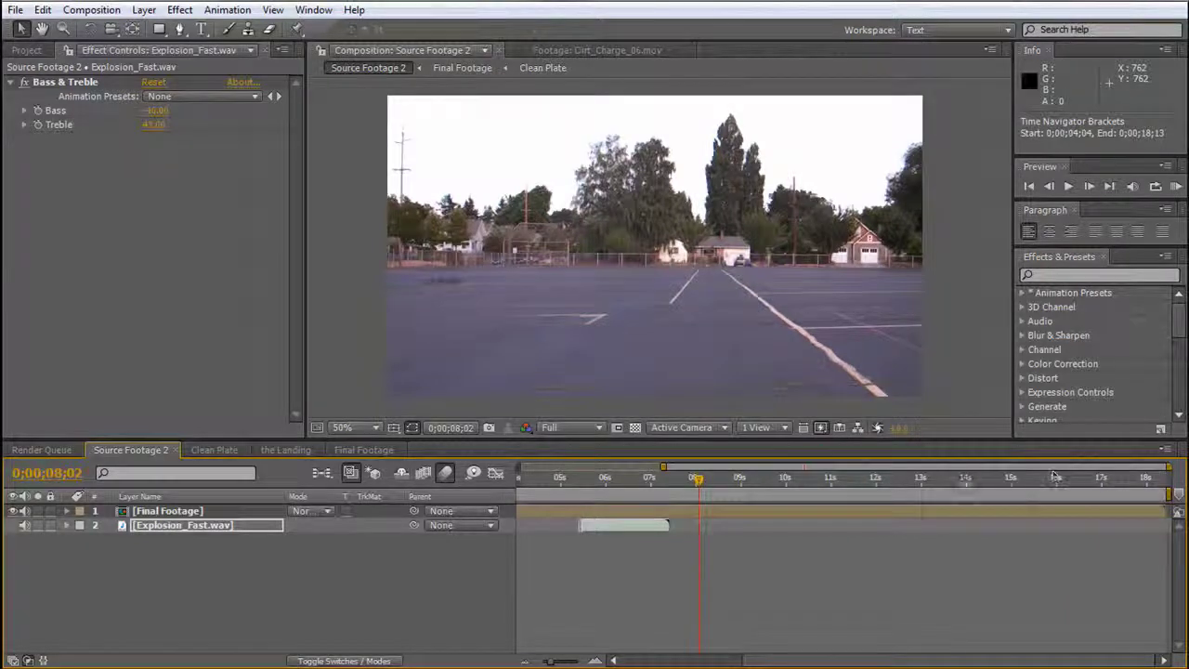
pyautogui.click(858, 480)
pyautogui.moveTo(907, 482); pyautogui.dragTo(823, 482)
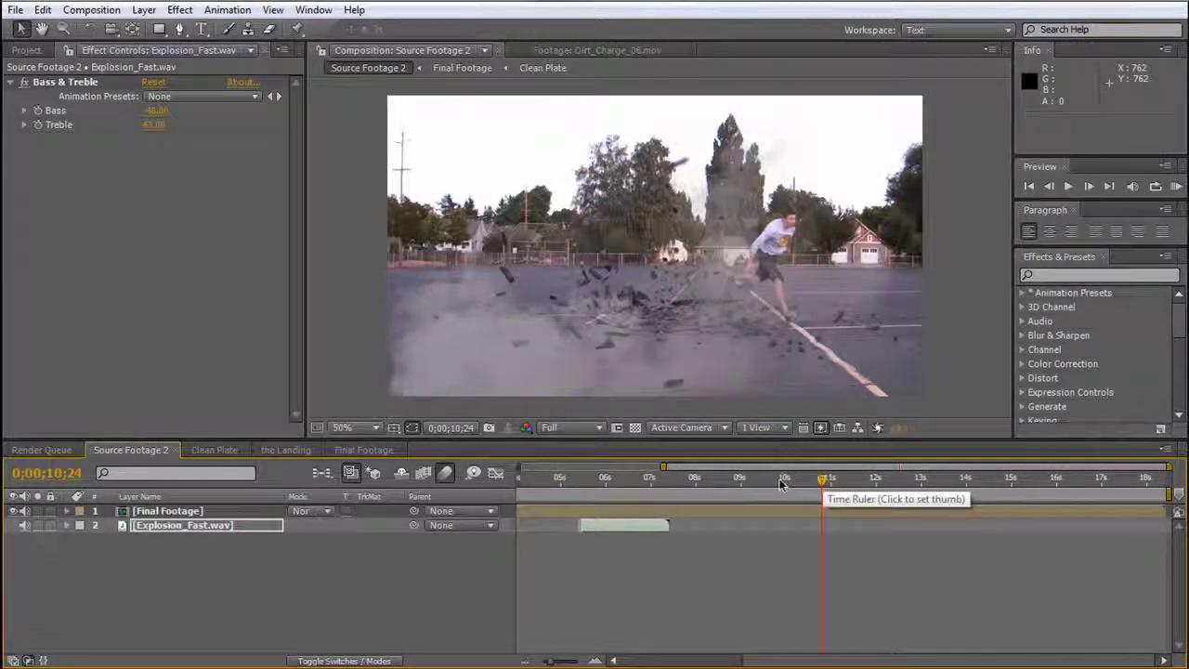
pyautogui.click(785, 482)
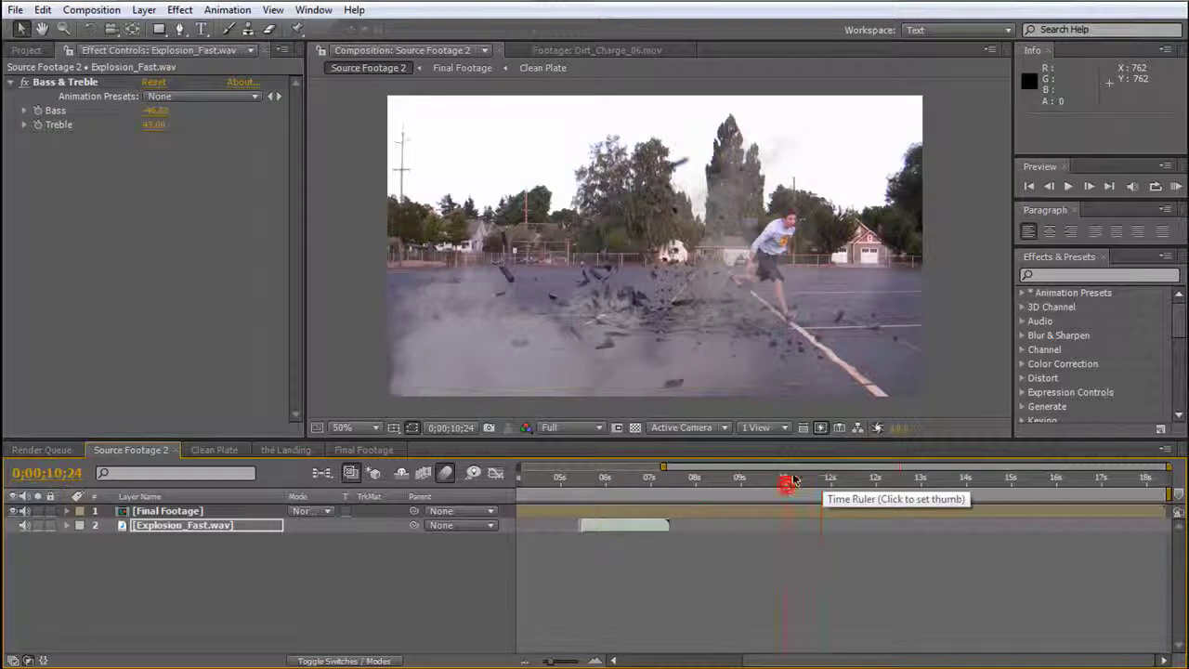
pyautogui.moveTo(789, 480); pyautogui.dragTo(799, 482)
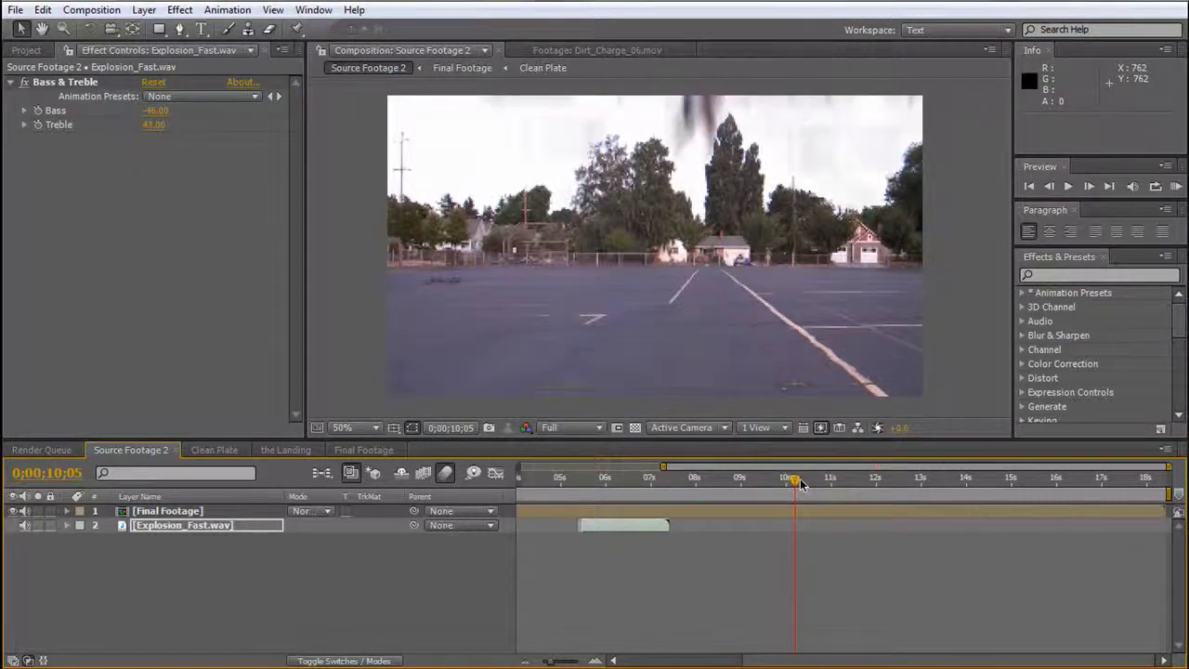
pyautogui.press('pagedown')
pyautogui.press('pagedown')
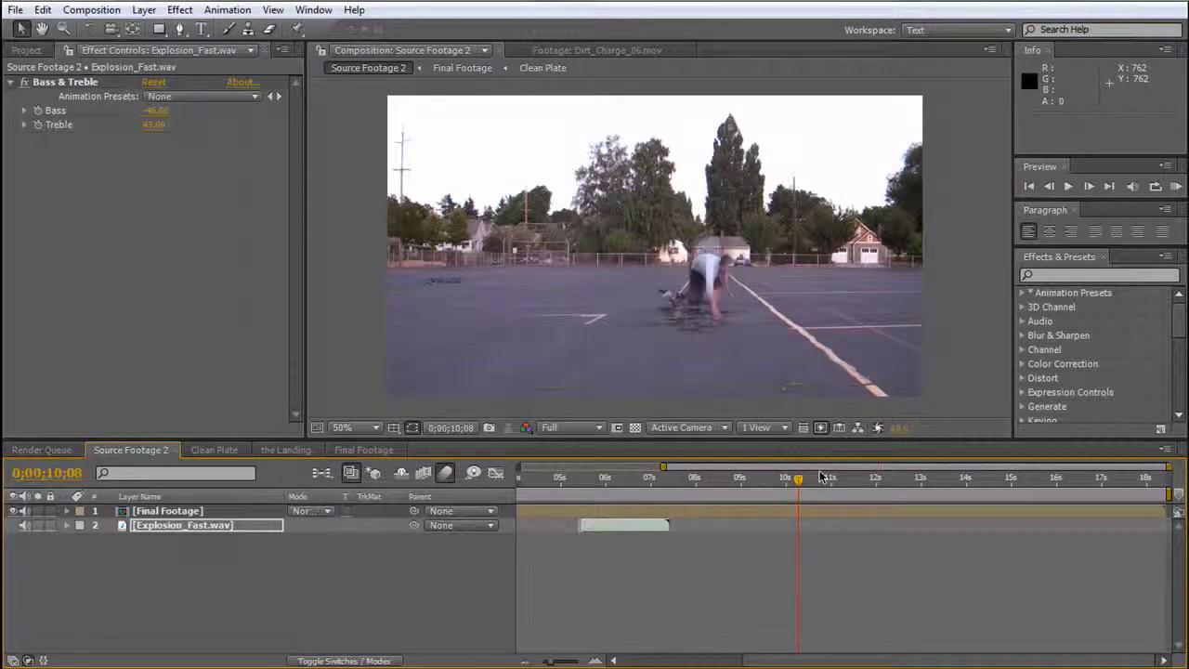
pyautogui.press('pagedown')
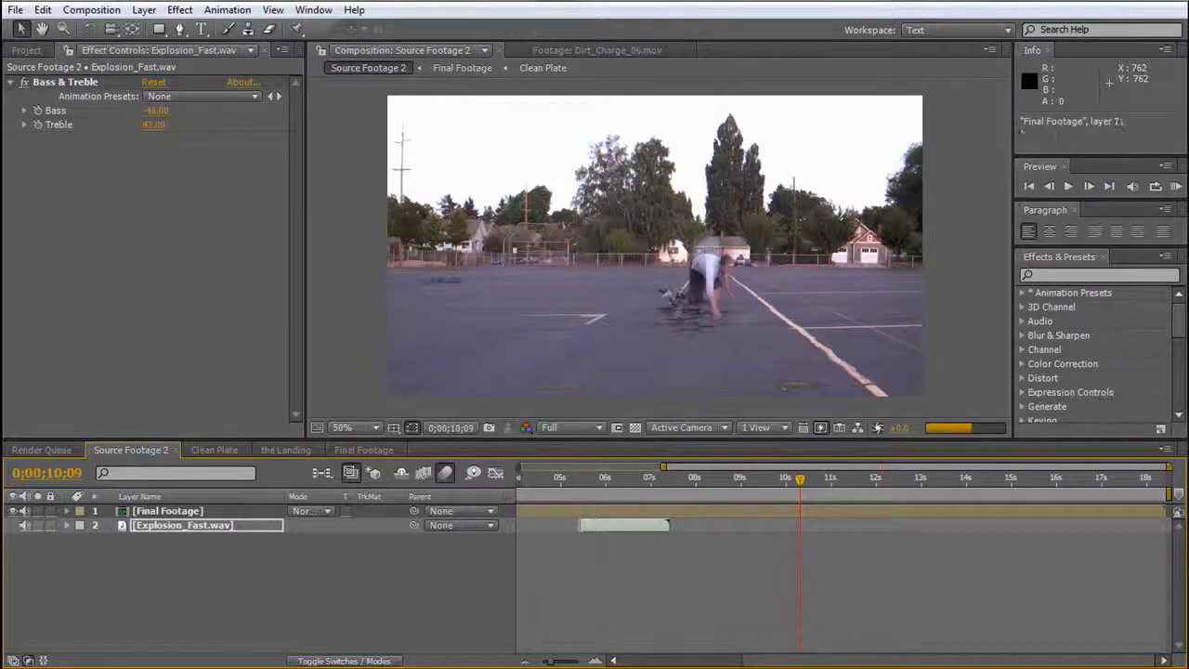
pyautogui.press('pageup')
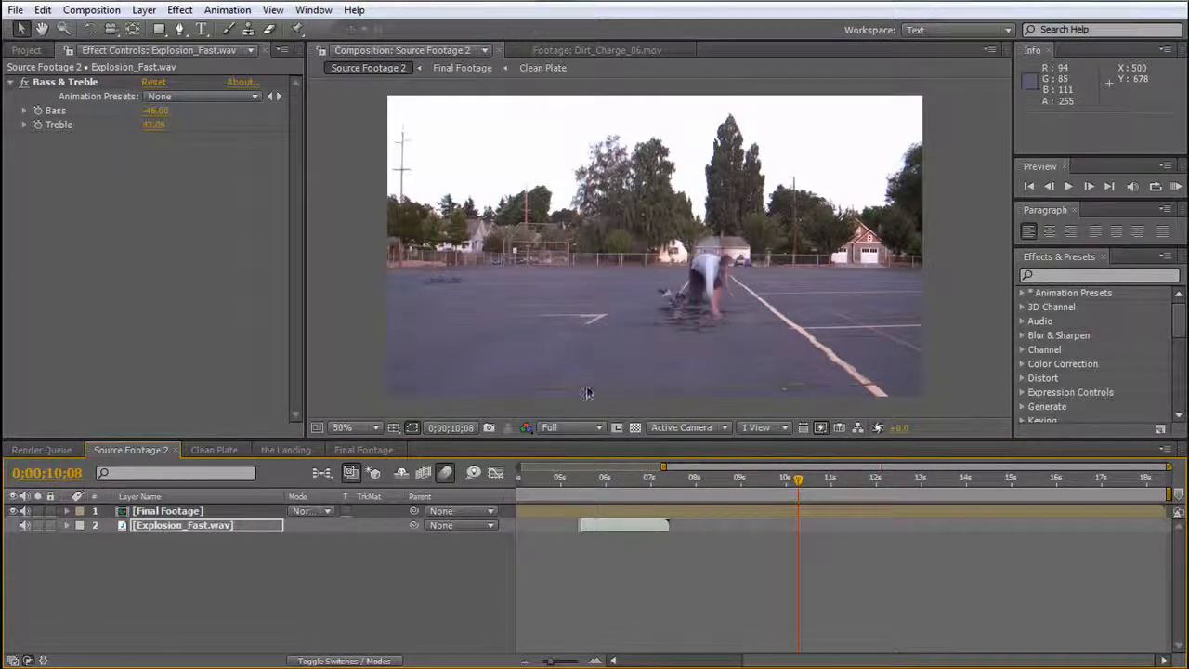
# Add Explosion_Far.wav and Explosion_Dull.wav from the Project panel to the composition.
pyautogui.click(26, 49)
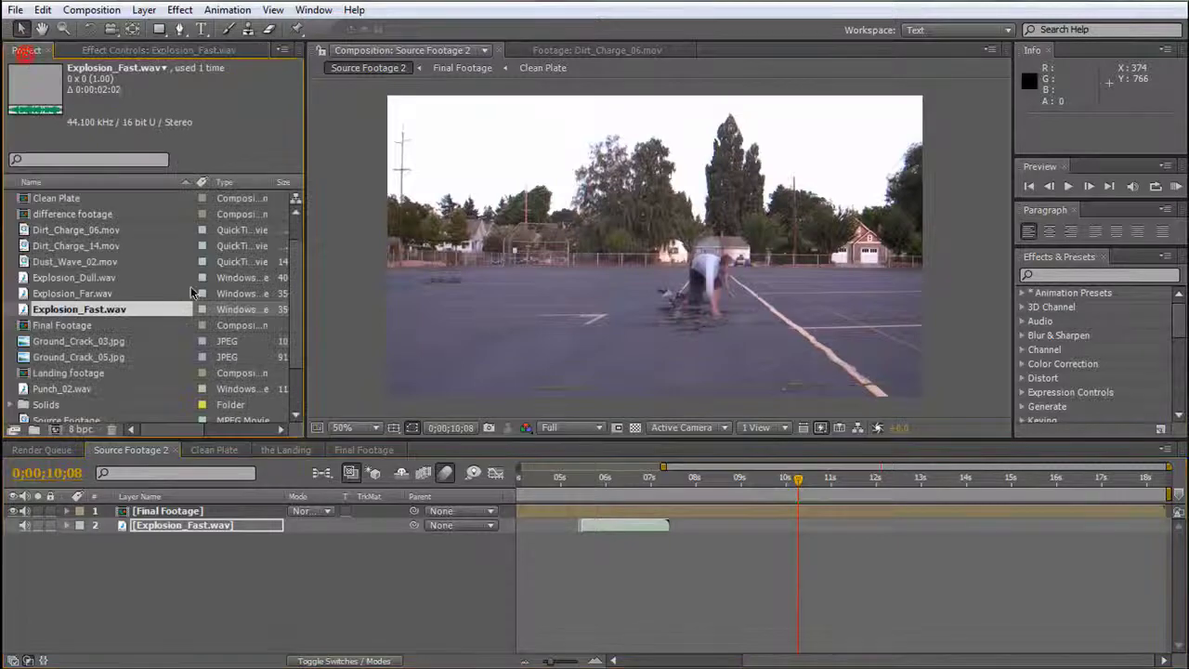
pyautogui.scroll(-1, 189, 307)
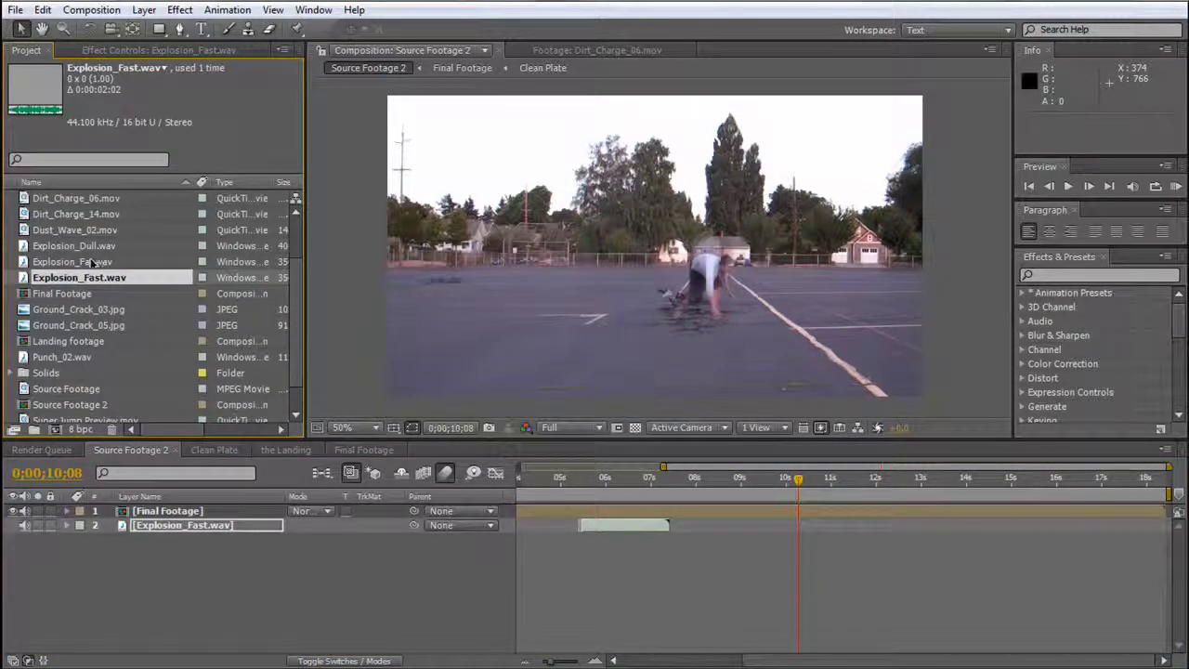
pyautogui.moveTo(52, 261); pyautogui.dragTo(800, 535)
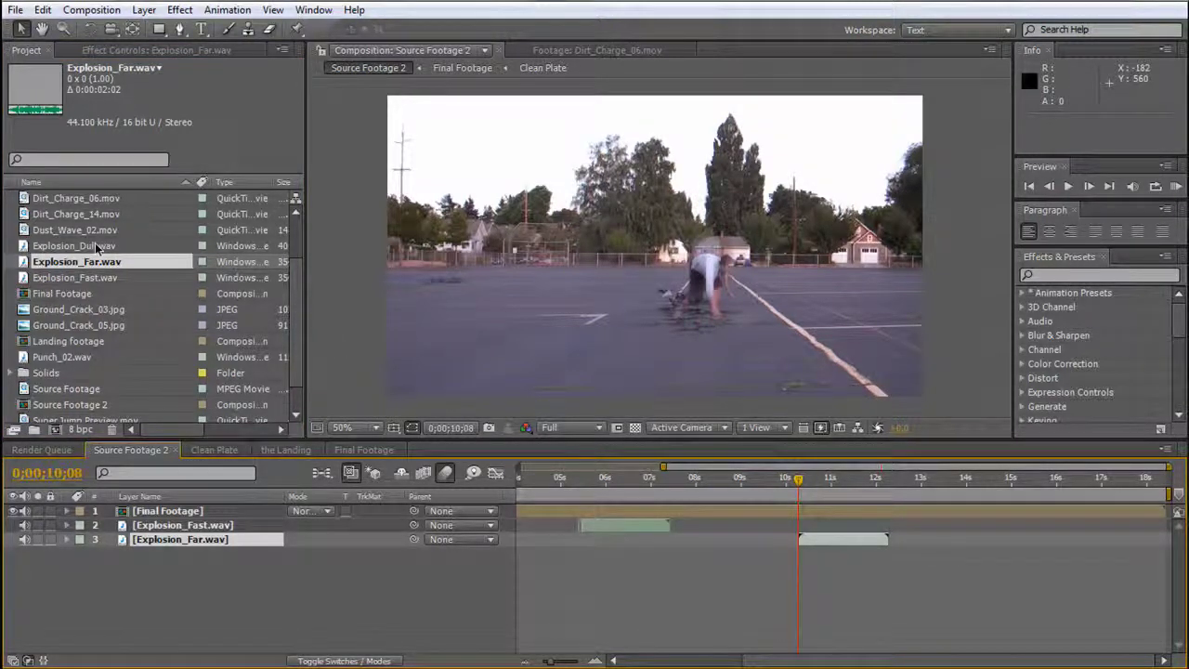
pyautogui.moveTo(102, 245); pyautogui.dragTo(799, 553)
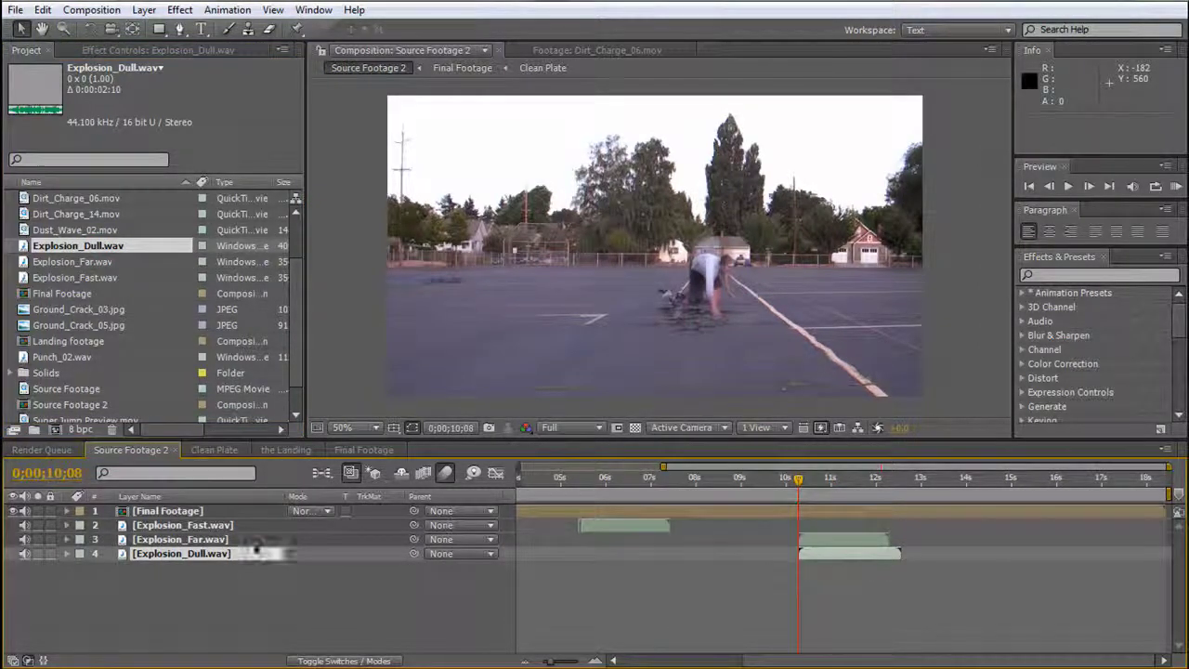
# Expand the audio properties to show the Explosion_Far and Explosion_Dull waveforms.
pyautogui.keyDown('shift'); pyautogui.click(198, 539); pyautogui.keyUp('shift')
pyautogui.click(66, 539)
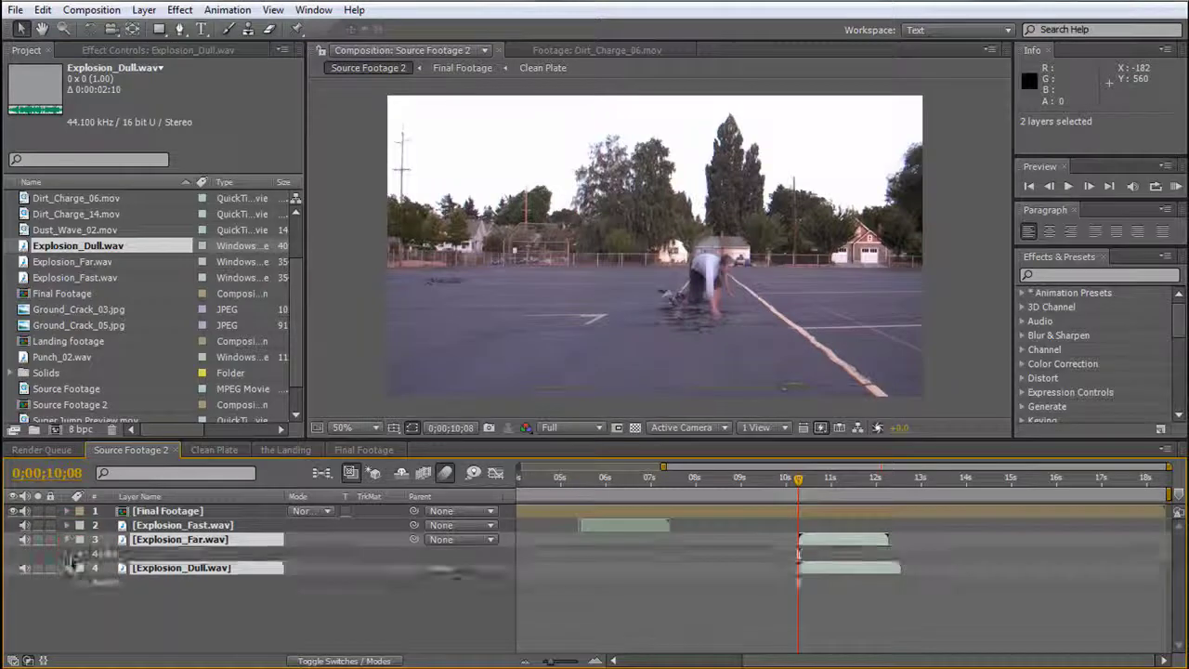
pyautogui.click(66, 567)
pyautogui.click(81, 553)
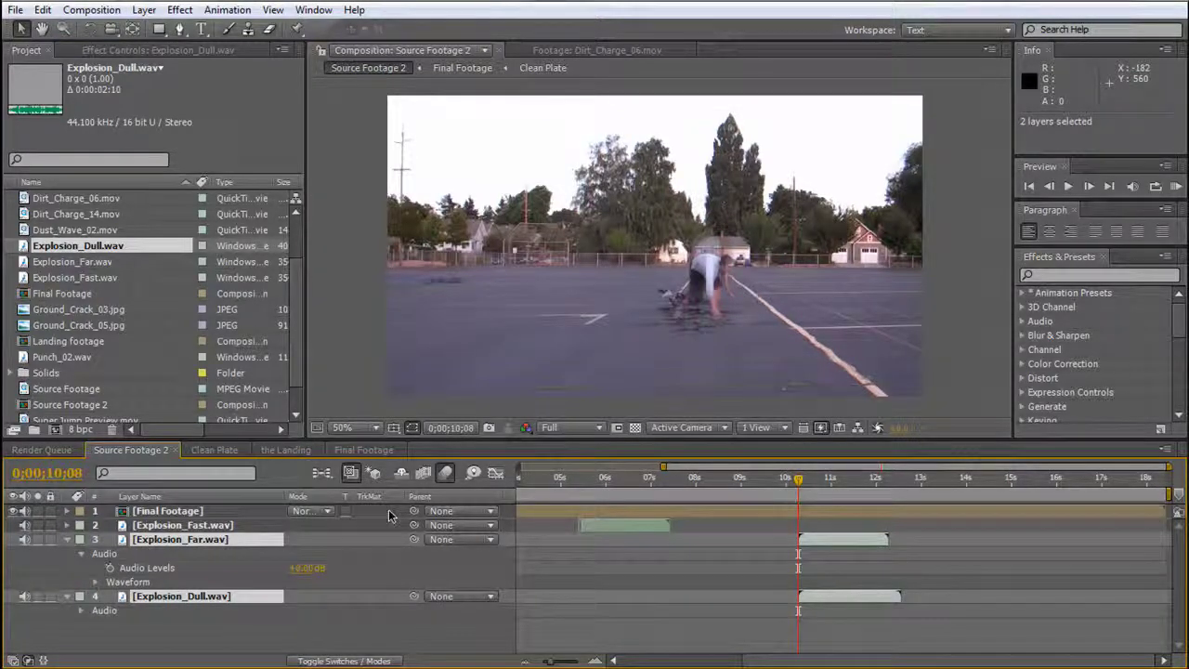
pyautogui.click(96, 581)
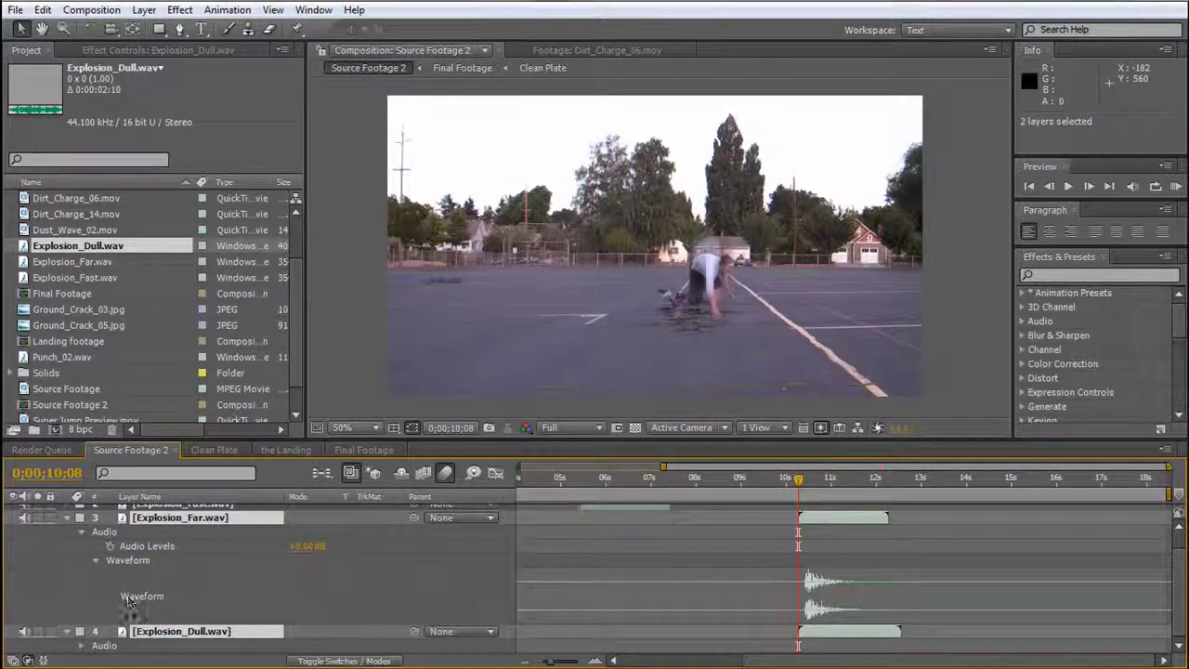
pyautogui.click(81, 644)
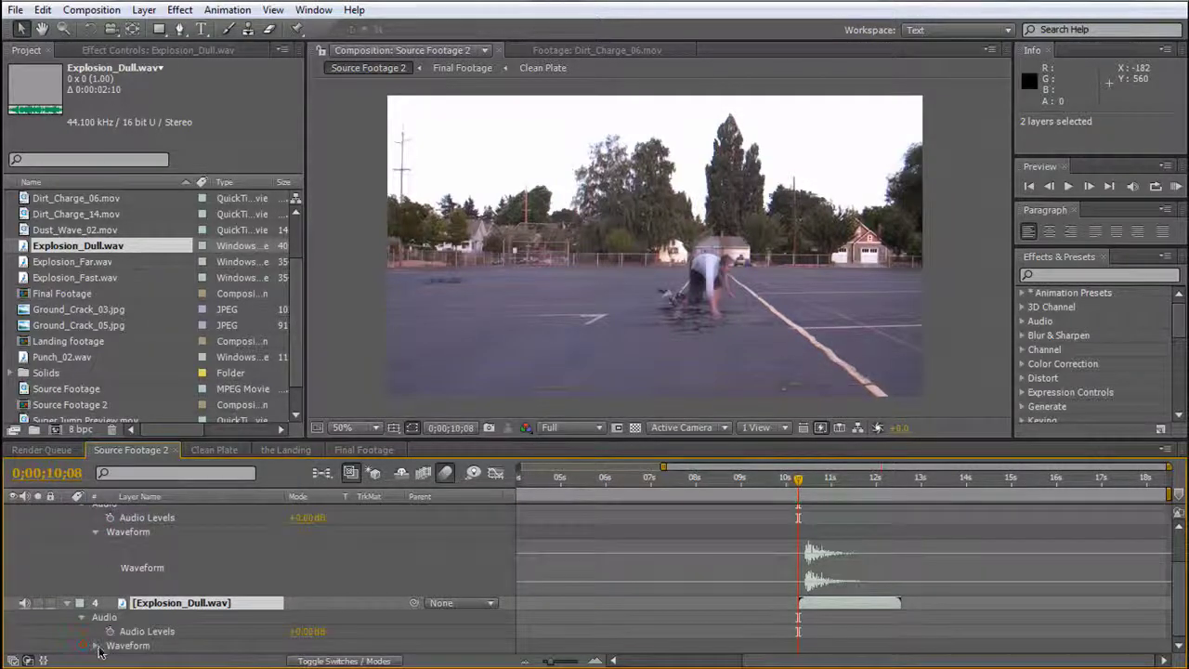
pyautogui.click(96, 650)
pyautogui.scroll(3, 836, 562)
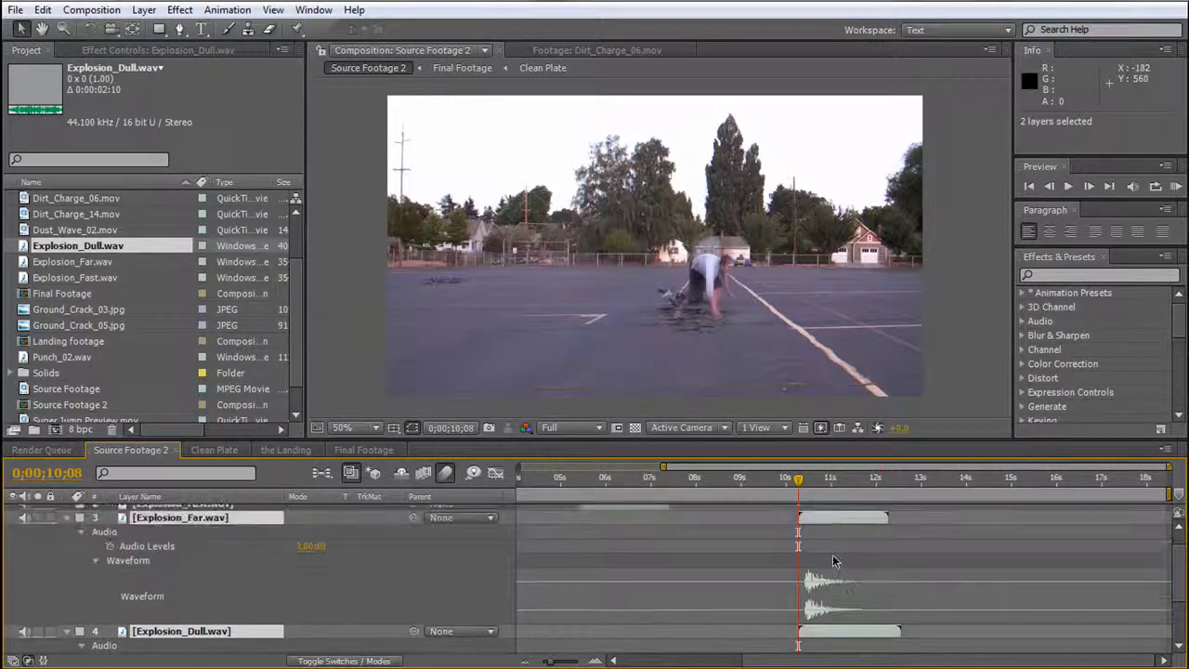
# Slide Explosion_Far.wav so it starts at 0;00;10;01.
pyautogui.hotkey('ctrl', 'shift', 'a')
pyautogui.moveTo(863, 525); pyautogui.dragTo(794, 517)
pyautogui.scroll(-3, 927, 622)
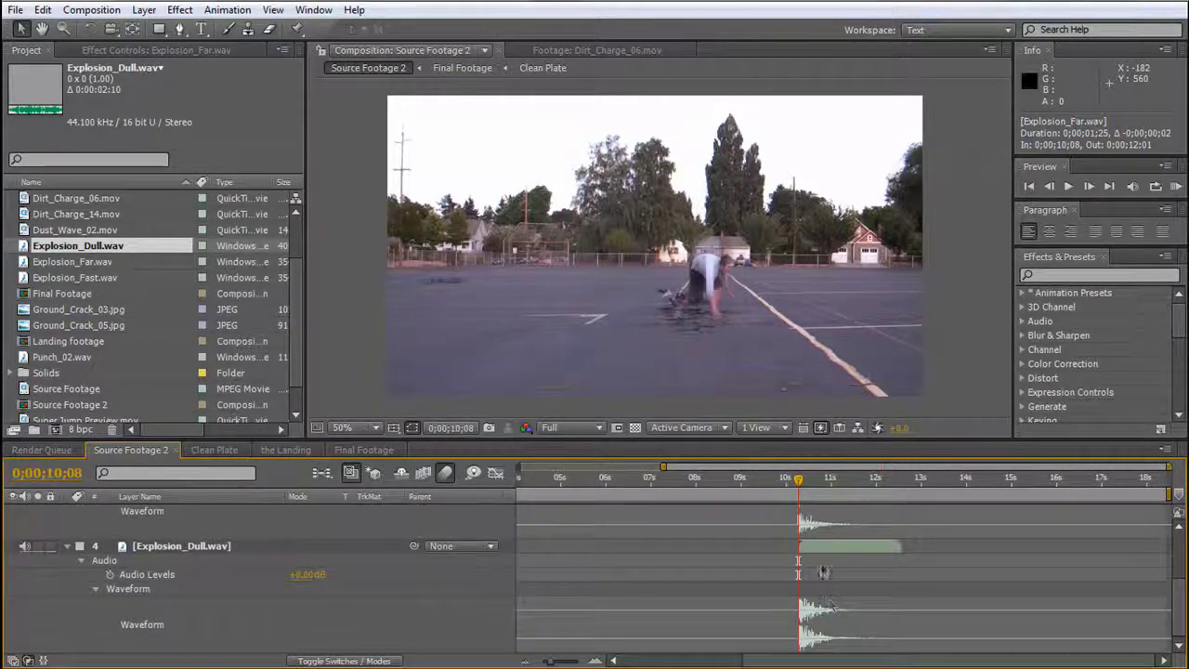
pyautogui.click(822, 545)
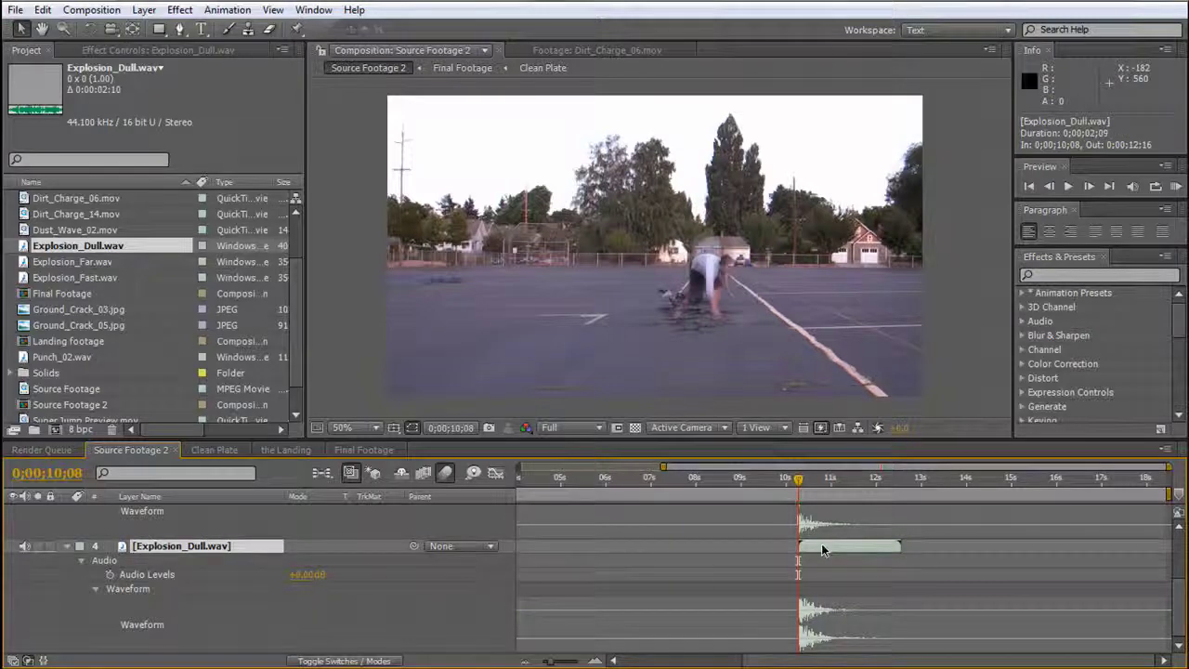
pyautogui.scroll(4, 251, 570)
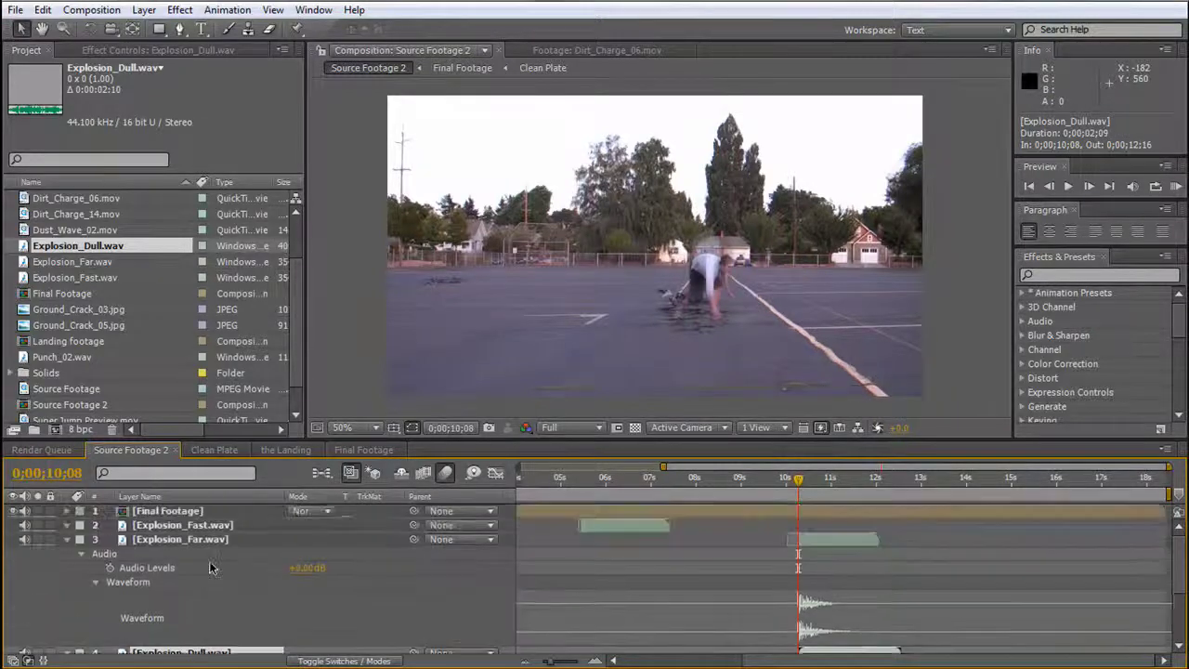
# Set the Explosion_Far audio level to -3 dB.
pyautogui.keyDown('shift'); pyautogui.click(190, 540); pyautogui.keyUp('shift')
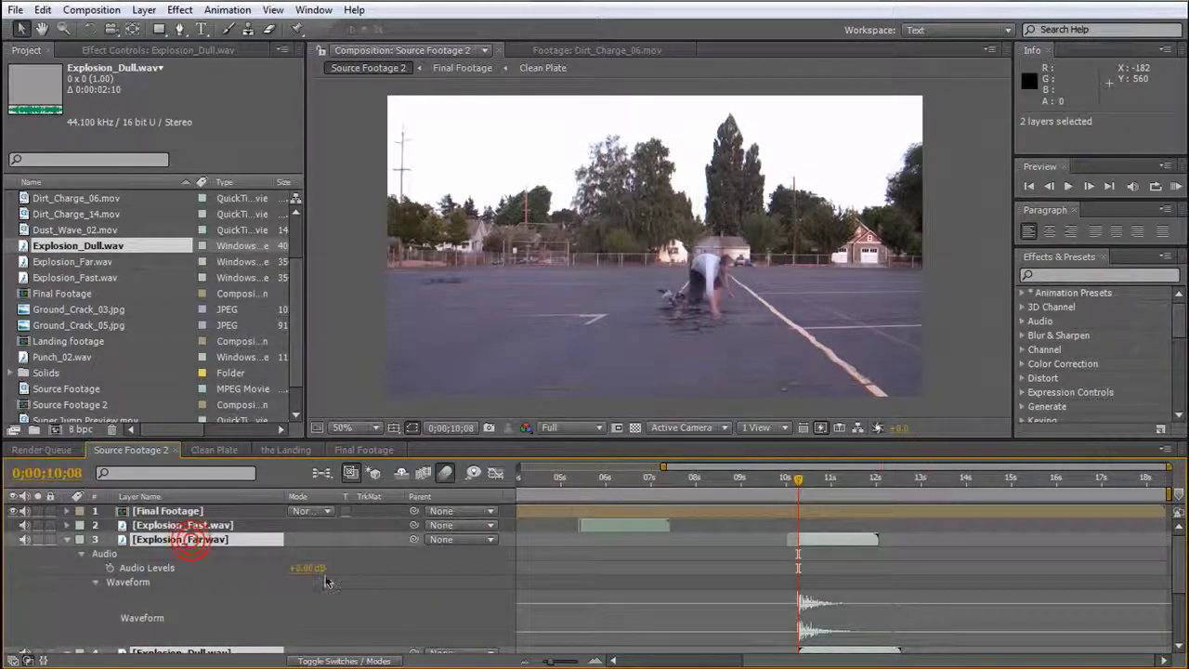
pyautogui.click(303, 567)
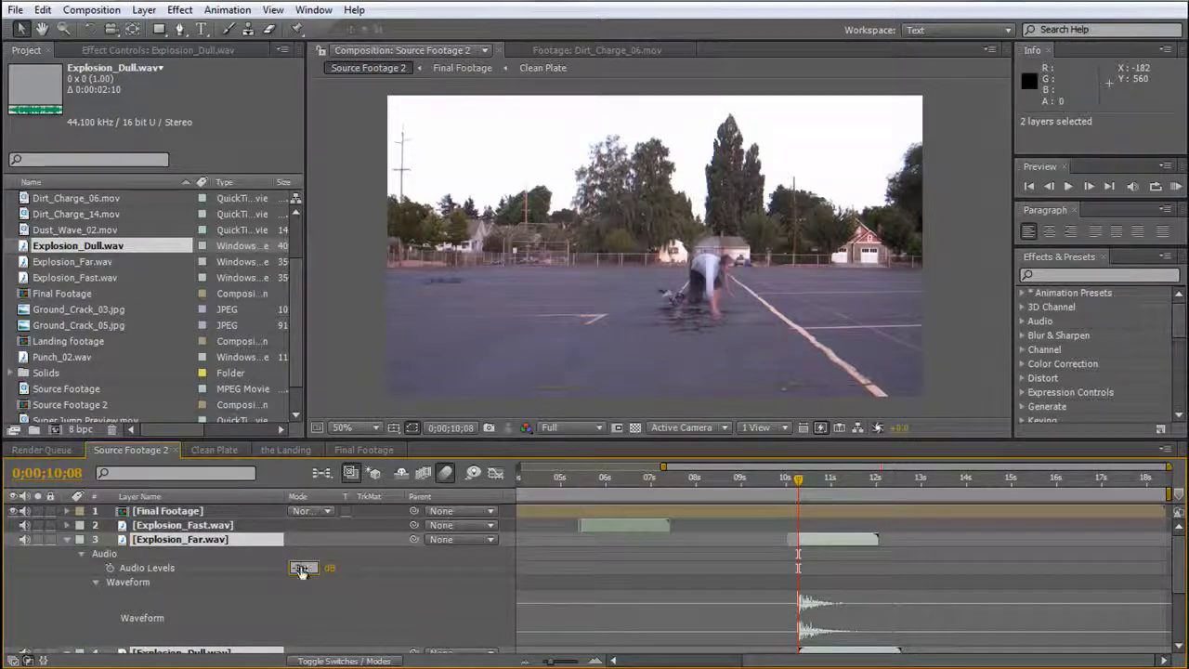
pyautogui.press('Return')
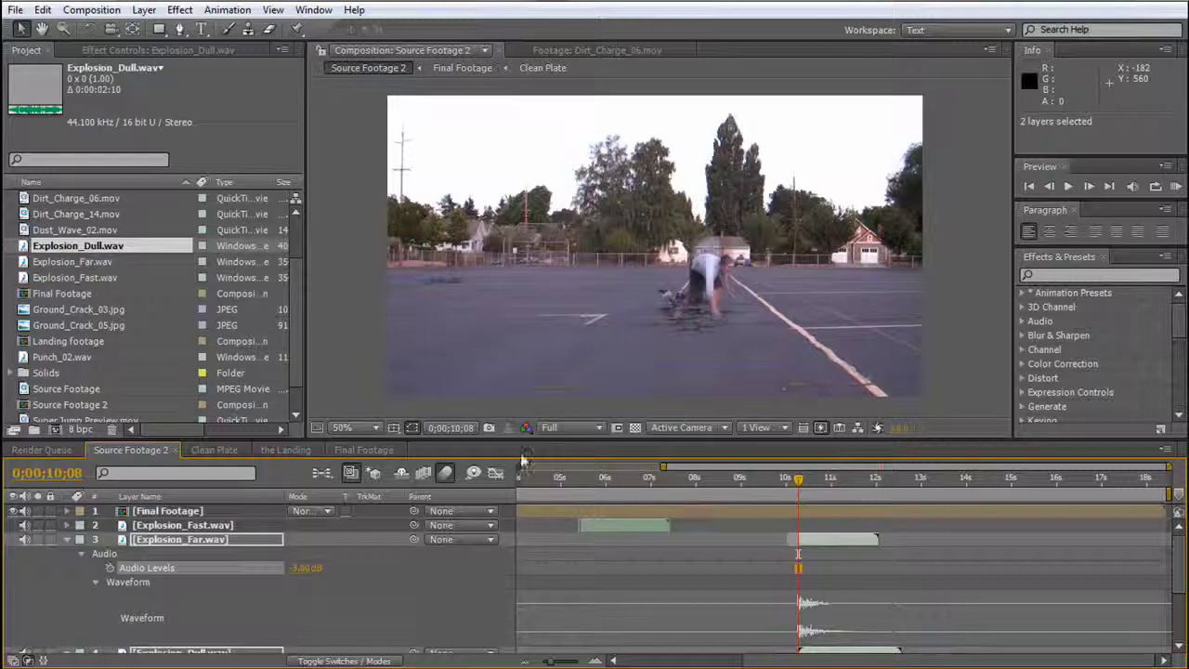
pyautogui.scroll(2, 103, 295)
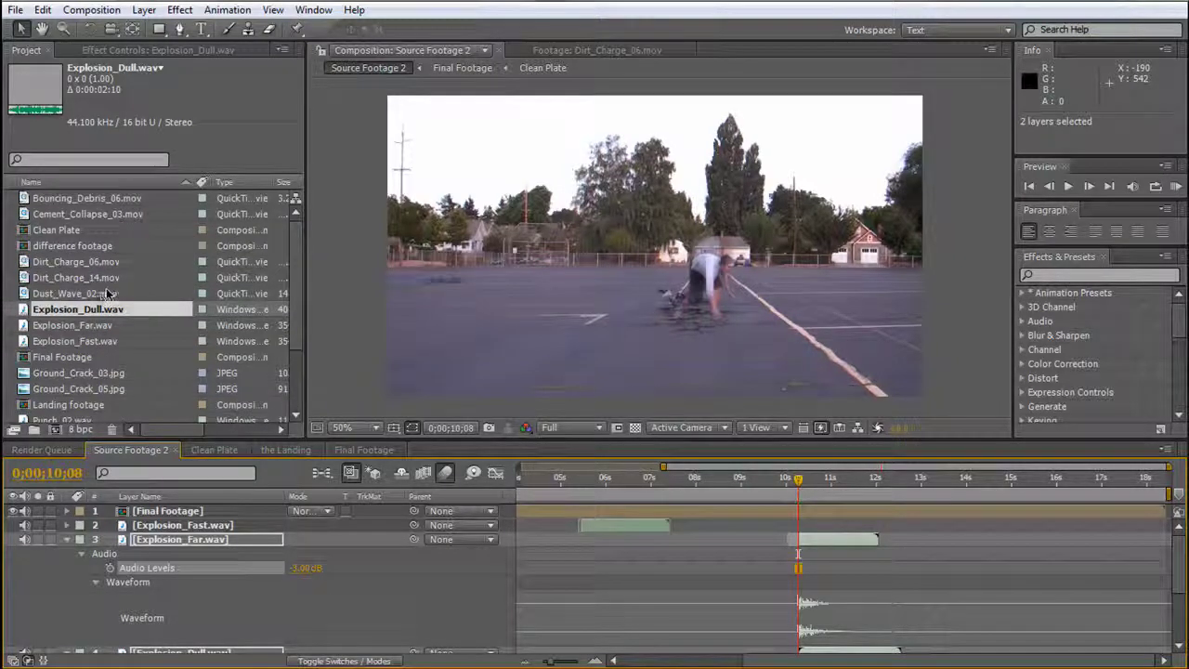
pyautogui.scroll(-3, 107, 295)
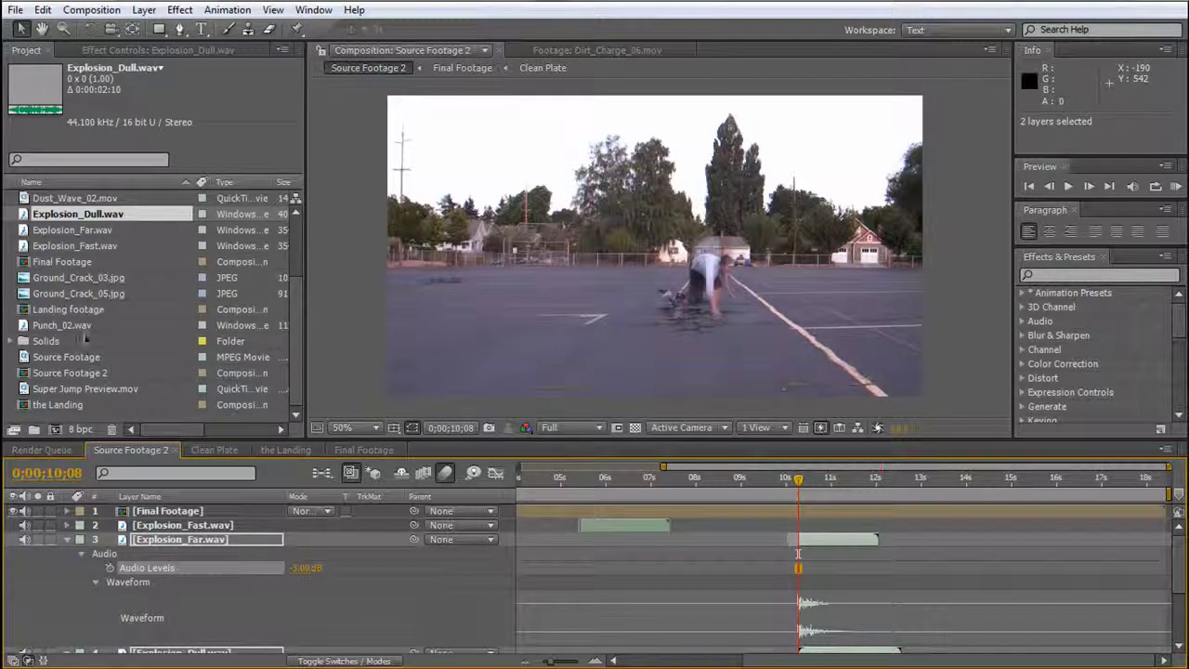
# Add Punch_02.wav and shift it one frame earlier to start at 10;07.
pyautogui.moveTo(79, 327); pyautogui.dragTo(798, 539)
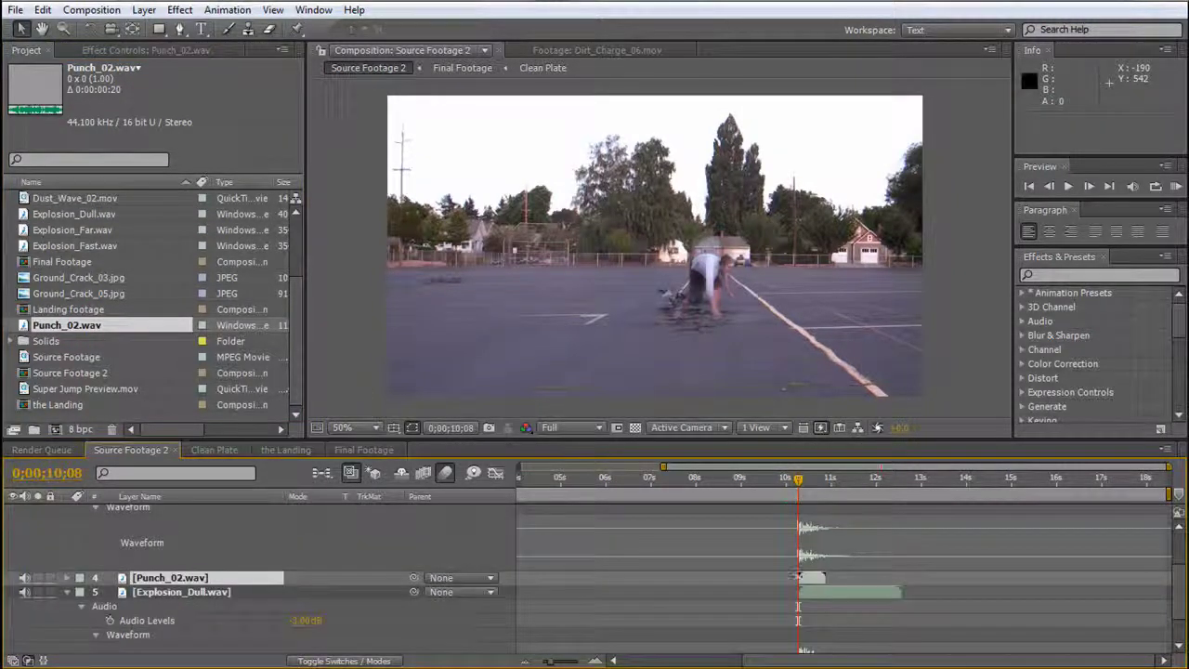
pyautogui.press('l')
pyautogui.press('l')
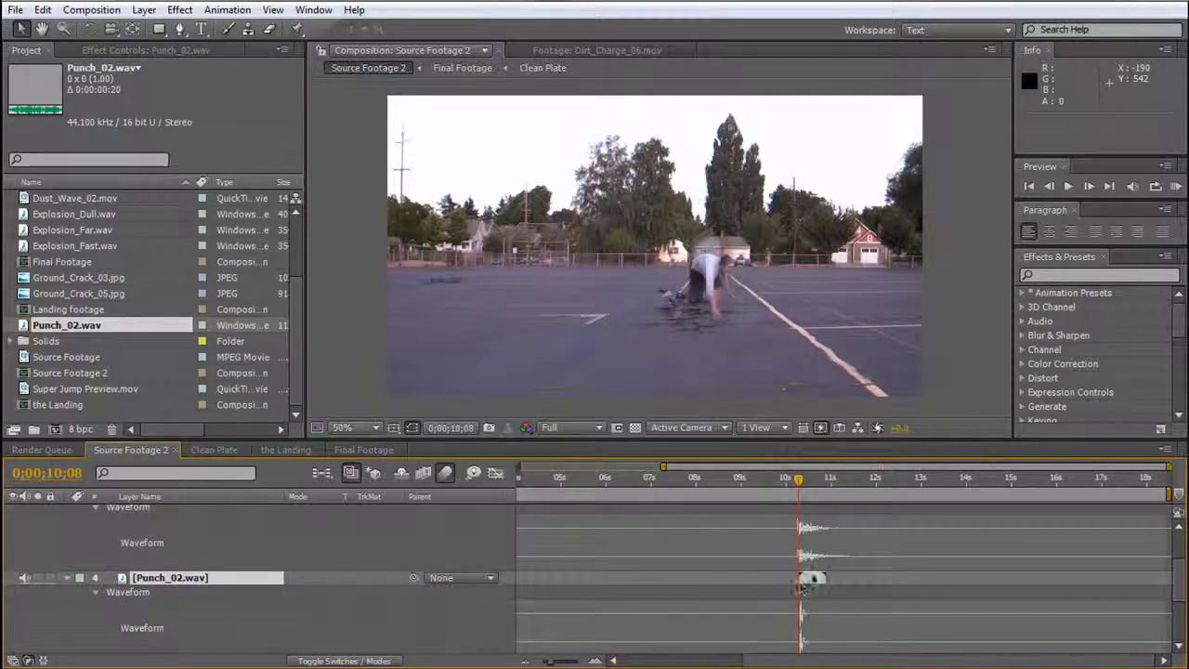
pyautogui.click(813, 580)
pyautogui.moveTo(811, 582); pyautogui.dragTo(811, 584)
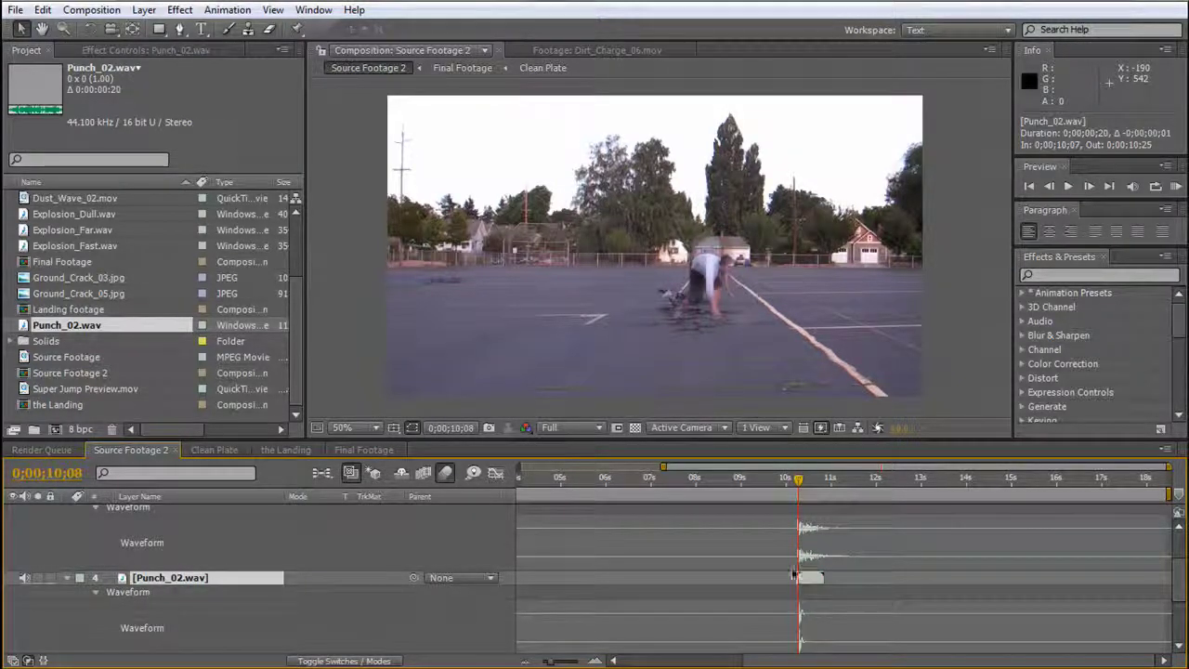
# Collapse the three sound layers' properties and enlarge the viewer and project list.
pyautogui.scroll(3, 262, 609)
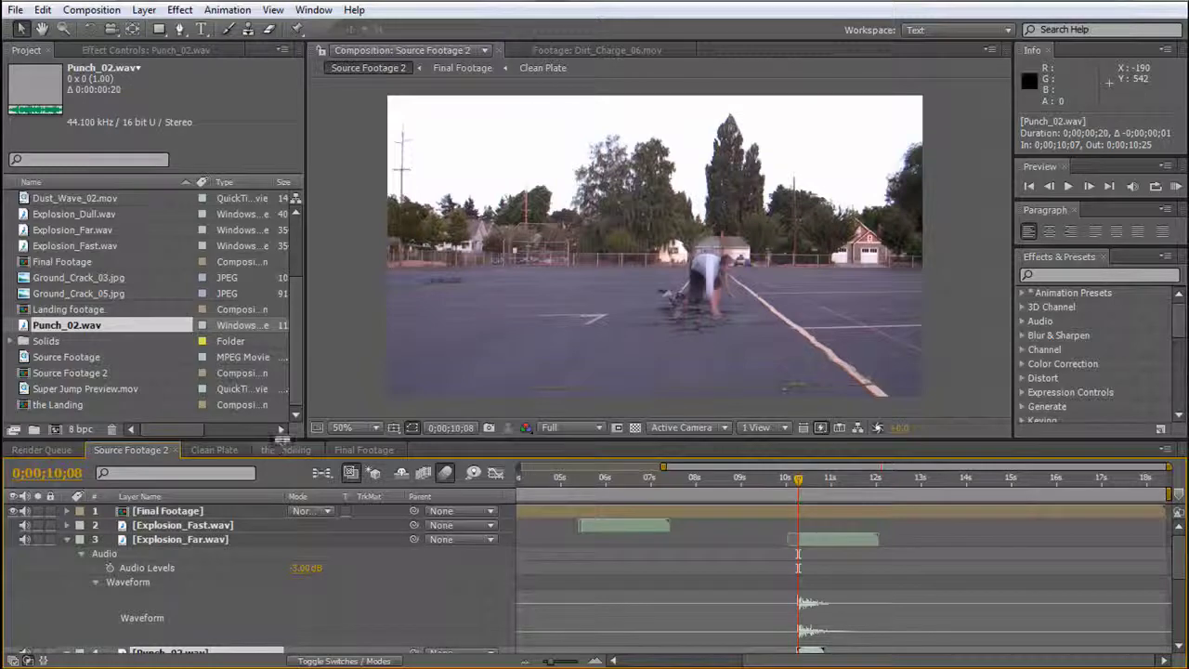
pyautogui.moveTo(281, 438); pyautogui.dragTo(288, 274)
pyautogui.scroll(-1, 671, 417)
pyautogui.scroll(1, 897, 488)
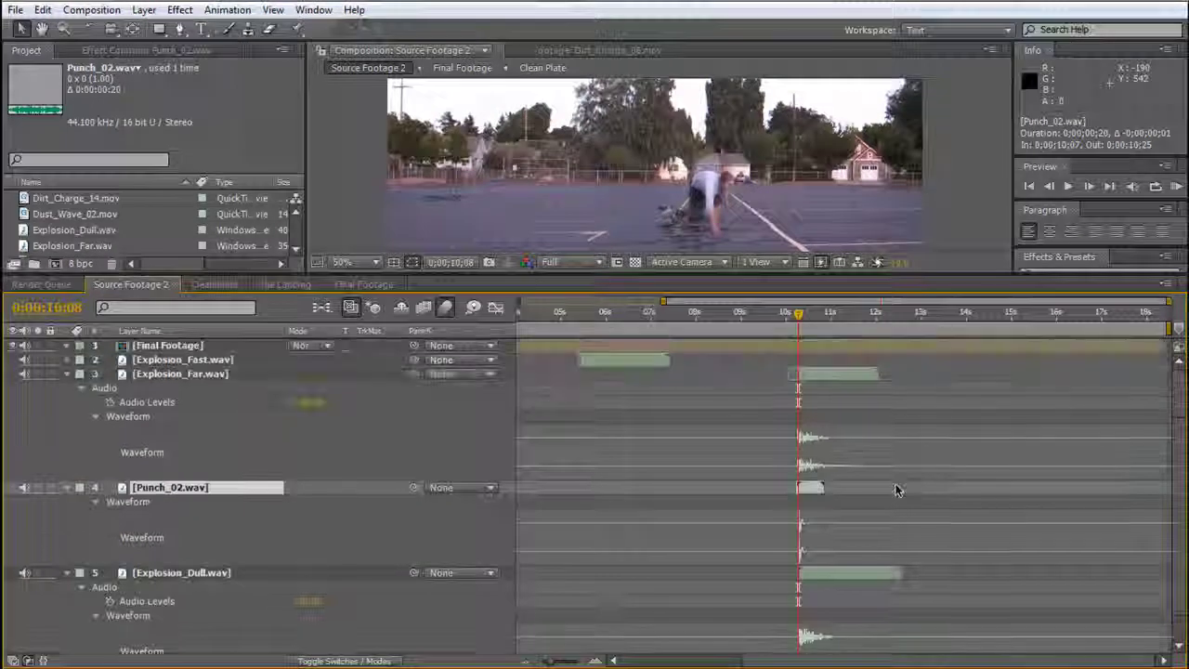
pyautogui.click(67, 373)
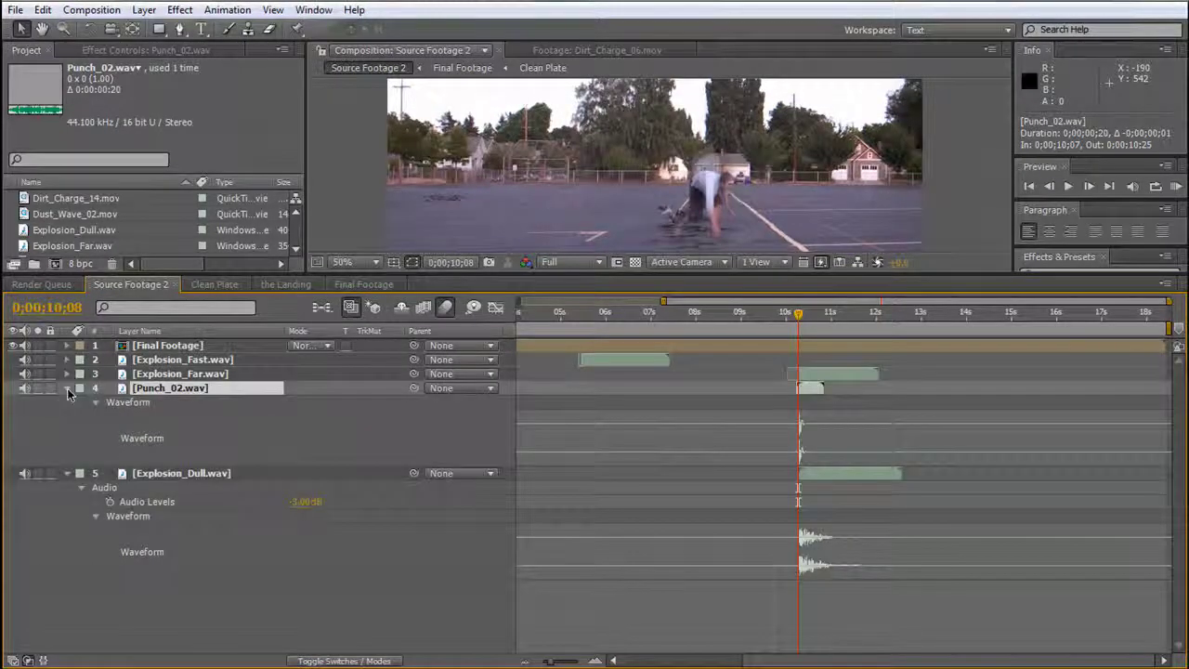
pyautogui.click(67, 387)
pyautogui.click(66, 402)
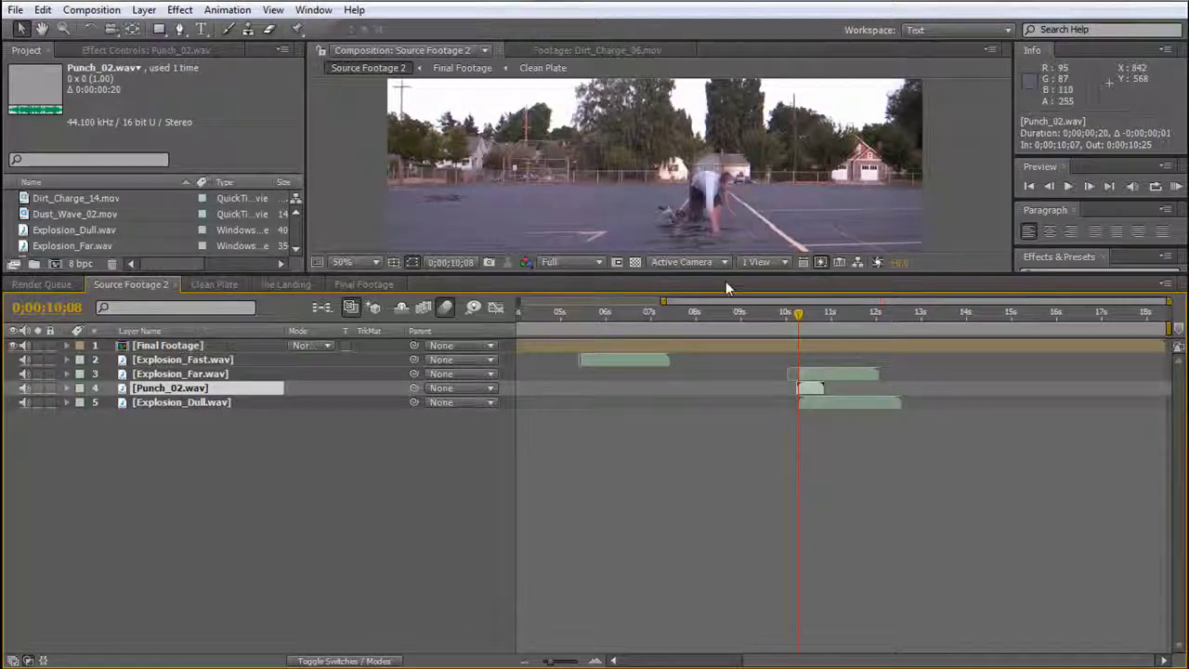
pyautogui.moveTo(729, 275); pyautogui.dragTo(557, 429)
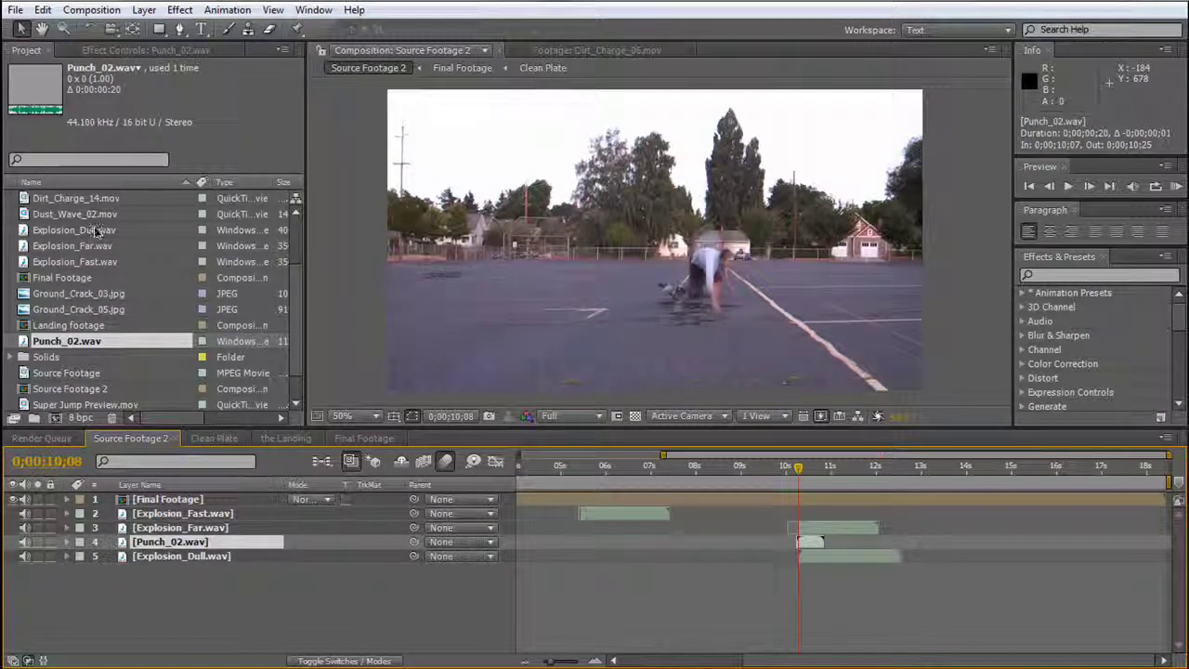
# Add another Explosion_Dull.wav copy and trim a few frames off its start.
pyautogui.moveTo(93, 232); pyautogui.dragTo(810, 569)
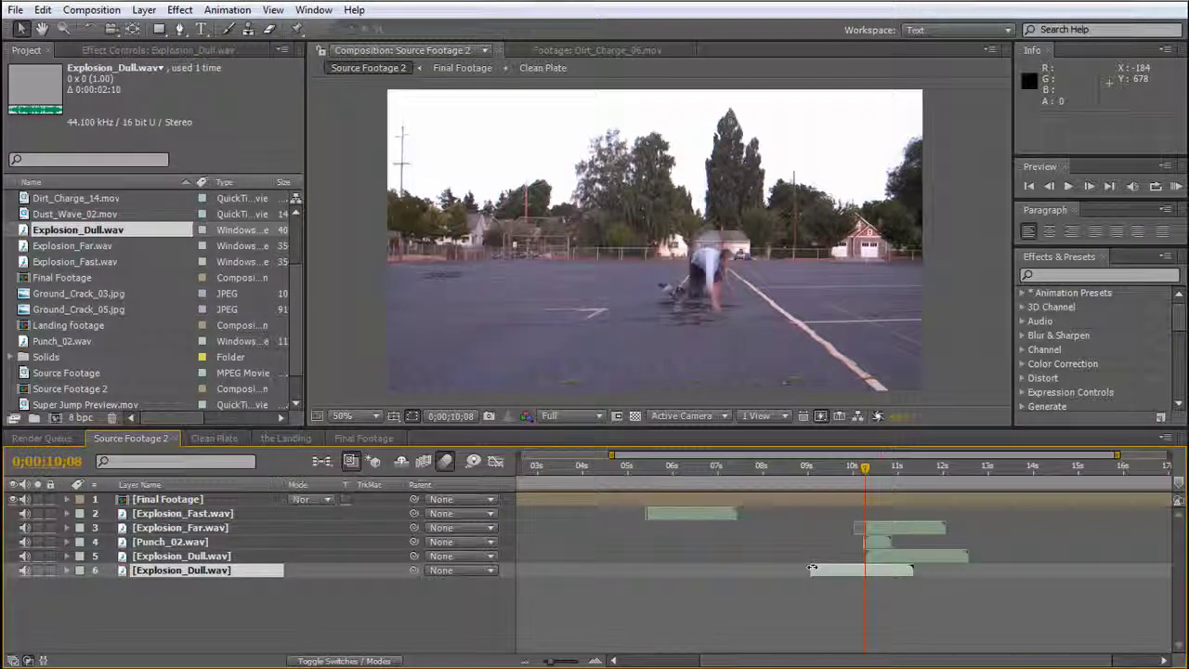
pyautogui.press('l')
pyautogui.press('l')
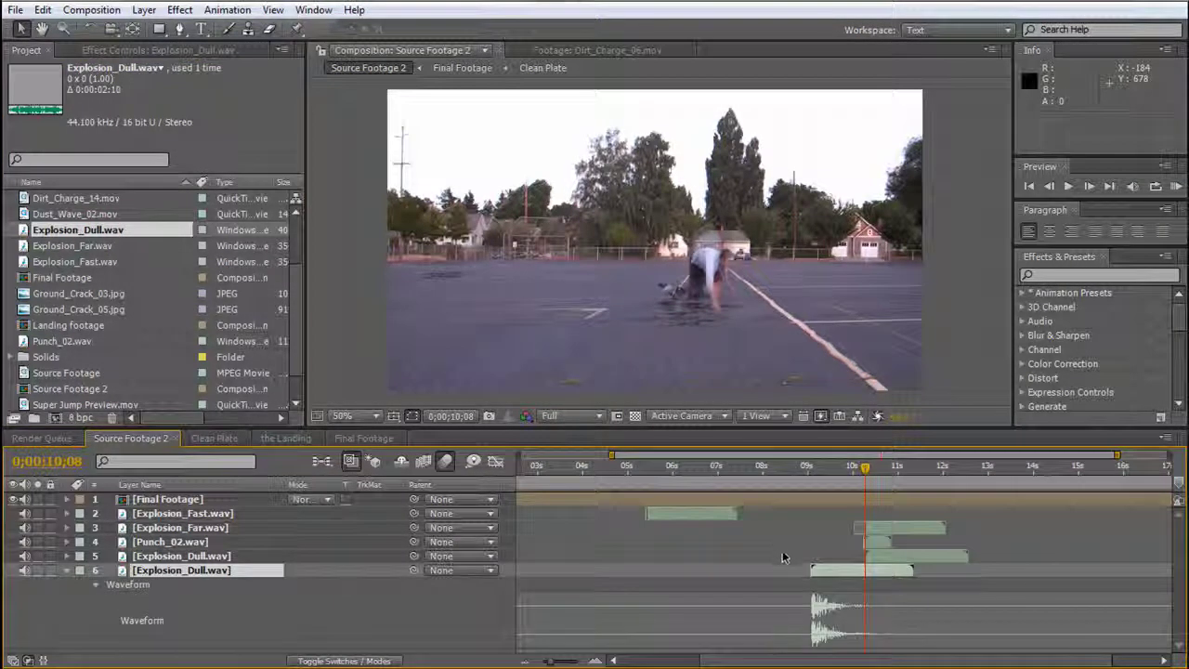
pyautogui.moveTo(812, 571); pyautogui.dragTo(834, 571)
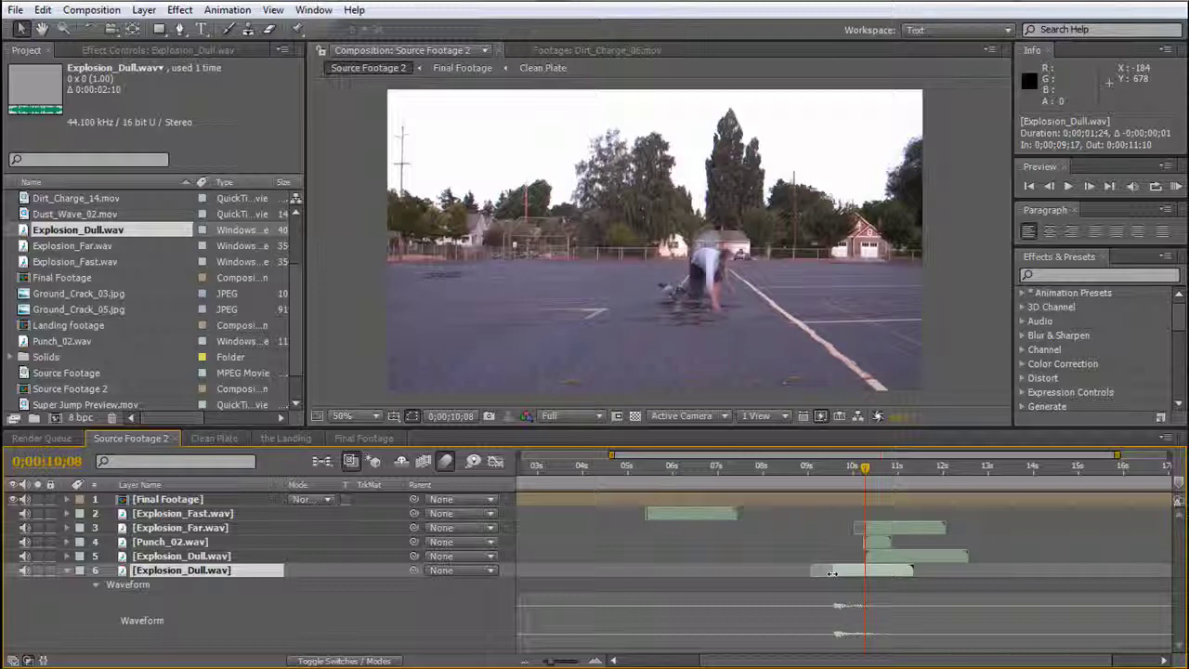
pyautogui.moveTo(838, 572); pyautogui.dragTo(841, 572)
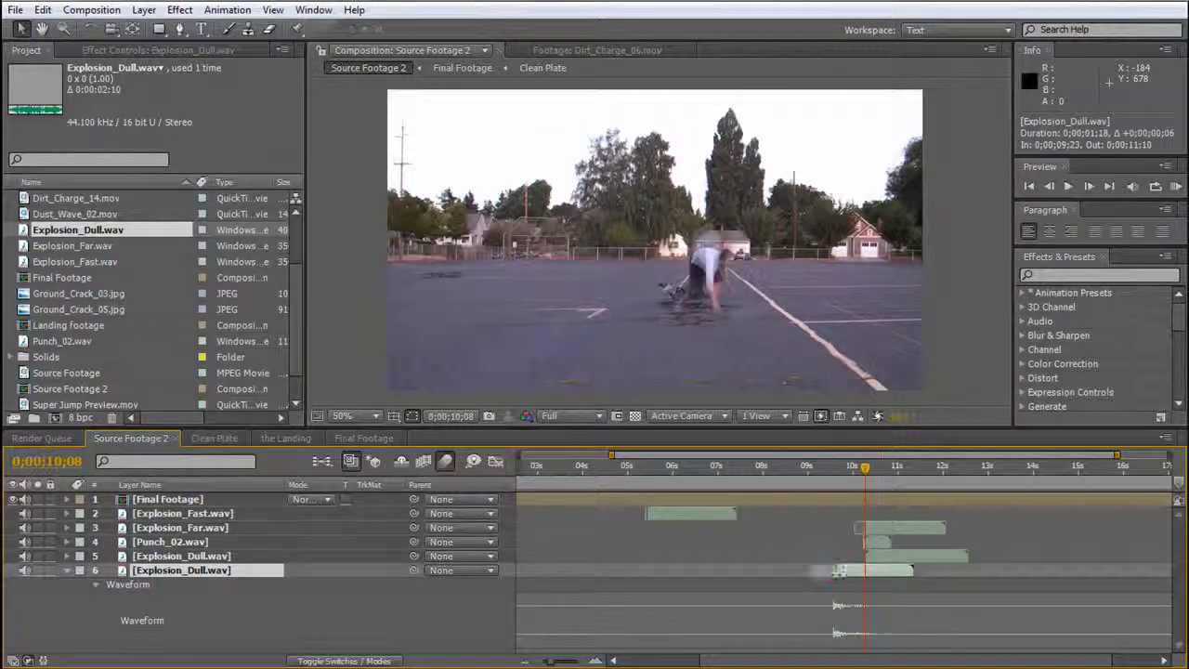
# Time-reverse the Explosion_Dull copy and slide it earlier to lead into the landing.
pyautogui.rightClick(160, 574)
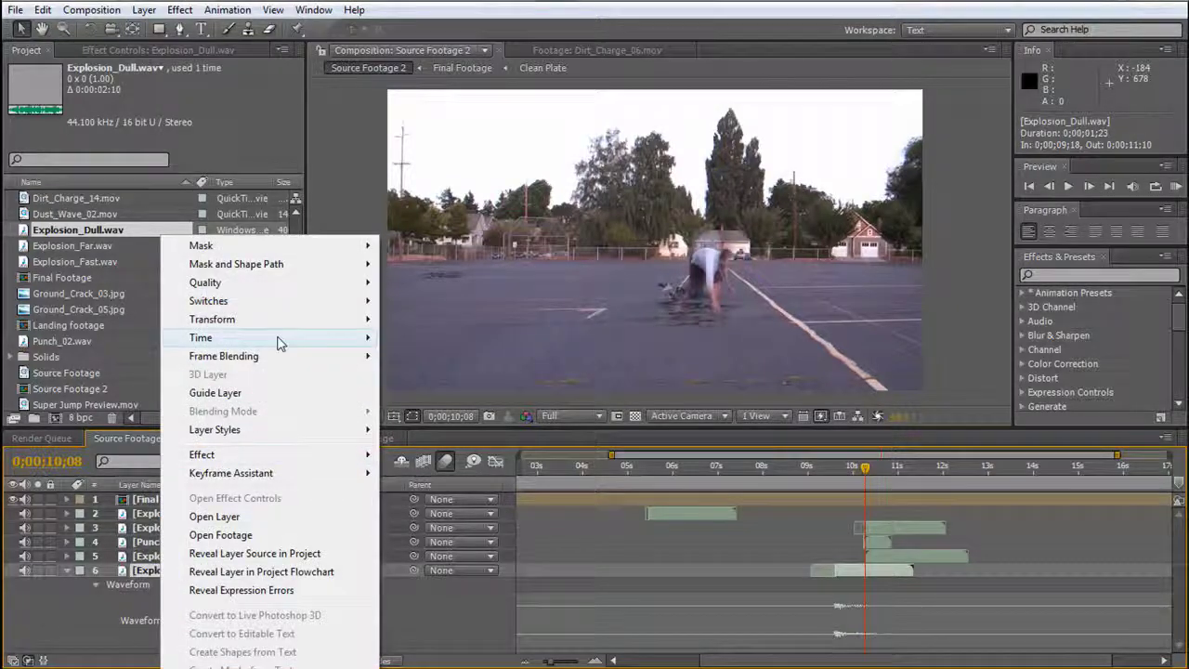
pyautogui.moveTo(369, 348)
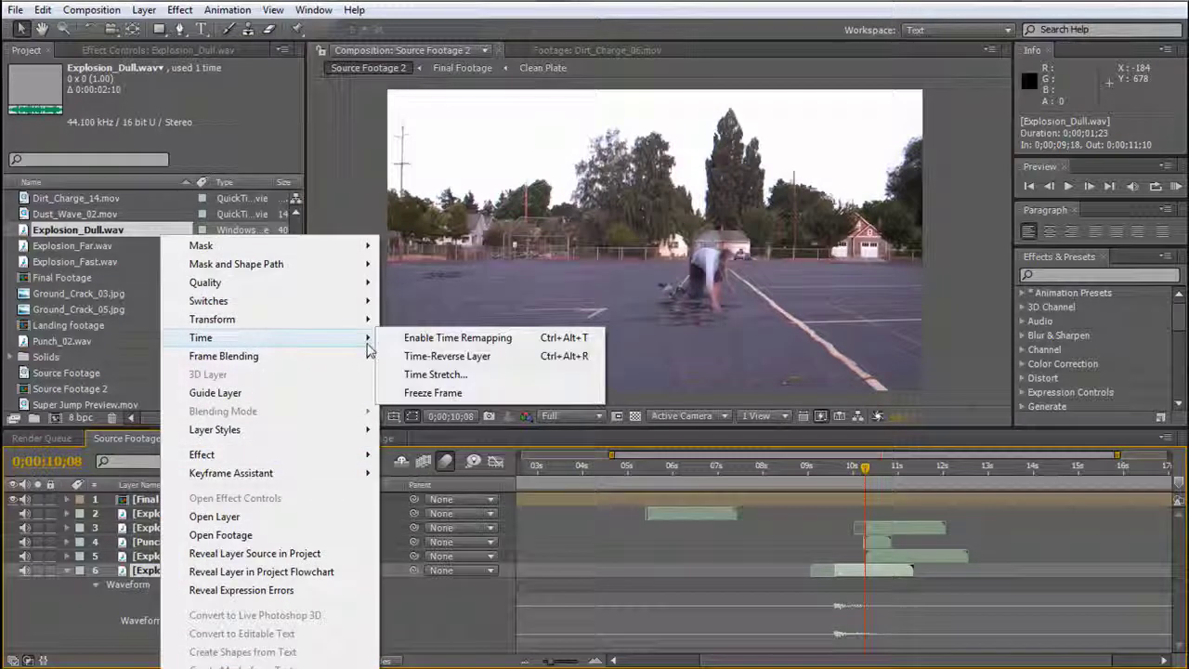
pyautogui.click(455, 358)
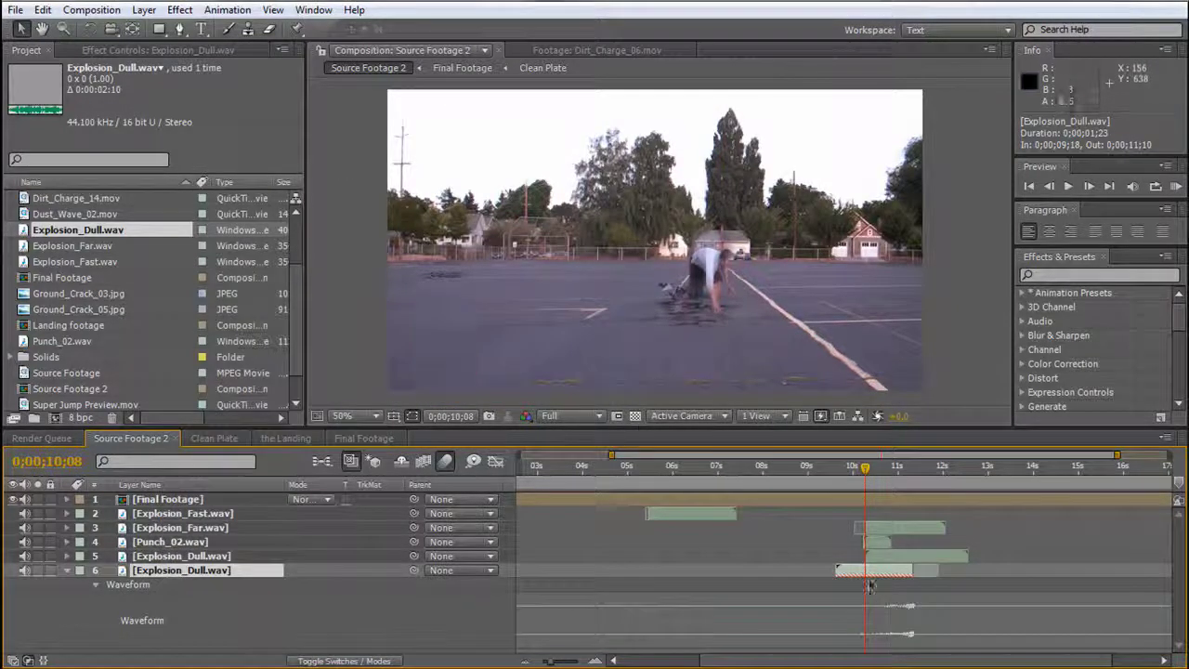
pyautogui.moveTo(908, 572); pyautogui.dragTo(862, 576)
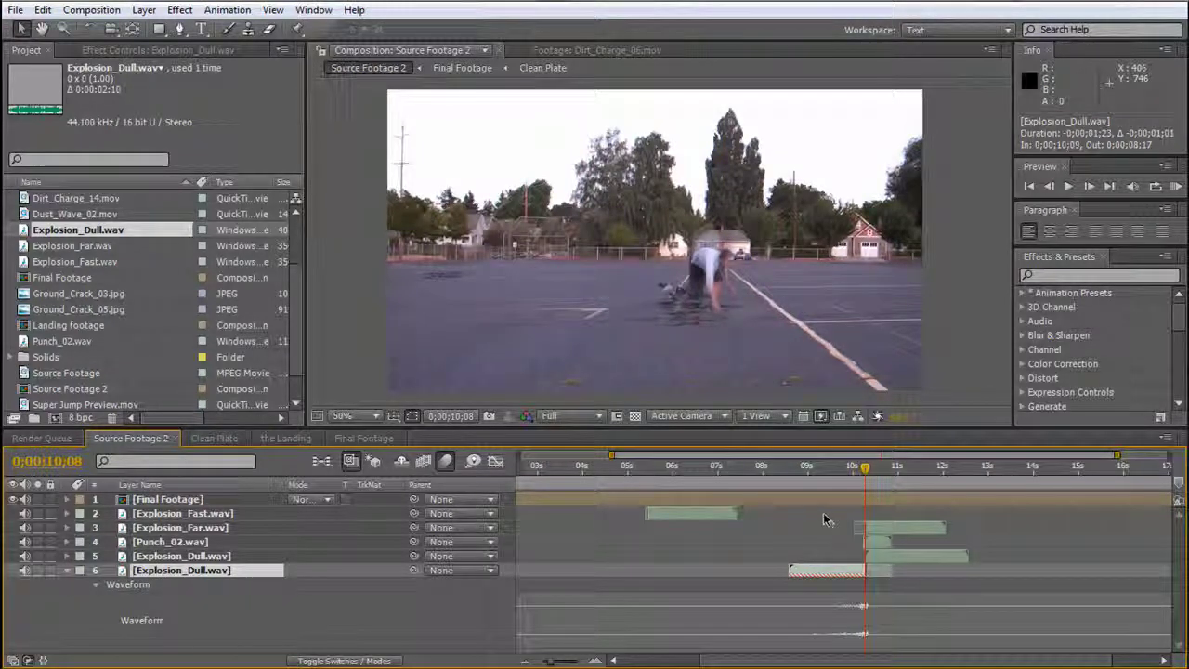
# Scrub from about 8;26 to preview the landing, then hide the layer's waveform.
pyautogui.click(802, 470)
pyautogui.moveTo(823, 475); pyautogui.dragTo(947, 467)
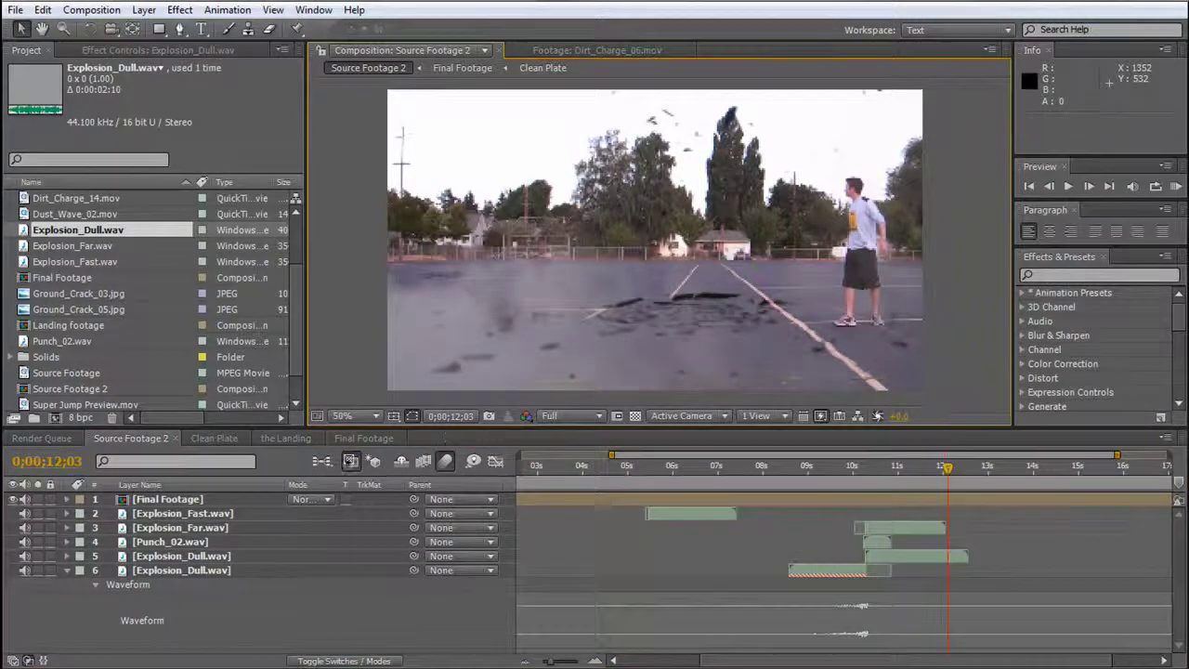
pyautogui.press(',')
pyautogui.click(67, 570)
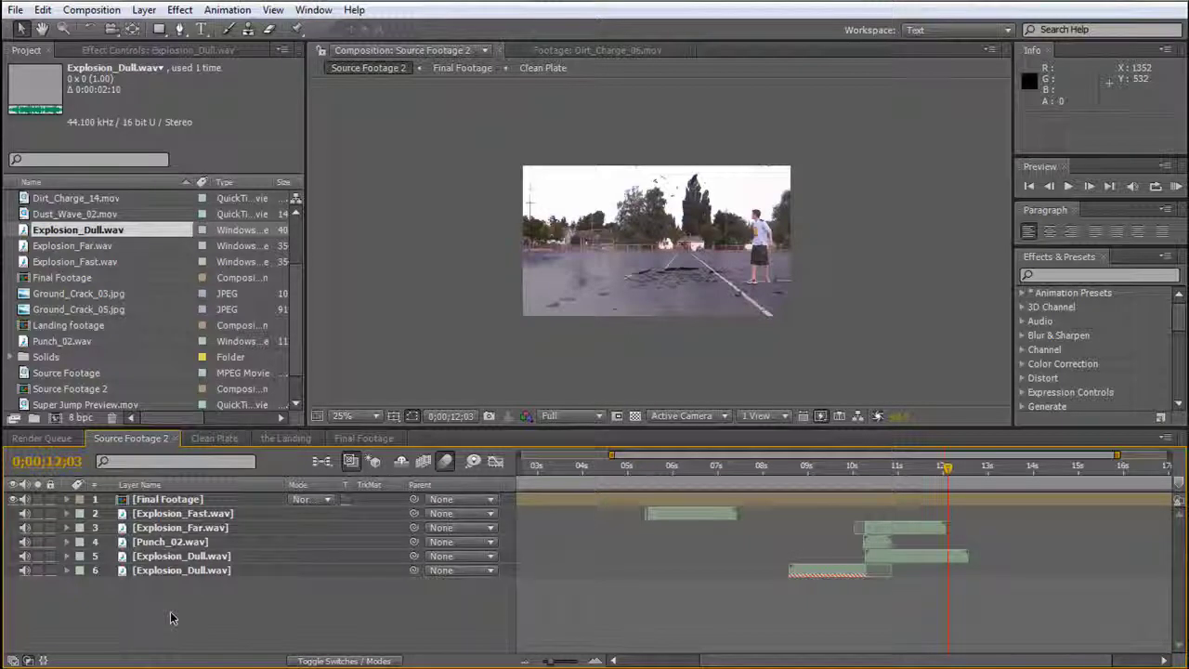
# Add two adjustment layers with Ctrl+Alt+Y and name the lower one 'ratio'.
pyautogui.hotkey('ctrl', 'alt', 'y')
pyautogui.hotkey('ctrl', 'alt', 'y')
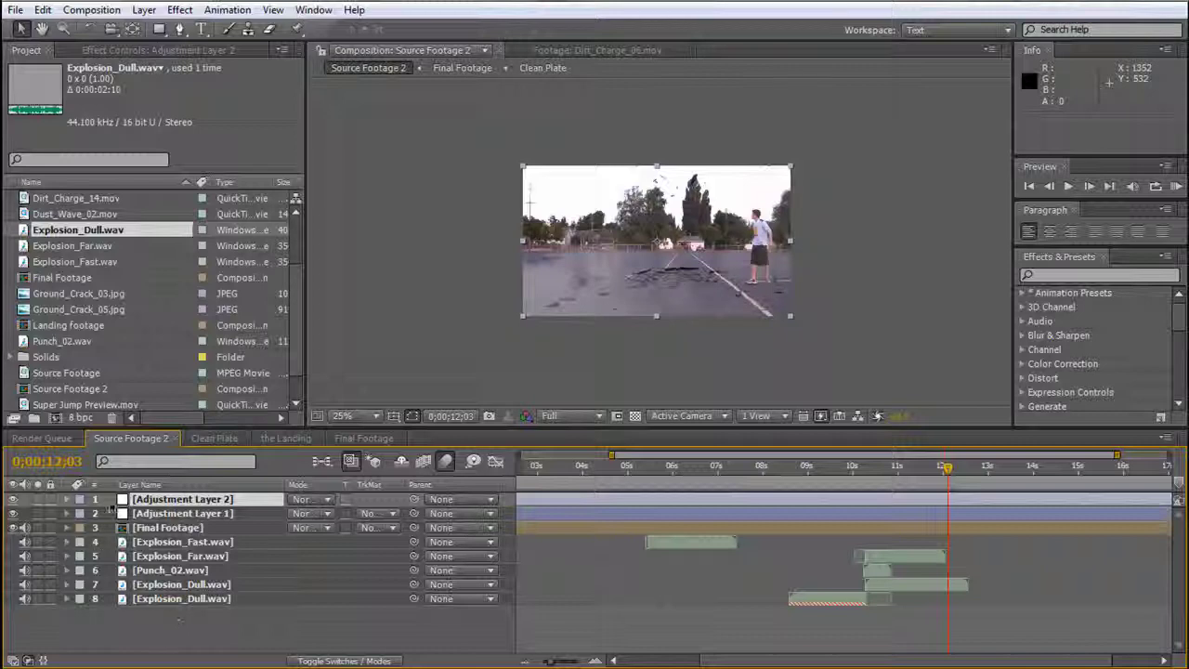
pyautogui.click(182, 512)
pyautogui.press('Return')
pyautogui.write('ratio')
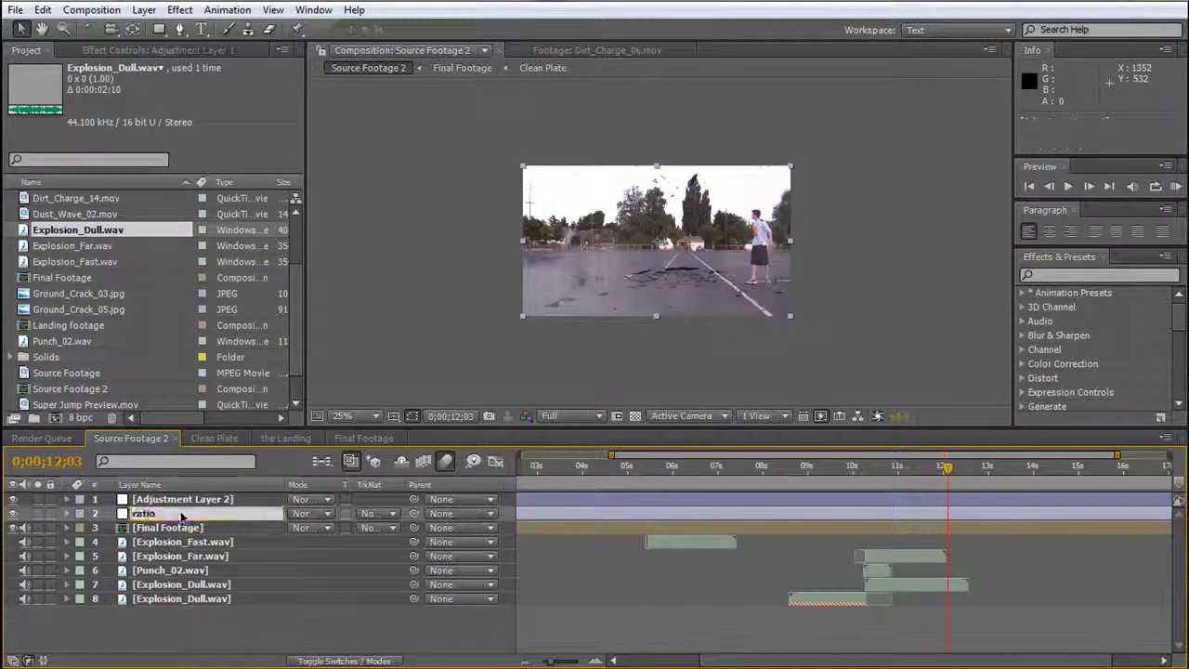
pyautogui.press('Return')
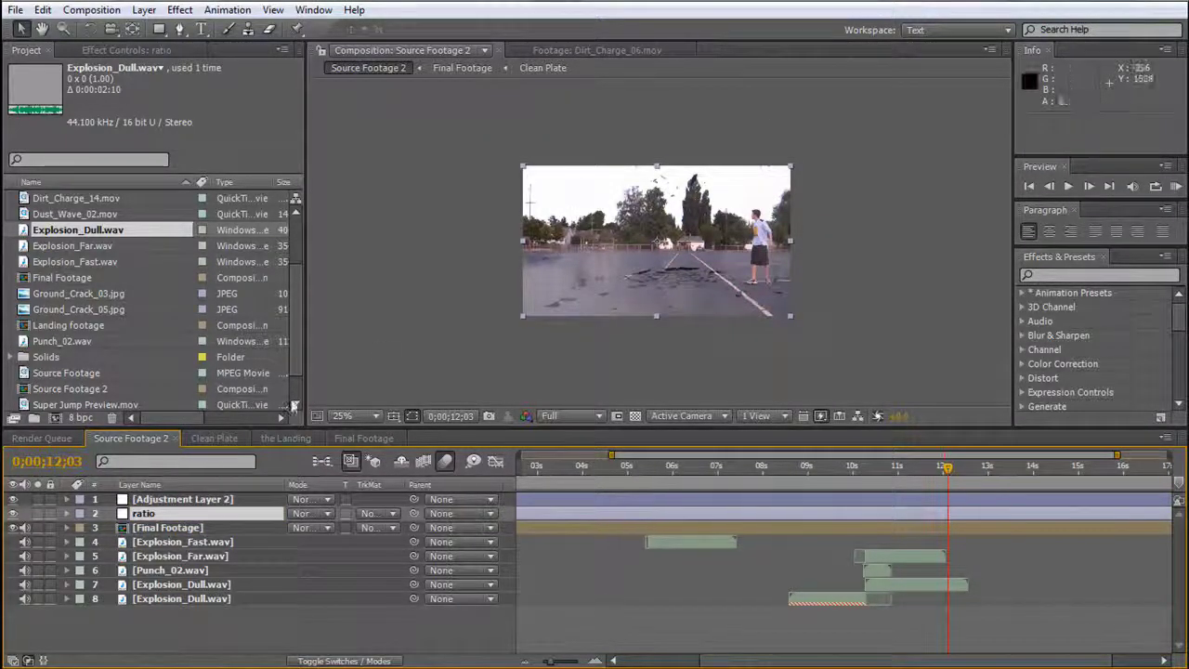
# Rename the top adjustment layer 'color correction' and return the view to 50%.
pyautogui.click(173, 499)
pyautogui.press('Return')
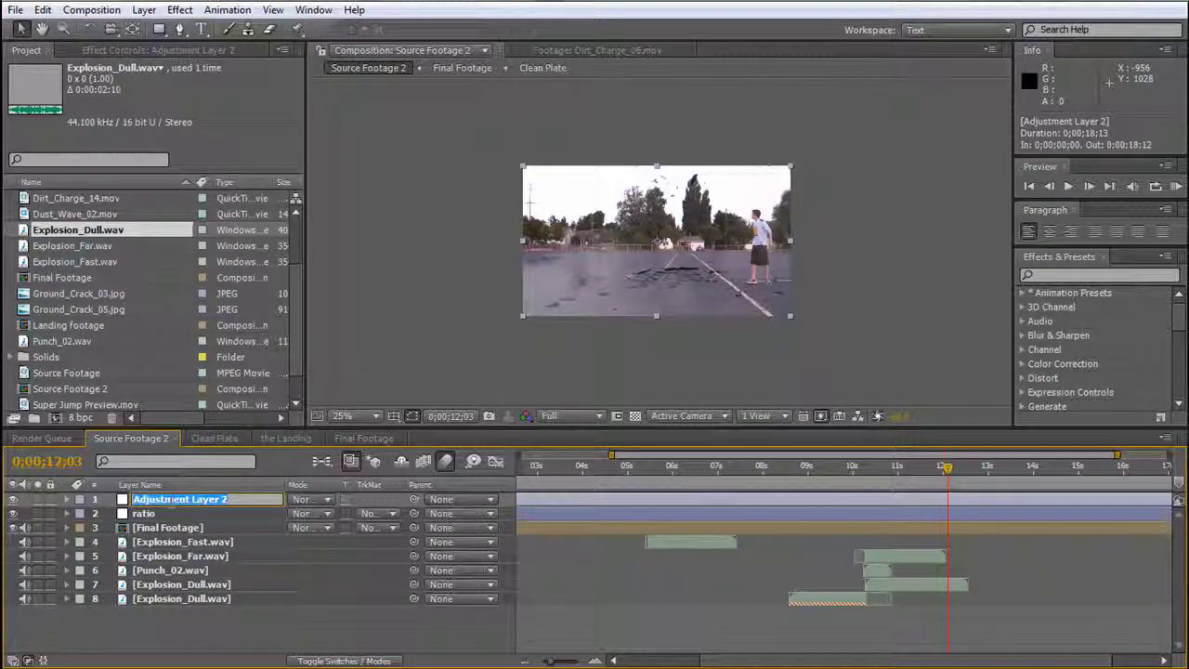
pyautogui.write('ct')
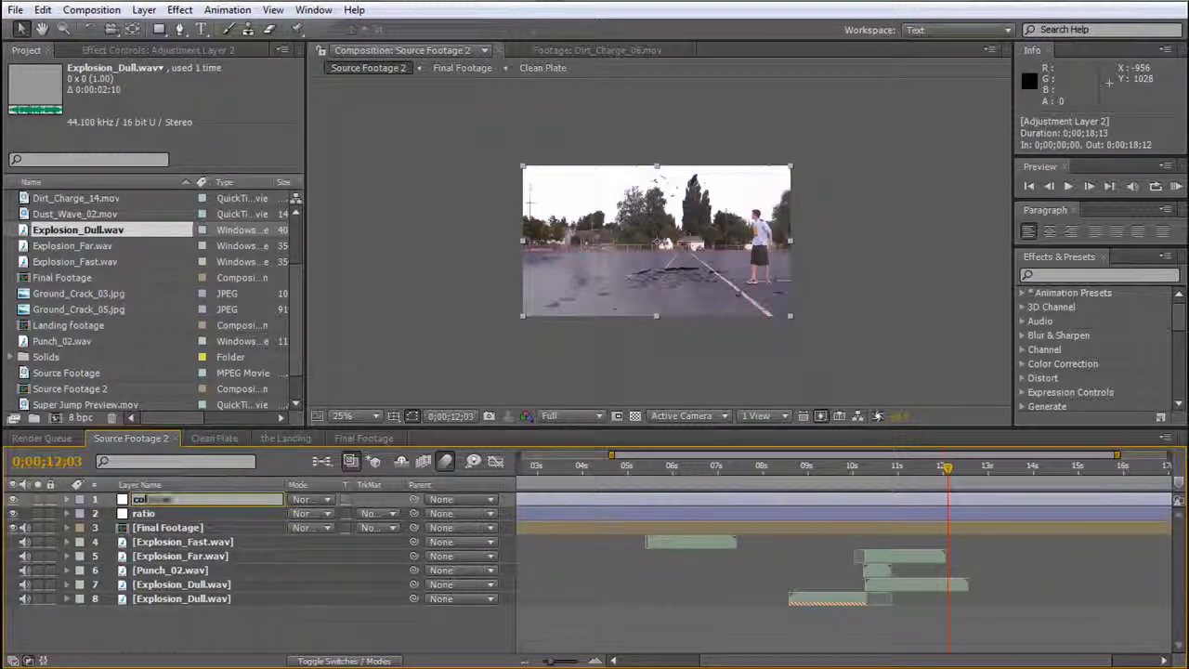
pyautogui.write('or correction')
pyautogui.press('Return')
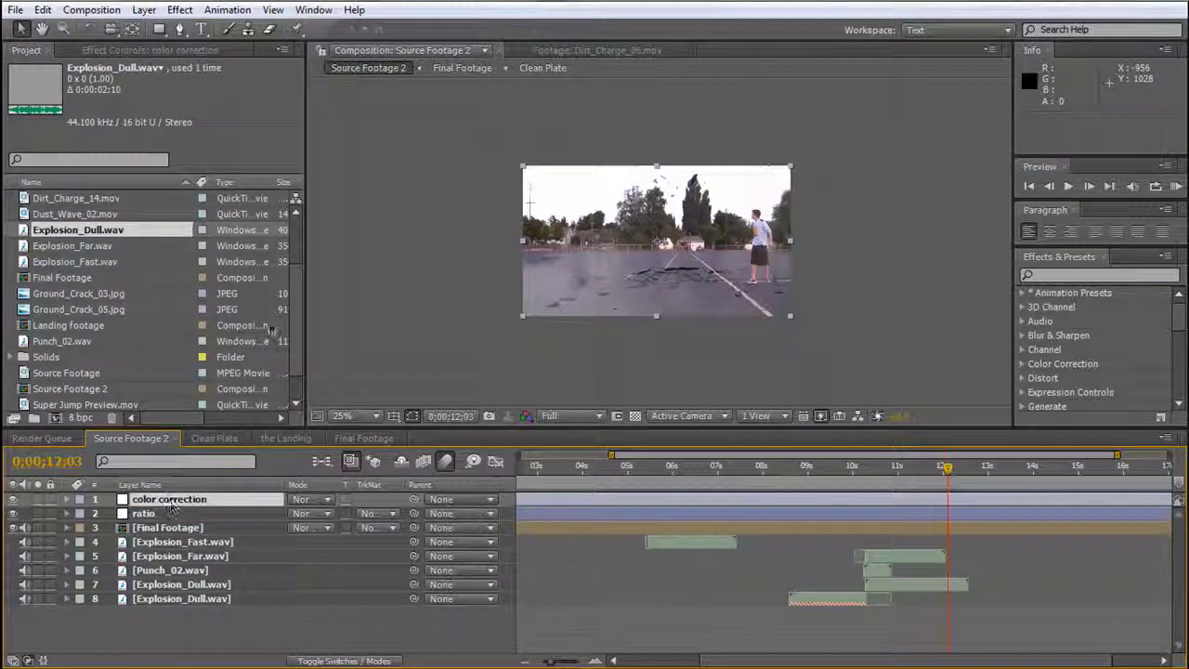
pyautogui.click(917, 241)
pyautogui.press('.')
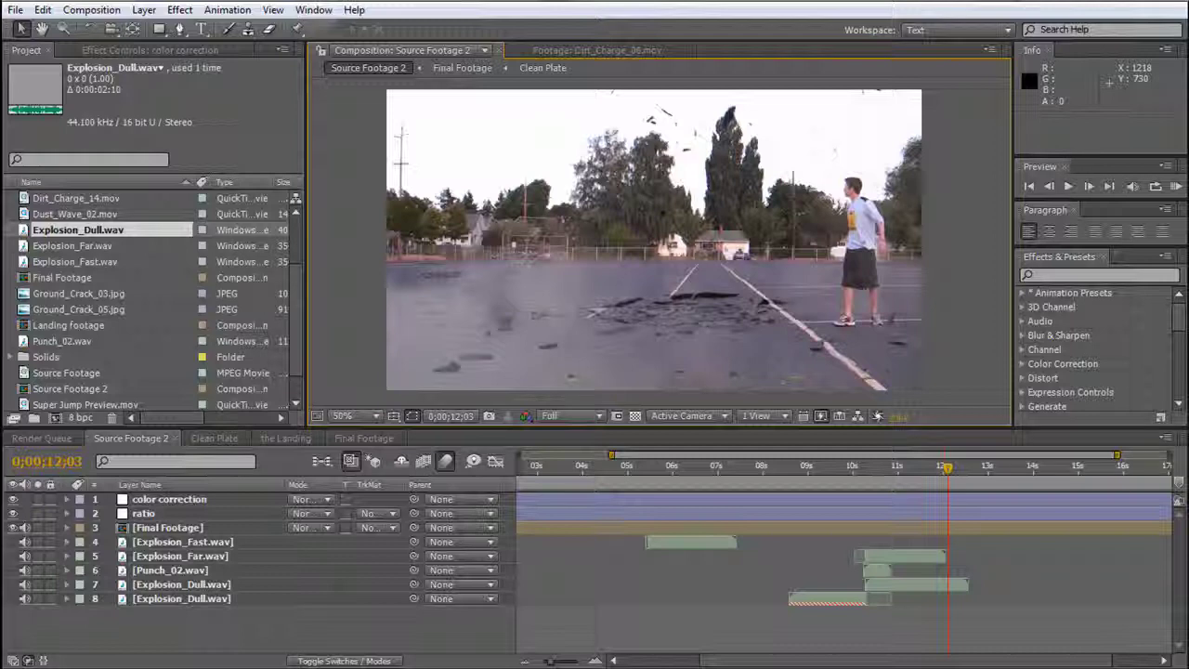
# Switch to the Video Copilot AE Presets page and scroll to 06. Aspect Ratio Letterbox.
pyautogui.hotkey('alt', 'Tab')
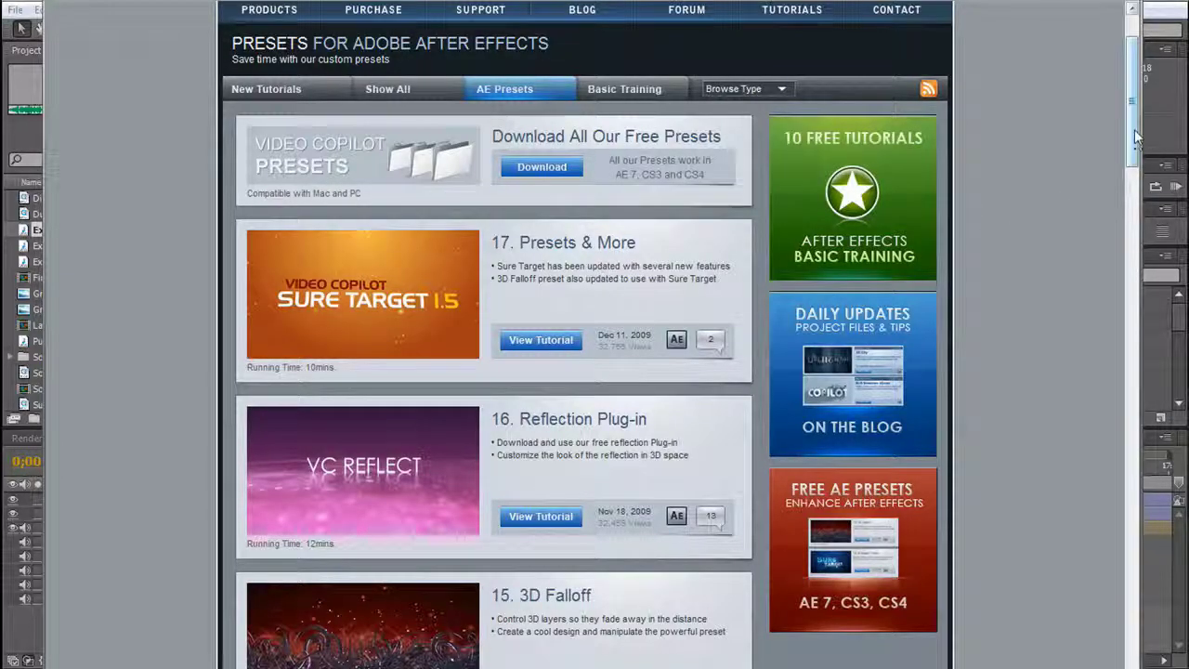
pyautogui.moveTo(1134, 129); pyautogui.dragTo(1133, 429)
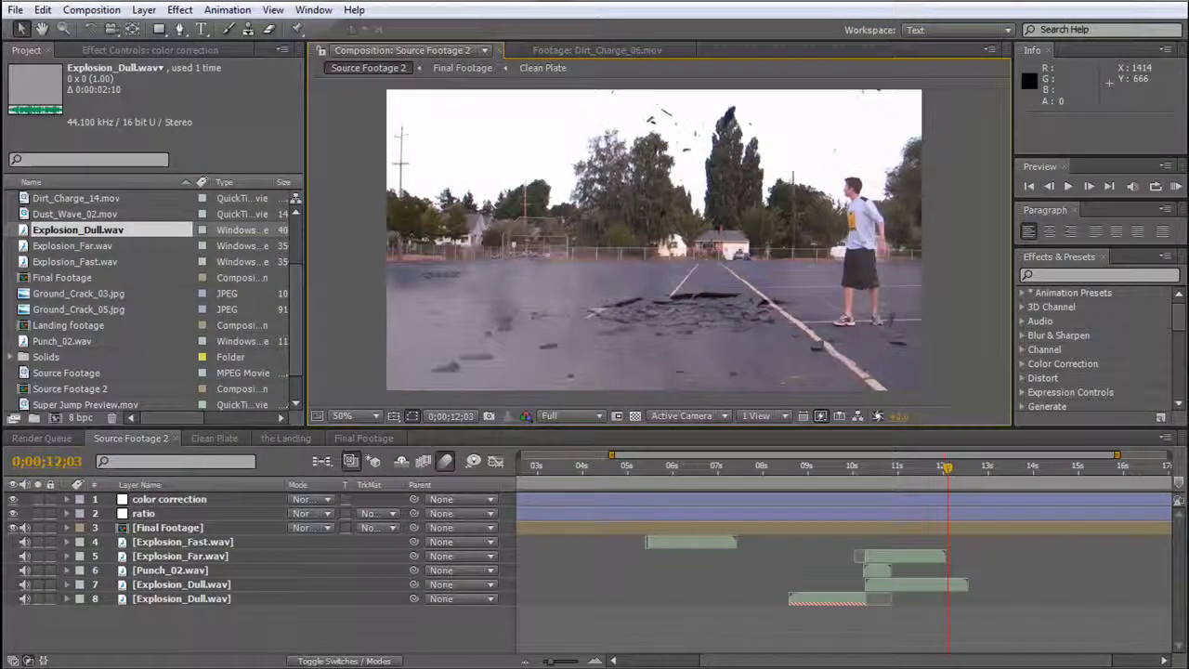
# Search 'afte' in Effects & Presets and apply AfterShake_Footage to the Final Footage layer.
pyautogui.click(1096, 274)
pyautogui.write('aft')
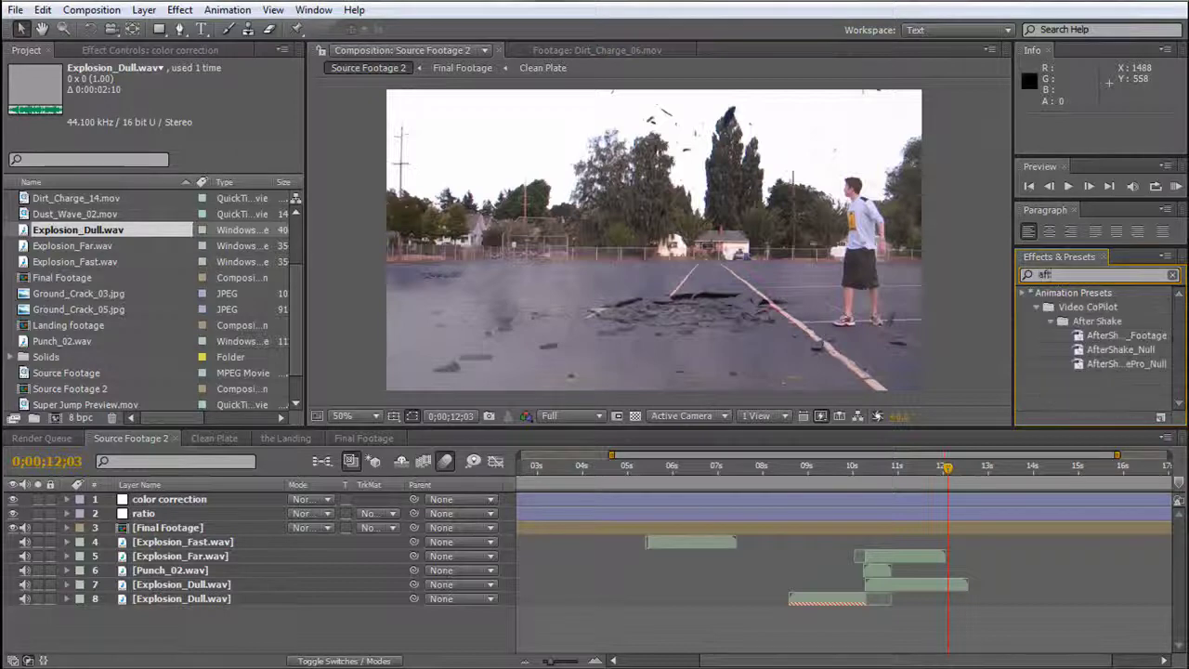
pyautogui.write('ershak')
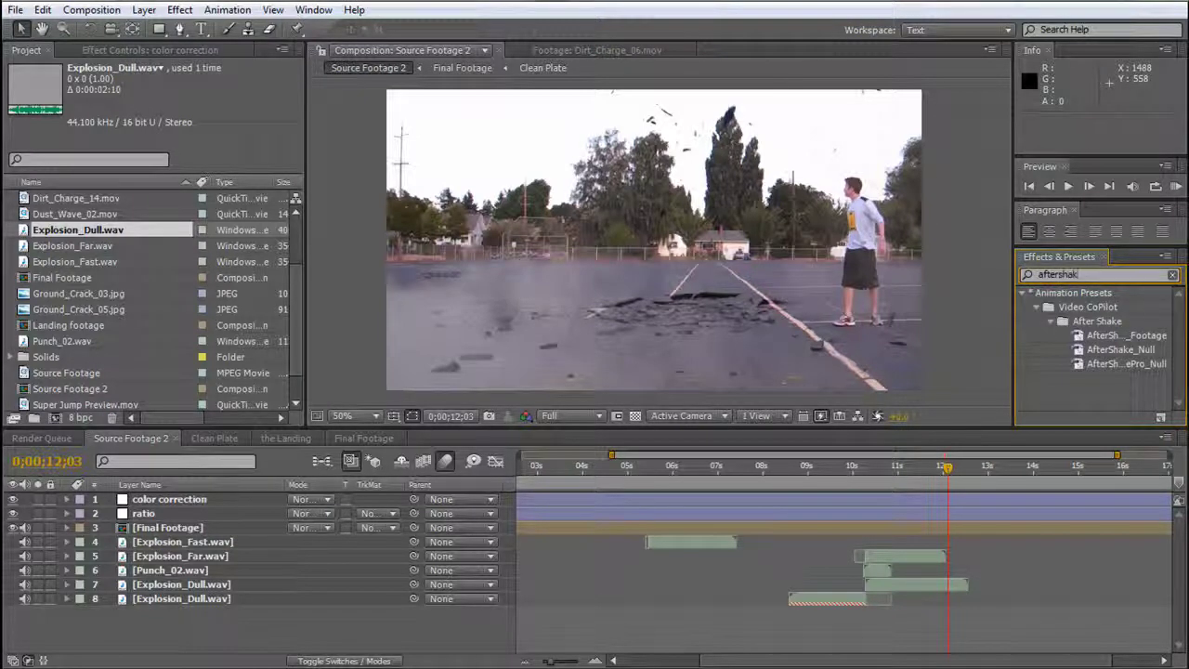
pyautogui.moveTo(1134, 335); pyautogui.dragTo(149, 527)
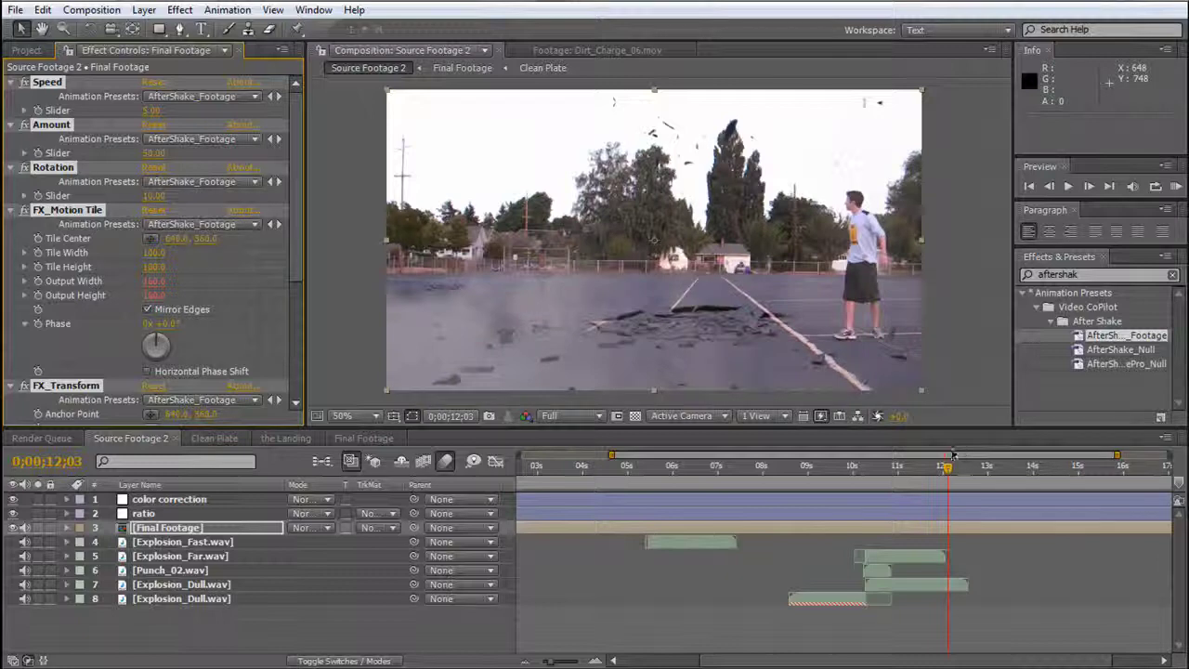
# Scrub around 10;09 to preview the shake, ending at 0;00;06;17.
pyautogui.moveTo(943, 477); pyautogui.dragTo(863, 471)
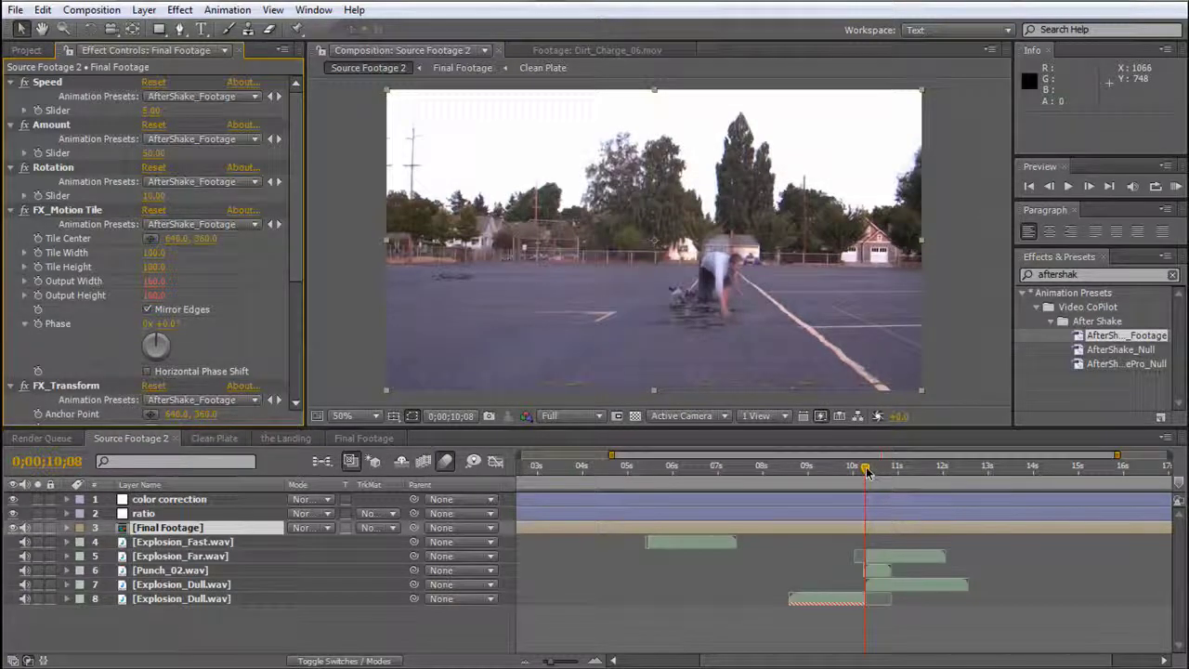
pyautogui.moveTo(867, 472)
pyautogui.mouseDown()
pyautogui.moveTo(881, 473)
pyautogui.moveTo(858, 479)
pyautogui.mouseUp()
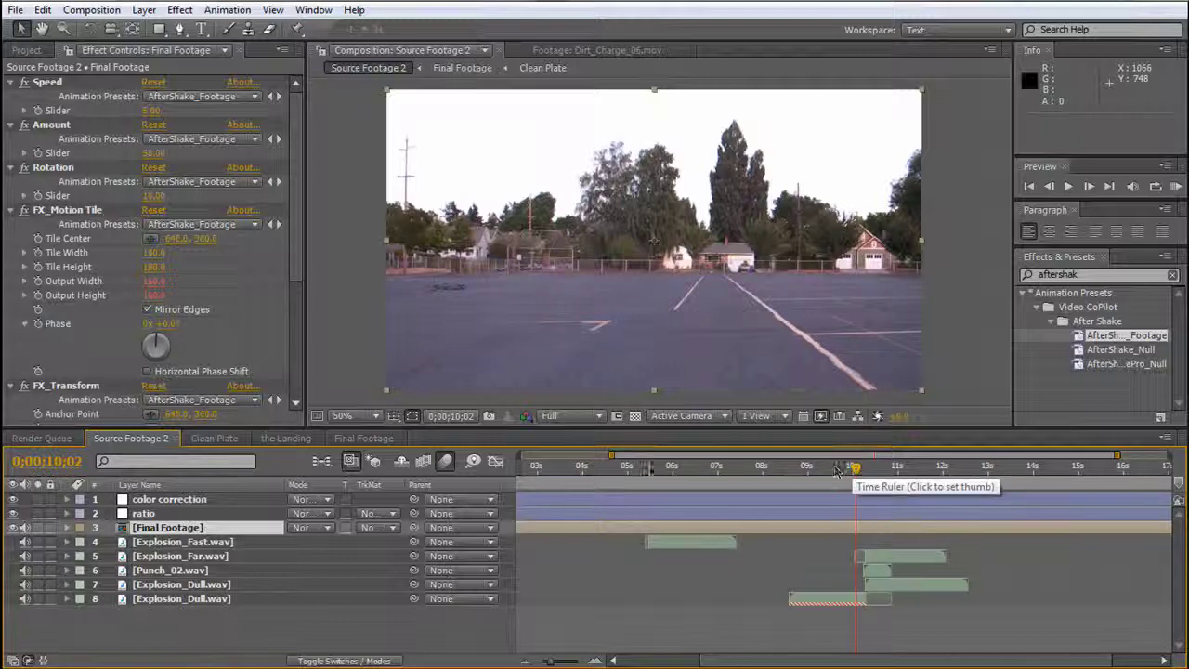
pyautogui.moveTo(651, 471); pyautogui.dragTo(698, 470)
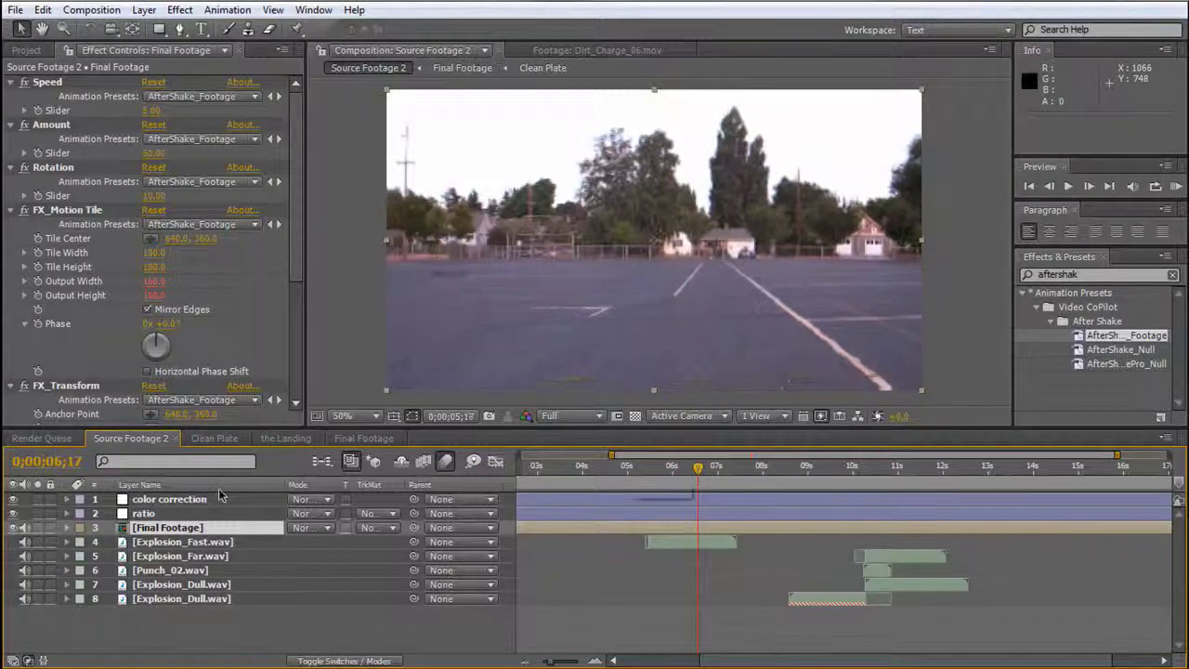
# Select the ratio layer, then open the 06. Aspect Ratio Letterbox tutorial page on Video Copilot.
pyautogui.click(122, 513)
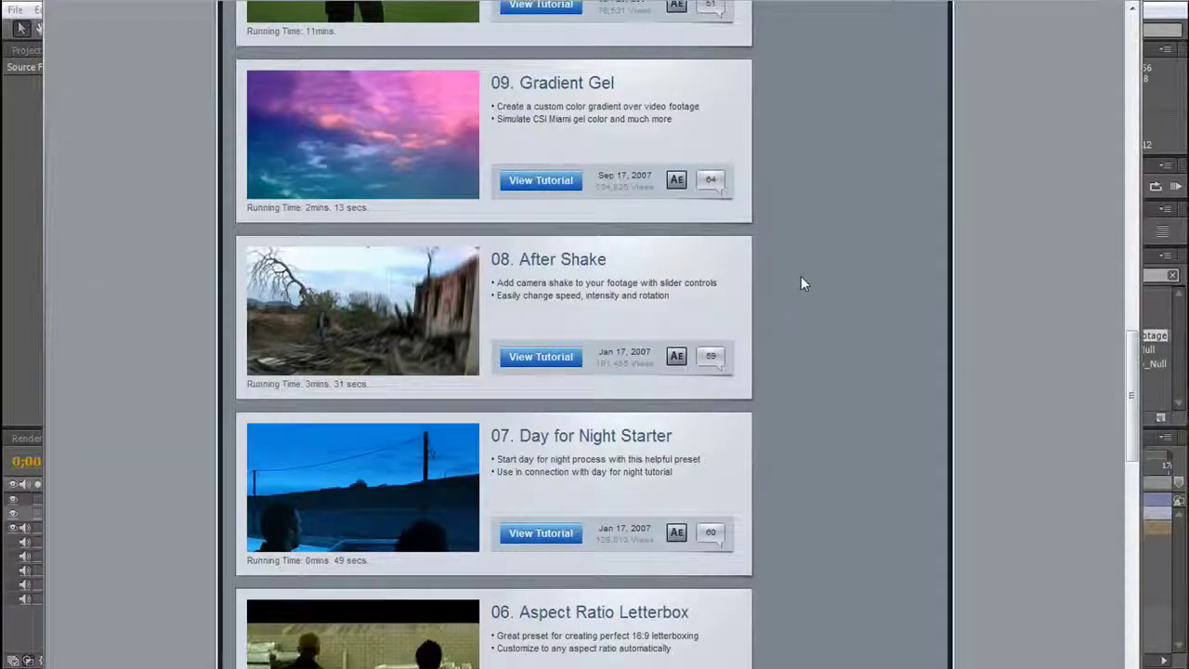
pyautogui.scroll(-1, 827, 189)
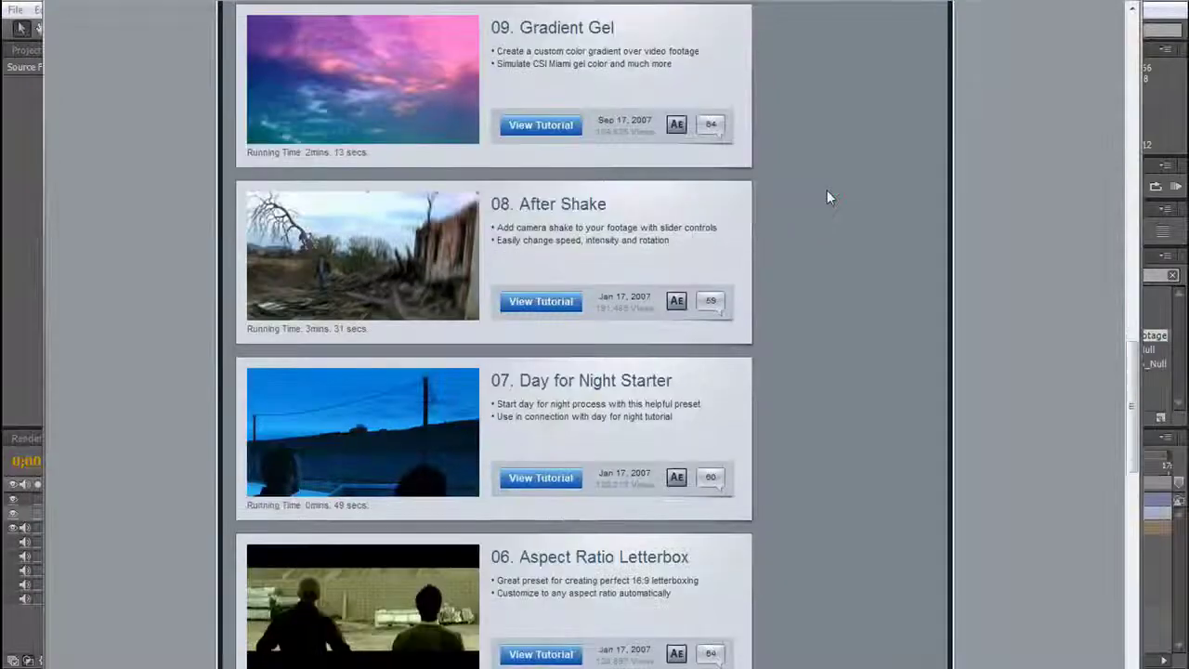
pyautogui.scroll(-5, 826, 195)
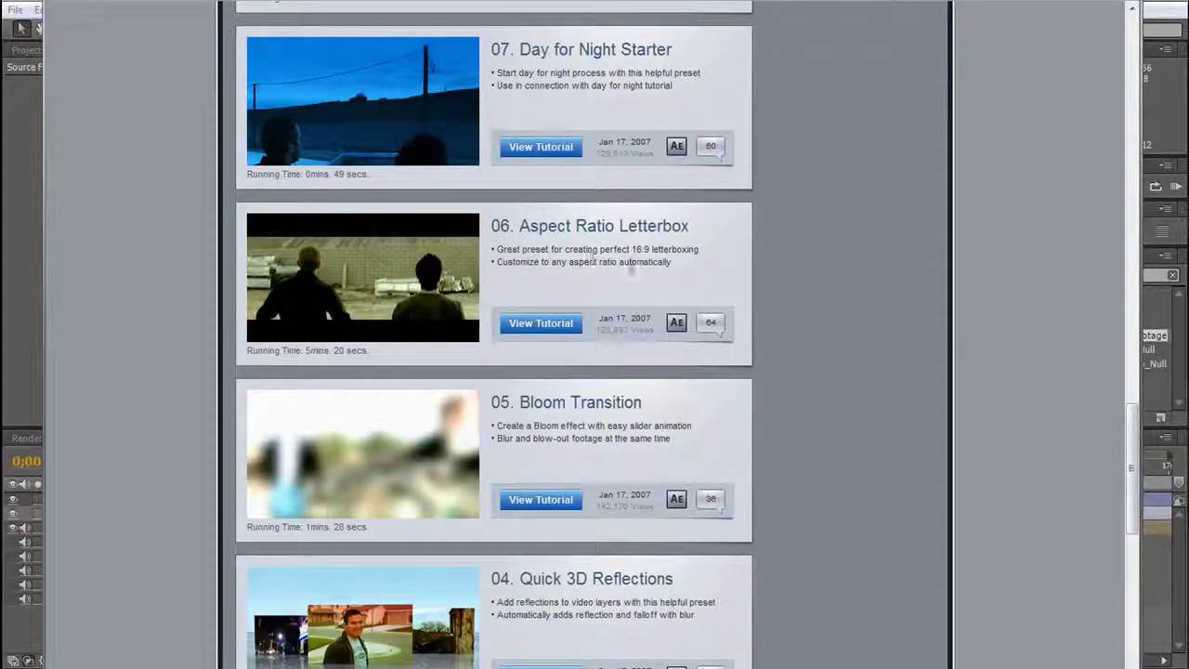
pyautogui.scroll(-2, 622, 237)
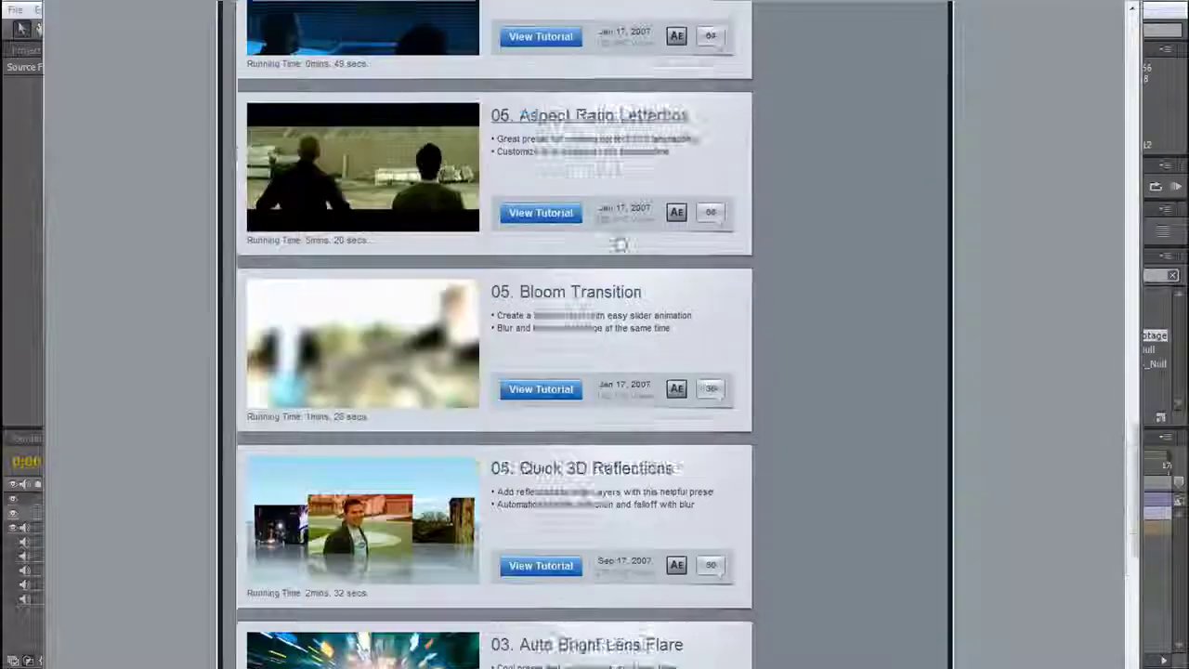
pyautogui.scroll(4, 619, 244)
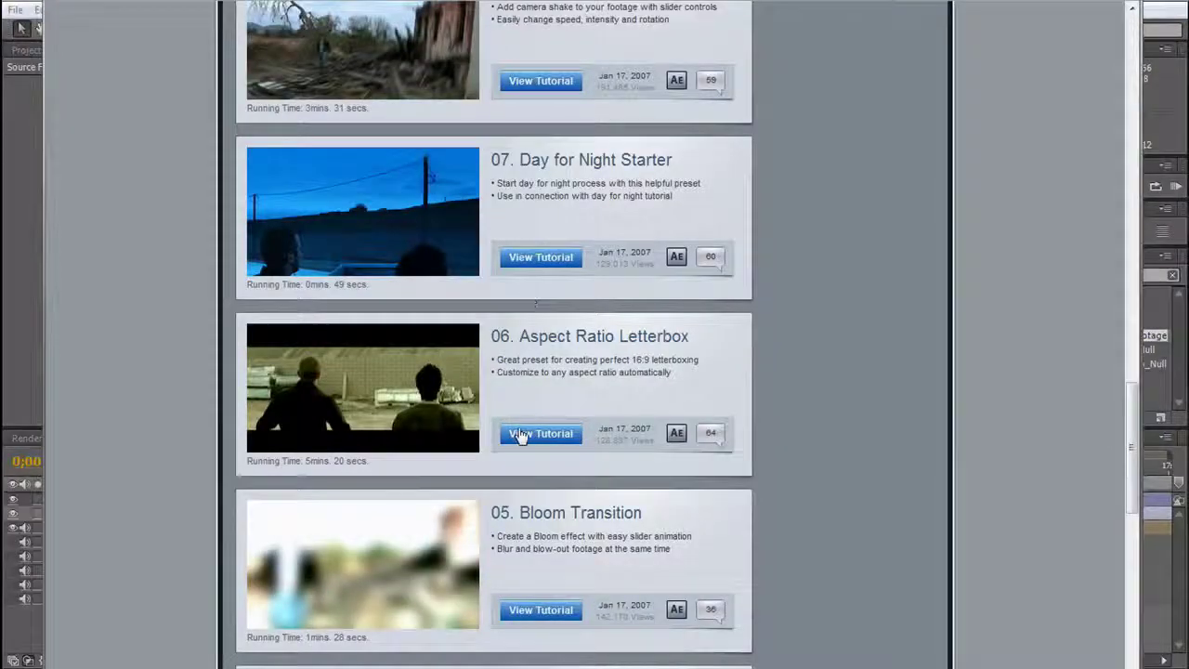
pyautogui.click(526, 436)
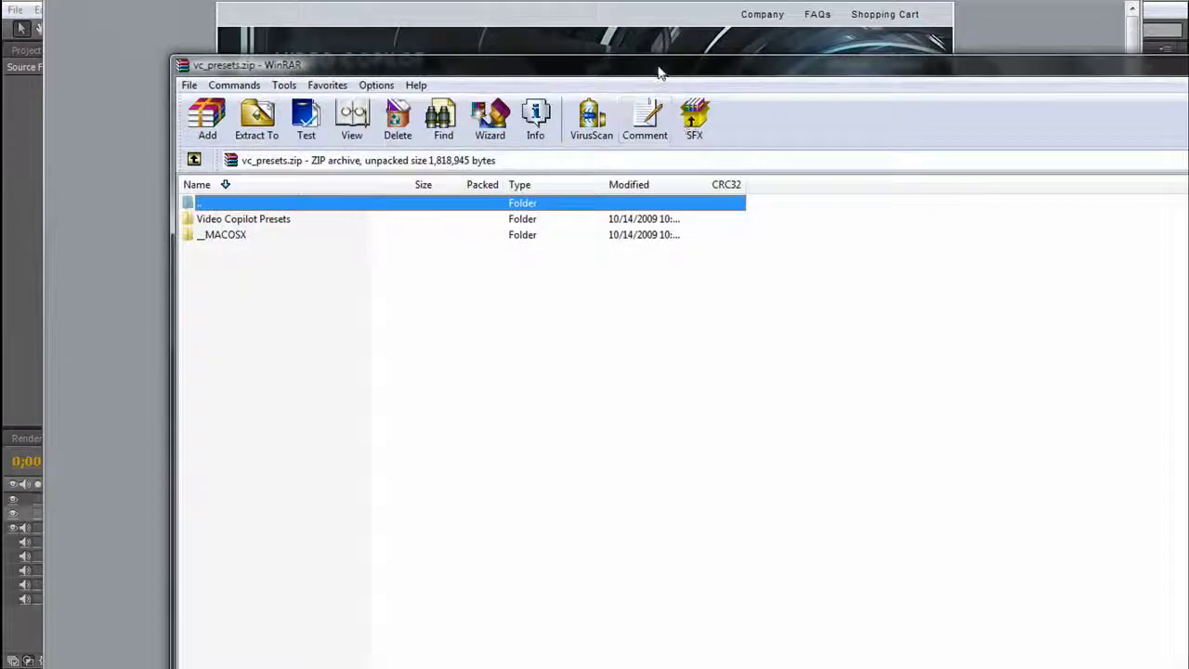
# Navigate into Video Copilot Presets > English > -Video Copilot- and select the preset folders.
pyautogui.doubleClick(248, 212)
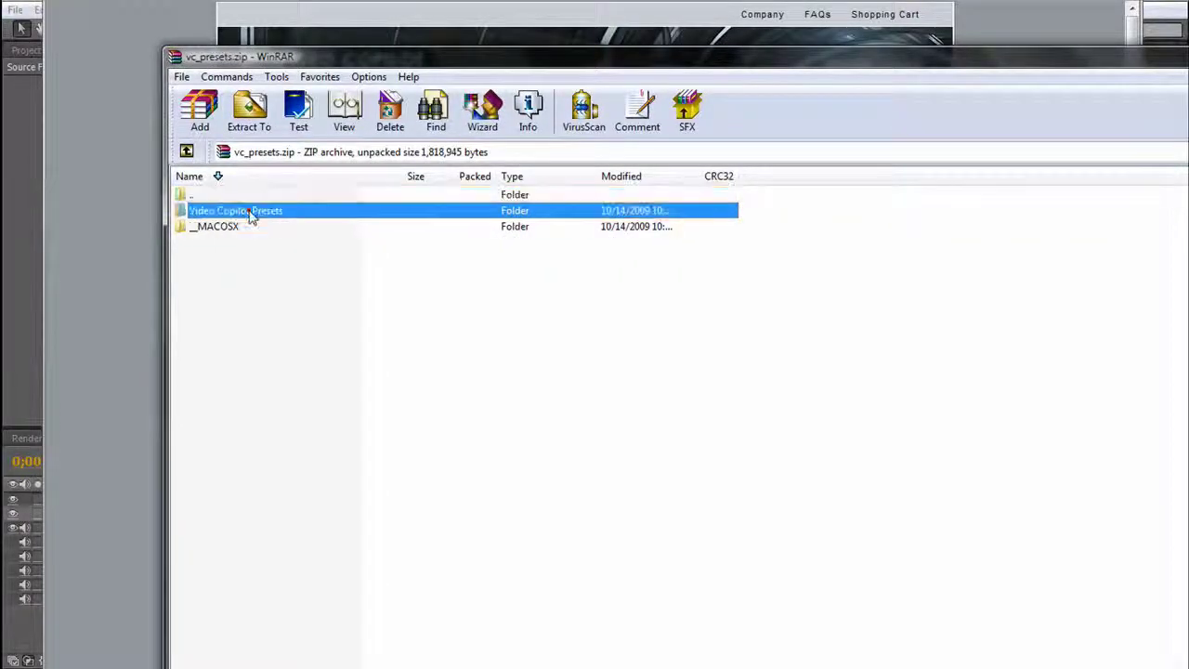
pyautogui.doubleClick(207, 274)
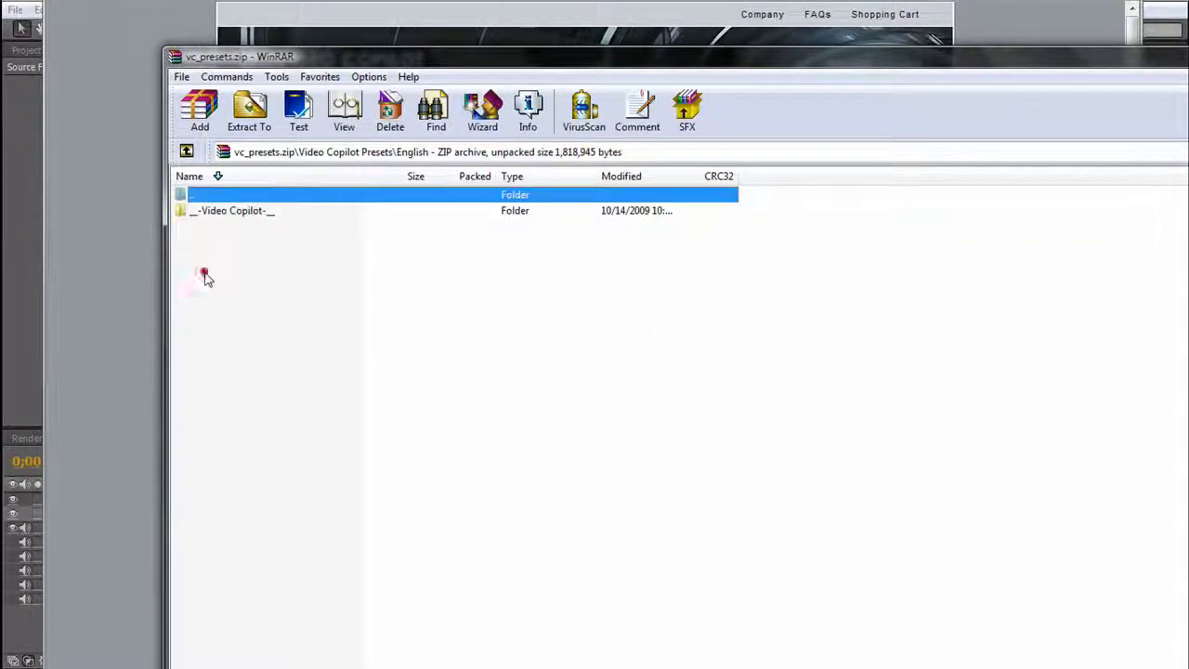
pyautogui.doubleClick(249, 213)
pyautogui.moveTo(241, 474); pyautogui.dragTo(273, 456)
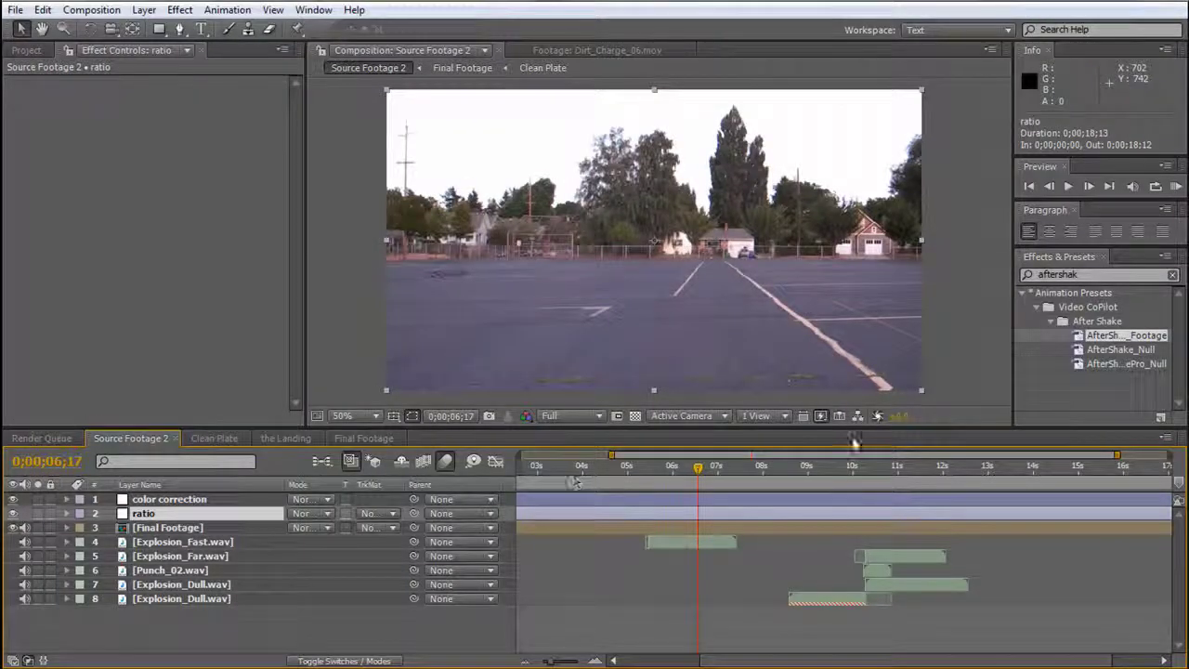
# Search 'ratio' in Effects & Presets and apply the 2.40 Aspect Ratio preset to the ratio layer.
pyautogui.click(1107, 272)
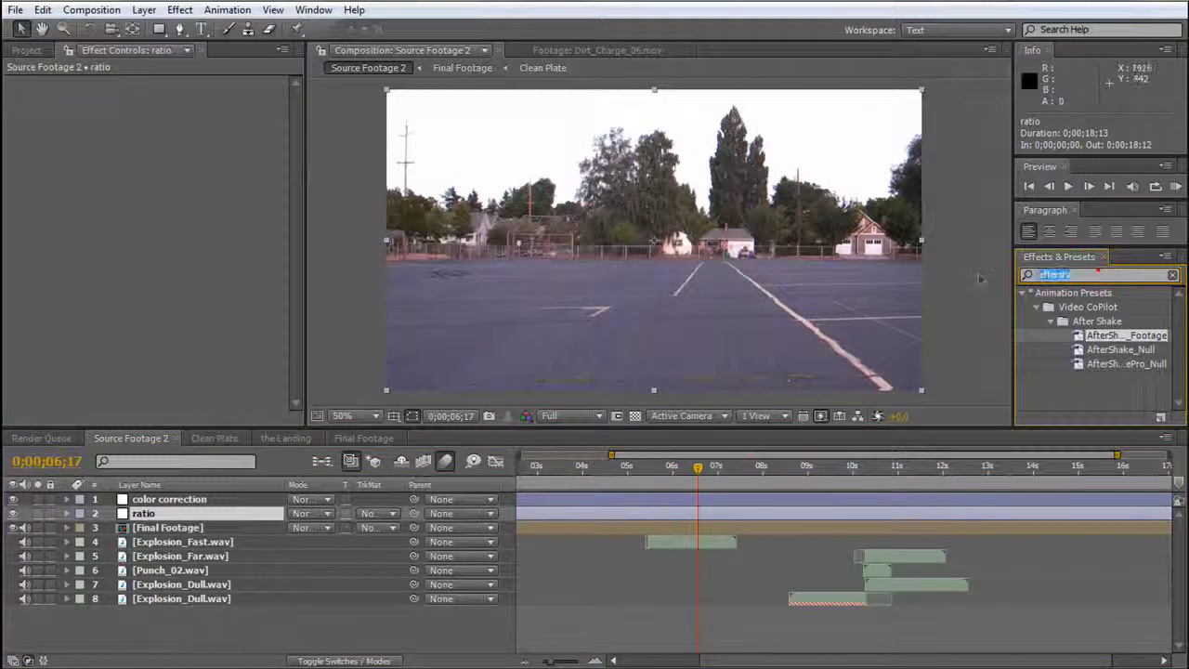
pyautogui.write('ratio')
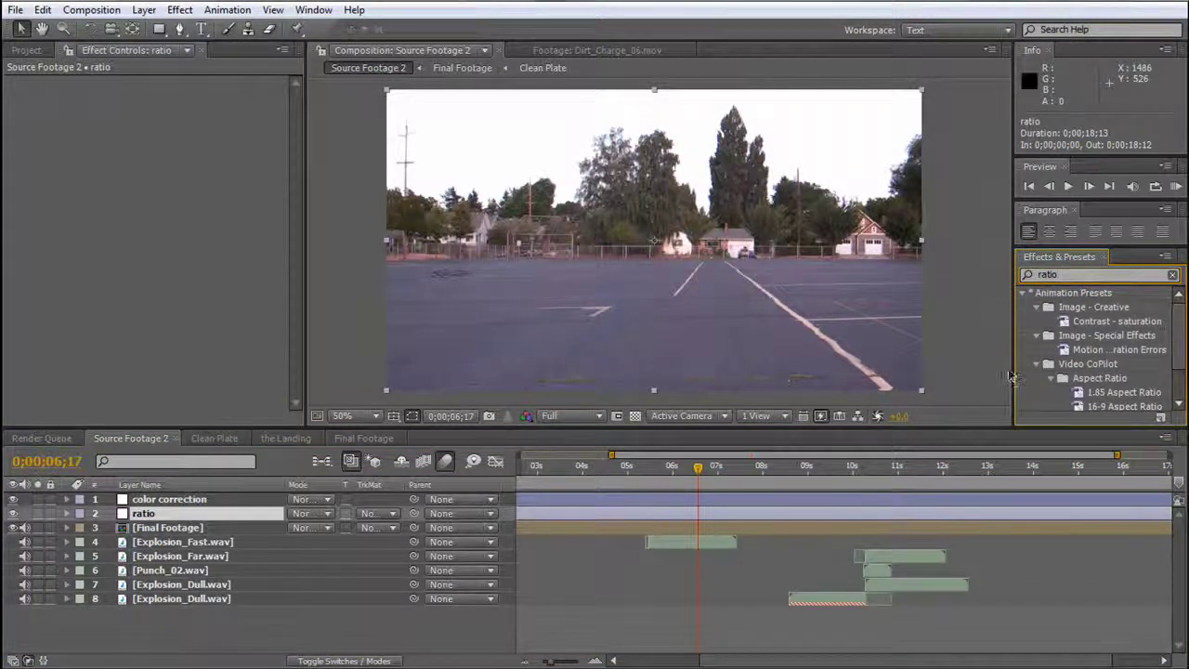
pyautogui.moveTo(1014, 367); pyautogui.dragTo(947, 371)
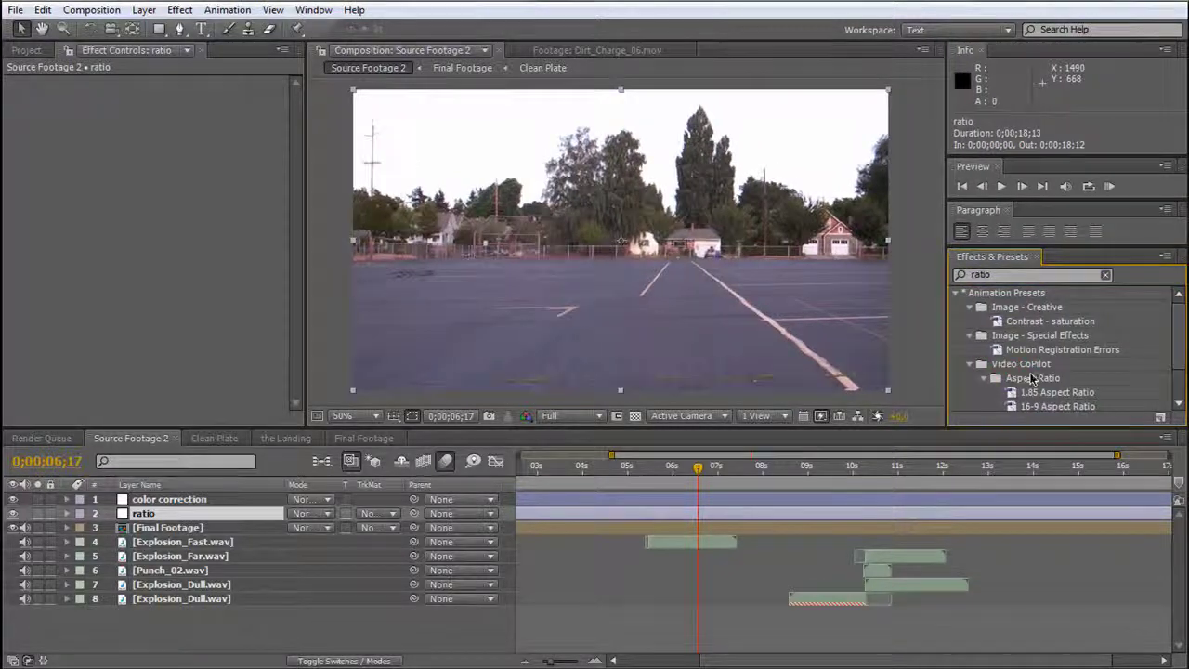
pyautogui.scroll(-1, 1033, 382)
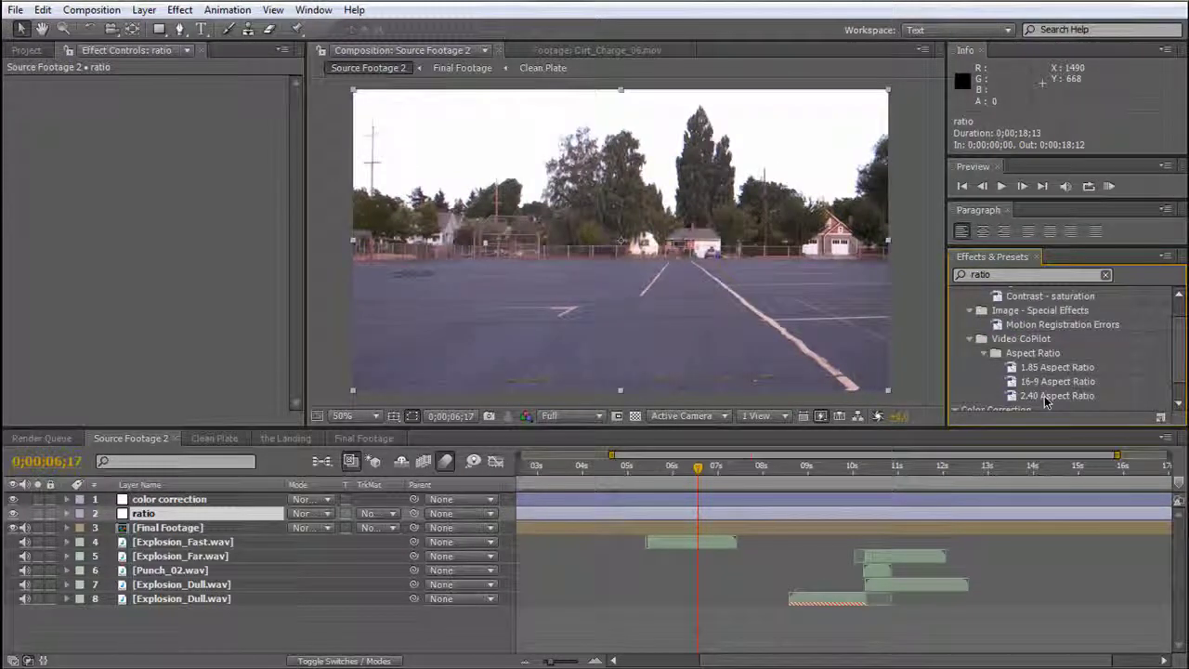
pyautogui.moveTo(1046, 397); pyautogui.dragTo(198, 518)
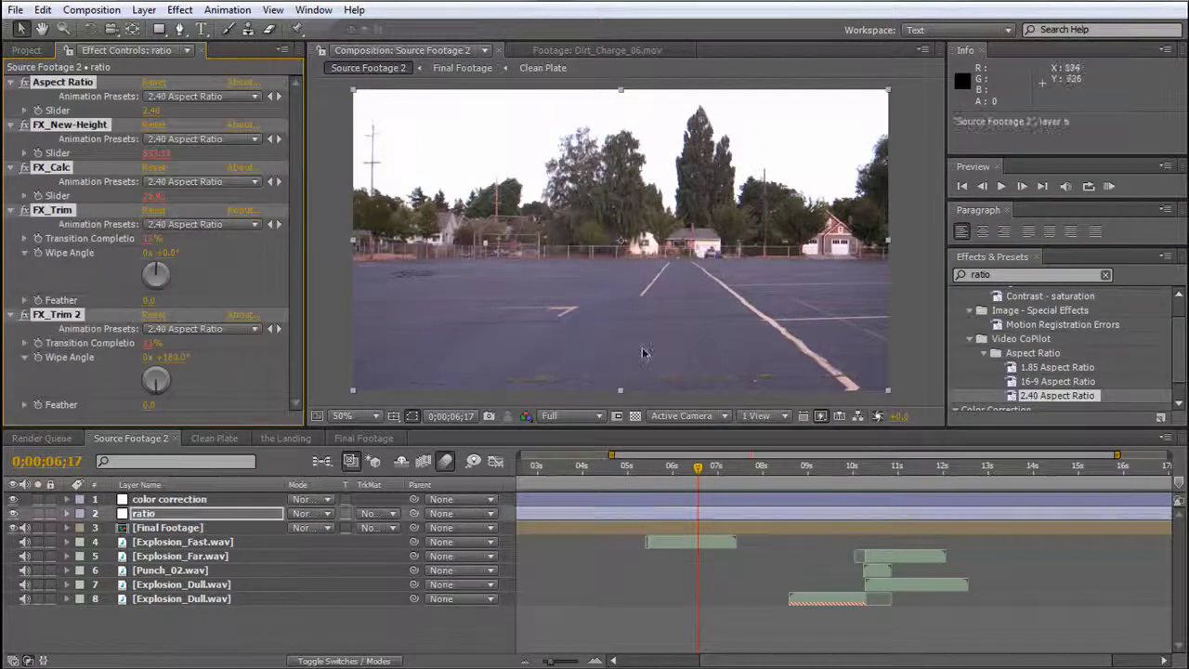
pyautogui.press(',')
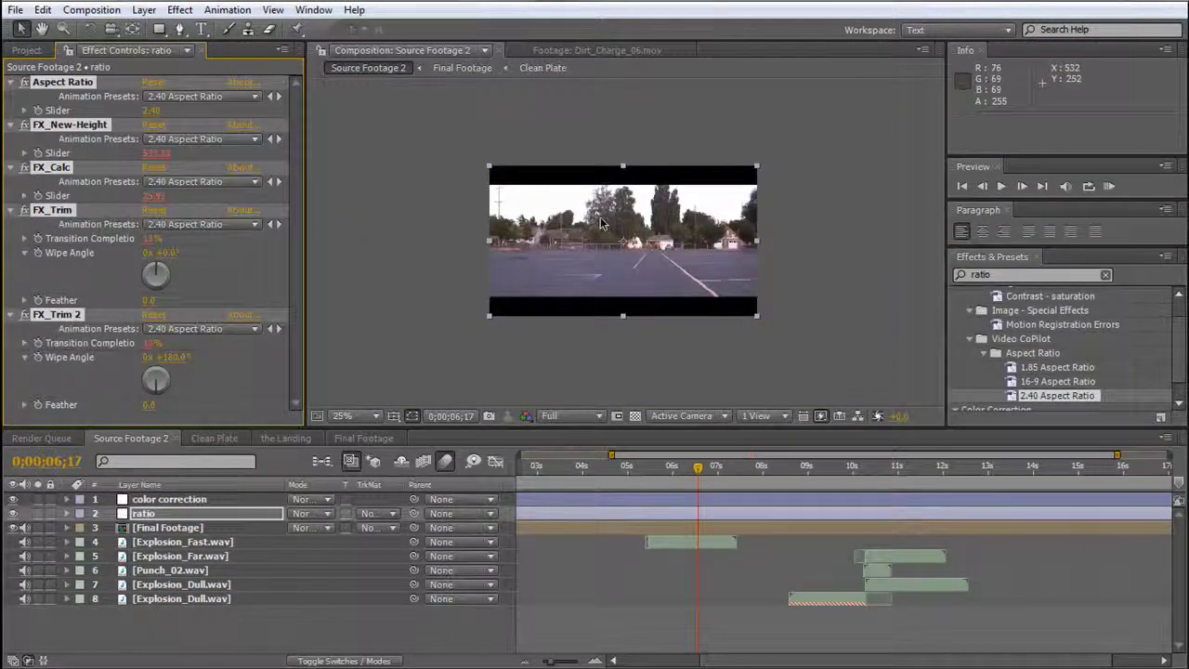
pyautogui.press('.')
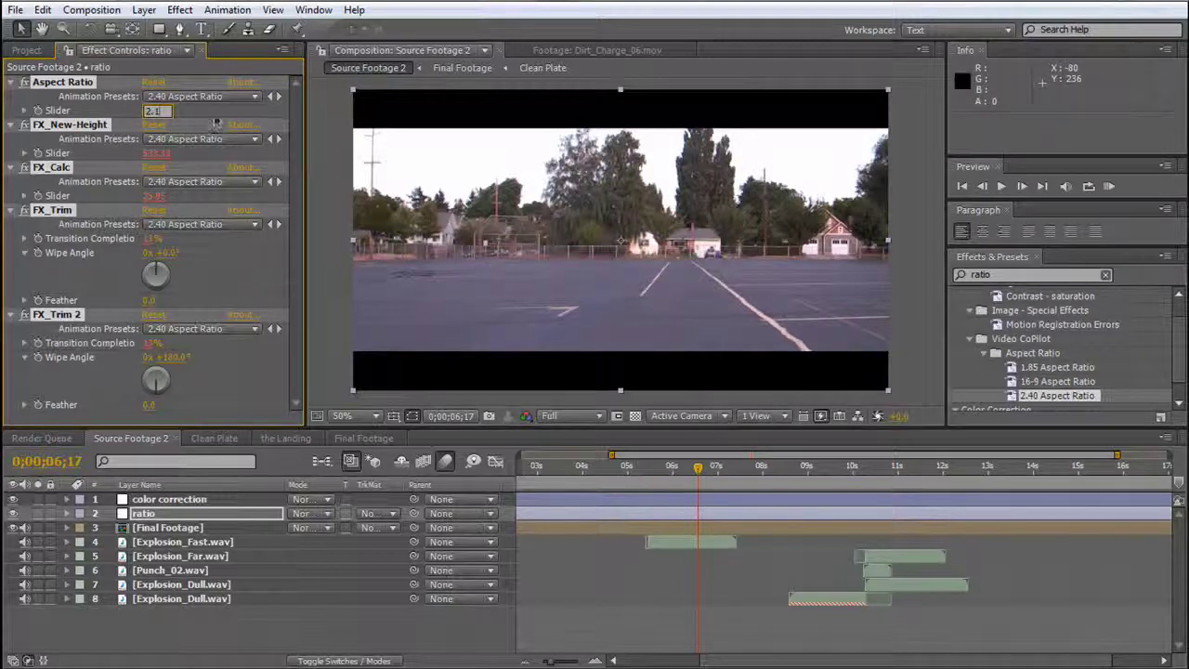
# Set the Aspect Ratio Slider to 2.20 and preview playback from 0;00;11;00.
pyautogui.press('Return')
pyautogui.press(',')
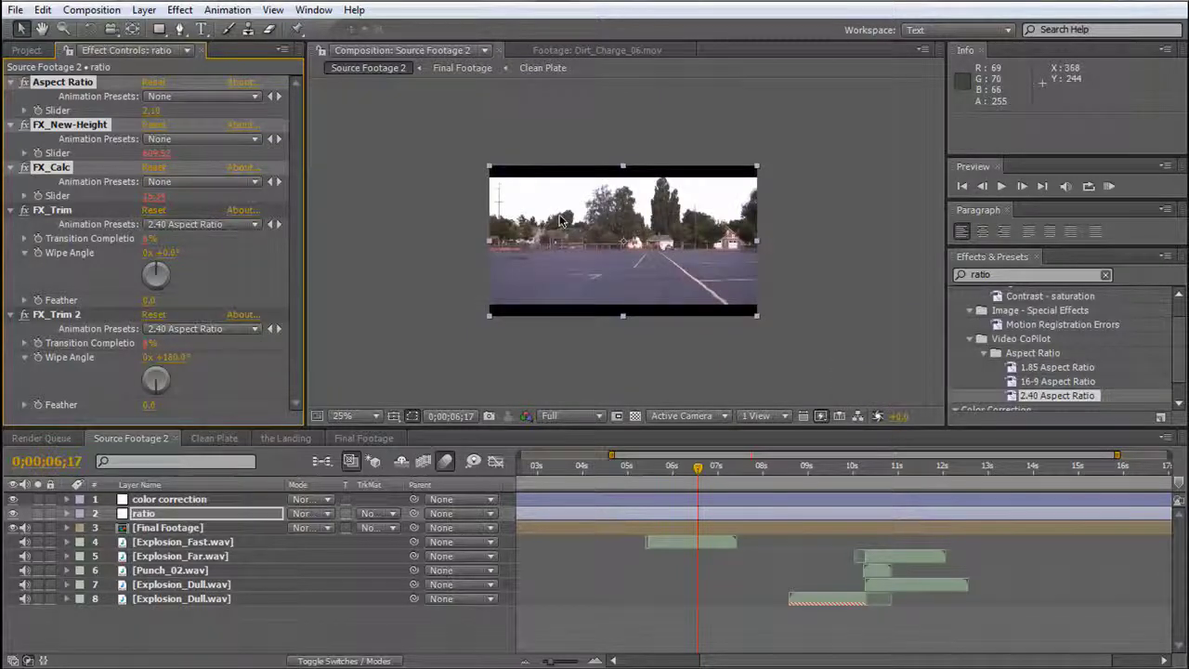
pyautogui.press('.')
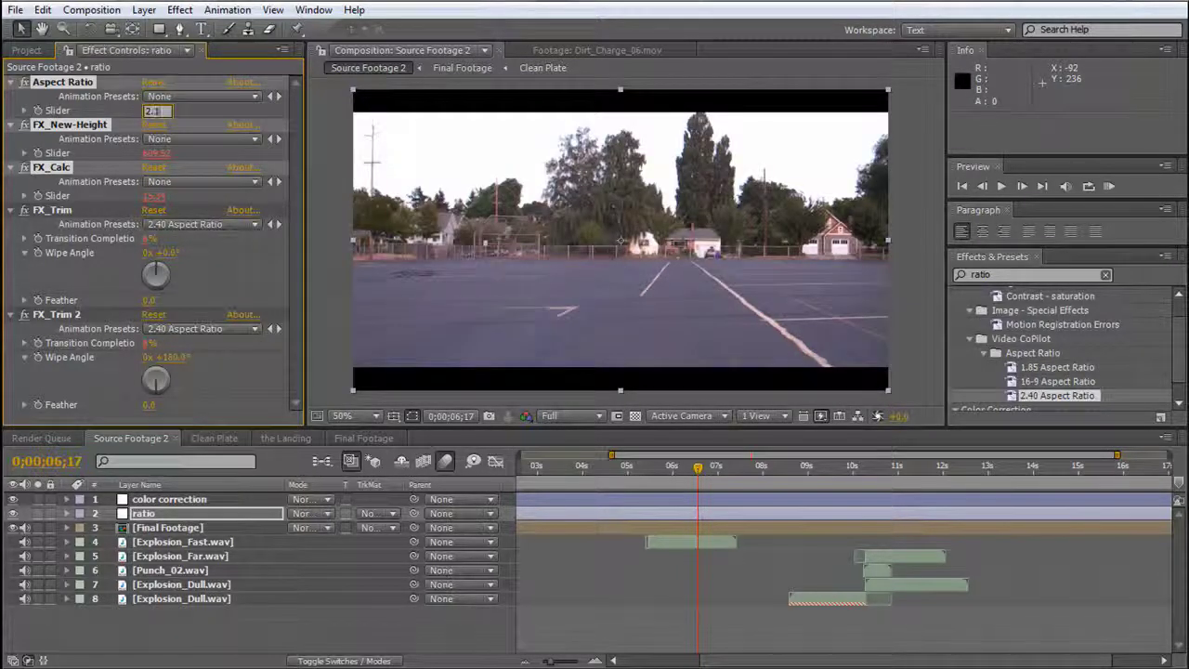
pyautogui.press('Return')
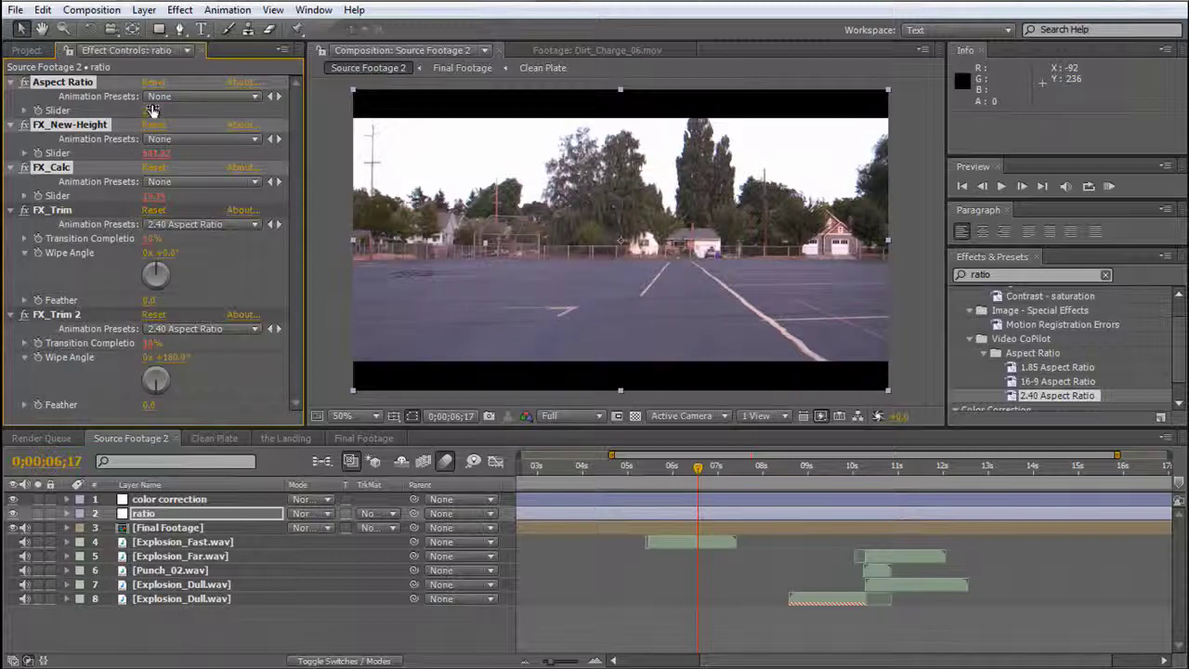
pyautogui.moveTo(698, 476); pyautogui.dragTo(905, 476)
pyautogui.press('space')
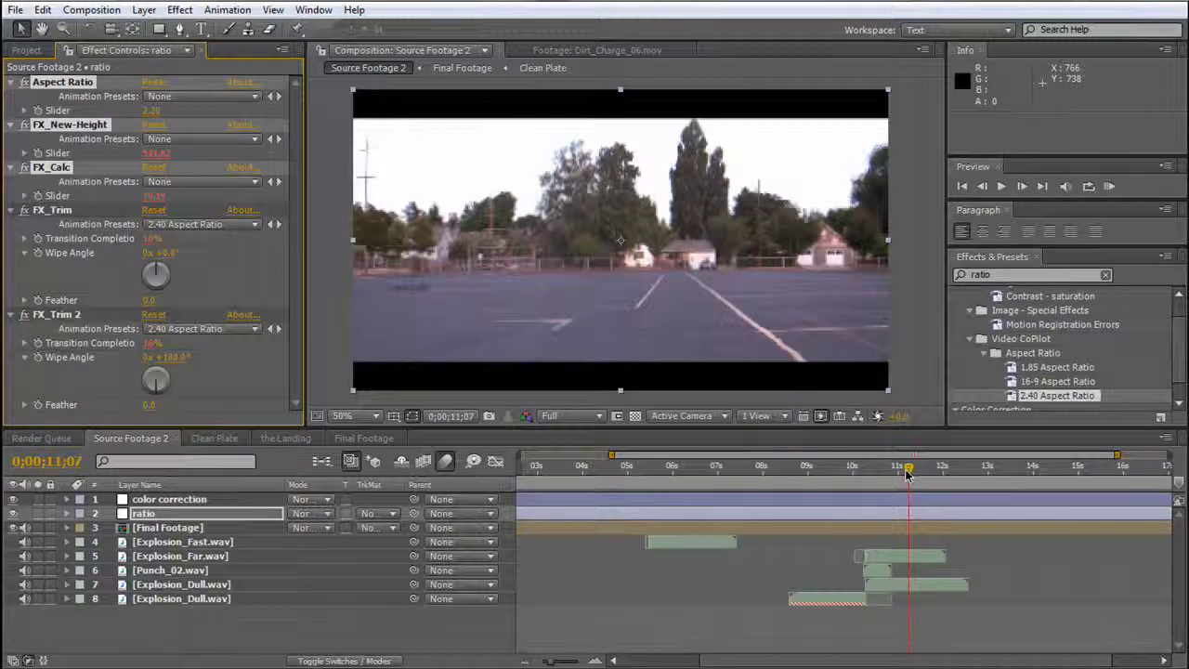
# Drag Final Footage's Position Y value to raise the shot within the letterbox bars.
pyautogui.press('space')
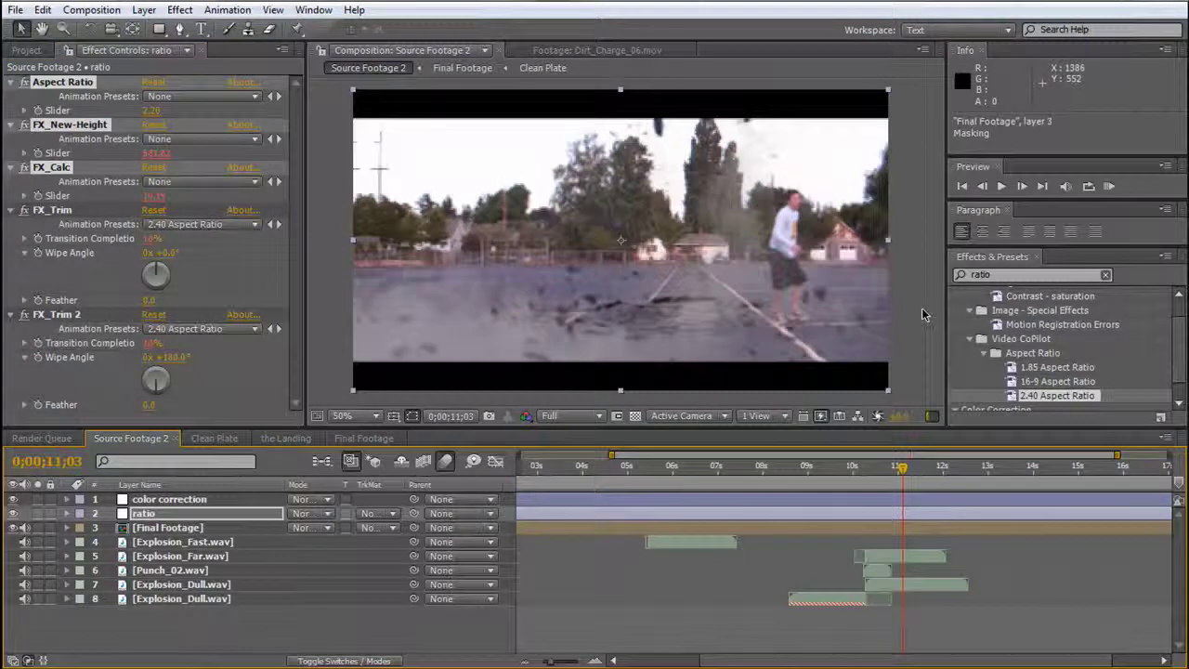
pyautogui.click(897, 312)
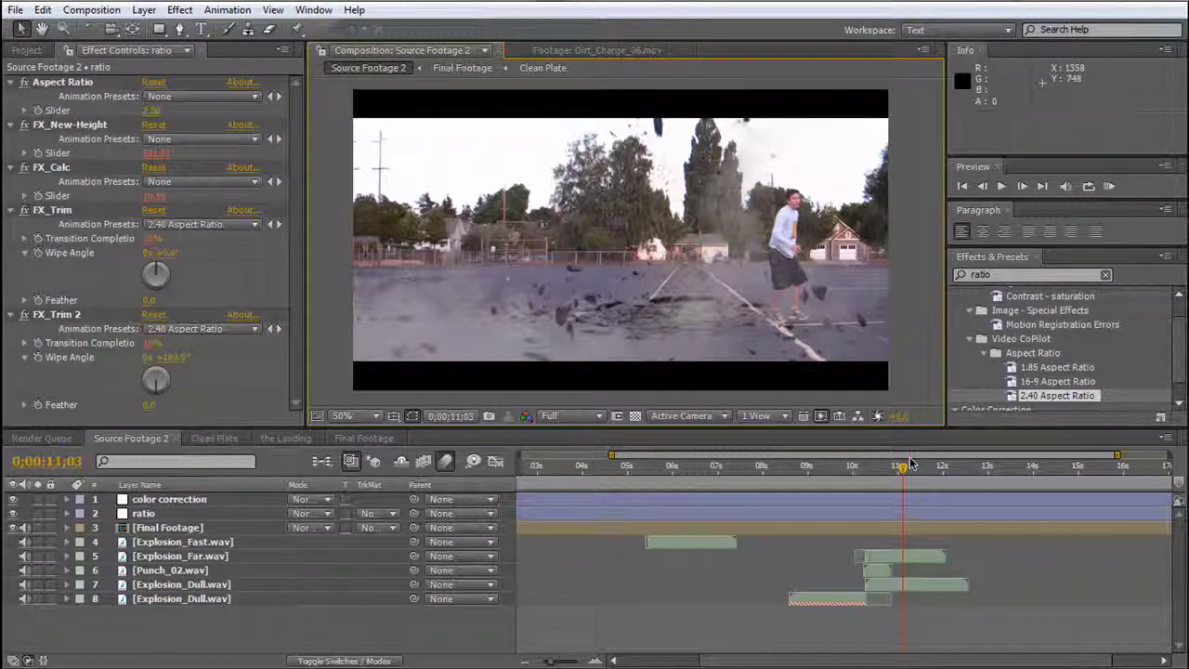
pyautogui.click(159, 530)
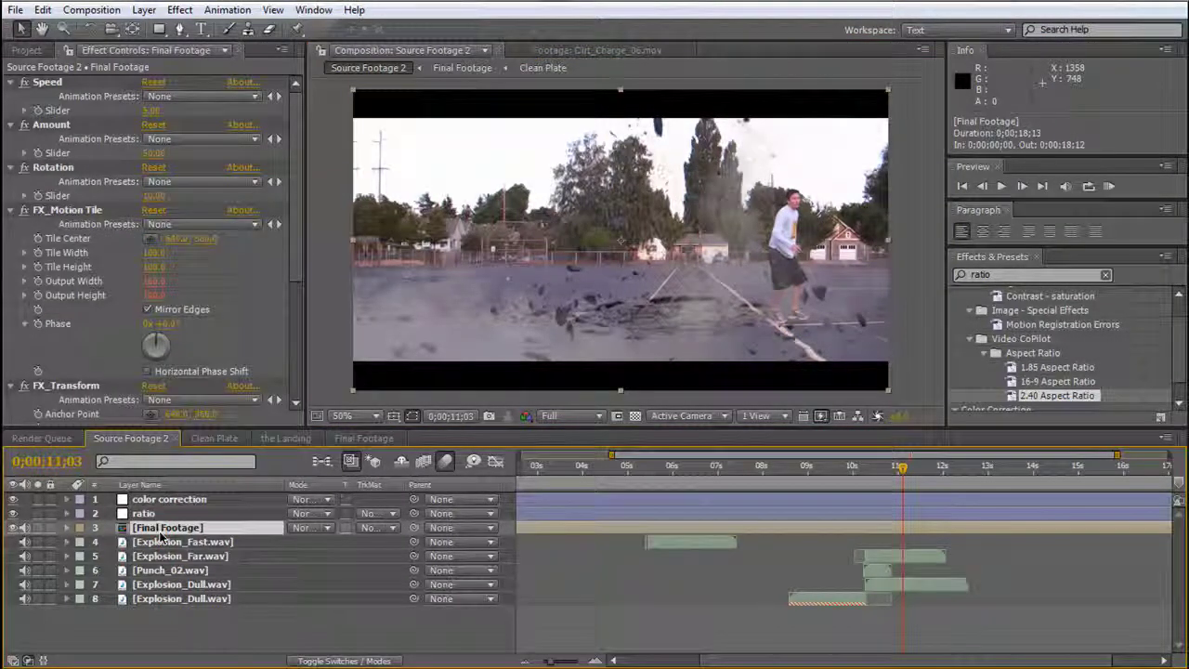
pyautogui.hotkey('alt', 'shift', 'p')
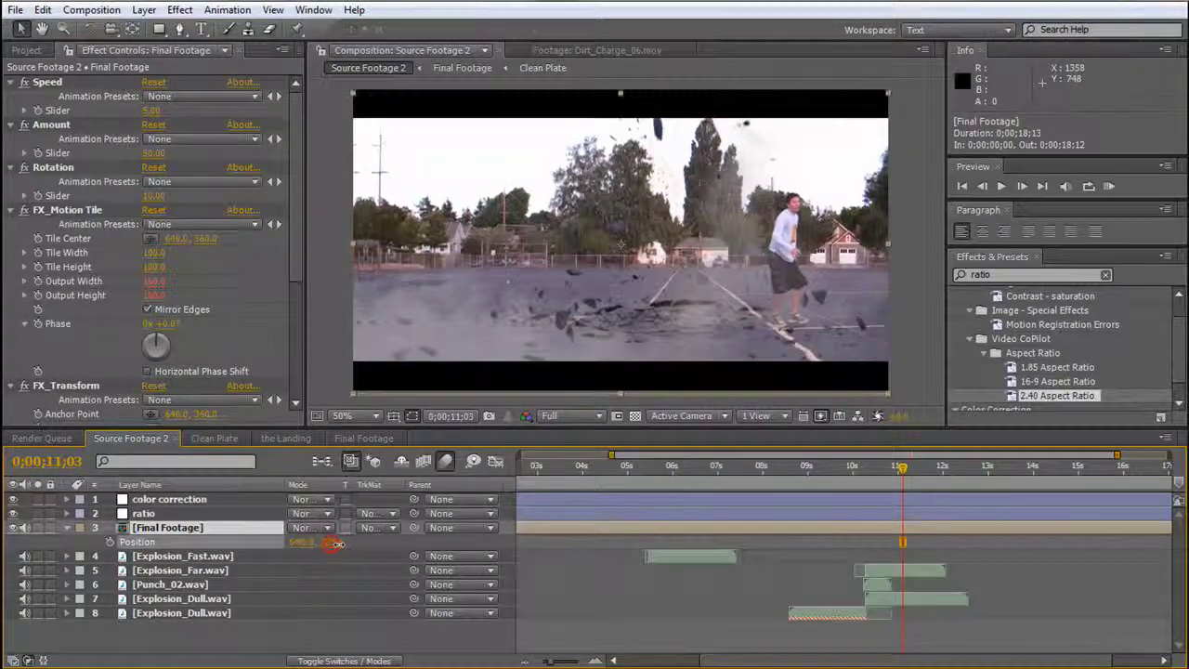
pyautogui.moveTo(335, 544); pyautogui.dragTo(285, 556)
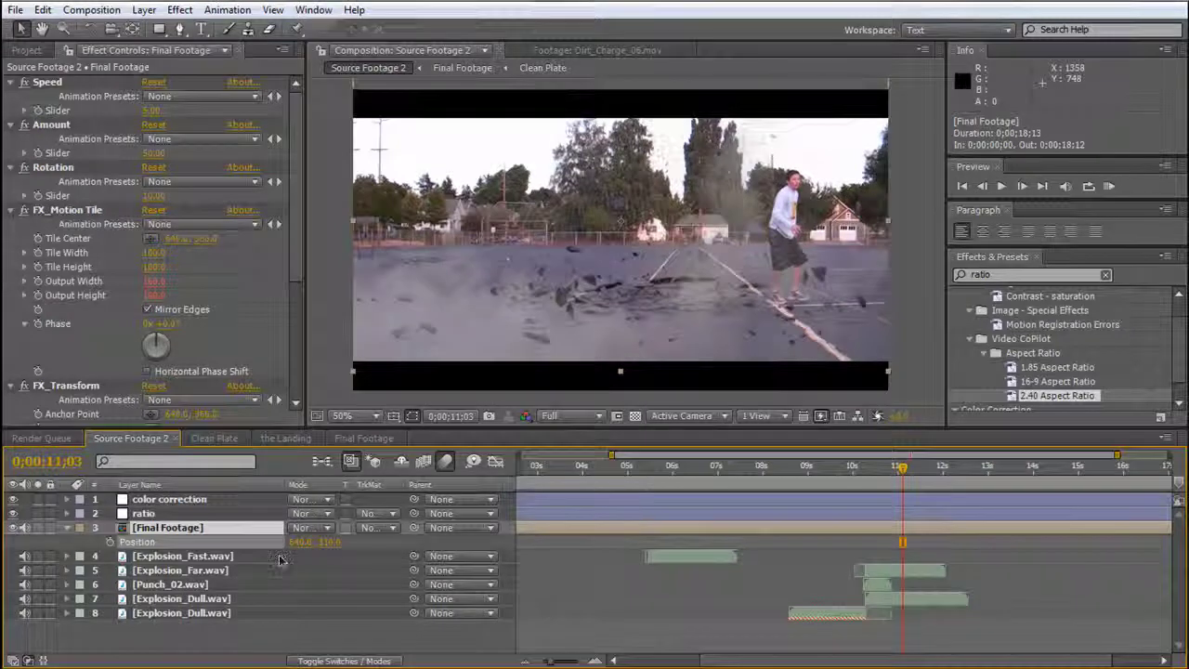
pyautogui.press('Return')
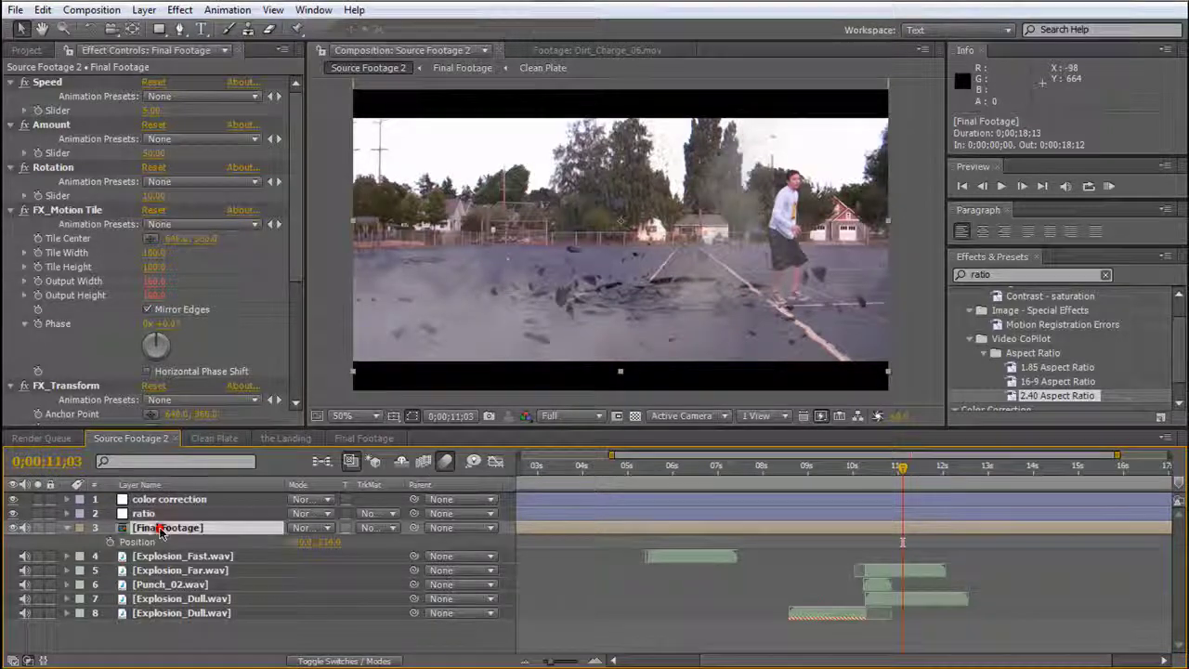
pyautogui.press('Return')
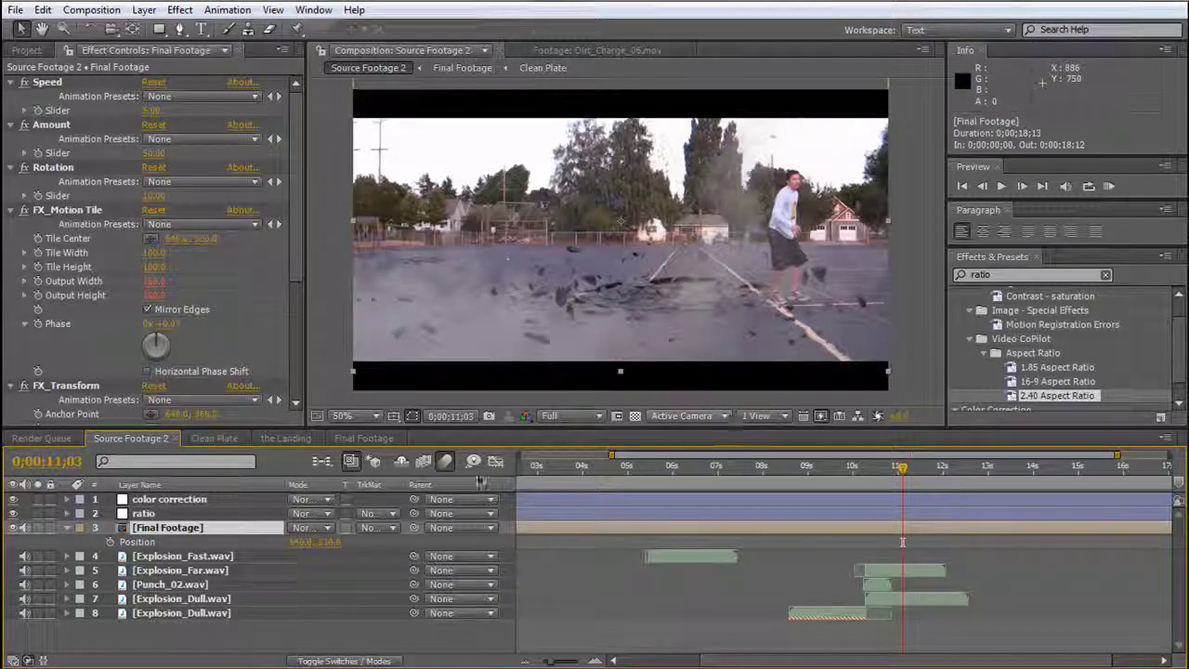
# Apply Curves to the color correction layer with an S-curve: lowered shadows and raised highlights.
pyautogui.click(186, 498)
pyautogui.click(176, 9)
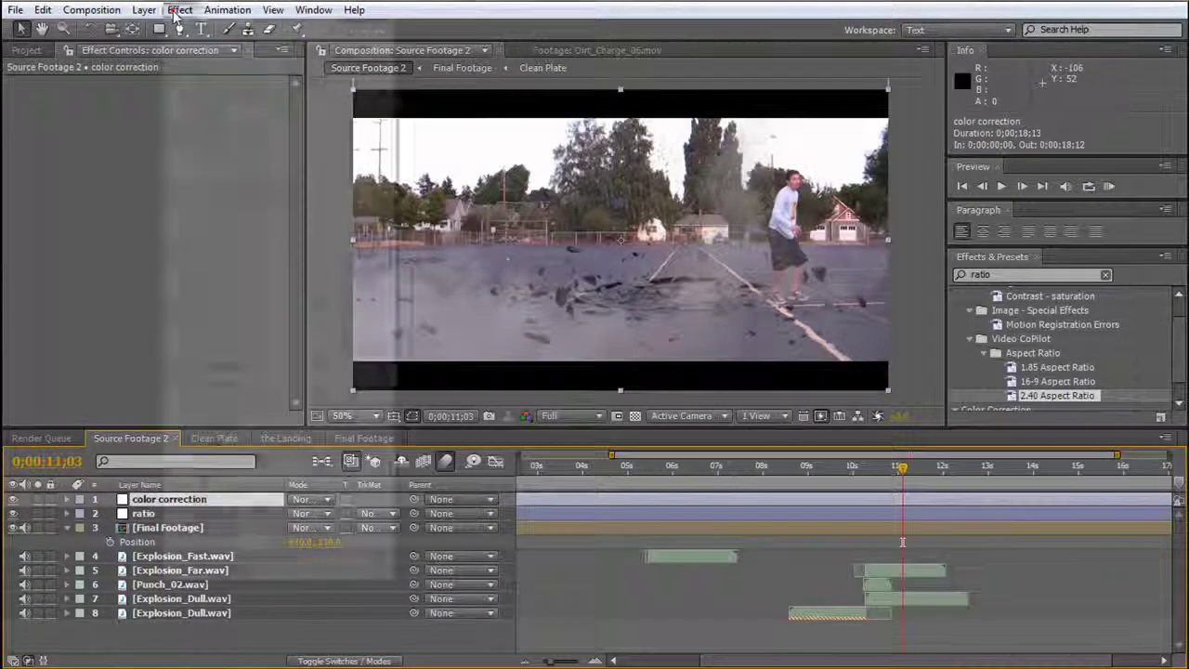
pyautogui.moveTo(179, 10)
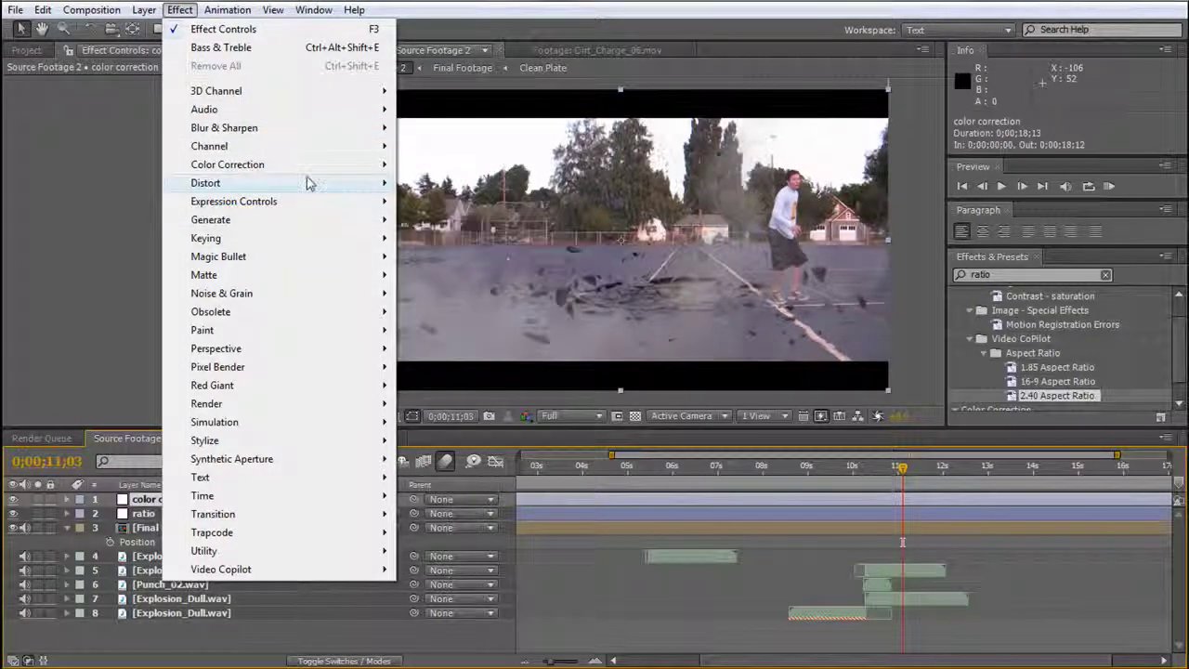
pyautogui.moveTo(319, 164)
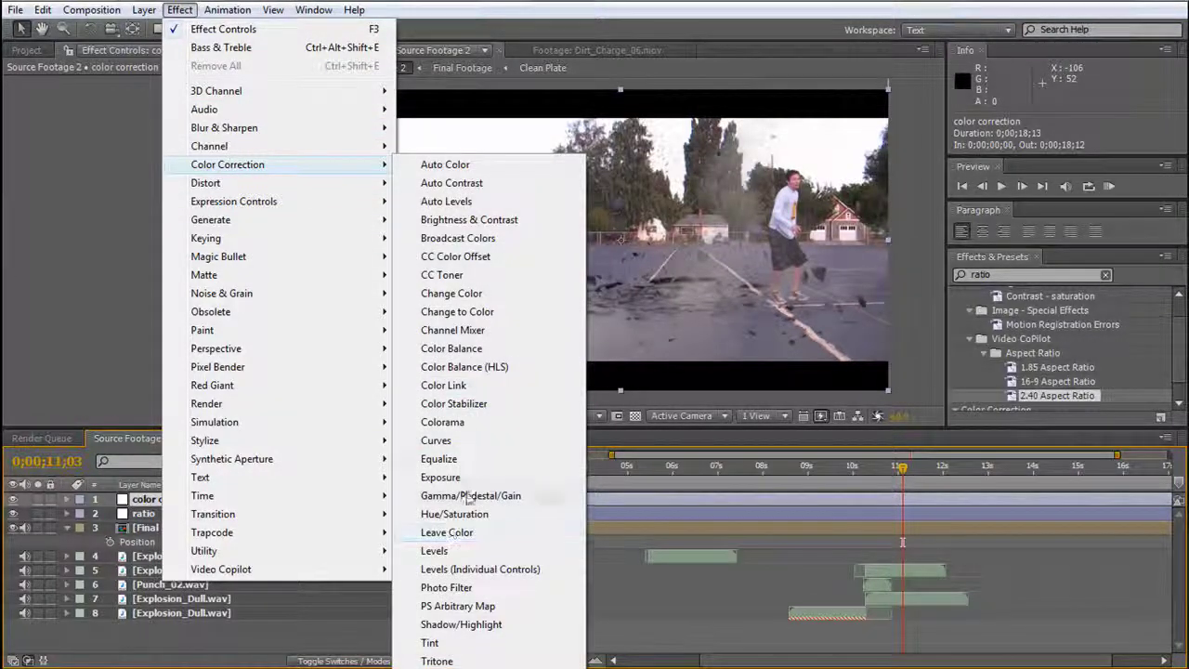
pyautogui.click(485, 441)
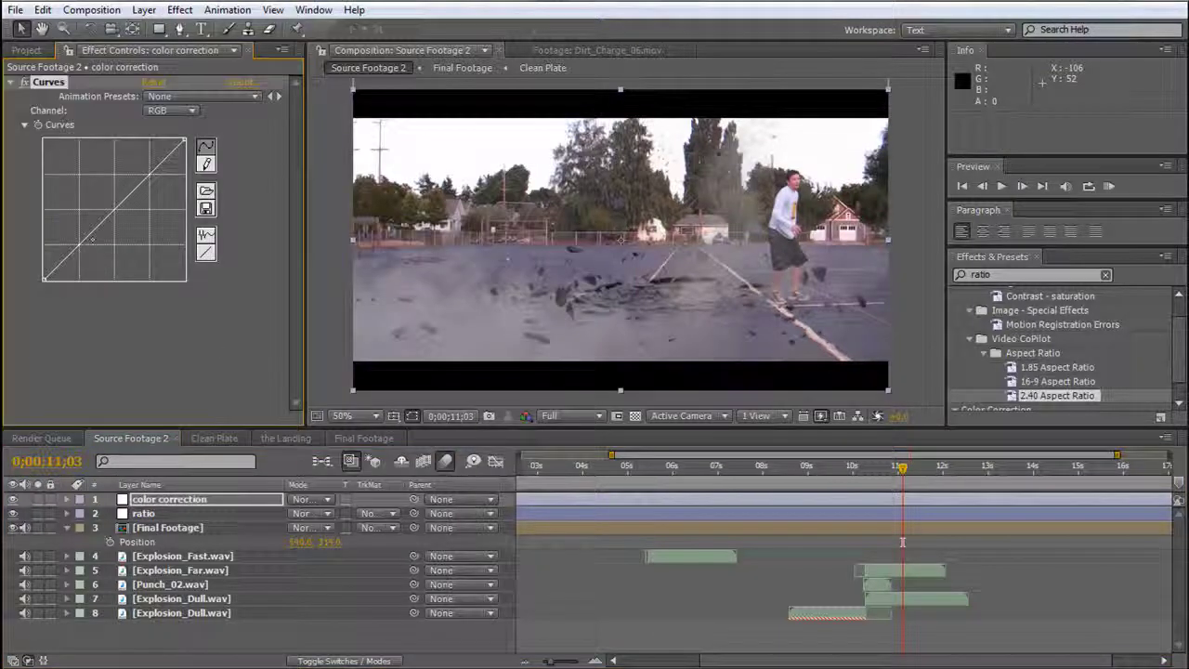
pyautogui.moveTo(92, 240); pyautogui.dragTo(78, 256)
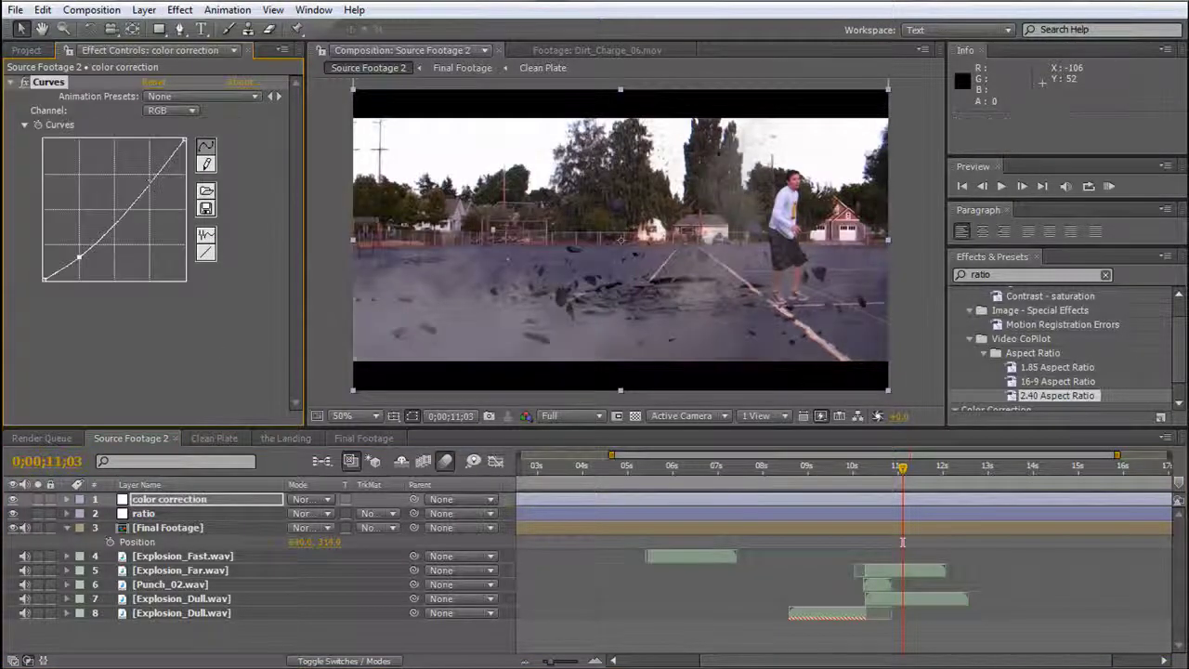
pyautogui.moveTo(150, 179); pyautogui.dragTo(160, 160)
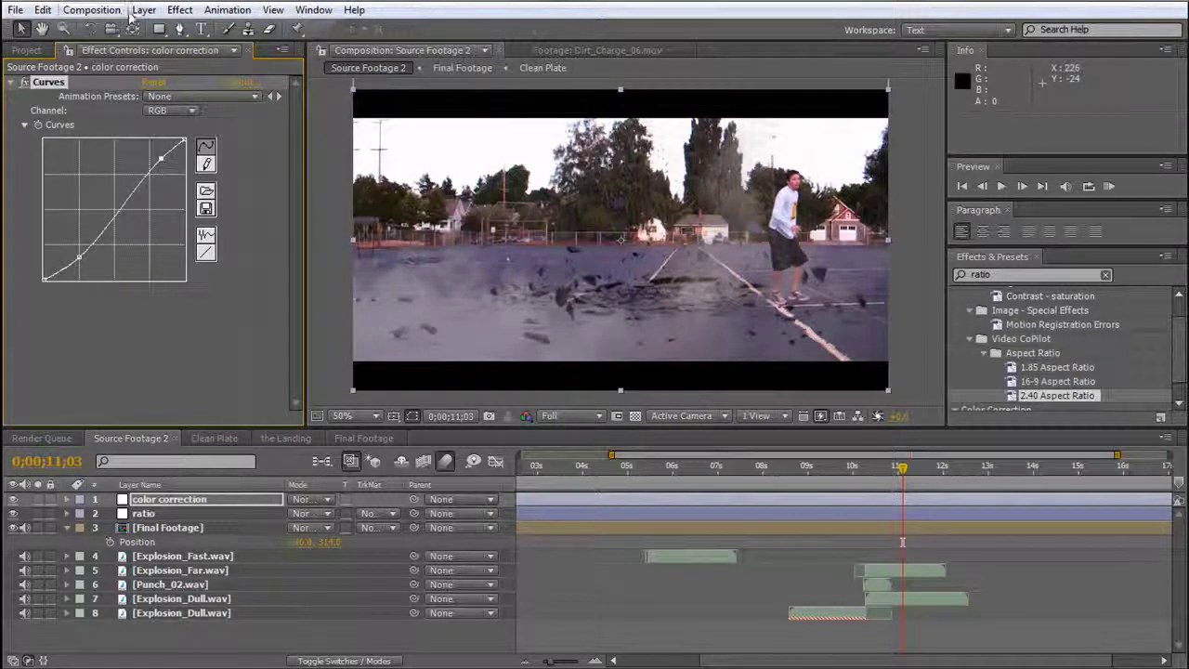
# Add Hue/Saturation to the color correction layer, lowering Master Saturation to about -15.
pyautogui.click(182, 10)
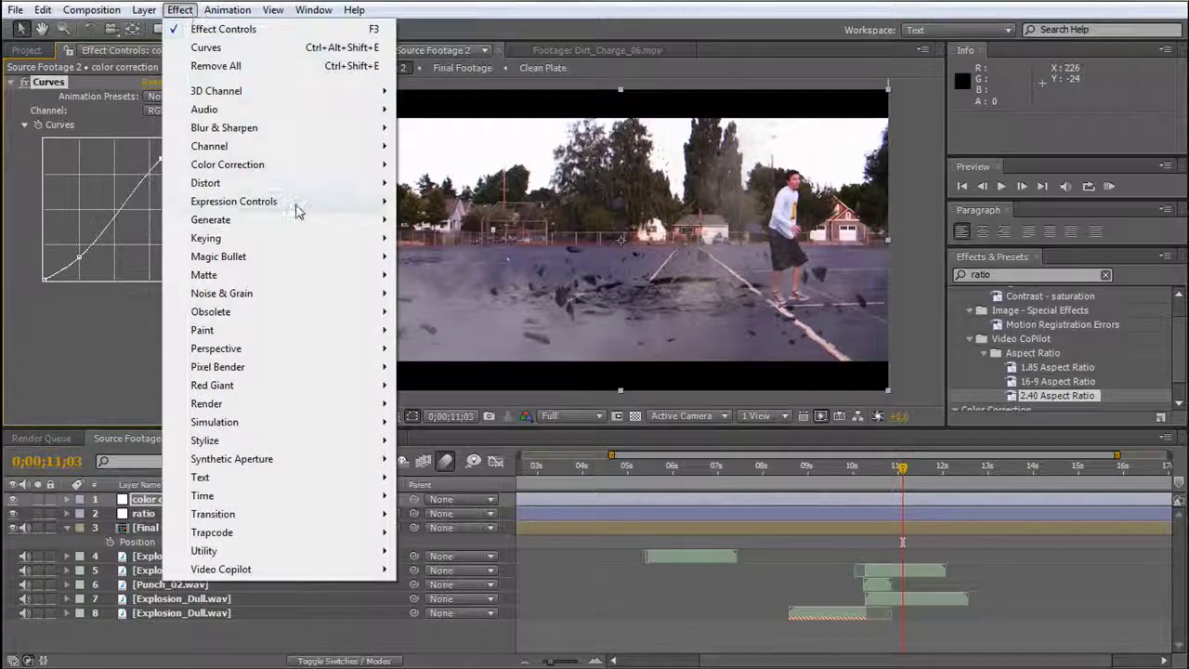
pyautogui.moveTo(297, 210)
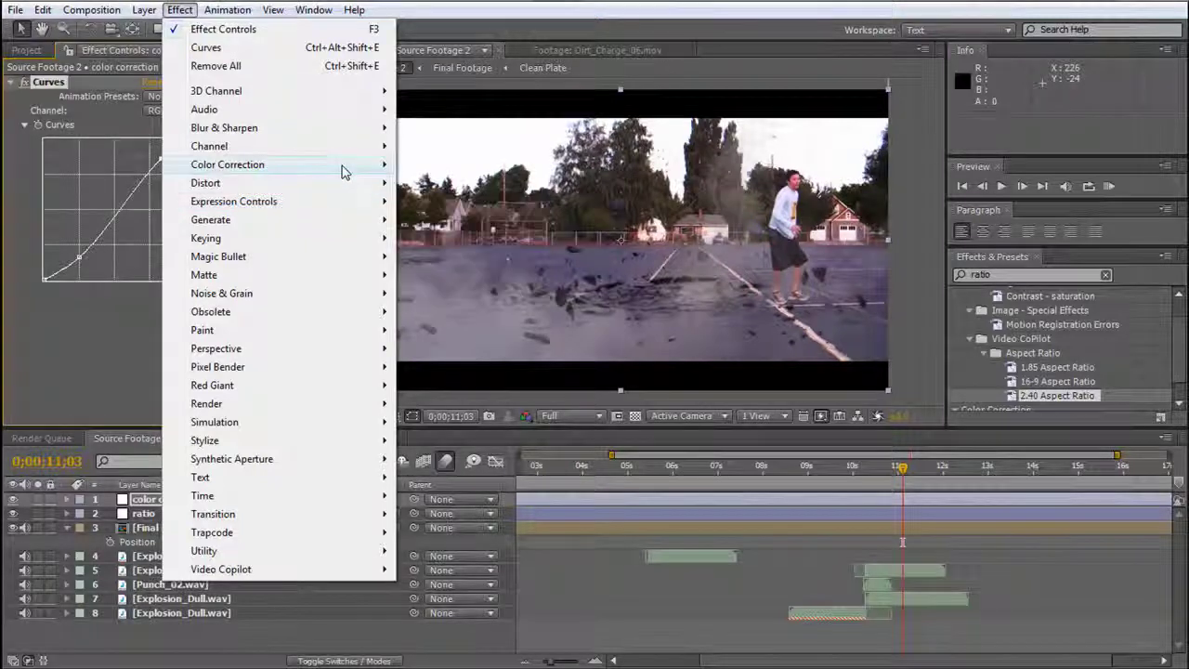
pyautogui.moveTo(344, 167)
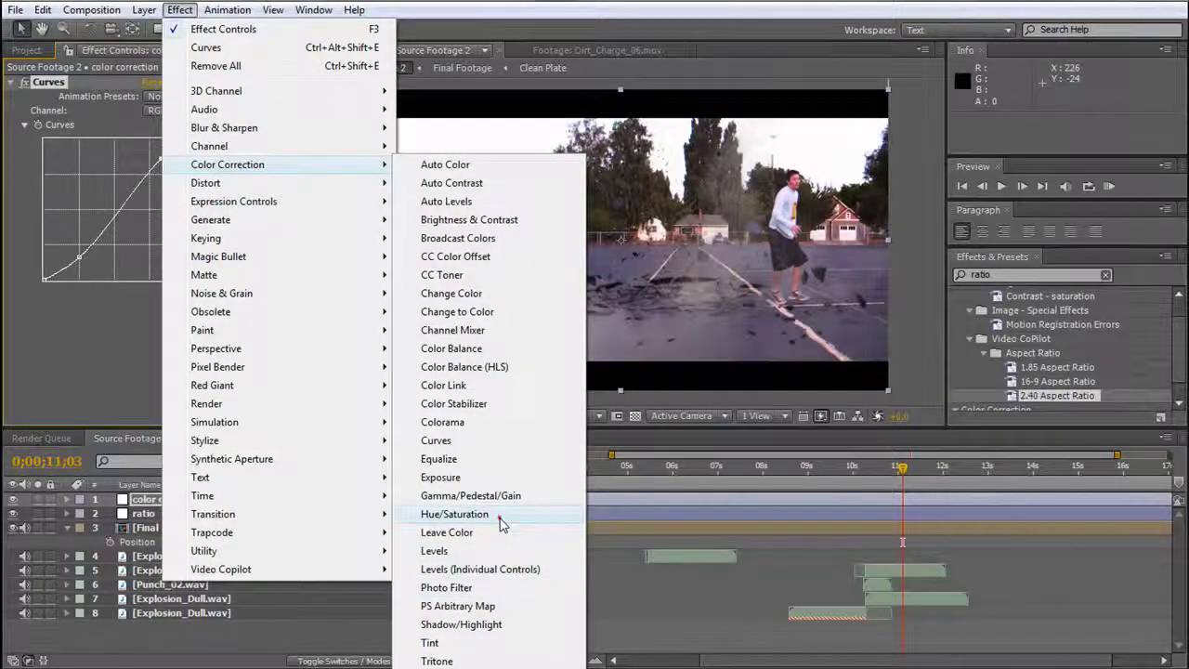
pyautogui.click(454, 514)
pyautogui.moveTo(158, 371); pyautogui.dragTo(135, 375)
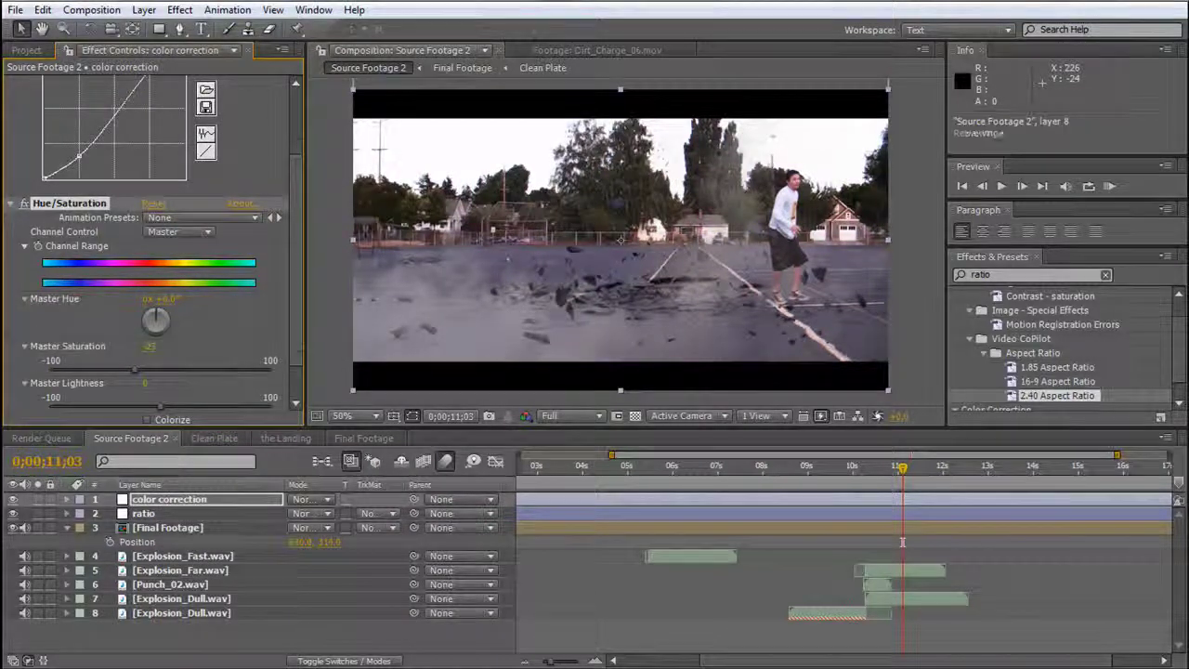
pyautogui.scroll(3, 139, 279)
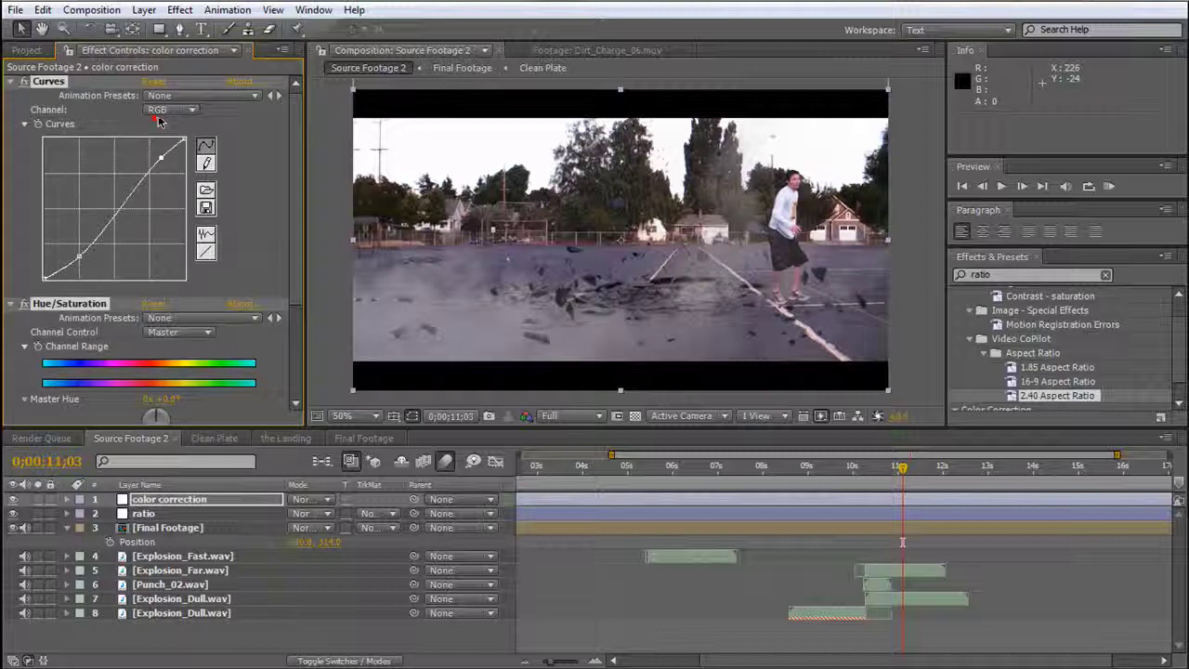
# Switch Curves to the Green channel, lifting the midtones slightly and pulling the shadows point down.
pyautogui.click(164, 110)
pyautogui.click(182, 150)
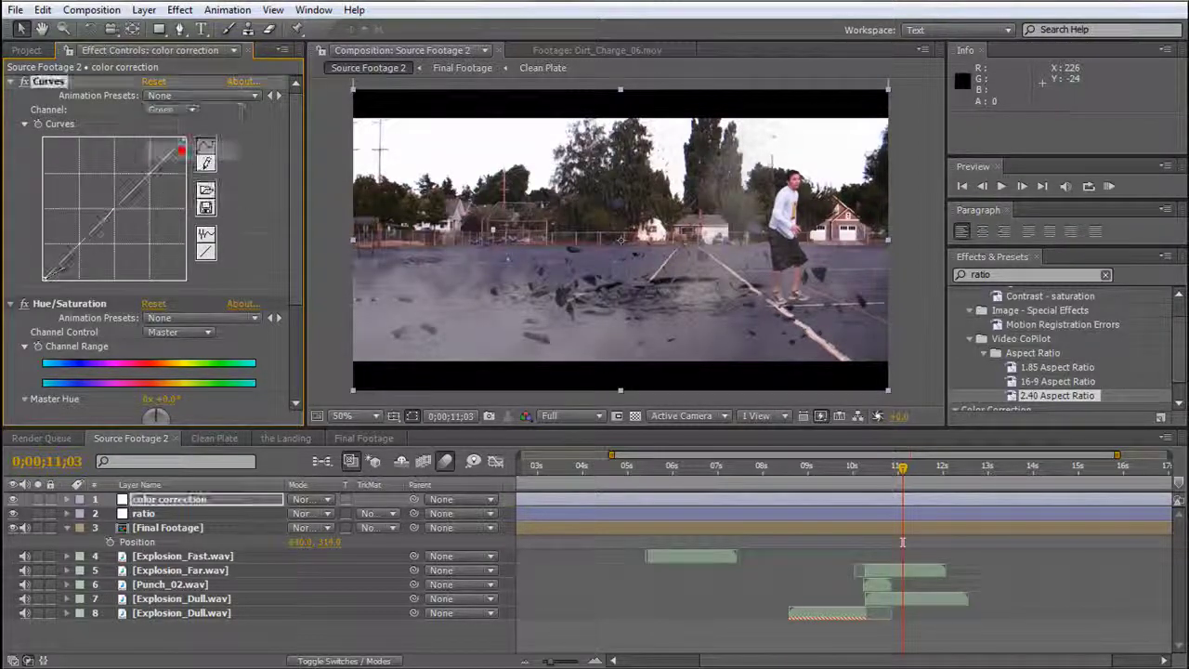
pyautogui.click(111, 206)
pyautogui.moveTo(111, 206); pyautogui.dragTo(112, 202)
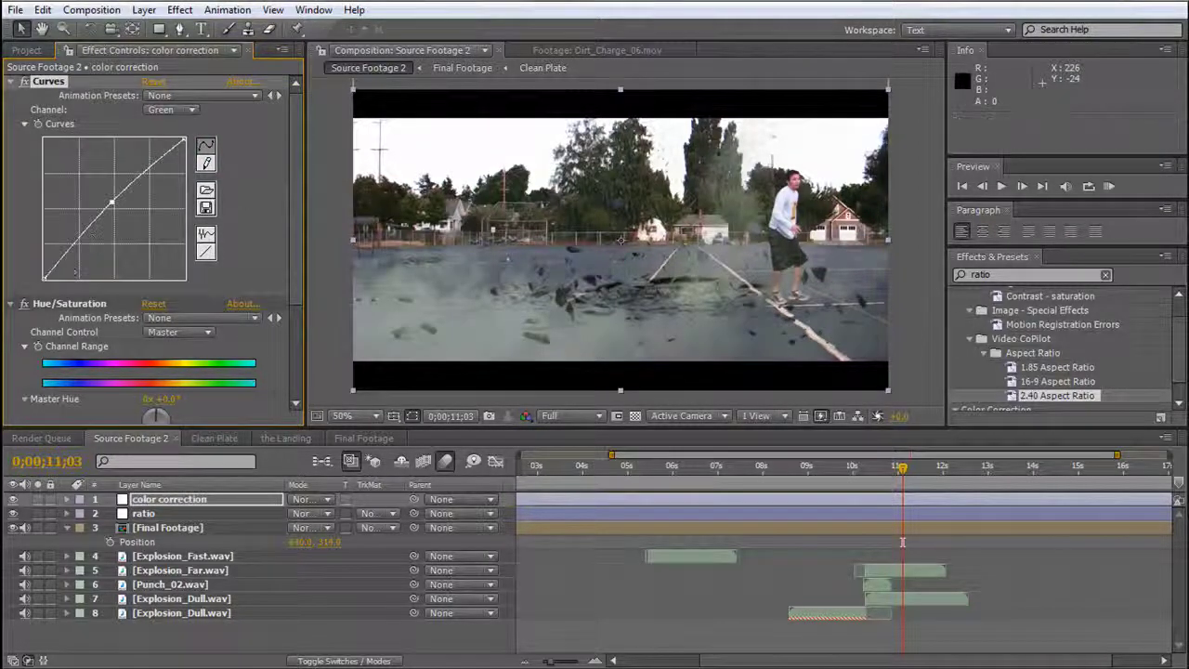
pyautogui.click(111, 201)
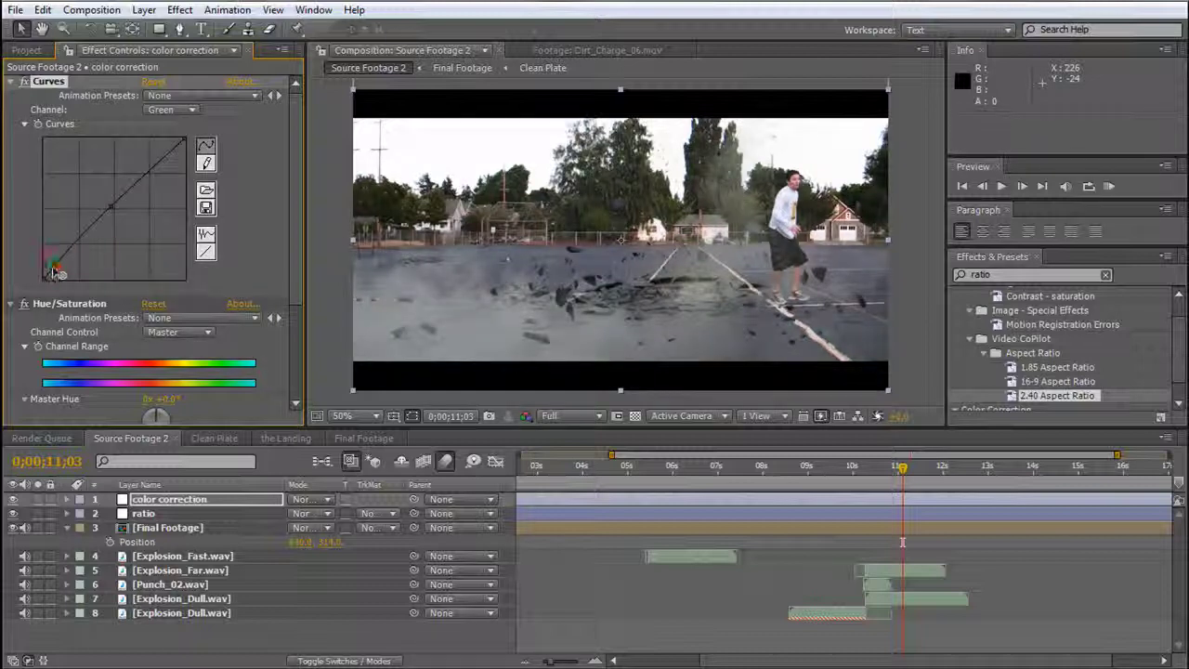
pyautogui.click(112, 208)
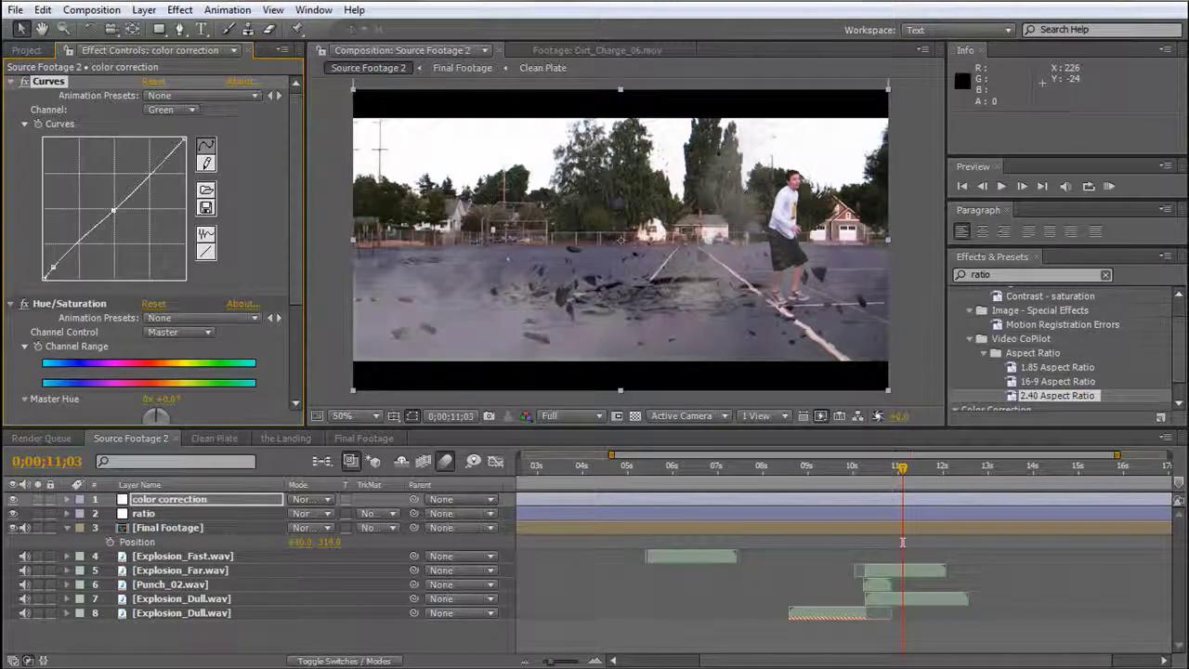
pyautogui.click(57, 259)
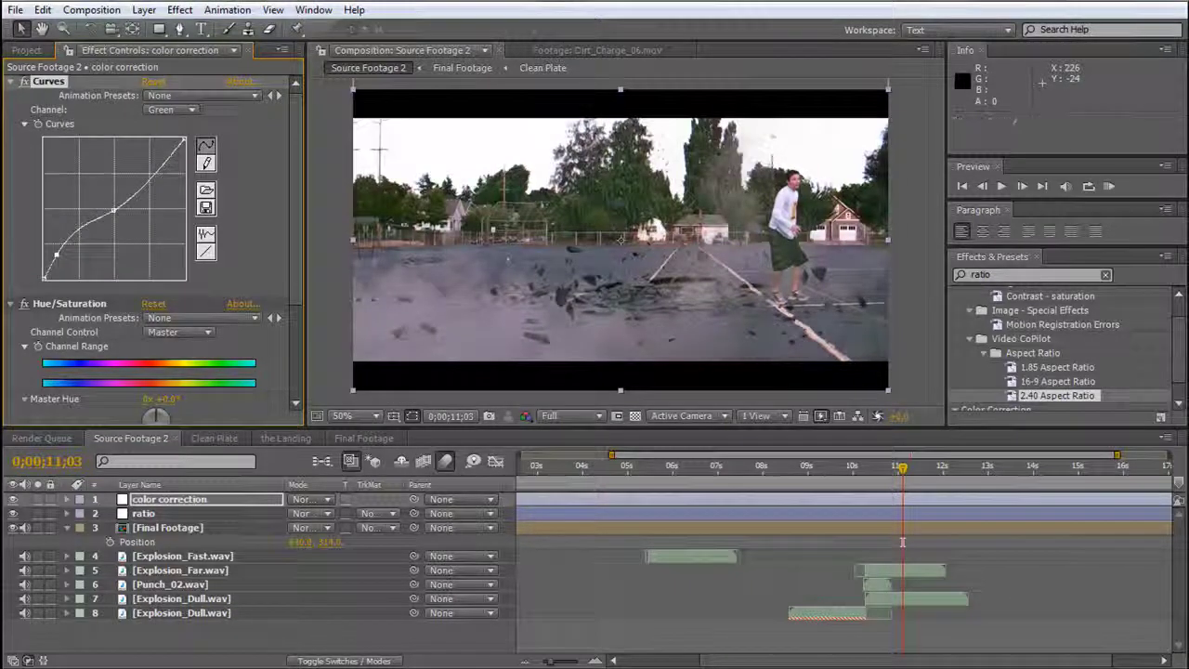
pyautogui.moveTo(57, 253); pyautogui.dragTo(55, 265)
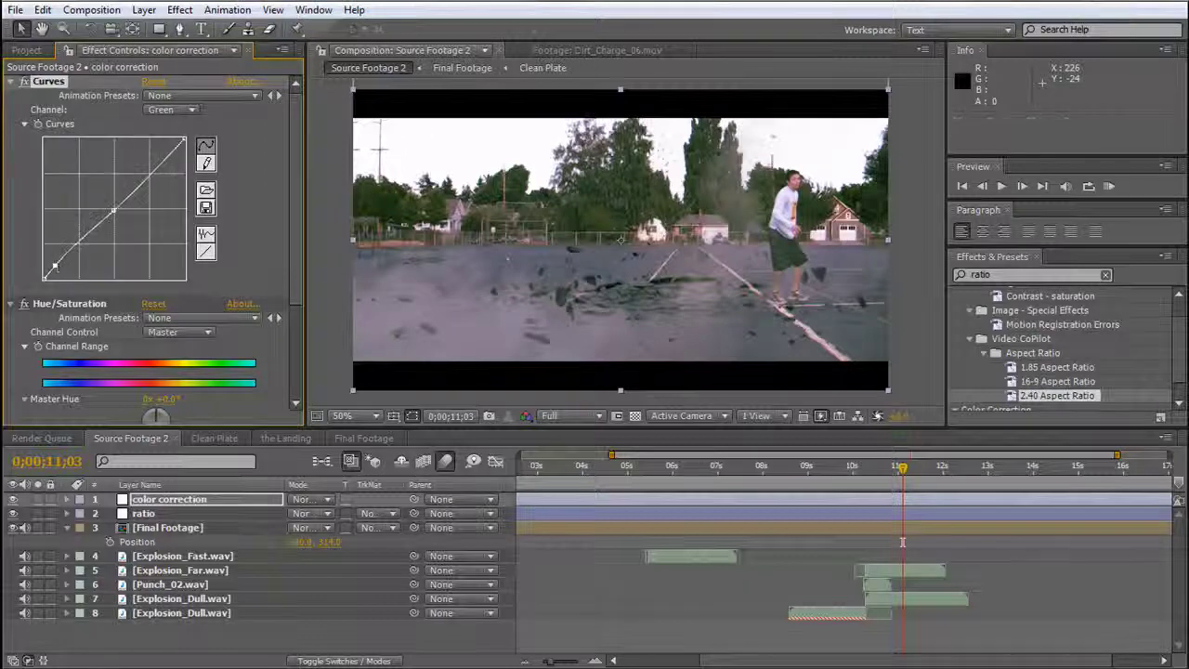
# Scrub through the landing to 0;00;11;00 and check the grade at 25% and 50% zoom.
pyautogui.click(916, 284)
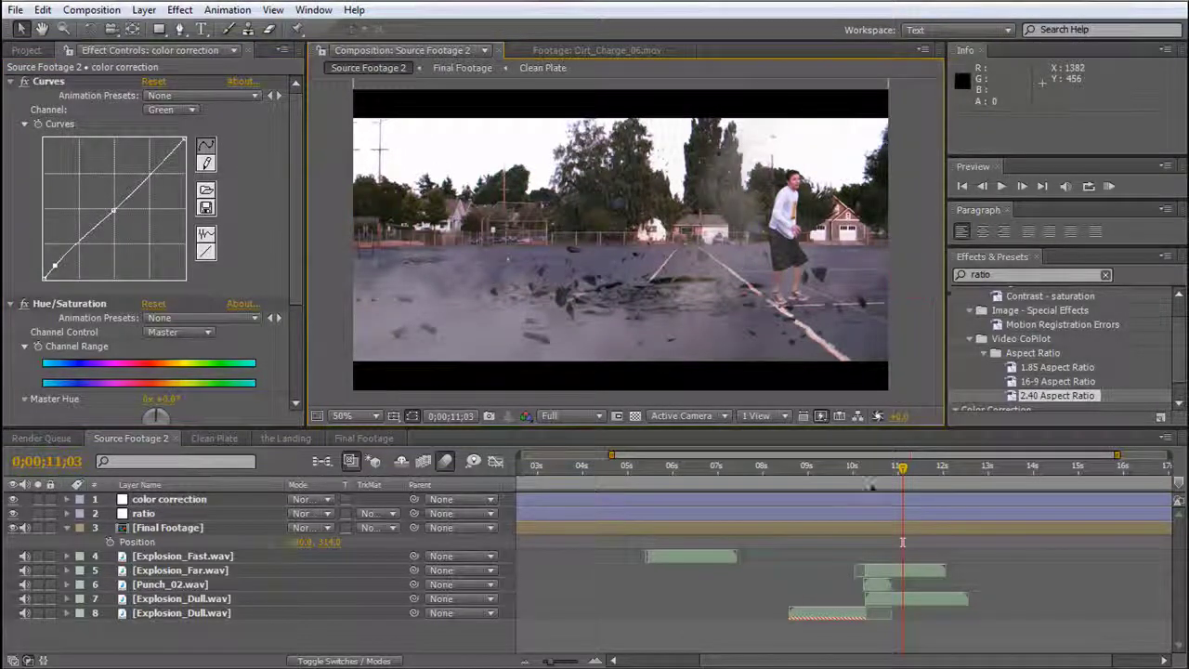
pyautogui.click(837, 466)
pyautogui.moveTo(822, 469); pyautogui.dragTo(897, 472)
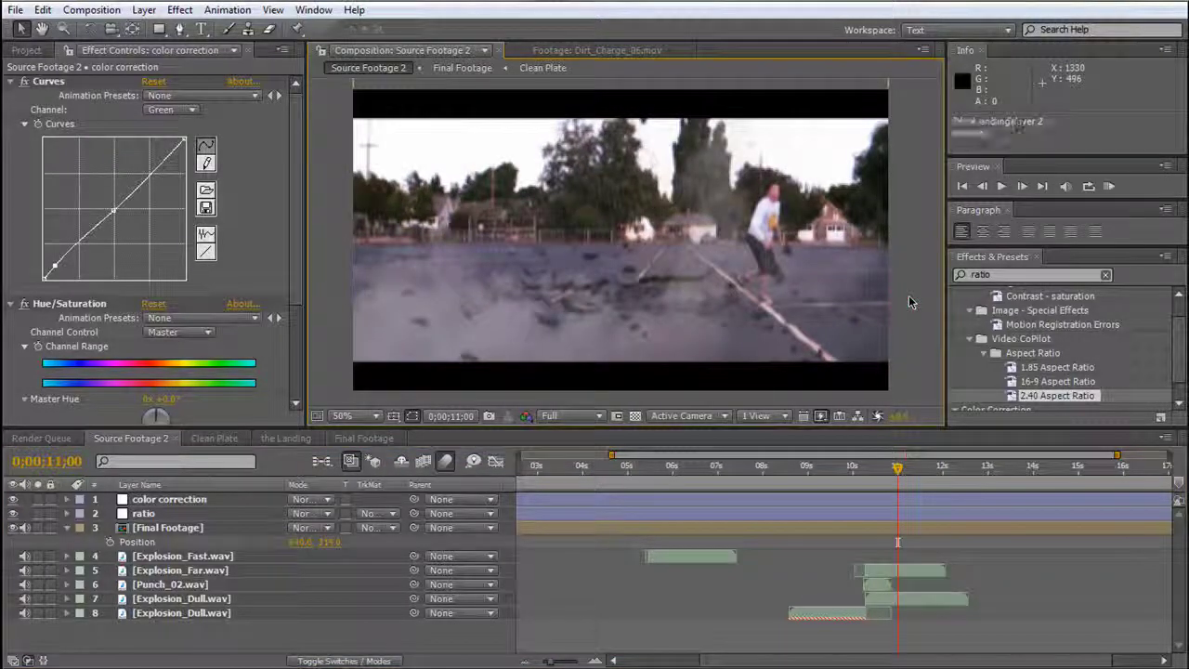
pyautogui.press(',')
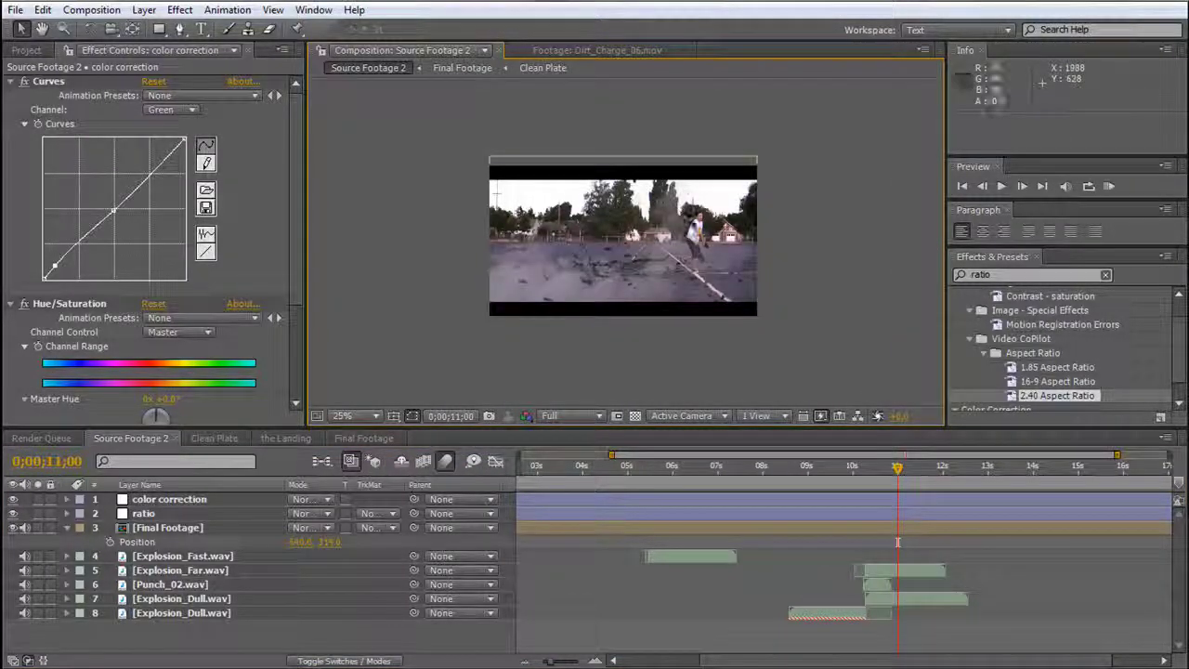
pyautogui.press('.')
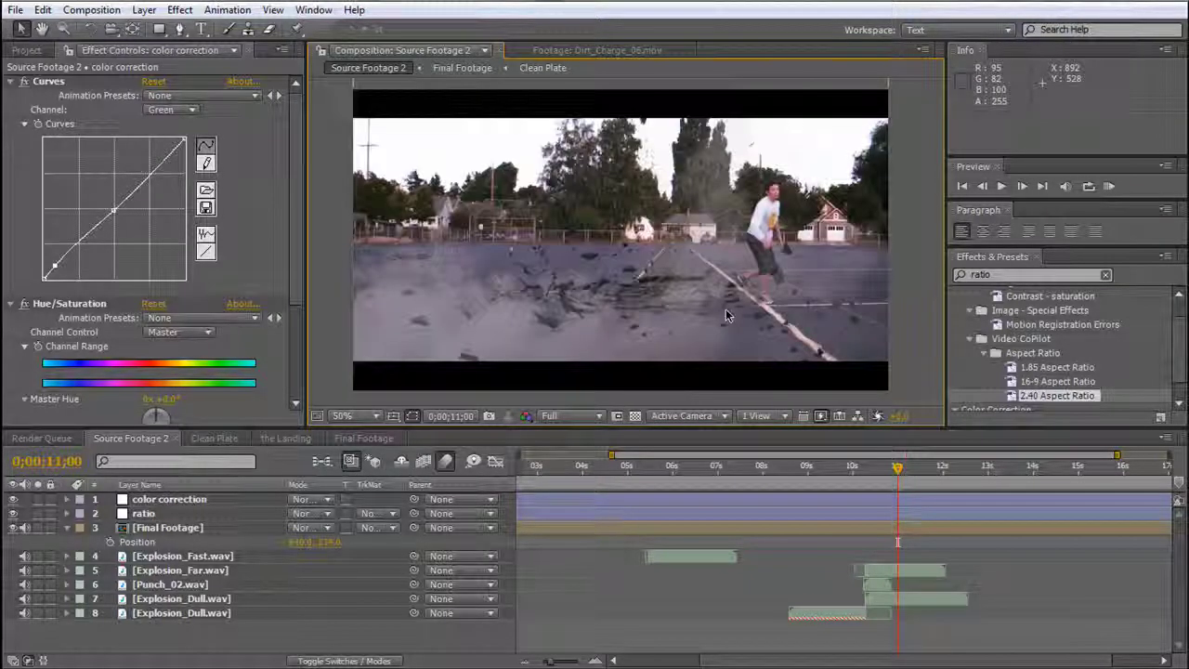